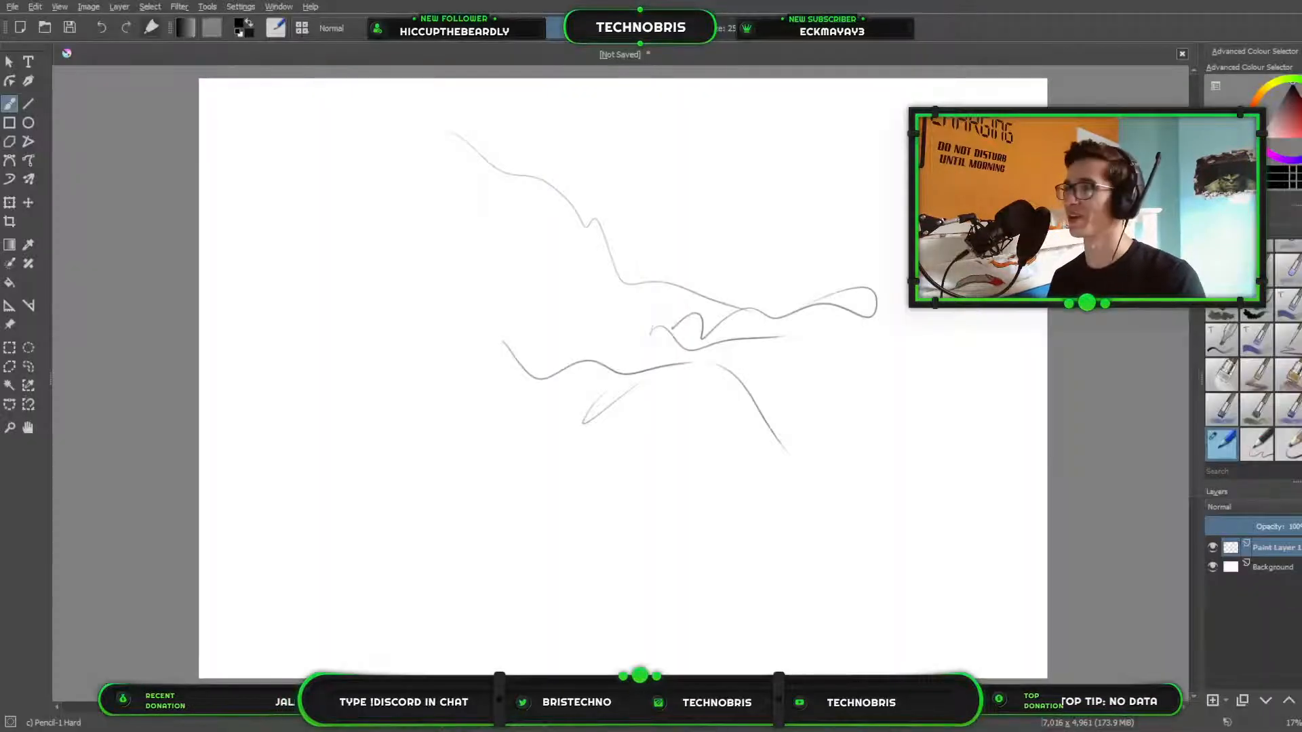
Clear the scribbles from the paint layer and choose a dark green as the drawing colour.
{"action": "key", "text": "Delete"}
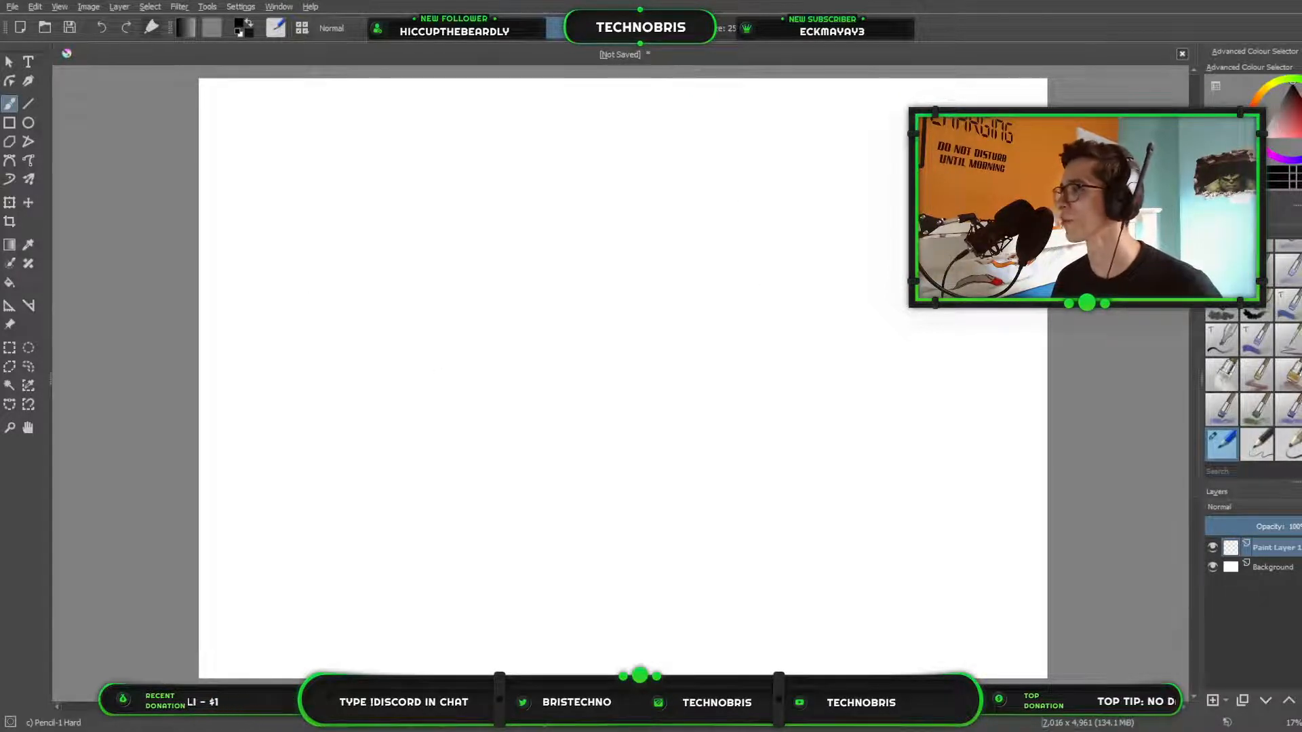
{"action": "left_click", "coordinate": [1301, 99]}
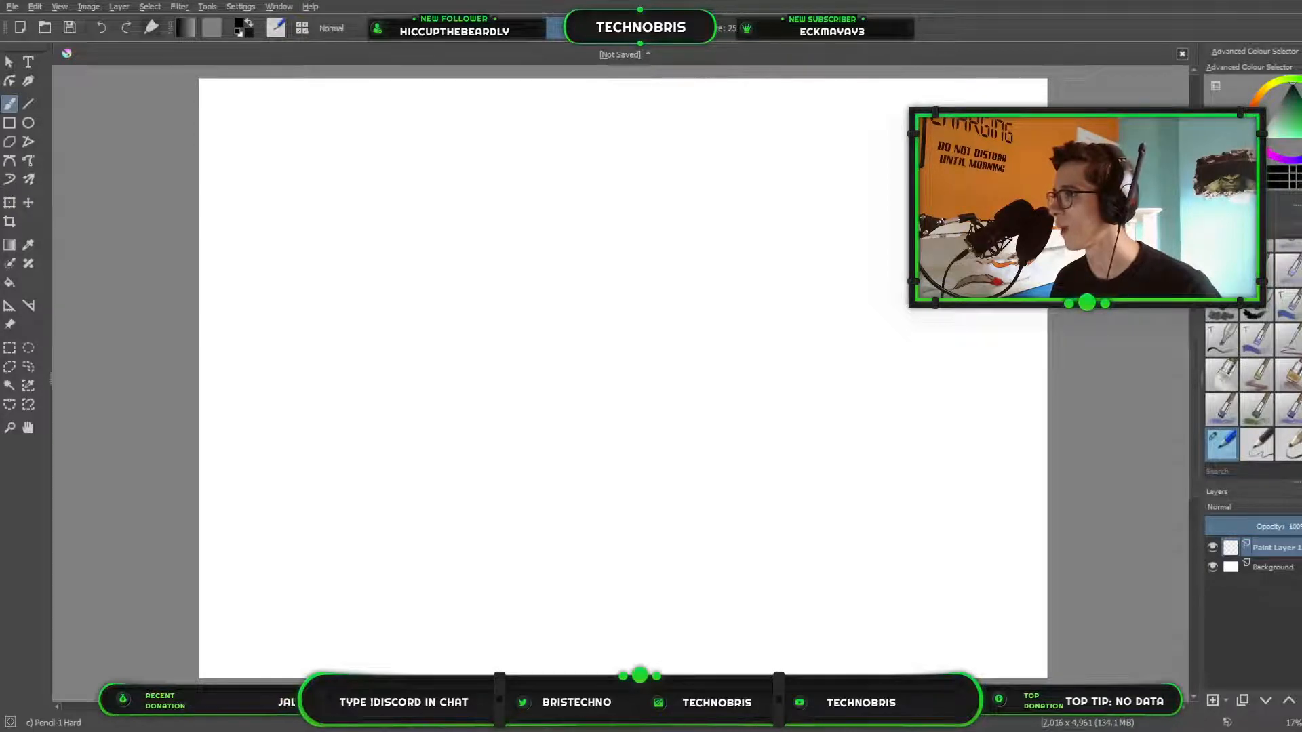
{"action": "left_click", "coordinate": [1300, 105]}
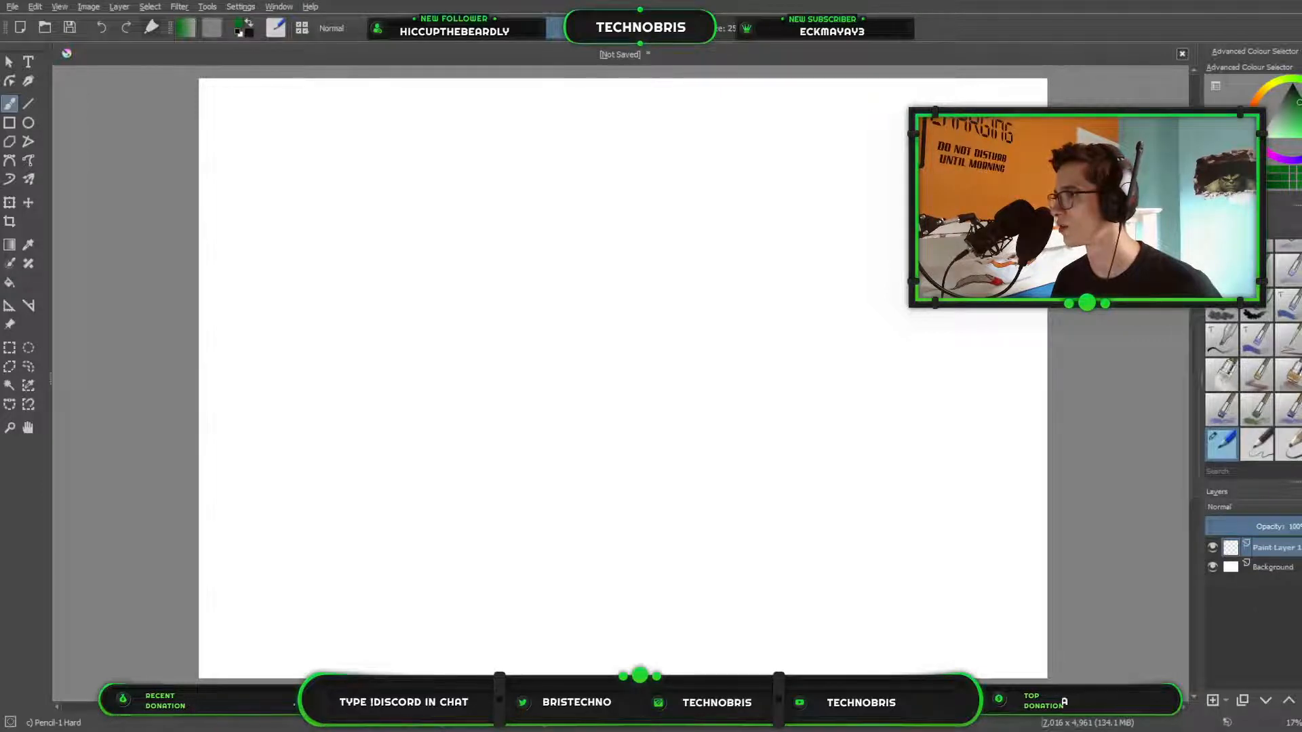
Try the green pencil with wavy test strokes at different brush sizes and undo them all.
{"action": "left_click_drag", "start_coordinate": [614, 234], "coordinate": [803, 293]}
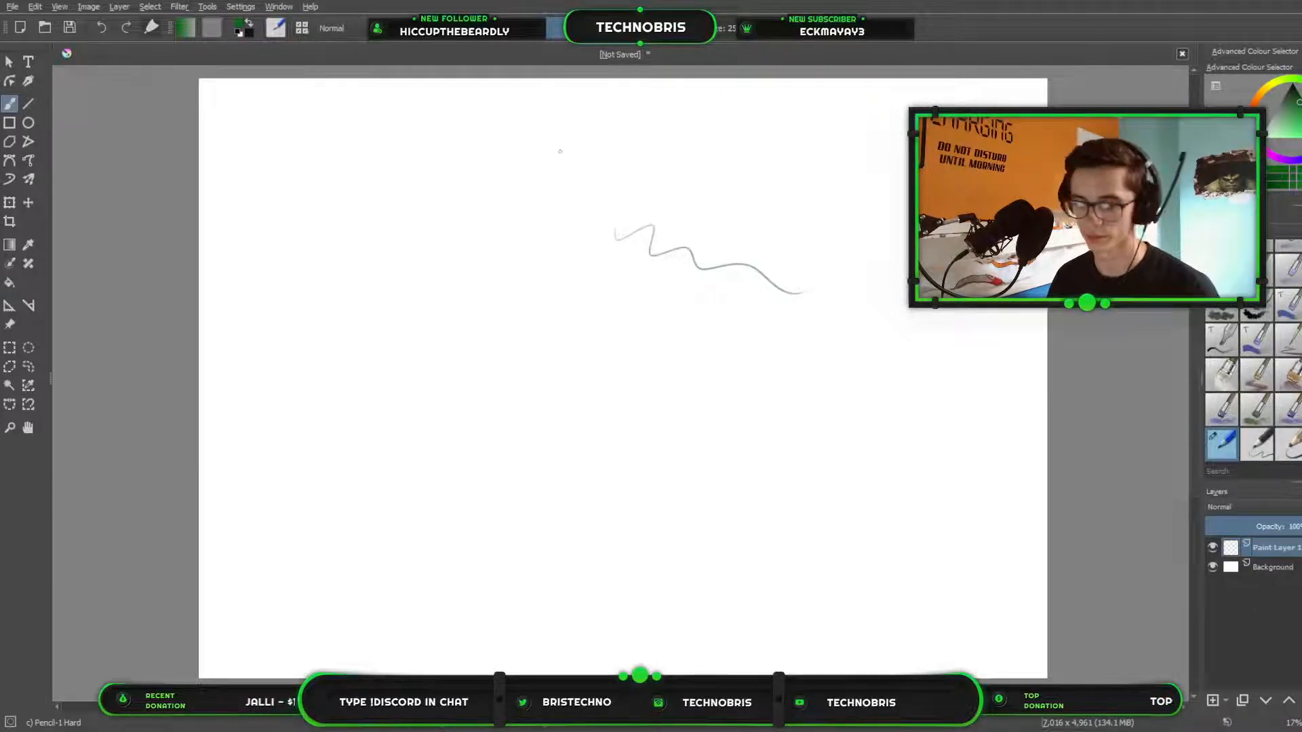
{"action": "left_click", "coordinate": [723, 28]}
{"action": "mouse_move", "coordinate": [456, 241]}
{"action": "left_mouse_down"}
{"action": "mouse_move", "coordinate": [510, 255]}
{"action": "mouse_move", "coordinate": [582, 217]}
{"action": "left_mouse_up"}
{"action": "left_click", "coordinate": [705, 29]}
{"action": "mouse_move", "coordinate": [626, 135]}
{"action": "left_mouse_down"}
{"action": "mouse_move", "coordinate": [668, 154]}
{"action": "mouse_move", "coordinate": [901, 165]}
{"action": "left_mouse_up"}
{"action": "key", "text": "bracketright"}
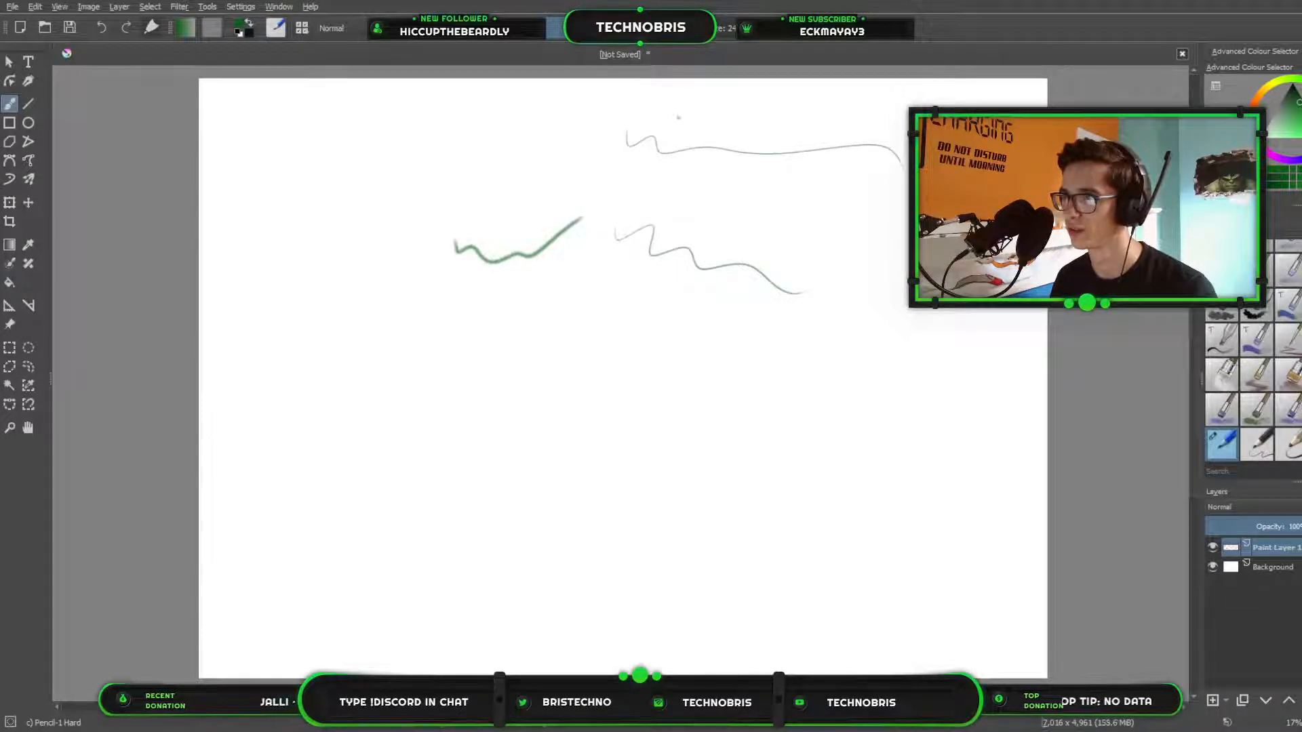
{"action": "mouse_move", "coordinate": [679, 191]}
{"action": "left_mouse_down"}
{"action": "mouse_move", "coordinate": [734, 228]}
{"action": "mouse_move", "coordinate": [859, 215]}
{"action": "left_mouse_up"}
{"action": "key", "text": "ctrl+z"}
{"action": "key", "text": "ctrl+z"}
{"action": "key", "text": "ctrl+z"}
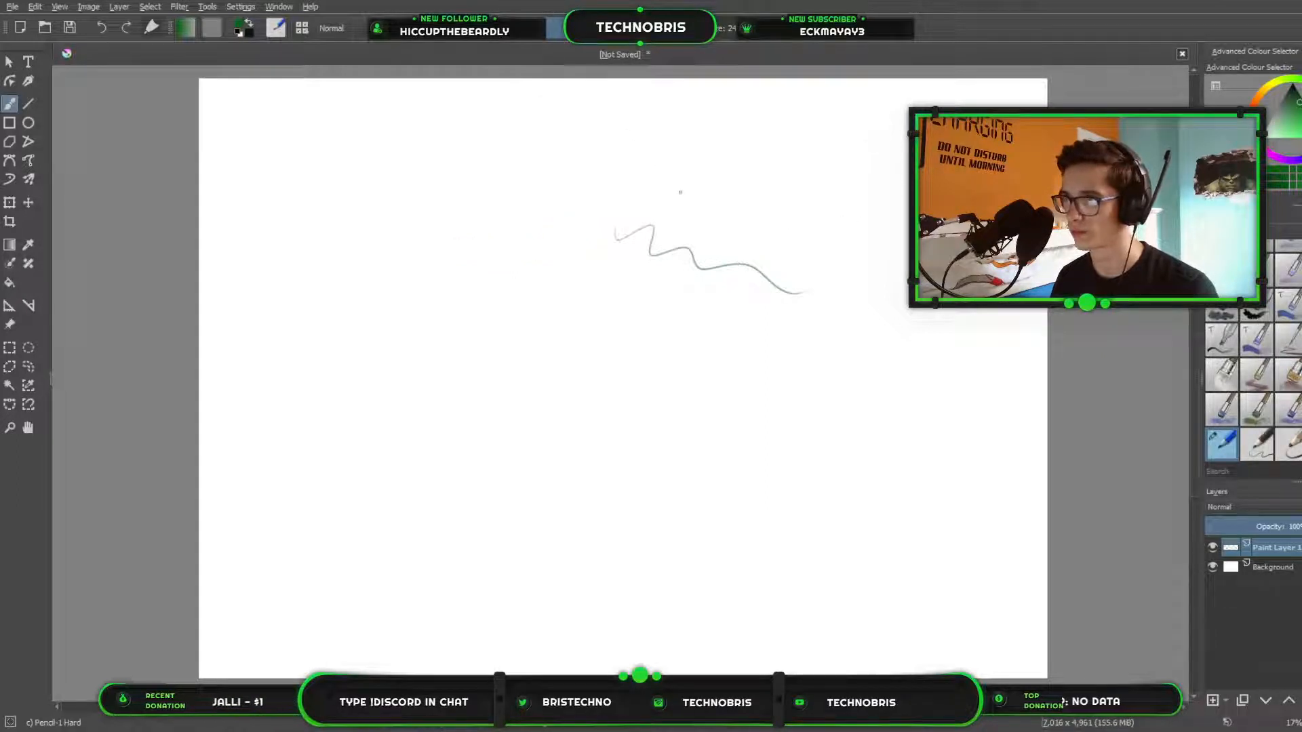
{"action": "key", "text": "ctrl+z"}
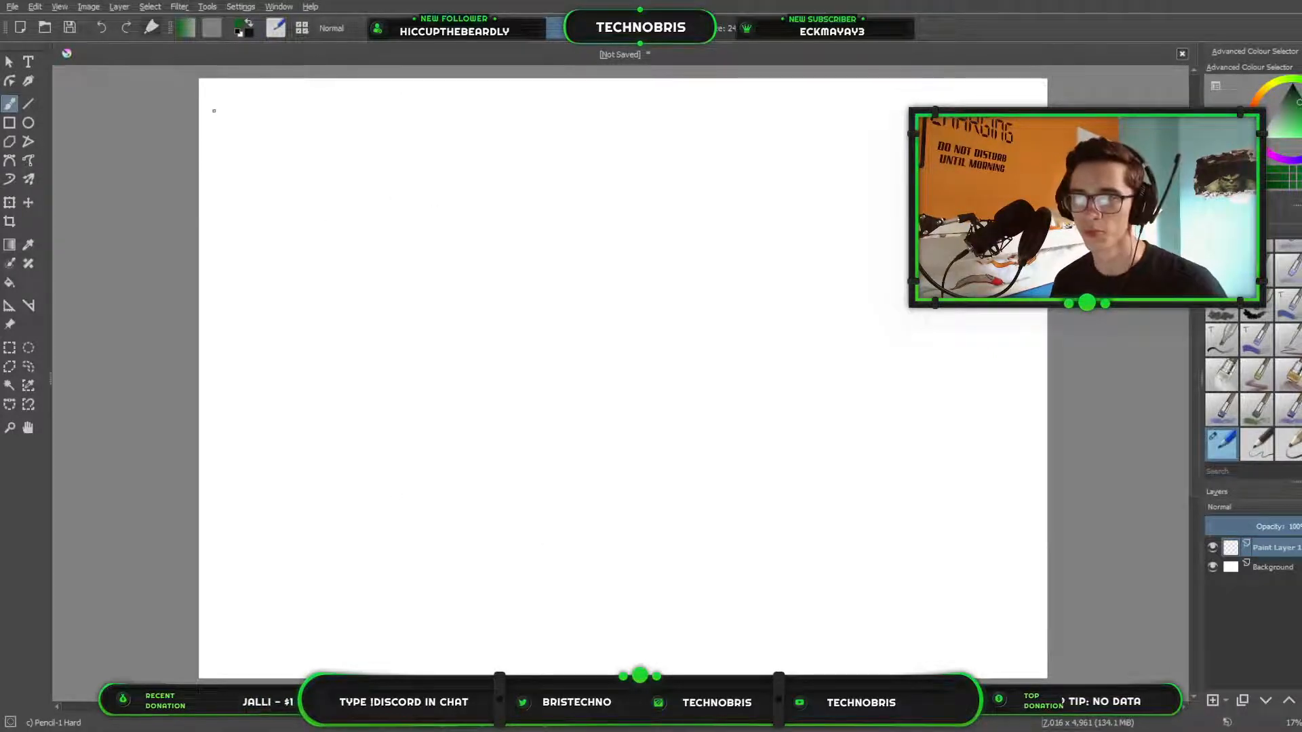
Handwrite a list with circled numbers in the upper-left corner of the canvas: 1 Monkey, 2 Shell, 3 Reptile.
{"action": "mouse_move", "coordinate": [222, 102]}
{"action": "left_mouse_down"}
{"action": "mouse_move", "coordinate": [200, 116]}
{"action": "mouse_move", "coordinate": [258, 101]}
{"action": "mouse_move", "coordinate": [279, 123]}
{"action": "mouse_move", "coordinate": [301, 112]}
{"action": "mouse_move", "coordinate": [329, 126]}
{"action": "left_mouse_up"}
{"action": "left_click_drag", "start_coordinate": [337, 108], "coordinate": [331, 148]}
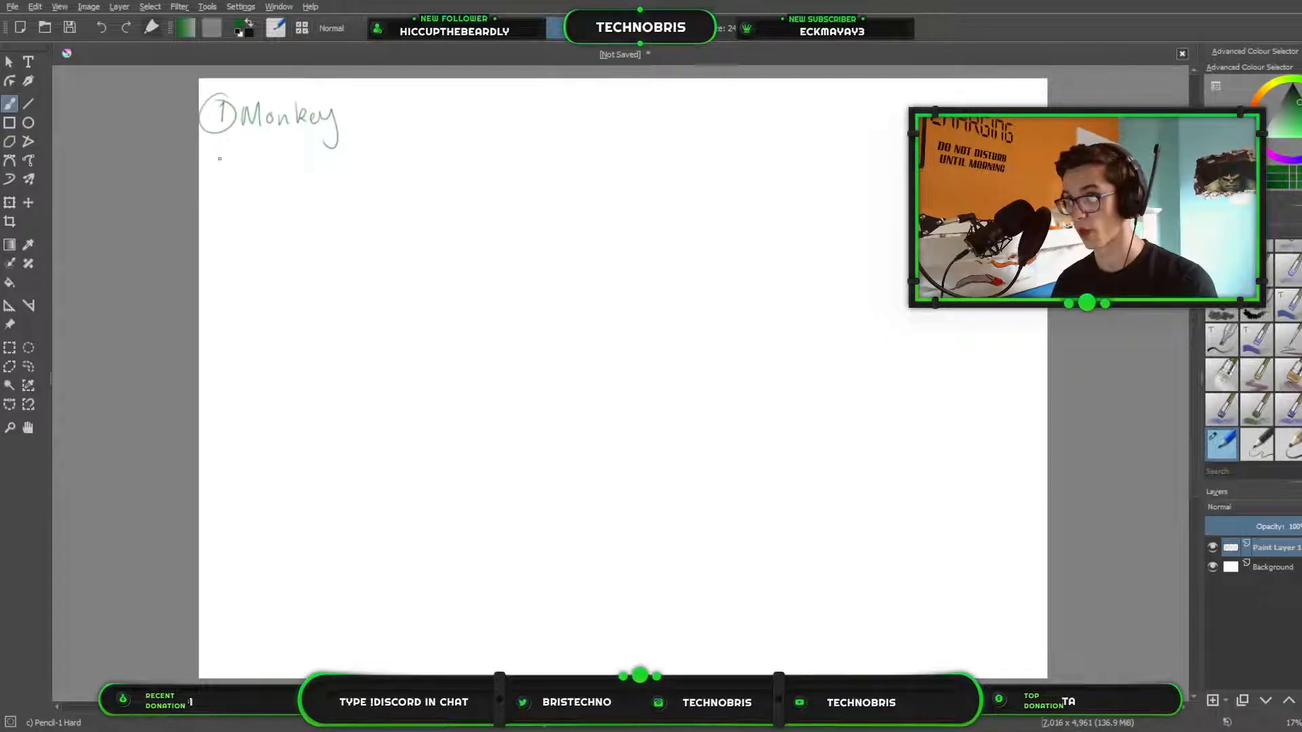
{"action": "left_click_drag", "start_coordinate": [217, 162], "coordinate": [229, 180]}
{"action": "mouse_move", "coordinate": [227, 147]}
{"action": "left_mouse_down"}
{"action": "mouse_move", "coordinate": [200, 164]}
{"action": "mouse_move", "coordinate": [240, 160]}
{"action": "mouse_move", "coordinate": [252, 182]}
{"action": "mouse_move", "coordinate": [309, 188]}
{"action": "left_mouse_up"}
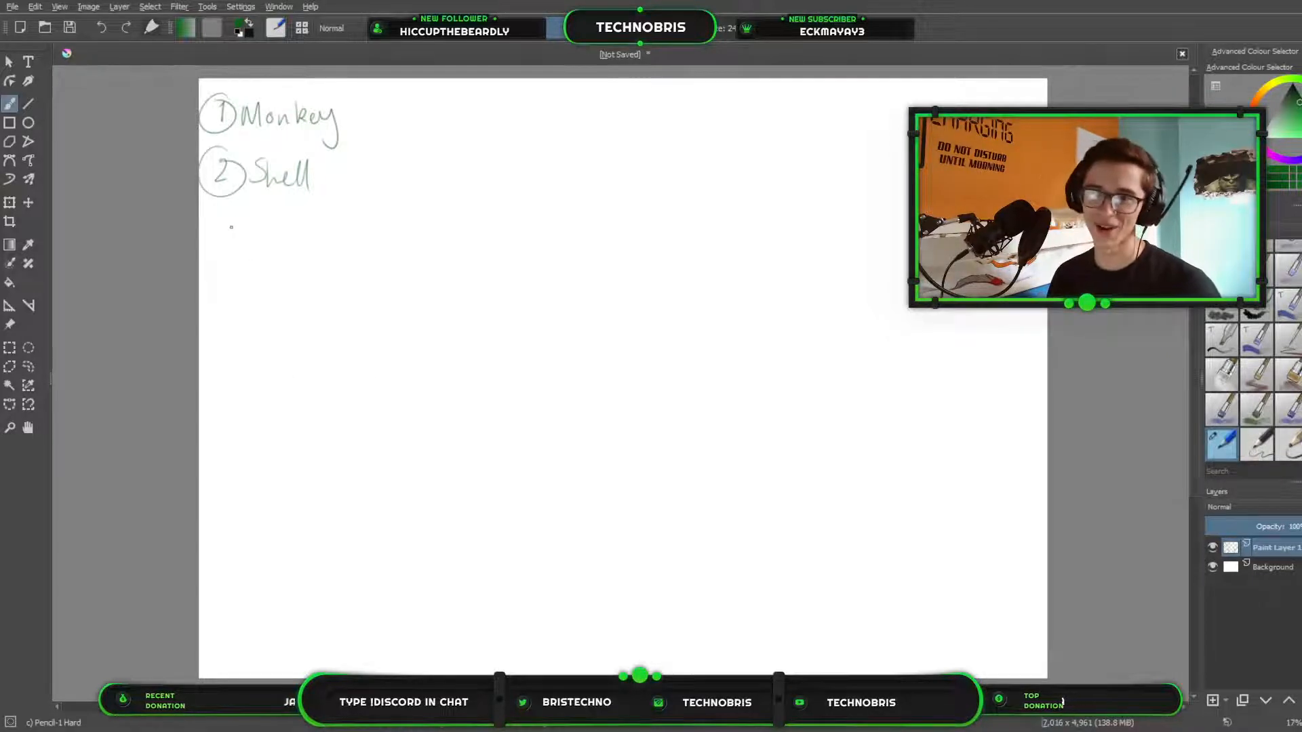
{"action": "mouse_move", "coordinate": [219, 216]}
{"action": "left_mouse_down"}
{"action": "mouse_move", "coordinate": [221, 231]}
{"action": "mouse_move", "coordinate": [229, 207]}
{"action": "mouse_move", "coordinate": [268, 236]}
{"action": "mouse_move", "coordinate": [301, 238]}
{"action": "left_mouse_up"}
{"action": "left_click_drag", "start_coordinate": [309, 224], "coordinate": [324, 239]}
{"action": "left_click_drag", "start_coordinate": [328, 231], "coordinate": [344, 238]}
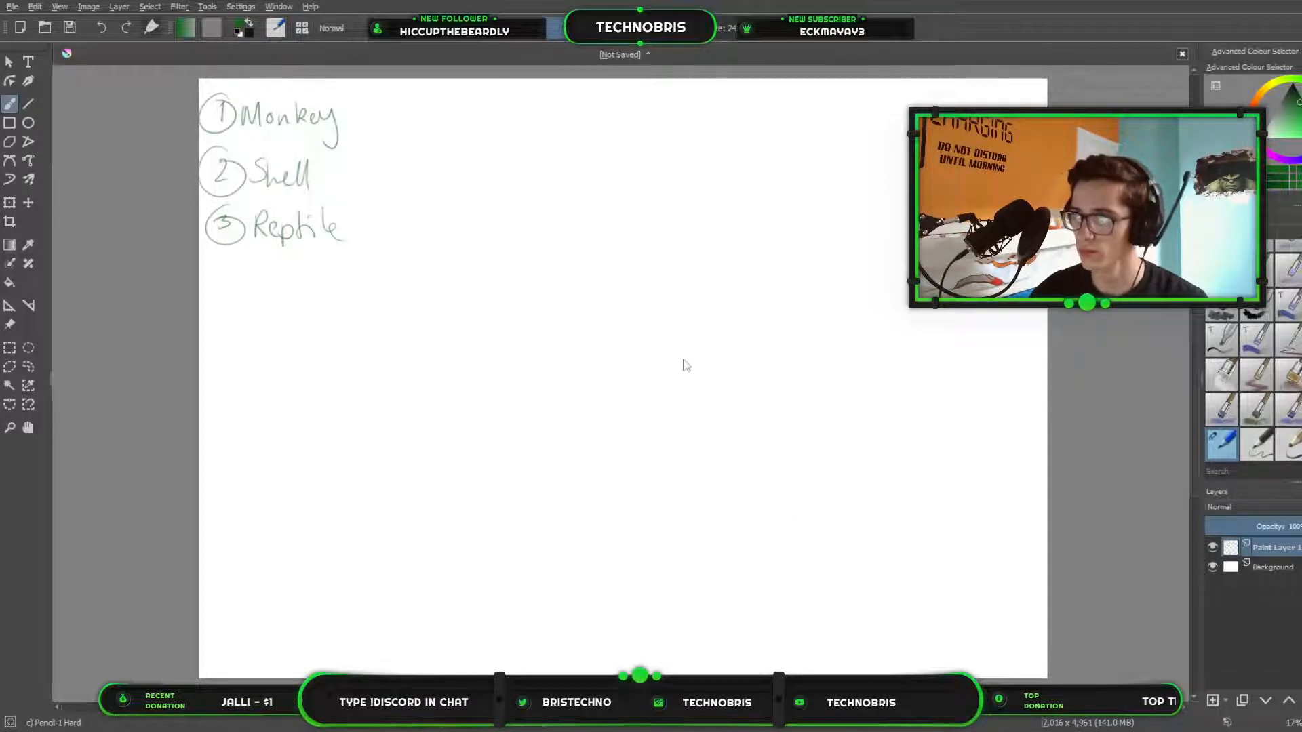
Paste the copied monkey photo, then move it beneath the handwritten list and enlarge it.
{"action": "key", "text": "ctrl+v"}
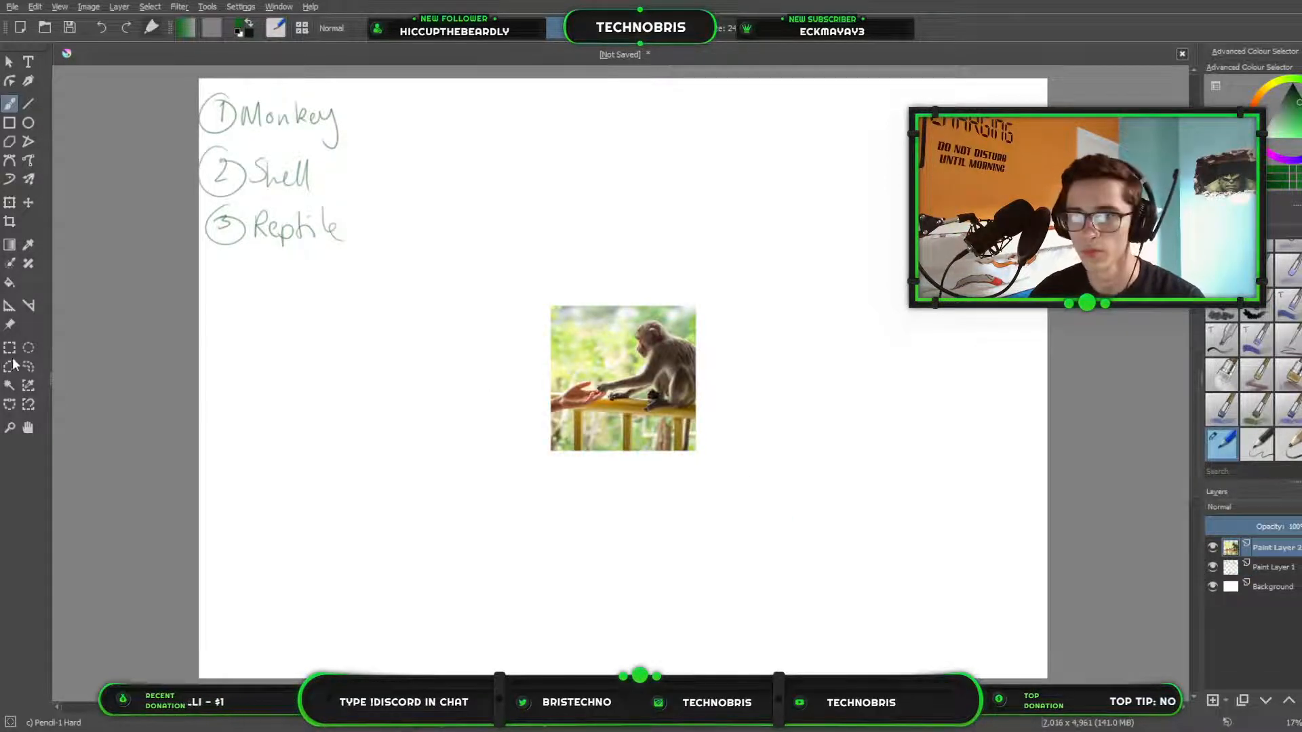
{"action": "left_click", "coordinate": [9, 202]}
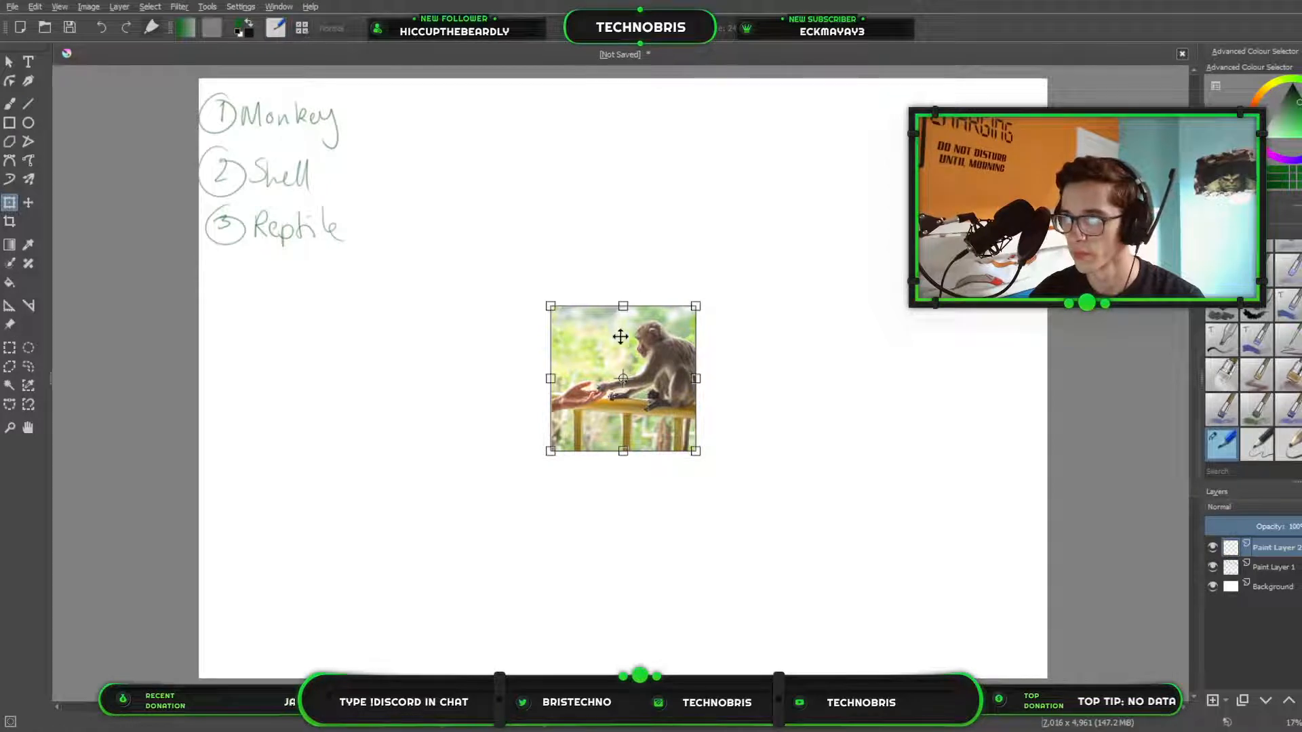
{"action": "left_click_drag", "start_coordinate": [621, 336], "coordinate": [278, 302]}
{"action": "left_click_drag", "start_coordinate": [364, 420], "coordinate": [436, 517]}
{"action": "left_click_drag", "start_coordinate": [411, 349], "coordinate": [408, 352]}
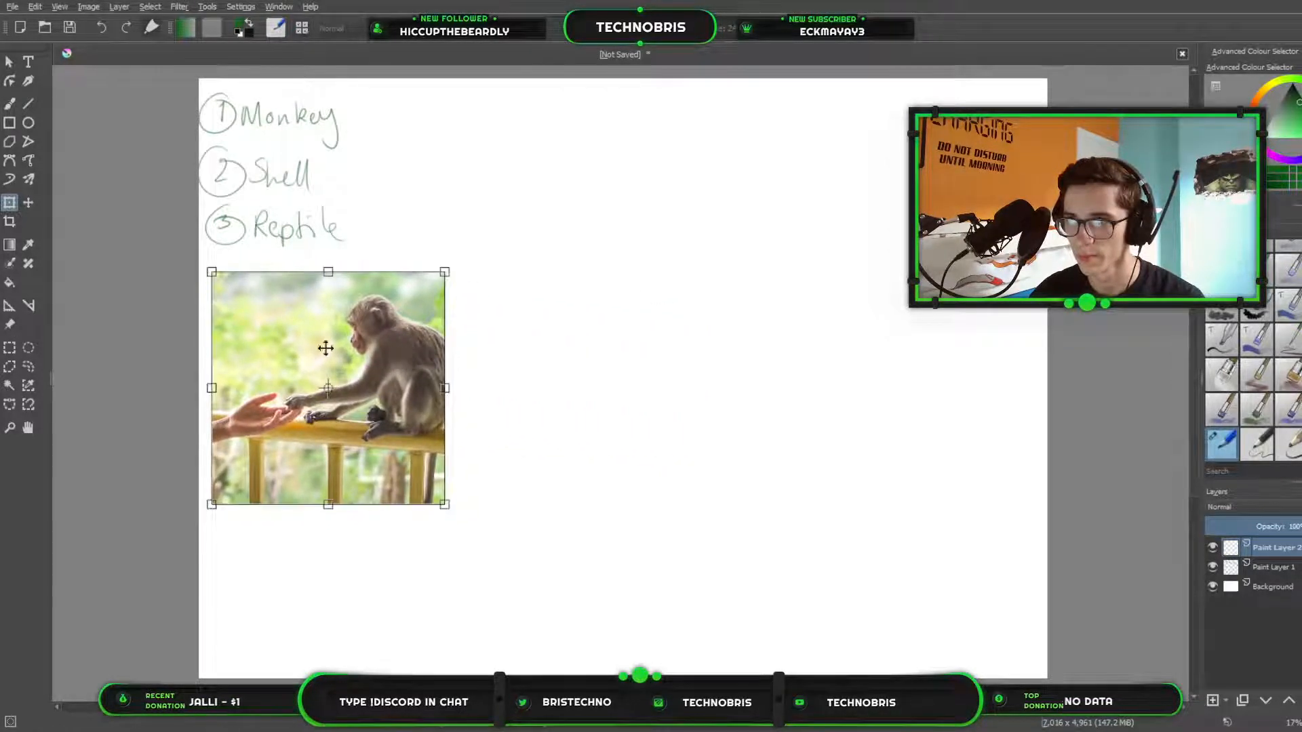
{"action": "key", "text": "Return"}
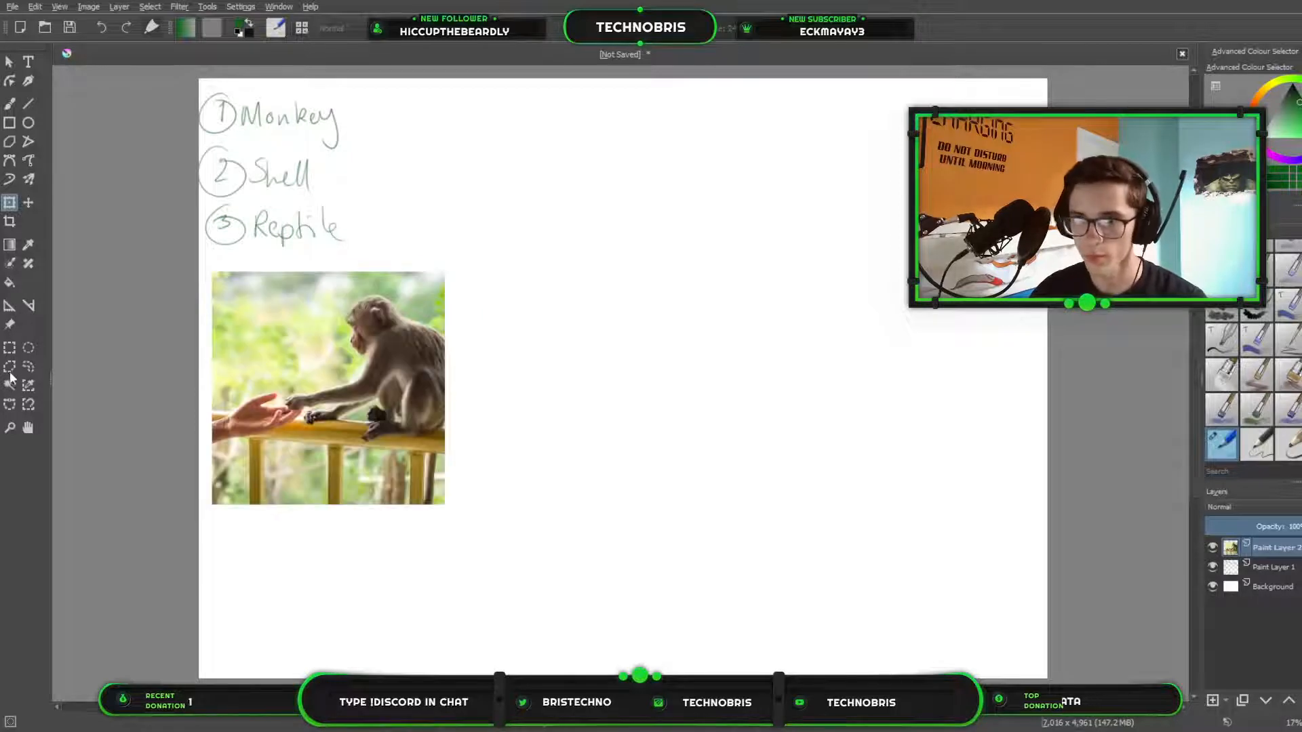
Delete a rectangular strip from the photo's left side to remove most of the human hand, and clear the selection.
{"action": "left_click", "coordinate": [9, 347]}
{"action": "mouse_move", "coordinate": [198, 255]}
{"action": "left_mouse_down"}
{"action": "mouse_move", "coordinate": [319, 551]}
{"action": "mouse_move", "coordinate": [279, 548]}
{"action": "left_mouse_up"}
{"action": "key", "text": "Delete"}
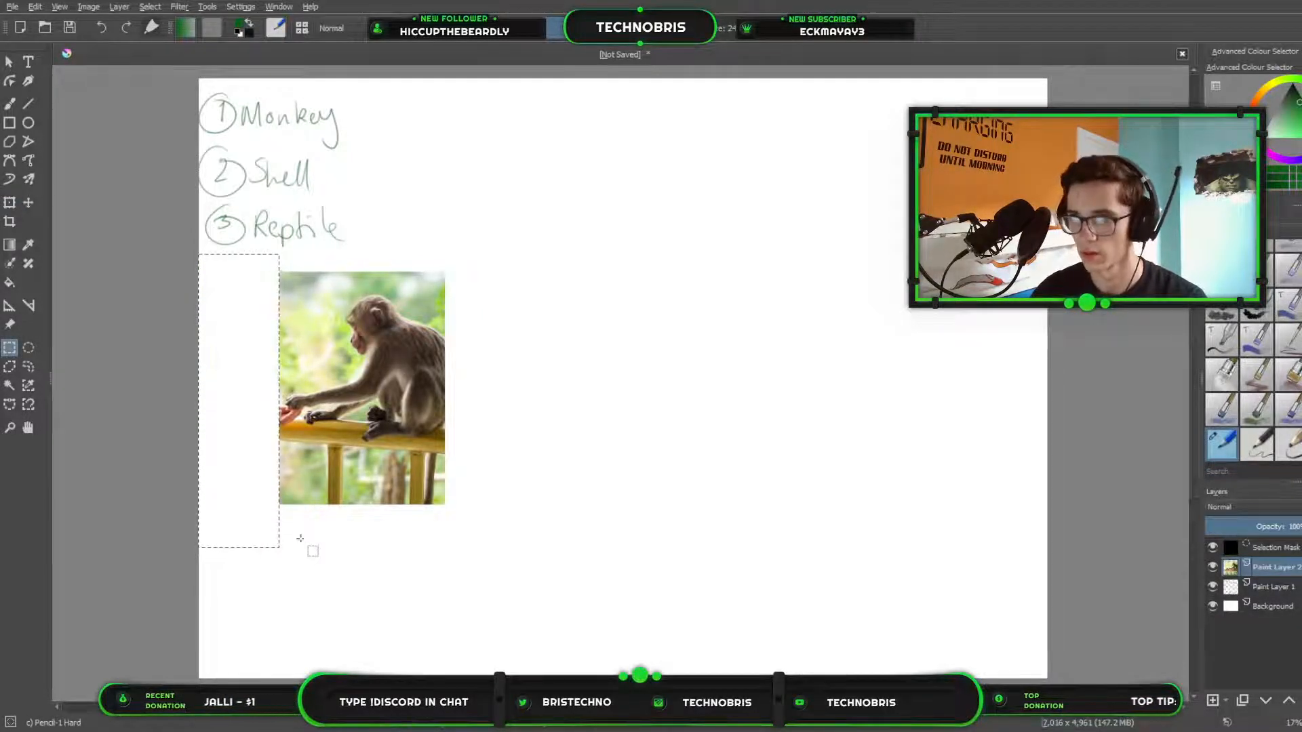
{"action": "left_click", "coordinate": [11, 204]}
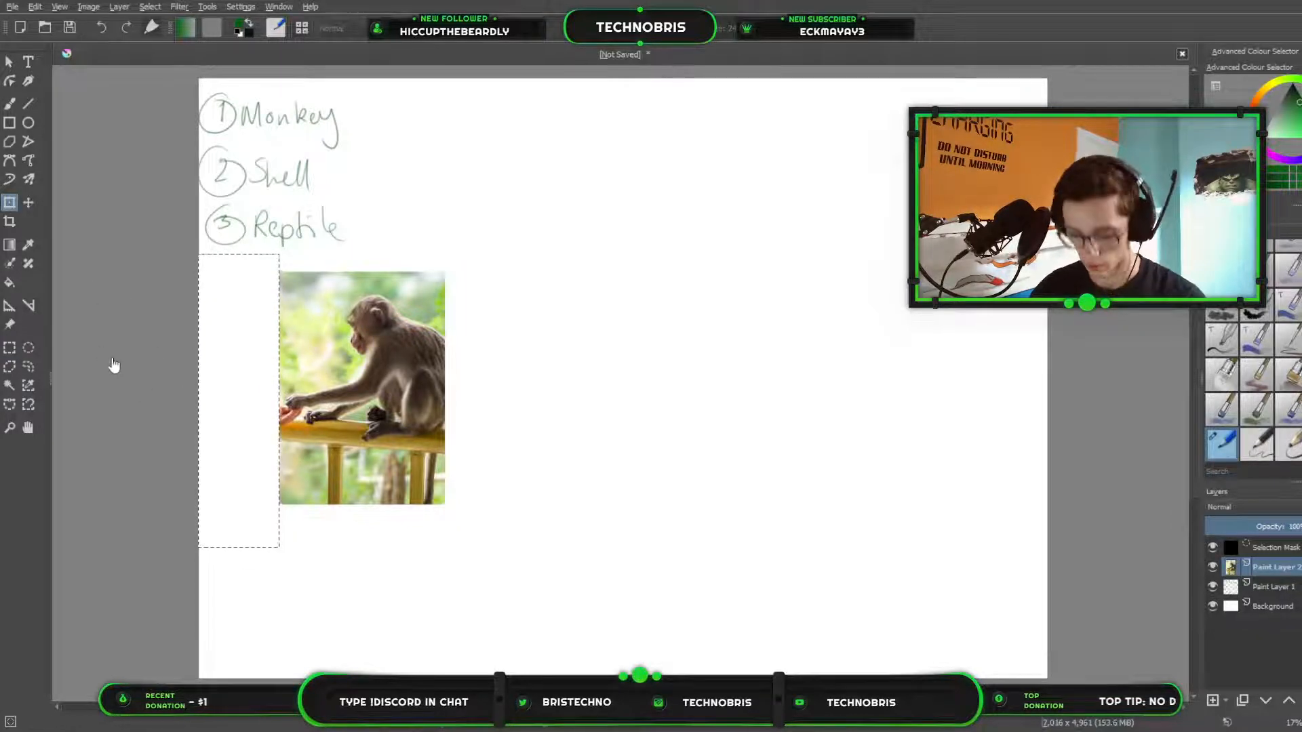
{"action": "key", "text": "ctrl+shift+a"}
Shift the trimmed monkey photo to the canvas's left edge and scale it up slightly.
{"action": "left_click", "coordinate": [17, 203]}
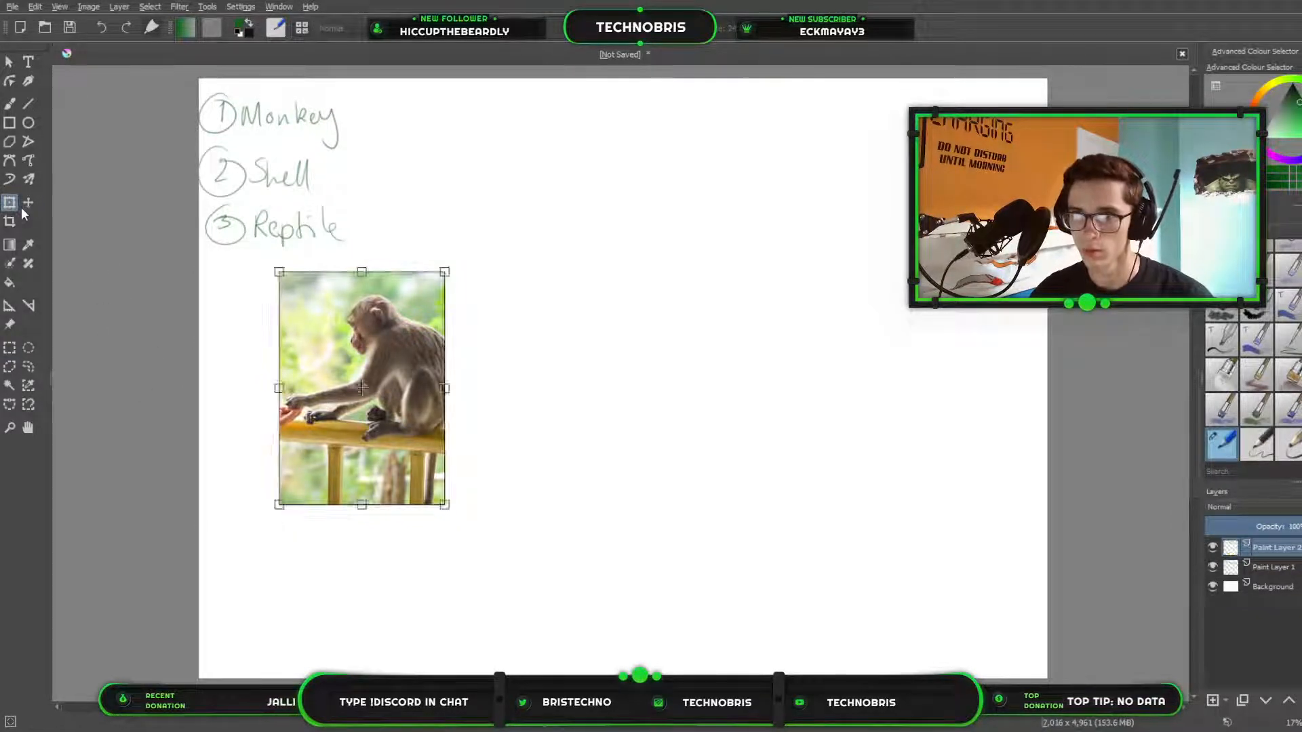
{"action": "left_click_drag", "start_coordinate": [340, 324], "coordinate": [271, 322]}
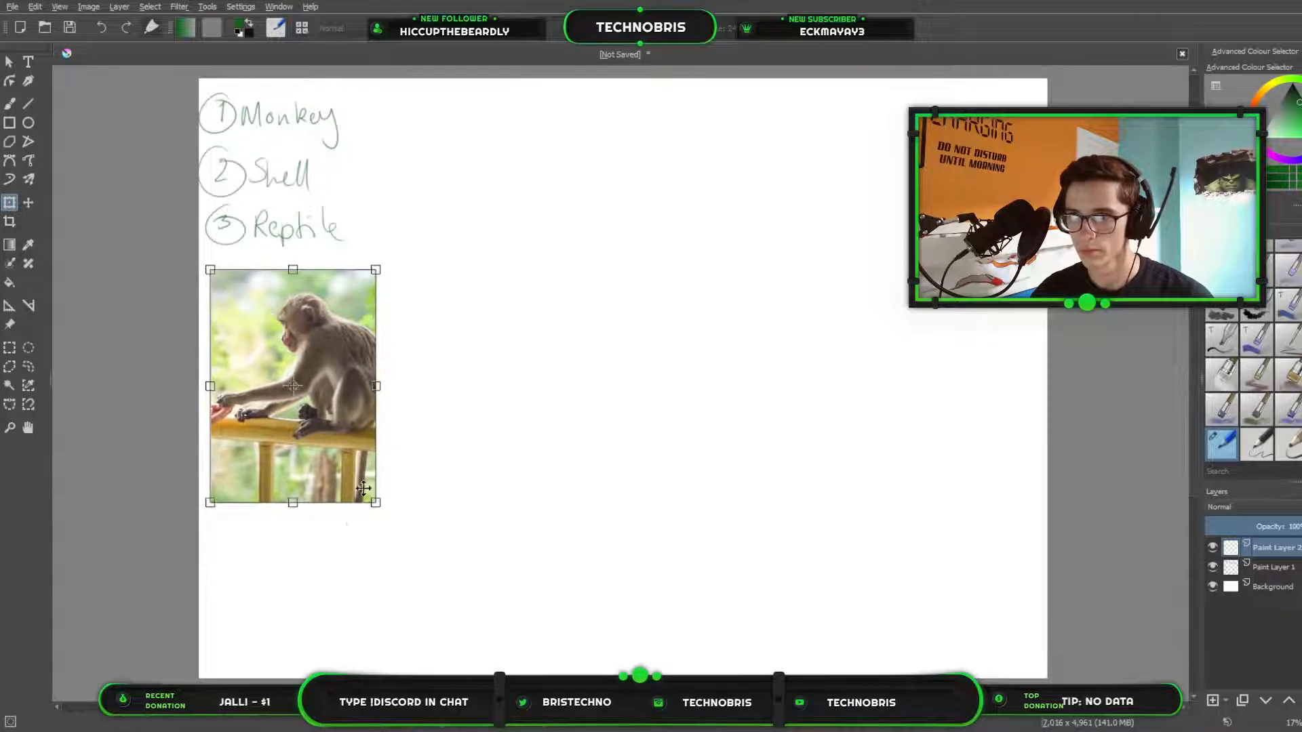
{"action": "left_click_drag", "start_coordinate": [376, 503], "coordinate": [415, 554]}
{"action": "key", "text": "Return"}
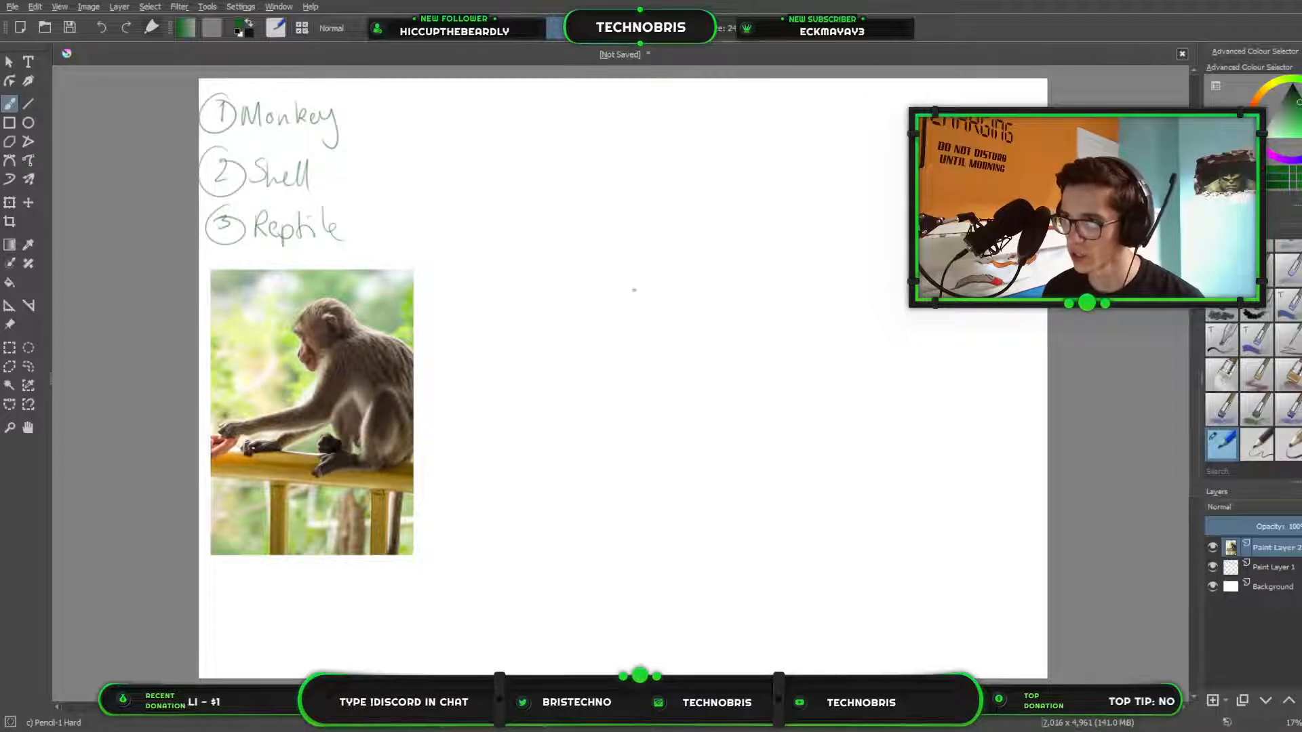
Sketch the monkey's head in the canvas centre as a rough circle, adding the brow, crown, muzzle and back of the neck.
{"action": "mouse_move", "coordinate": [652, 223]}
{"action": "left_mouse_down"}
{"action": "mouse_move", "coordinate": [713, 248]}
{"action": "mouse_move", "coordinate": [694, 283]}
{"action": "mouse_move", "coordinate": [642, 286]}
{"action": "mouse_move", "coordinate": [635, 237]}
{"action": "mouse_move", "coordinate": [703, 227]}
{"action": "mouse_move", "coordinate": [711, 260]}
{"action": "left_mouse_up"}
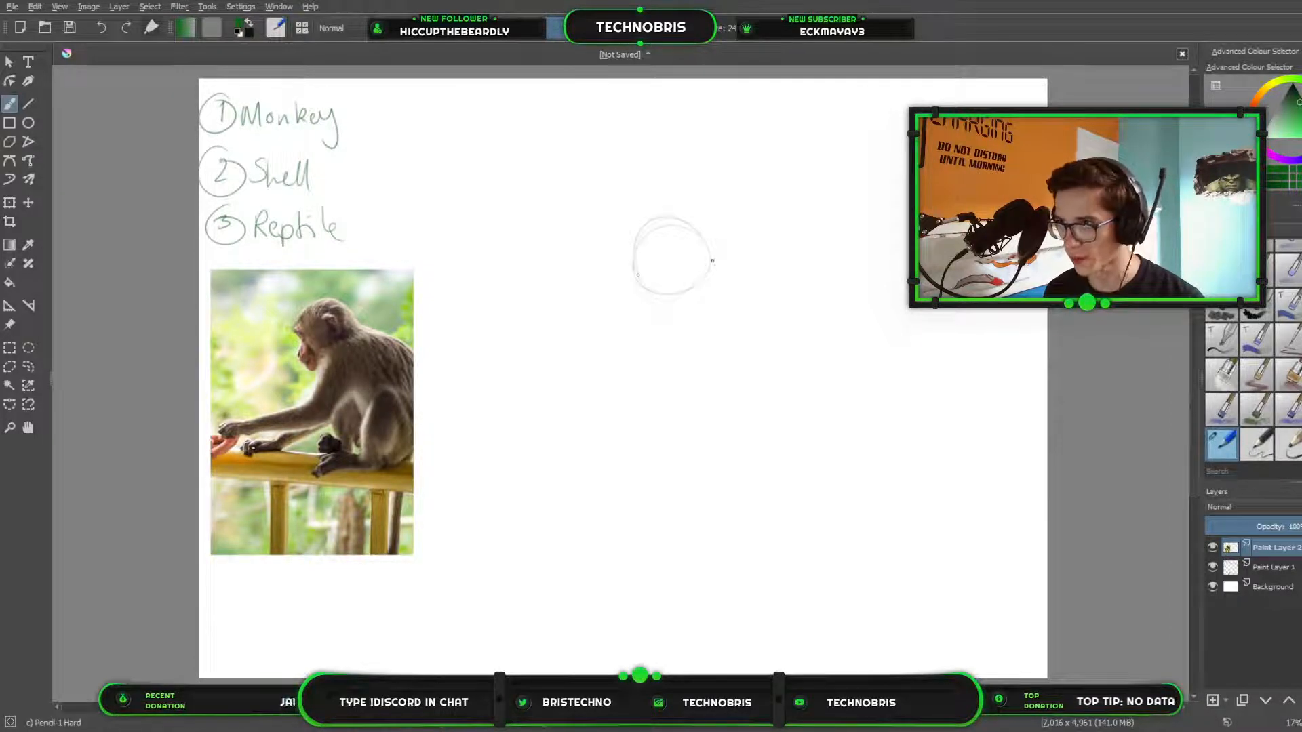
{"action": "mouse_move", "coordinate": [640, 236]}
{"action": "left_mouse_down"}
{"action": "mouse_move", "coordinate": [690, 237]}
{"action": "mouse_move", "coordinate": [646, 279]}
{"action": "mouse_move", "coordinate": [651, 226]}
{"action": "left_mouse_up"}
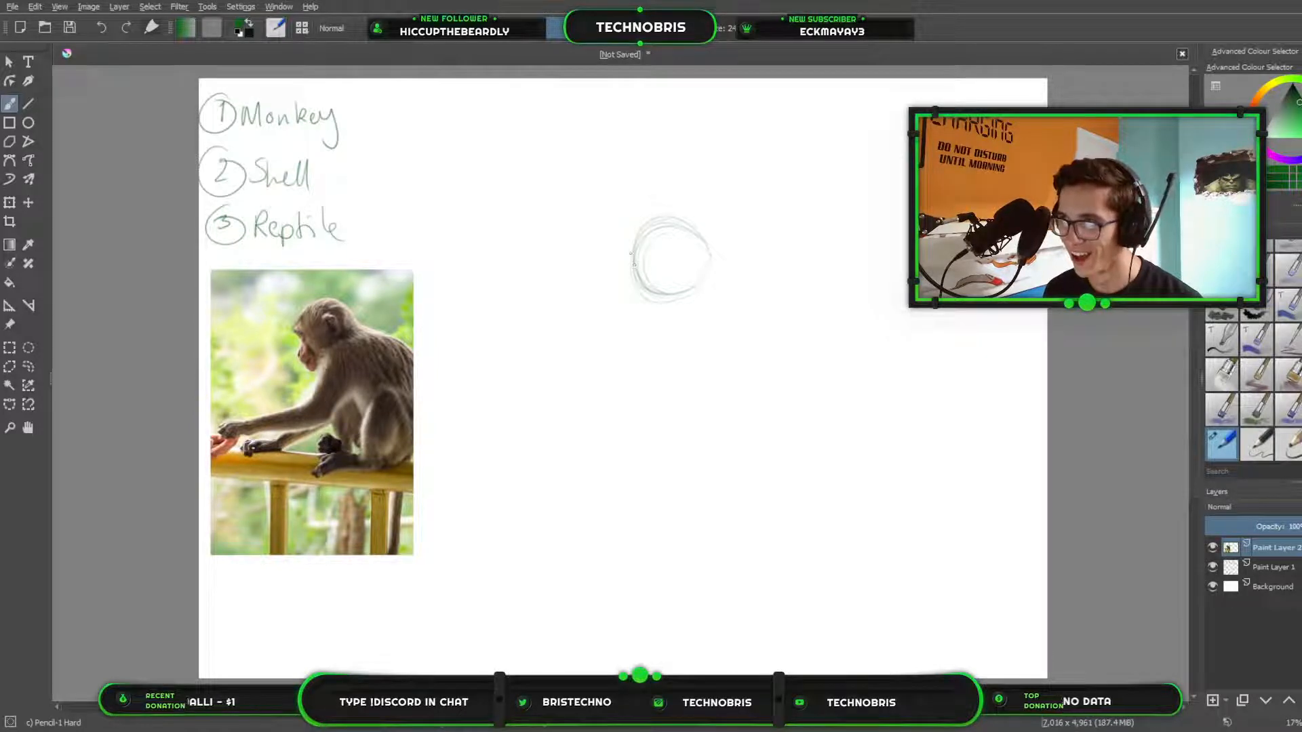
{"action": "left_click_drag", "start_coordinate": [634, 261], "coordinate": [638, 273]}
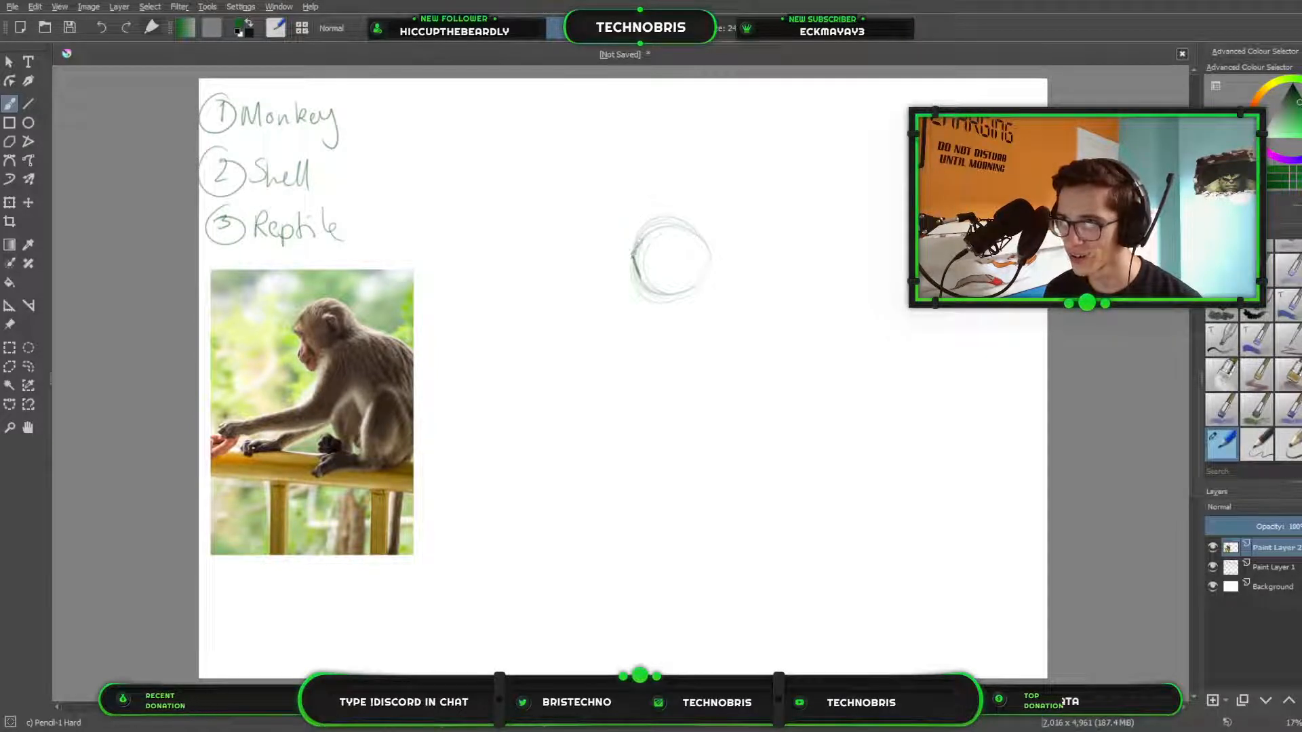
{"action": "mouse_move", "coordinate": [649, 232]}
{"action": "left_mouse_down"}
{"action": "mouse_move", "coordinate": [676, 225]}
{"action": "mouse_move", "coordinate": [706, 246]}
{"action": "left_mouse_up"}
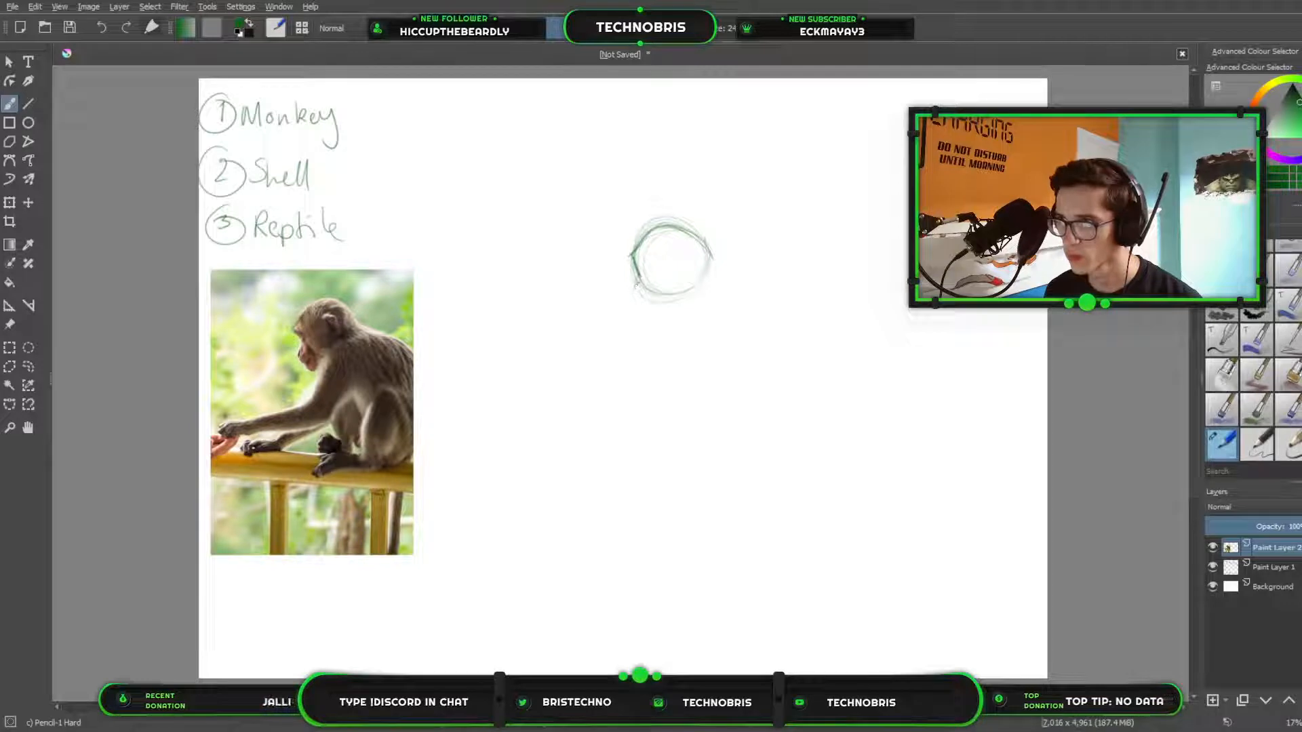
{"action": "mouse_move", "coordinate": [639, 276]}
{"action": "left_mouse_down"}
{"action": "mouse_move", "coordinate": [645, 314]}
{"action": "mouse_move", "coordinate": [665, 305]}
{"action": "left_mouse_up"}
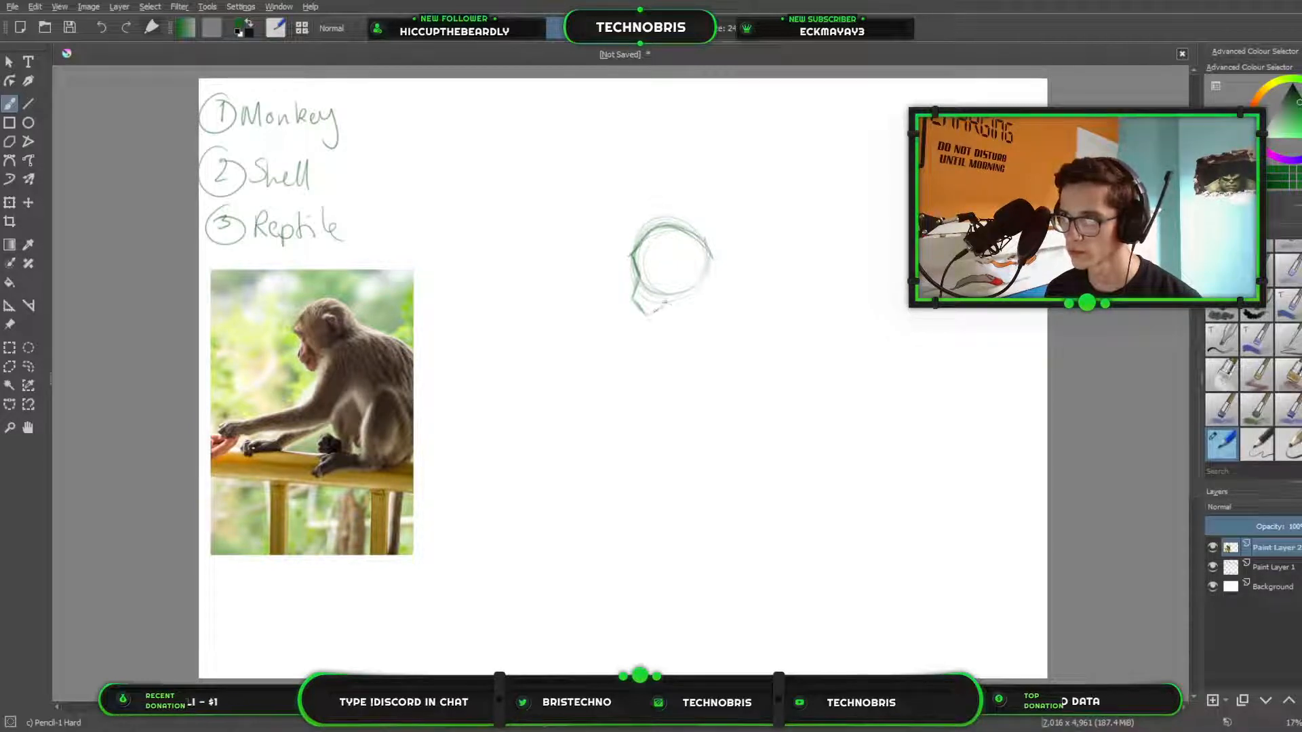
{"action": "left_click_drag", "start_coordinate": [704, 238], "coordinate": [713, 275]}
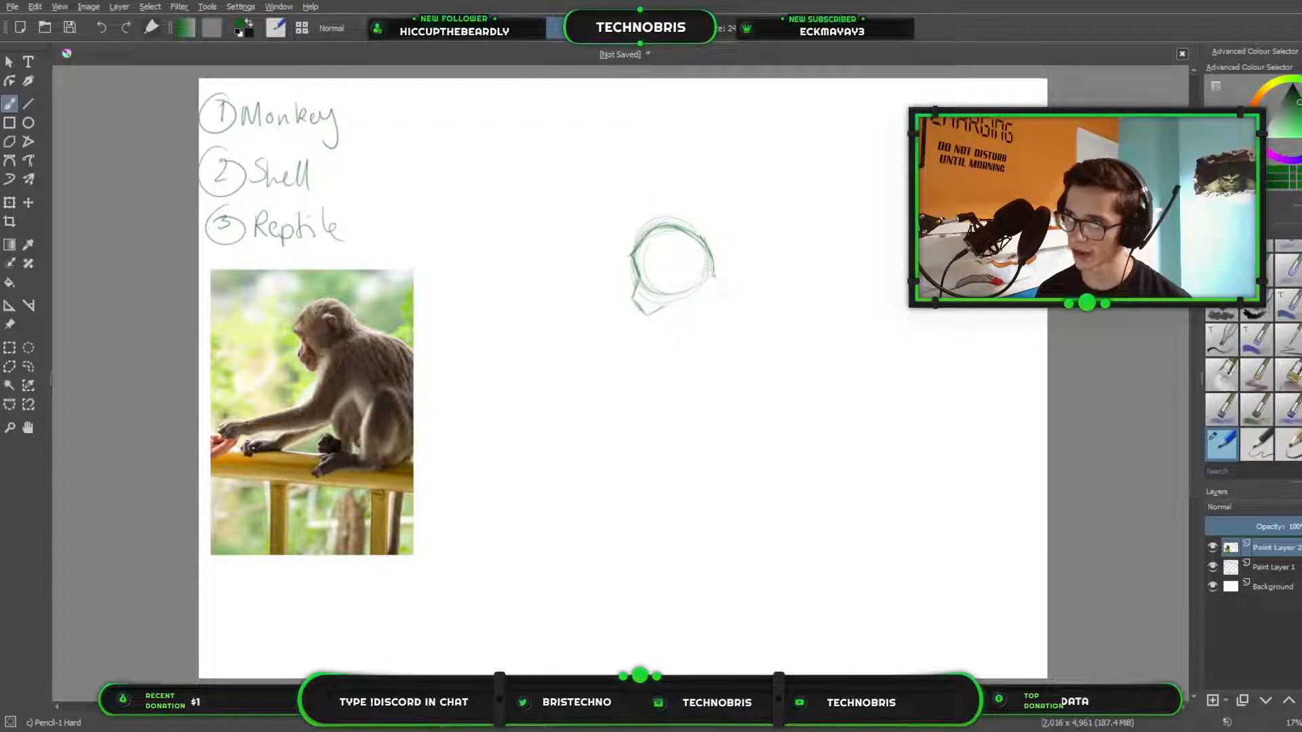
{"action": "left_click_drag", "start_coordinate": [714, 274], "coordinate": [730, 299]}
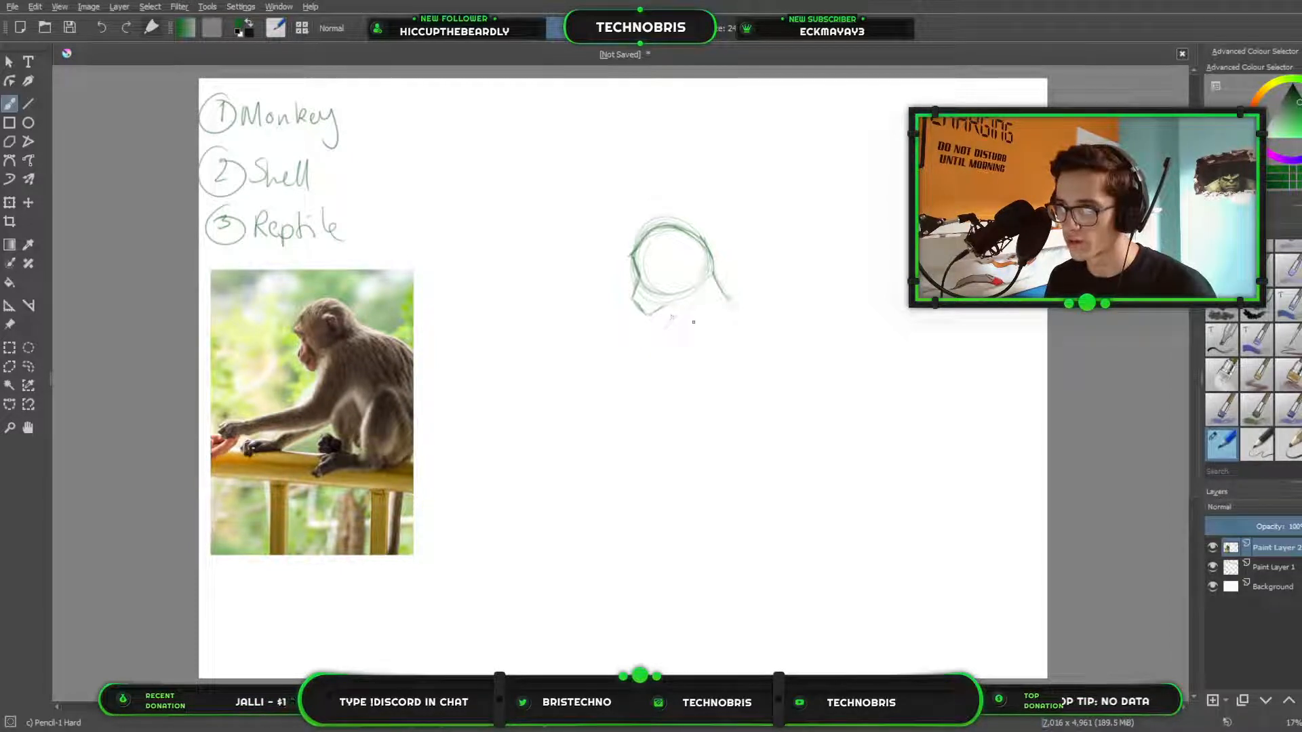
Sketch a small shoulder circle below the head and a faint diagonal guide line for the elbow position.
{"action": "left_click_drag", "start_coordinate": [682, 311], "coordinate": [676, 343]}
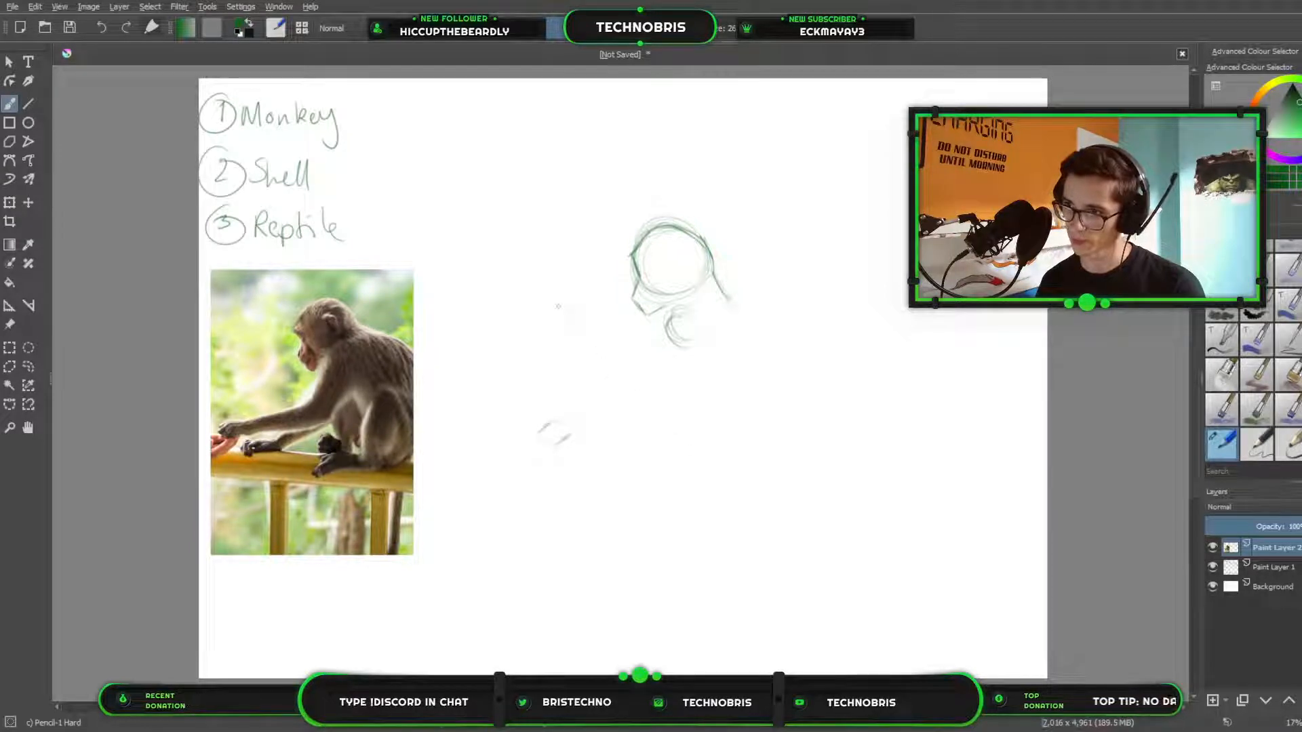
{"action": "left_click_drag", "start_coordinate": [612, 368], "coordinate": [673, 432]}
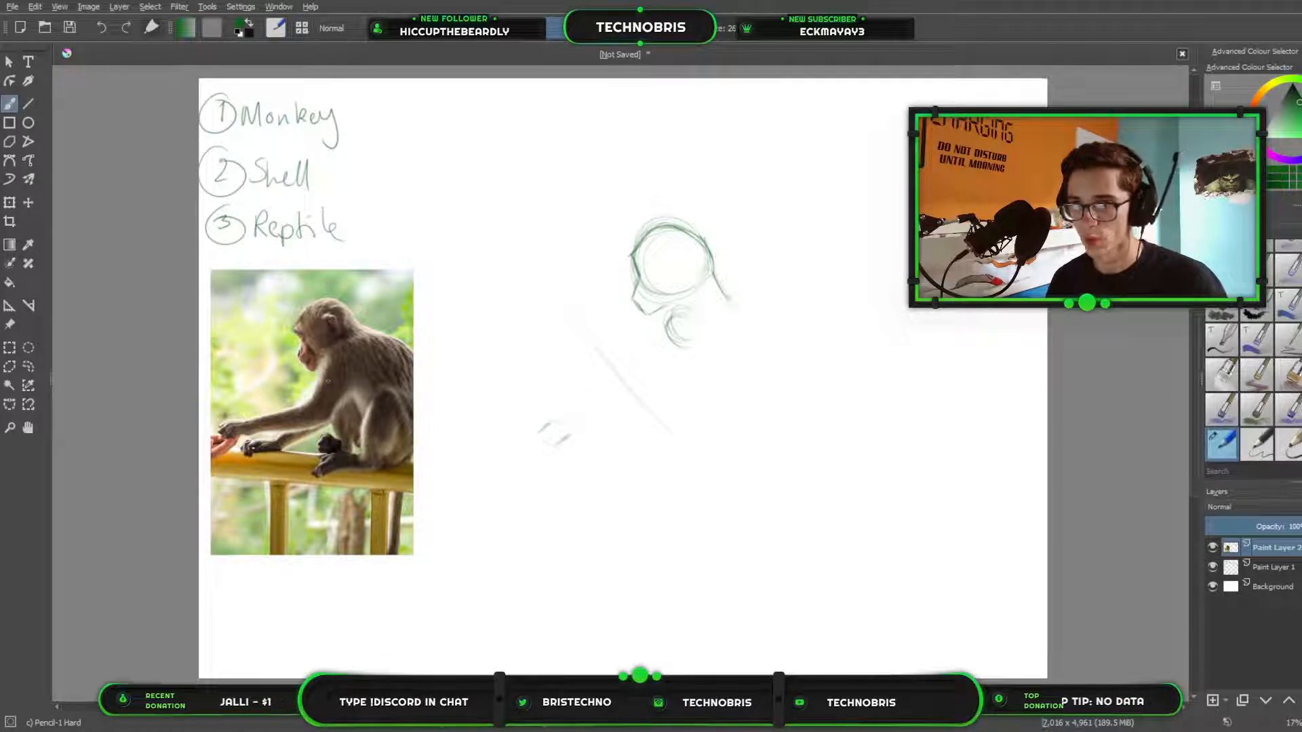
Select the small hand strokes with a freehand outline, move them slightly left away from the body, and clear the selection.
{"action": "left_click", "coordinate": [28, 366]}
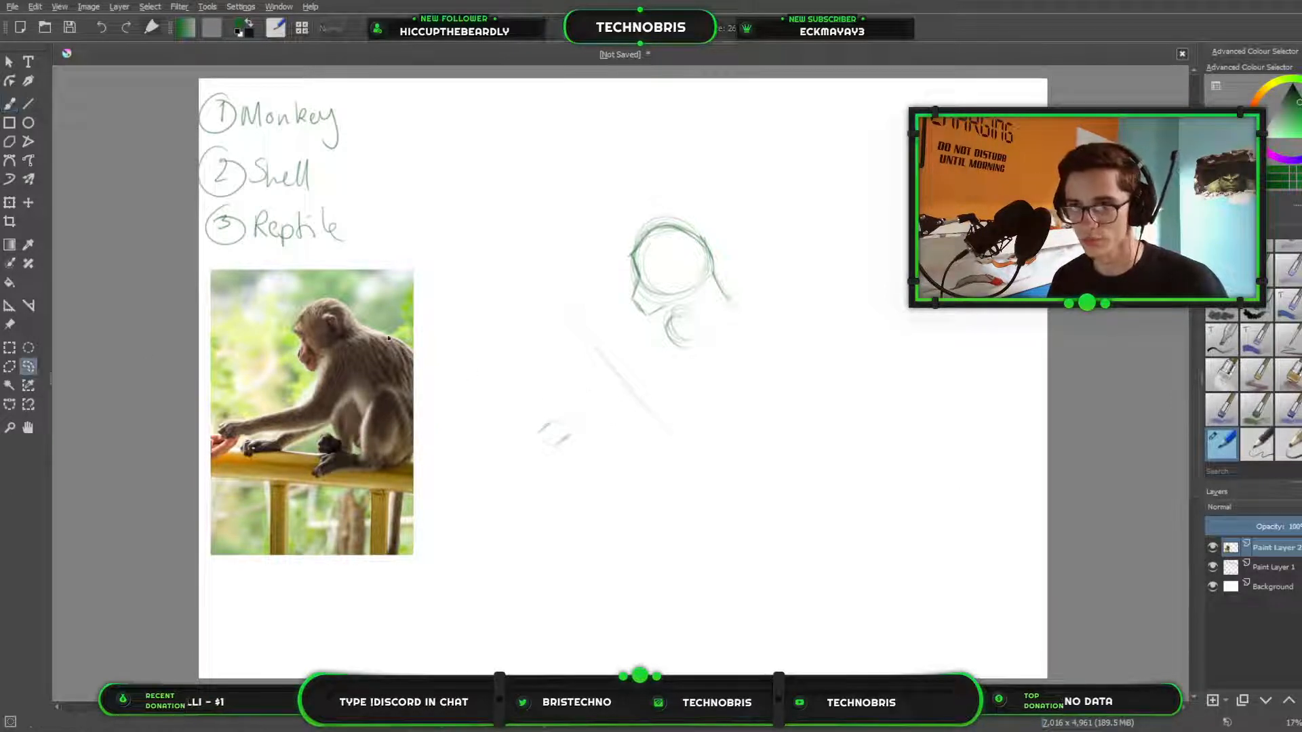
{"action": "mouse_move", "coordinate": [546, 399]}
{"action": "left_mouse_down"}
{"action": "mouse_move", "coordinate": [613, 434]}
{"action": "mouse_move", "coordinate": [542, 398]}
{"action": "mouse_move", "coordinate": [581, 421]}
{"action": "mouse_move", "coordinate": [569, 430]}
{"action": "mouse_move", "coordinate": [557, 417]}
{"action": "left_mouse_up"}
{"action": "left_click", "coordinate": [9, 202]}
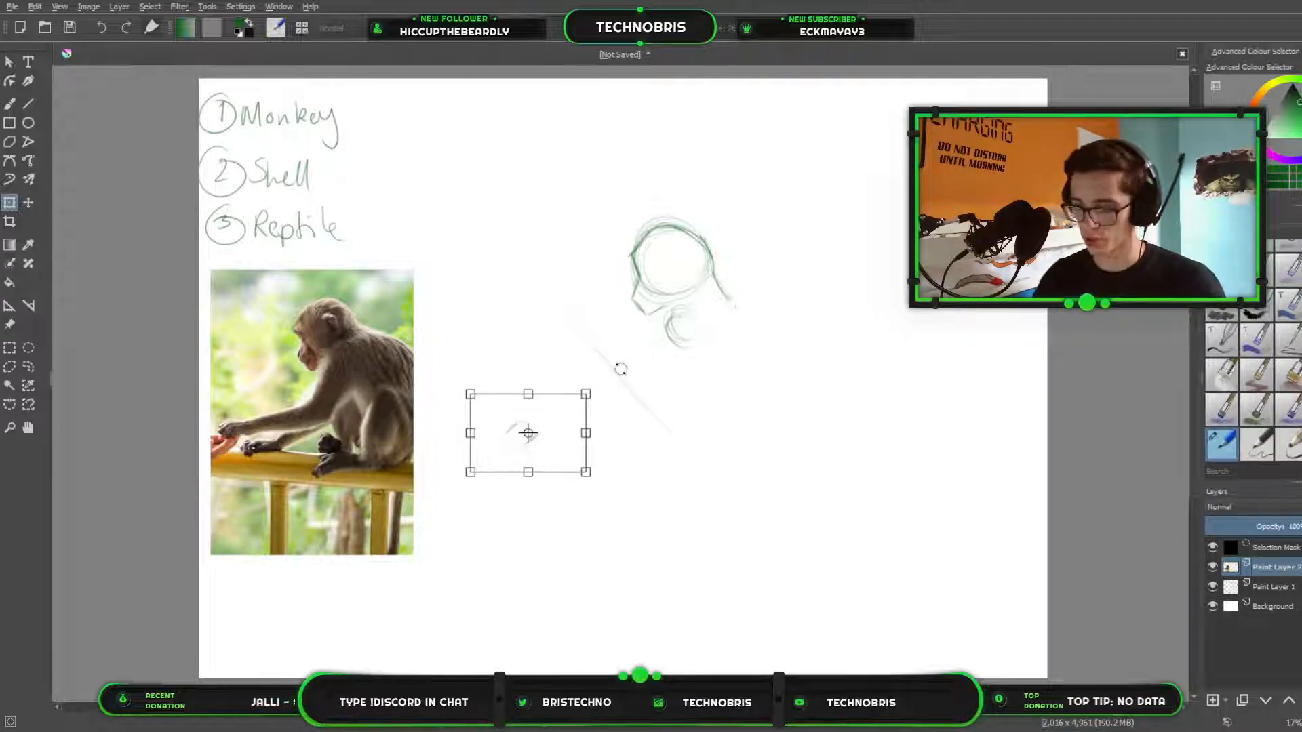
{"action": "key", "text": "Return"}
{"action": "key", "text": "b"}
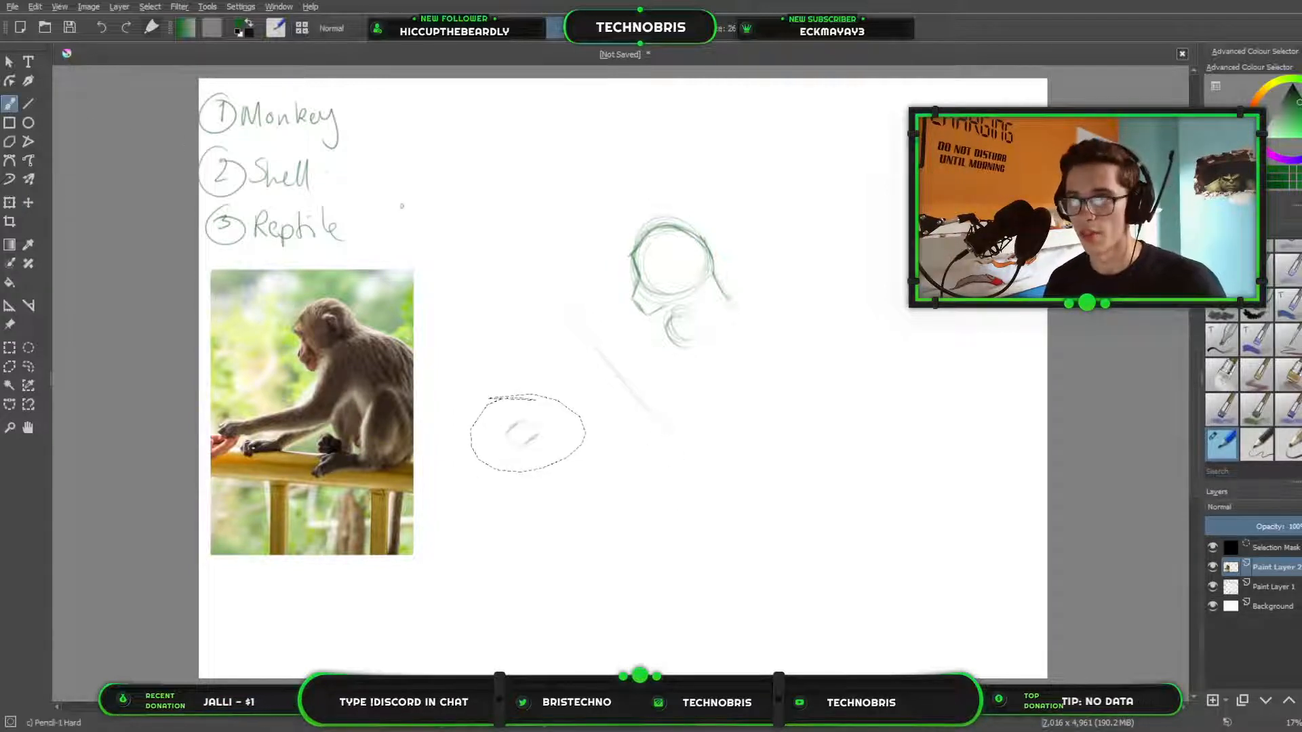
{"action": "key", "text": "ctrl+shift+a"}
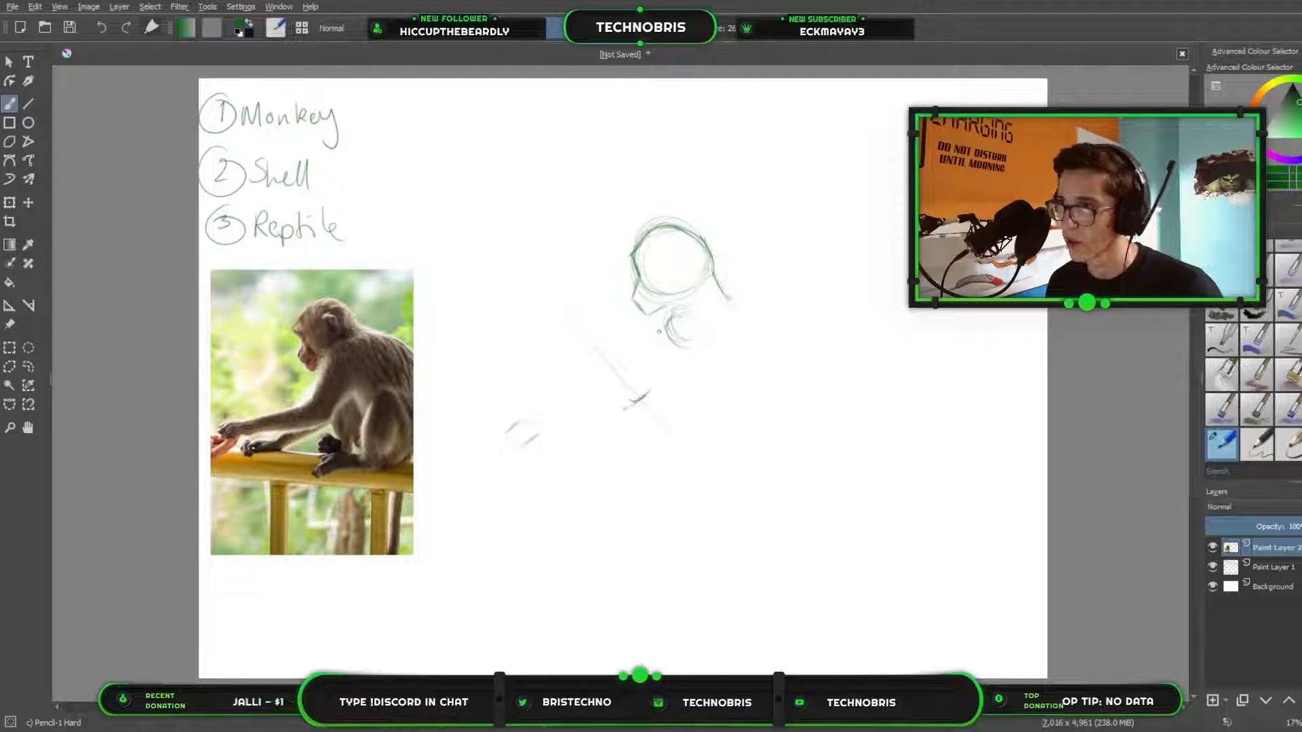
Draw the lower and upper contours of the outstretched arm, linking the hand to the elbow and shoulder.
{"action": "mouse_move", "coordinate": [652, 389]}
{"action": "left_mouse_down"}
{"action": "mouse_move", "coordinate": [691, 350]}
{"action": "mouse_move", "coordinate": [671, 373]}
{"action": "left_mouse_up"}
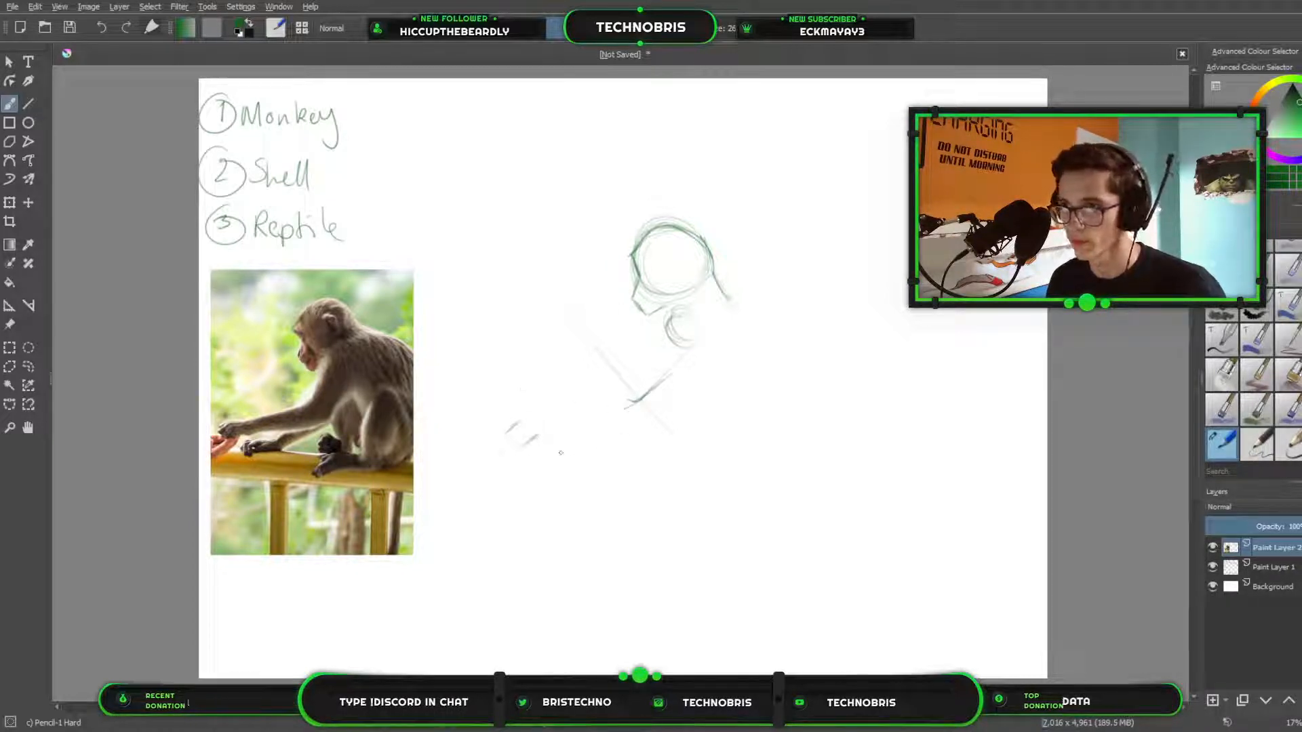
{"action": "mouse_move", "coordinate": [525, 441]}
{"action": "left_mouse_down"}
{"action": "mouse_move", "coordinate": [626, 410]}
{"action": "mouse_move", "coordinate": [540, 431]}
{"action": "left_mouse_up"}
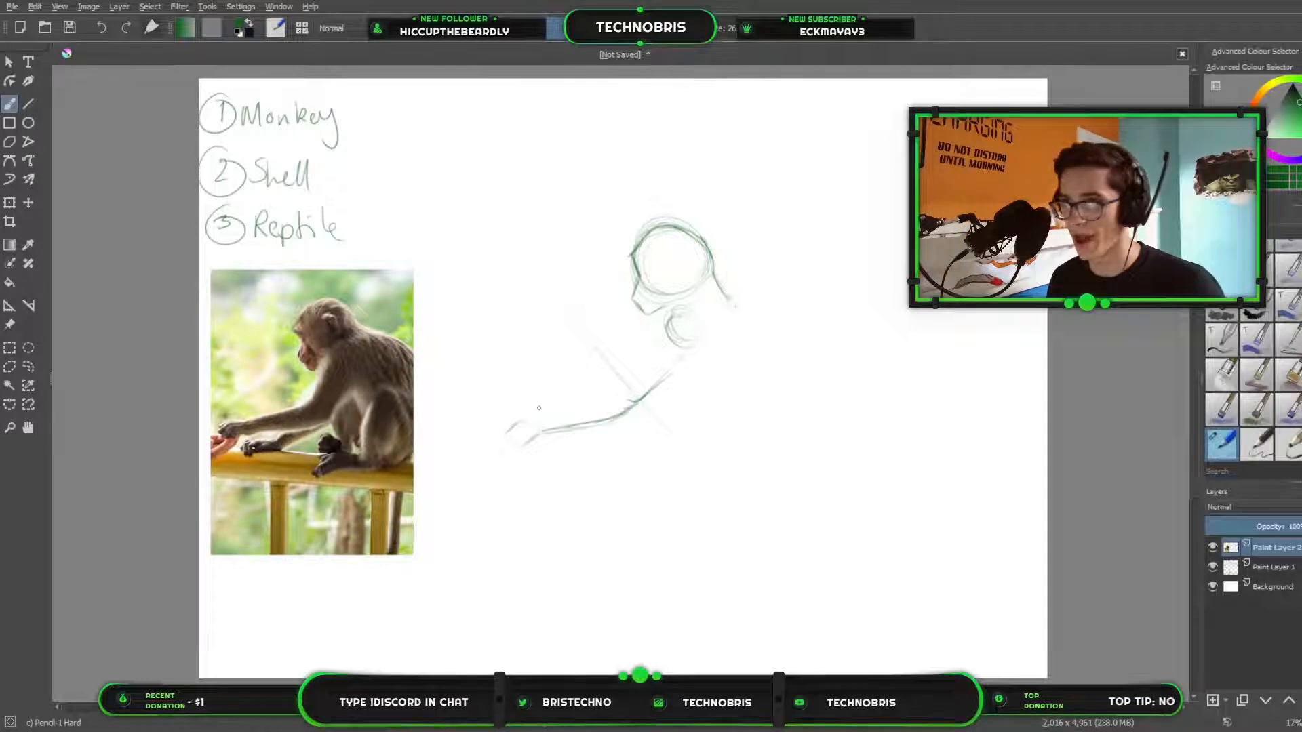
{"action": "left_click_drag", "start_coordinate": [527, 423], "coordinate": [605, 394]}
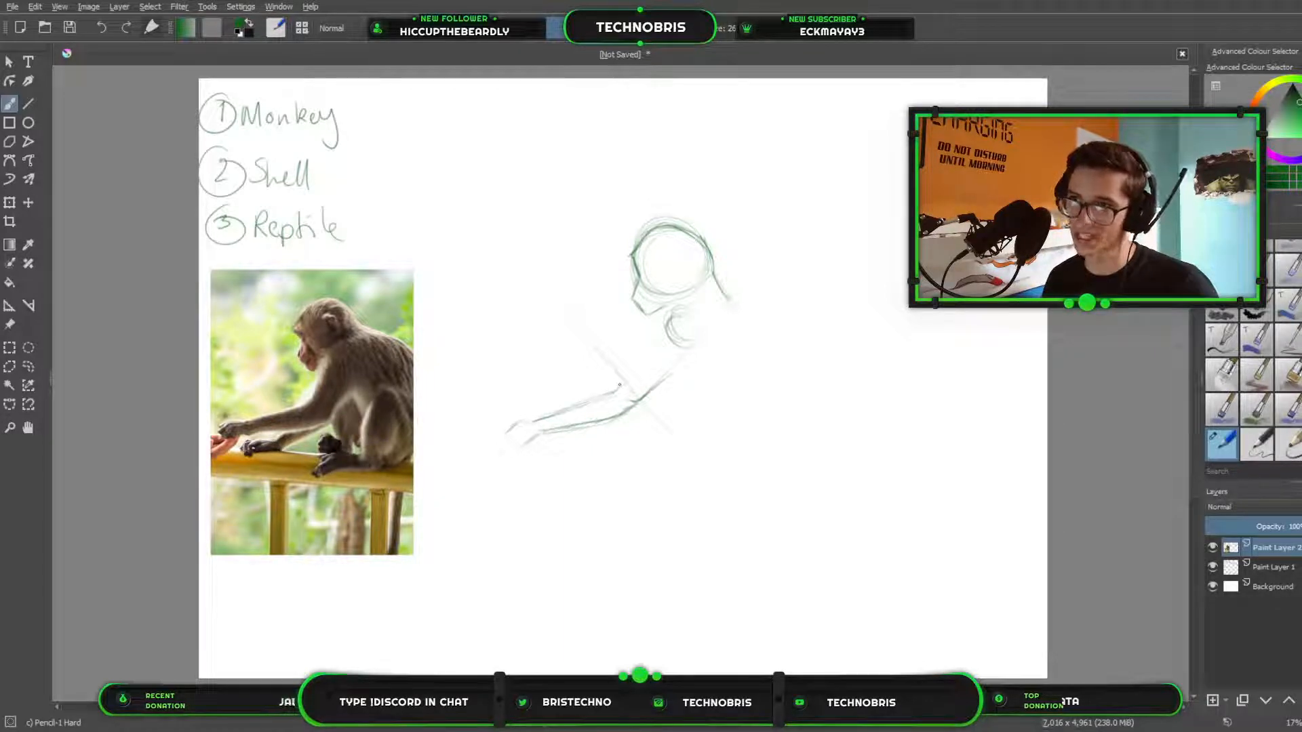
Draw the upper arm's top contour up to the shoulder, the back line sloping from the neck, and the second hand below the first.
{"action": "left_click_drag", "start_coordinate": [619, 388], "coordinate": [631, 365]}
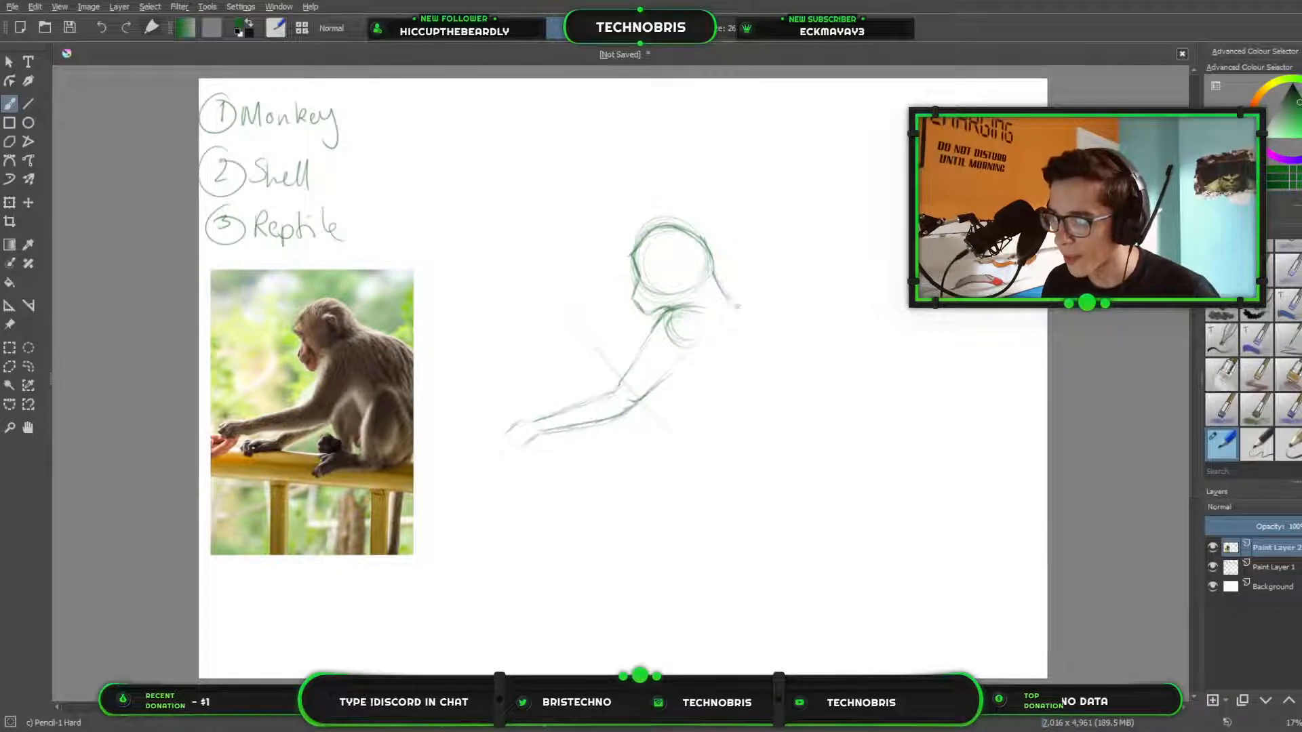
{"action": "mouse_move", "coordinate": [722, 290]}
{"action": "left_mouse_down"}
{"action": "mouse_move", "coordinate": [801, 333]}
{"action": "mouse_move", "coordinate": [750, 308]}
{"action": "mouse_move", "coordinate": [825, 370]}
{"action": "mouse_move", "coordinate": [812, 345]}
{"action": "left_mouse_up"}
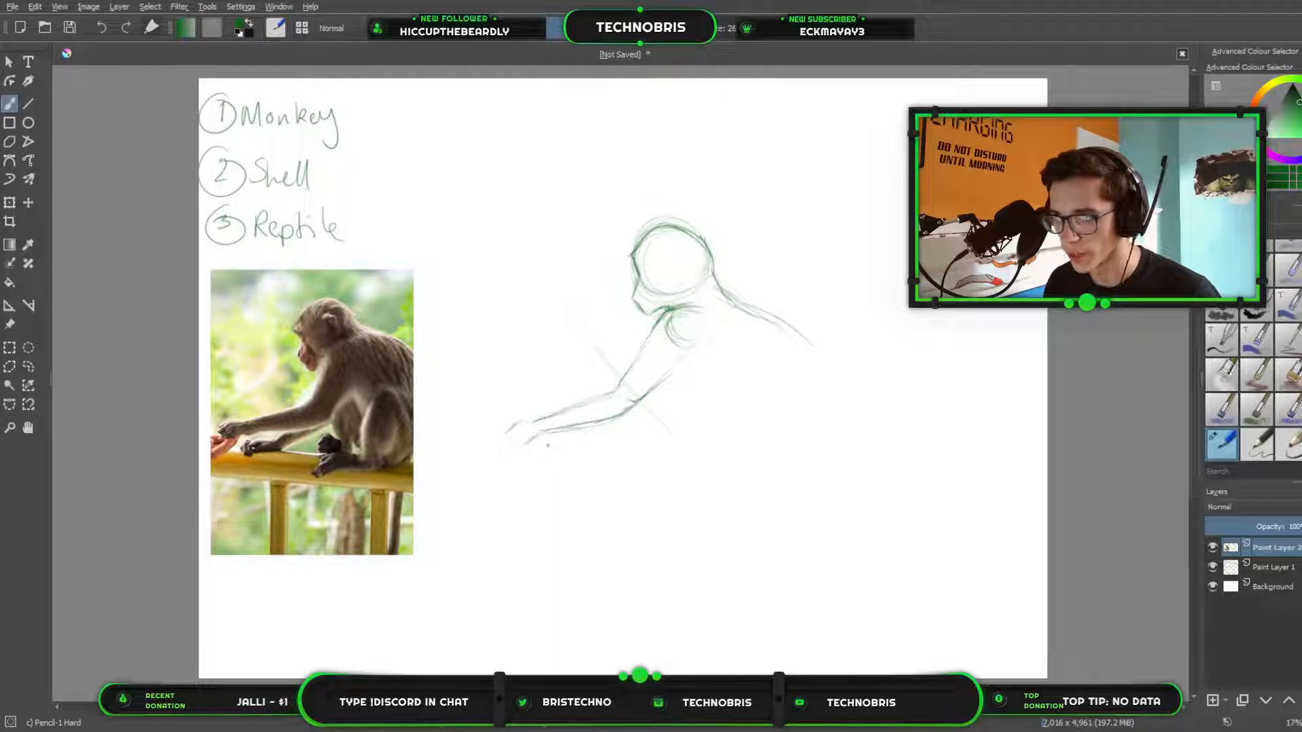
{"action": "mouse_move", "coordinate": [543, 450]}
{"action": "left_mouse_down"}
{"action": "mouse_move", "coordinate": [552, 443]}
{"action": "mouse_move", "coordinate": [555, 460]}
{"action": "mouse_move", "coordinate": [584, 441]}
{"action": "left_mouse_up"}
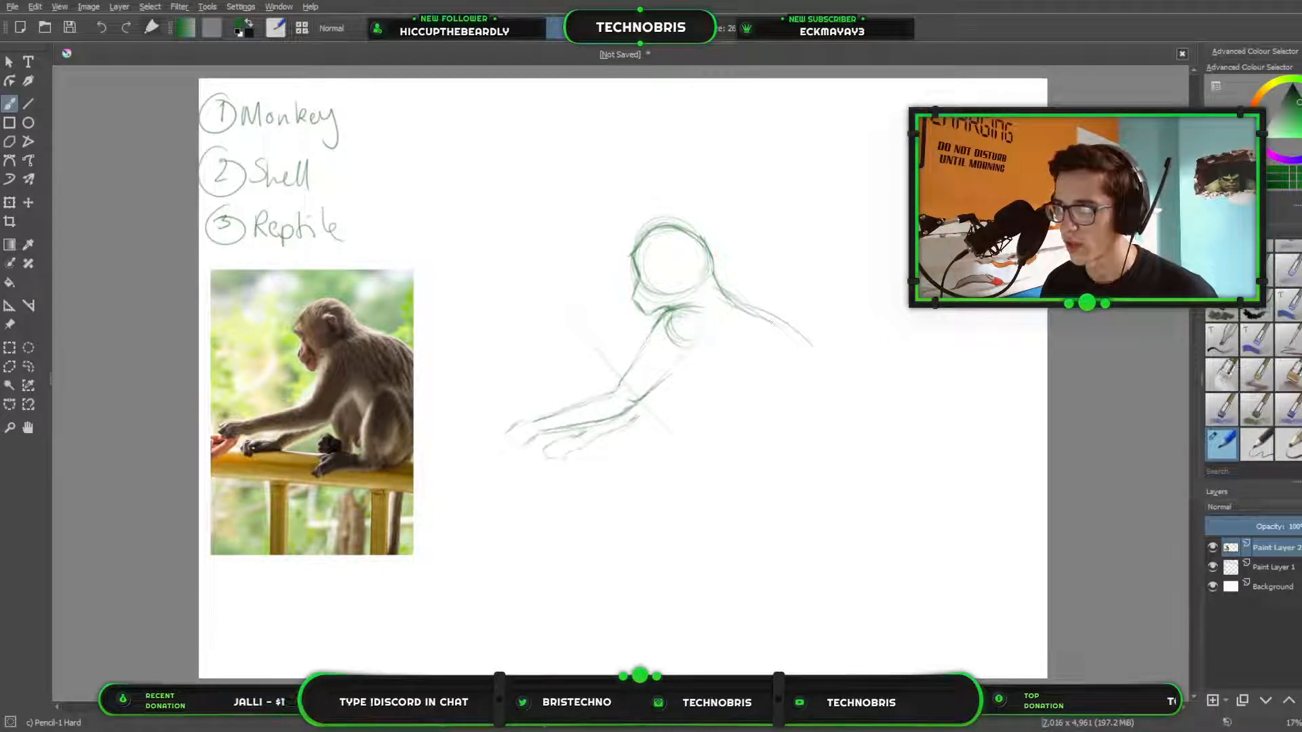
{"action": "left_click_drag", "start_coordinate": [743, 309], "coordinate": [768, 318]}
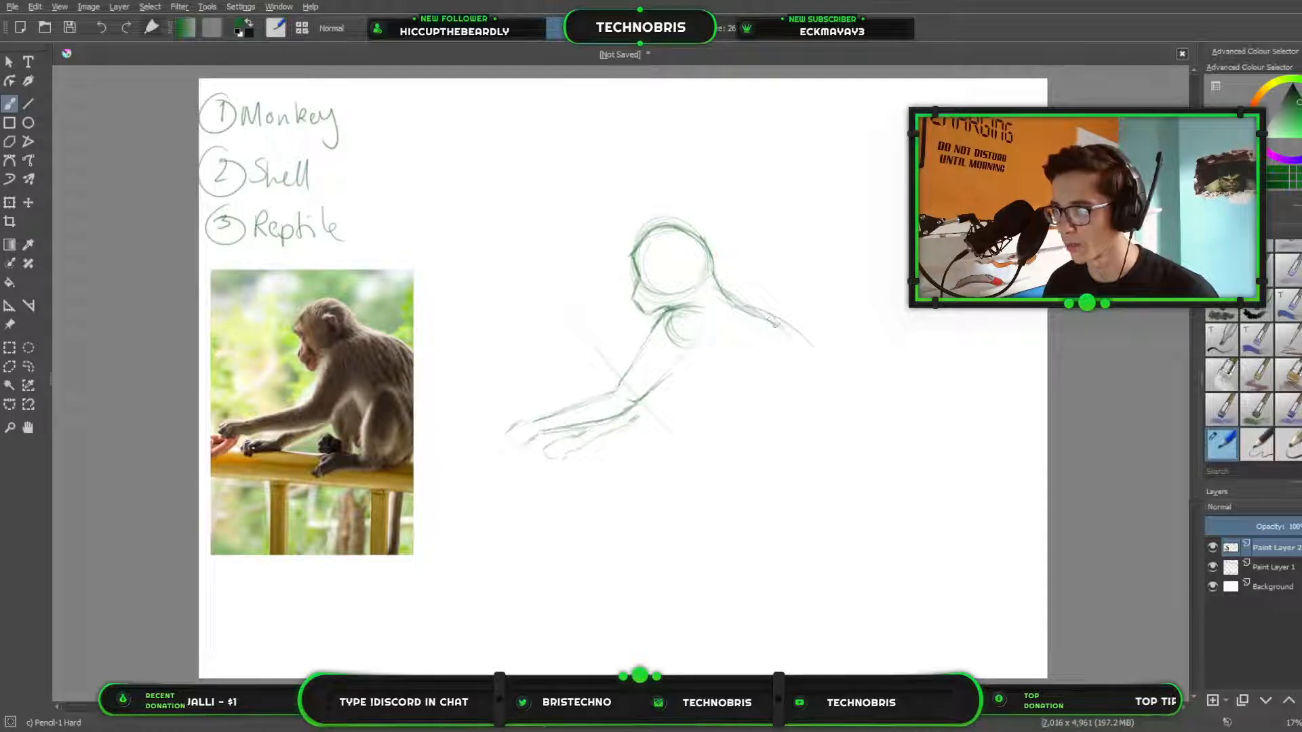
Erase the loose end of the back line with a larger eraser and redraw it with a steeper downward curve.
{"action": "key", "text": "e"}
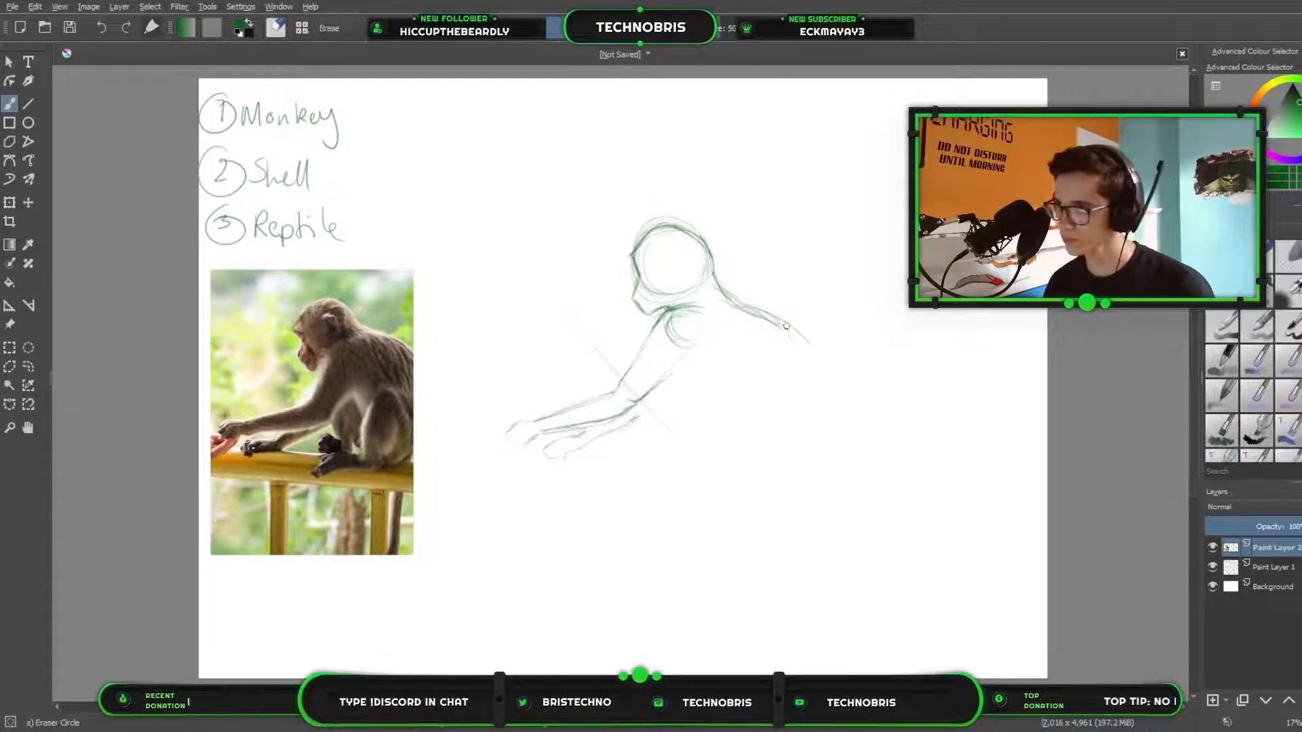
{"action": "left_click_drag", "start_coordinate": [734, 33], "coordinate": [748, 33]}
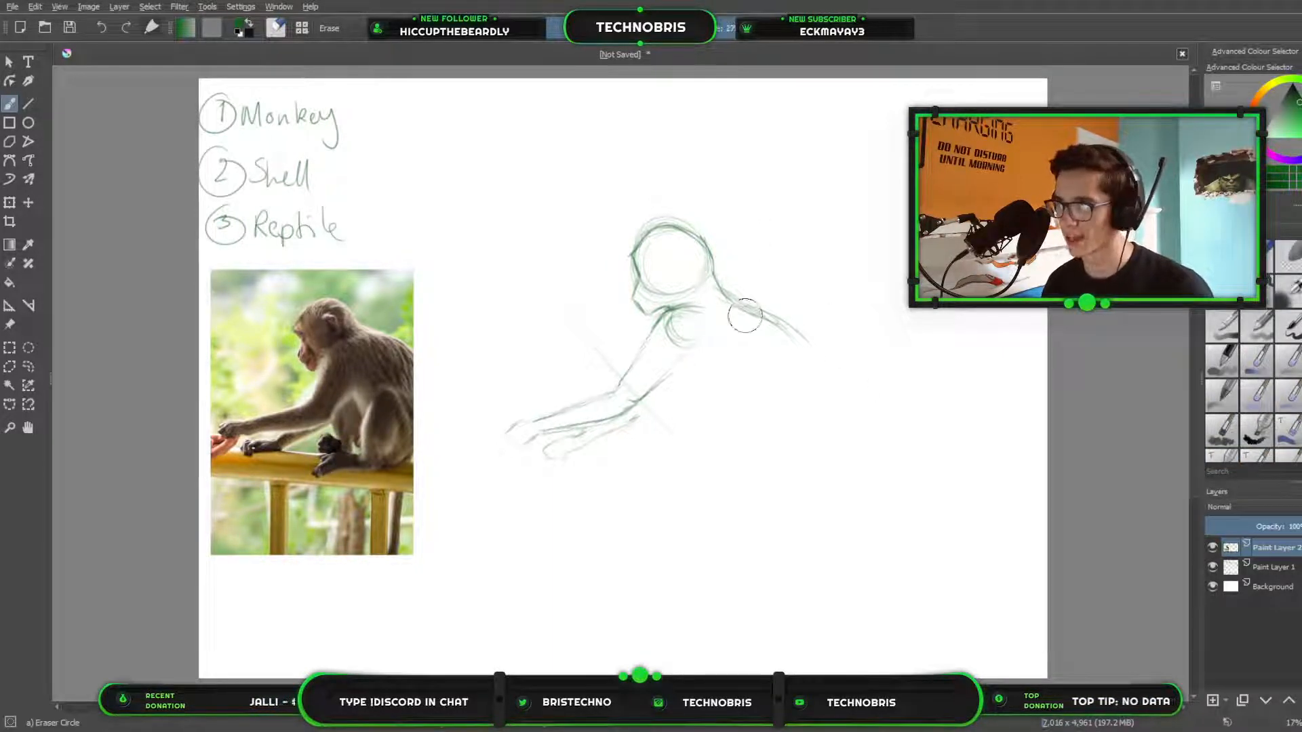
{"action": "left_click_drag", "start_coordinate": [801, 329], "coordinate": [798, 320]}
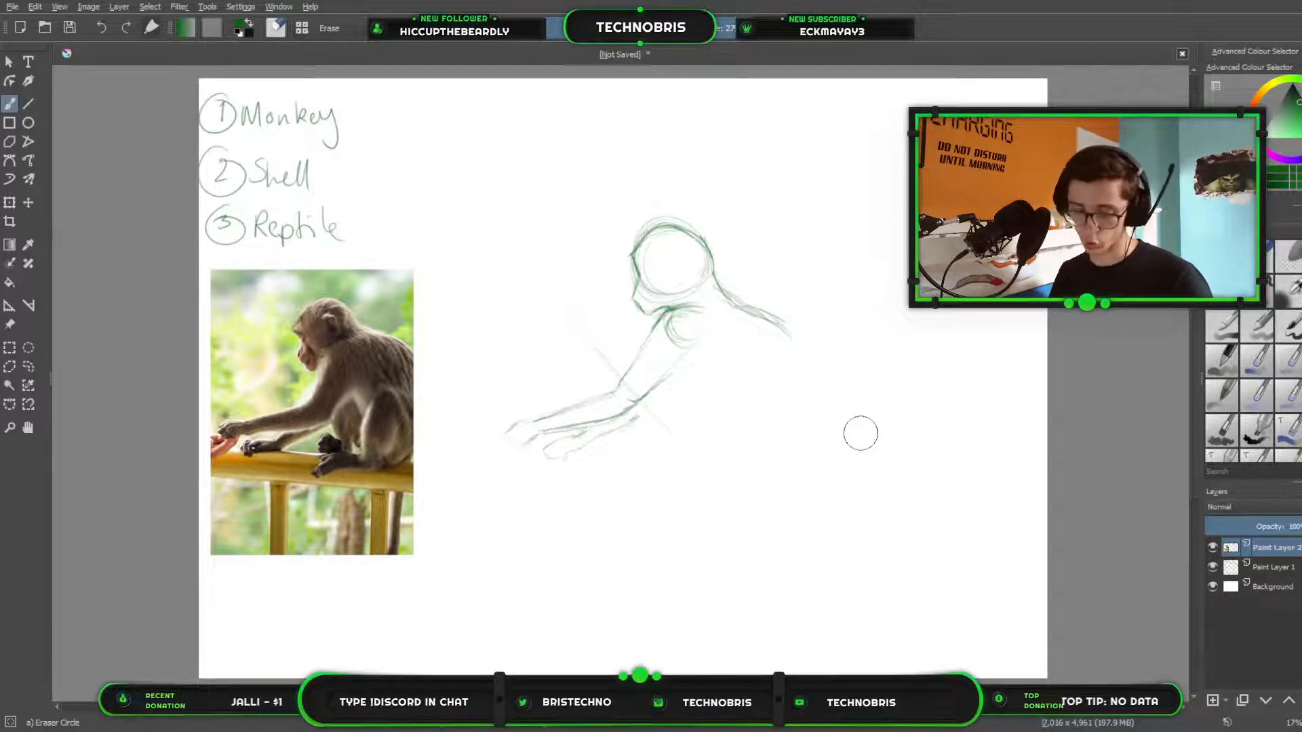
{"action": "key", "text": "slash"}
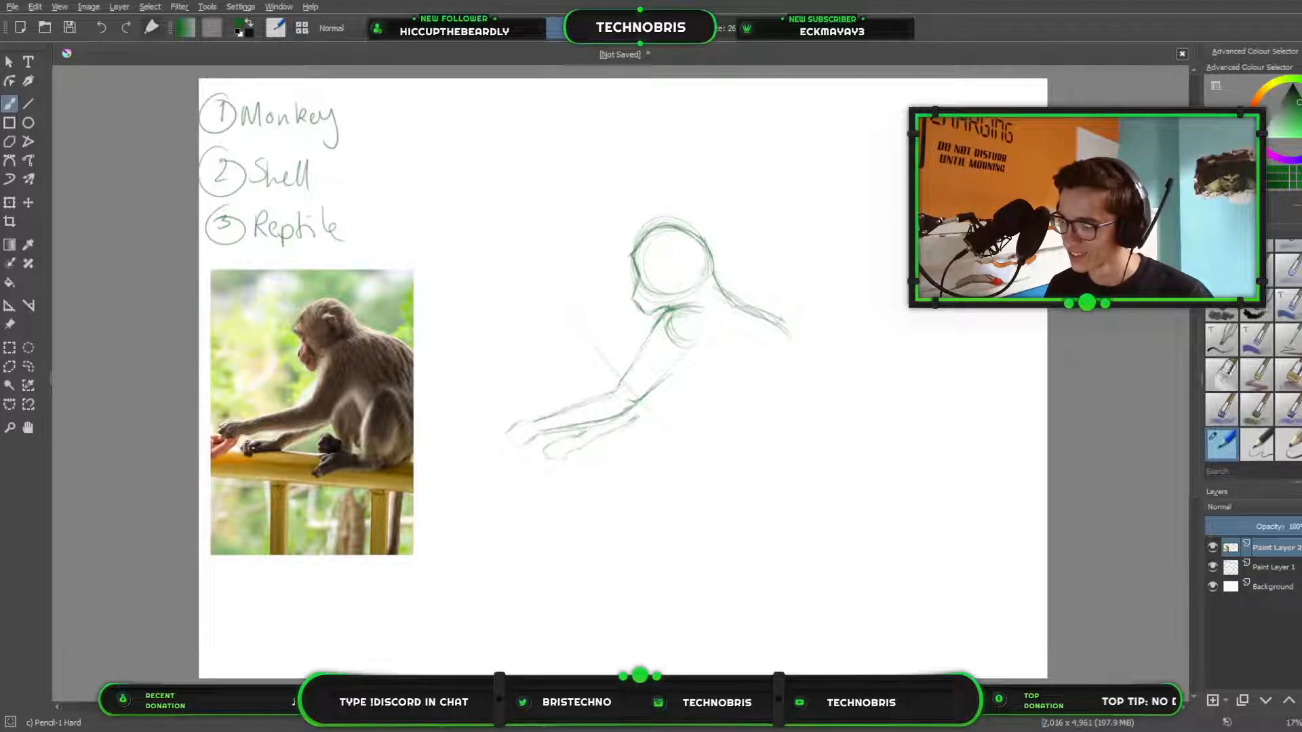
{"action": "left_click_drag", "start_coordinate": [781, 331], "coordinate": [799, 345]}
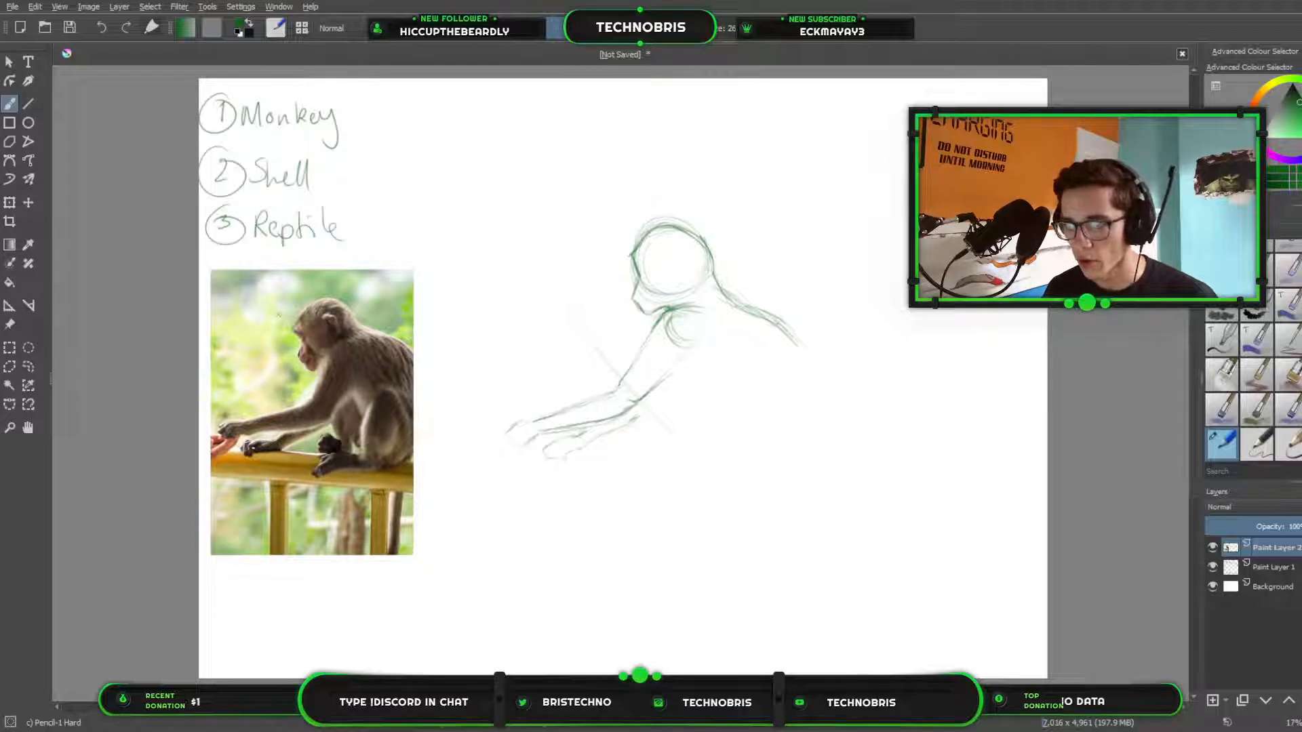
Mark the head's height on the reference photo with a vertical arrow, repeat that length below it, and mark the monkey's bent knee.
{"action": "mouse_move", "coordinate": [267, 315]}
{"action": "left_mouse_down"}
{"action": "mouse_move", "coordinate": [285, 313]}
{"action": "mouse_move", "coordinate": [284, 361]}
{"action": "mouse_move", "coordinate": [269, 361]}
{"action": "mouse_move", "coordinate": [281, 309]}
{"action": "left_mouse_up"}
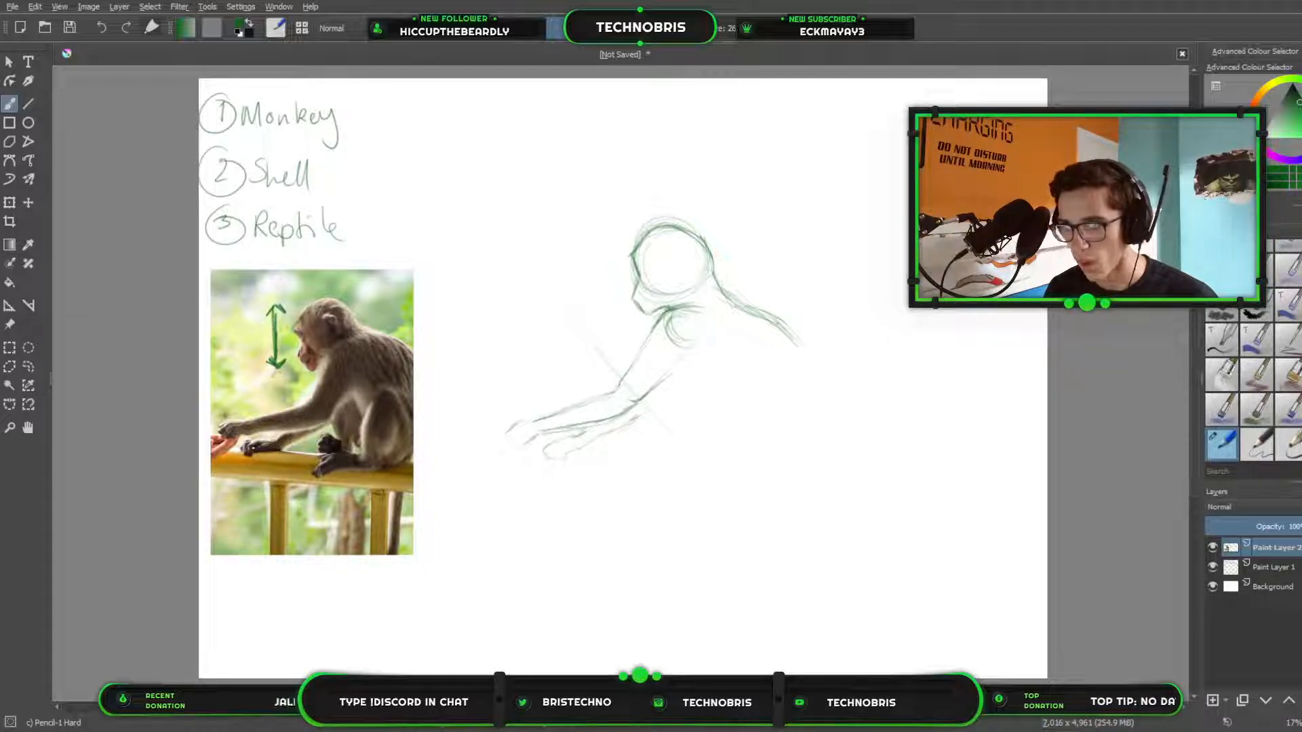
{"action": "left_click_drag", "start_coordinate": [278, 372], "coordinate": [278, 423]}
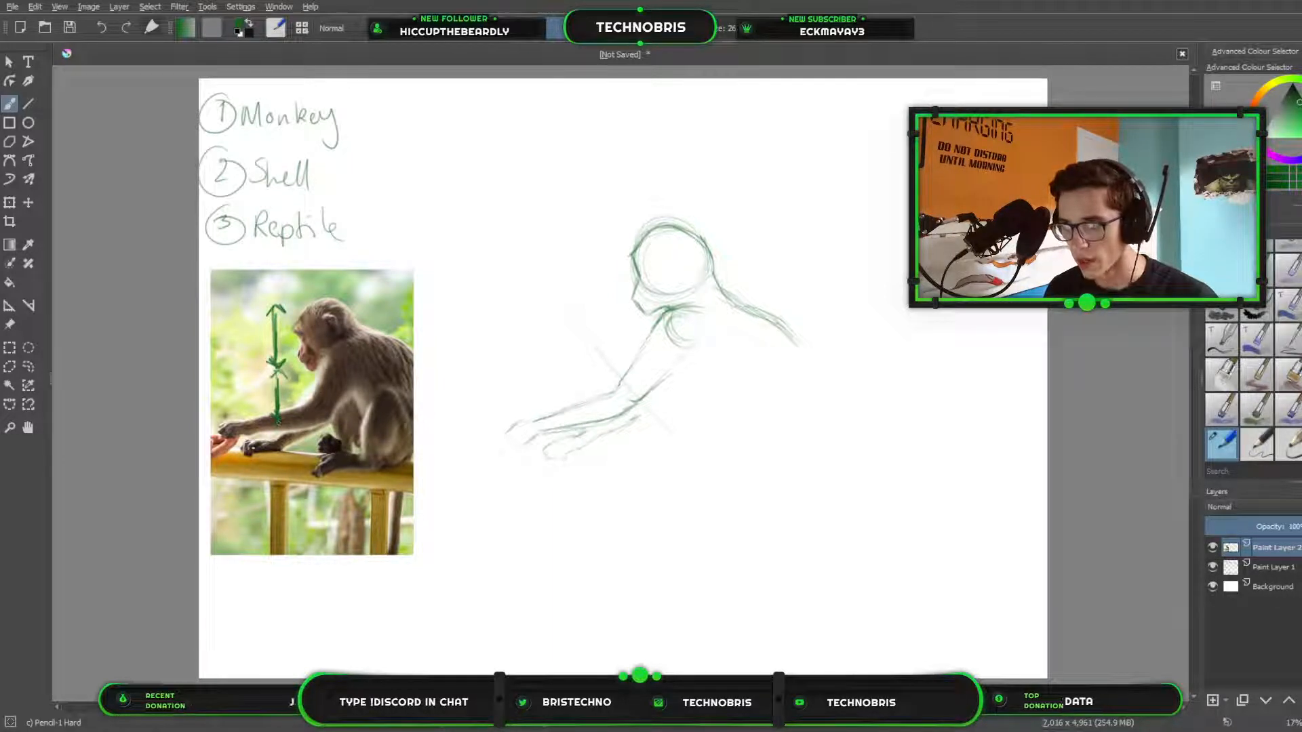
{"action": "left_click_drag", "start_coordinate": [373, 422], "coordinate": [390, 398]}
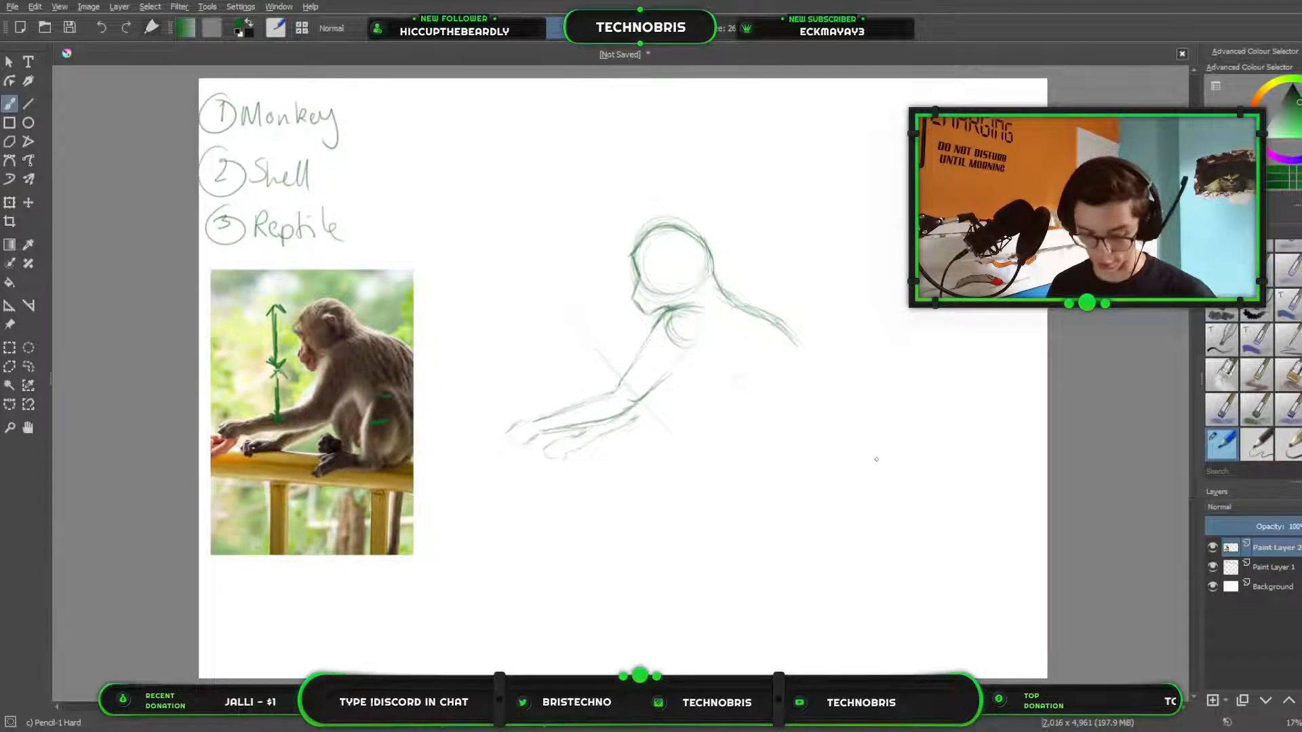
Try to erase the proportion marks from the reference photo, and undo both the eraser stroke and the marks.
{"action": "key", "text": "slash"}
{"action": "left_click_drag", "start_coordinate": [274, 329], "coordinate": [270, 466]}
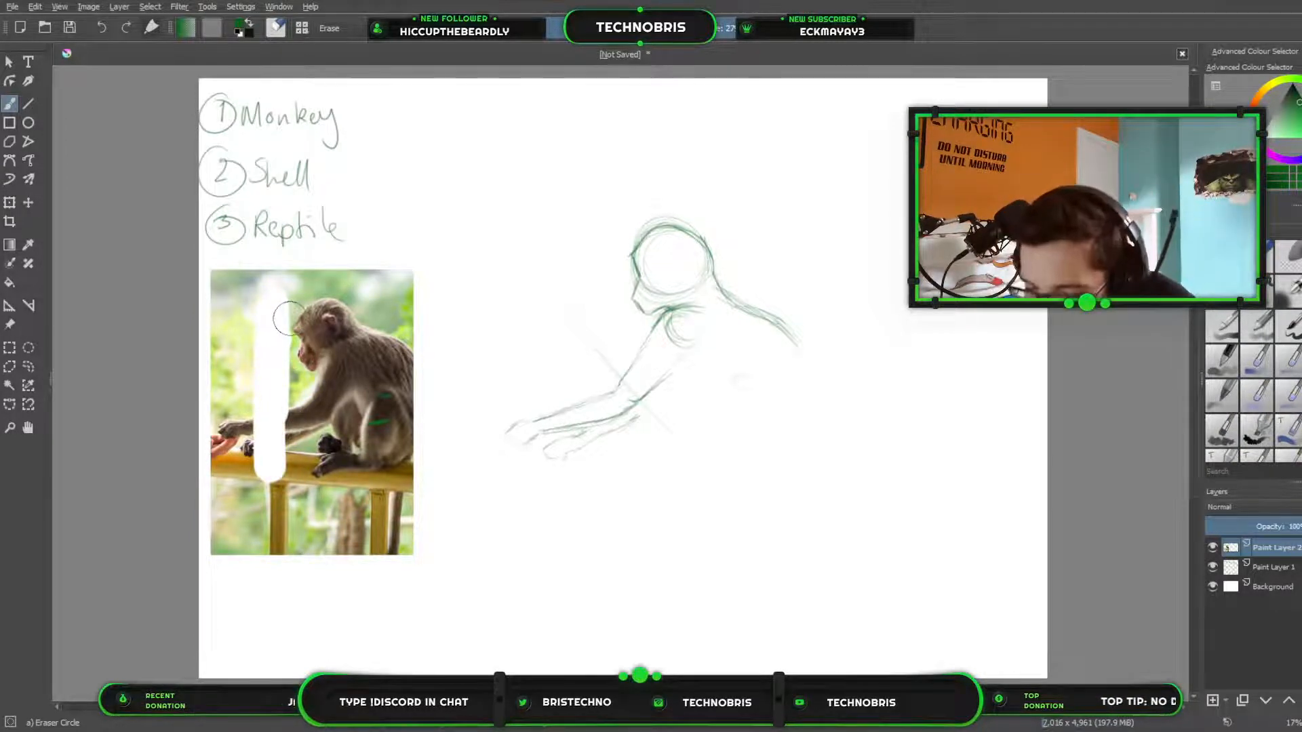
{"action": "key", "text": "ctrl+z"}
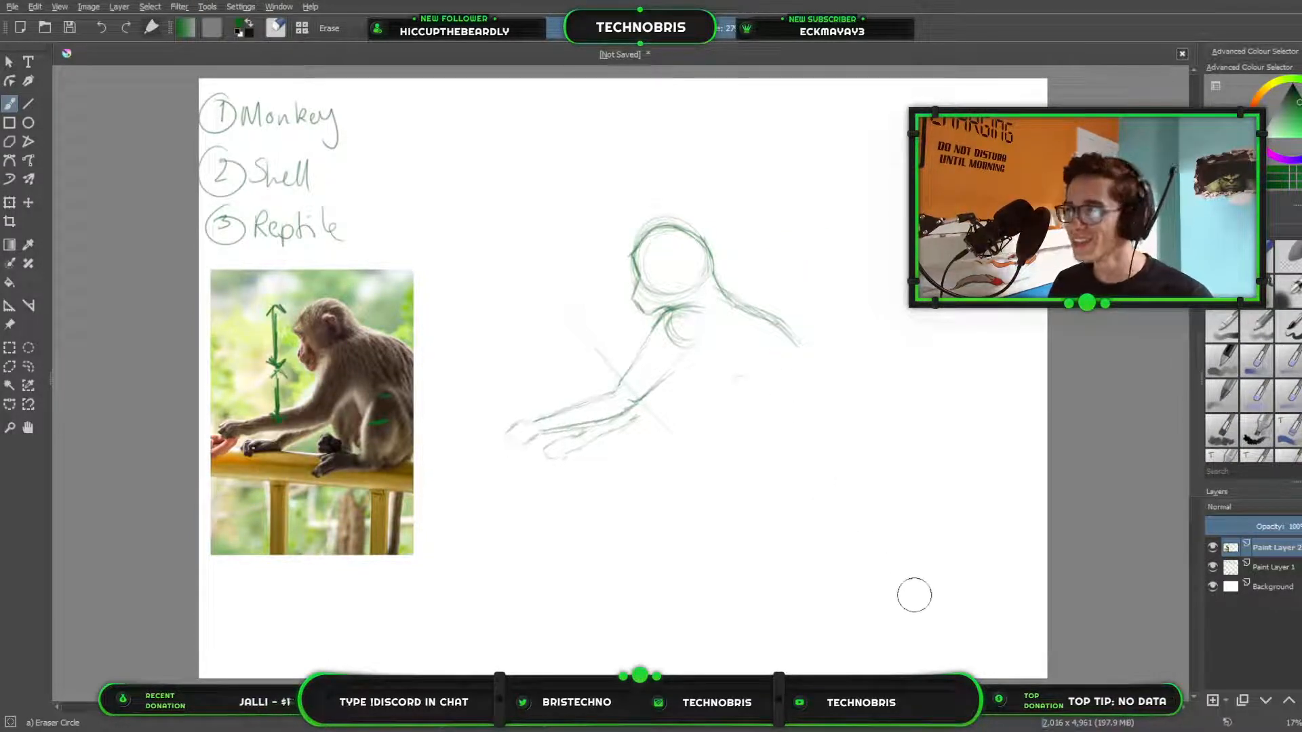
{"action": "key", "text": "ctrl+z"}
{"action": "key", "text": "ctrl+z"}
{"action": "key", "text": "ctrl+z"}
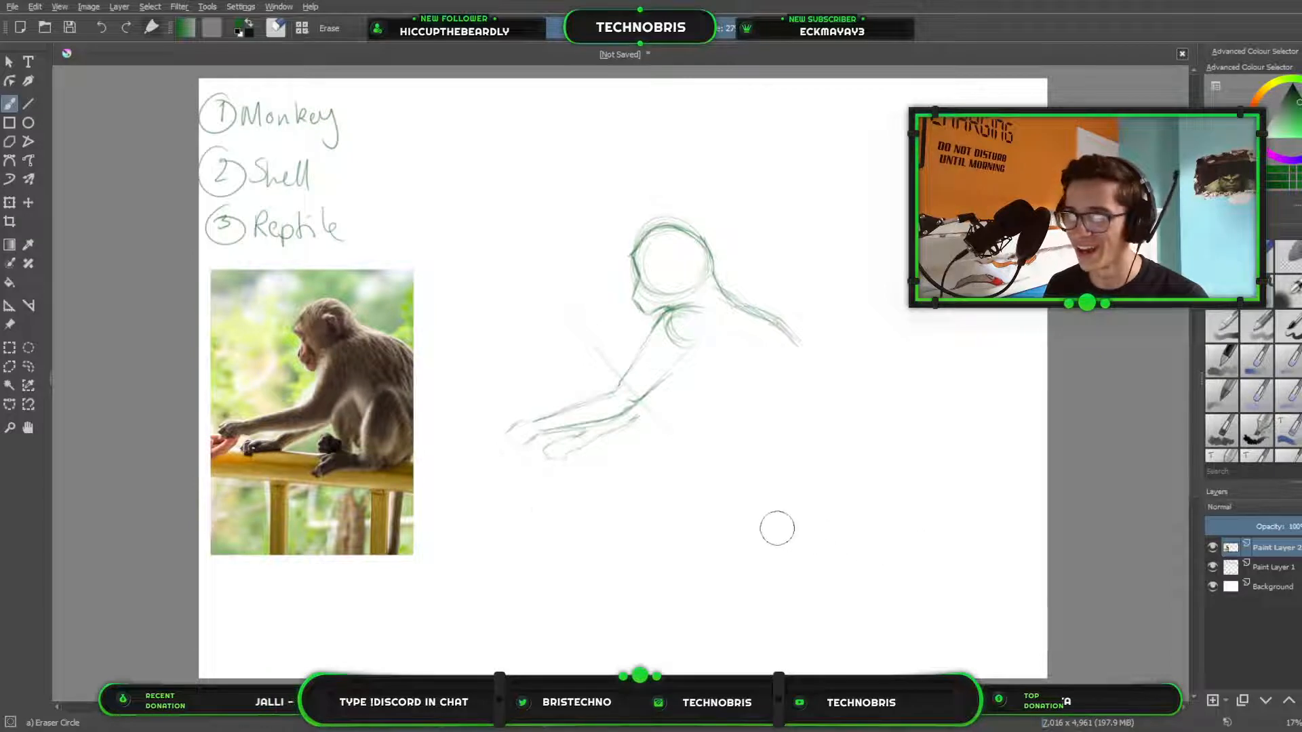
Select the monkey photo with a rectangle, cut and paste it onto its own layer, and name that layer Reference.
{"action": "left_click", "coordinate": [6, 349]}
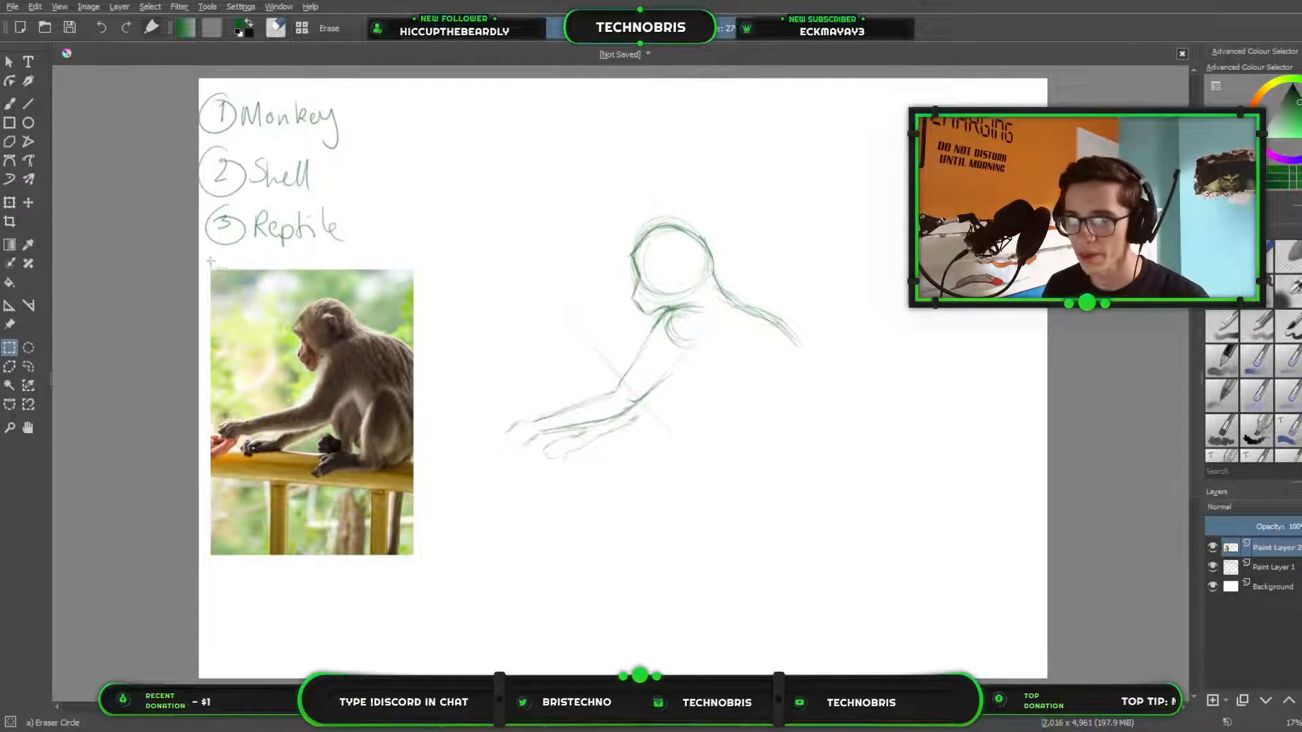
{"action": "left_click_drag", "start_coordinate": [199, 260], "coordinate": [441, 561]}
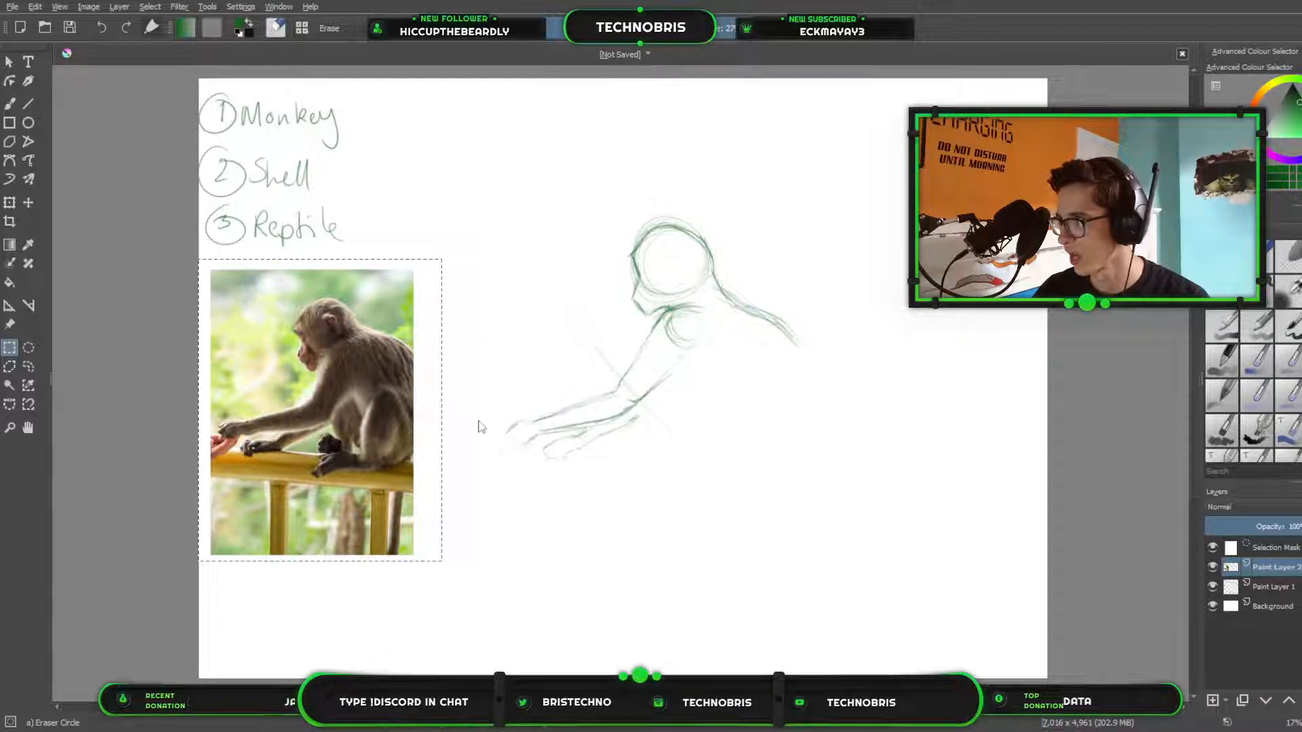
{"action": "key", "text": "ctrl+x"}
{"action": "key", "text": "ctrl+v"}
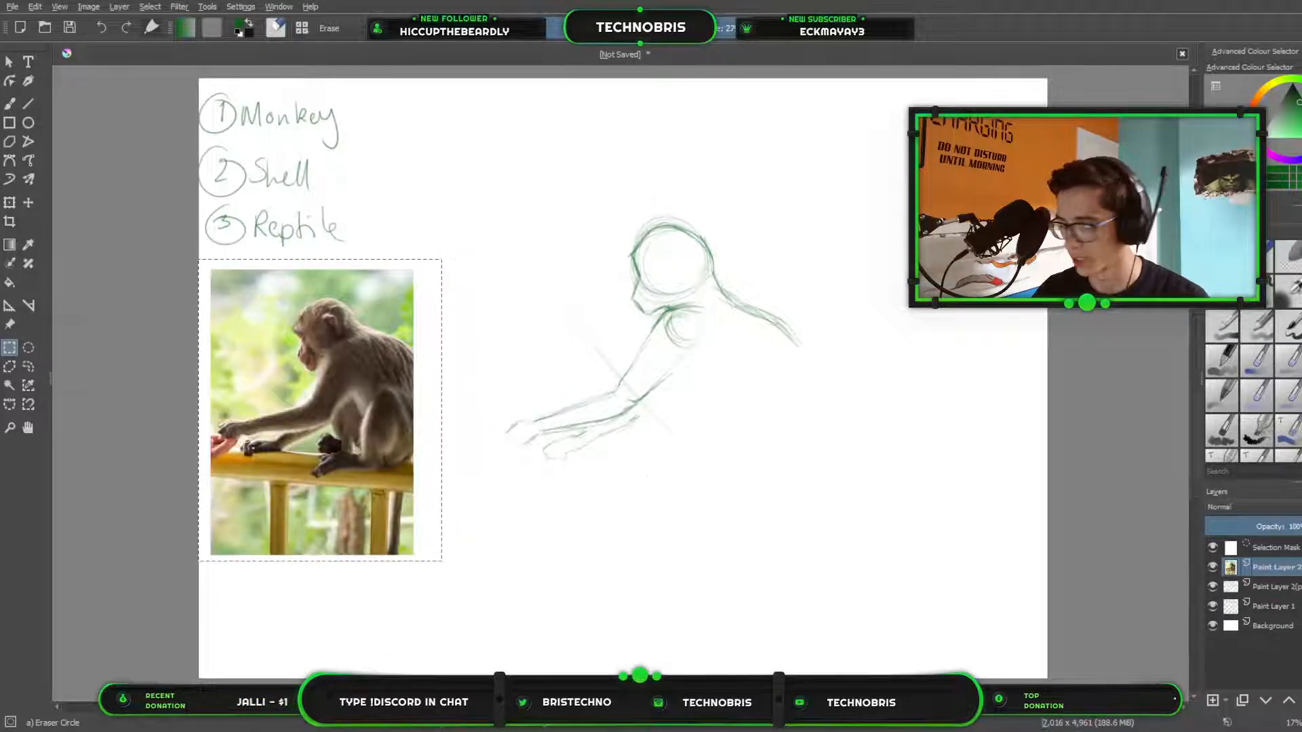
{"action": "double_click", "coordinate": [1276, 567]}
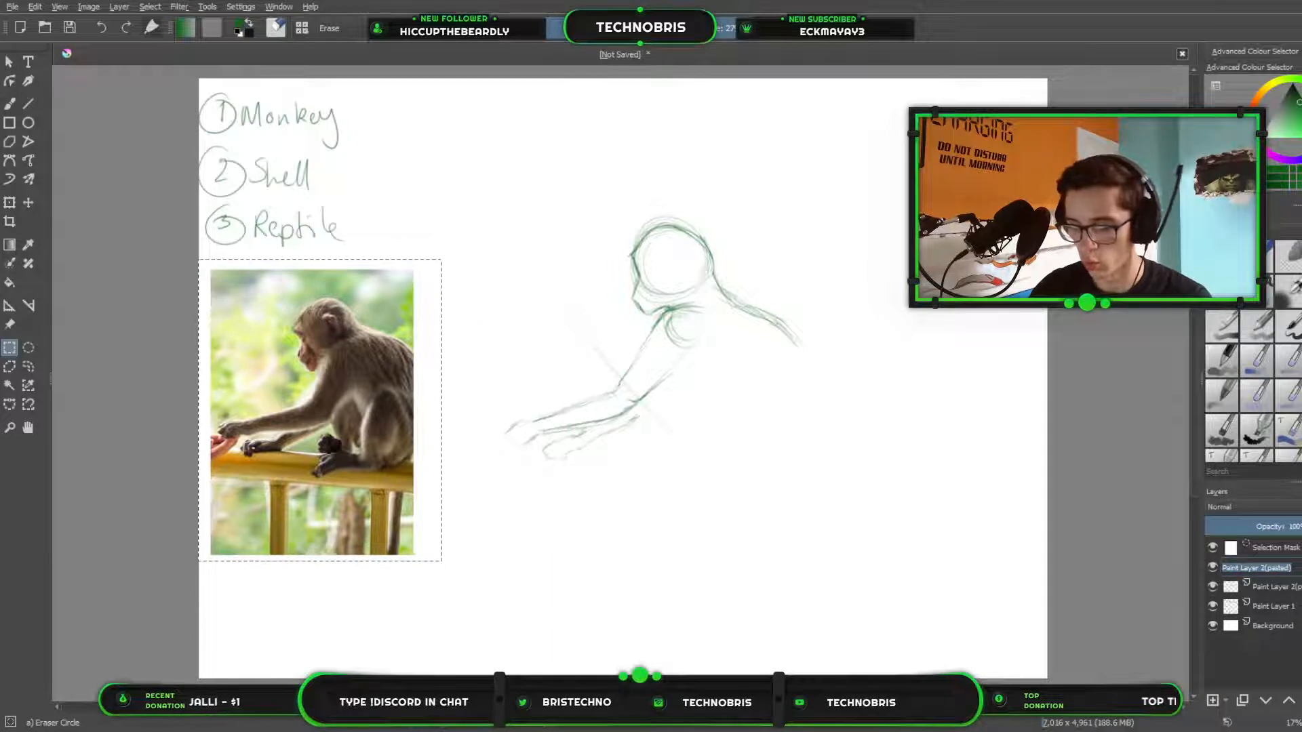
{"action": "type", "text": "Reference"}
{"action": "key", "text": "Return"}
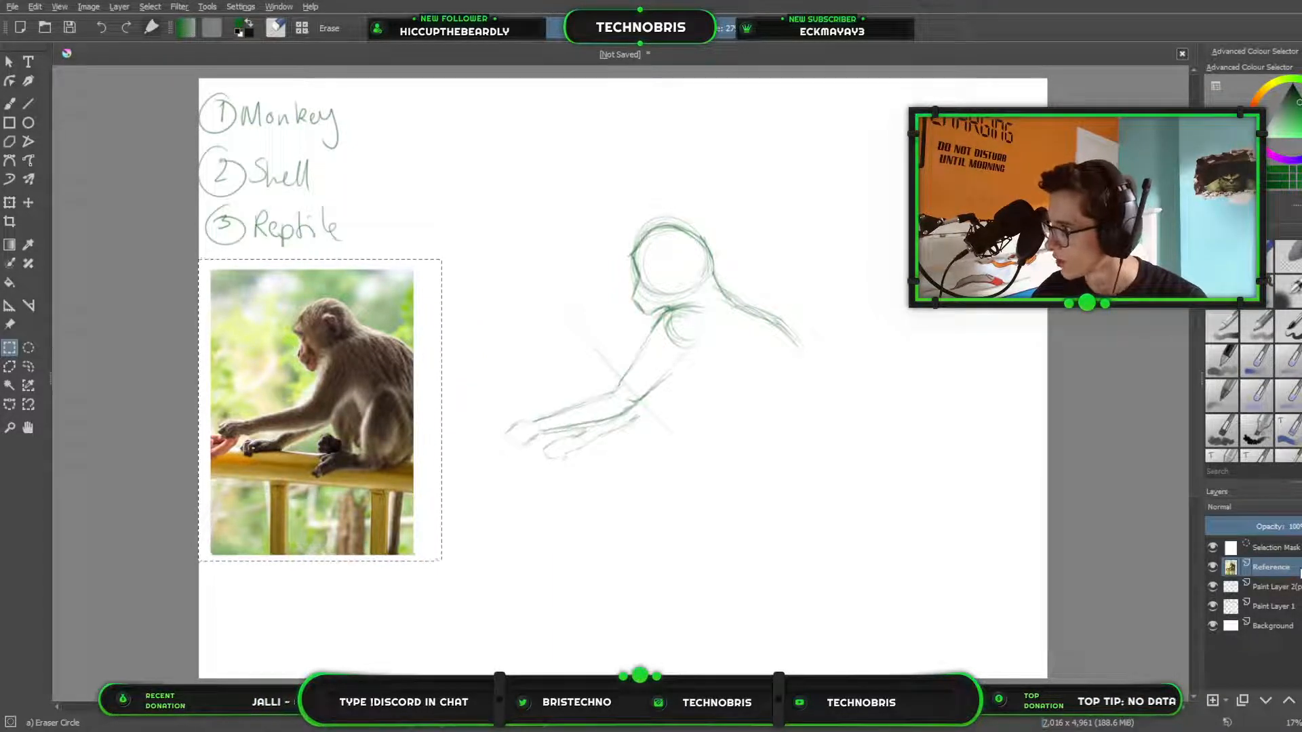
Move the Reference layer directly above Background and delete Paint Layer 1 with the handwritten list.
{"action": "left_click_drag", "start_coordinate": [1299, 569], "coordinate": [1296, 607]}
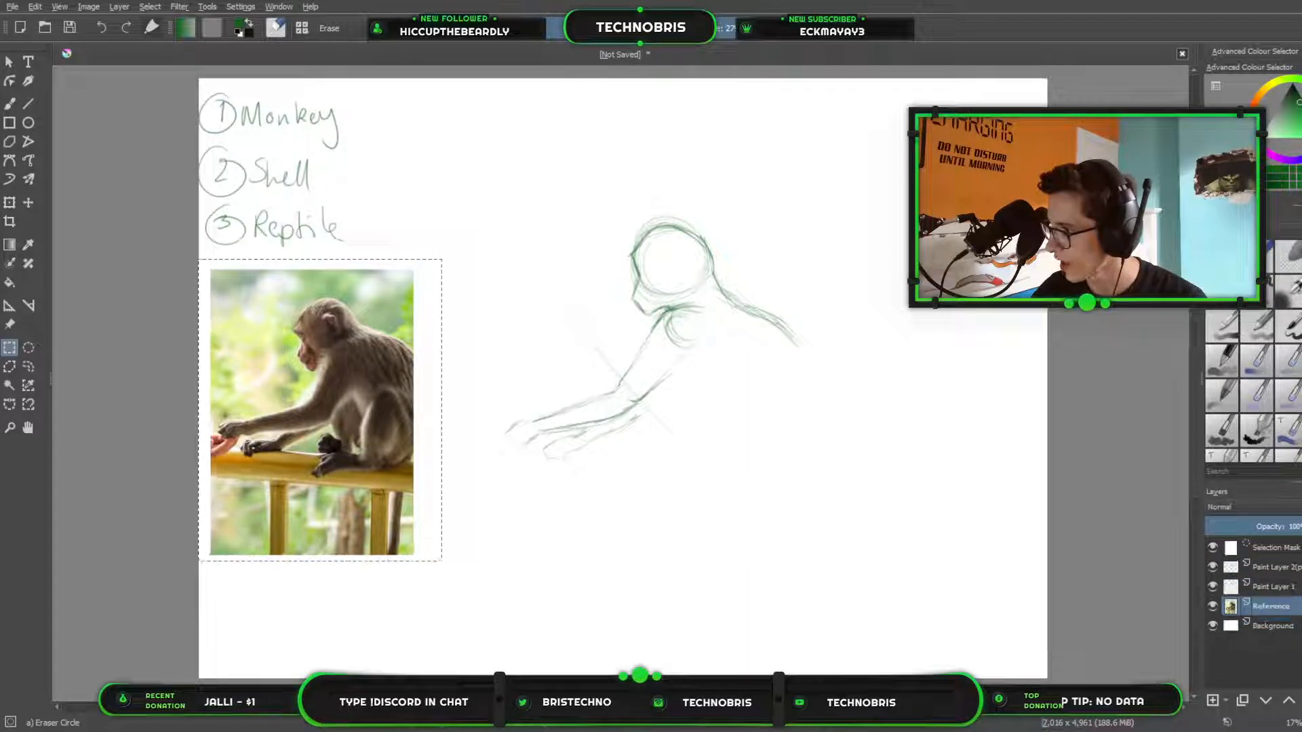
{"action": "left_click", "coordinate": [1288, 587]}
{"action": "key", "text": "shift+Delete"}
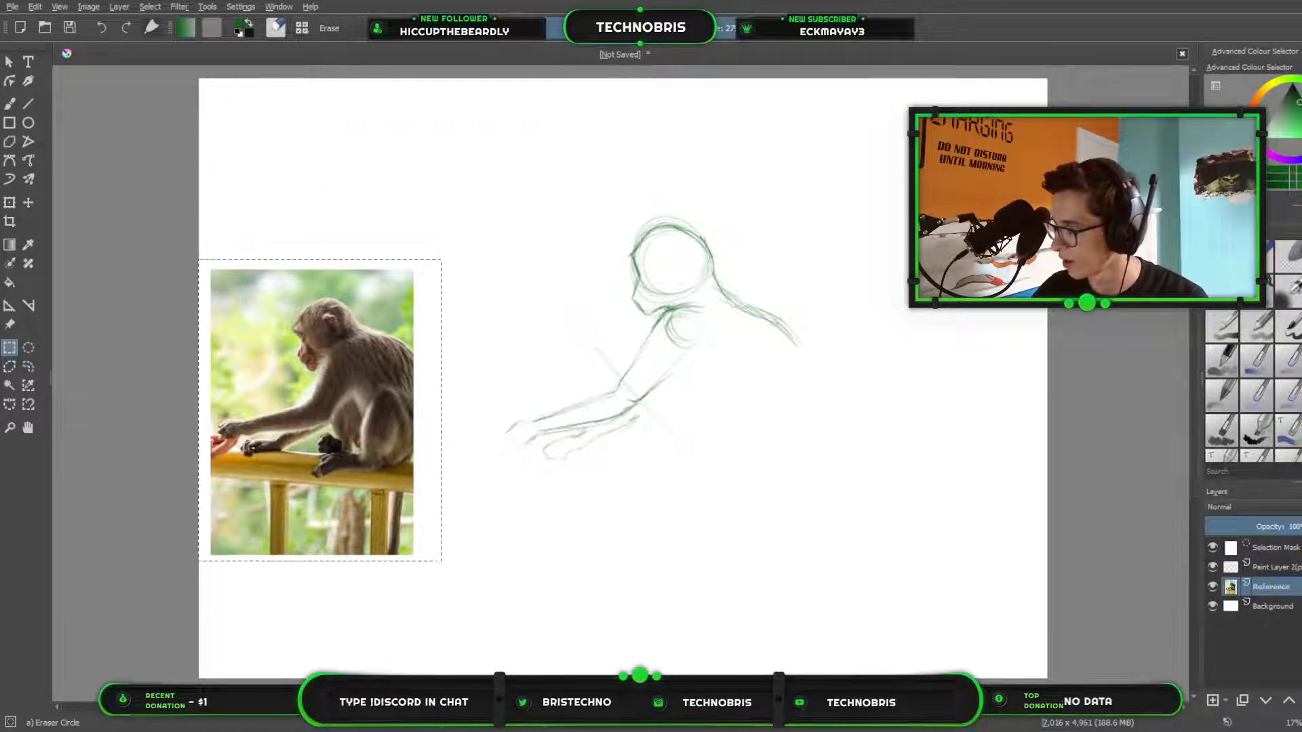
Rename the layer holding the monkey drawing as Sketch.
{"action": "left_click", "coordinate": [1277, 567]}
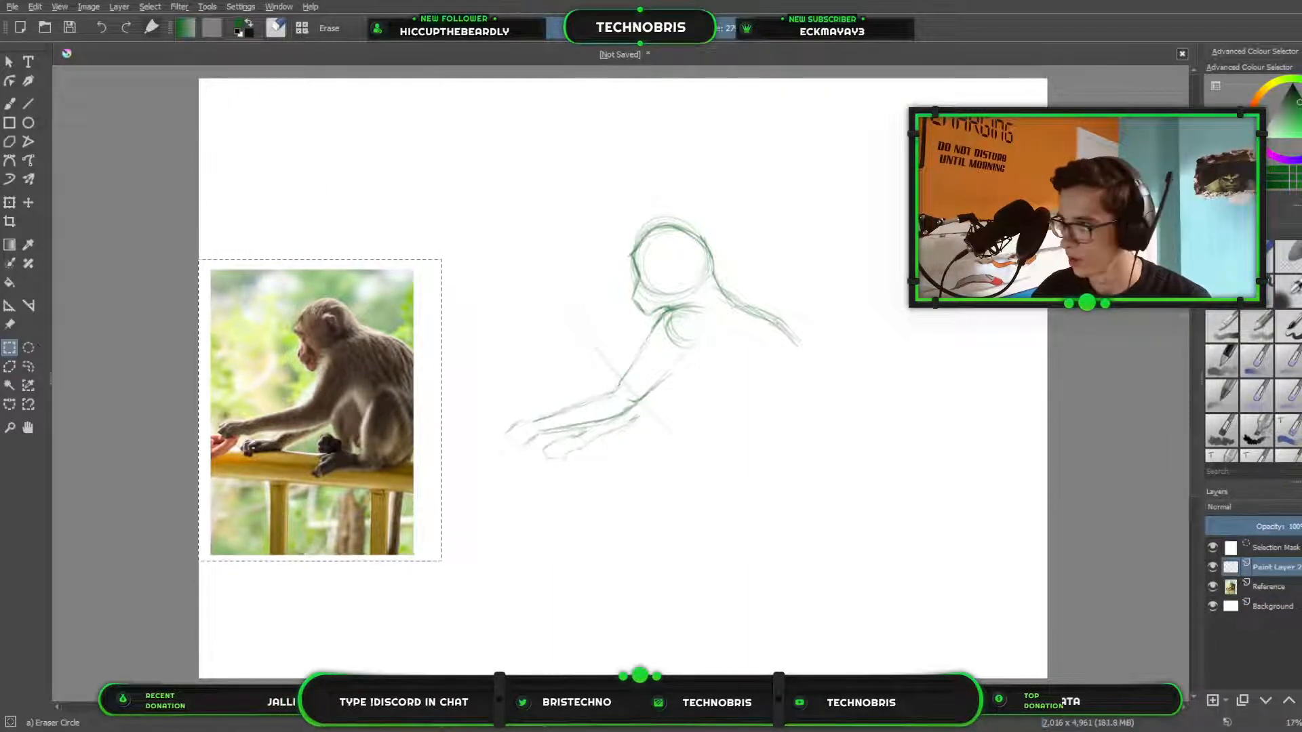
{"action": "double_click", "coordinate": [1277, 568]}
{"action": "type", "text": "Sketch"}
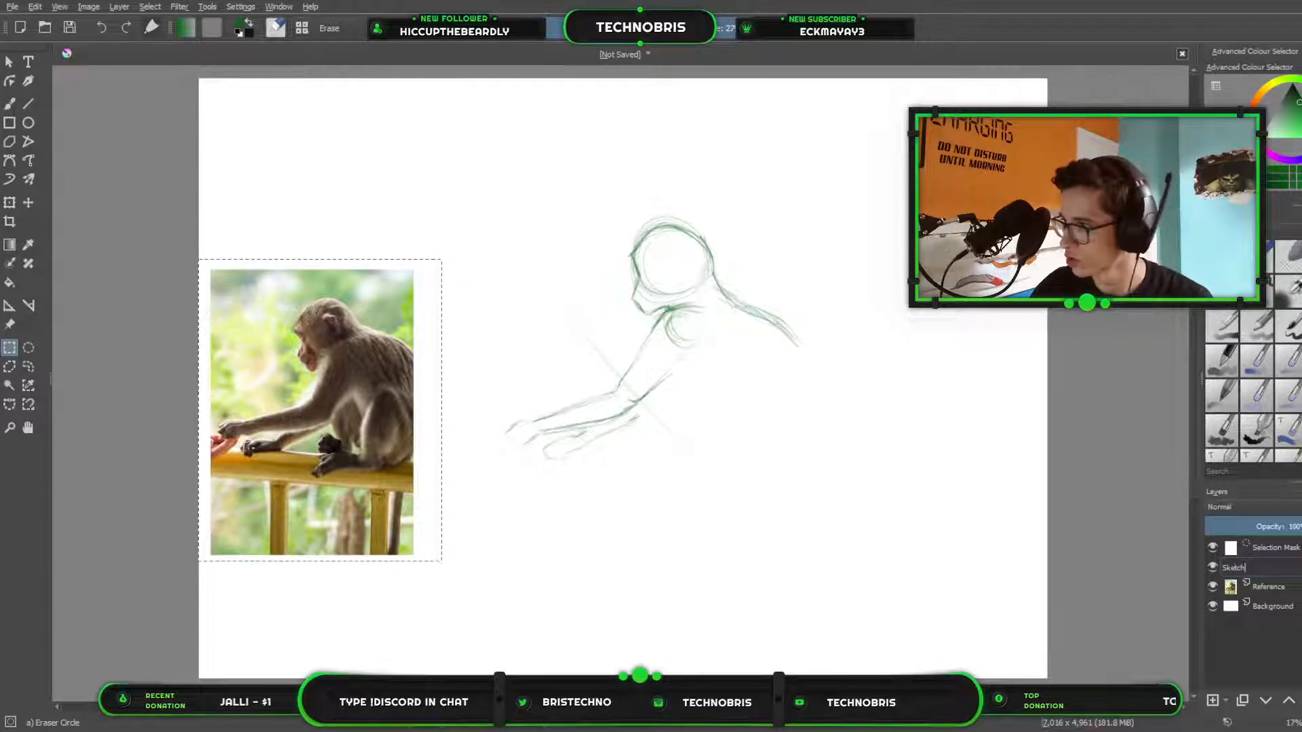
{"action": "key", "text": "Return"}
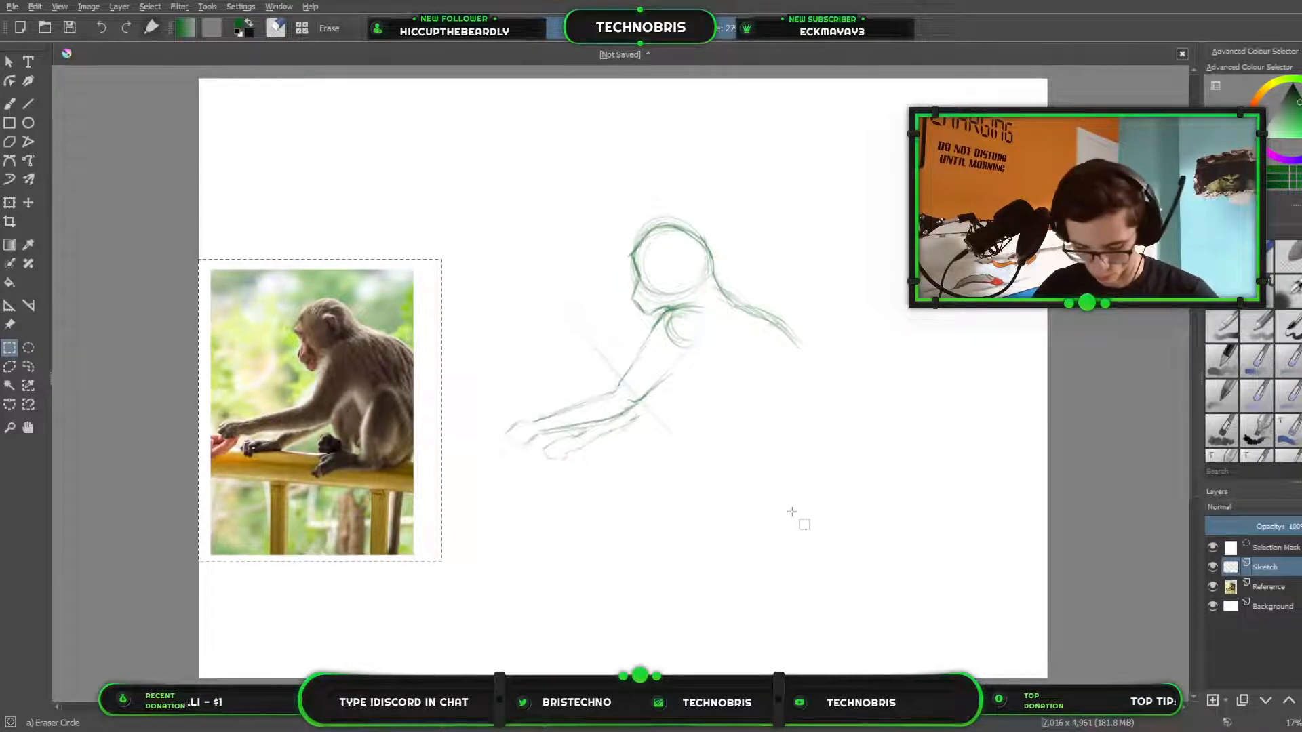
Clear the selection around the photo and erase the faint diagonal guide line crossing the elbow.
{"action": "key", "text": "ctrl+shift+a"}
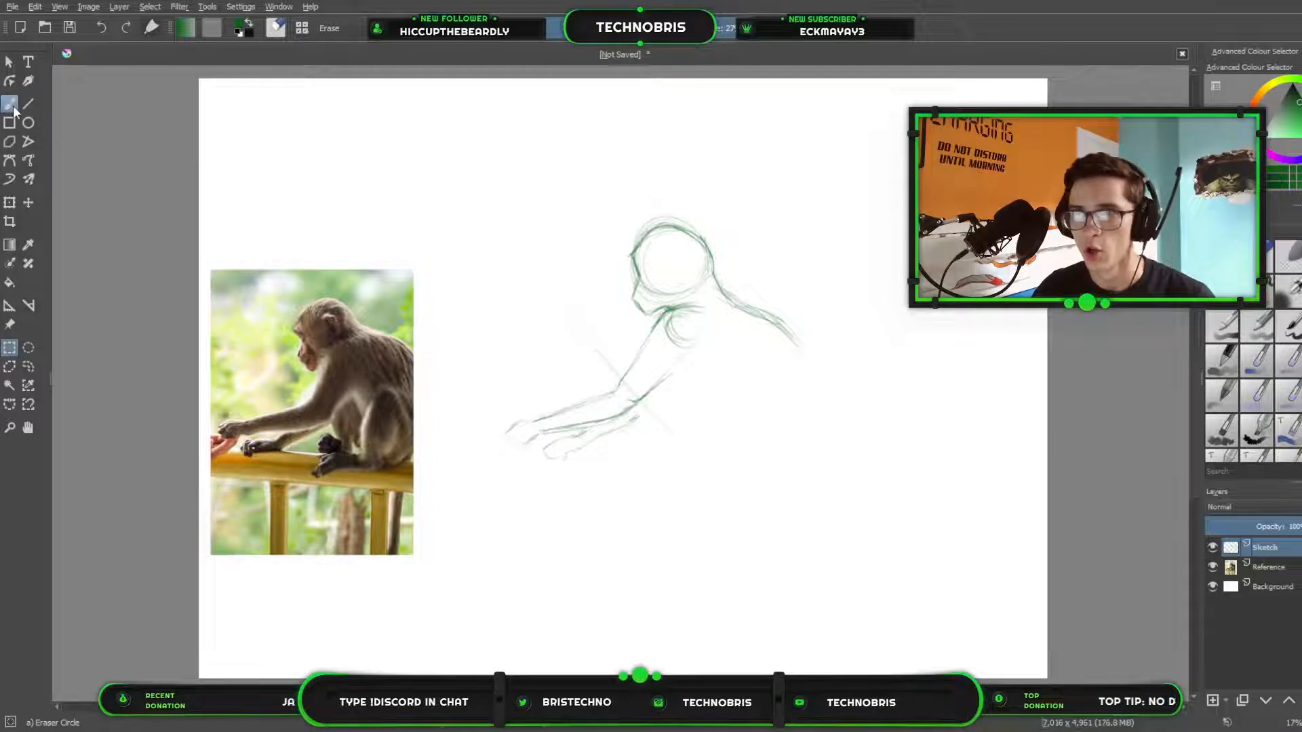
{"action": "left_click", "coordinate": [10, 103]}
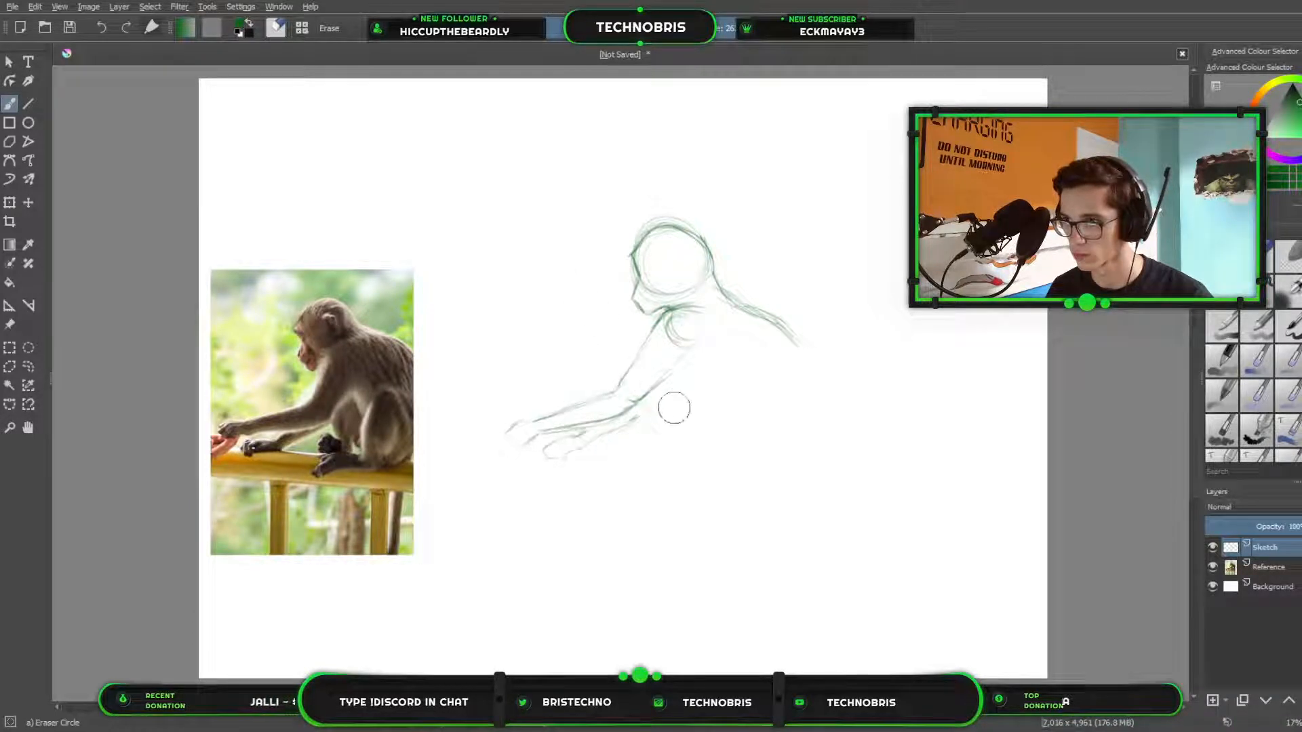
Draw the bent hind leg in pencil below the back, with the shin's front contour, rounded knee, start of the foot and rear shin line.
{"action": "key", "text": "slash"}
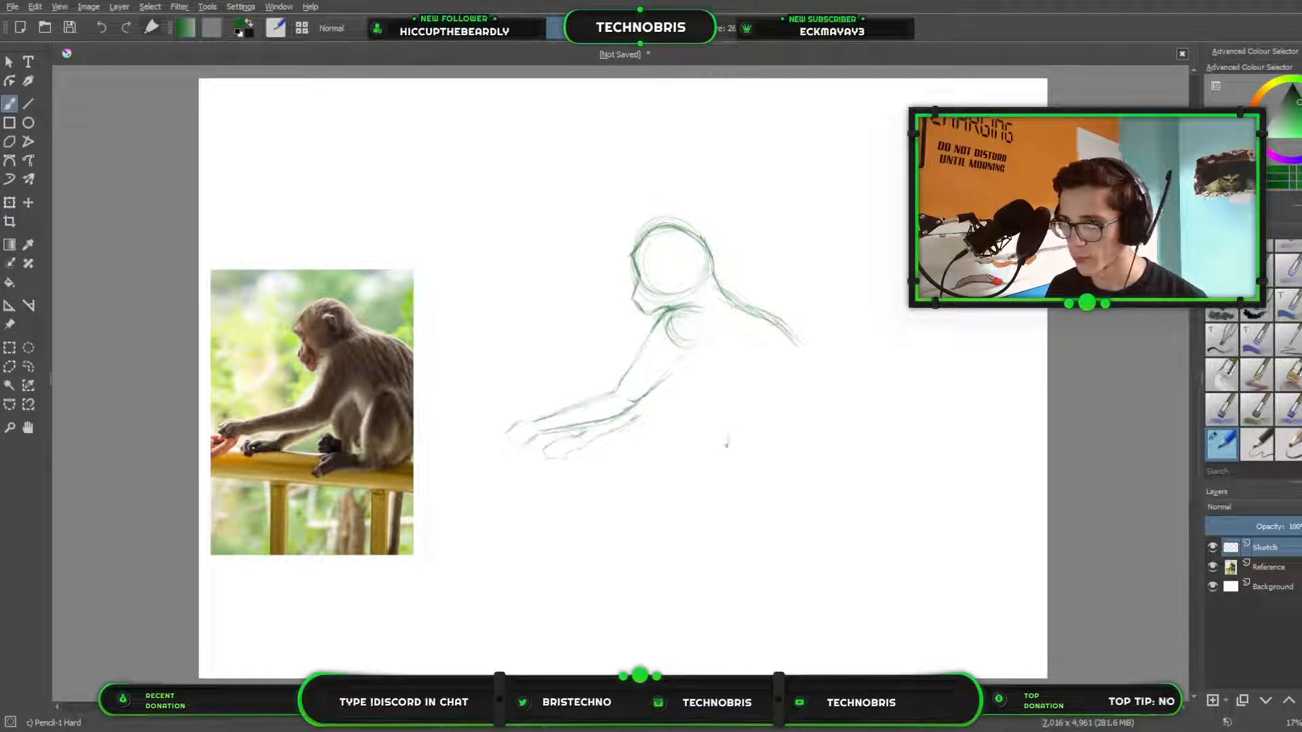
{"action": "left_click_drag", "start_coordinate": [728, 440], "coordinate": [719, 370]}
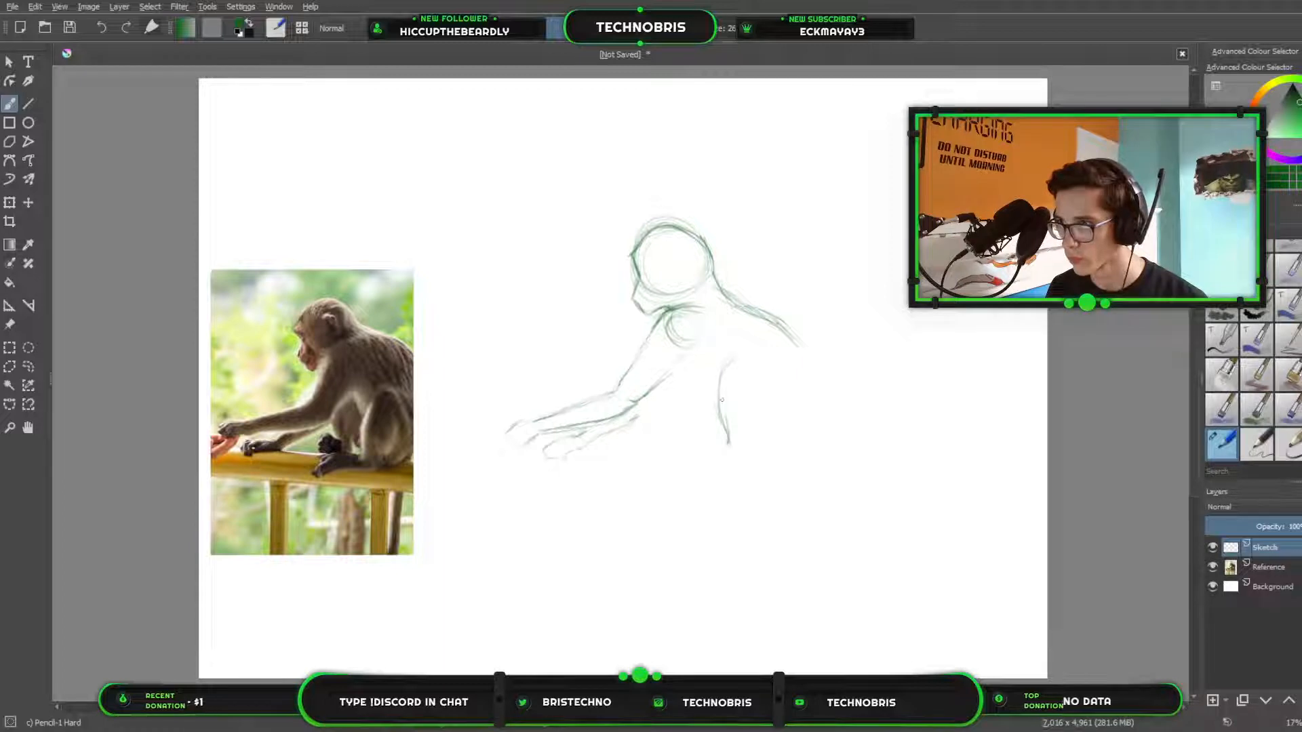
{"action": "left_click_drag", "start_coordinate": [719, 412], "coordinate": [737, 359]}
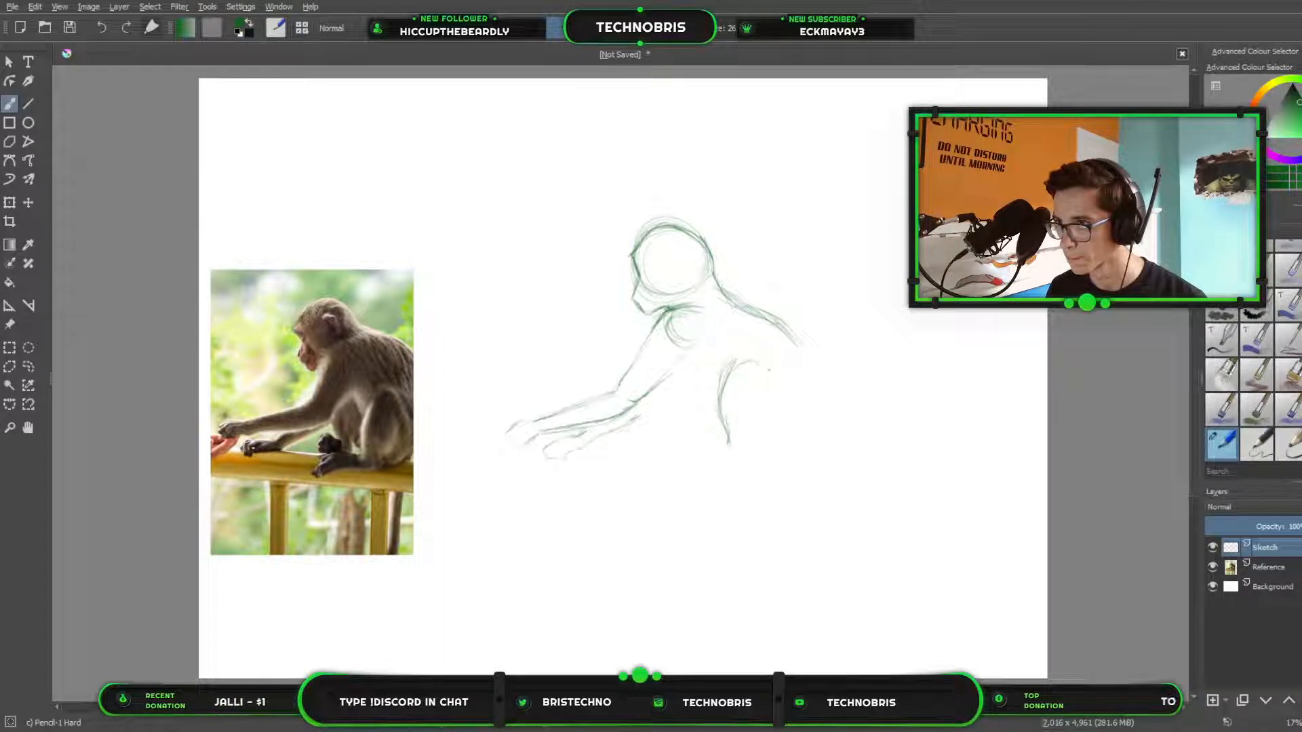
{"action": "left_click_drag", "start_coordinate": [757, 362], "coordinate": [781, 400]}
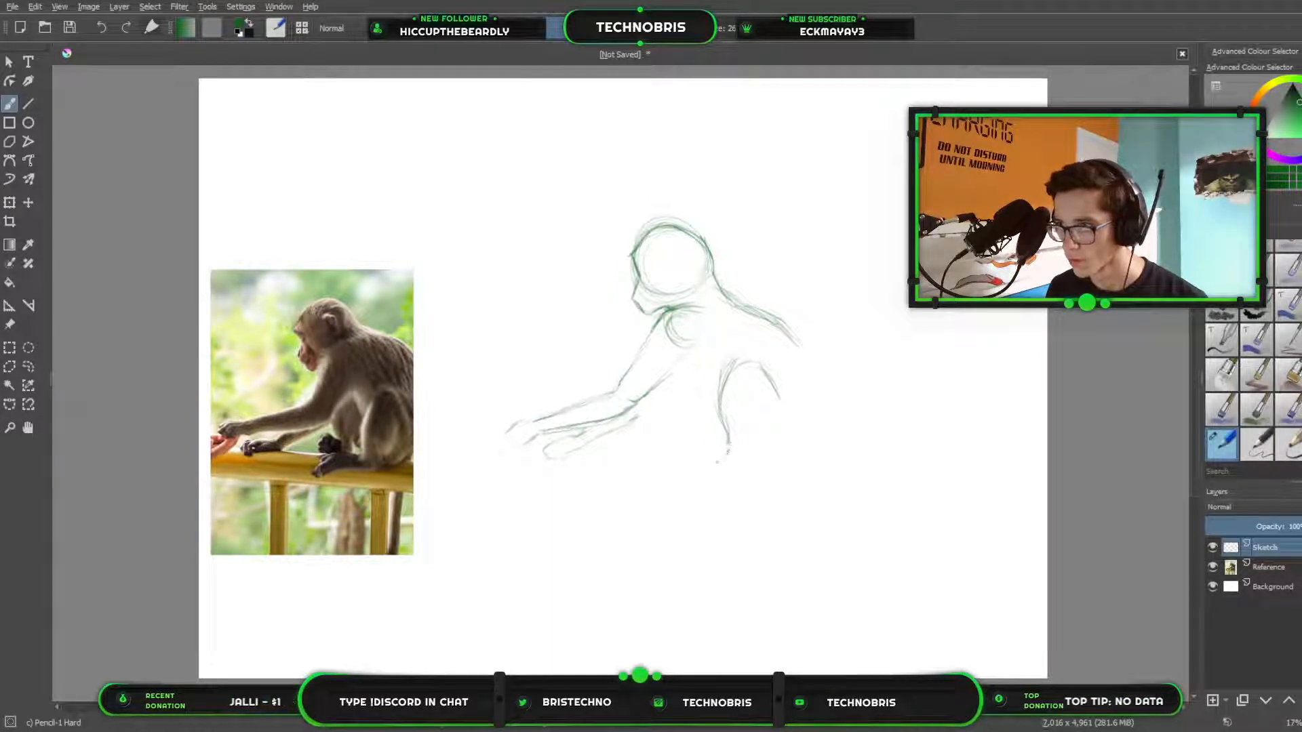
{"action": "left_click_drag", "start_coordinate": [722, 455], "coordinate": [703, 470]}
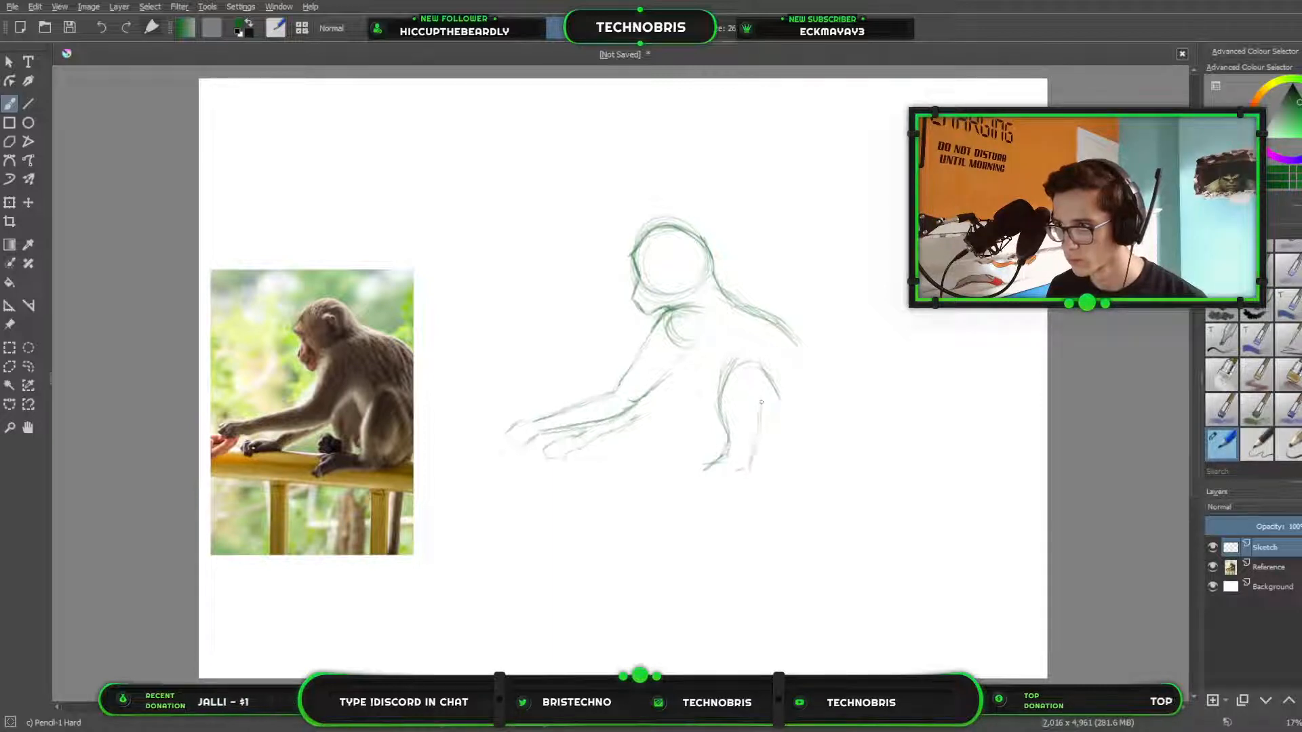
{"action": "left_click_drag", "start_coordinate": [754, 455], "coordinate": [770, 446]}
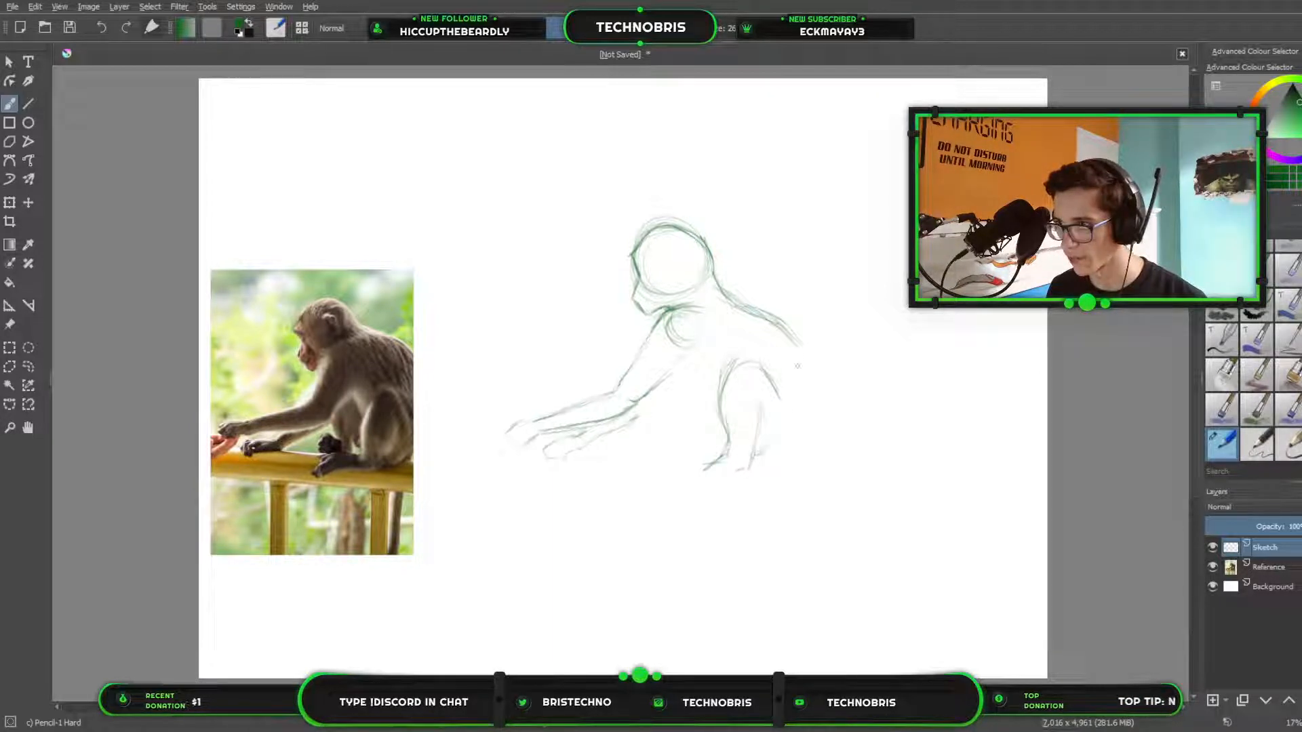
Continue the back into a rounded rump curving down to the heel, strengthen the rear shin line, and add the belly line to the leg.
{"action": "mouse_move", "coordinate": [797, 349]}
{"action": "left_mouse_down"}
{"action": "mouse_move", "coordinate": [807, 387]}
{"action": "mouse_move", "coordinate": [781, 448]}
{"action": "mouse_move", "coordinate": [765, 451]}
{"action": "left_mouse_up"}
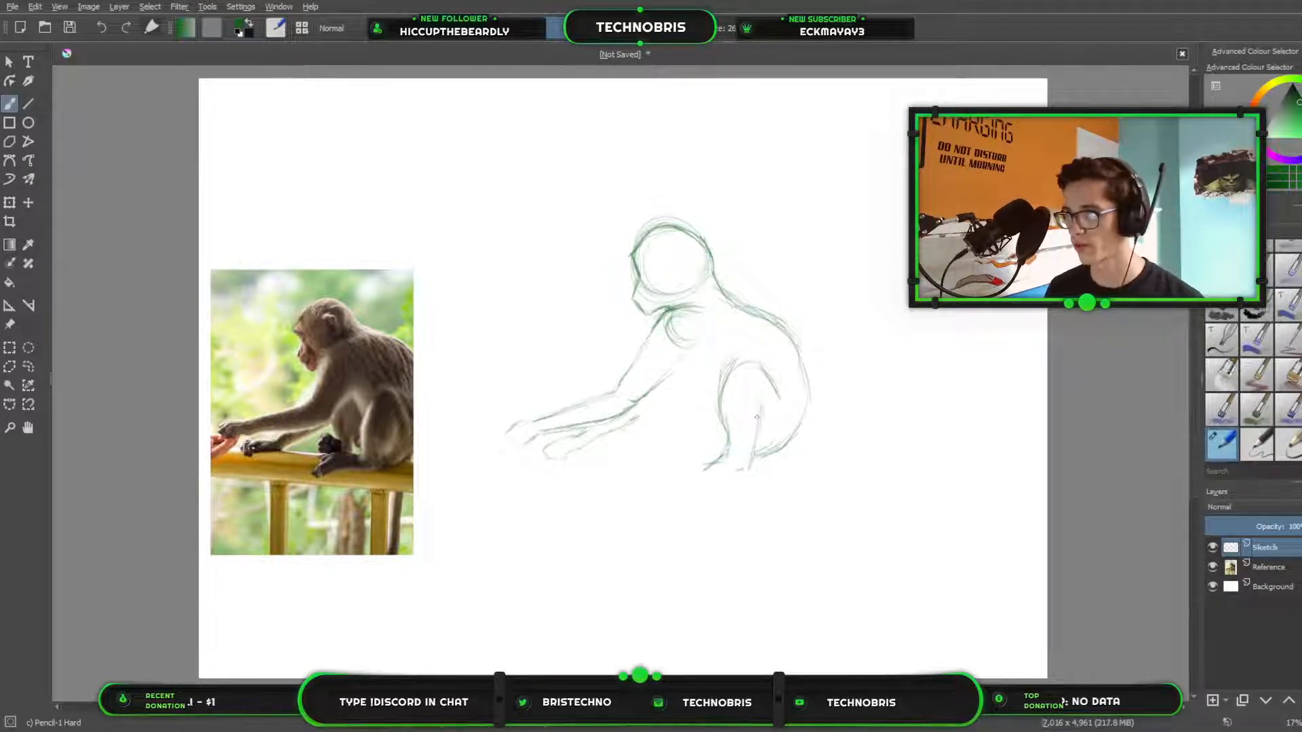
{"action": "left_click_drag", "start_coordinate": [758, 406], "coordinate": [760, 432]}
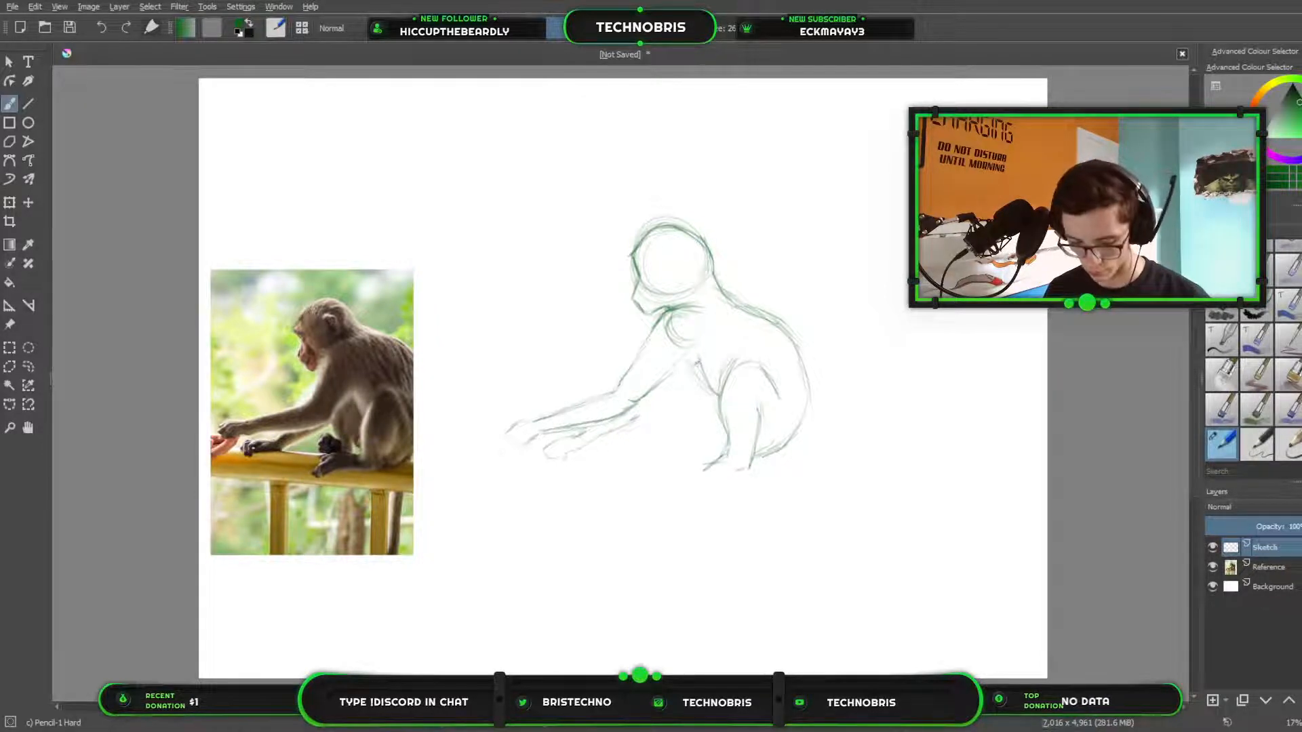
Draw the far hind leg in pencil beneath the arm, with its front contour, rounded foot and the rear line at the ankle.
{"action": "key", "text": "e"}
{"action": "key", "text": "e"}
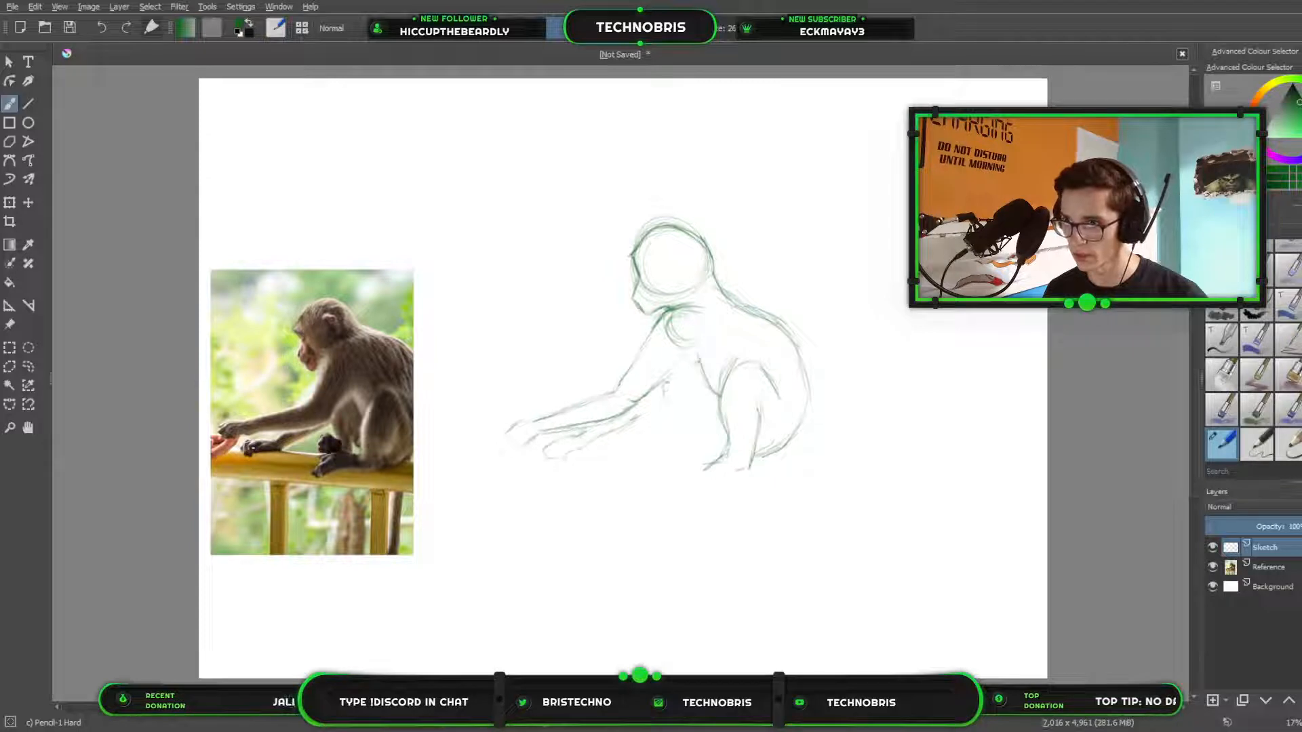
{"action": "left_click_drag", "start_coordinate": [662, 381], "coordinate": [674, 420]}
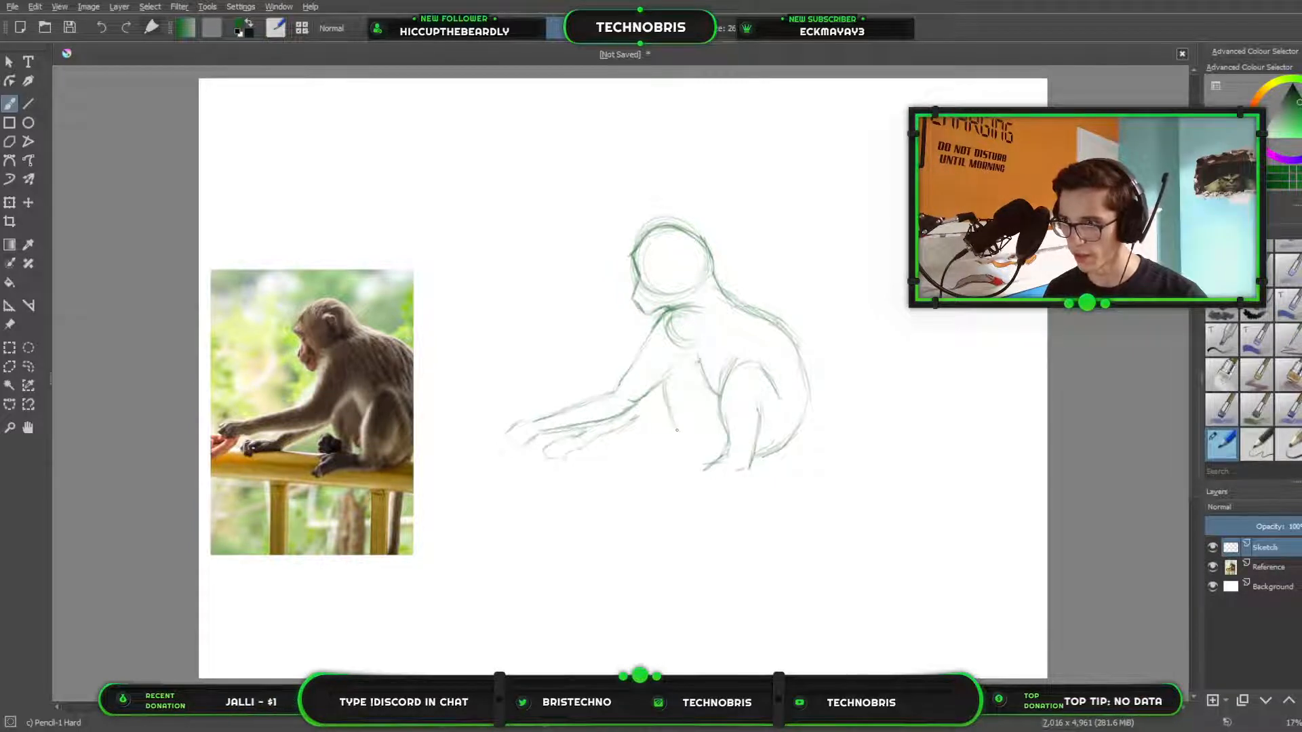
{"action": "mouse_move", "coordinate": [656, 432]}
{"action": "left_mouse_down"}
{"action": "mouse_move", "coordinate": [672, 431]}
{"action": "mouse_move", "coordinate": [657, 461]}
{"action": "mouse_move", "coordinate": [679, 431]}
{"action": "left_mouse_up"}
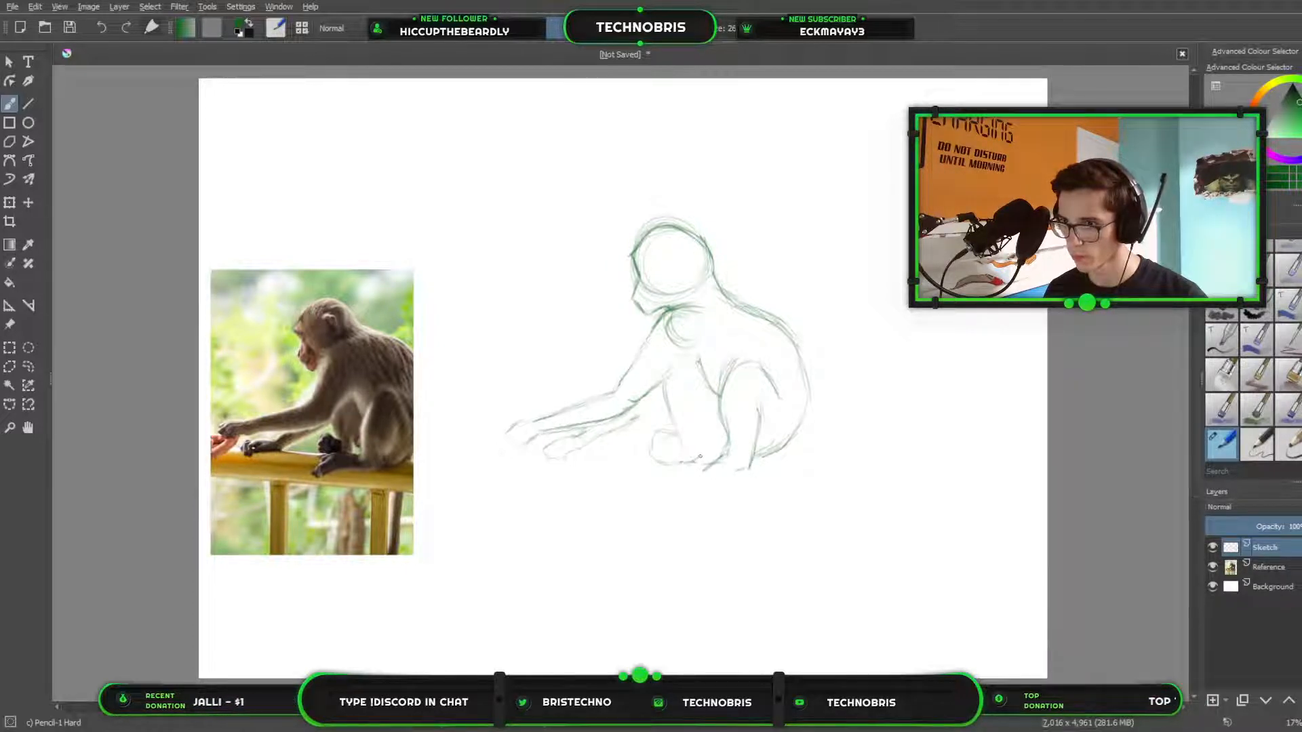
{"action": "mouse_move", "coordinate": [700, 455]}
{"action": "left_mouse_down"}
{"action": "mouse_move", "coordinate": [698, 434]}
{"action": "mouse_move", "coordinate": [701, 458]}
{"action": "left_mouse_up"}
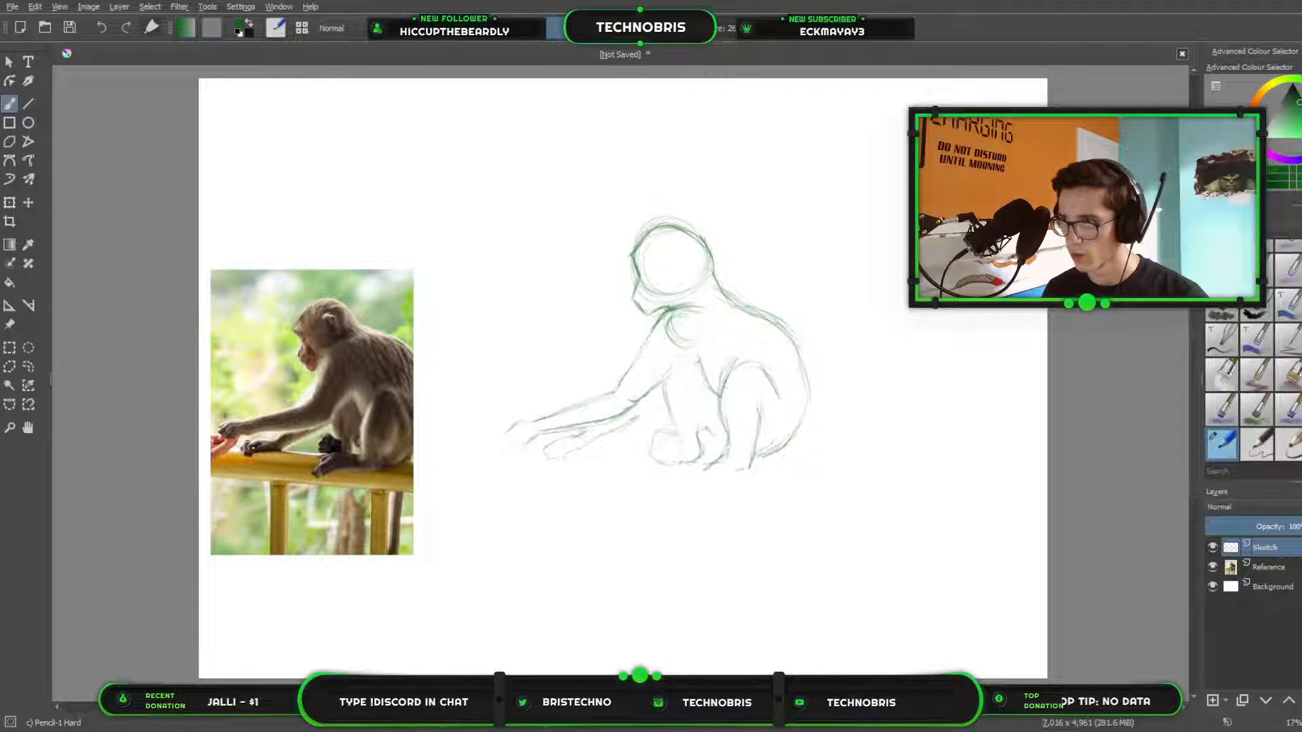
{"action": "left_click_drag", "start_coordinate": [710, 400], "coordinate": [709, 464]}
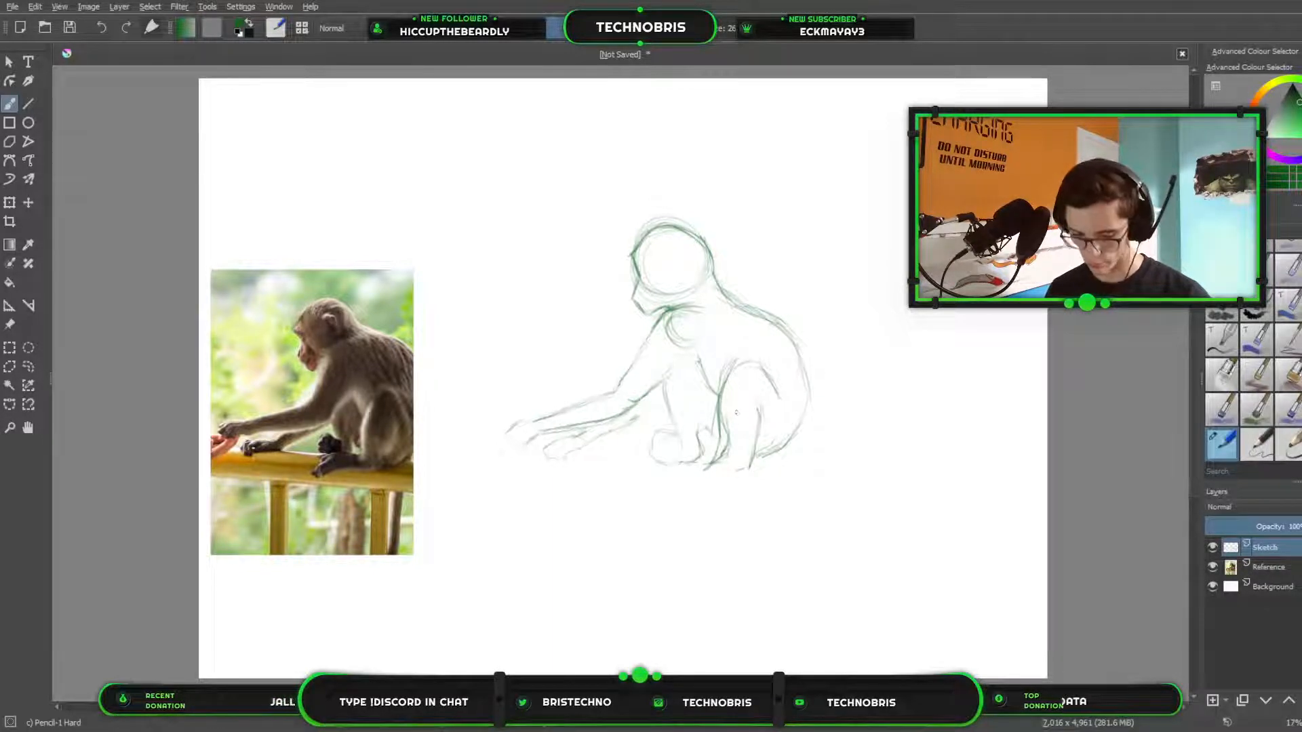
Erase and redraw the near leg's front shin line and the belly line running from the chest toward the knee.
{"action": "key", "text": "slash"}
{"action": "left_click_drag", "start_coordinate": [728, 415], "coordinate": [711, 466]}
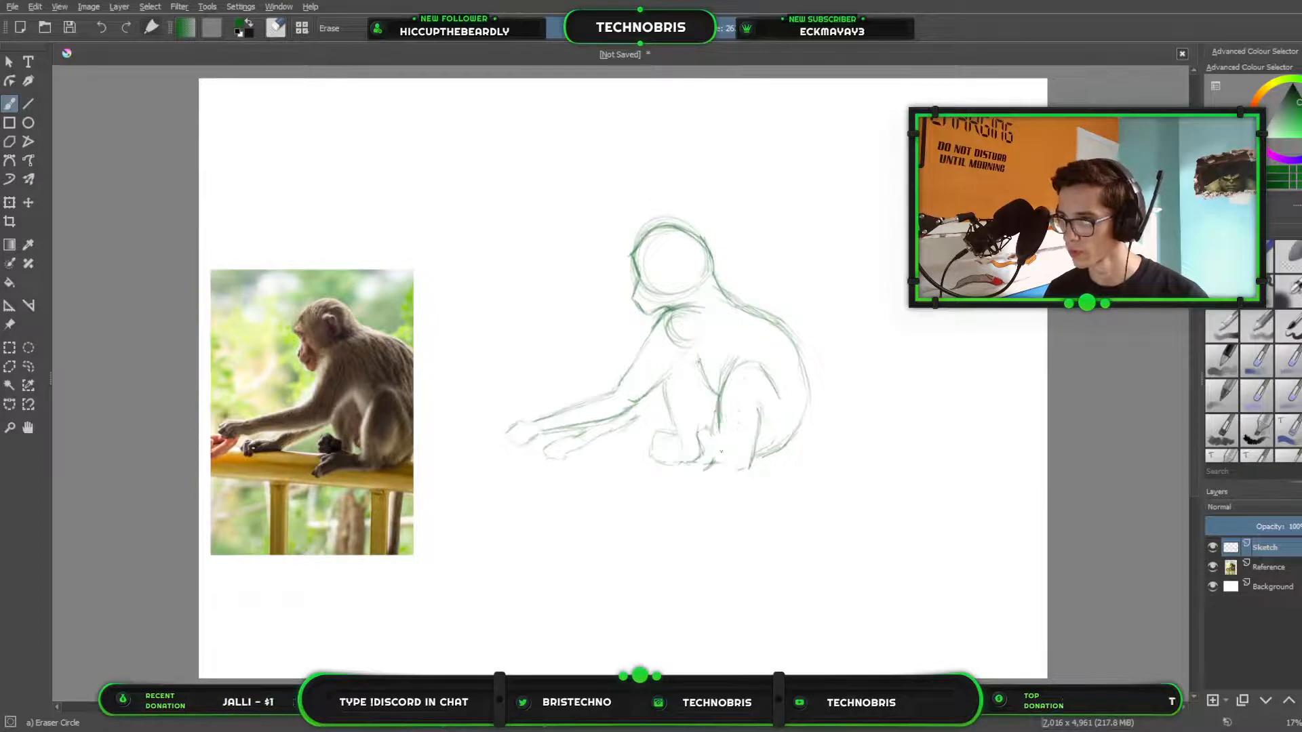
{"action": "key", "text": "slash"}
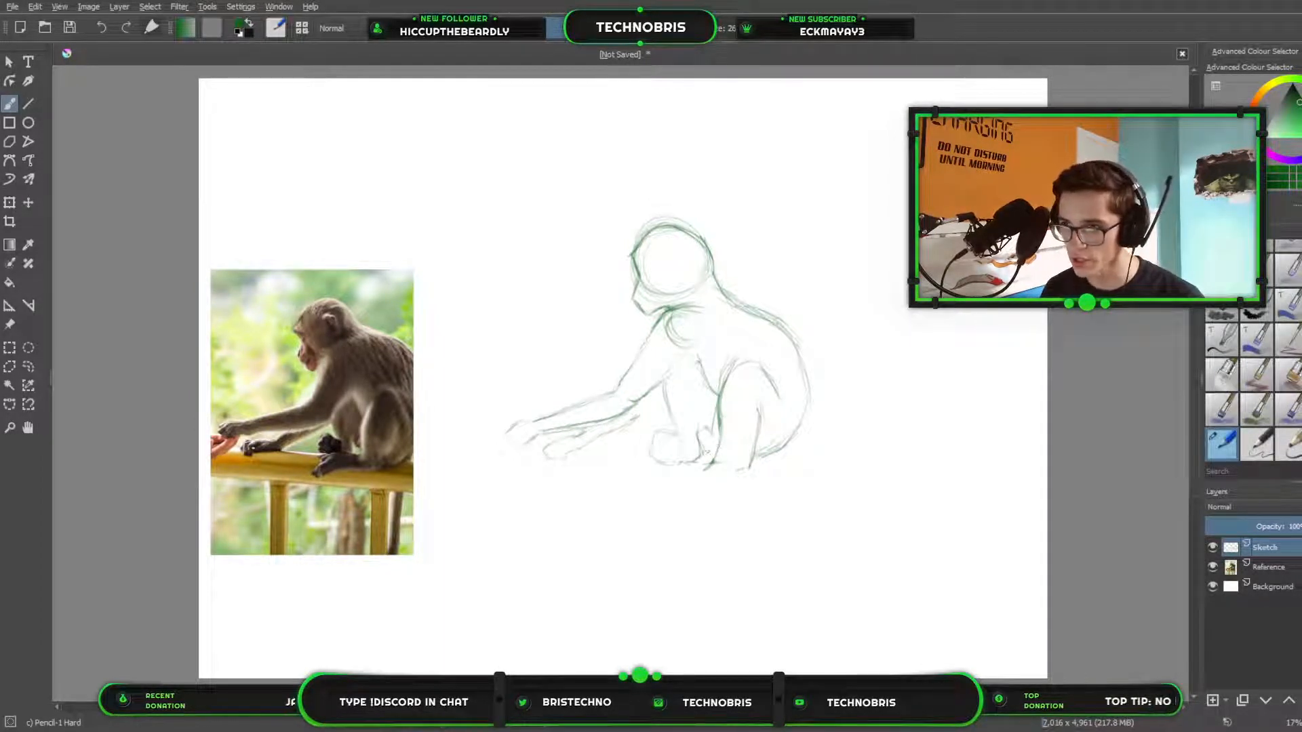
{"action": "key", "text": "slash"}
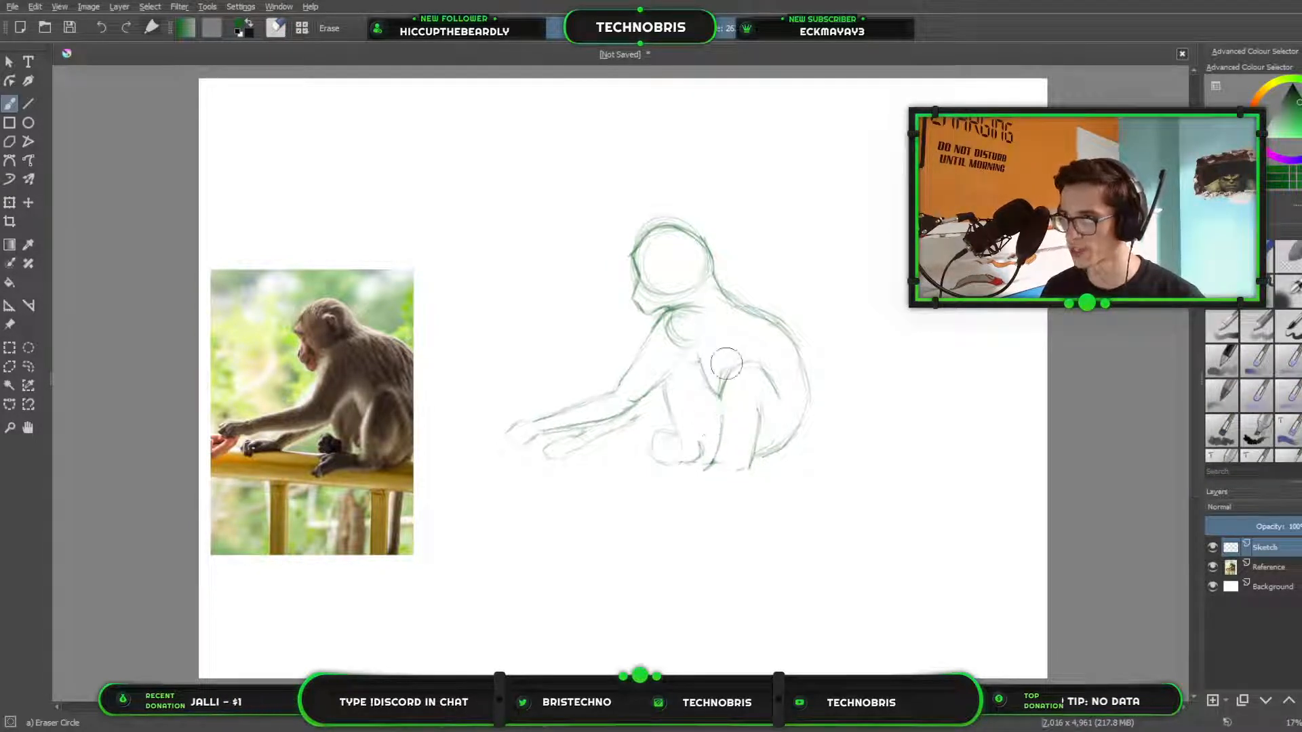
{"action": "mouse_move", "coordinate": [706, 385]}
{"action": "left_mouse_down"}
{"action": "mouse_move", "coordinate": [703, 374]}
{"action": "mouse_move", "coordinate": [709, 387]}
{"action": "left_mouse_up"}
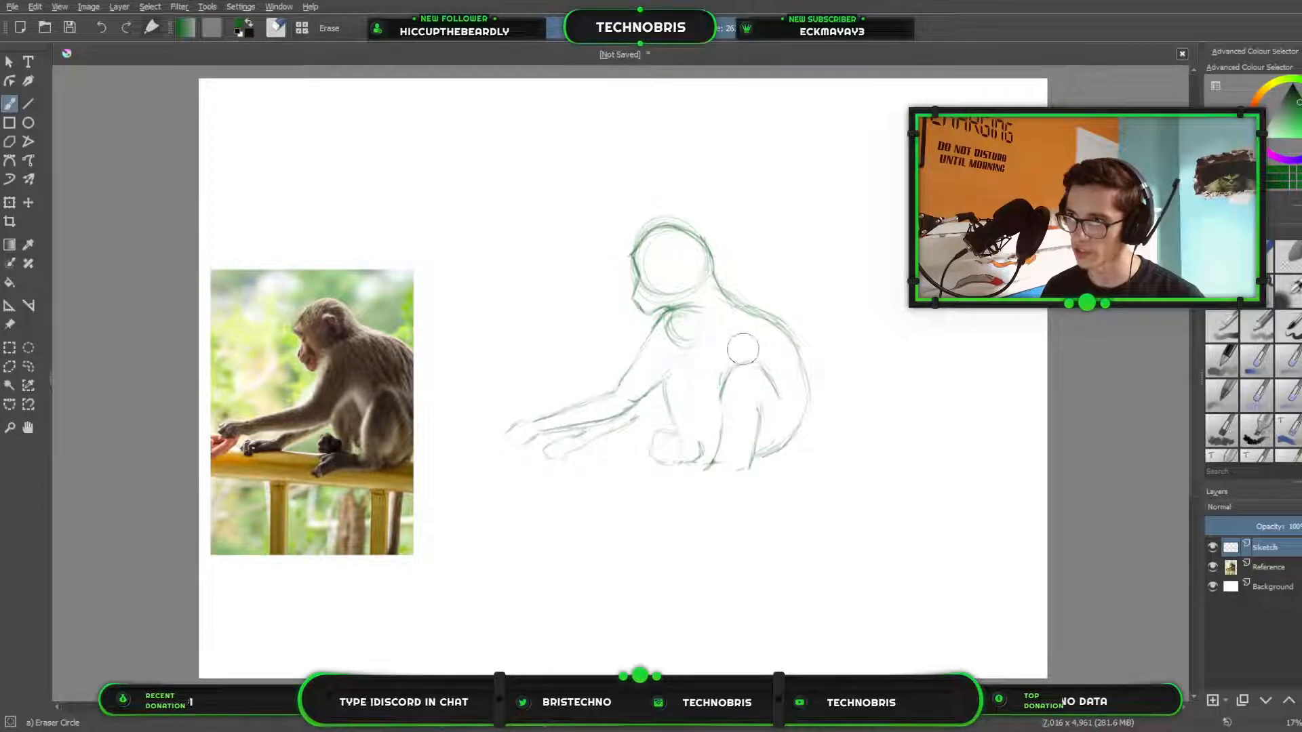
{"action": "key", "text": "slash"}
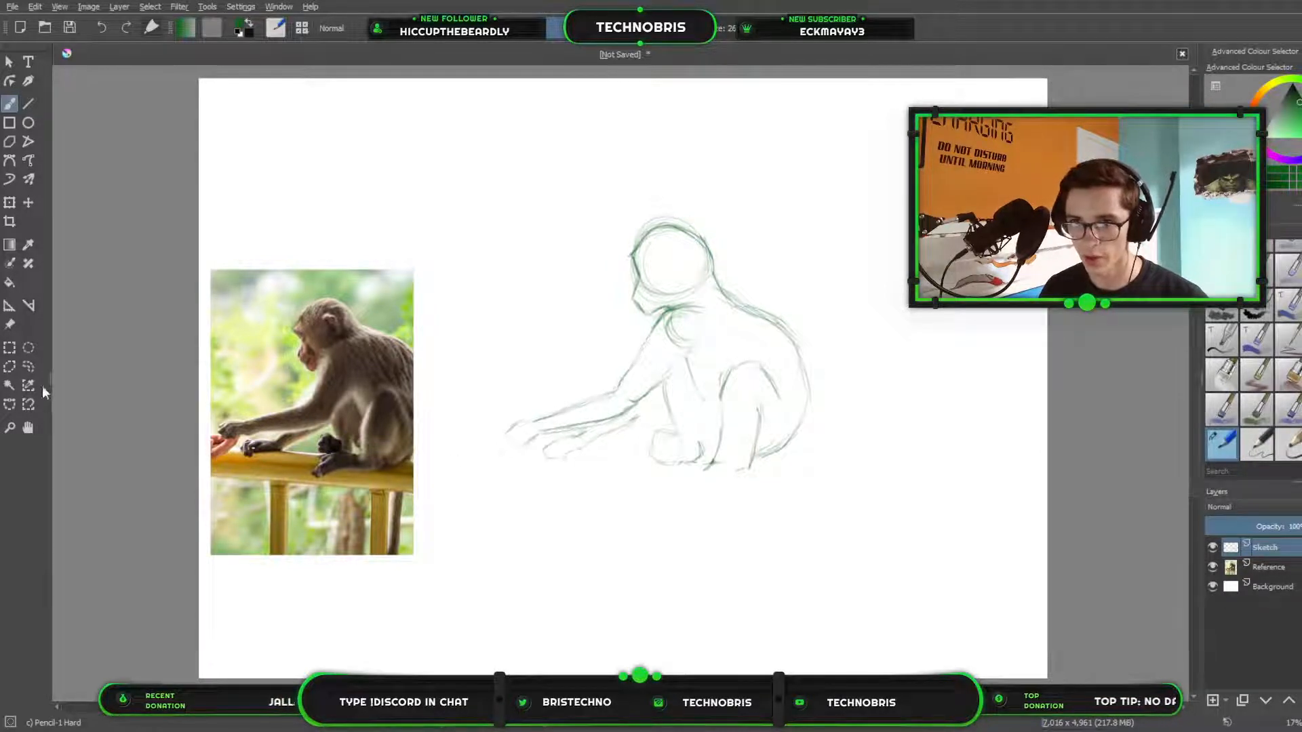
Select the near hind leg with a freehand outline, shift it slightly toward the far leg, and clear the selection.
{"action": "left_click", "coordinate": [10, 347]}
{"action": "left_click", "coordinate": [28, 366]}
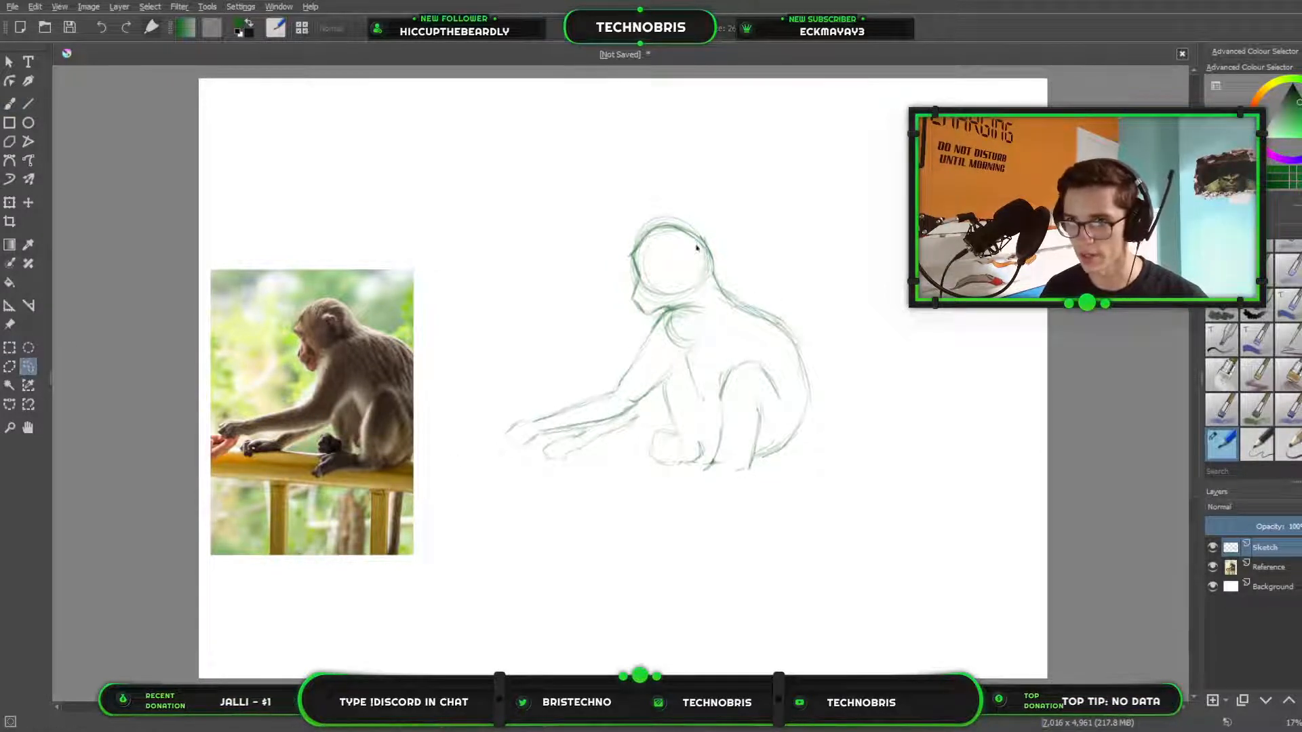
{"action": "mouse_move", "coordinate": [738, 348]}
{"action": "left_mouse_down"}
{"action": "mouse_move", "coordinate": [704, 484]}
{"action": "mouse_move", "coordinate": [741, 482]}
{"action": "mouse_move", "coordinate": [786, 408]}
{"action": "mouse_move", "coordinate": [758, 355]}
{"action": "mouse_move", "coordinate": [748, 383]}
{"action": "left_mouse_up"}
{"action": "left_click", "coordinate": [10, 202]}
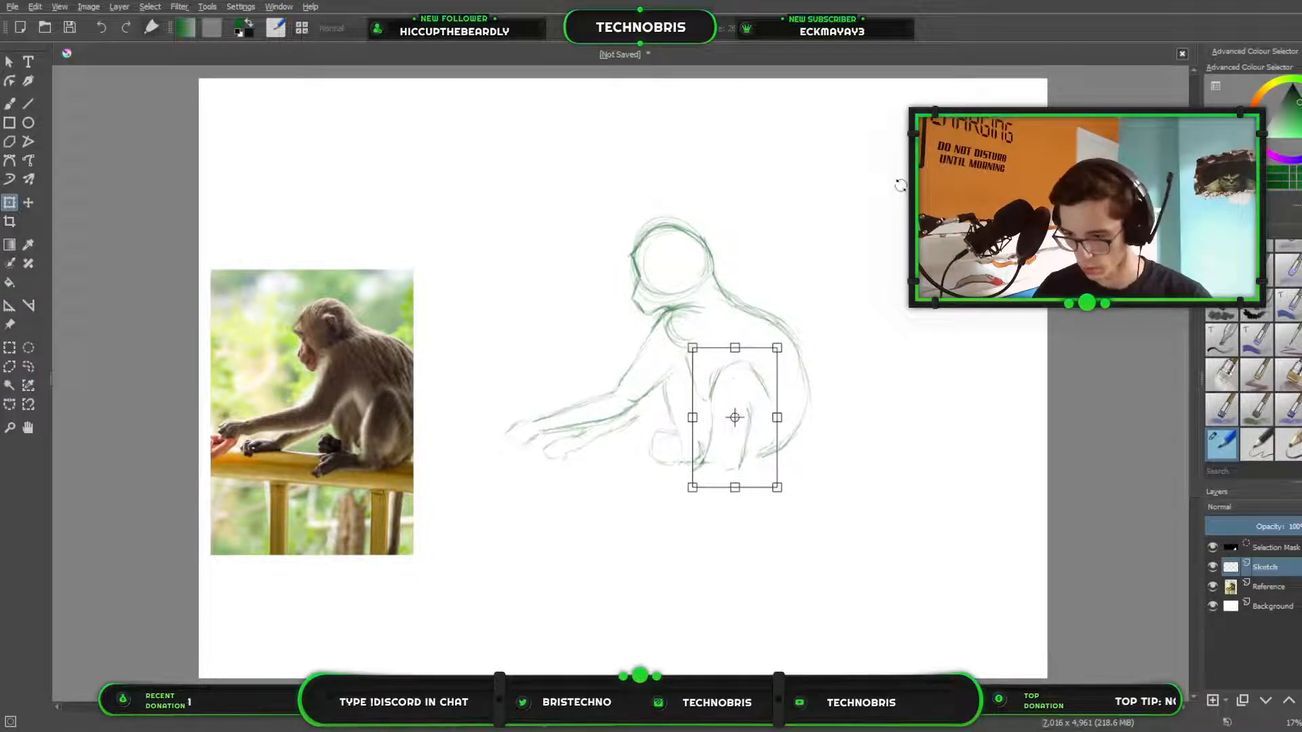
{"action": "key", "text": "Return"}
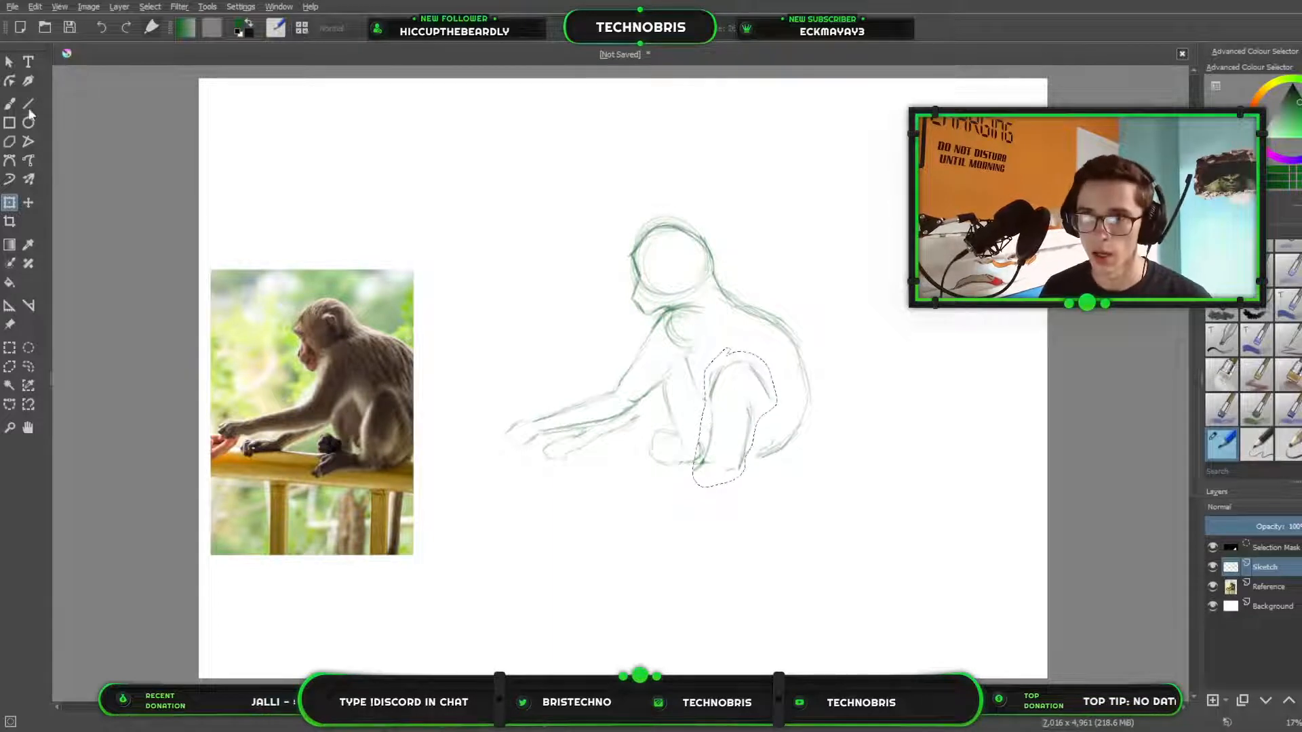
{"action": "key", "text": "b"}
{"action": "key", "text": "ctrl+shift+a"}
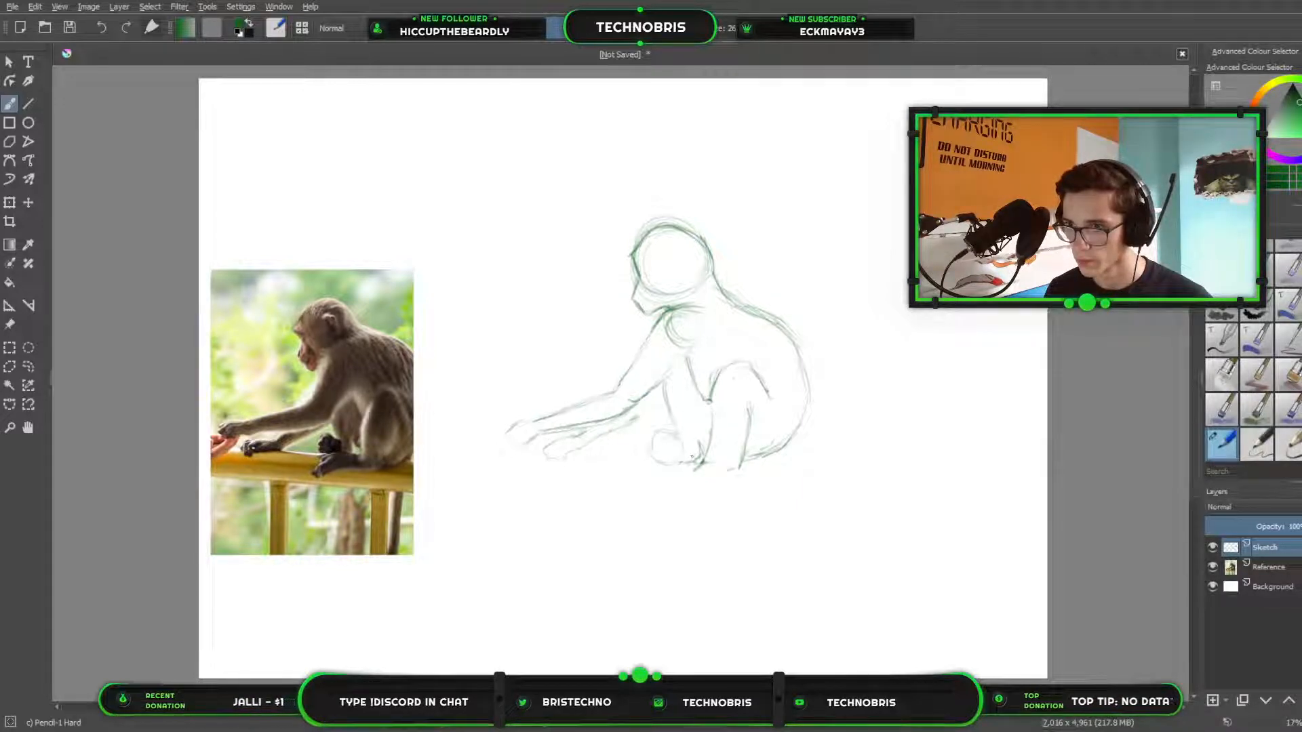
Strengthen and clean up the far leg's contours, and draw the near hind foot extending forward and down from the shin.
{"action": "left_click_drag", "start_coordinate": [676, 426], "coordinate": [665, 396]}
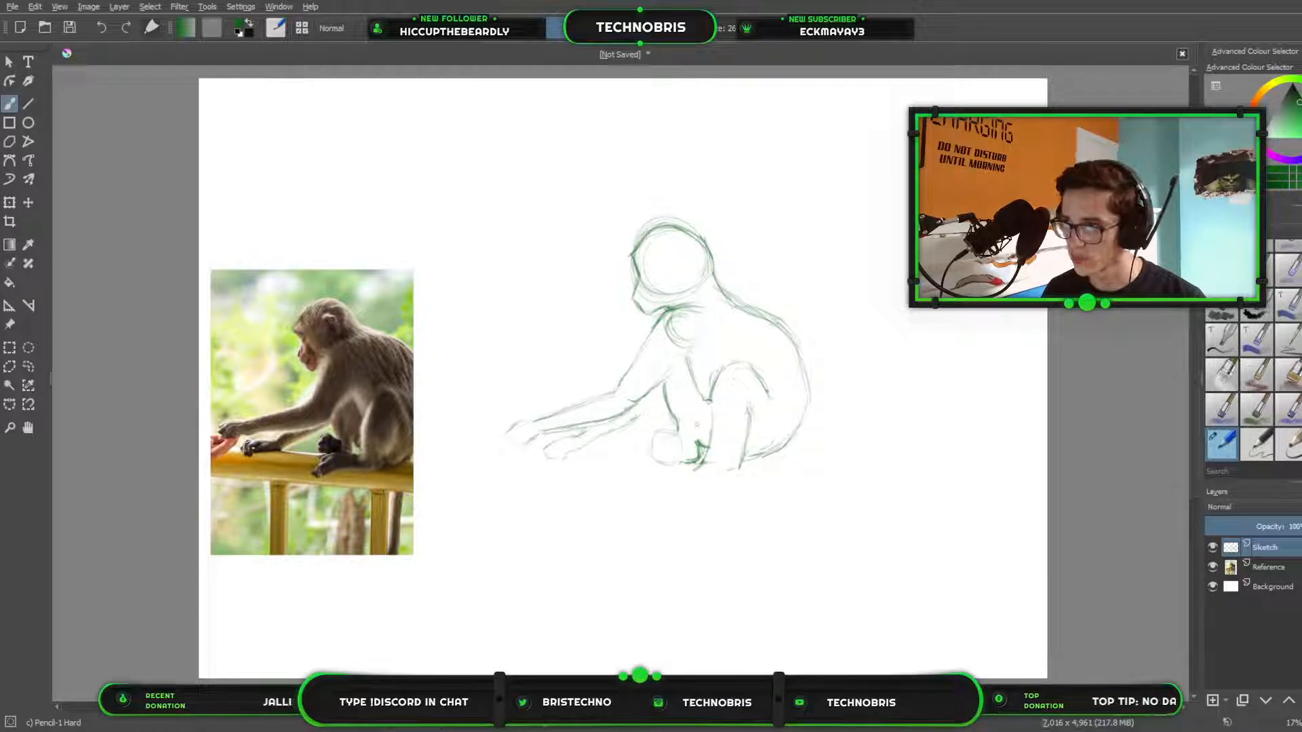
{"action": "key", "text": "e"}
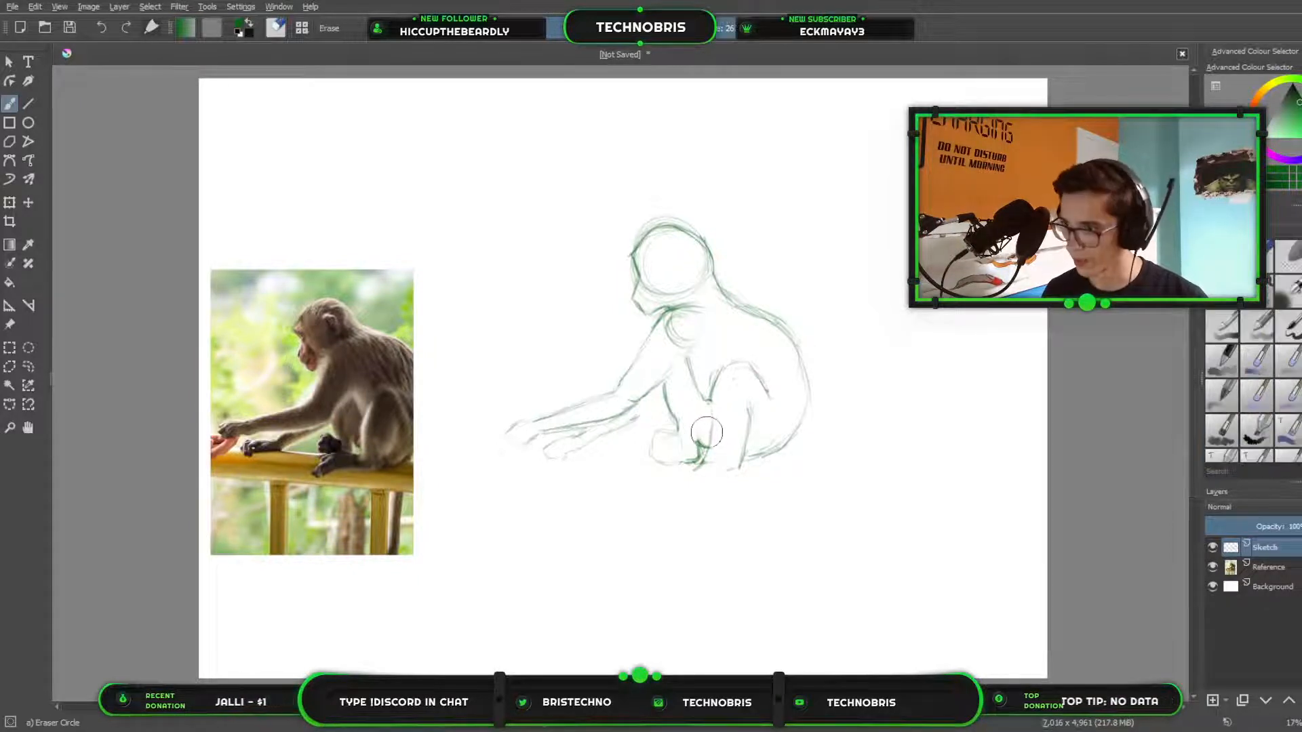
{"action": "key", "text": "e"}
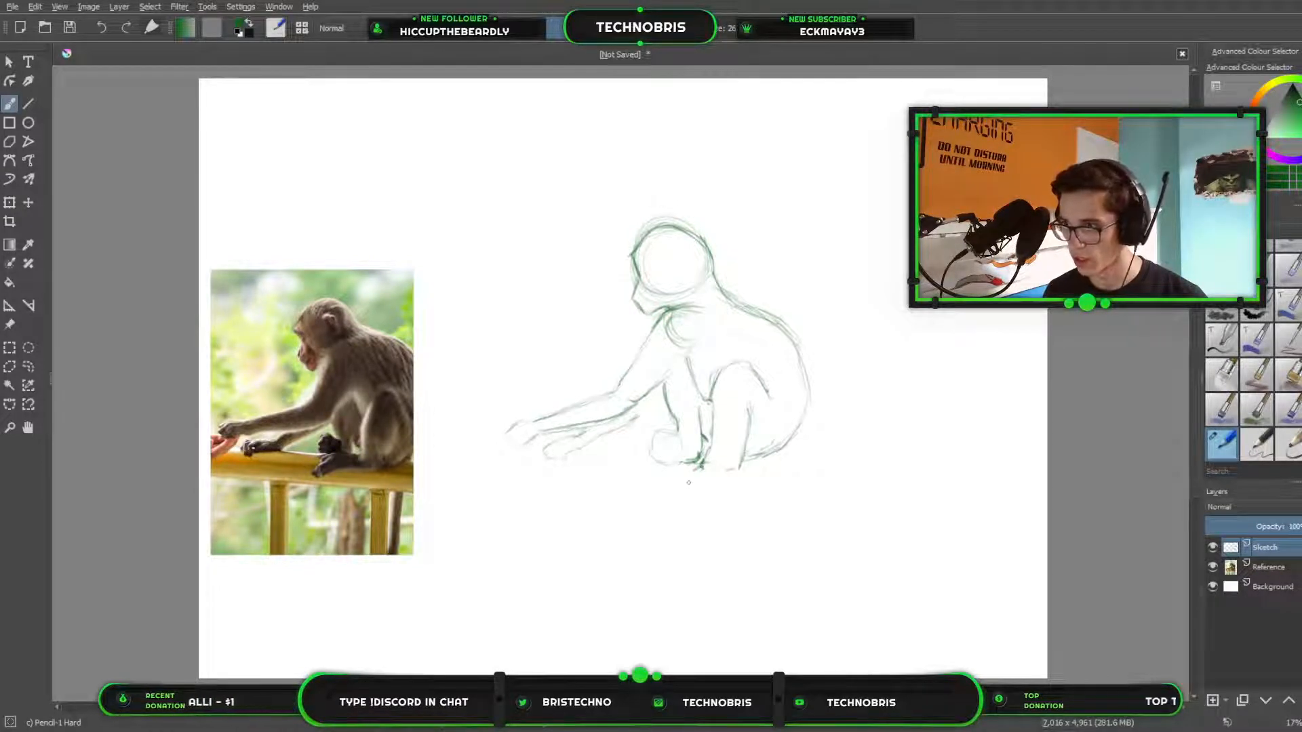
{"action": "mouse_move", "coordinate": [680, 473]}
{"action": "left_mouse_down"}
{"action": "mouse_move", "coordinate": [648, 495]}
{"action": "mouse_move", "coordinate": [662, 505]}
{"action": "mouse_move", "coordinate": [722, 479]}
{"action": "left_mouse_up"}
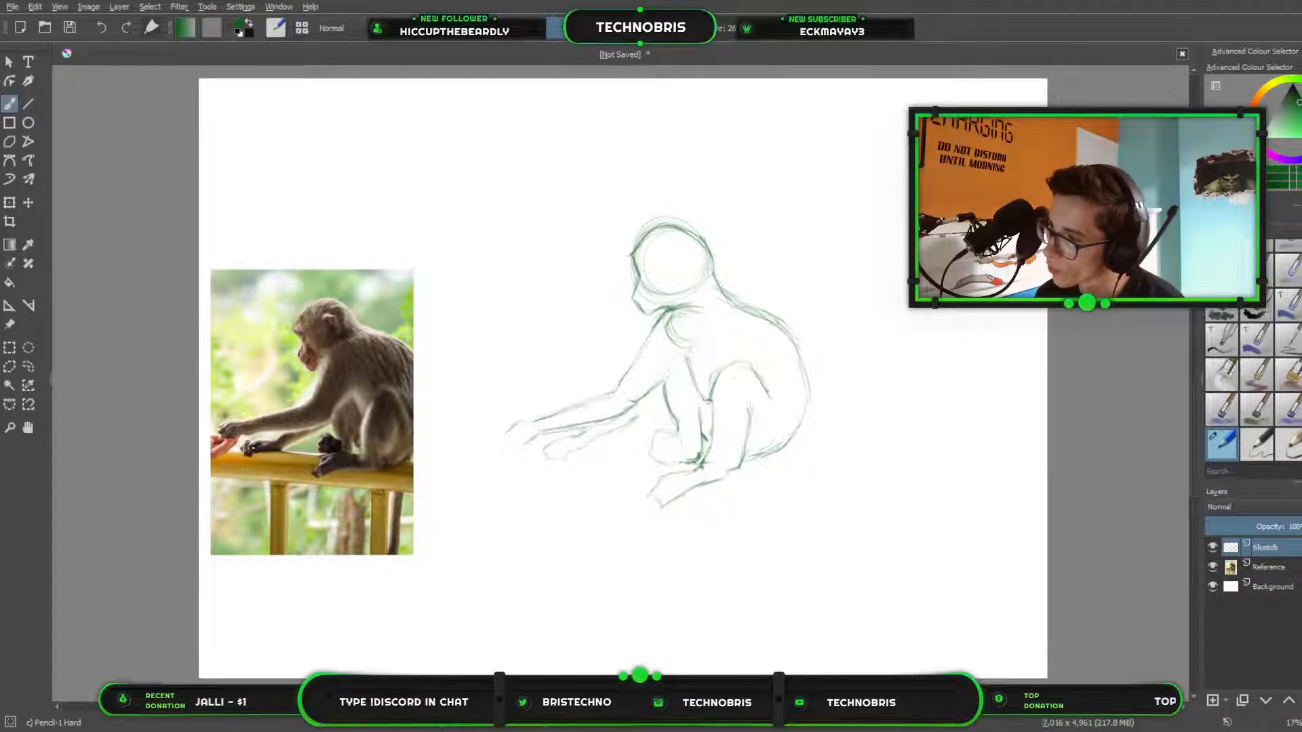
{"action": "left_click", "coordinate": [1278, 586]}
{"action": "left_click", "coordinate": [1295, 568]}
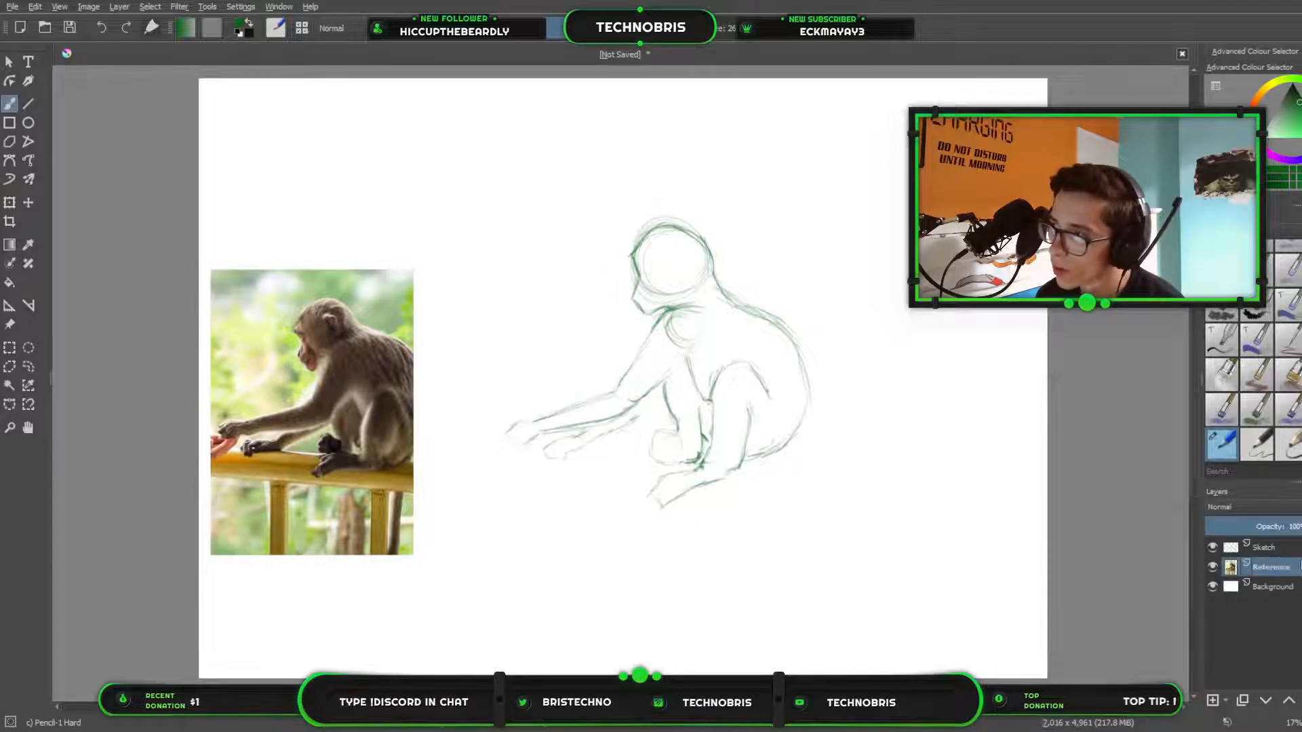
{"action": "left_click", "coordinate": [1297, 549]}
{"action": "left_click", "coordinate": [1293, 565]}
{"action": "left_click", "coordinate": [1291, 548]}
{"action": "left_click", "coordinate": [1280, 566]}
{"action": "left_click", "coordinate": [1275, 585]}
{"action": "left_click", "coordinate": [1281, 547]}
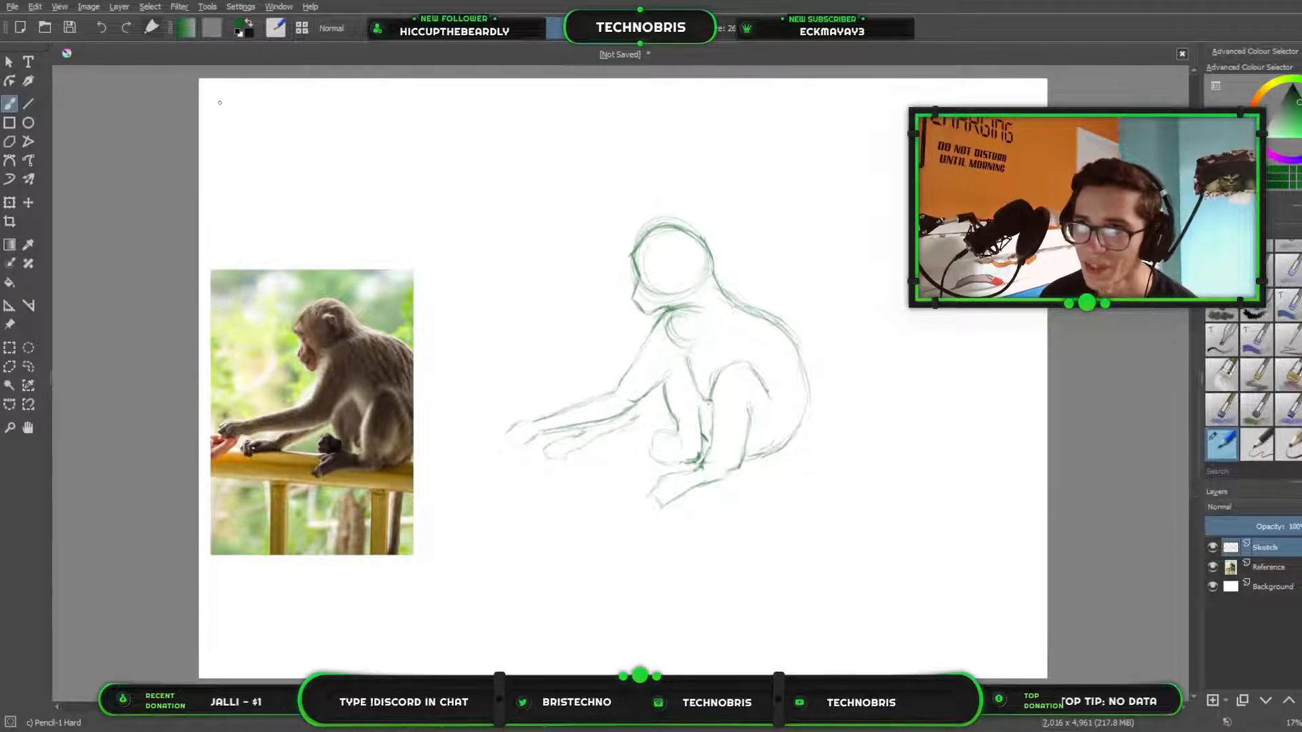
Handwrite a list with circled numbers above the reference photo: 1 Monkey, 2 Shell, 3 Reptile.
{"action": "mouse_move", "coordinate": [221, 97]}
{"action": "left_mouse_down"}
{"action": "mouse_move", "coordinate": [220, 121]}
{"action": "mouse_move", "coordinate": [230, 89]}
{"action": "mouse_move", "coordinate": [270, 121]}
{"action": "mouse_move", "coordinate": [336, 119]}
{"action": "mouse_move", "coordinate": [319, 143]}
{"action": "left_mouse_up"}
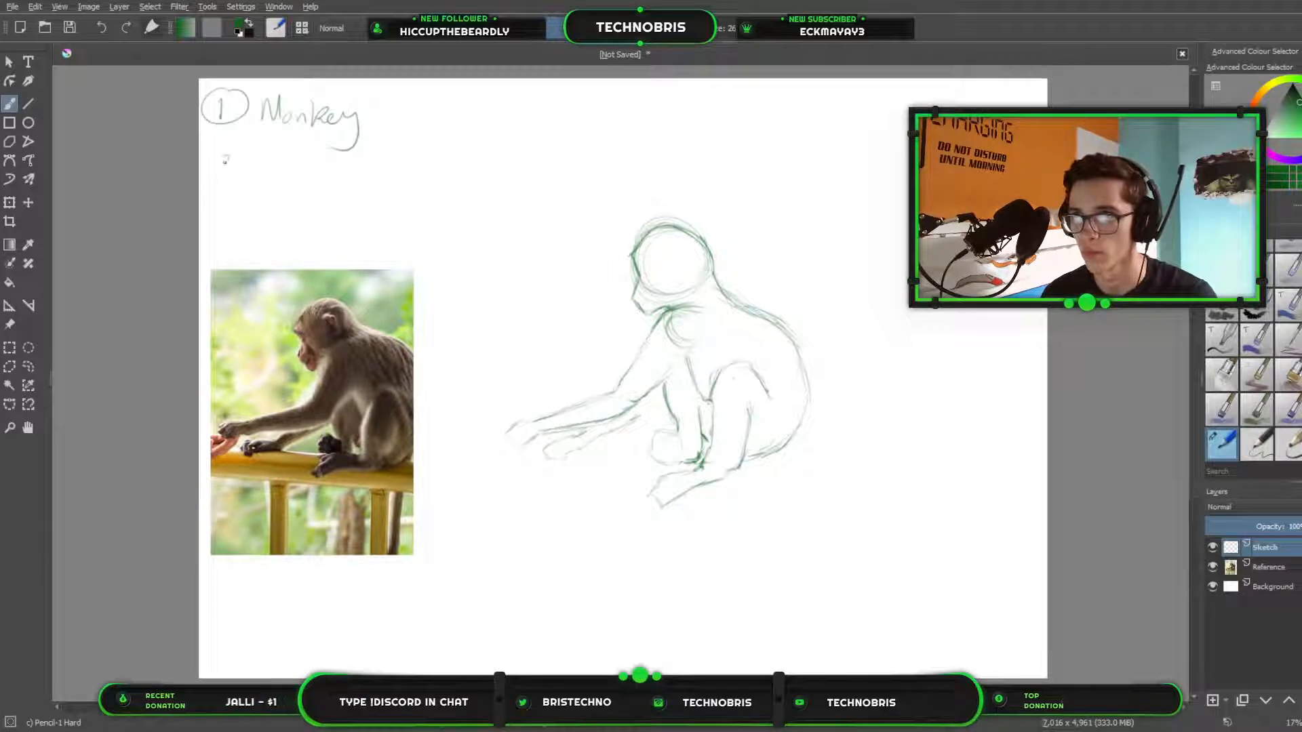
{"action": "left_click_drag", "start_coordinate": [218, 158], "coordinate": [229, 175]}
{"action": "mouse_move", "coordinate": [238, 149]}
{"action": "left_mouse_down"}
{"action": "mouse_move", "coordinate": [267, 173]}
{"action": "mouse_move", "coordinate": [285, 155]}
{"action": "mouse_move", "coordinate": [290, 174]}
{"action": "mouse_move", "coordinate": [320, 178]}
{"action": "left_mouse_up"}
{"action": "left_click_drag", "start_coordinate": [334, 151], "coordinate": [326, 180]}
{"action": "left_click_drag", "start_coordinate": [323, 167], "coordinate": [331, 170]}
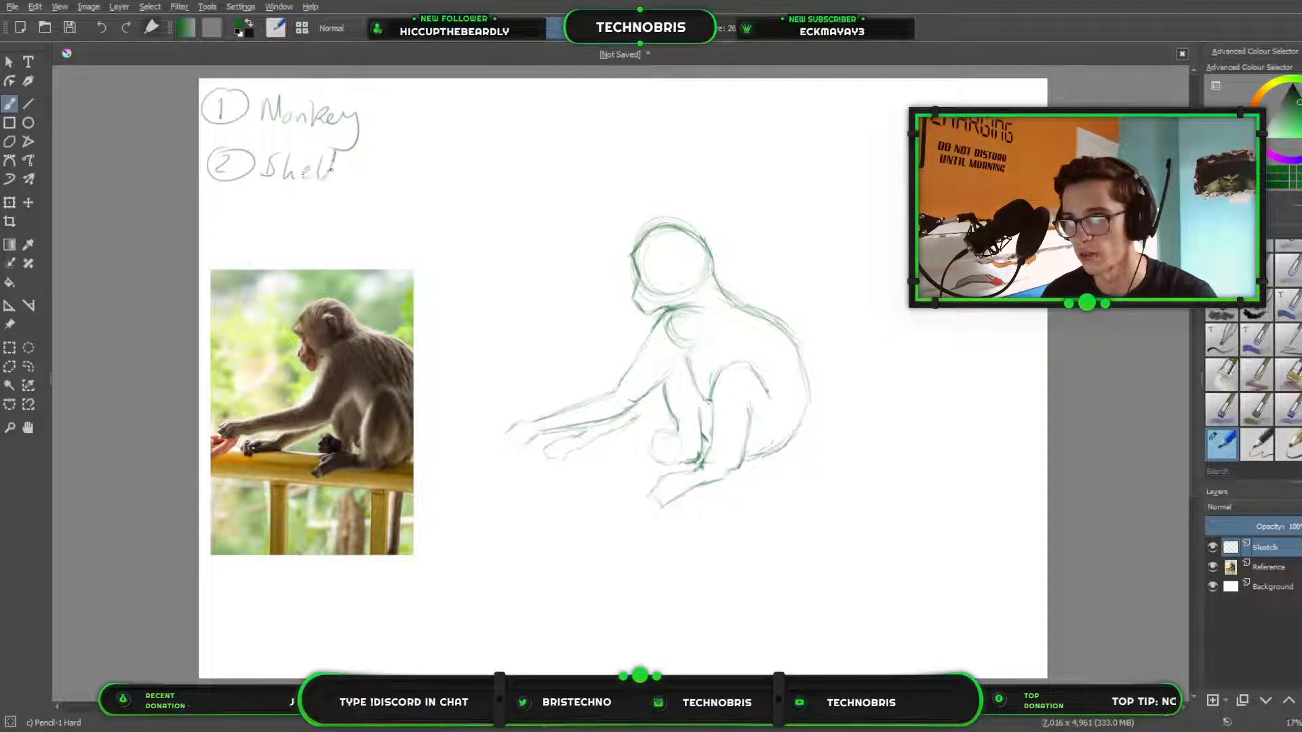
{"action": "mouse_move", "coordinate": [220, 208]}
{"action": "left_mouse_down"}
{"action": "mouse_move", "coordinate": [234, 218]}
{"action": "mouse_move", "coordinate": [224, 231]}
{"action": "left_mouse_up"}
{"action": "mouse_move", "coordinate": [234, 196]}
{"action": "left_mouse_down"}
{"action": "mouse_move", "coordinate": [267, 232]}
{"action": "mouse_move", "coordinate": [307, 243]}
{"action": "mouse_move", "coordinate": [370, 230]}
{"action": "left_mouse_up"}
{"action": "left_click_drag", "start_coordinate": [381, 226], "coordinate": [386, 226]}
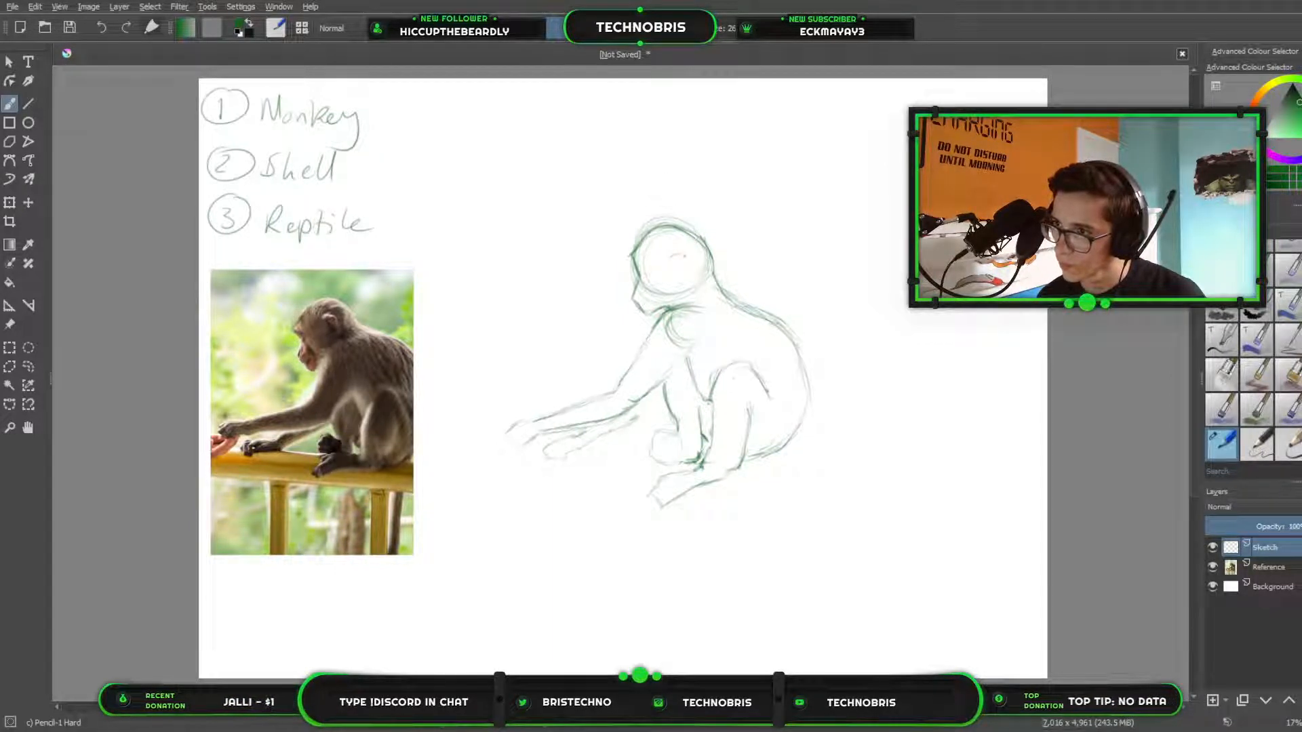
Draw the ear inside the head circle and enlarge the whole monkey sketch to fill the space beside the photo, leaving the list unchanged.
{"action": "mouse_move", "coordinate": [679, 255]}
{"action": "left_mouse_down"}
{"action": "mouse_move", "coordinate": [687, 282]}
{"action": "mouse_move", "coordinate": [687, 269]}
{"action": "left_mouse_up"}
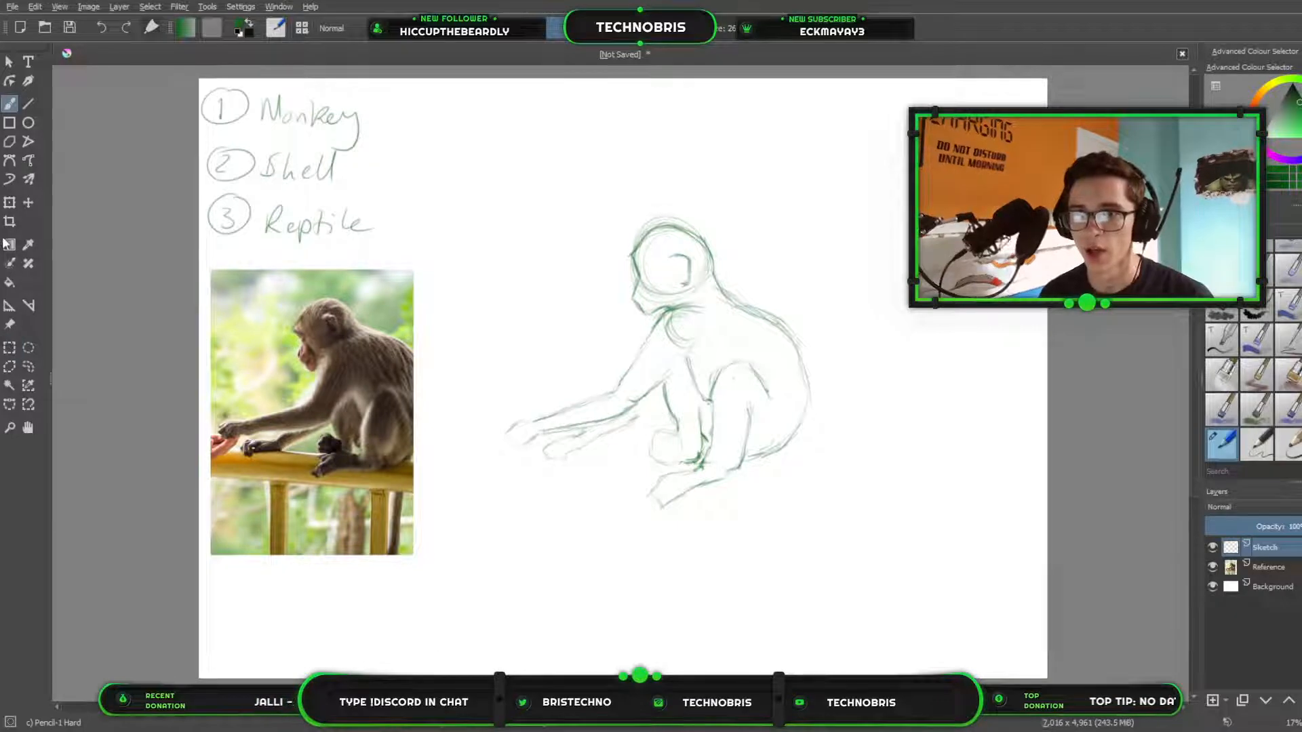
{"action": "left_click", "coordinate": [9, 347]}
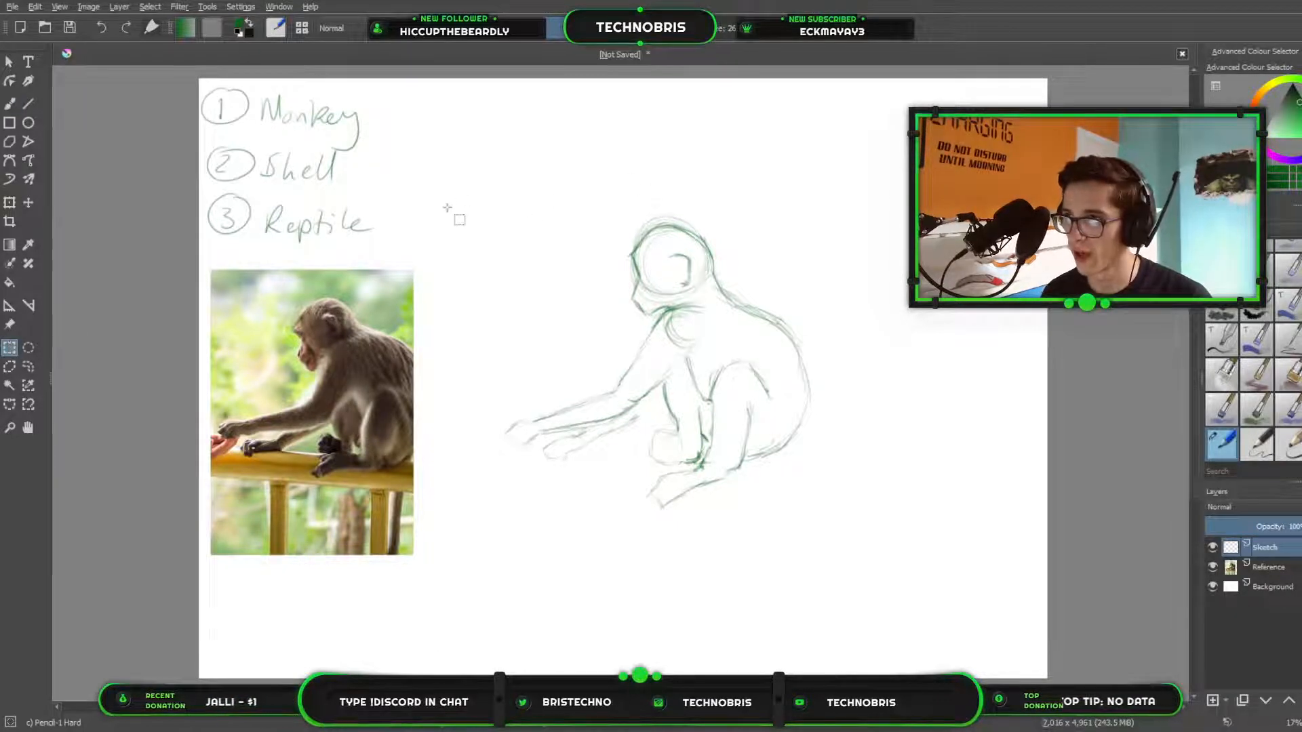
{"action": "left_click_drag", "start_coordinate": [456, 193], "coordinate": [1054, 678]}
{"action": "key", "text": "ctrl+t"}
{"action": "mouse_move", "coordinate": [828, 470]}
{"action": "left_mouse_down"}
{"action": "mouse_move", "coordinate": [776, 381]}
{"action": "mouse_move", "coordinate": [788, 390]}
{"action": "left_mouse_up"}
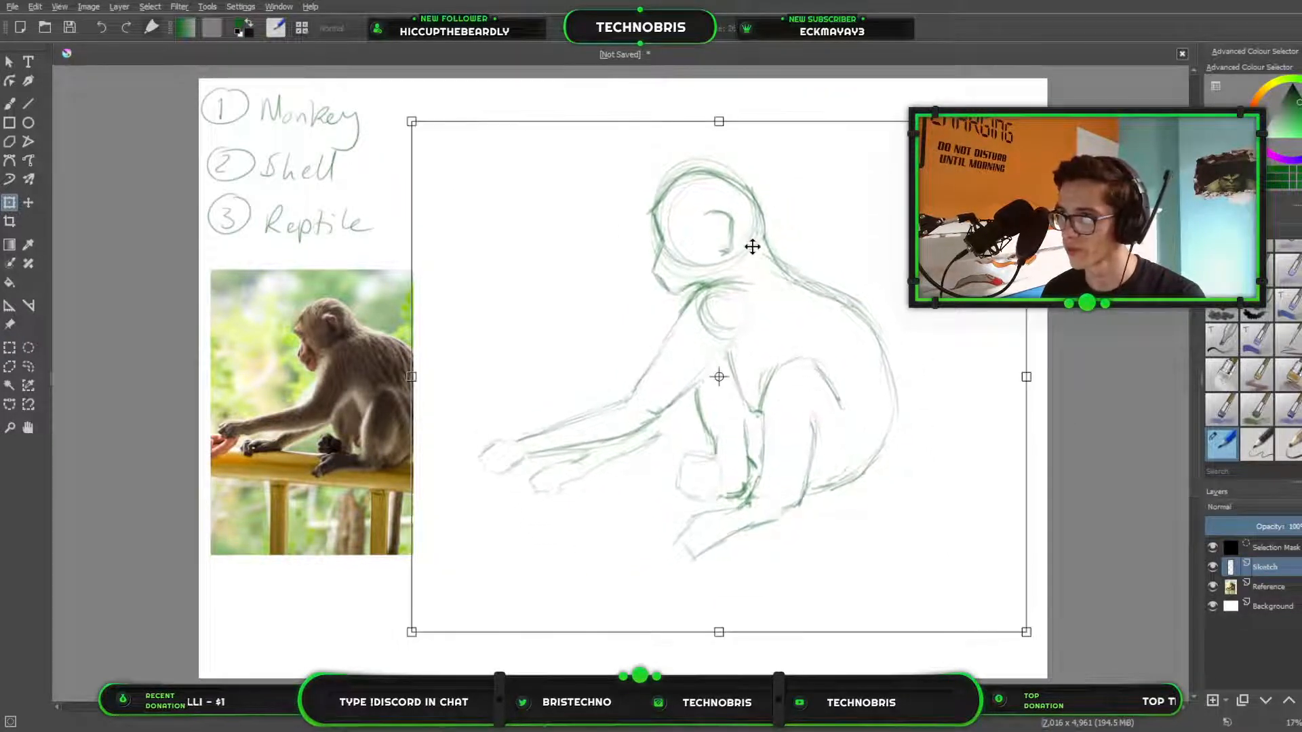
{"action": "key", "text": "Return"}
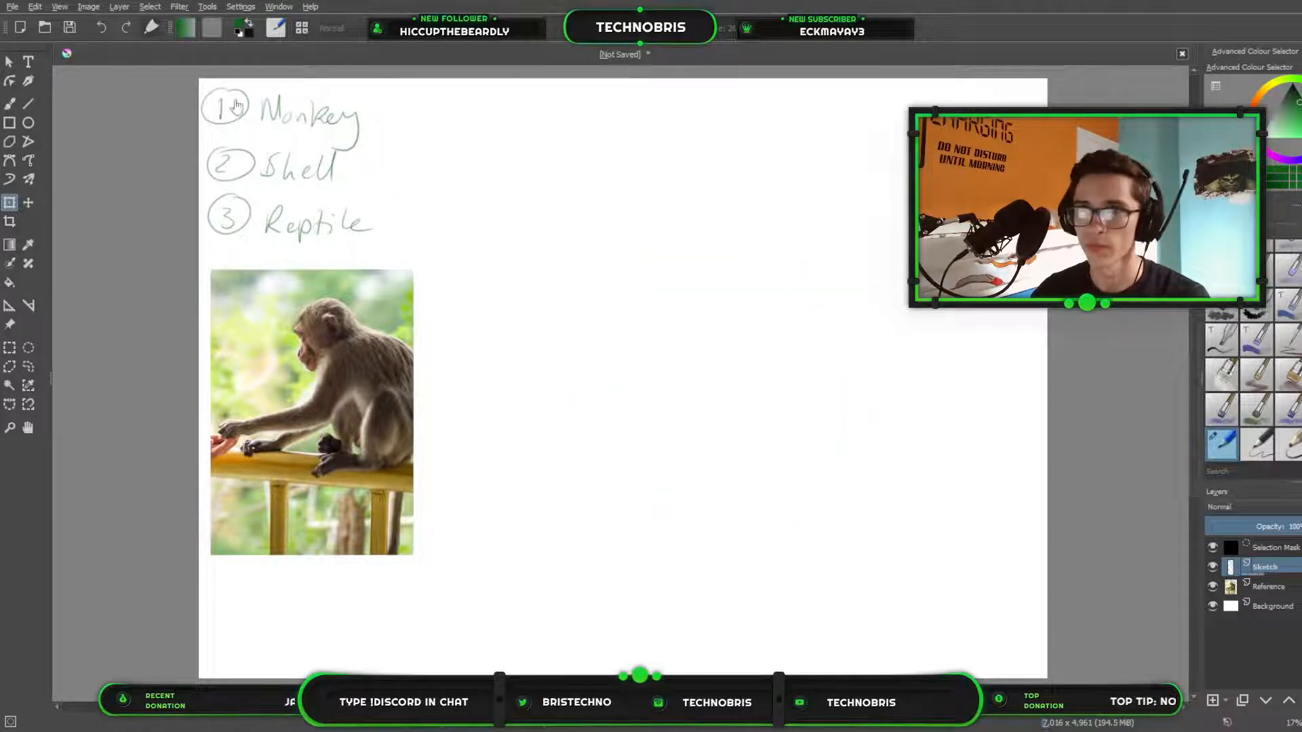
{"action": "key", "text": "b"}
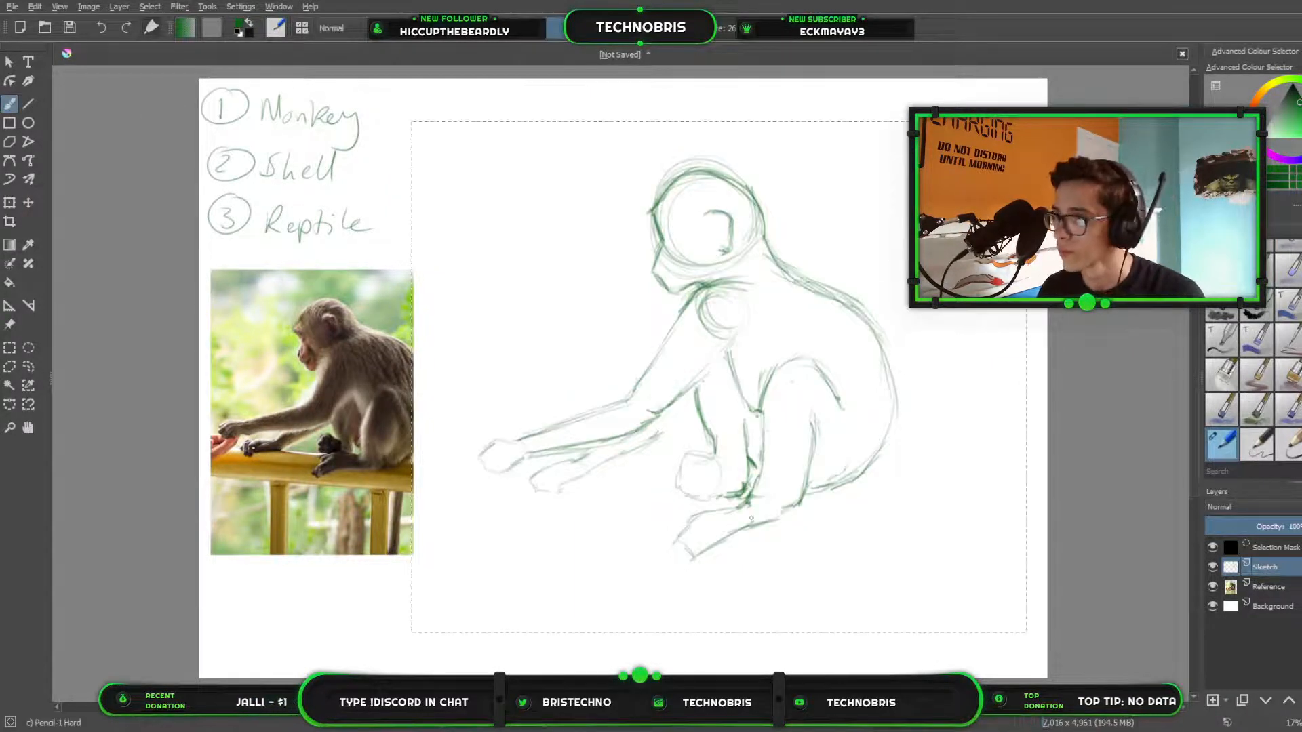
{"action": "key", "text": "ctrl+shift+a"}
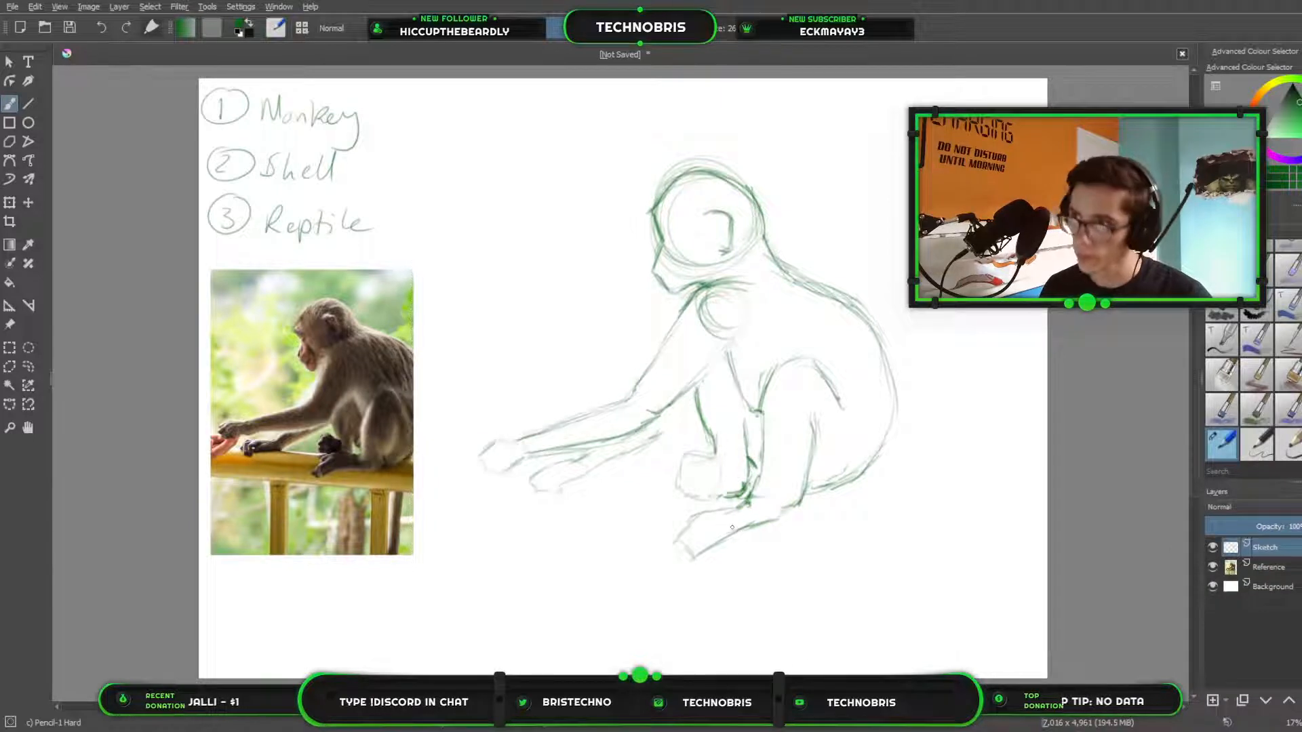
Add a new paint layer above Sketch and name it Details.
{"action": "left_click", "coordinate": [1212, 699]}
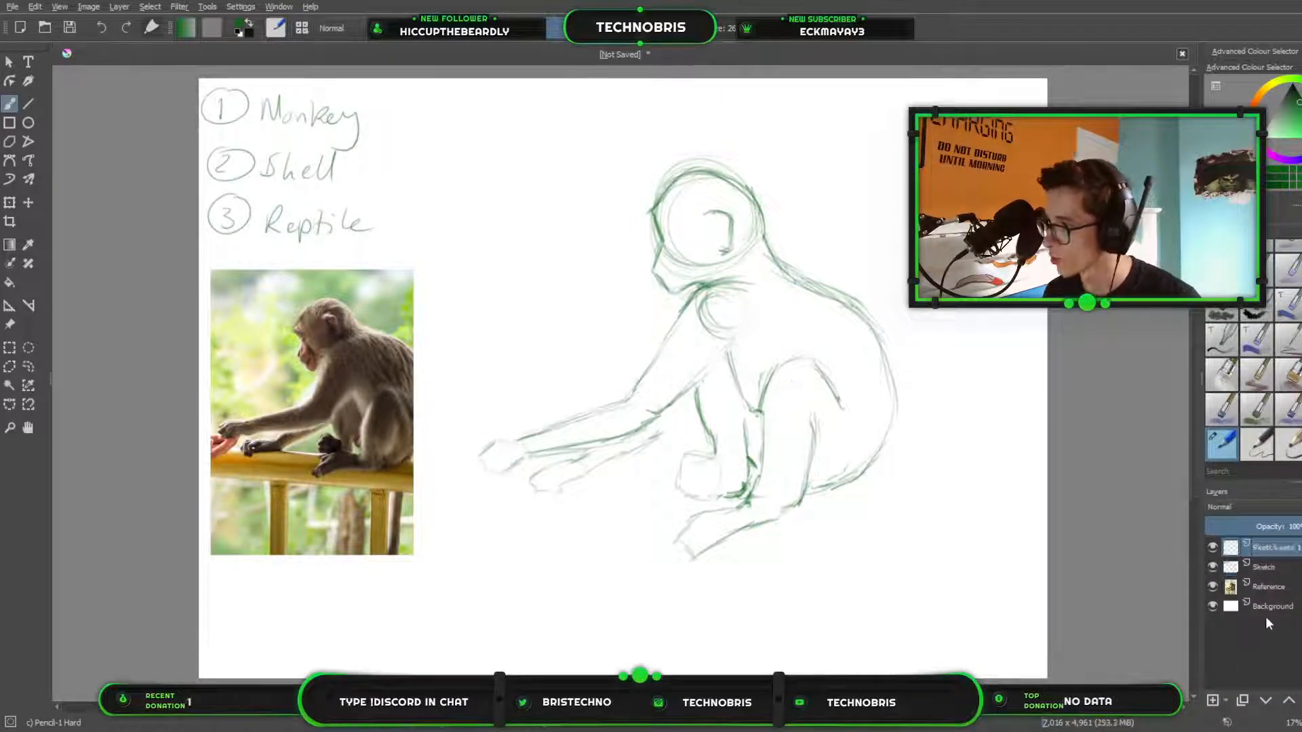
{"action": "double_click", "coordinate": [1273, 547]}
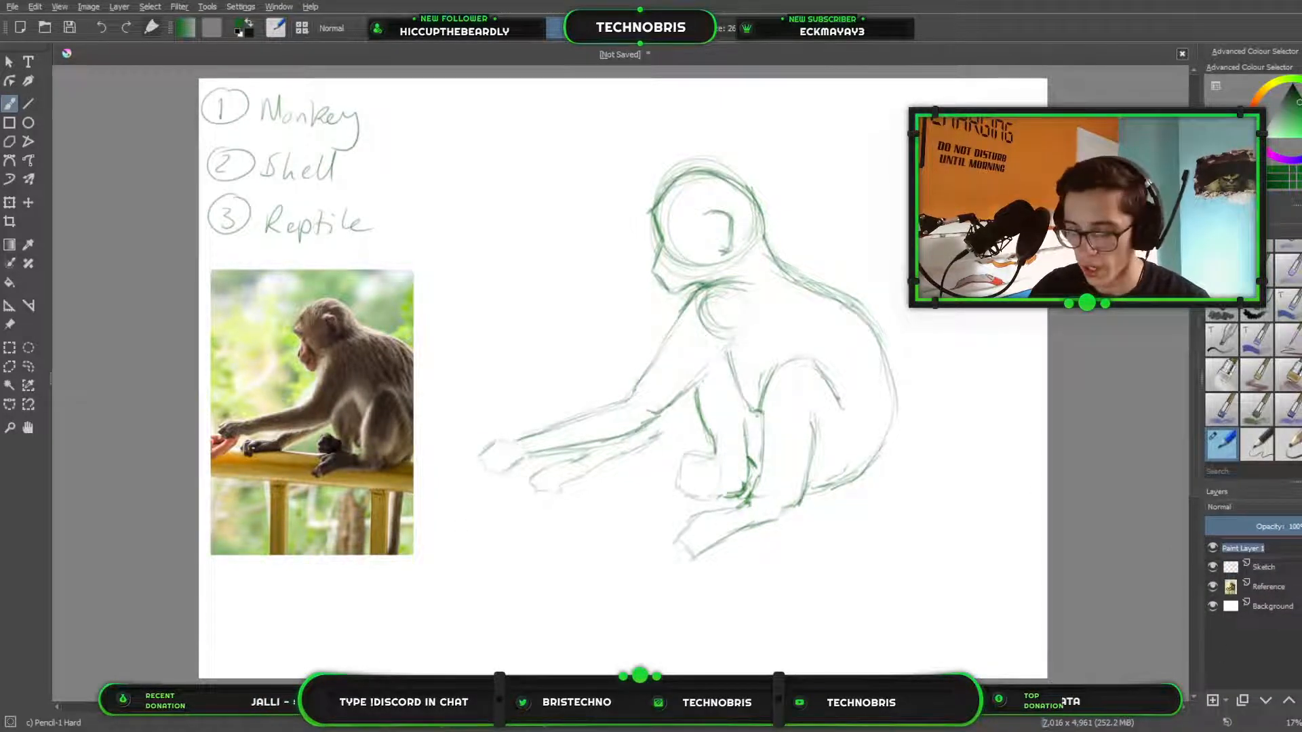
{"action": "type", "text": "Det"}
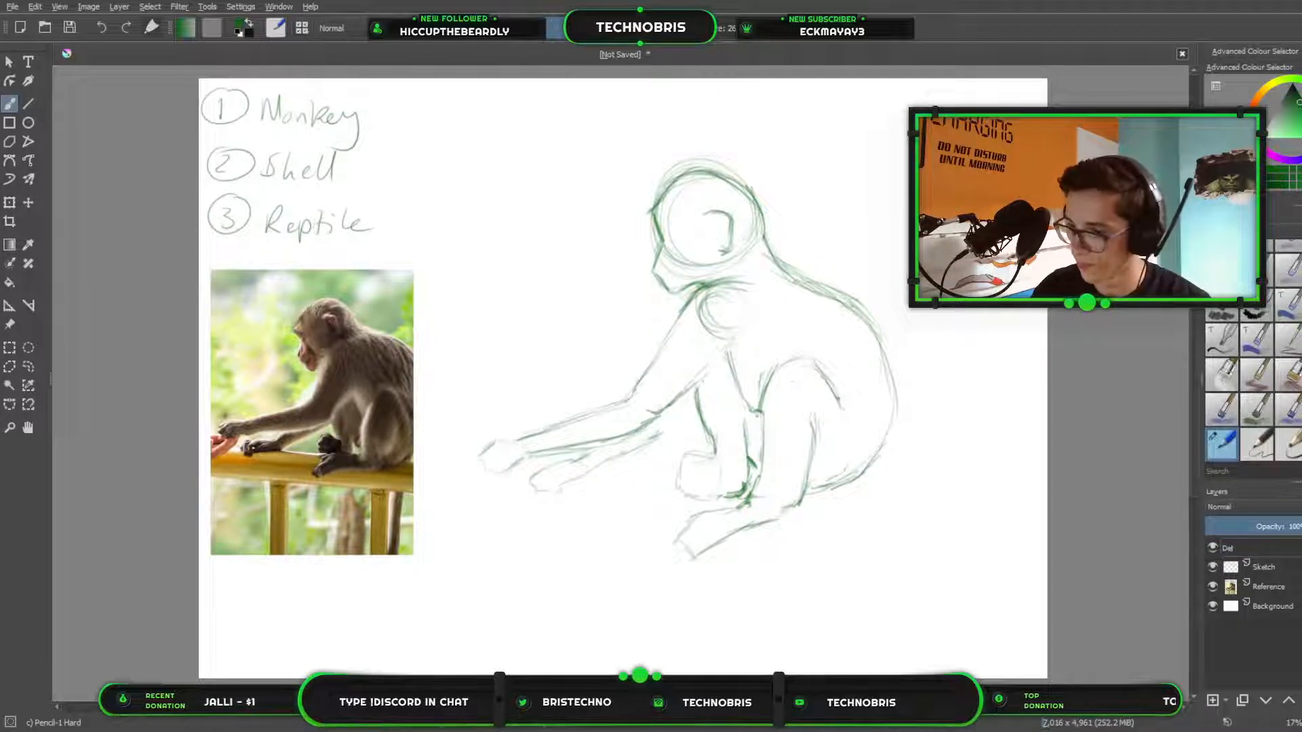
{"action": "type", "text": "ails"}
{"action": "key", "text": "Return"}
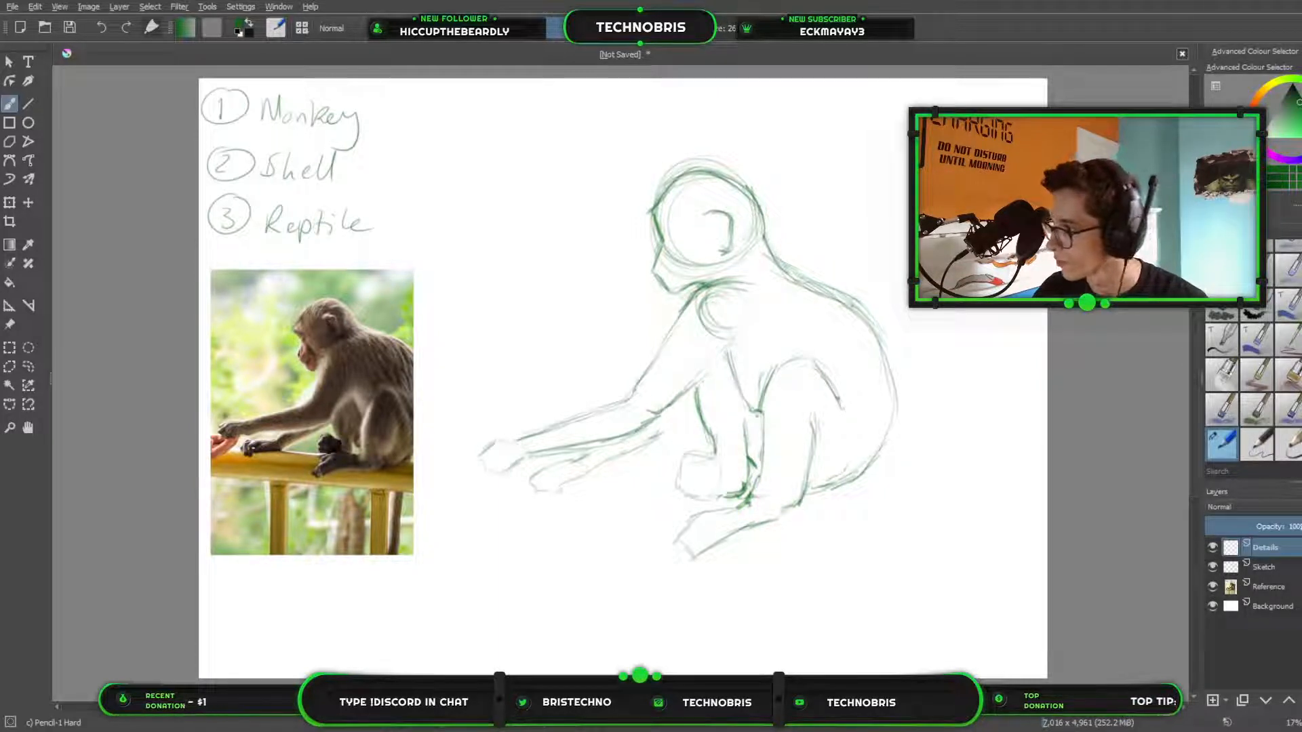
Lower the Sketch layer's opacity until its lines are faint, and make the Details layer active.
{"action": "left_click", "coordinate": [1264, 567]}
{"action": "mouse_move", "coordinate": [1291, 527]}
{"action": "left_mouse_down"}
{"action": "mouse_move", "coordinate": [1265, 528]}
{"action": "mouse_move", "coordinate": [1281, 532]}
{"action": "left_mouse_up"}
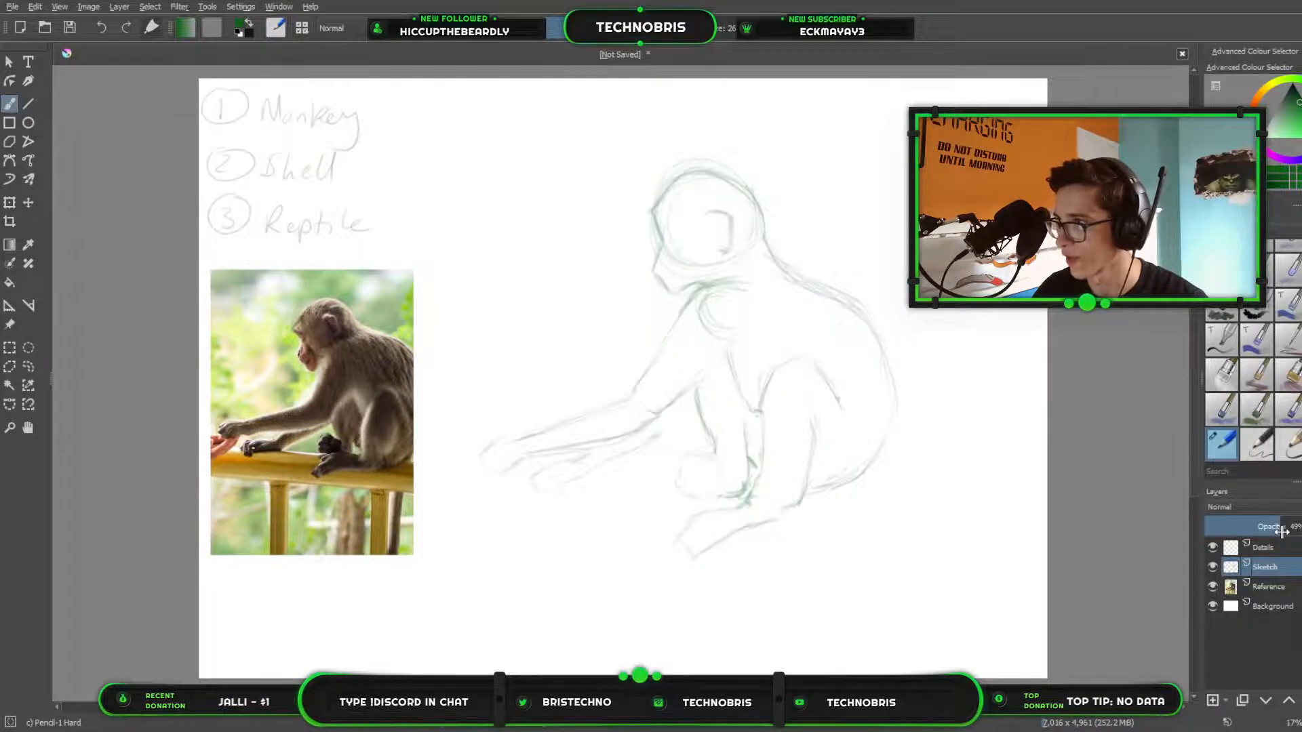
{"action": "left_click", "coordinate": [1265, 548]}
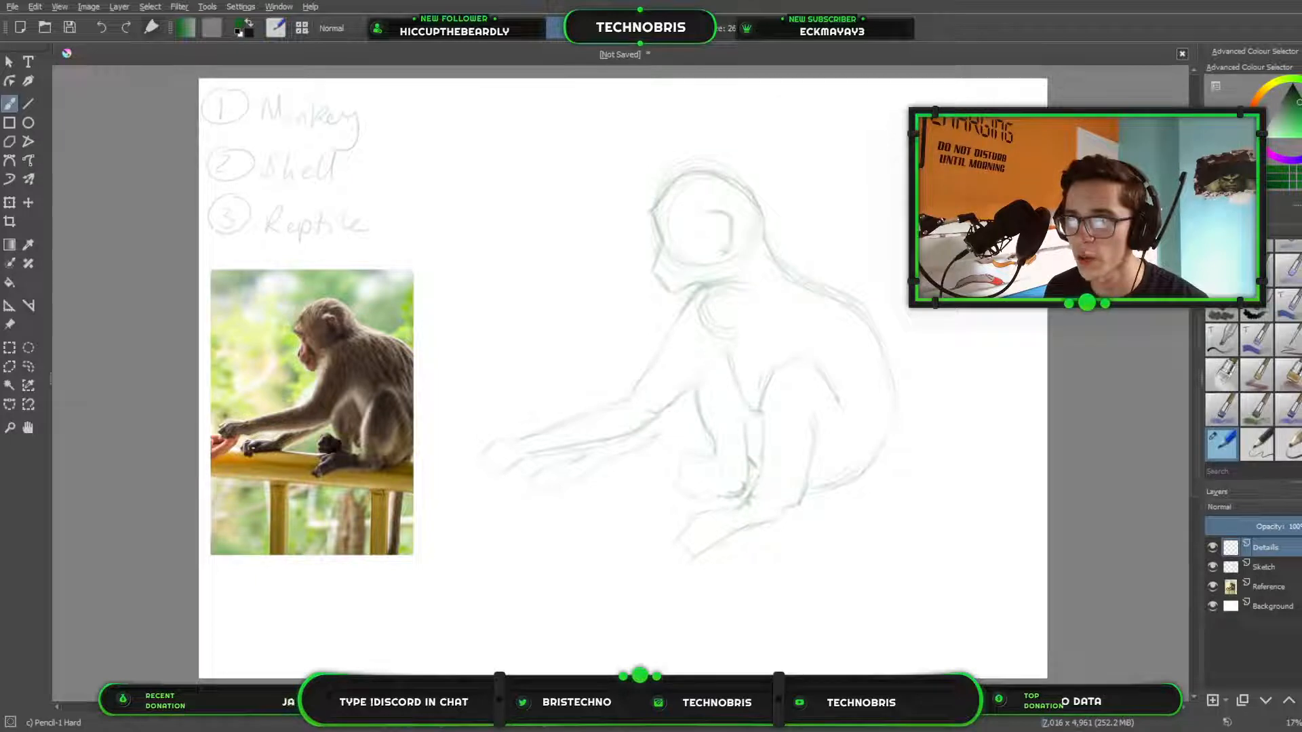
Restore the Sketch layer to 100% opacity.
{"action": "left_click", "coordinate": [1274, 567]}
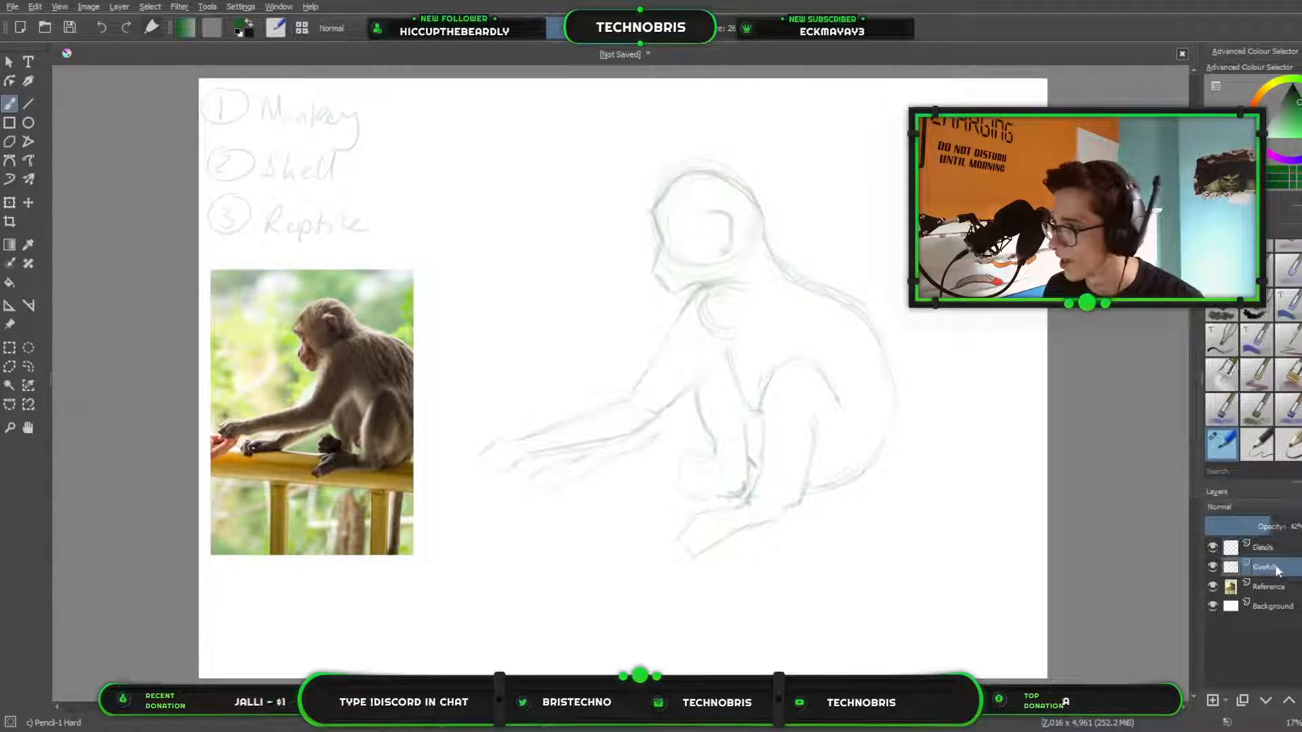
{"action": "left_click_drag", "start_coordinate": [1296, 527], "coordinate": [1205, 527]}
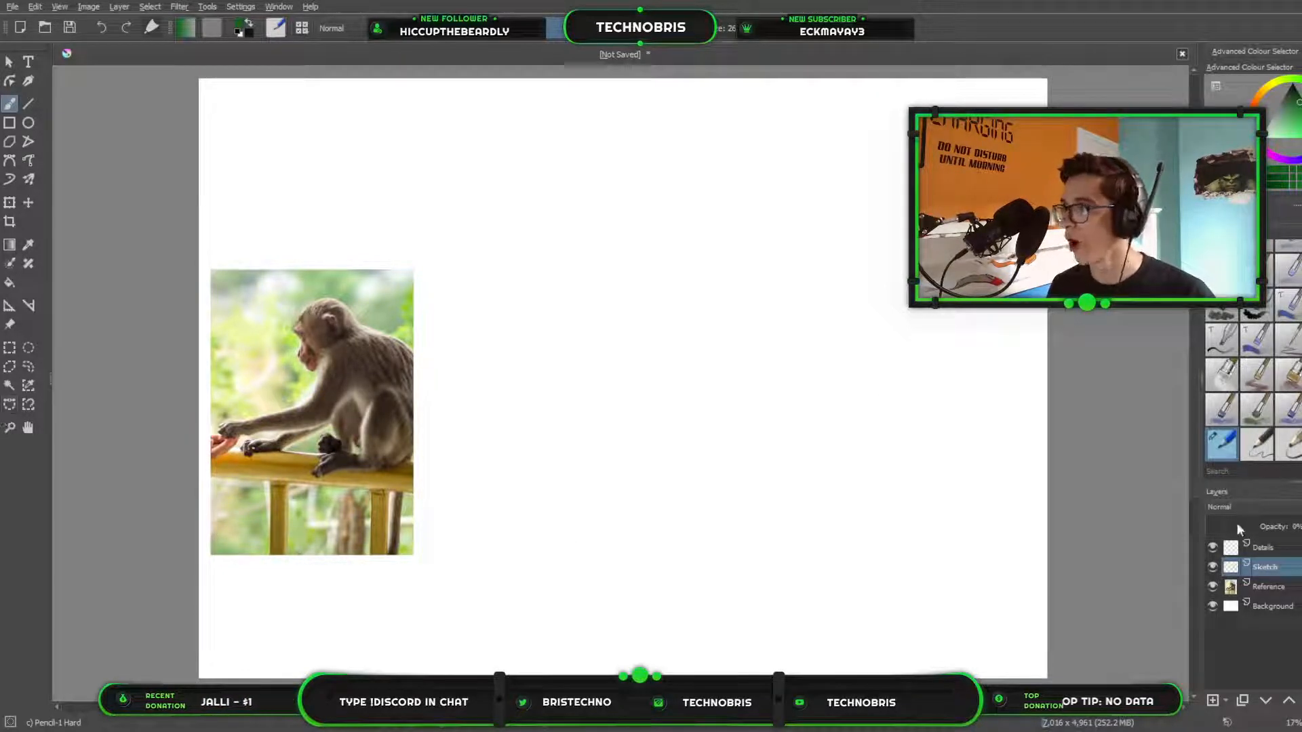
{"action": "left_click_drag", "start_coordinate": [1285, 526], "coordinate": [1301, 526]}
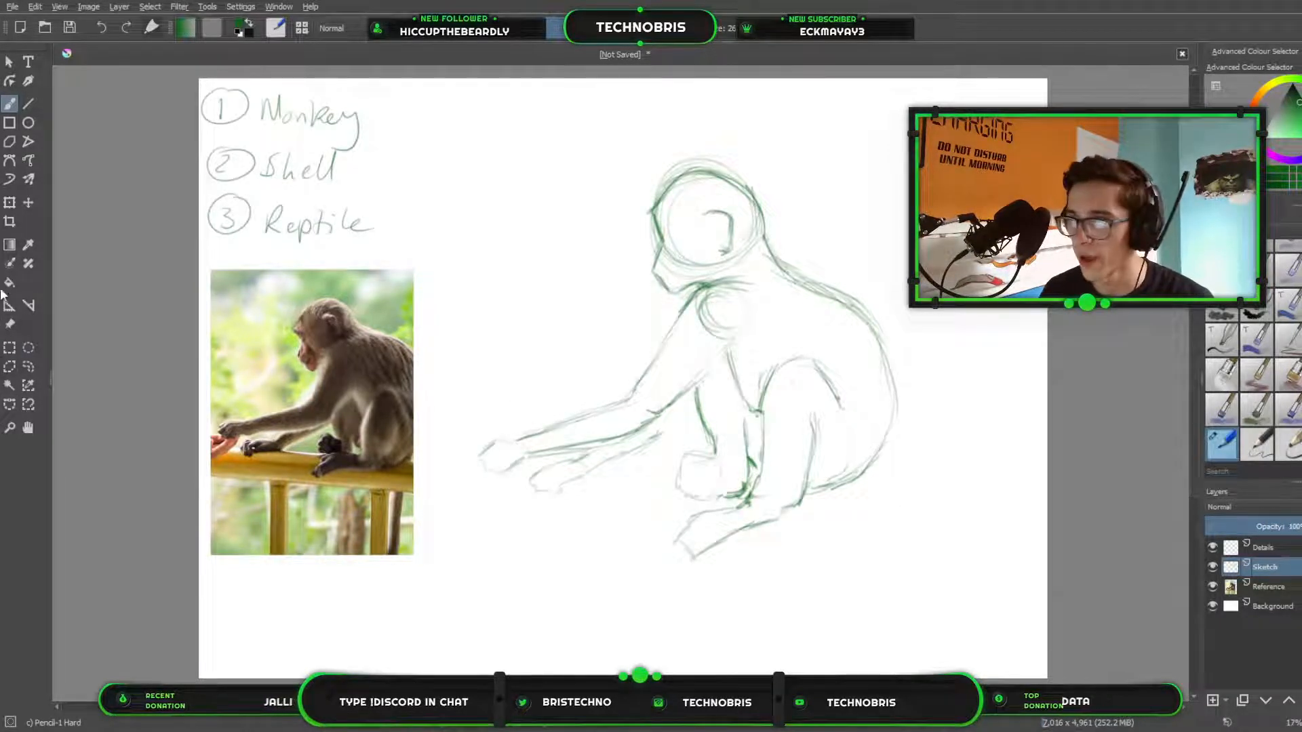
Cut the handwritten Monkey, Shell, Reptile list out of the Sketch layer and paste it onto a layer of its own.
{"action": "left_click", "coordinate": [9, 347]}
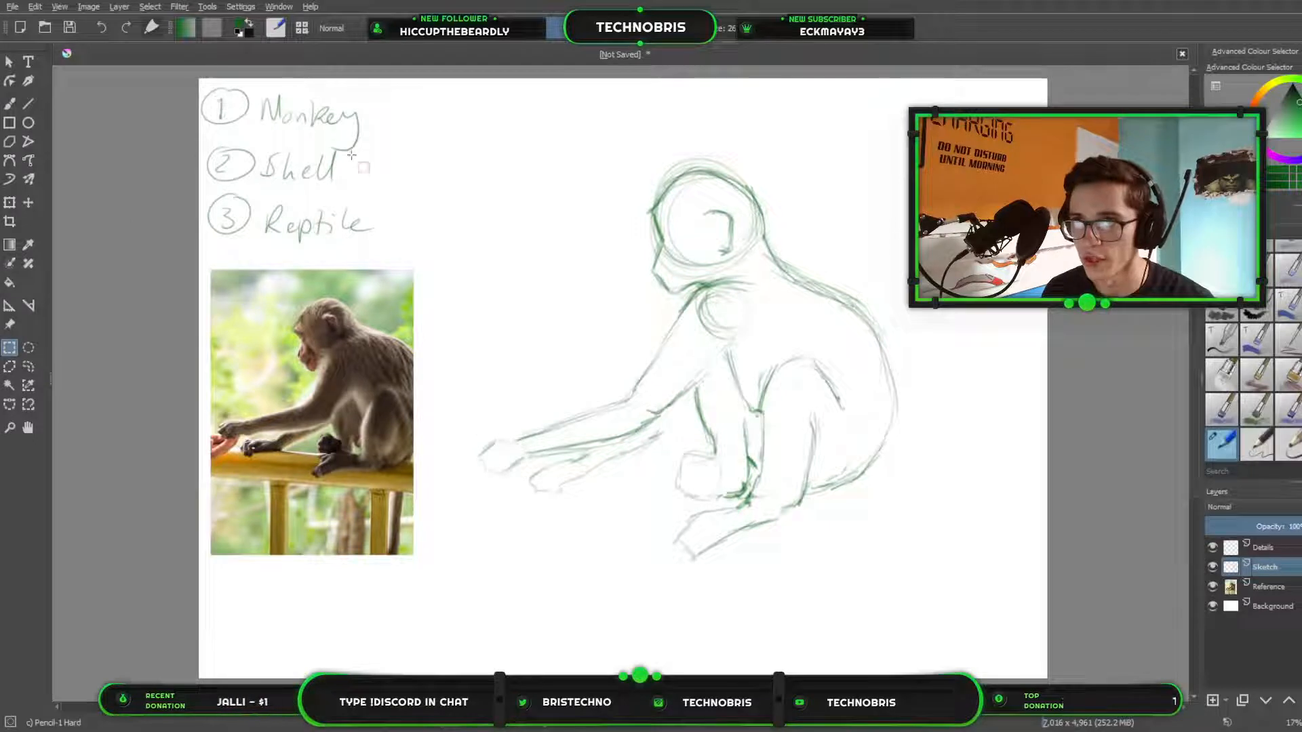
{"action": "left_click_drag", "start_coordinate": [399, 233], "coordinate": [177, 90]}
{"action": "left_click_drag", "start_coordinate": [250, 167], "coordinate": [139, 61]}
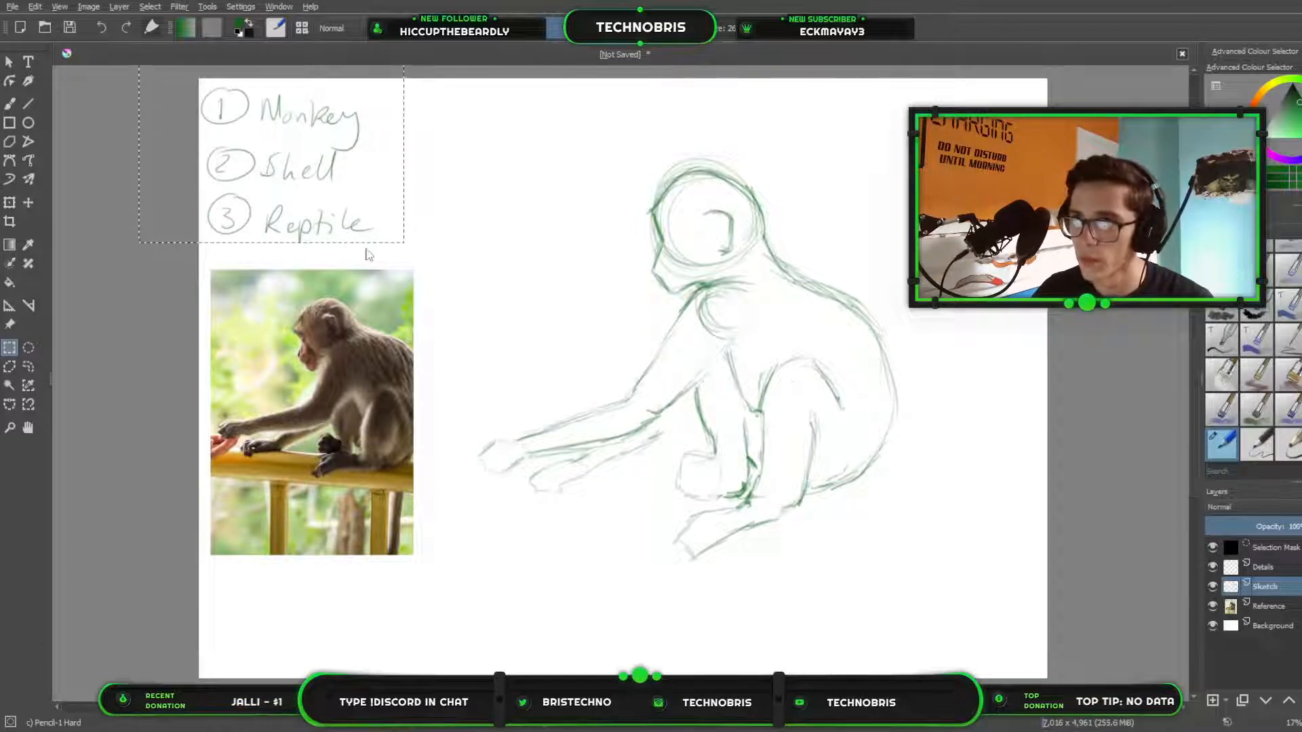
{"action": "key", "text": "ctrl+x"}
{"action": "key", "text": "ctrl+v"}
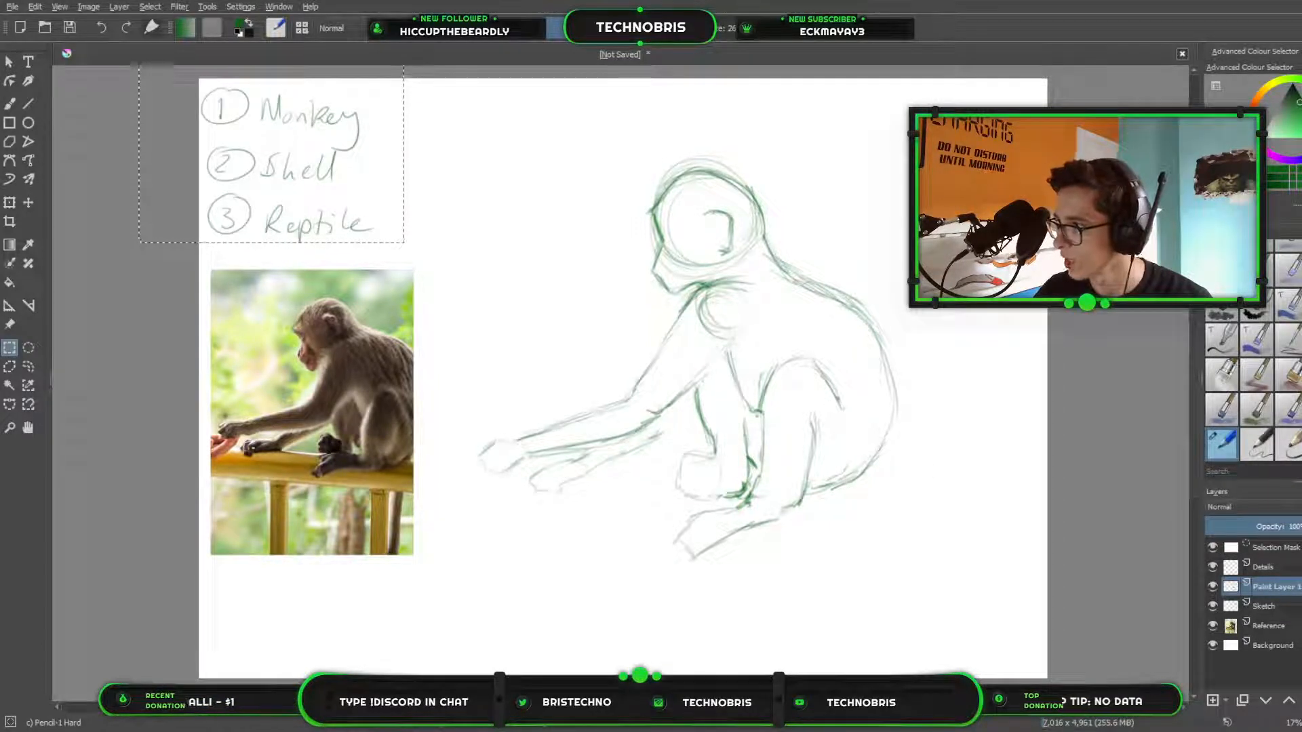
Move the pasted list layer below the Reference layer and rename it Keywords.
{"action": "key", "text": "ctrl+Page_Down"}
{"action": "key", "text": "ctrl+Page_Down"}
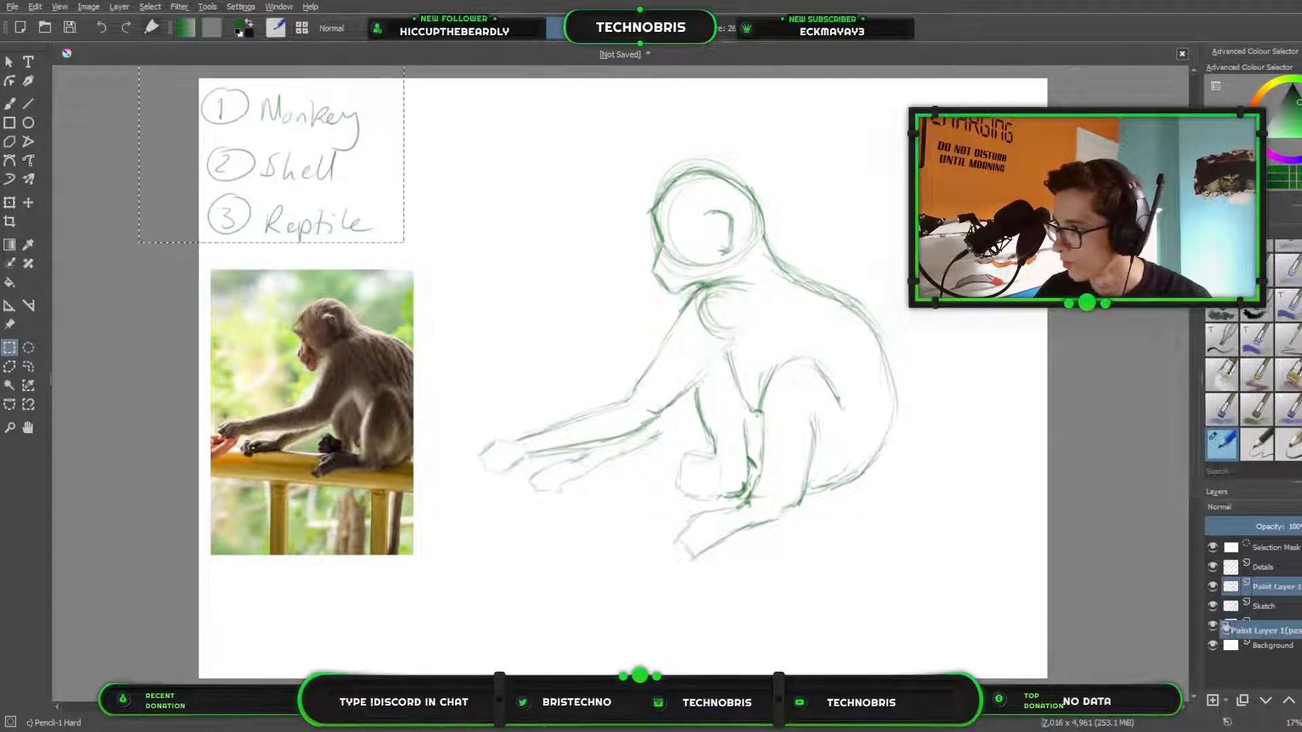
{"action": "key", "text": "F2"}
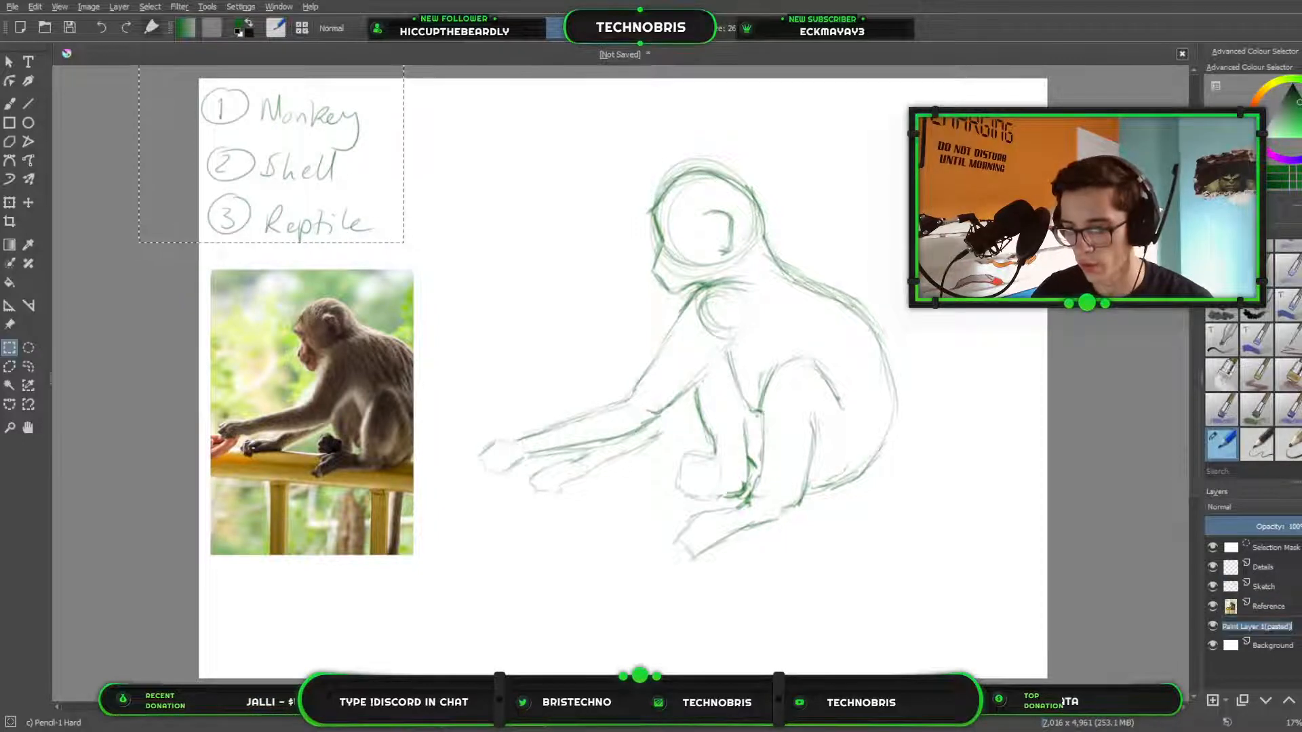
{"action": "type", "text": "Keywords"}
{"action": "key", "text": "Return"}
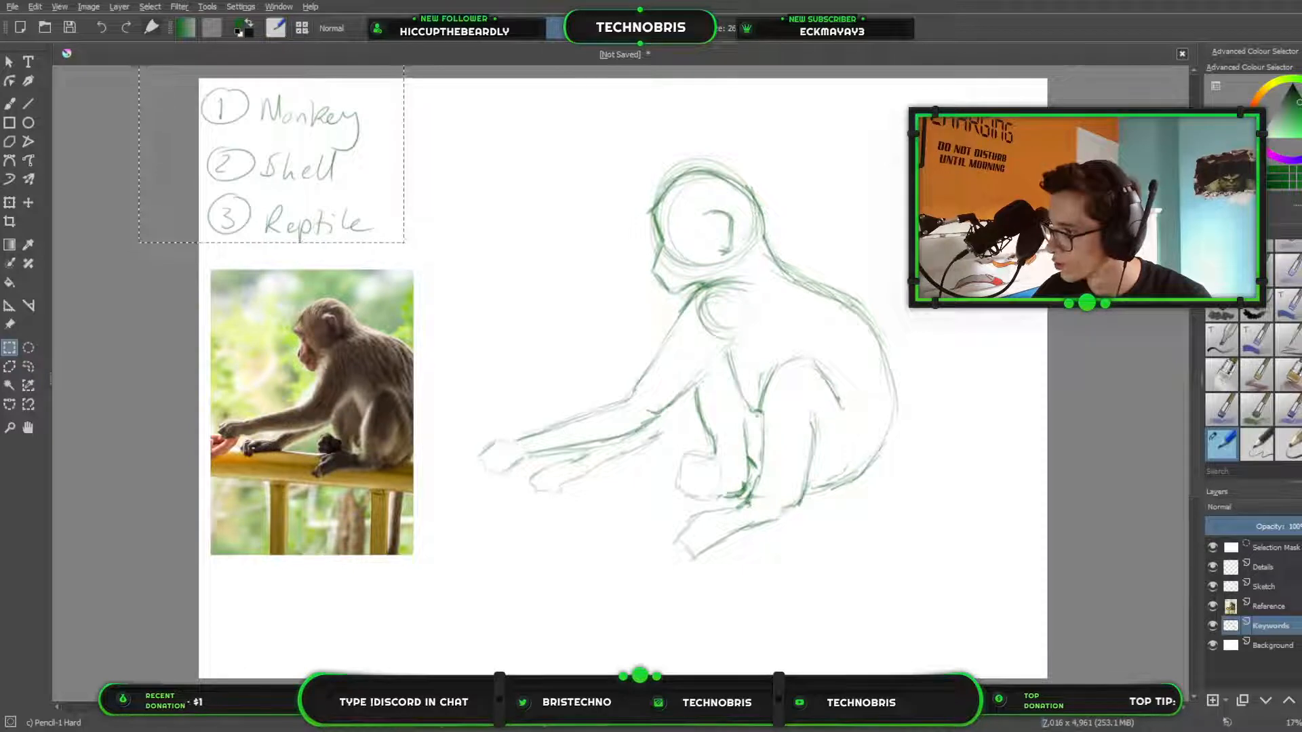
Clear the selection, fade the Sketch layer to 34% opacity and make the Details layer active for brush work.
{"action": "left_click", "coordinate": [1285, 565]}
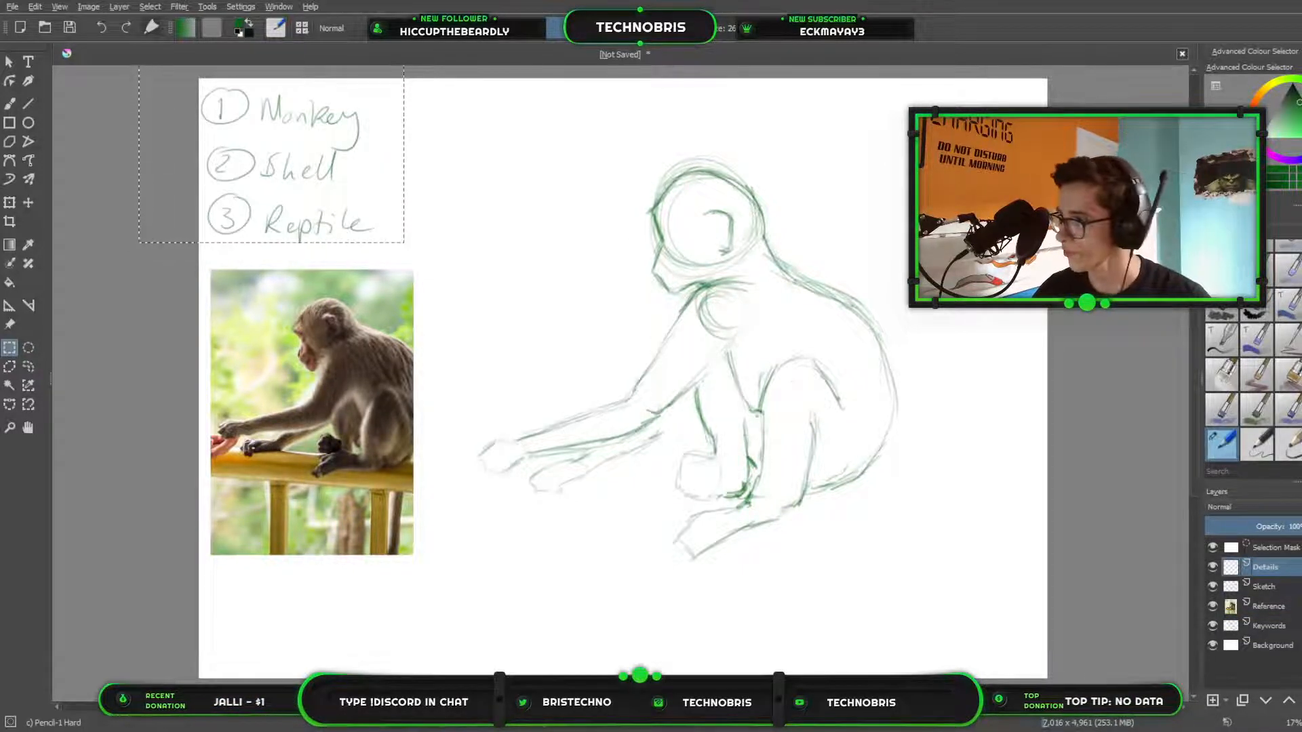
{"action": "key", "text": "ctrl+shift+a"}
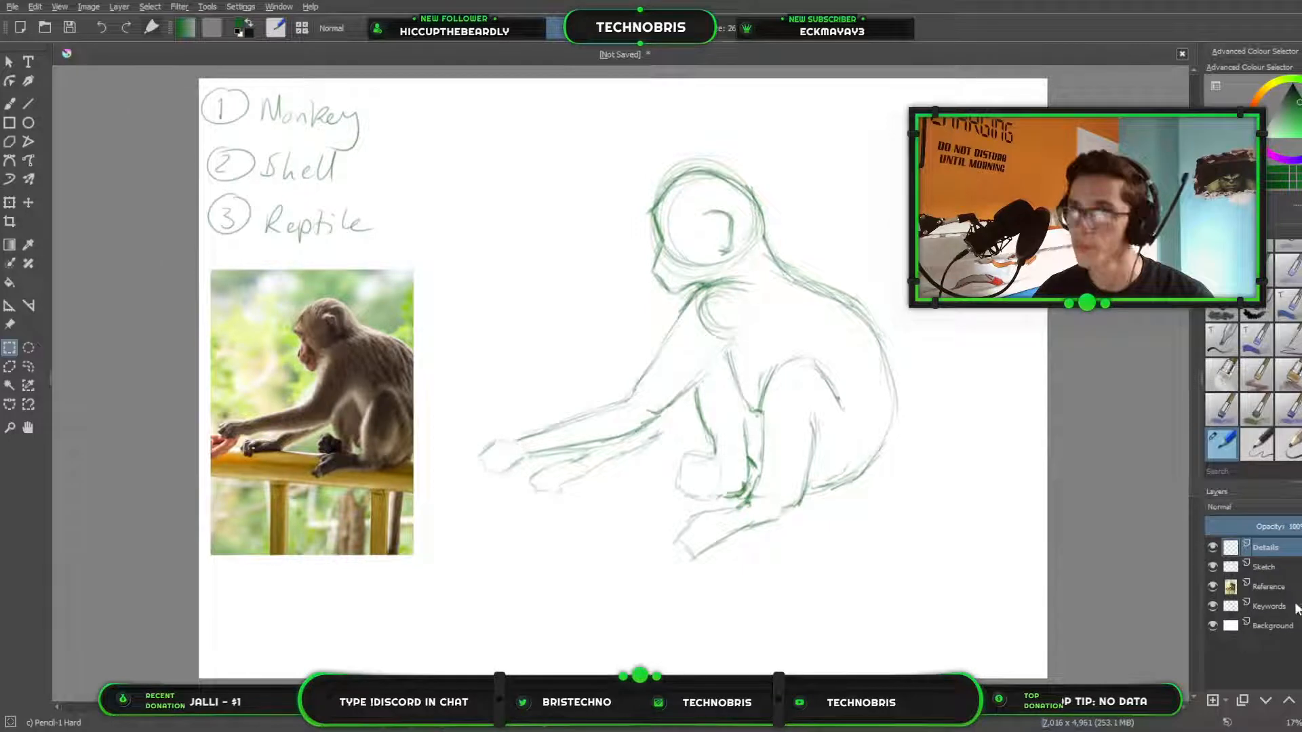
{"action": "left_click", "coordinate": [14, 105]}
{"action": "left_click", "coordinate": [1292, 566]}
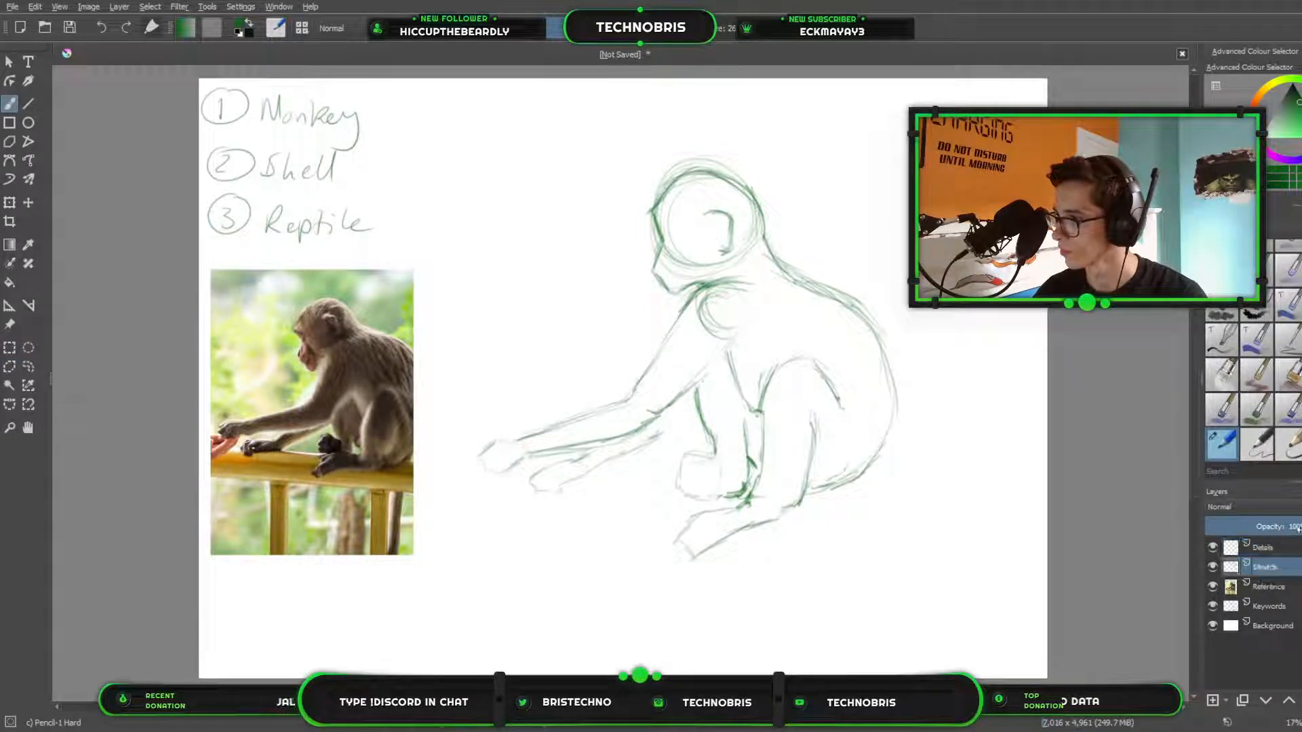
{"action": "left_click_drag", "start_coordinate": [1296, 528], "coordinate": [1256, 527]}
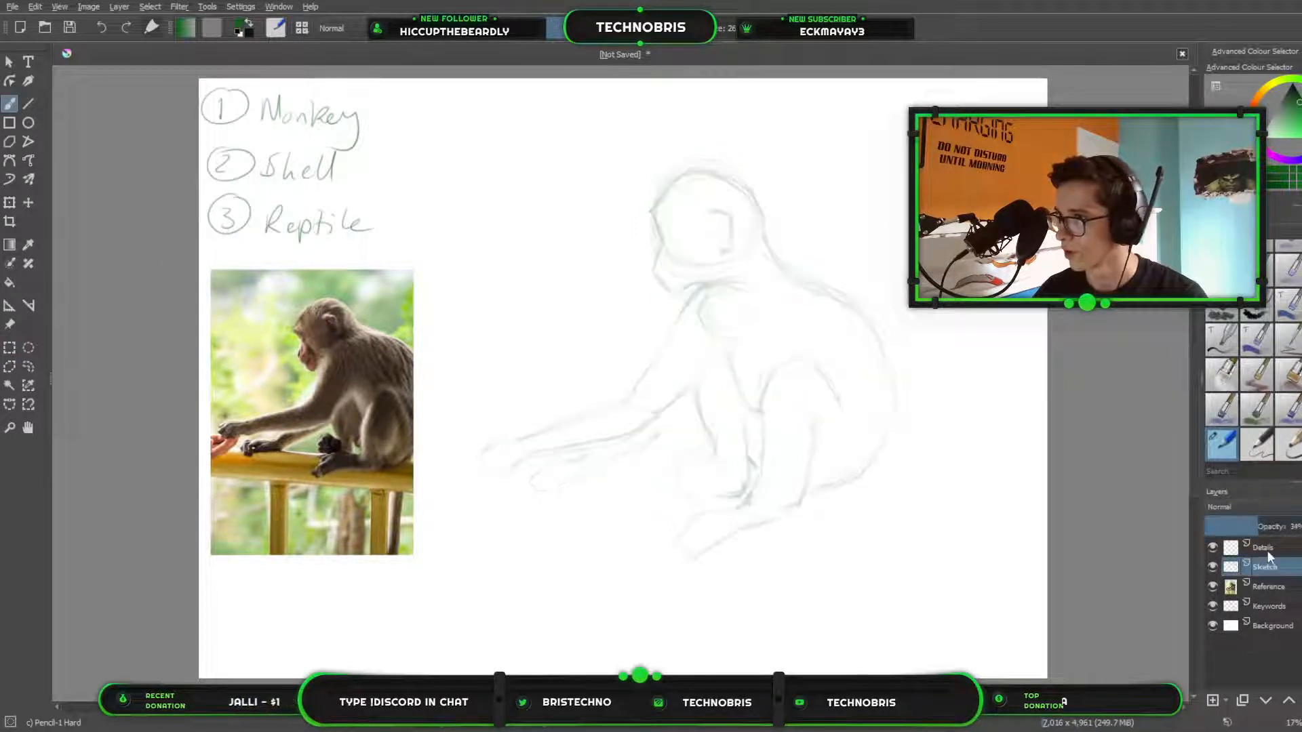
{"action": "left_click", "coordinate": [1265, 548]}
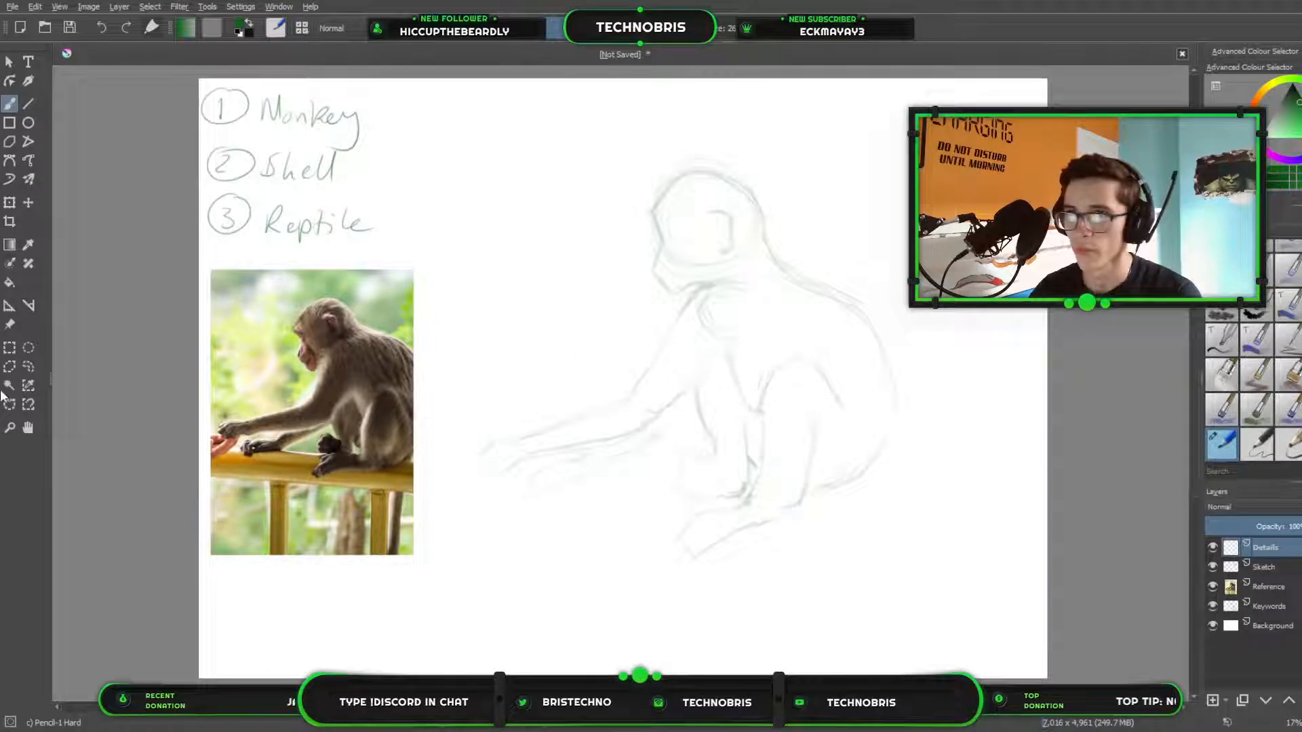
Paste the crocodile reference photo as a new layer above Reference and scale it up to a clearly readable size.
{"action": "left_click", "coordinate": [1260, 586]}
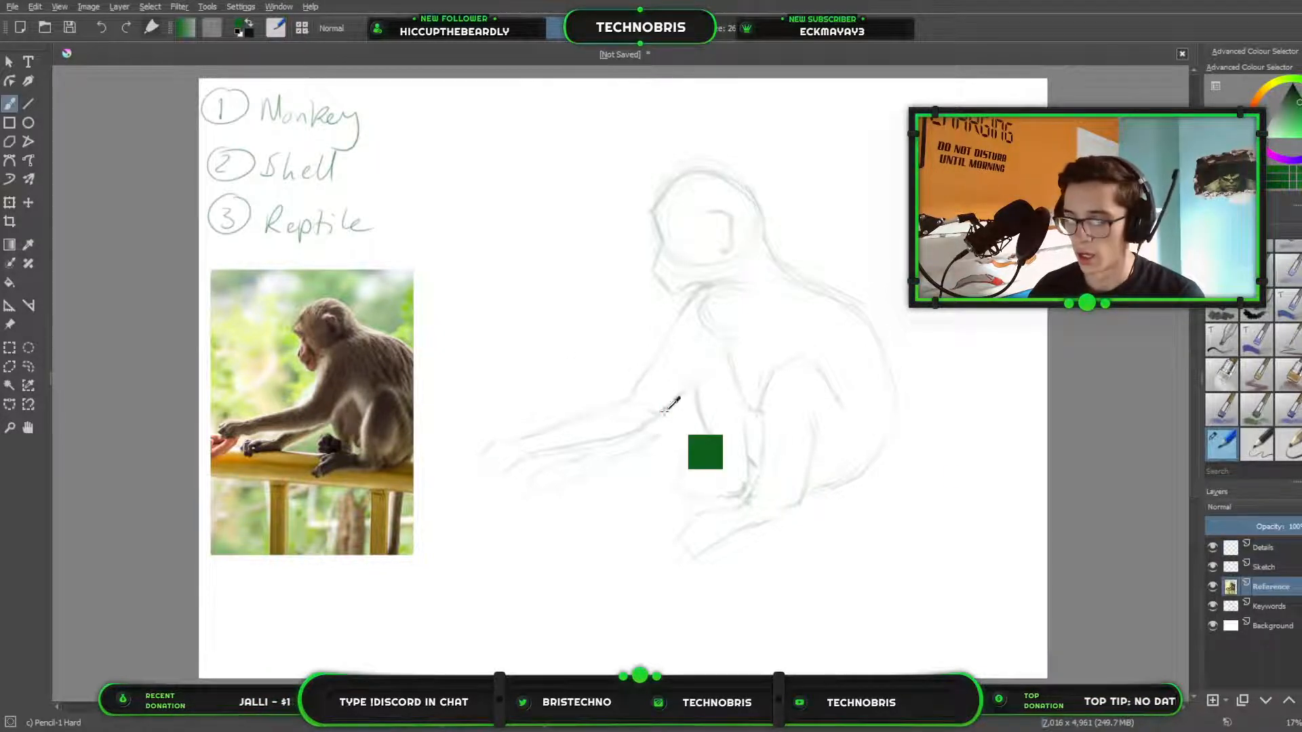
{"action": "key", "text": "Insert"}
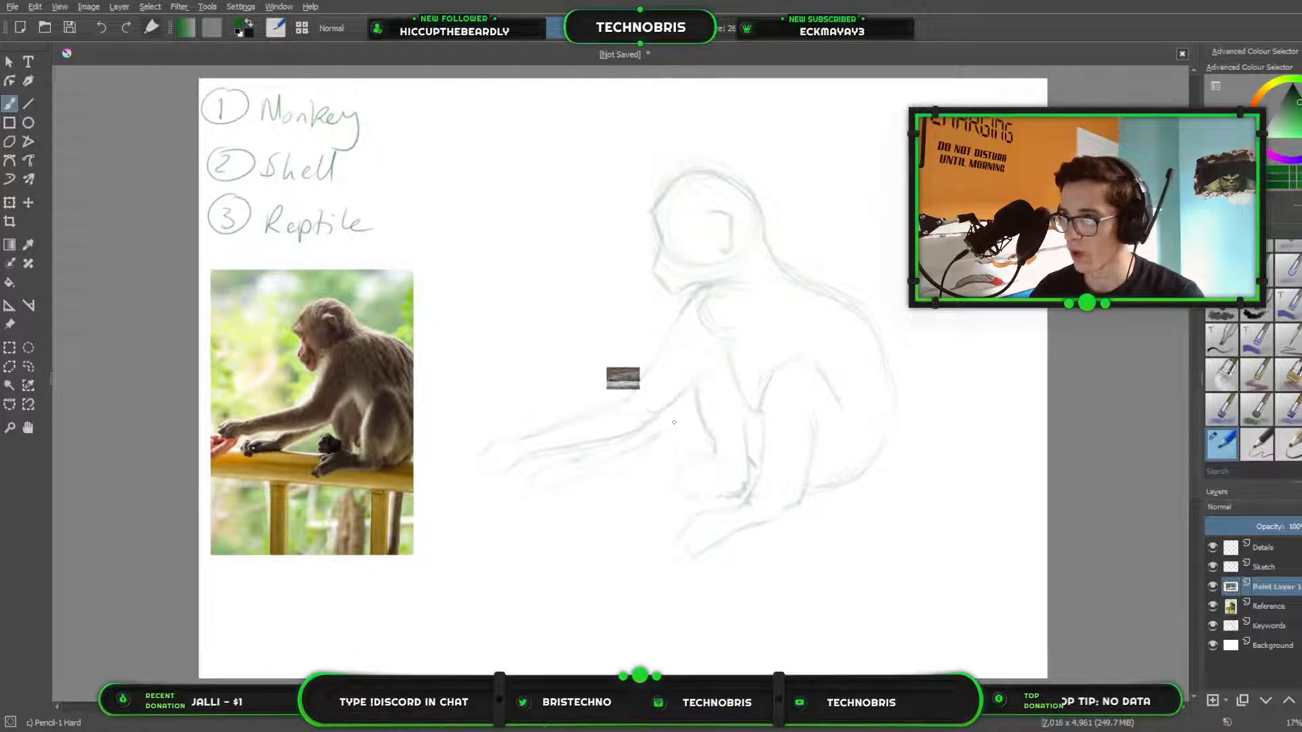
{"action": "left_click", "coordinate": [9, 202]}
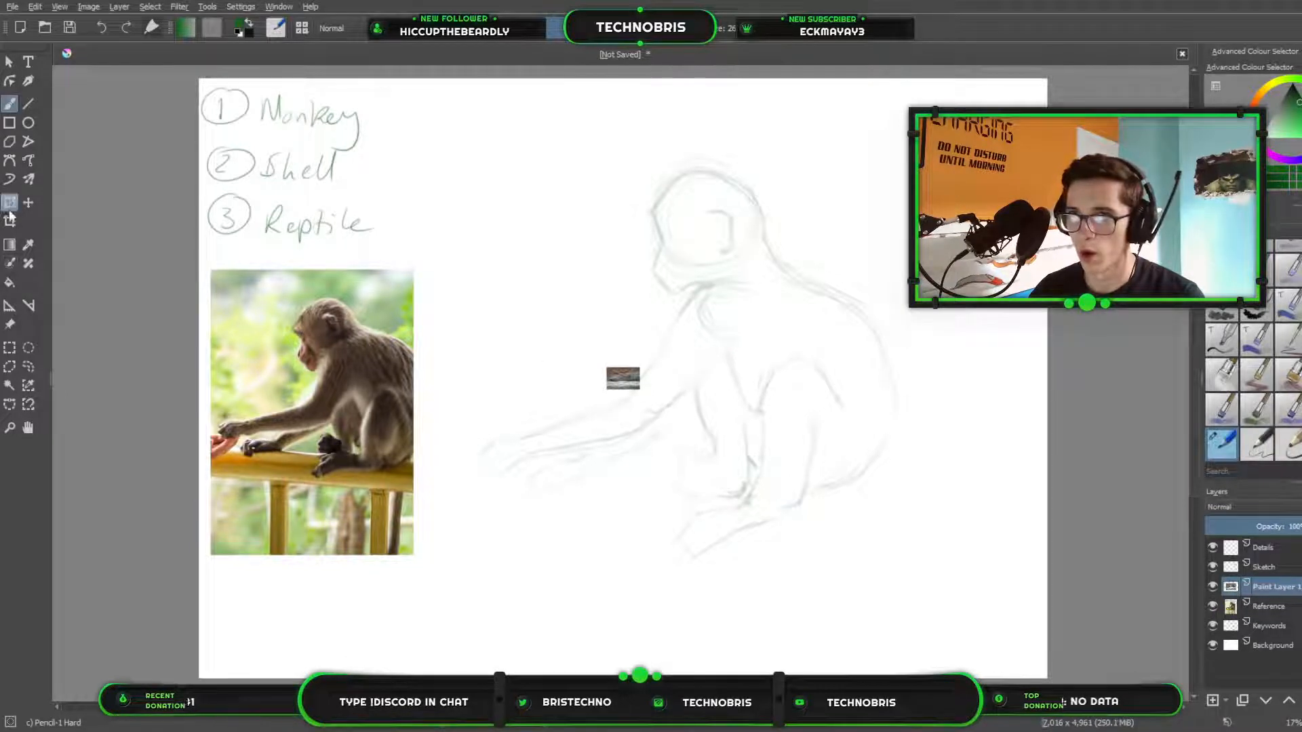
{"action": "left_click_drag", "start_coordinate": [642, 365], "coordinate": [949, 150]}
{"action": "left_click_drag", "start_coordinate": [950, 261], "coordinate": [613, 559]}
{"action": "key", "text": "ctrl+z"}
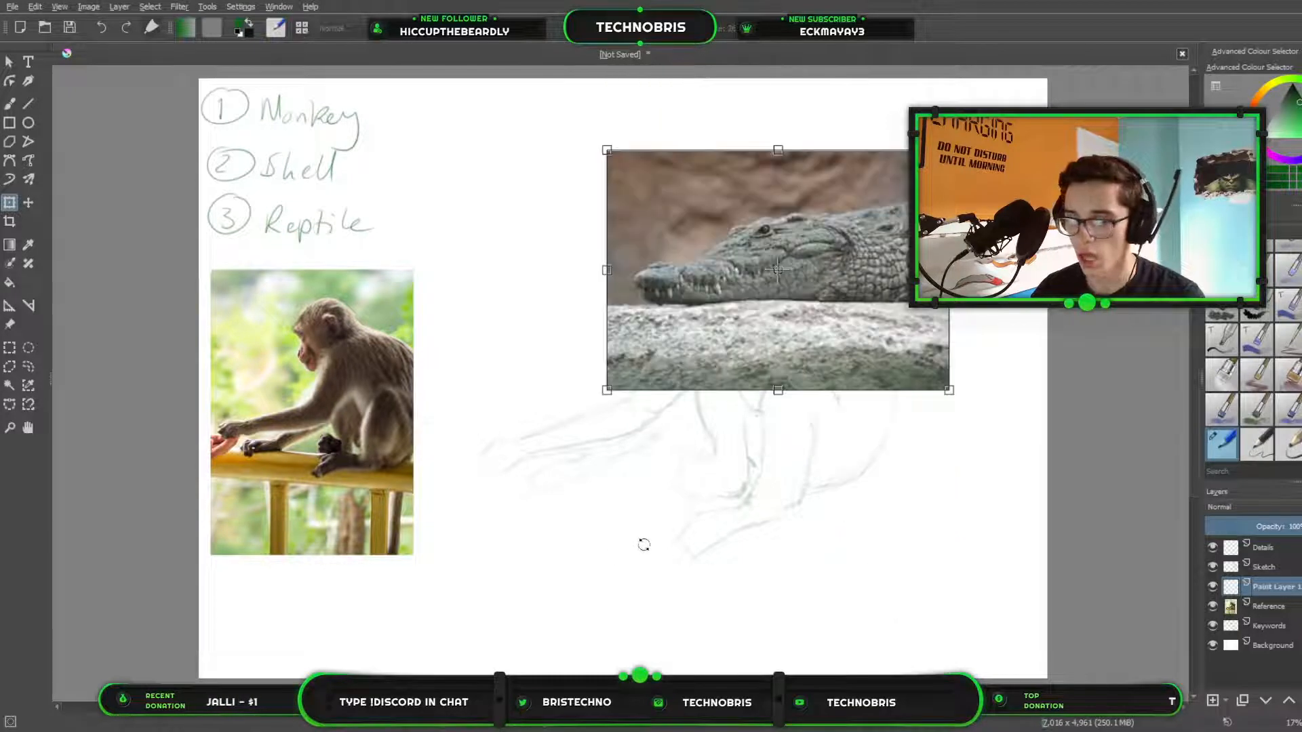
Move the crocodile photo directly beneath the monkey photo, shrink it to fit the page's lower corner, and apply the transform.
{"action": "left_click_drag", "start_coordinate": [883, 251], "coordinate": [464, 588]}
{"action": "left_click_drag", "start_coordinate": [189, 486], "coordinate": [251, 538]}
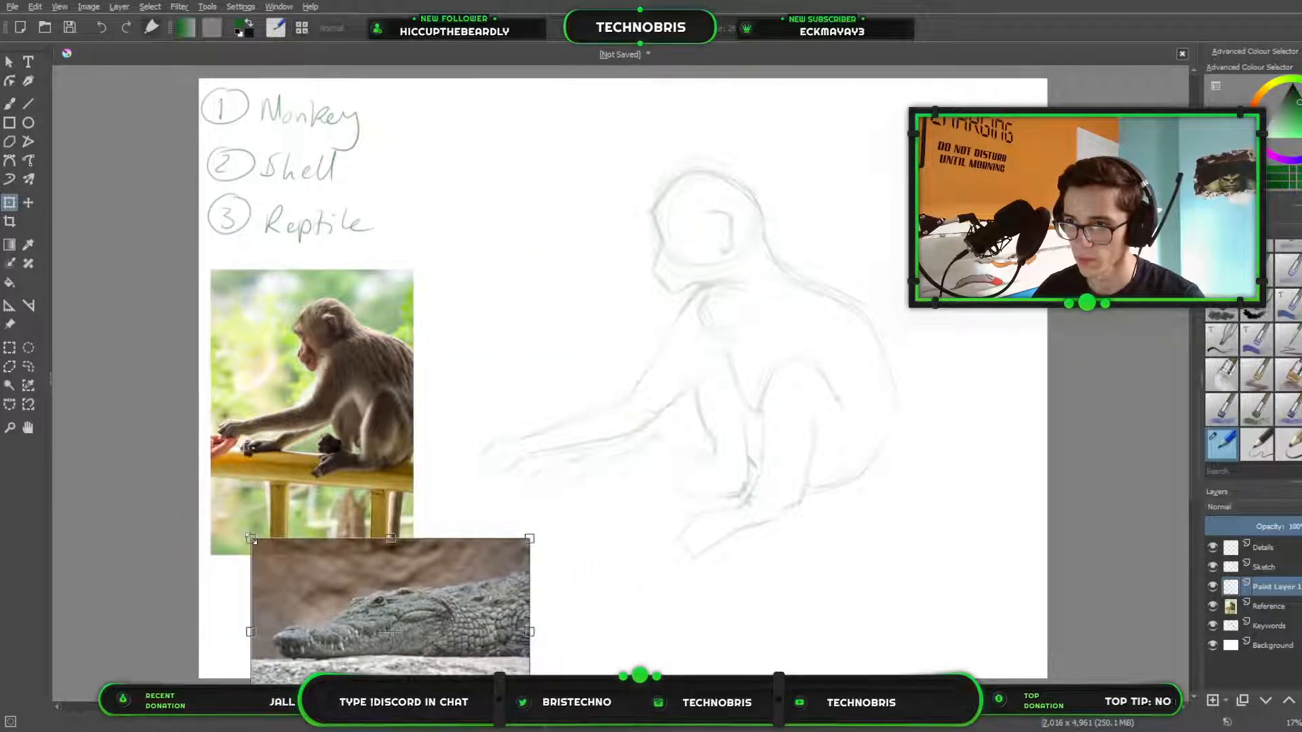
{"action": "key", "text": "ctrl+z"}
{"action": "left_click_drag", "start_coordinate": [188, 487], "coordinate": [236, 519]}
{"action": "left_click_drag", "start_coordinate": [430, 579], "coordinate": [401, 528]}
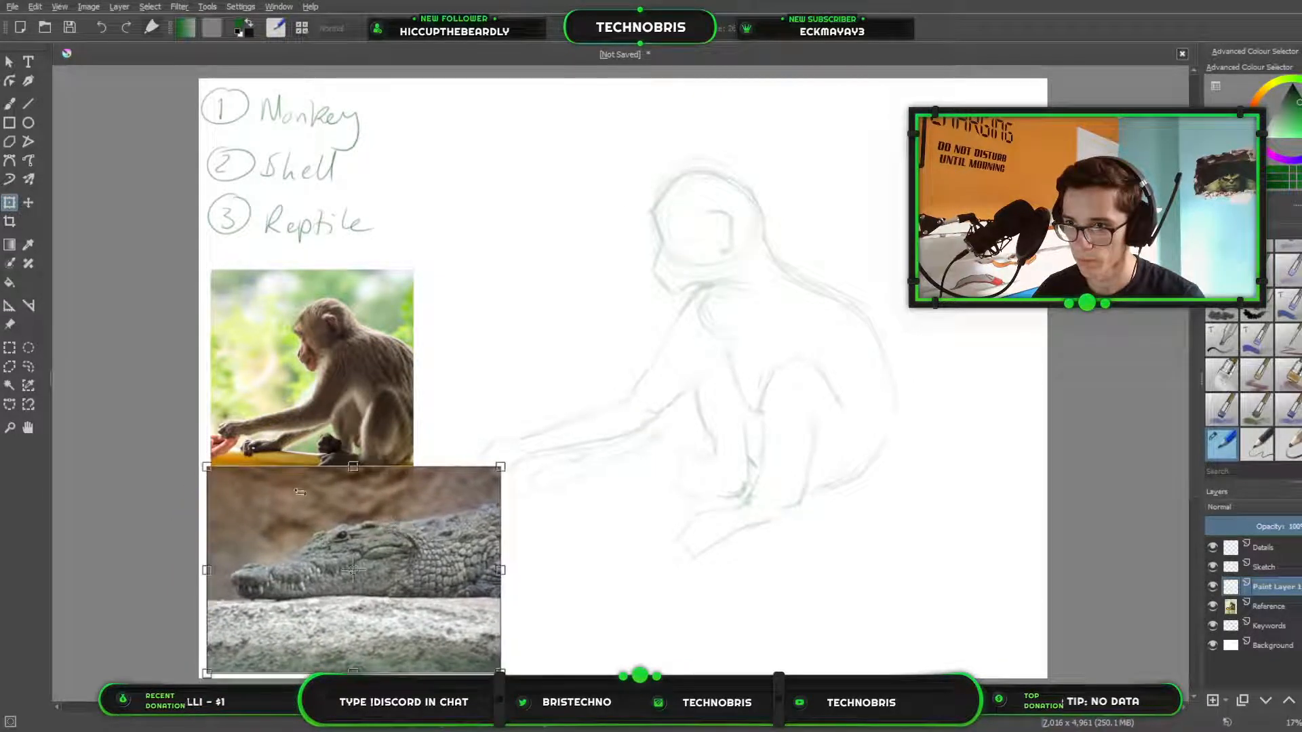
{"action": "left_click_drag", "start_coordinate": [219, 467], "coordinate": [238, 481]}
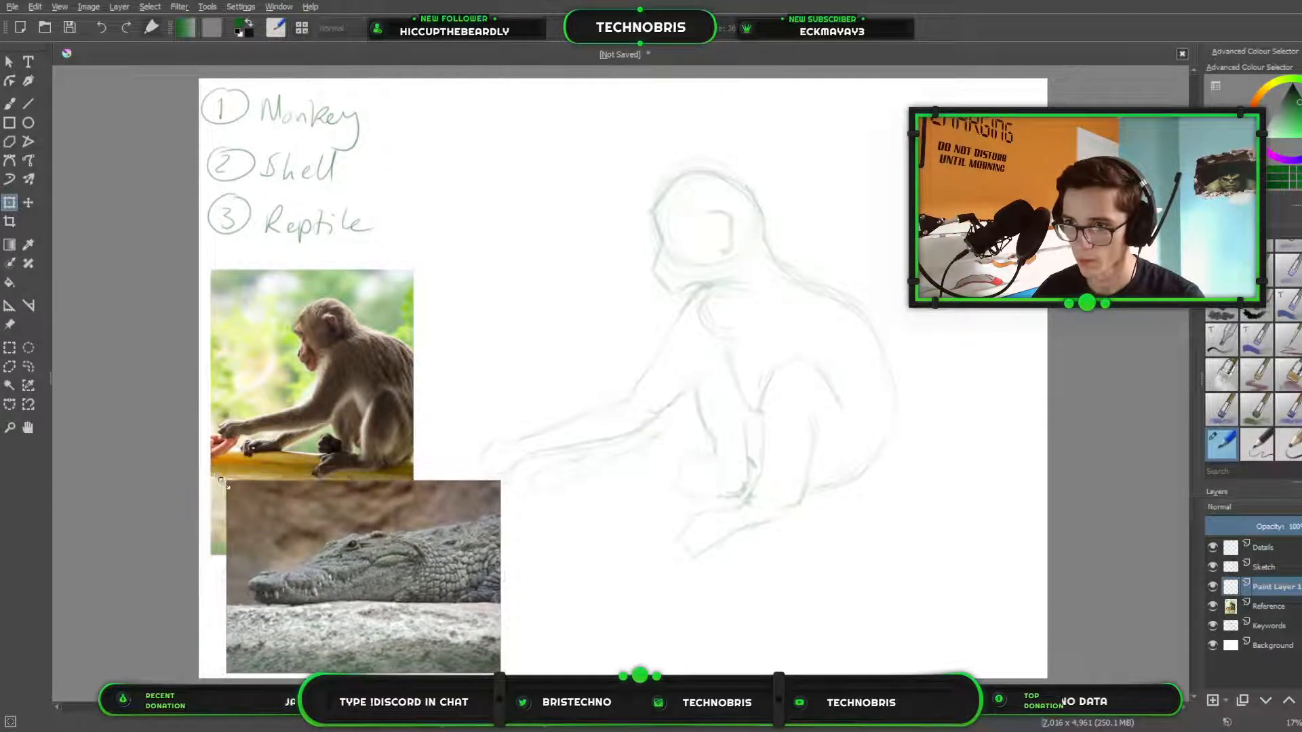
{"action": "left_click_drag", "start_coordinate": [423, 548], "coordinate": [399, 543]}
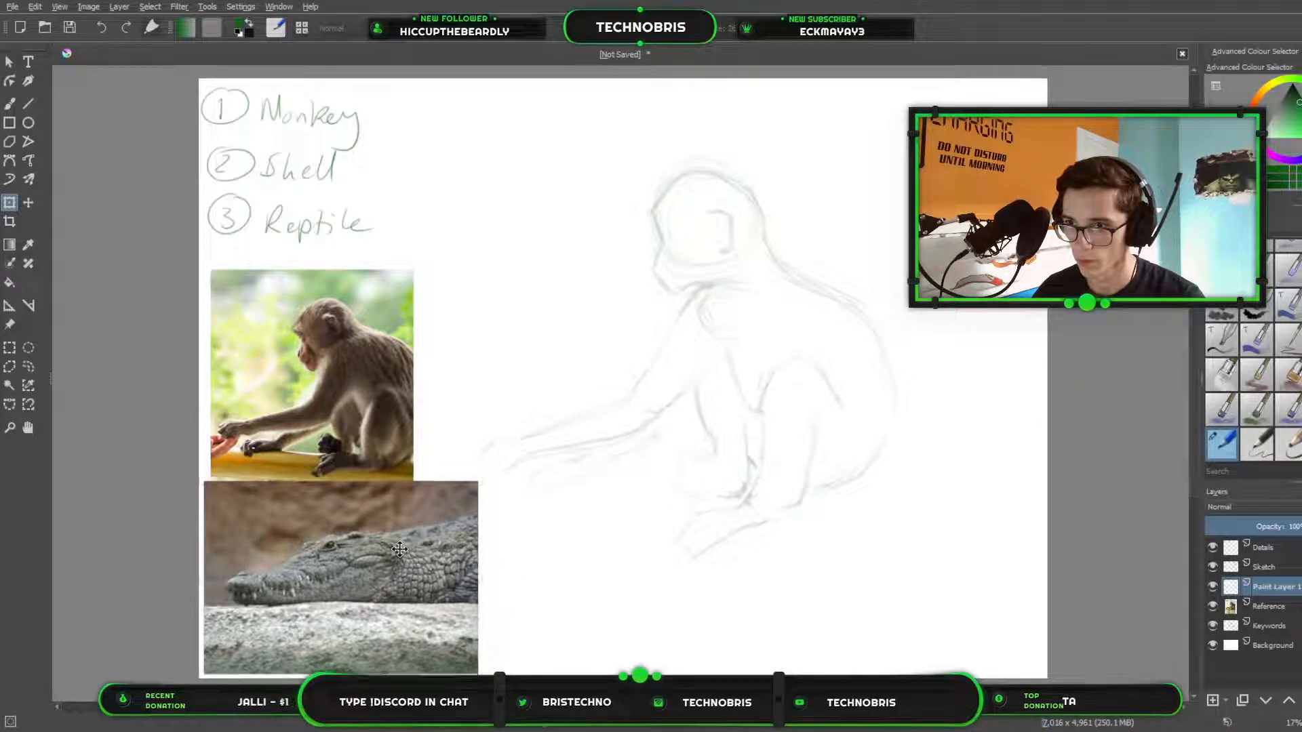
{"action": "key", "text": "Return"}
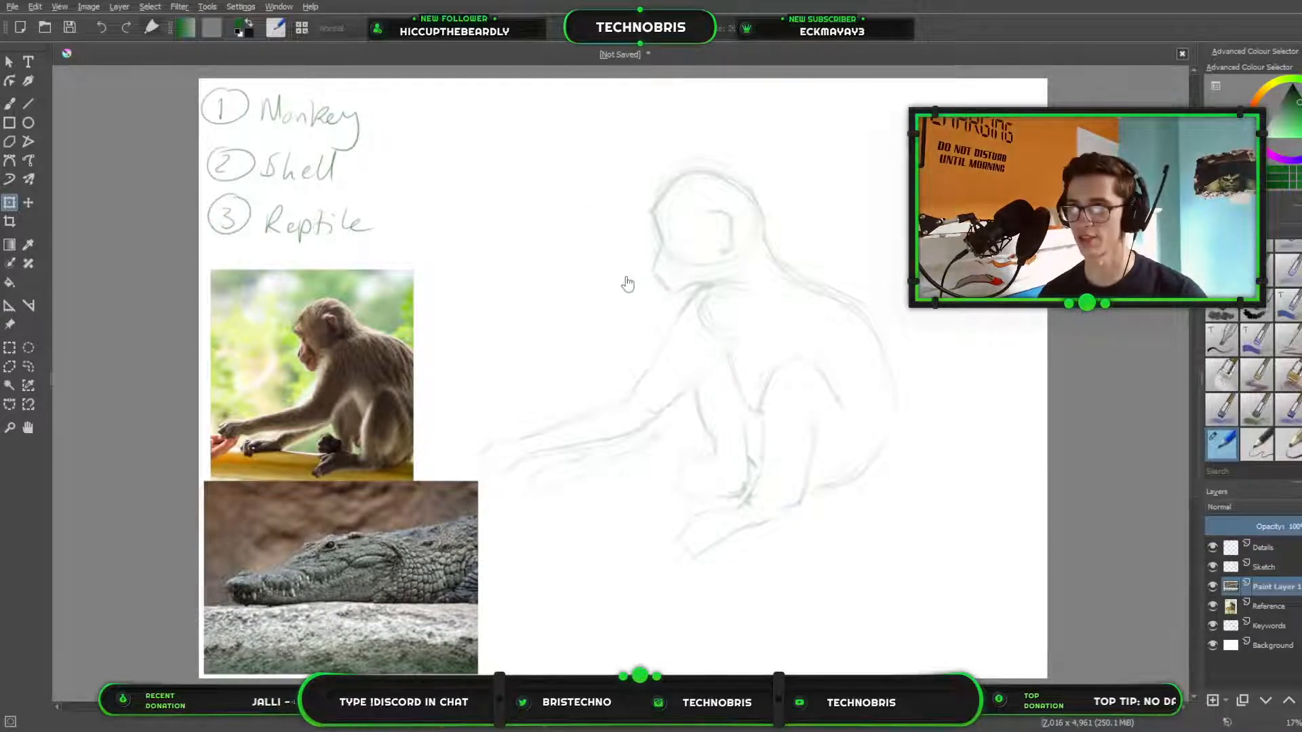
{"action": "left_click", "coordinate": [8, 105]}
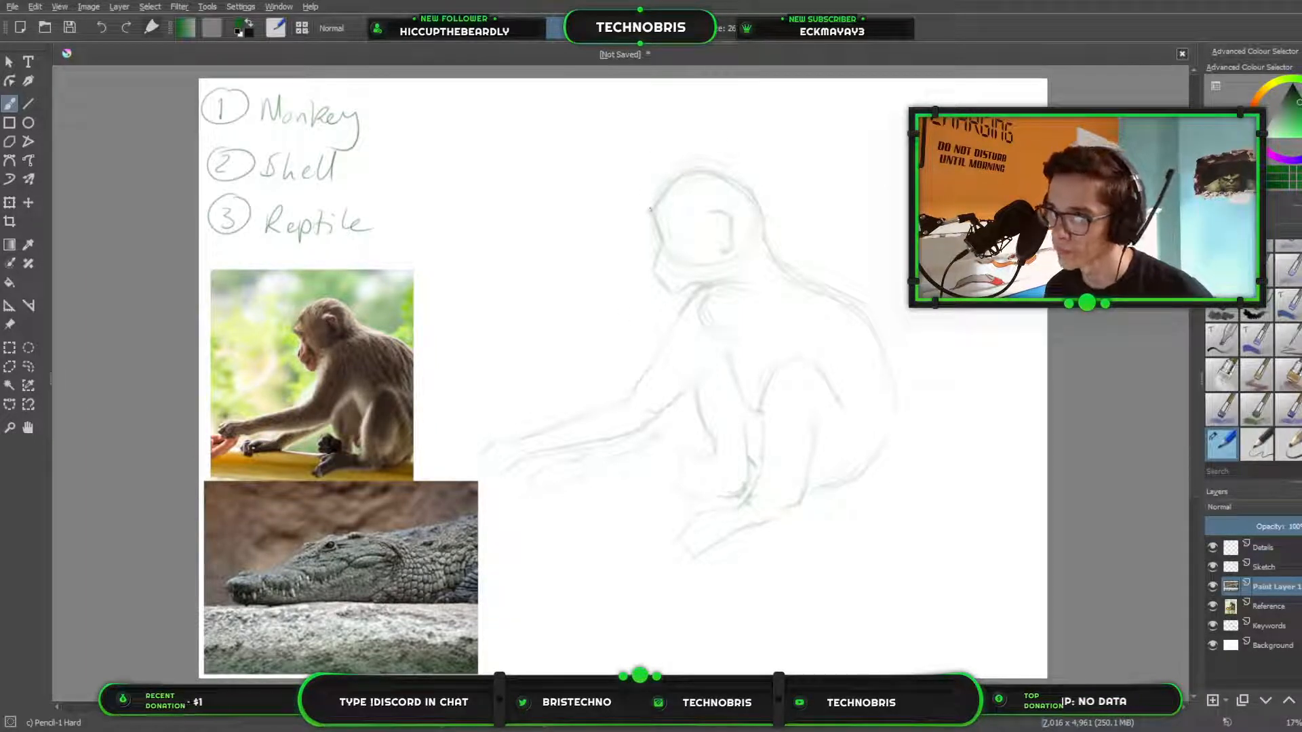
{"action": "left_click_drag", "start_coordinate": [652, 210], "coordinate": [666, 192]}
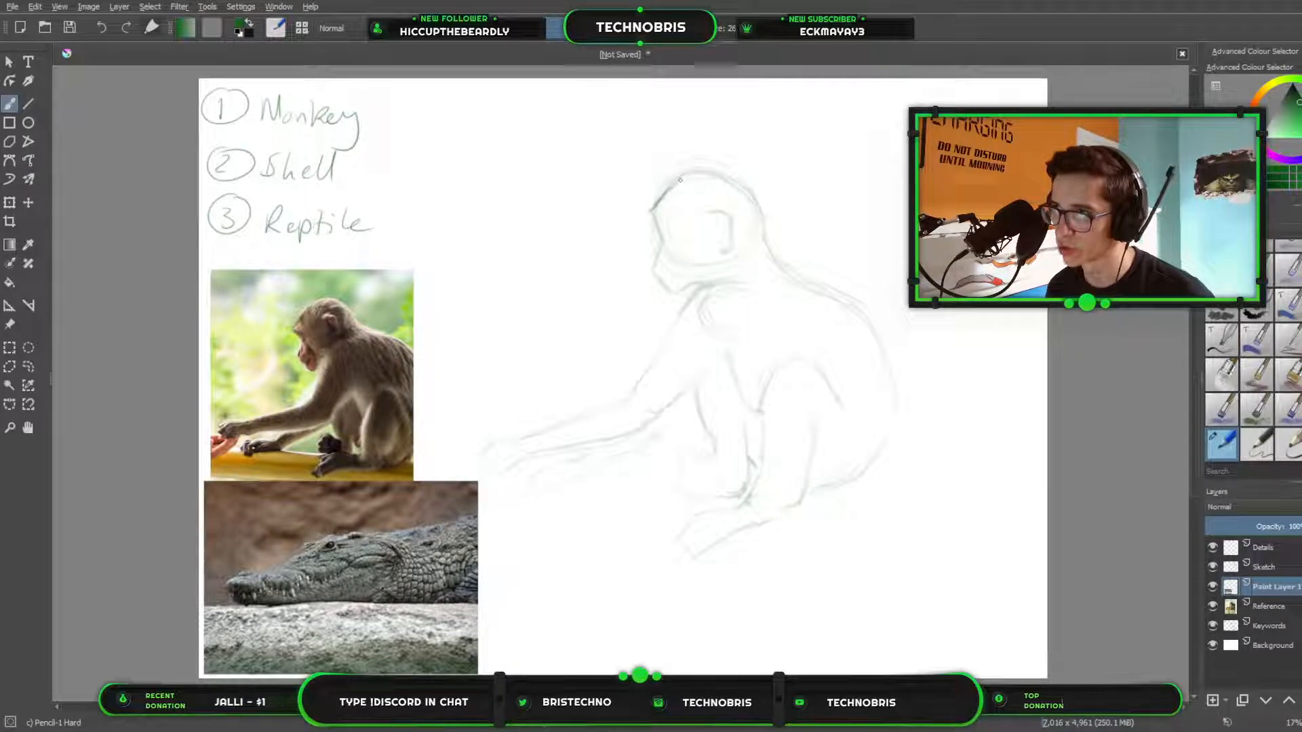
{"action": "left_click_drag", "start_coordinate": [665, 192], "coordinate": [724, 170]}
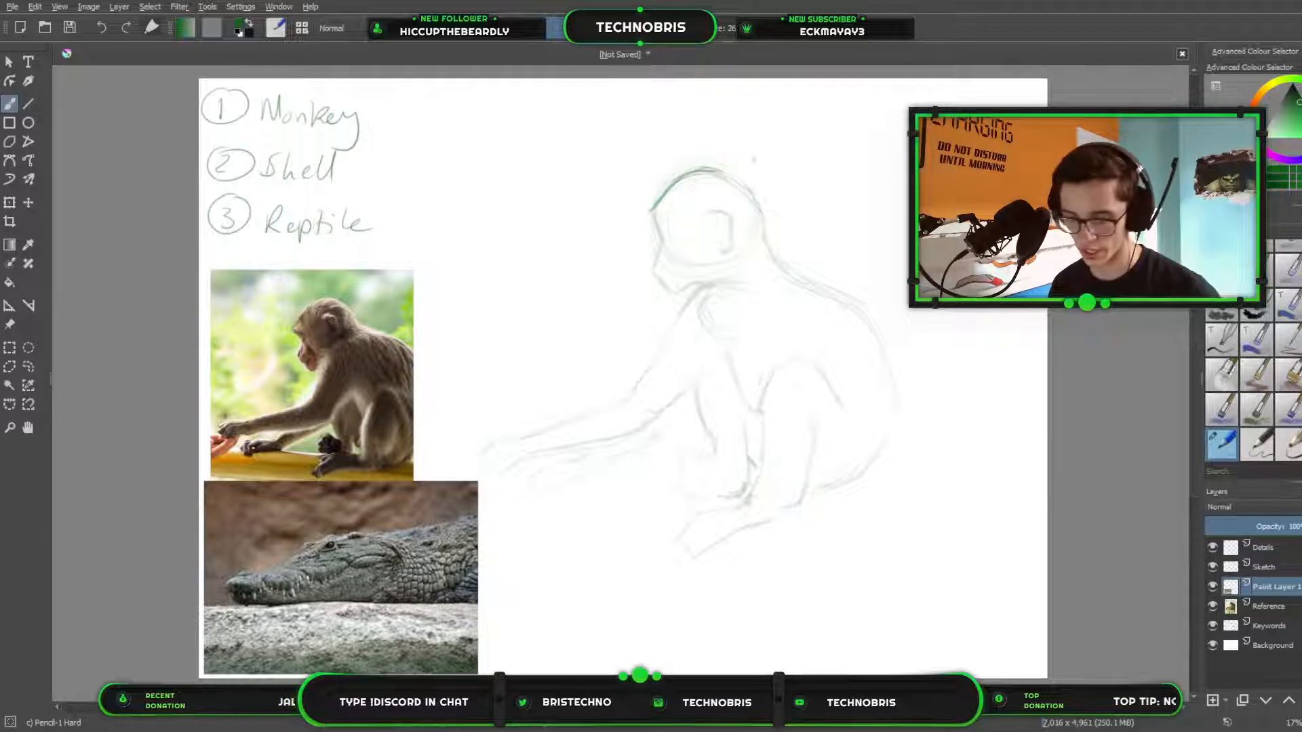
{"action": "key", "text": "e"}
{"action": "left_click_drag", "start_coordinate": [706, 188], "coordinate": [670, 196]}
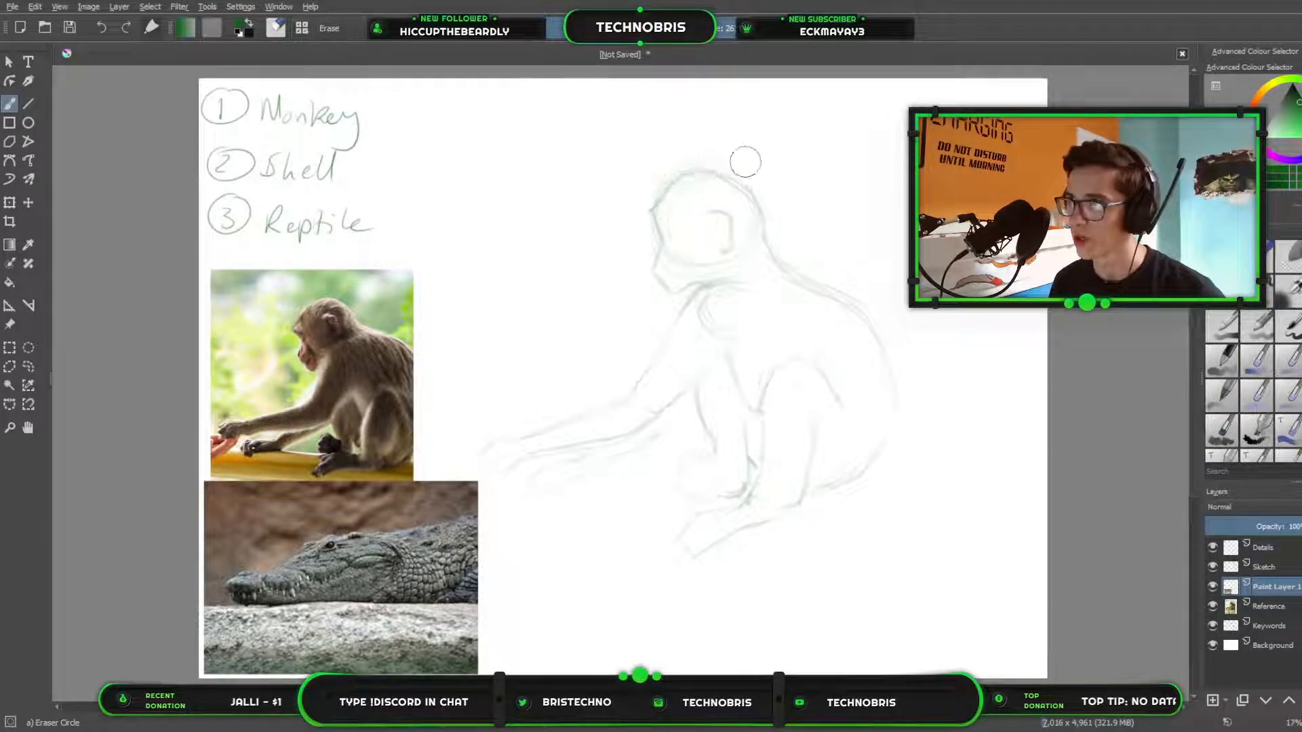
Trace the monkey's head in dark green pencil from the brow over the crown down to the back of the neck.
{"action": "scroll", "coordinate": [648, 180], "scroll_direction": "up", "scroll_amount": 3}
{"action": "scroll", "coordinate": [755, 247], "scroll_direction": "up", "scroll_amount": 3}
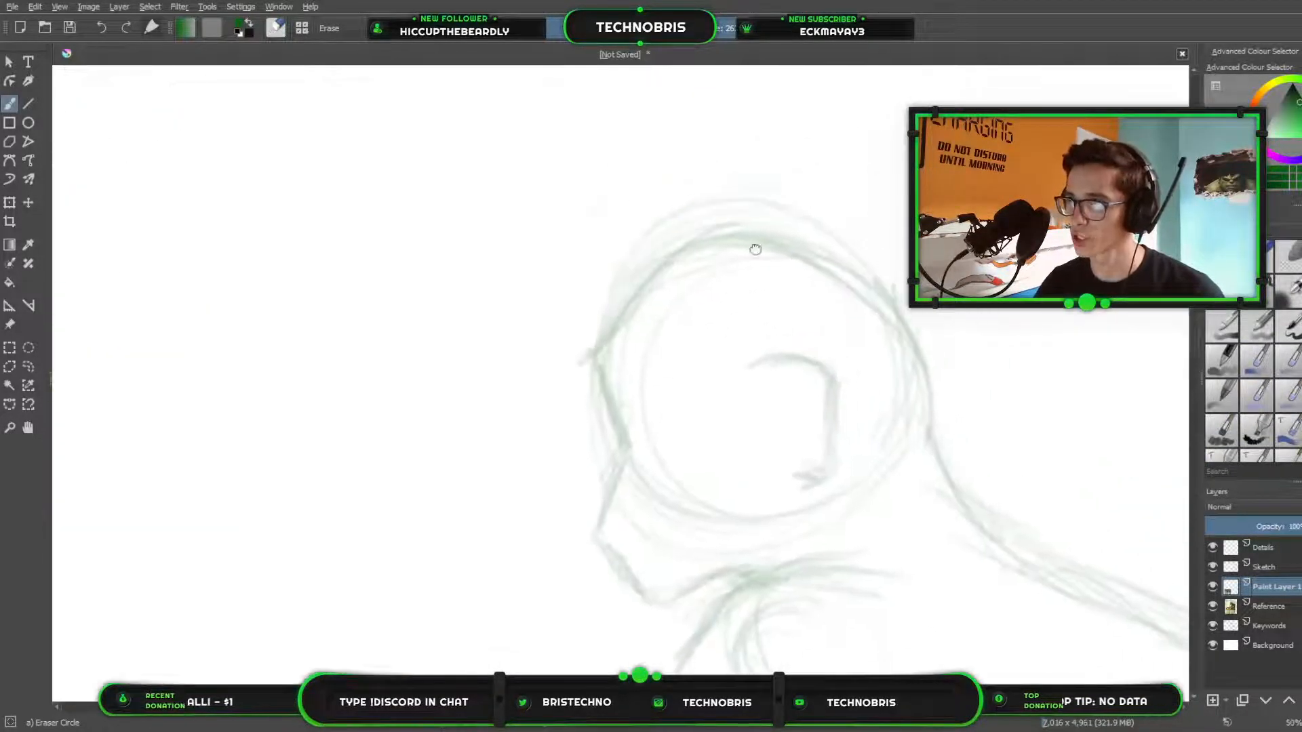
{"action": "key", "text": "e"}
{"action": "mouse_move", "coordinate": [553, 320]}
{"action": "left_mouse_down"}
{"action": "mouse_move", "coordinate": [622, 232]}
{"action": "mouse_move", "coordinate": [590, 269]}
{"action": "mouse_move", "coordinate": [664, 214]}
{"action": "mouse_move", "coordinate": [616, 240]}
{"action": "mouse_move", "coordinate": [702, 214]}
{"action": "mouse_move", "coordinate": [645, 225]}
{"action": "mouse_move", "coordinate": [760, 222]}
{"action": "mouse_move", "coordinate": [781, 192]}
{"action": "mouse_move", "coordinate": [800, 208]}
{"action": "mouse_move", "coordinate": [800, 239]}
{"action": "mouse_move", "coordinate": [781, 233]}
{"action": "mouse_move", "coordinate": [816, 263]}
{"action": "mouse_move", "coordinate": [780, 232]}
{"action": "mouse_move", "coordinate": [848, 279]}
{"action": "mouse_move", "coordinate": [794, 260]}
{"action": "mouse_move", "coordinate": [844, 286]}
{"action": "mouse_move", "coordinate": [817, 260]}
{"action": "mouse_move", "coordinate": [847, 287]}
{"action": "left_mouse_up"}
{"action": "left_click_drag", "start_coordinate": [819, 257], "coordinate": [868, 321]}
{"action": "left_click_drag", "start_coordinate": [847, 278], "coordinate": [881, 407]}
{"action": "left_click_drag", "start_coordinate": [876, 352], "coordinate": [882, 410]}
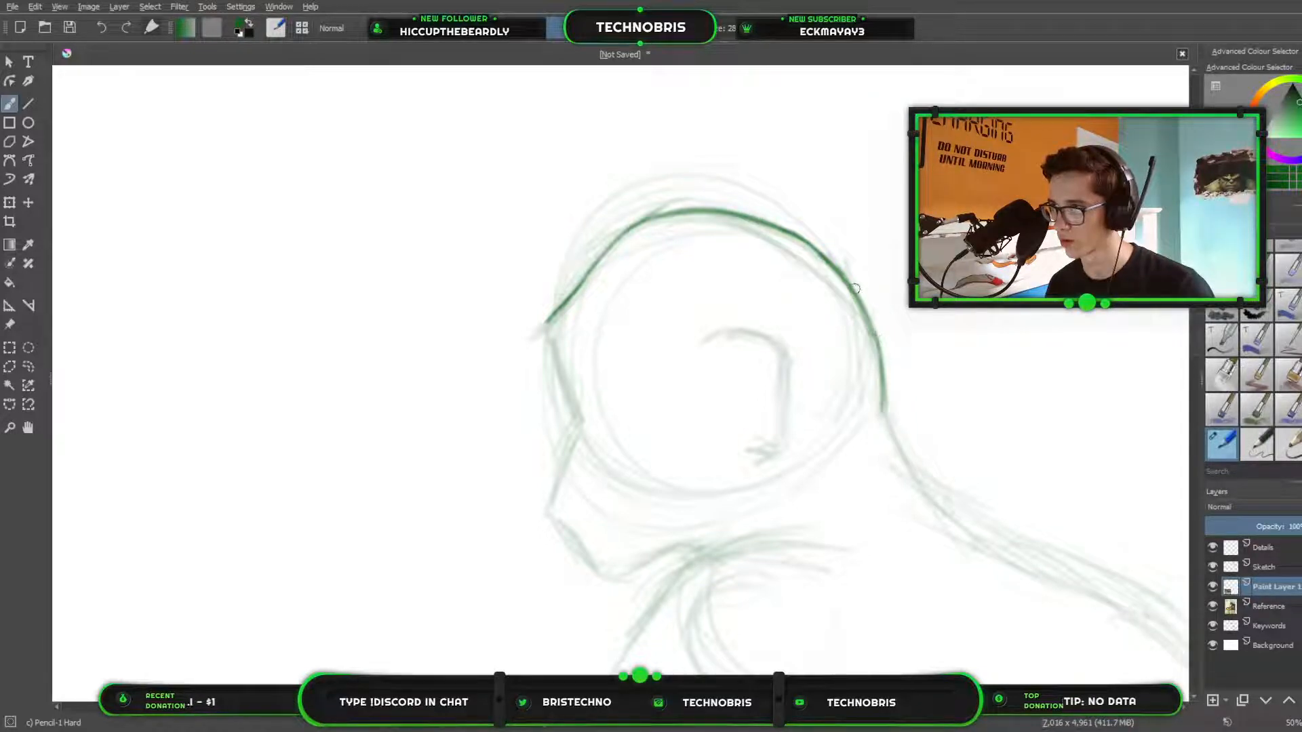
Try a dark line from the brow down to the bridge of the nose, and erase it.
{"action": "mouse_move", "coordinate": [553, 317]}
{"action": "left_mouse_down"}
{"action": "mouse_move", "coordinate": [543, 326]}
{"action": "mouse_move", "coordinate": [581, 419]}
{"action": "left_mouse_up"}
{"action": "left_click_drag", "start_coordinate": [544, 339], "coordinate": [581, 428]}
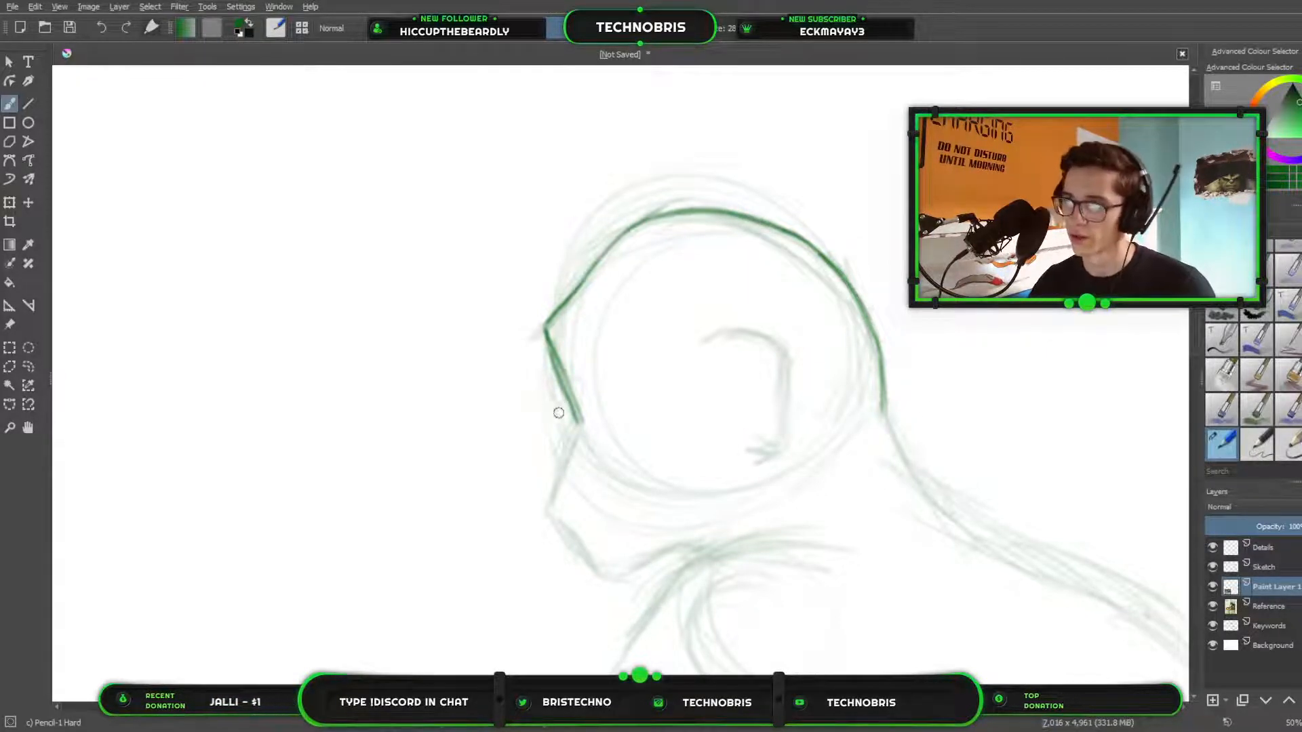
{"action": "scroll", "coordinate": [559, 413], "scroll_direction": "down", "scroll_amount": 3}
{"action": "left_click_drag", "start_coordinate": [401, 479], "coordinate": [497, 329]}
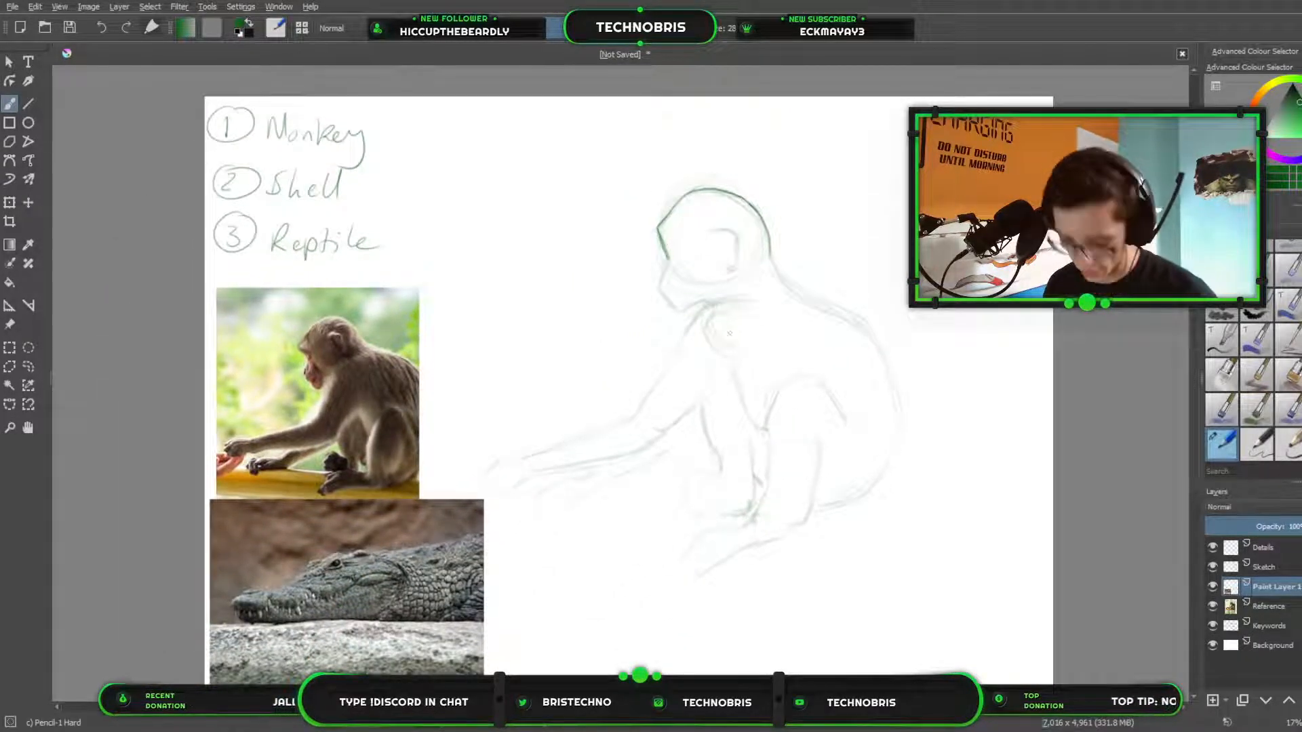
{"action": "key", "text": "e"}
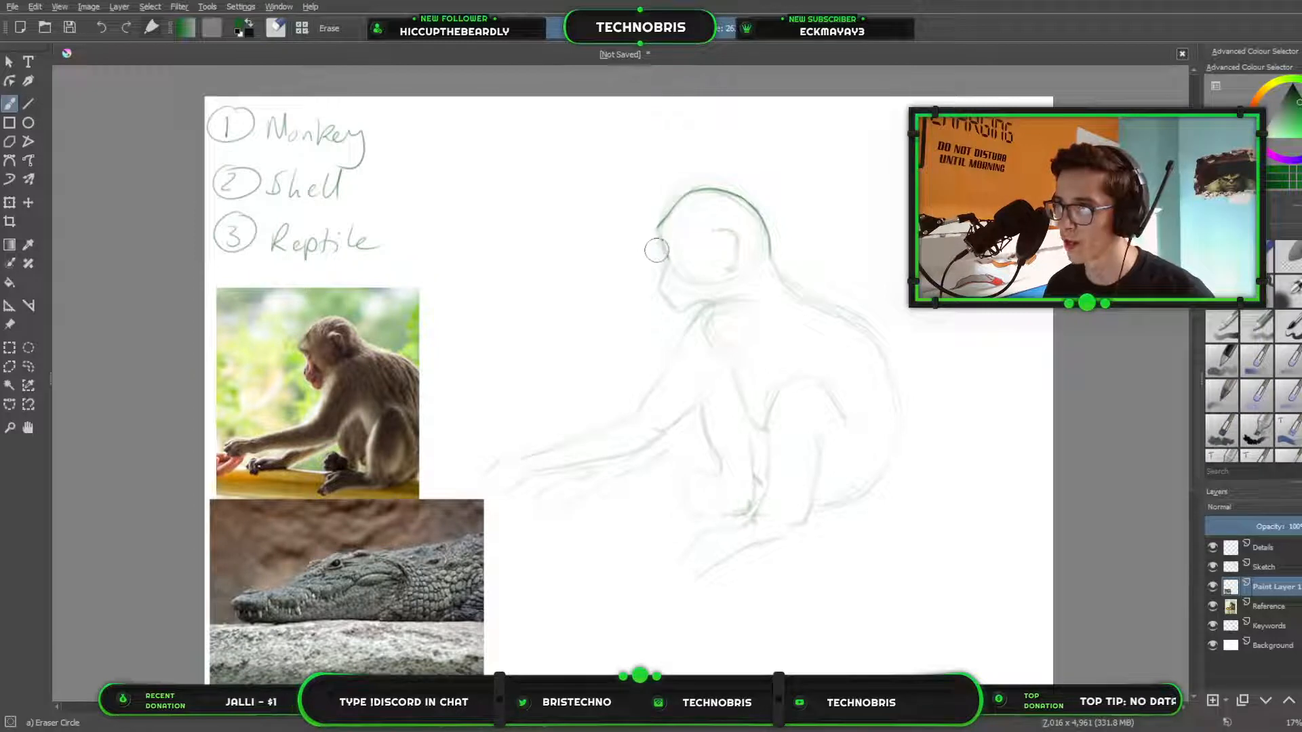
{"action": "key", "text": "slash"}
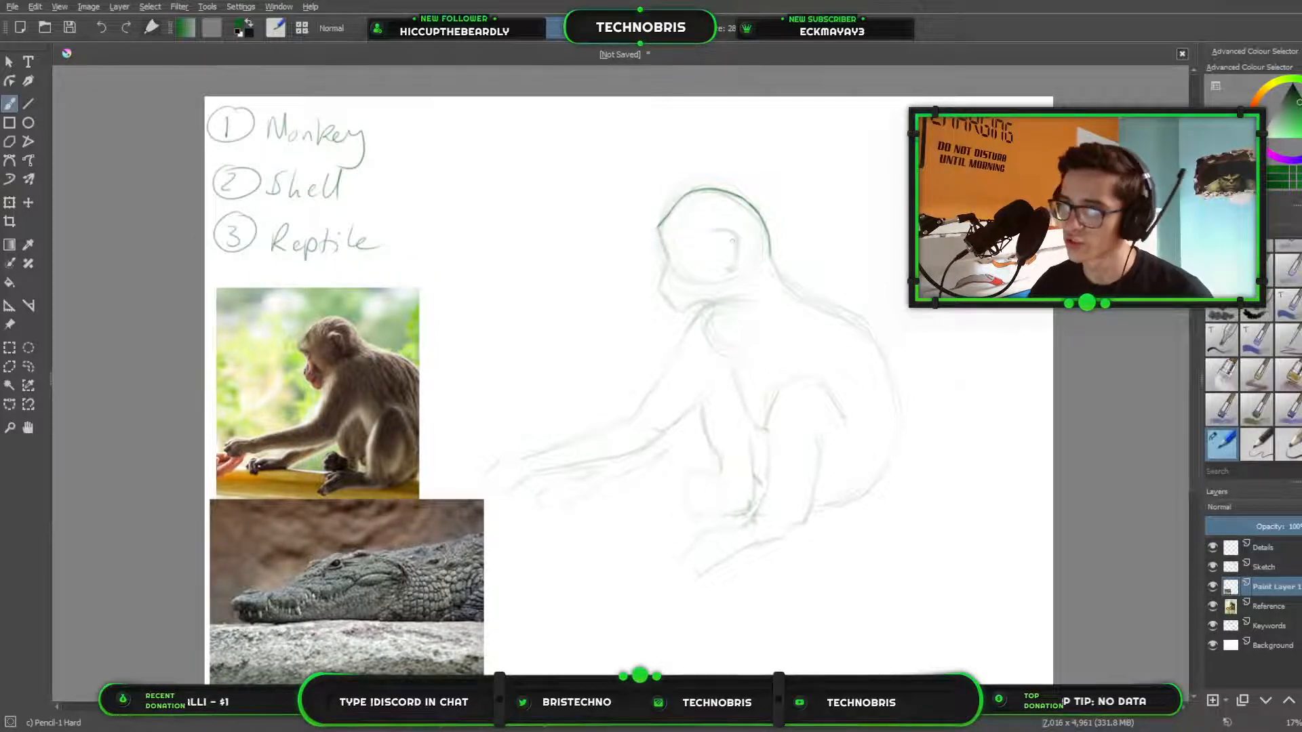
Switch to the canvas-only view and draw the brow line and the face profile down to the muzzle tip, adding a nostril.
{"action": "scroll", "coordinate": [732, 241], "scroll_direction": "up", "scroll_amount": 1}
{"action": "scroll", "coordinate": [615, 222], "scroll_direction": "up", "scroll_amount": 1}
{"action": "left_click_drag", "start_coordinate": [615, 222], "coordinate": [1084, 225]}
{"action": "scroll", "coordinate": [890, 269], "scroll_direction": "up", "scroll_amount": 1}
{"action": "scroll", "coordinate": [1017, 228], "scroll_direction": "down", "scroll_amount": 1}
{"action": "key", "text": "Tab"}
{"action": "scroll", "coordinate": [967, 291], "scroll_direction": "up", "scroll_amount": 1}
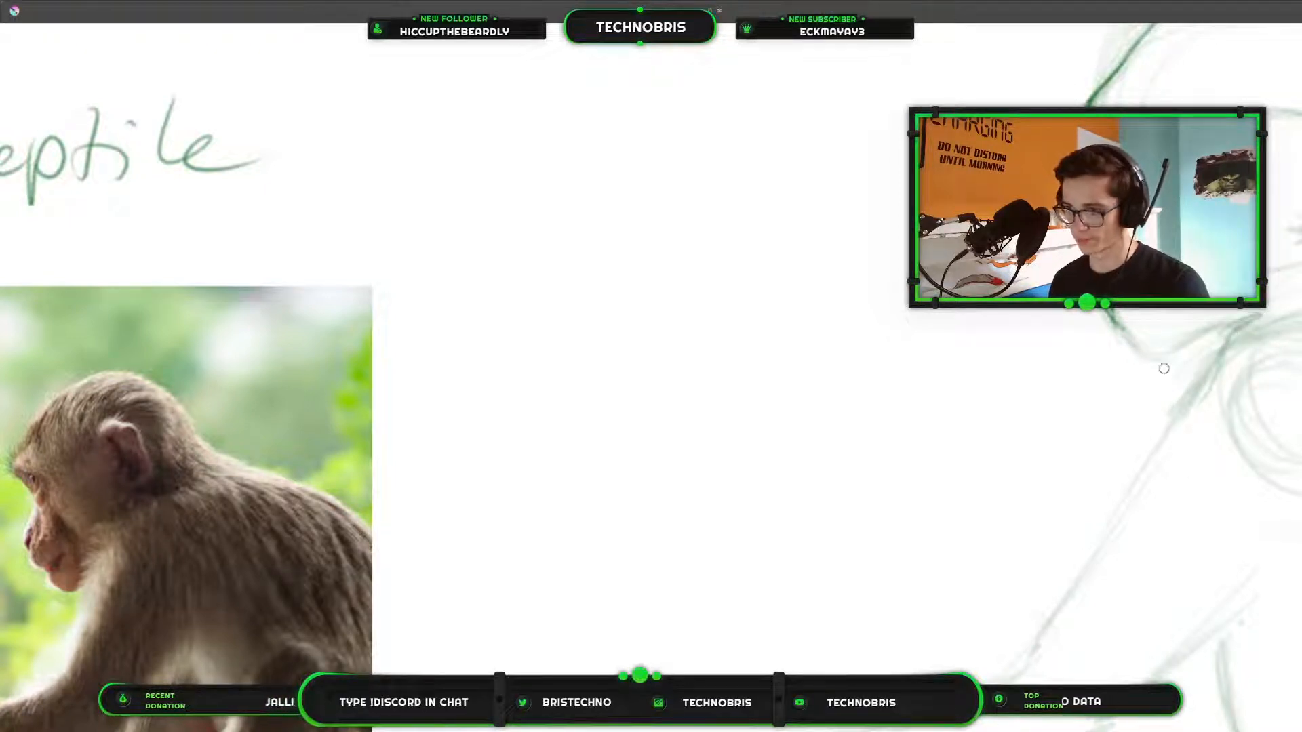
{"action": "key", "text": "e"}
{"action": "key", "text": "e"}
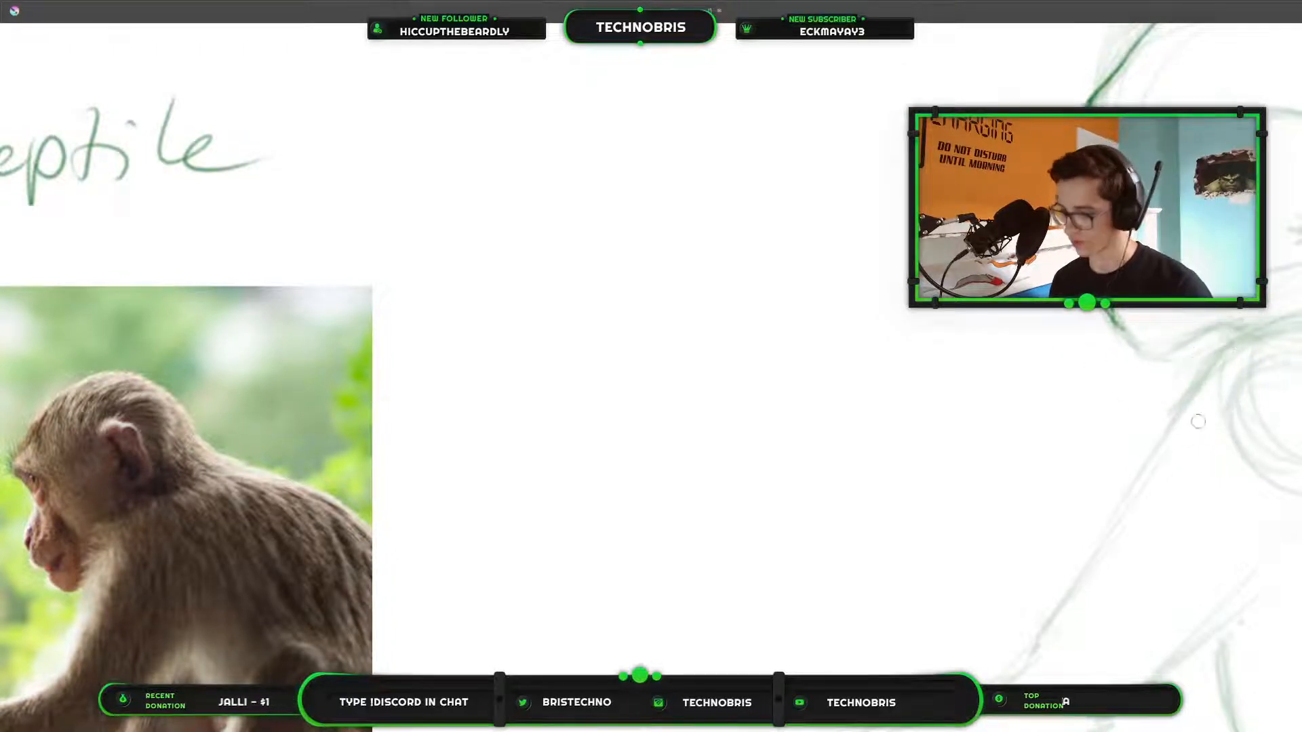
{"action": "key", "text": "e"}
{"action": "key", "text": "e"}
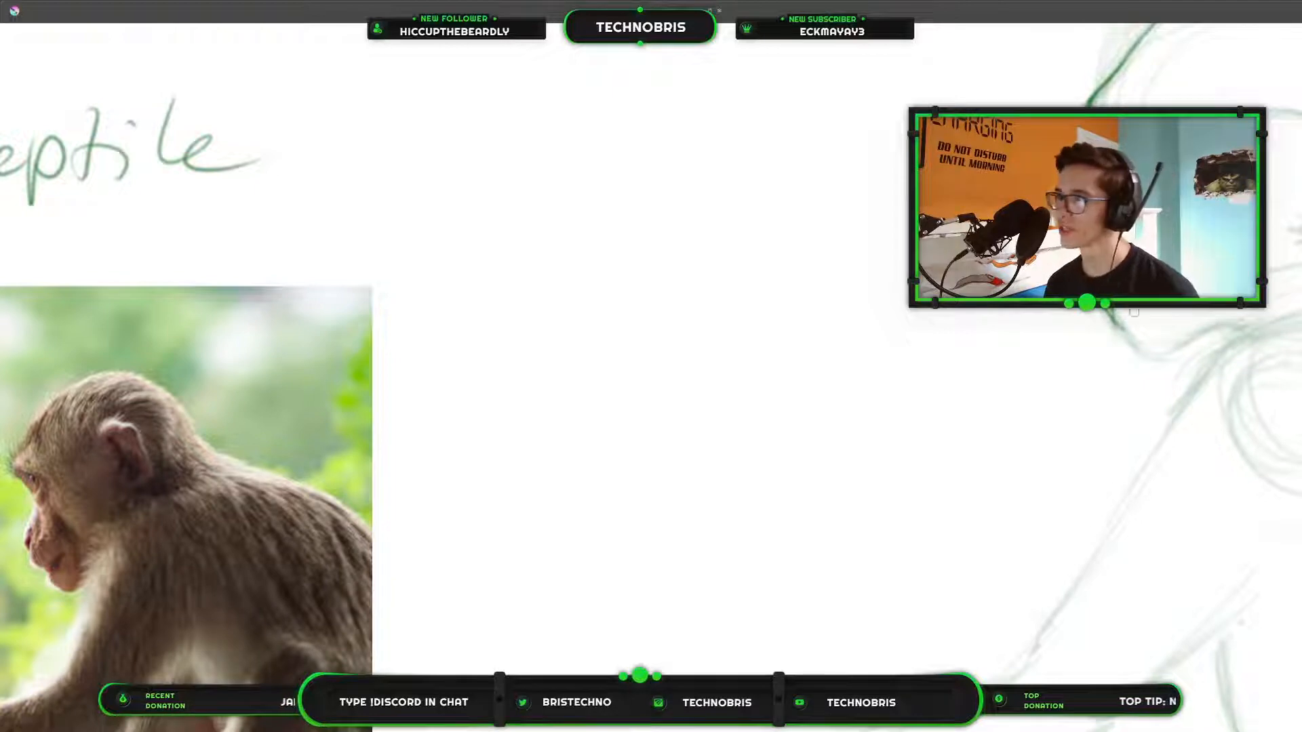
{"action": "left_click_drag", "start_coordinate": [1117, 328], "coordinate": [1137, 337]}
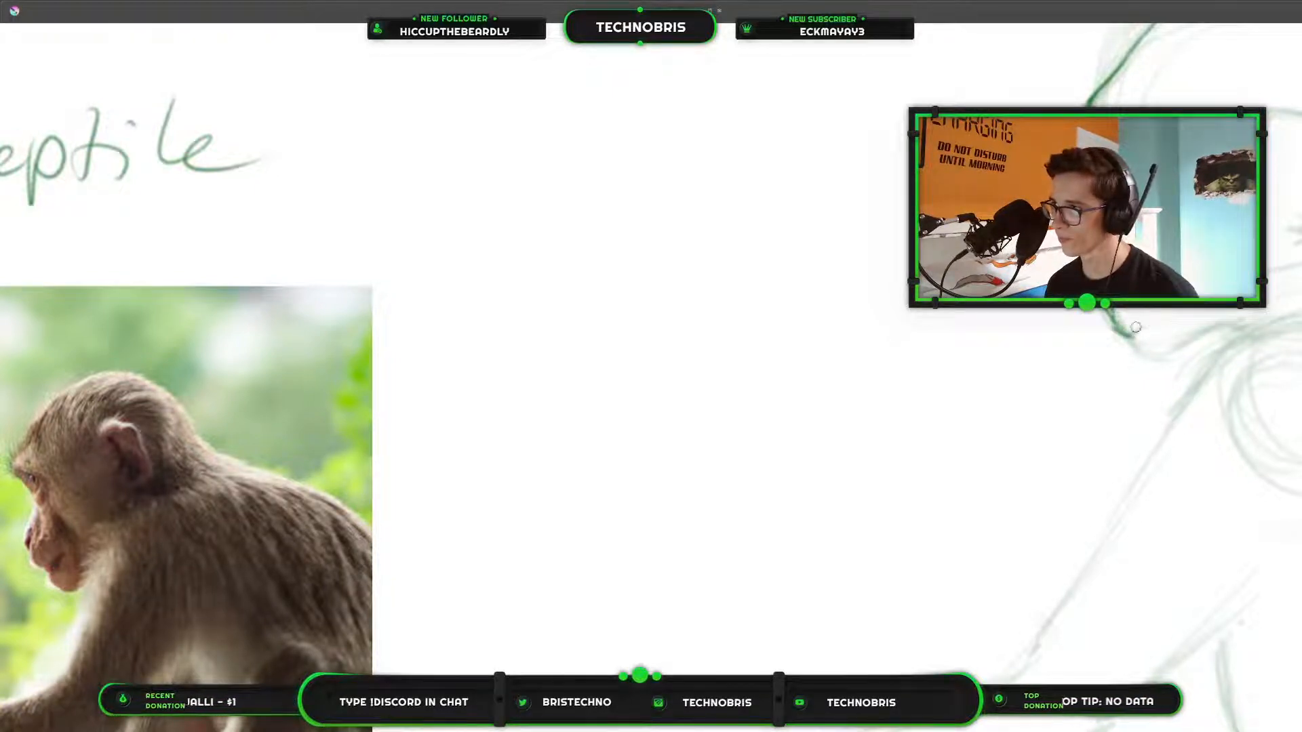
Draw the mouth line rising back from the muzzle tip, with small pointed crocodile-like teeth along it.
{"action": "scroll", "coordinate": [843, 342], "scroll_direction": "down", "scroll_amount": 2}
{"action": "left_click_drag", "start_coordinate": [782, 334], "coordinate": [667, 120]}
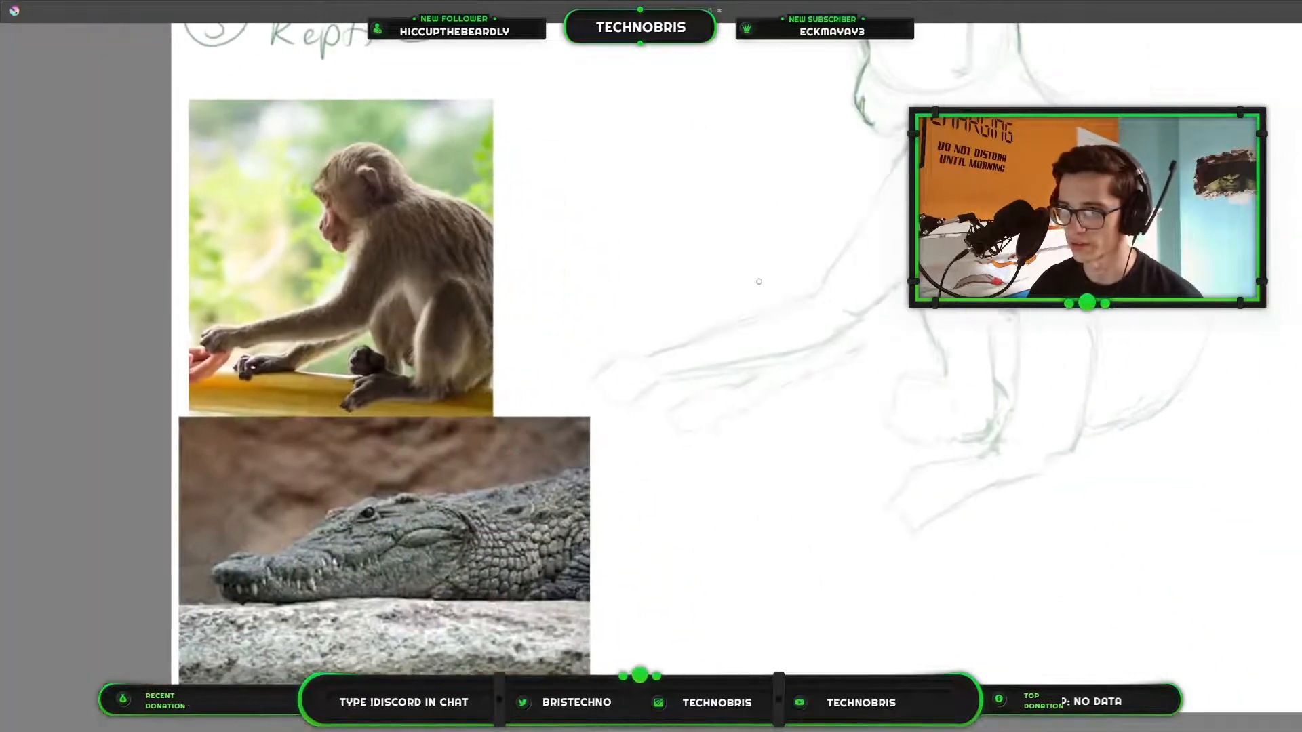
{"action": "mouse_move", "coordinate": [904, 293]}
{"action": "left_mouse_down"}
{"action": "mouse_move", "coordinate": [802, 369]}
{"action": "mouse_move", "coordinate": [722, 405]}
{"action": "left_mouse_up"}
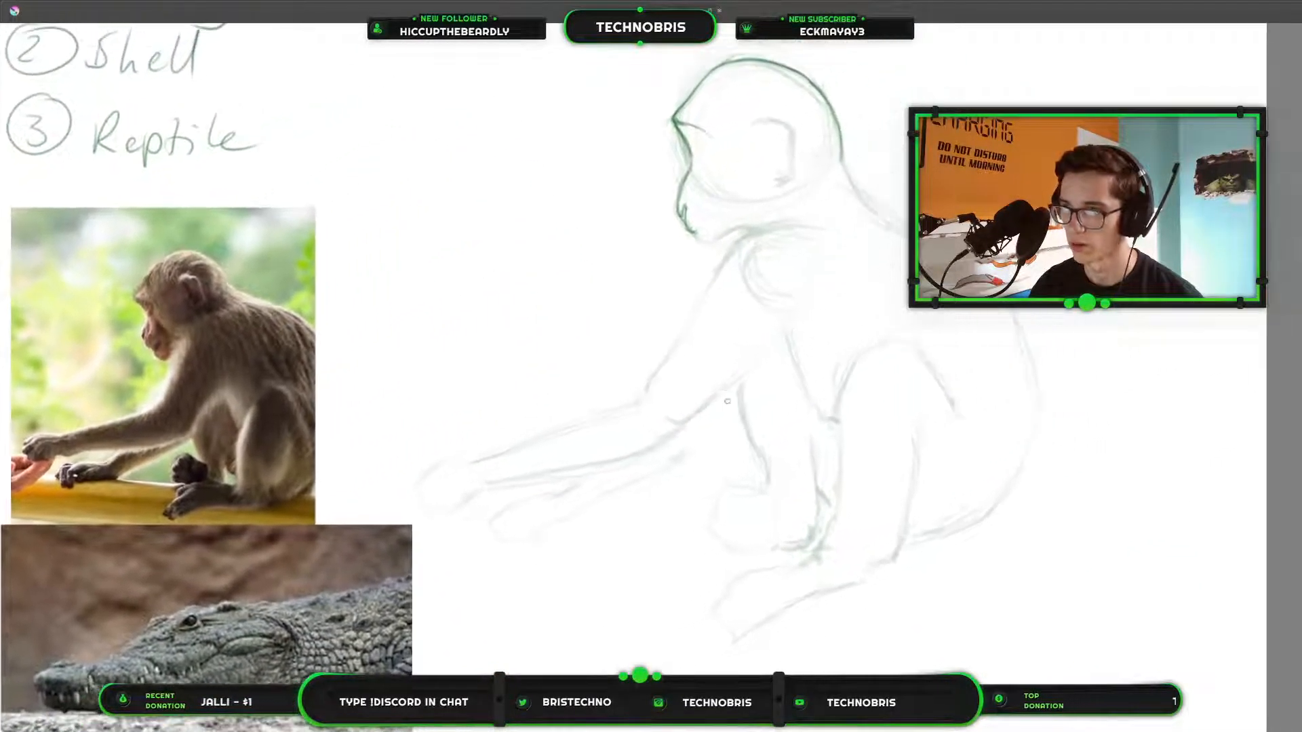
{"action": "scroll", "coordinate": [742, 189], "scroll_direction": "up", "scroll_amount": 3}
{"action": "mouse_move", "coordinate": [703, 253]}
{"action": "left_mouse_down"}
{"action": "mouse_move", "coordinate": [783, 245]}
{"action": "mouse_move", "coordinate": [784, 186]}
{"action": "left_mouse_up"}
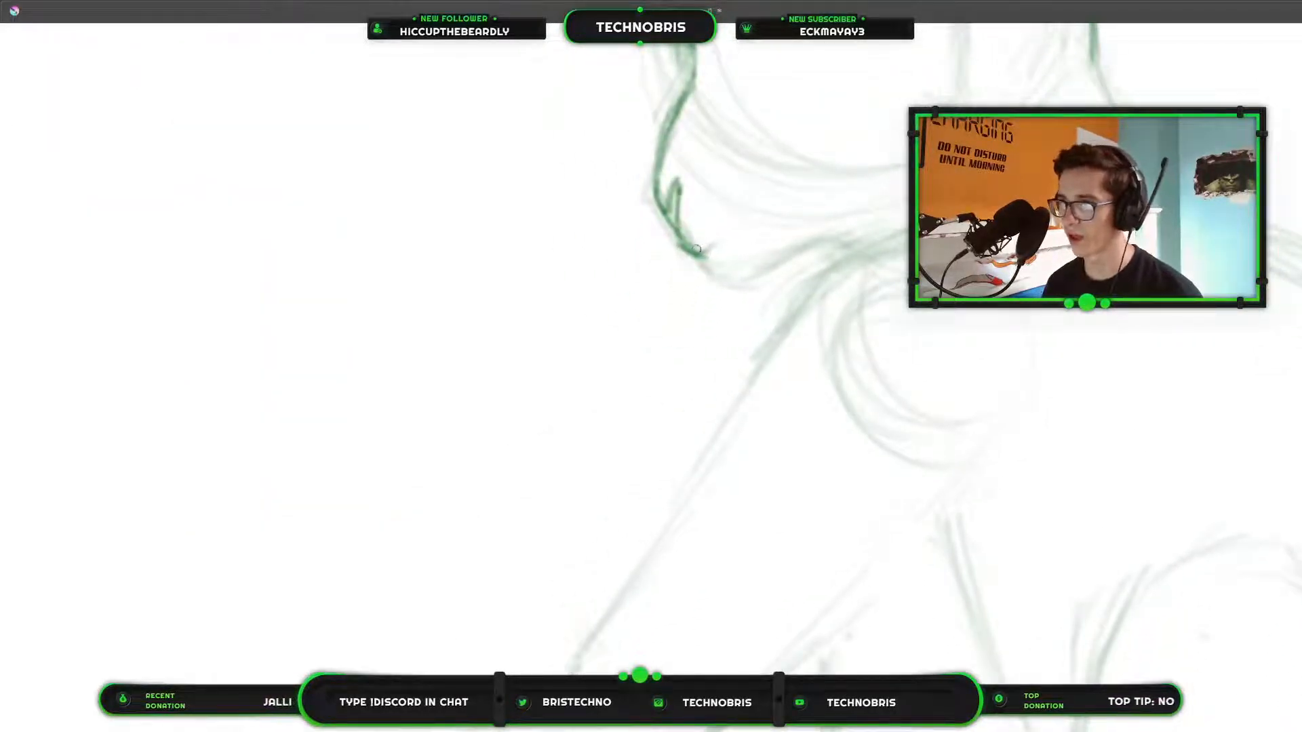
{"action": "left_click_drag", "start_coordinate": [698, 255], "coordinate": [727, 236]}
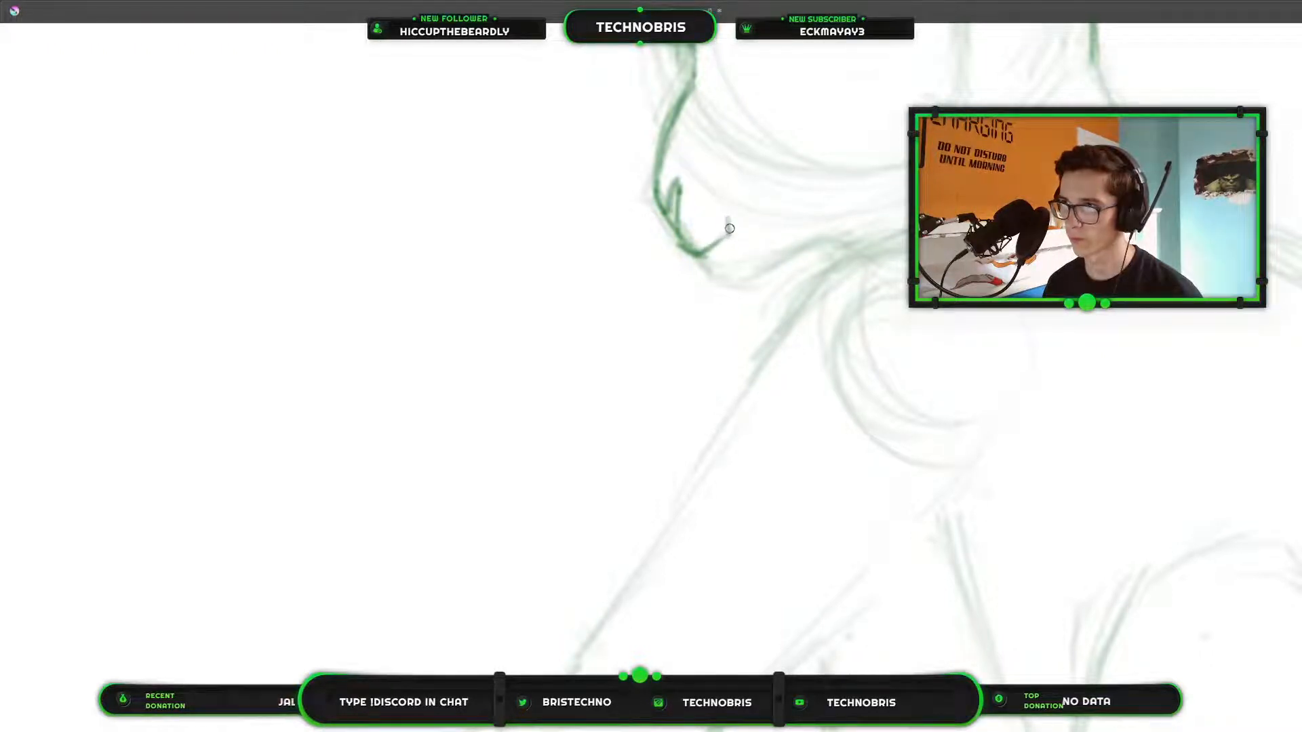
{"action": "mouse_move", "coordinate": [726, 218]}
{"action": "left_mouse_down"}
{"action": "mouse_move", "coordinate": [736, 230]}
{"action": "mouse_move", "coordinate": [754, 218]}
{"action": "mouse_move", "coordinate": [758, 233]}
{"action": "mouse_move", "coordinate": [778, 205]}
{"action": "mouse_move", "coordinate": [782, 216]}
{"action": "left_mouse_up"}
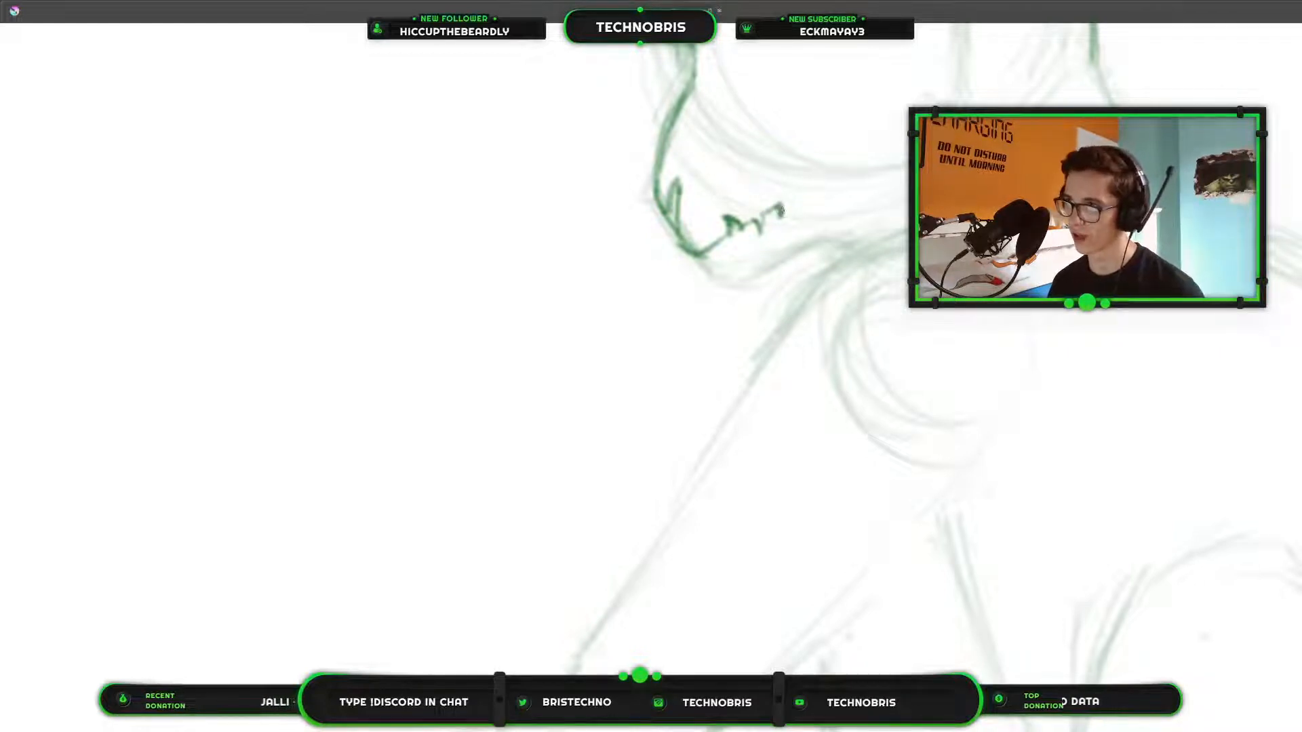
{"action": "mouse_move", "coordinate": [781, 210]}
{"action": "left_mouse_down"}
{"action": "mouse_move", "coordinate": [783, 222]}
{"action": "mouse_move", "coordinate": [806, 185]}
{"action": "left_mouse_up"}
{"action": "scroll", "coordinate": [846, 139], "scroll_direction": "down", "scroll_amount": 2}
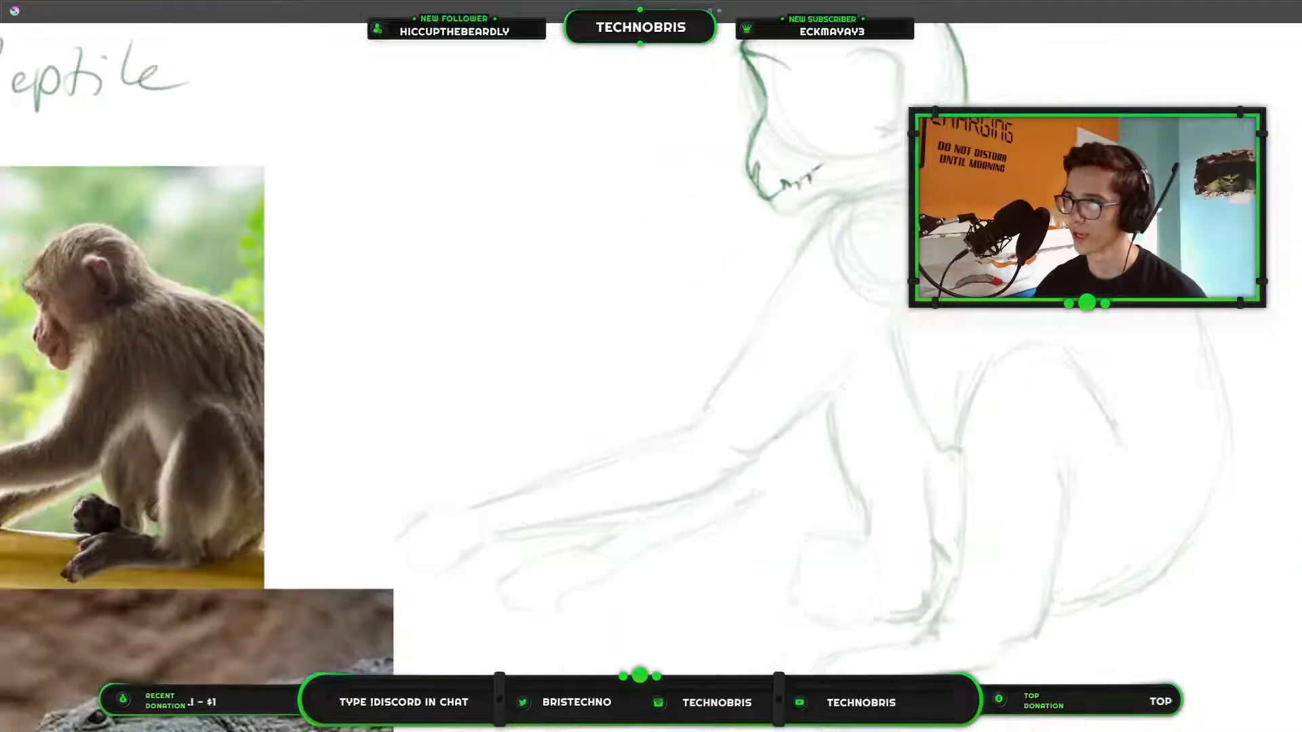
{"action": "left_click_drag", "start_coordinate": [943, 205], "coordinate": [831, 258]}
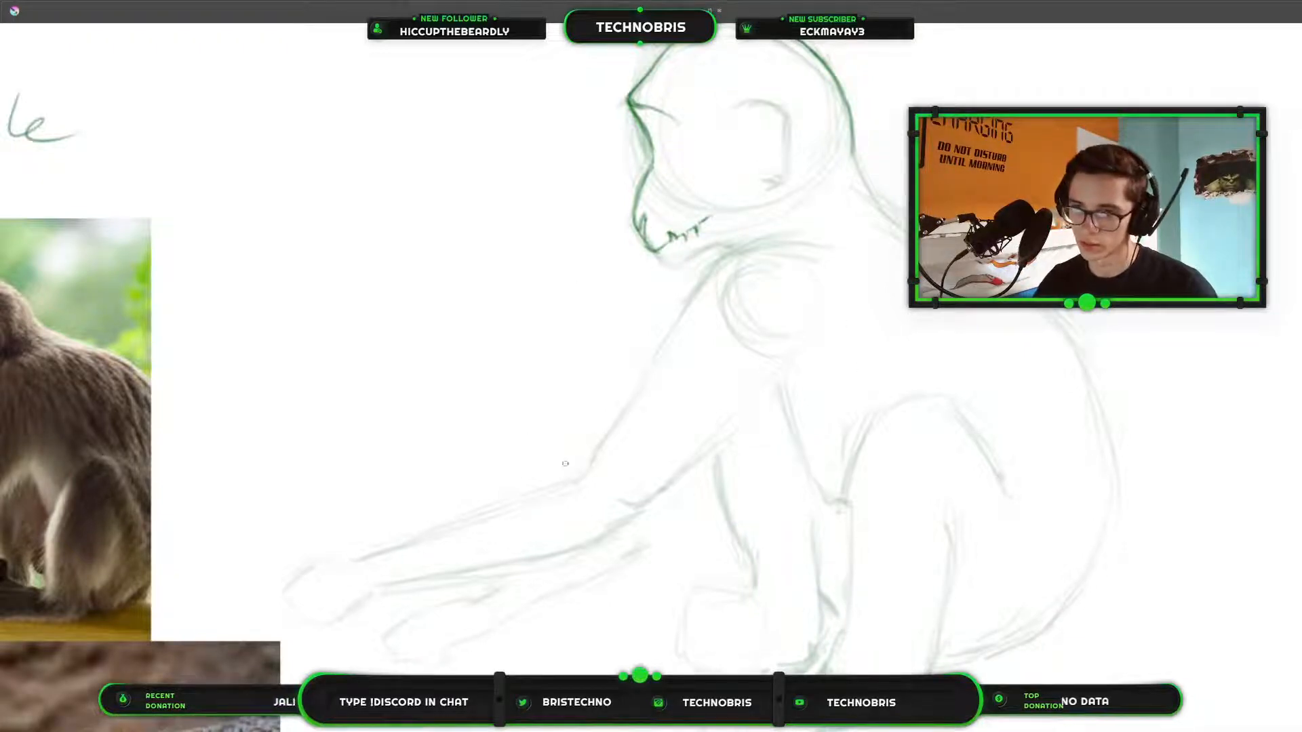
{"action": "mouse_move", "coordinate": [625, 463]}
{"action": "left_mouse_down"}
{"action": "mouse_move", "coordinate": [1258, 450]}
{"action": "mouse_move", "coordinate": [954, 436]}
{"action": "mouse_move", "coordinate": [879, 329]}
{"action": "mouse_move", "coordinate": [1191, 333]}
{"action": "mouse_move", "coordinate": [592, 296]}
{"action": "mouse_move", "coordinate": [735, 372]}
{"action": "mouse_move", "coordinate": [714, 391]}
{"action": "left_mouse_up"}
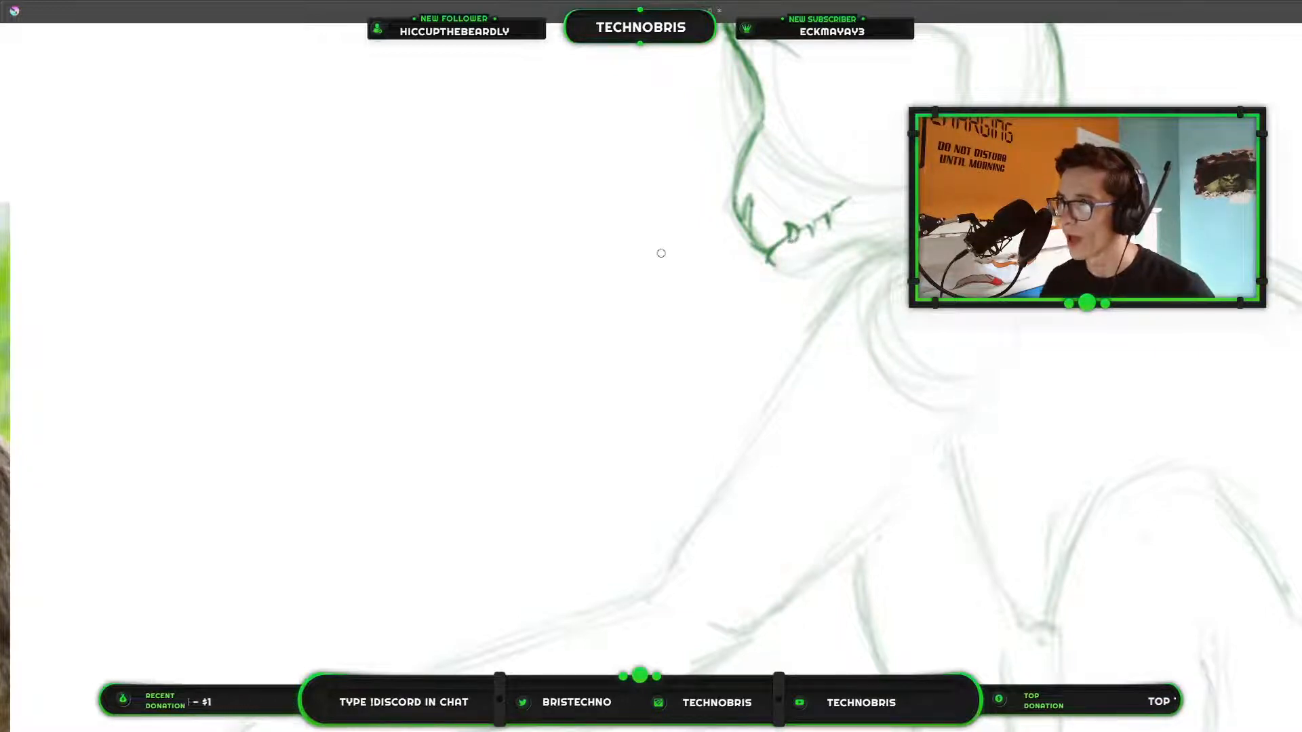
Close and darken the rear teeth into pointed fangs, using the crocodile photo as reference.
{"action": "scroll", "coordinate": [549, 299], "scroll_direction": "down", "scroll_amount": 1}
{"action": "left_click_drag", "start_coordinate": [549, 299], "coordinate": [1179, 34]}
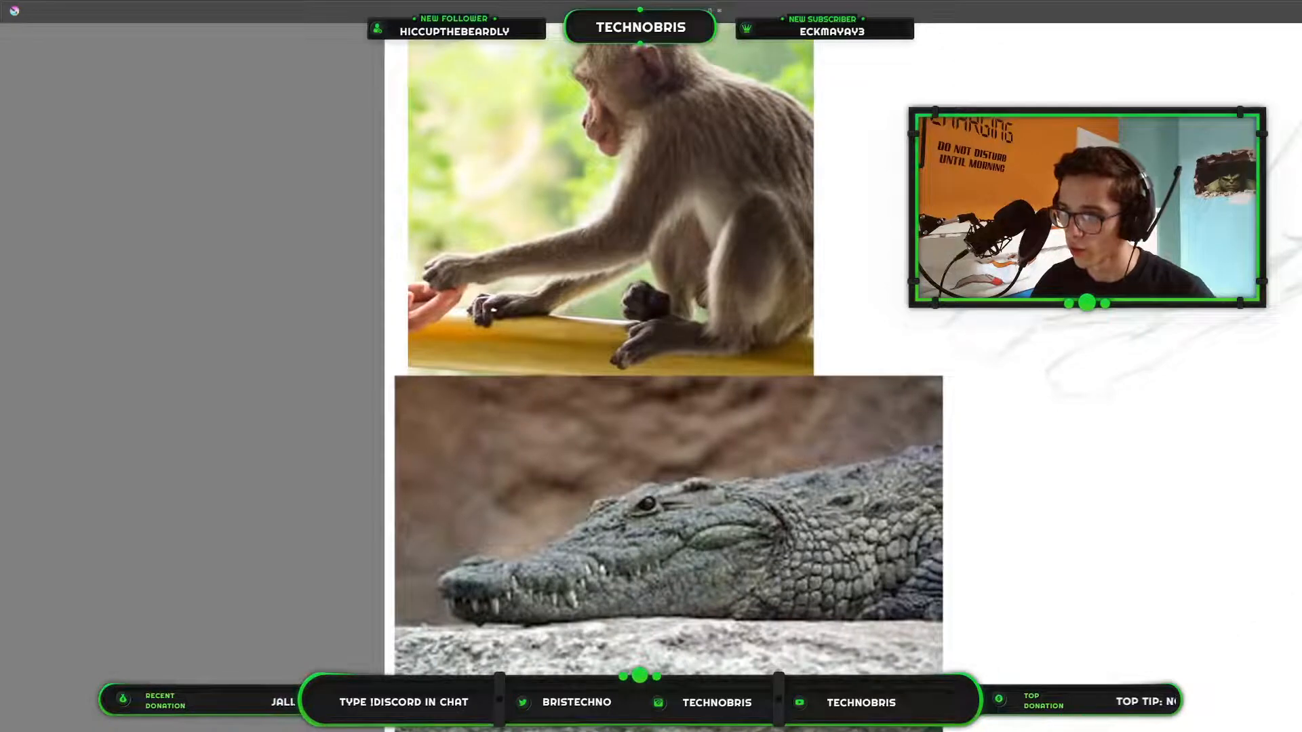
{"action": "left_click_drag", "start_coordinate": [875, 311], "coordinate": [542, 316]}
{"action": "mouse_move", "coordinate": [972, 243]}
{"action": "left_mouse_down"}
{"action": "mouse_move", "coordinate": [726, 311]}
{"action": "mouse_move", "coordinate": [586, 332]}
{"action": "left_mouse_up"}
{"action": "left_click_drag", "start_coordinate": [976, 264], "coordinate": [1008, 515]}
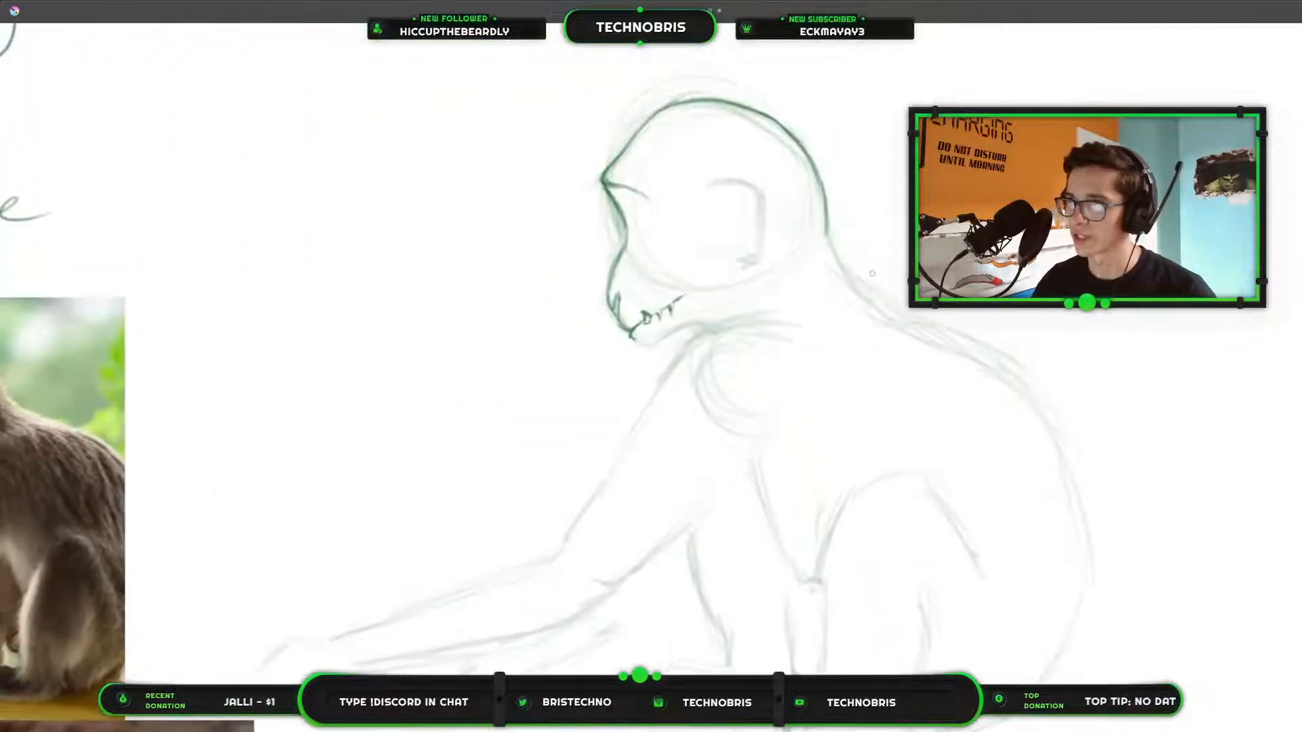
{"action": "scroll", "coordinate": [651, 303], "scroll_direction": "up", "scroll_amount": 6}
{"action": "scroll", "coordinate": [1017, 37], "scroll_direction": "down", "scroll_amount": 1}
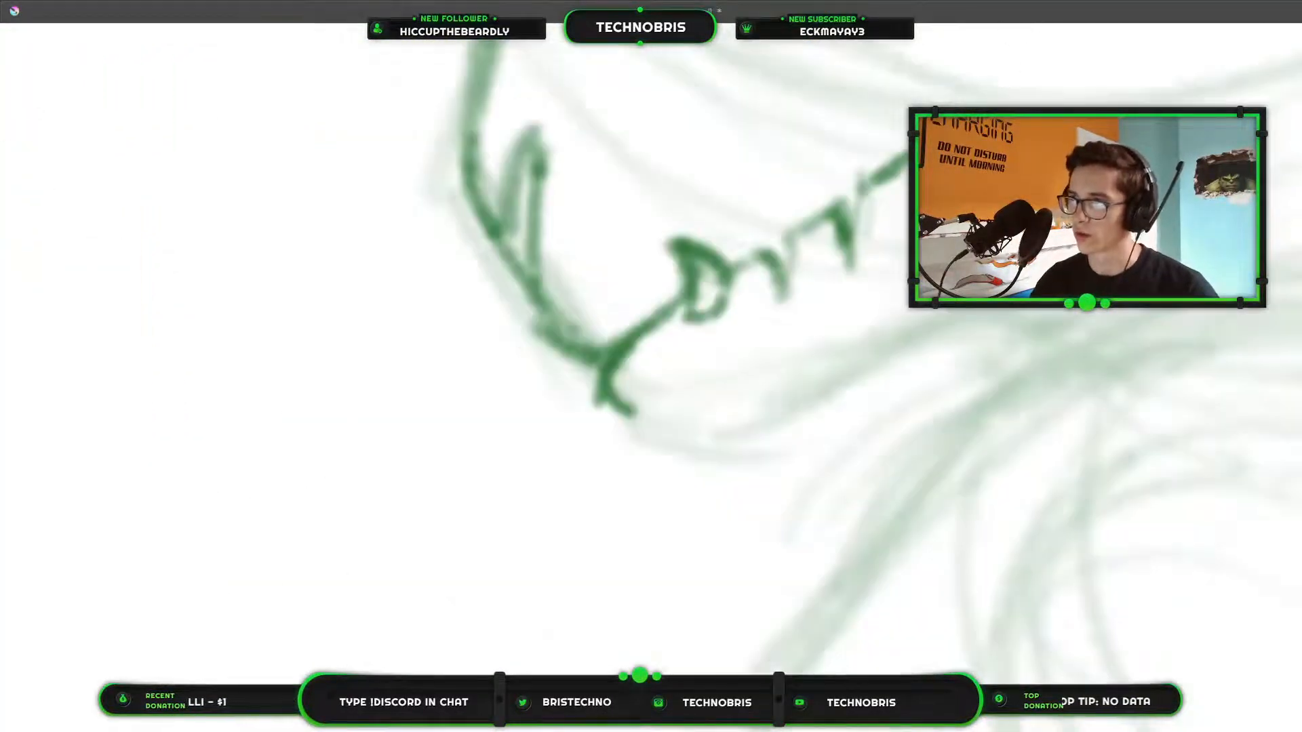
{"action": "scroll", "coordinate": [832, 358], "scroll_direction": "down", "scroll_amount": 5}
{"action": "scroll", "coordinate": [831, 358], "scroll_direction": "up", "scroll_amount": 6}
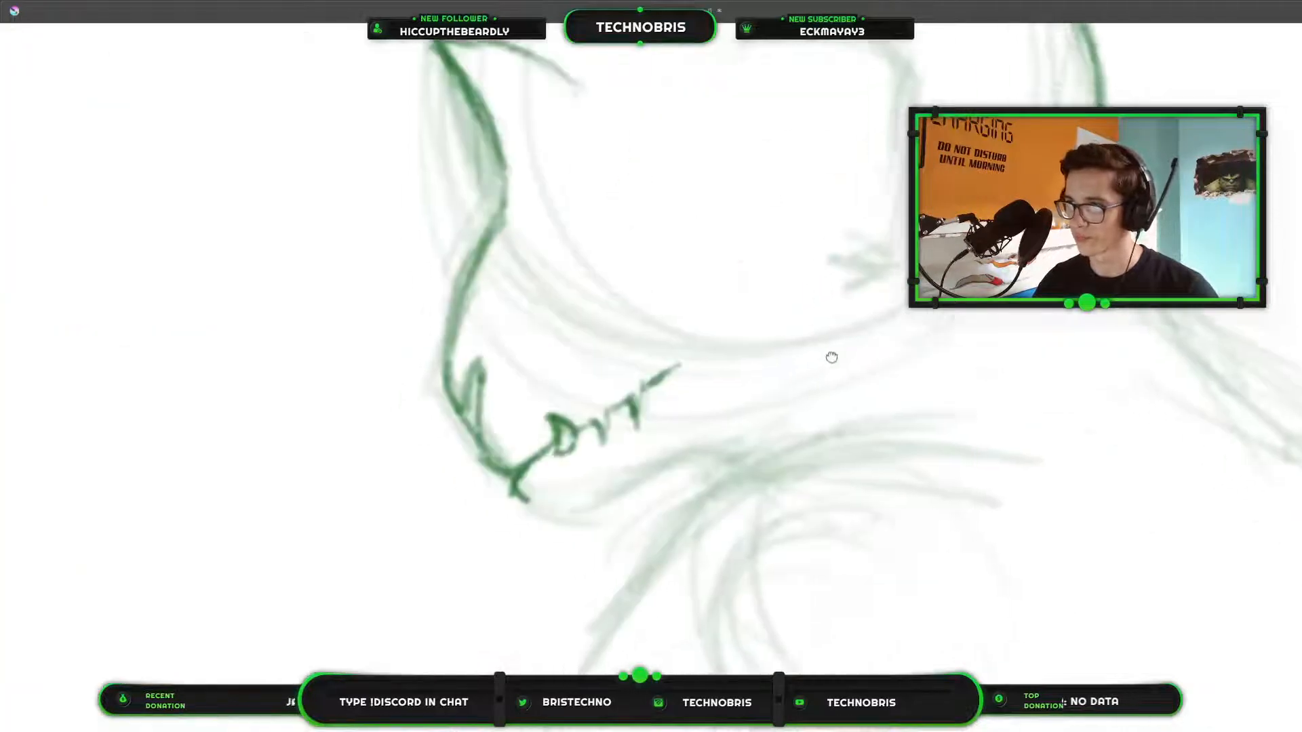
{"action": "left_click_drag", "start_coordinate": [831, 358], "coordinate": [909, 346]}
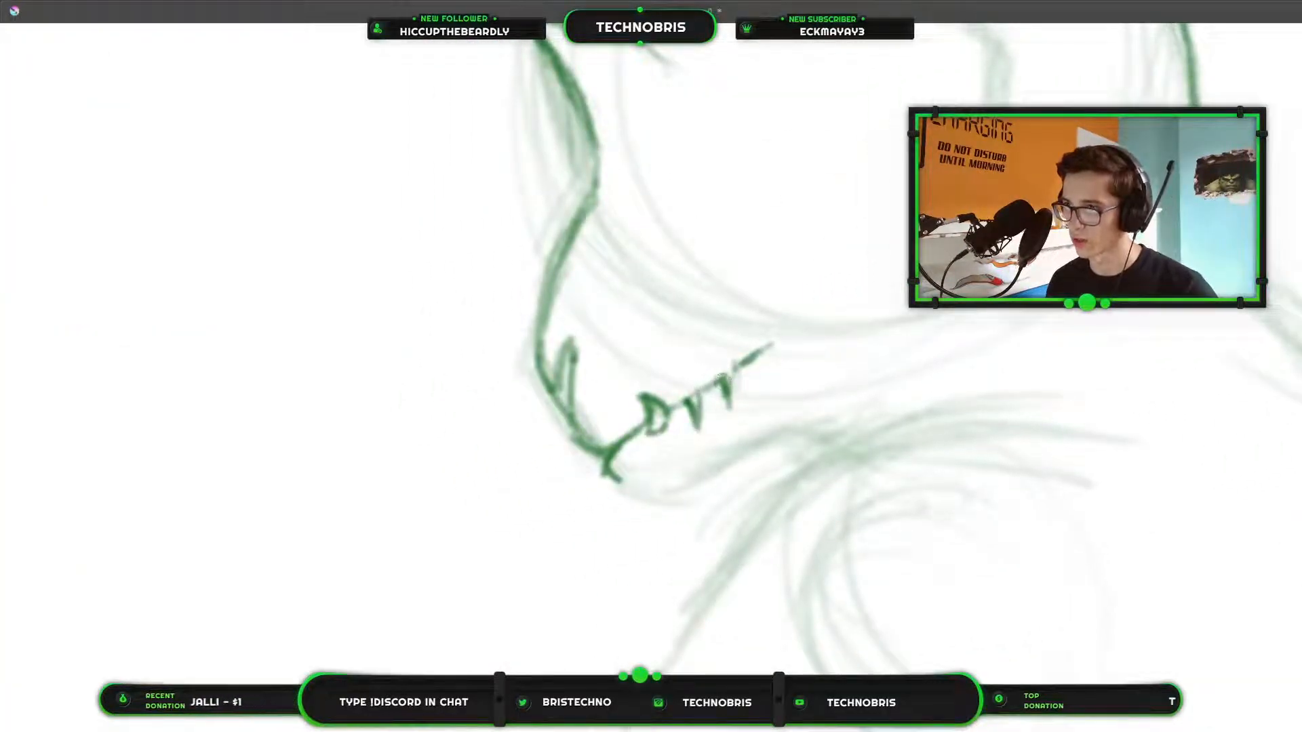
{"action": "mouse_move", "coordinate": [721, 377]}
{"action": "left_mouse_down"}
{"action": "mouse_move", "coordinate": [730, 406]}
{"action": "mouse_move", "coordinate": [733, 368]}
{"action": "mouse_move", "coordinate": [756, 350]}
{"action": "left_mouse_up"}
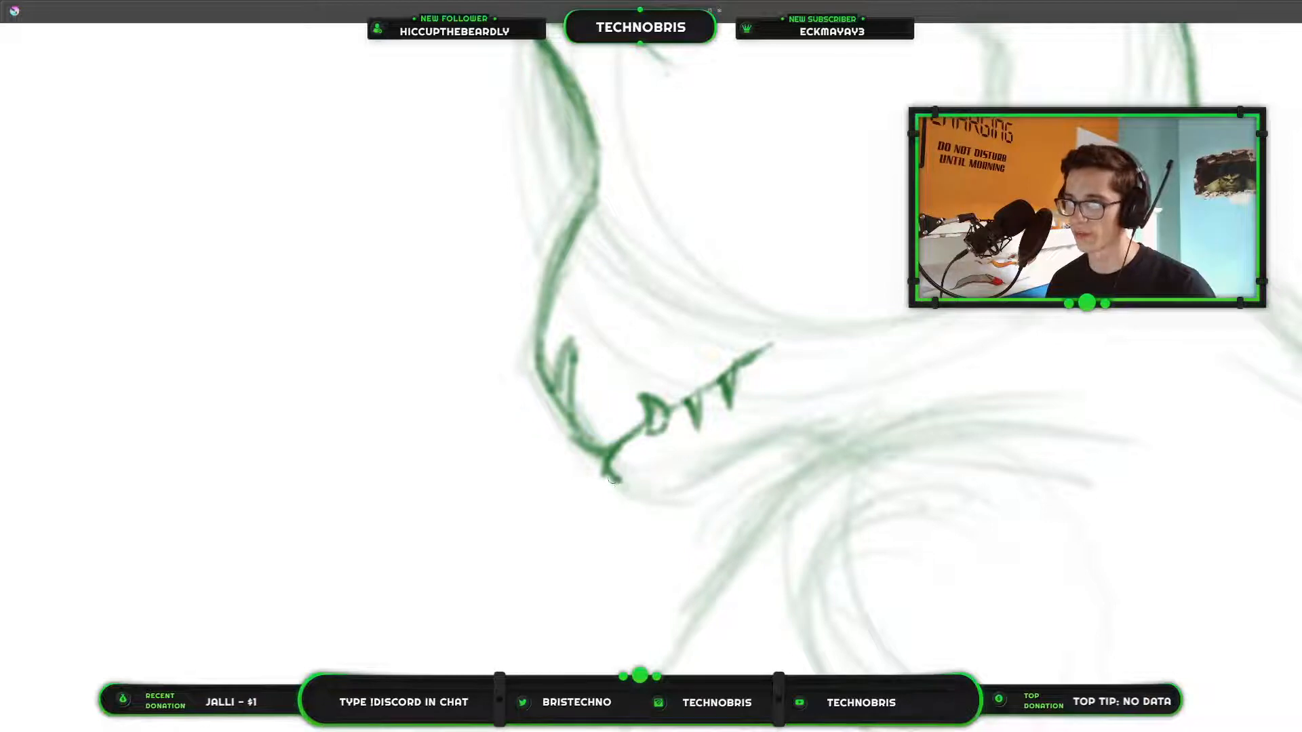
Draw the lower jaw curving from the muzzle tip around the chin and back beneath the teeth.
{"action": "mouse_move", "coordinate": [610, 479]}
{"action": "left_mouse_down"}
{"action": "mouse_move", "coordinate": [686, 483]}
{"action": "mouse_move", "coordinate": [641, 500]}
{"action": "mouse_move", "coordinate": [753, 451]}
{"action": "mouse_move", "coordinate": [675, 506]}
{"action": "mouse_move", "coordinate": [734, 463]}
{"action": "left_mouse_up"}
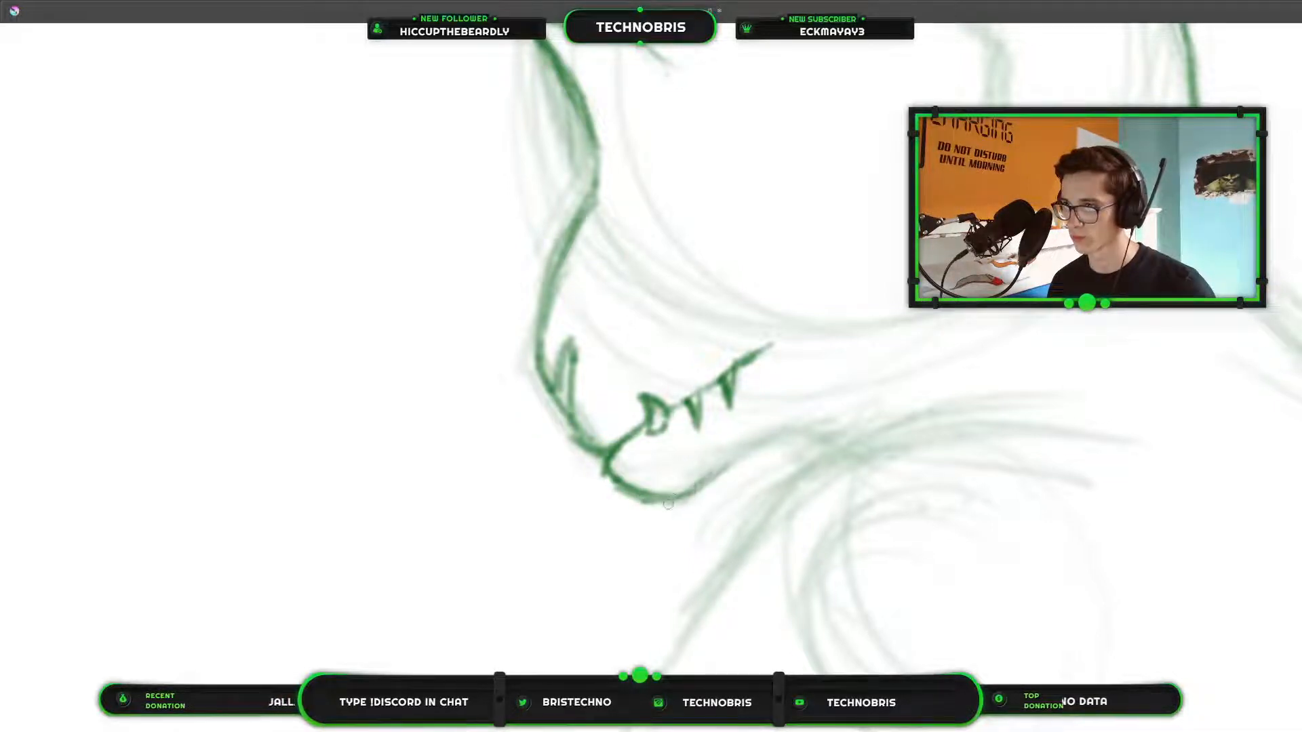
{"action": "left_click_drag", "start_coordinate": [669, 504], "coordinate": [766, 432]}
{"action": "left_click_drag", "start_coordinate": [719, 468], "coordinate": [766, 442]}
{"action": "scroll", "coordinate": [1001, 269], "scroll_direction": "down", "scroll_amount": 6}
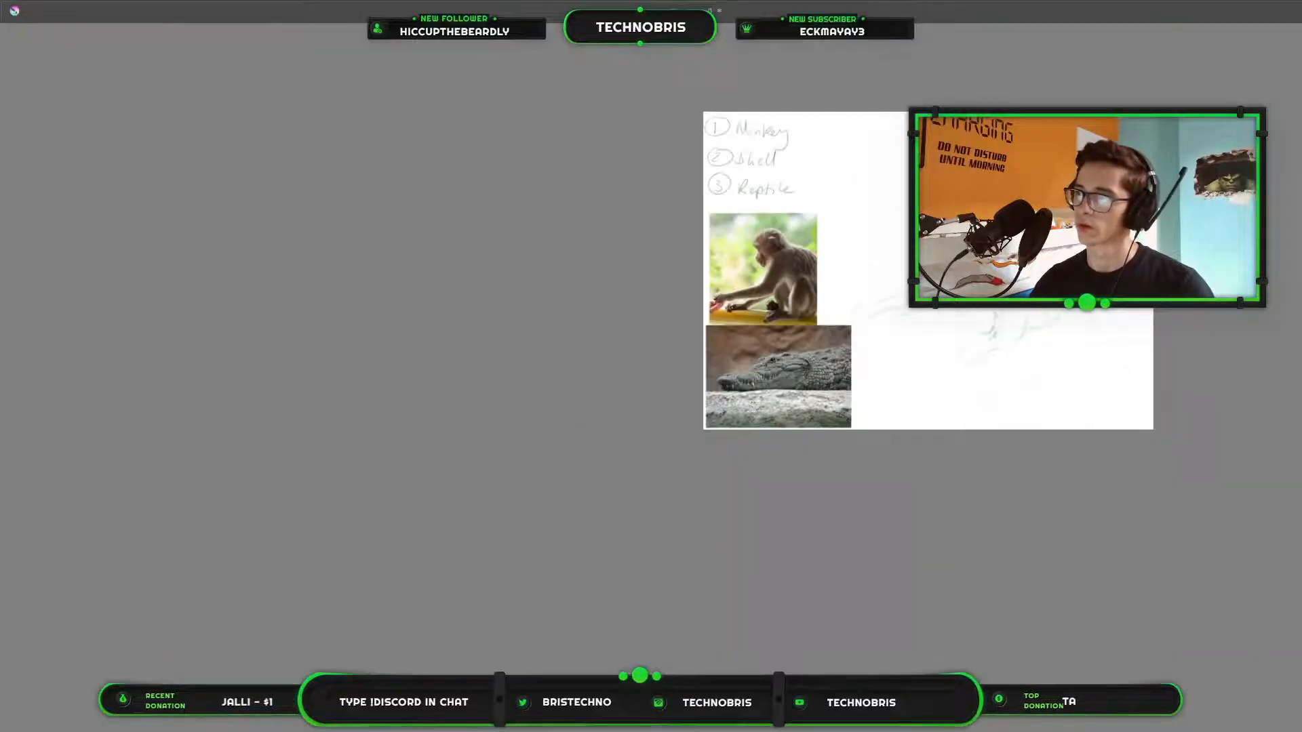
{"action": "scroll", "coordinate": [834, 285], "scroll_direction": "up", "scroll_amount": 8}
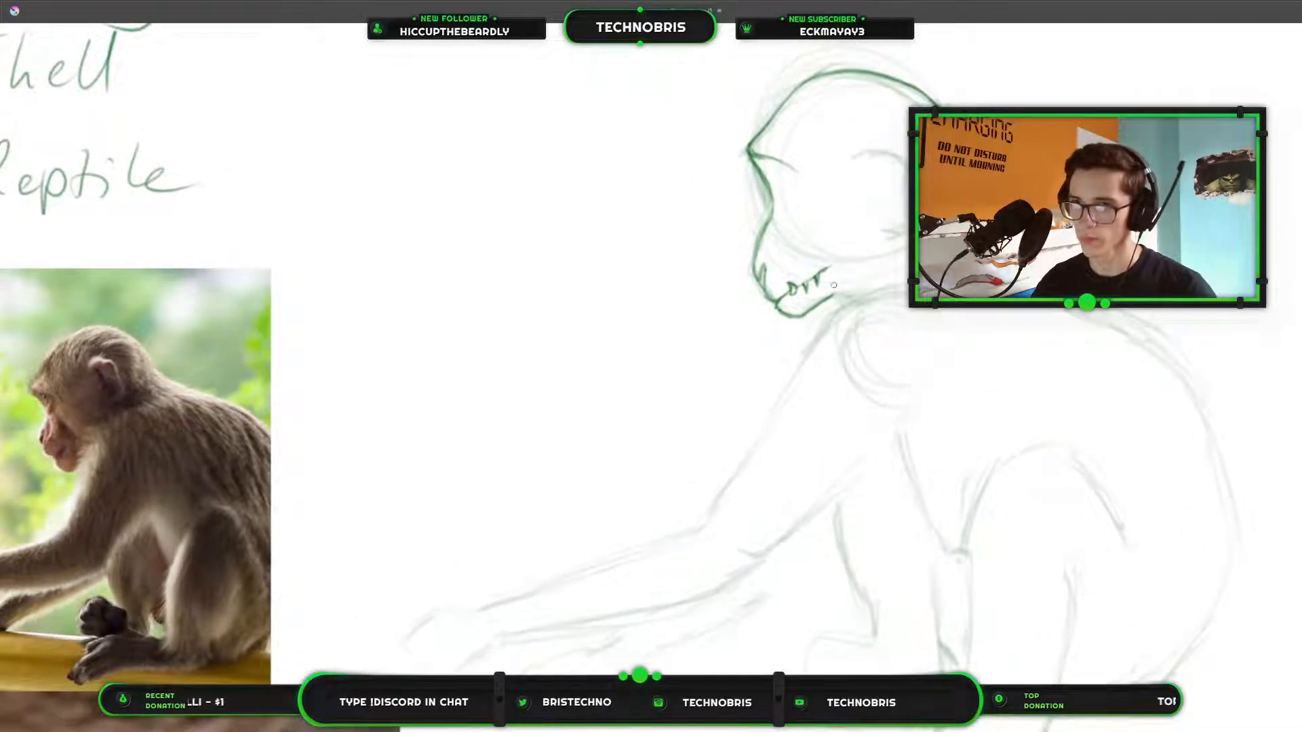
Examine the monkey's eye, brow and muzzle up close in the reference photo.
{"action": "scroll", "coordinate": [833, 285], "scroll_direction": "up", "scroll_amount": 6}
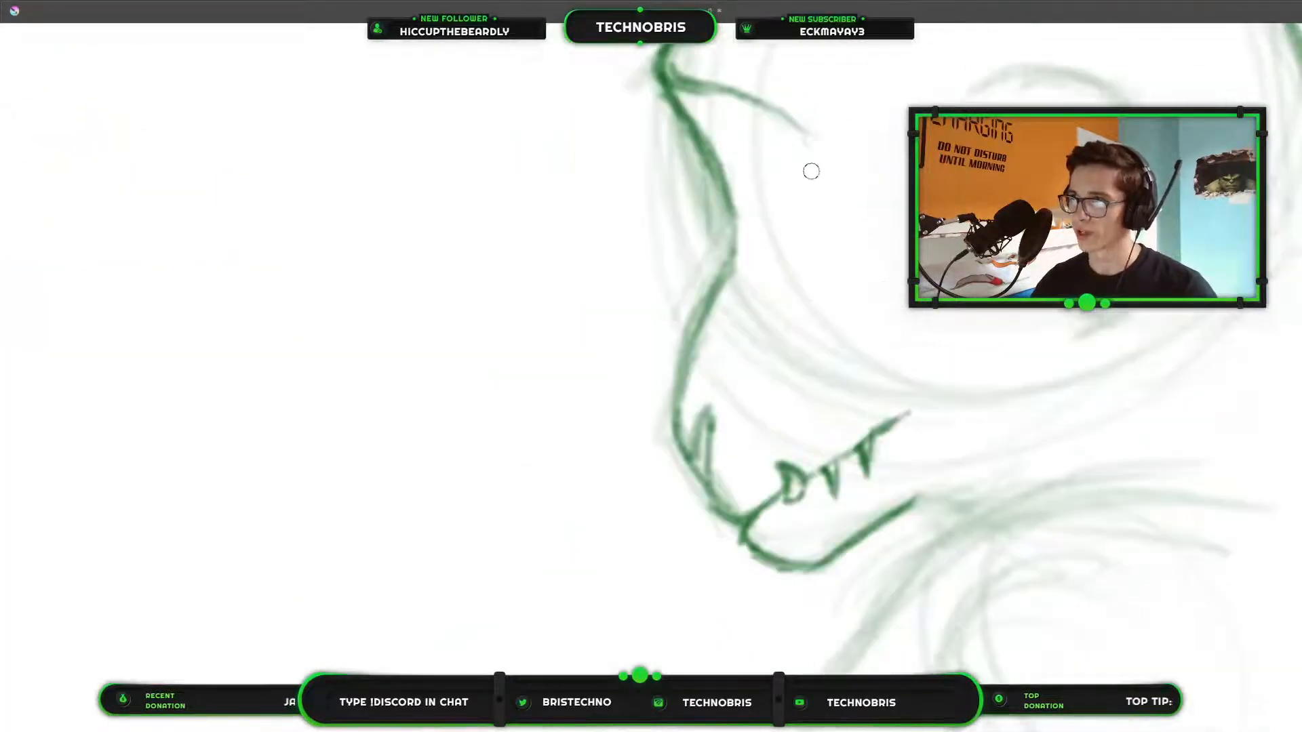
{"action": "scroll", "coordinate": [811, 171], "scroll_direction": "down", "scroll_amount": 4}
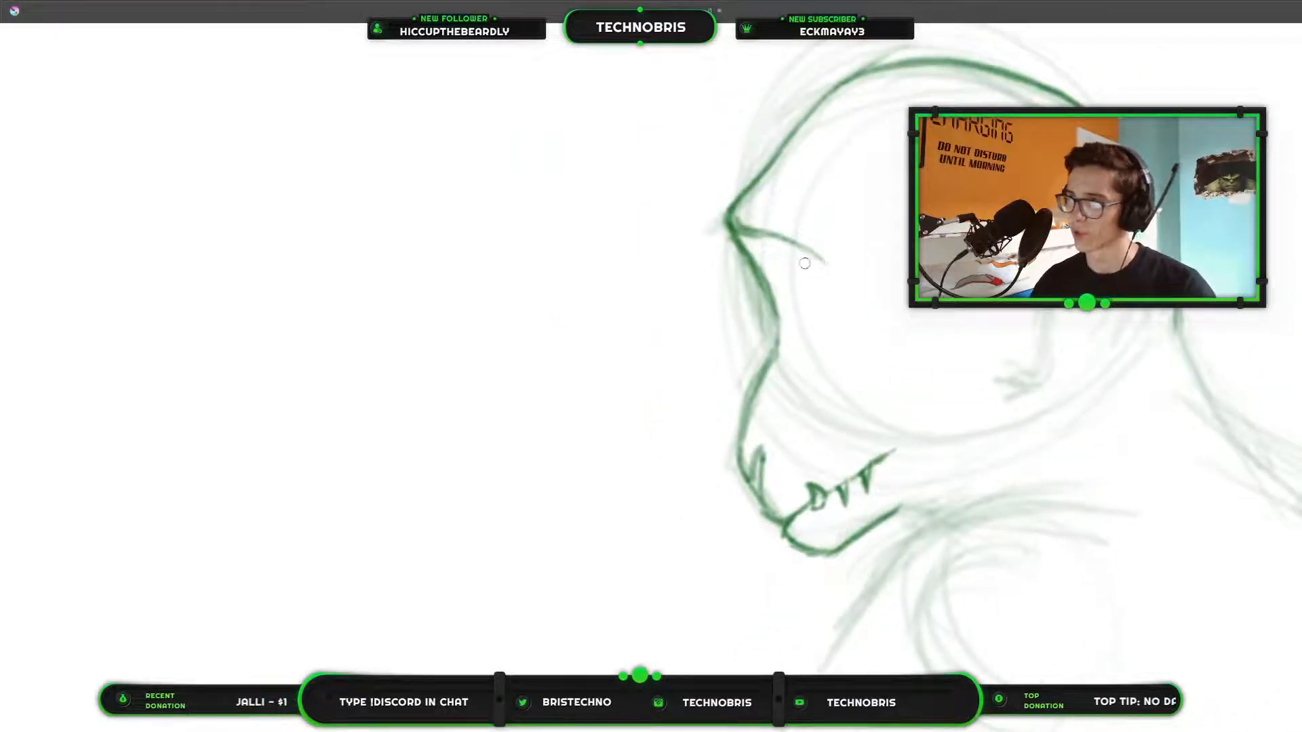
{"action": "left_click_drag", "start_coordinate": [804, 263], "coordinate": [1274, 695]}
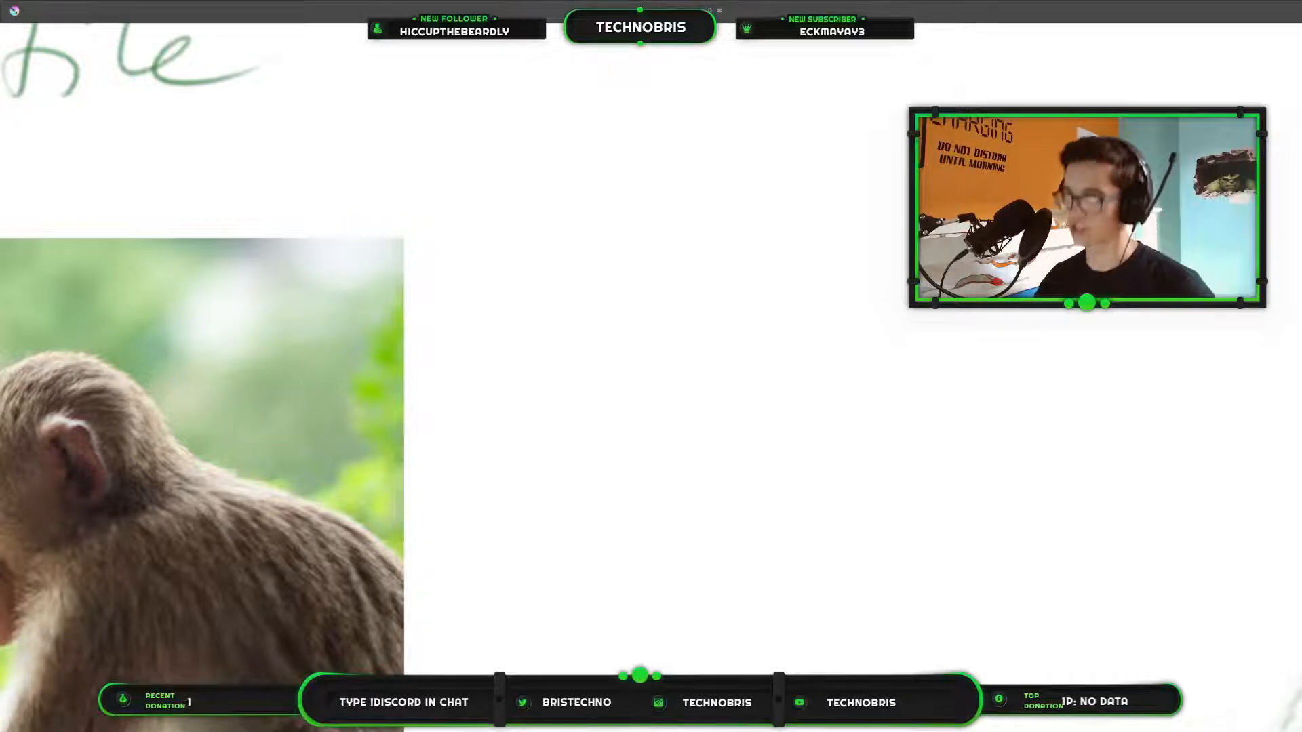
{"action": "scroll", "coordinate": [1091, 190], "scroll_direction": "down", "scroll_amount": 5}
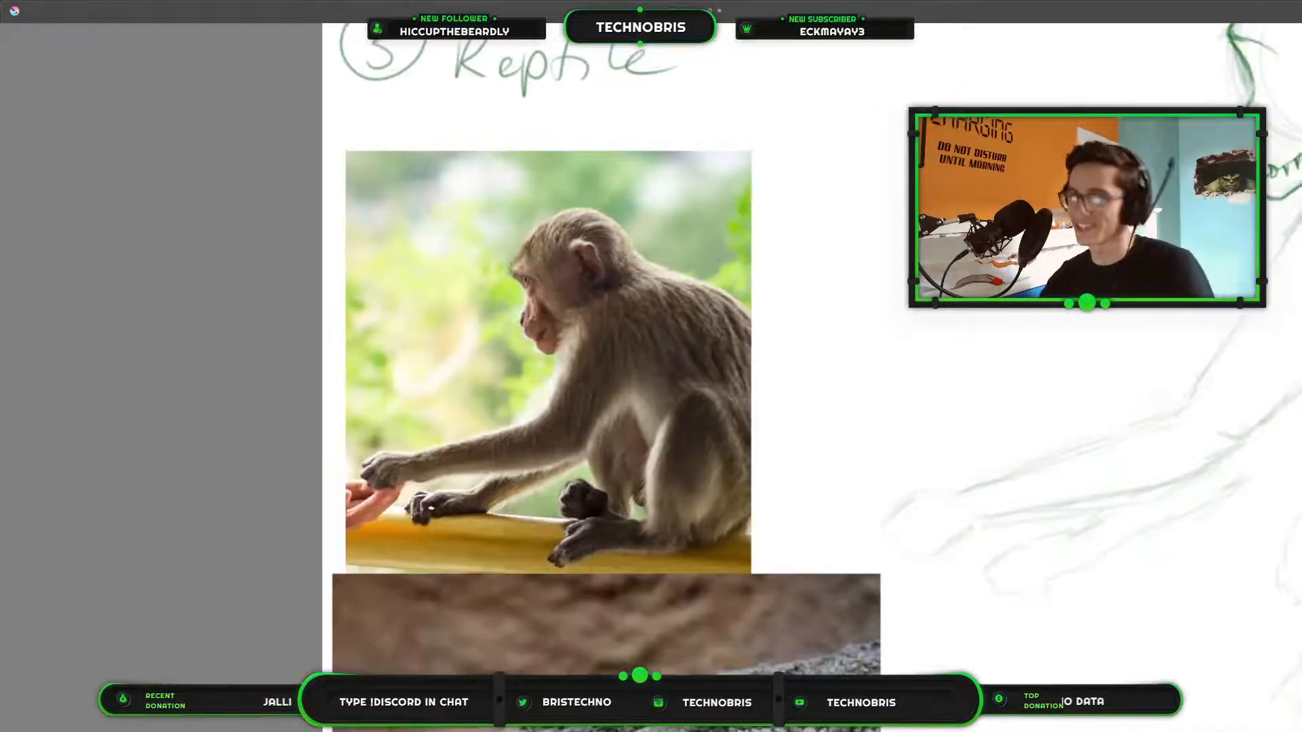
{"action": "mouse_move", "coordinate": [934, 177]}
{"action": "left_mouse_down"}
{"action": "mouse_move", "coordinate": [526, 345]}
{"action": "mouse_move", "coordinate": [451, 363]}
{"action": "mouse_move", "coordinate": [915, 366]}
{"action": "left_mouse_up"}
{"action": "scroll", "coordinate": [358, 495], "scroll_direction": "up", "scroll_amount": 2}
{"action": "scroll", "coordinate": [918, 465], "scroll_direction": "up", "scroll_amount": 4}
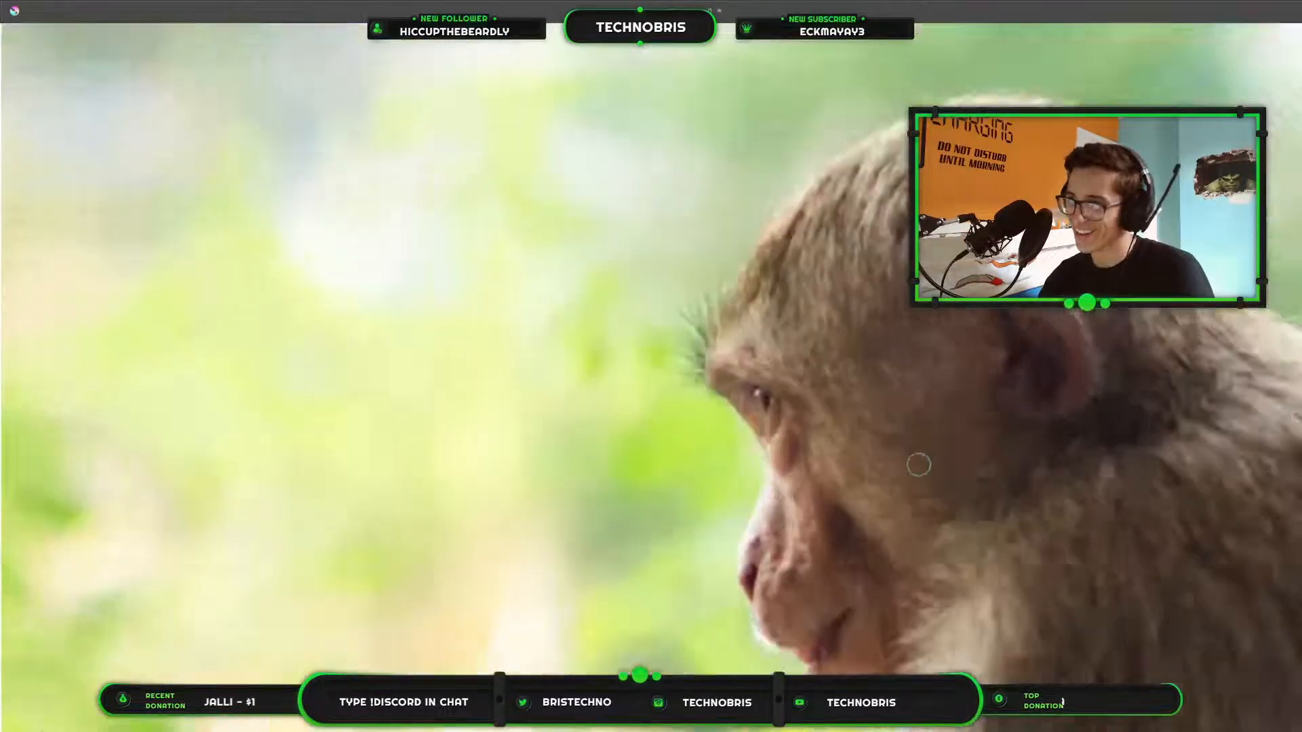
{"action": "scroll", "coordinate": [719, 372], "scroll_direction": "down", "scroll_amount": 3}
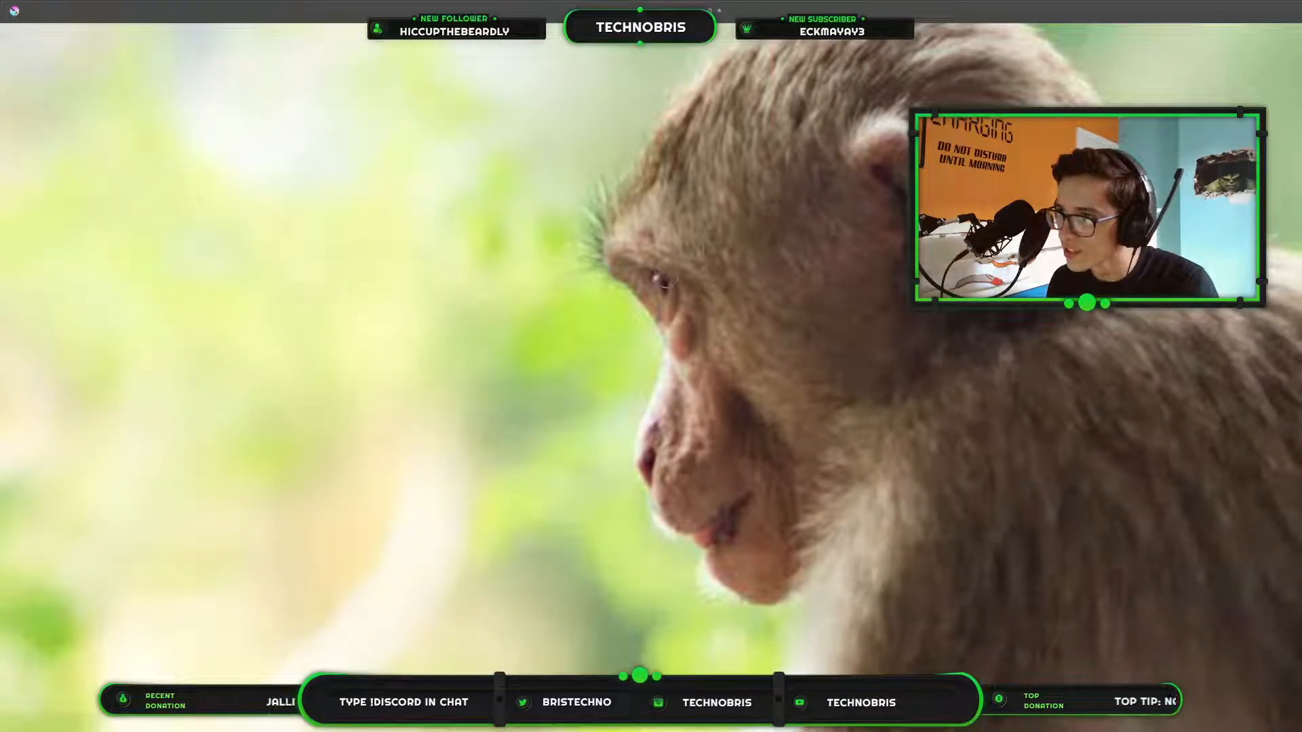
Try outlining the eye directly over the monkey photo, and undo the strokes.
{"action": "left_click_drag", "start_coordinate": [662, 277], "coordinate": [661, 305]}
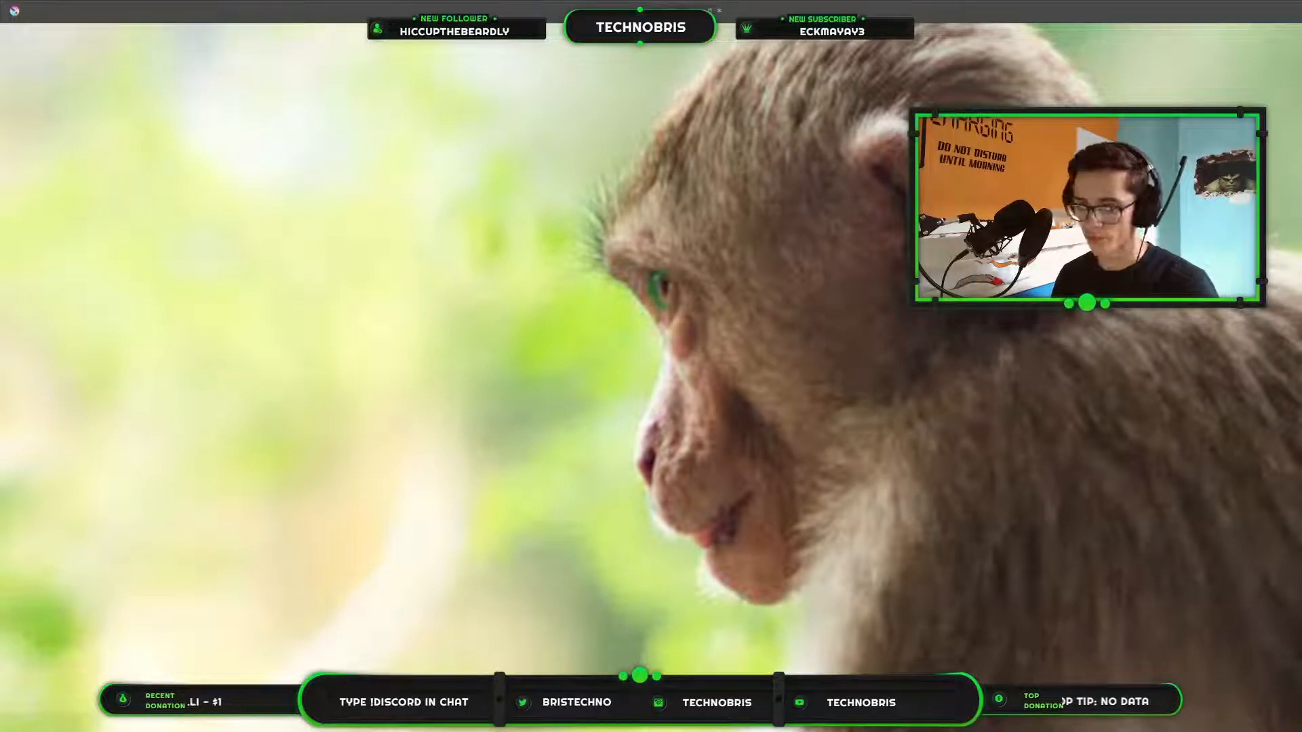
{"action": "key", "text": "ctrl+z"}
{"action": "key", "text": "ctrl+z"}
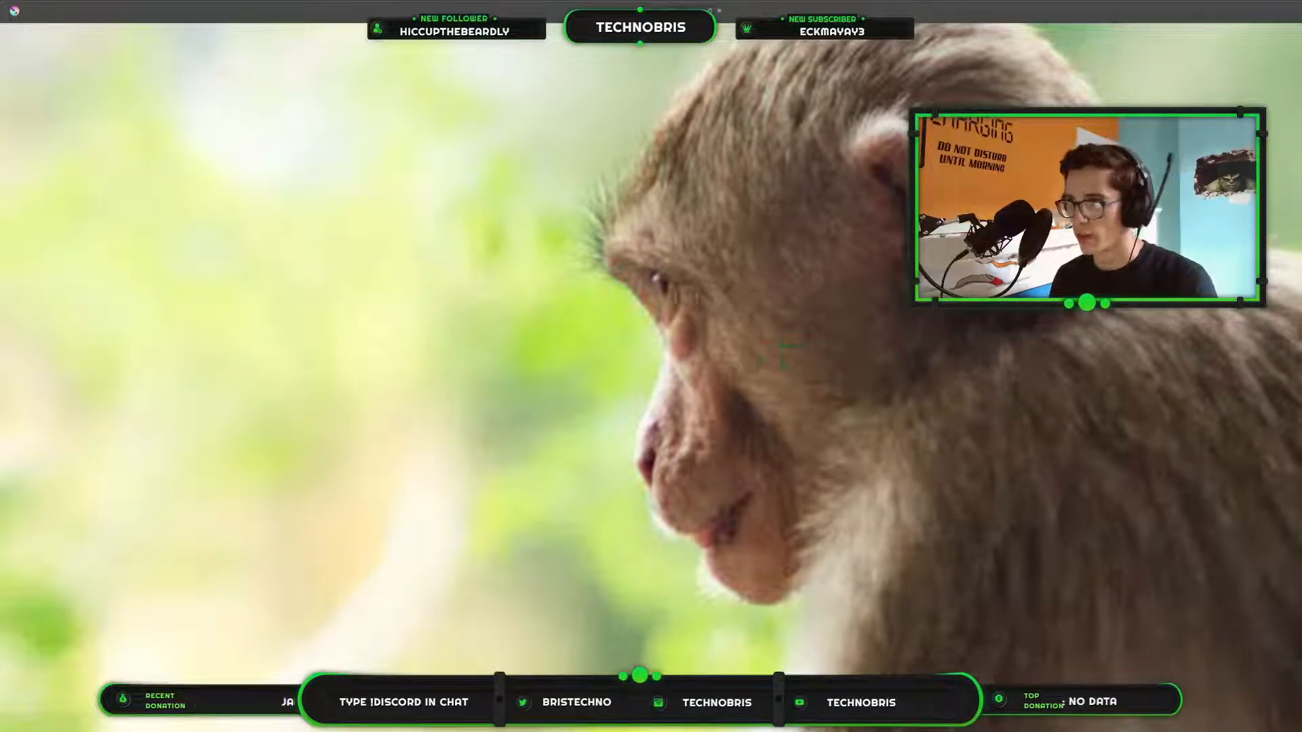
Draw the front curve of the creature's eye just beneath the brow line, behind the bridge of the nose.
{"action": "left_click_drag", "start_coordinate": [1161, 332], "coordinate": [476, 374]}
{"action": "scroll", "coordinate": [475, 330], "scroll_direction": "down", "scroll_amount": 5}
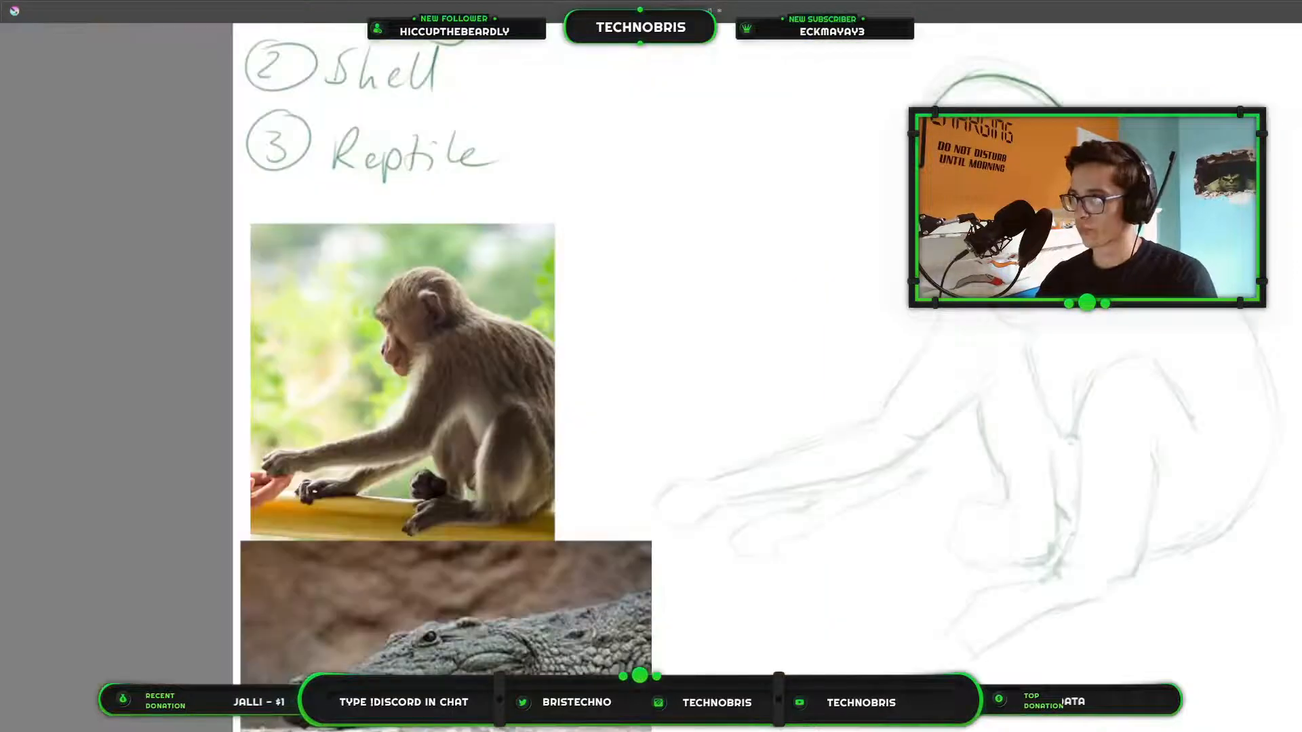
{"action": "left_click_drag", "start_coordinate": [993, 196], "coordinate": [759, 262]}
{"action": "scroll", "coordinate": [756, 258], "scroll_direction": "up", "scroll_amount": 4}
{"action": "left_click_drag", "start_coordinate": [711, 183], "coordinate": [726, 346]}
{"action": "left_click_drag", "start_coordinate": [566, 303], "coordinate": [699, 291]}
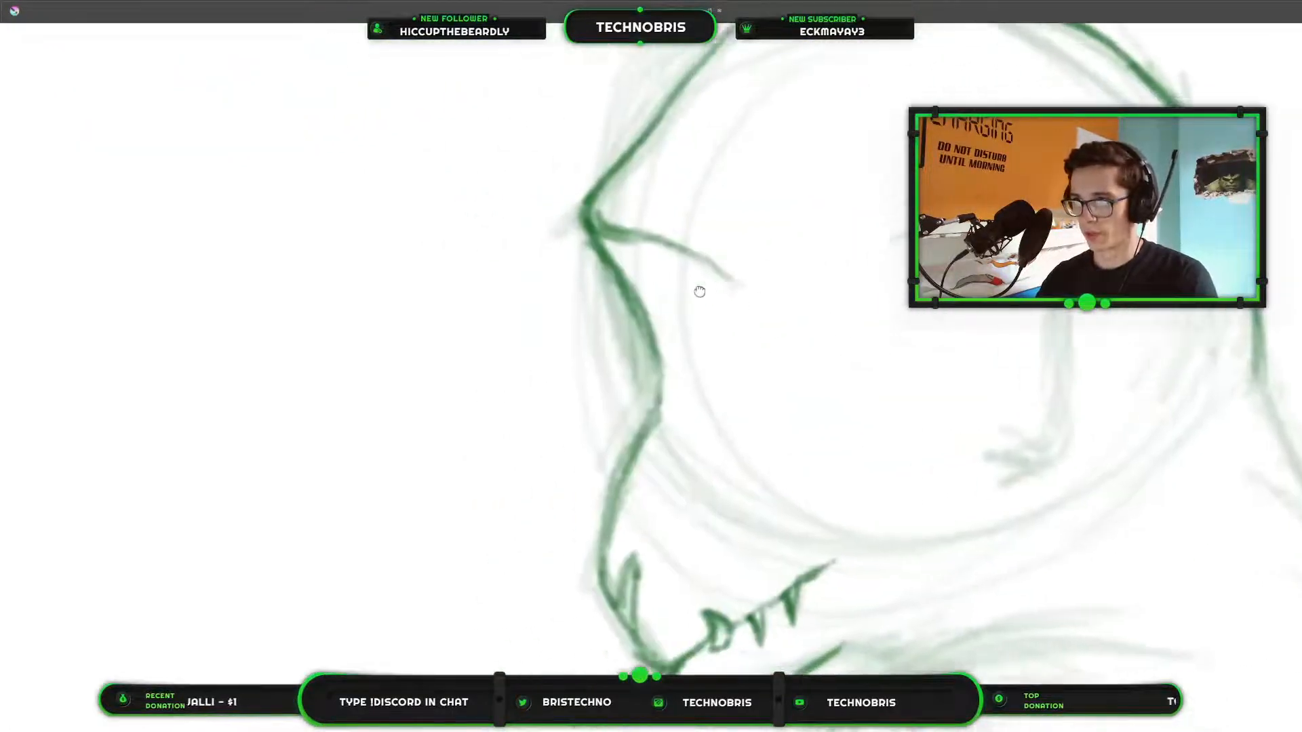
{"action": "scroll", "coordinate": [699, 291], "scroll_direction": "up", "scroll_amount": 2}
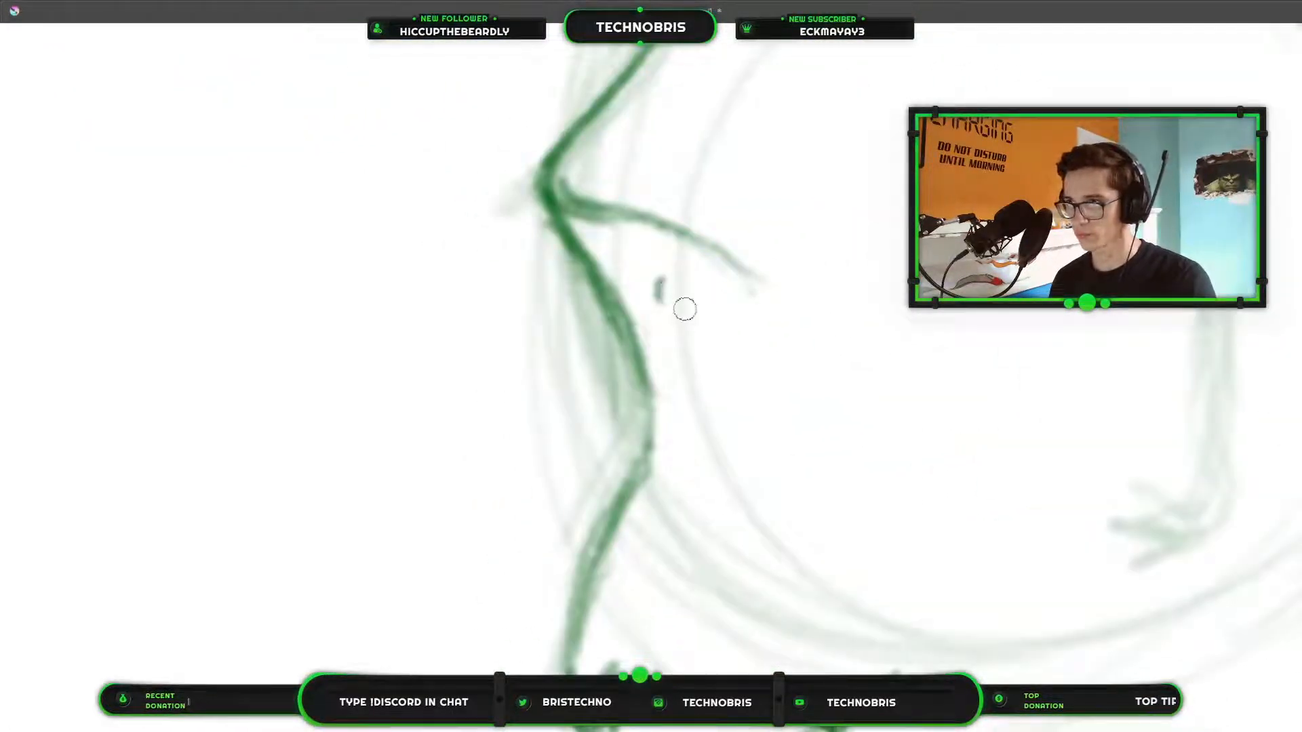
{"action": "mouse_move", "coordinate": [656, 279]}
{"action": "left_mouse_down"}
{"action": "mouse_move", "coordinate": [696, 321]}
{"action": "mouse_move", "coordinate": [673, 297]}
{"action": "mouse_move", "coordinate": [686, 353]}
{"action": "left_mouse_up"}
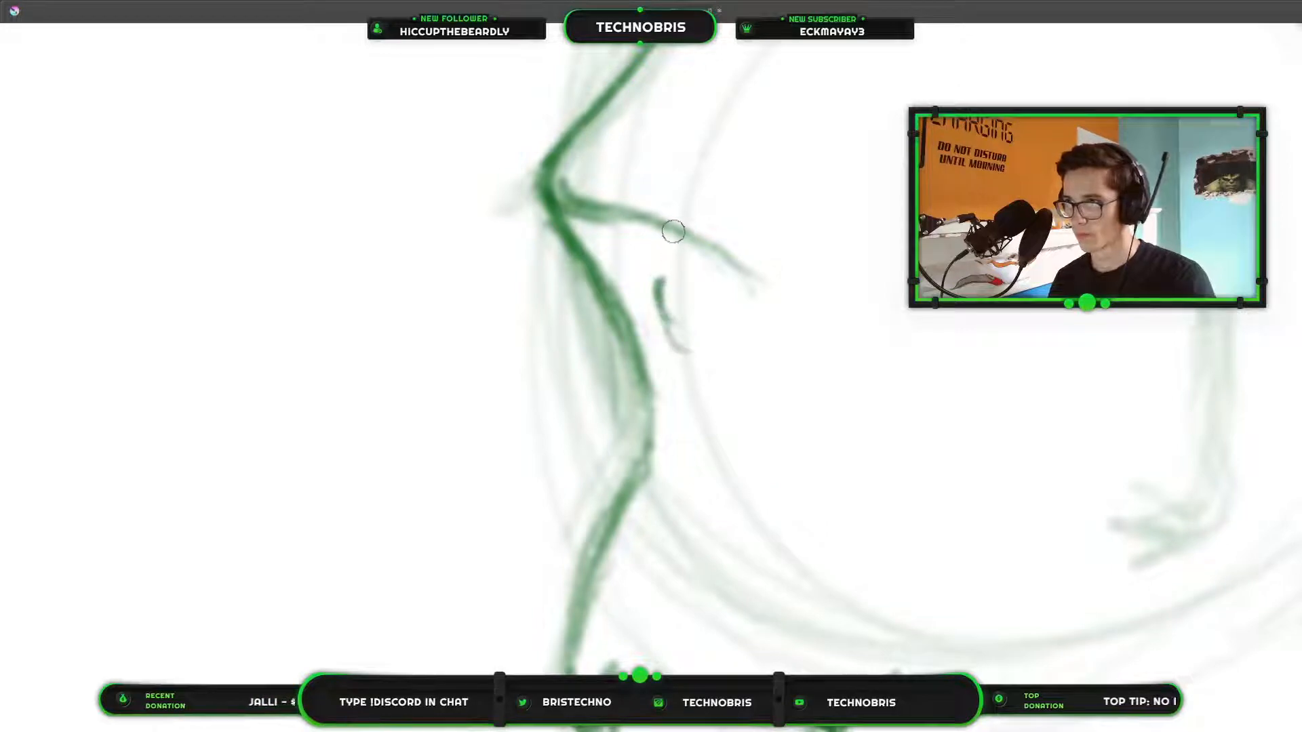
Close the eye into an upright oval outline and fill in a dark pupil.
{"action": "scroll", "coordinate": [673, 231], "scroll_direction": "down", "scroll_amount": 3}
{"action": "left_click_drag", "start_coordinate": [761, 271], "coordinate": [708, 317]}
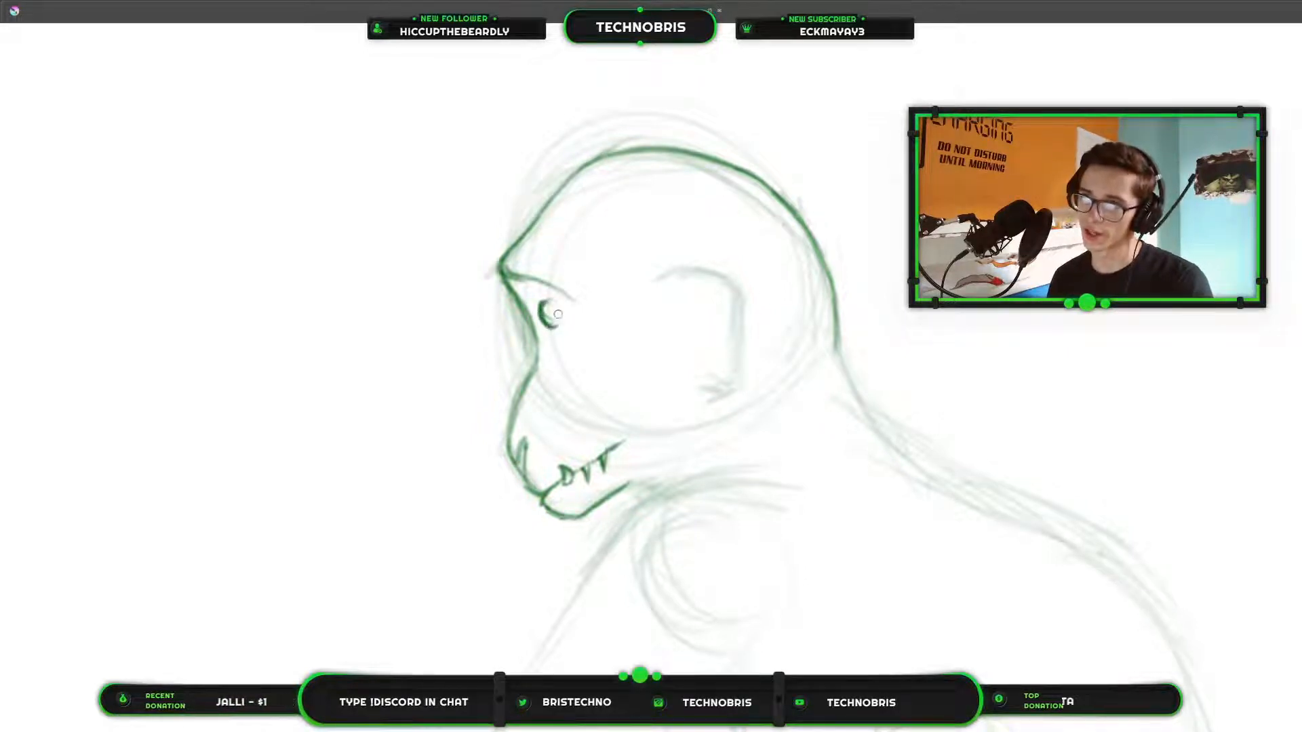
{"action": "left_click_drag", "start_coordinate": [547, 302], "coordinate": [557, 325]}
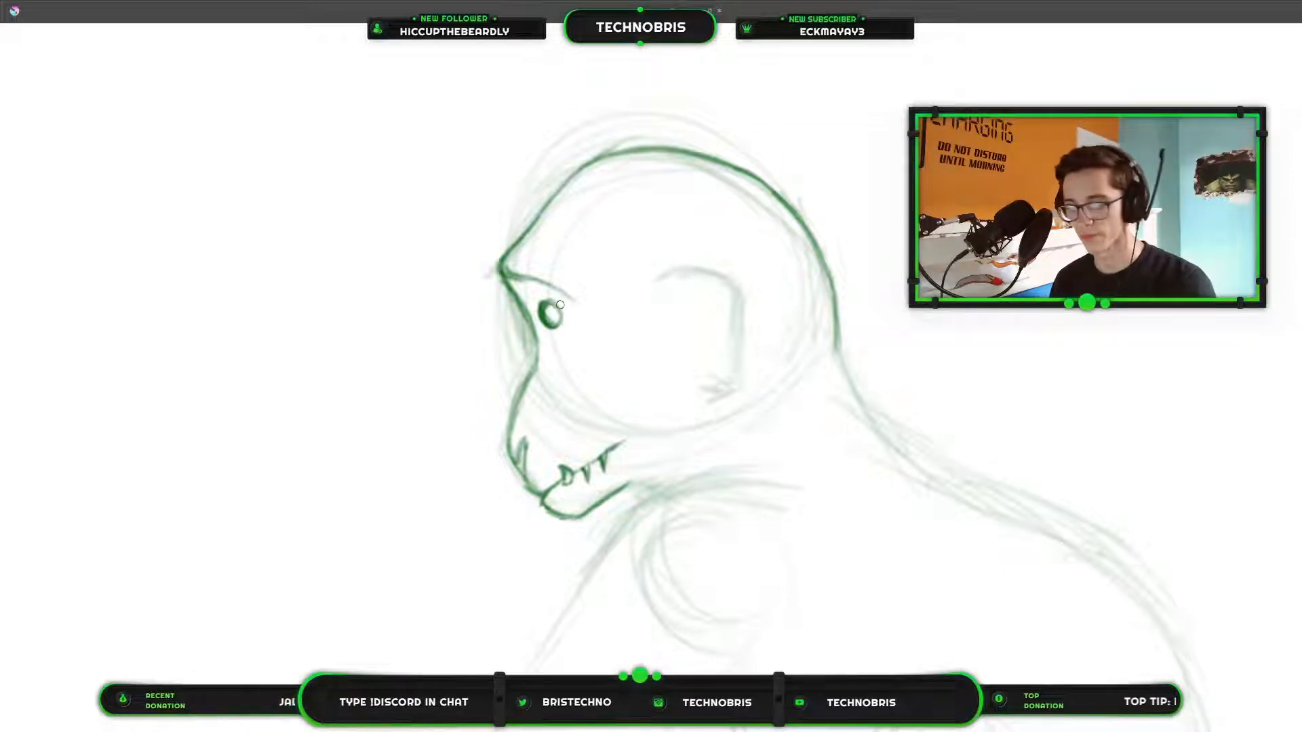
{"action": "left_click_drag", "start_coordinate": [549, 308], "coordinate": [557, 318]}
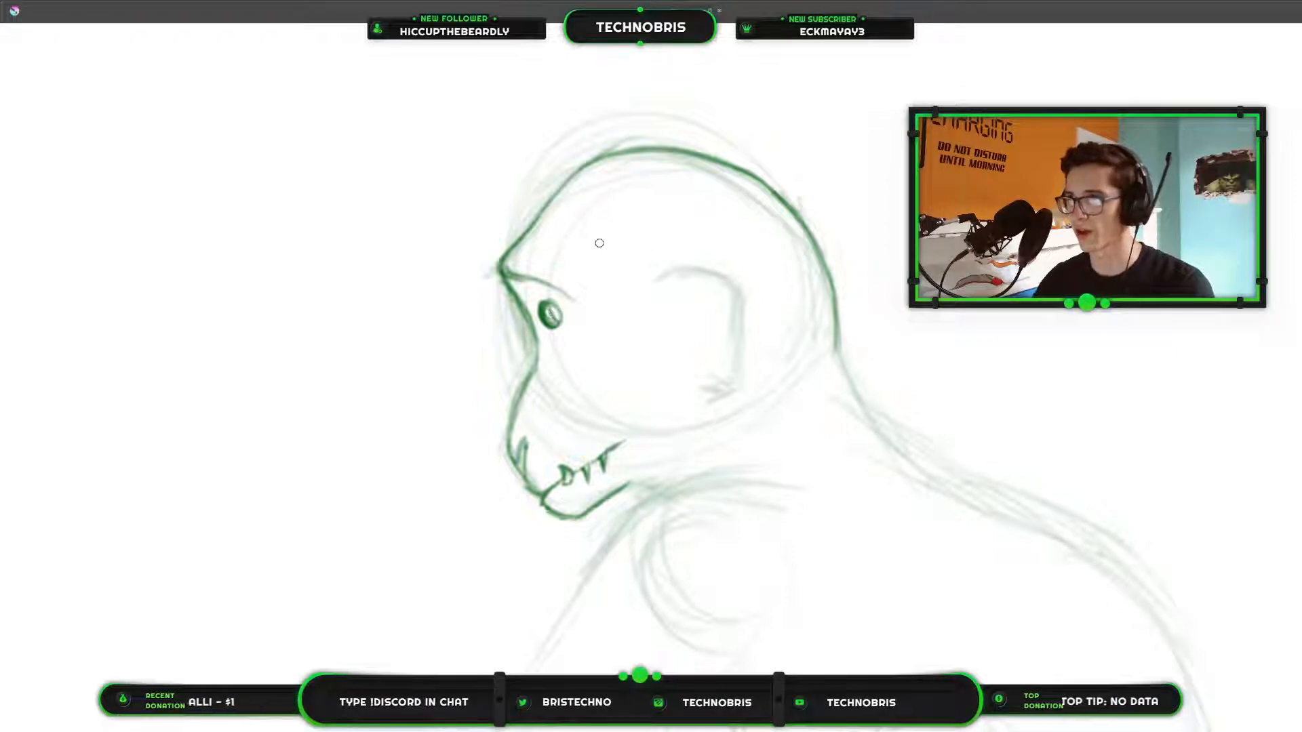
Extend the end of the brow line with a short curve wrapping down behind the creature's eye.
{"action": "key", "text": "ctrl+0"}
{"action": "scroll", "coordinate": [587, 345], "scroll_direction": "up", "scroll_amount": 5}
{"action": "left_click_drag", "start_coordinate": [735, 190], "coordinate": [878, 433]}
{"action": "key", "text": "ctrl+0"}
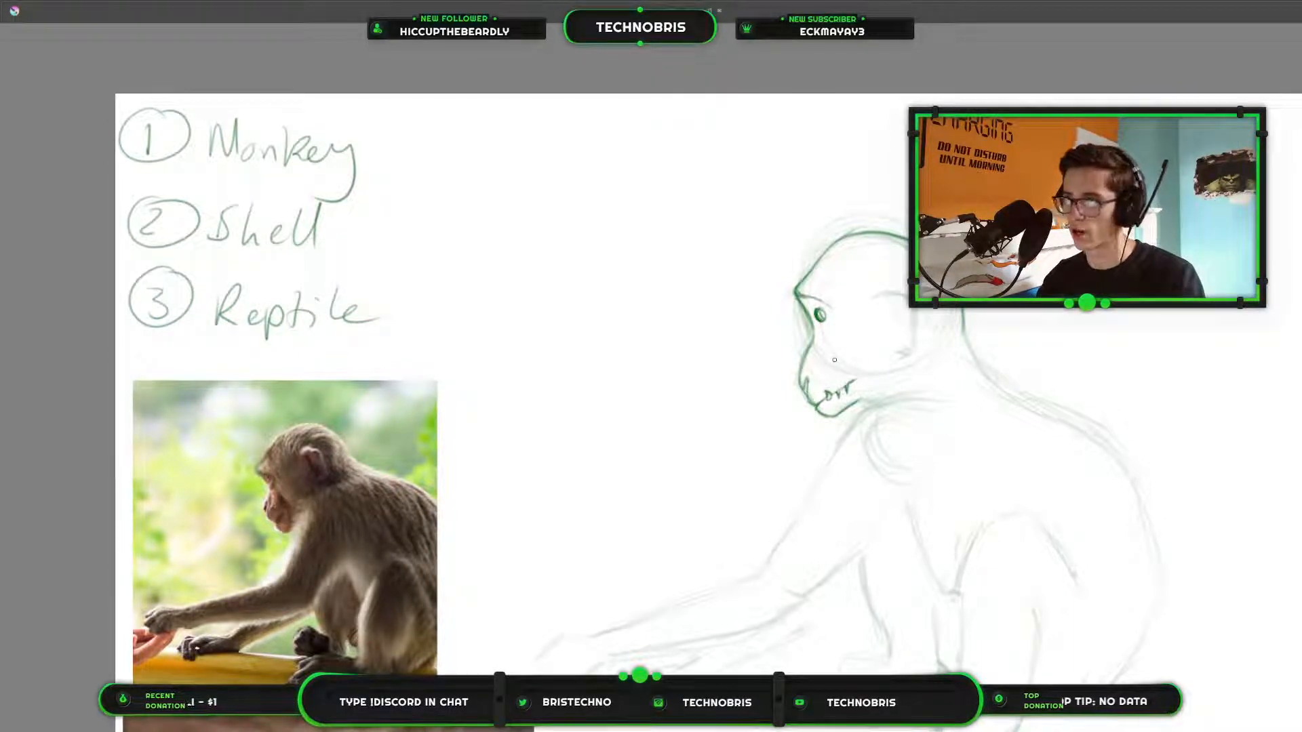
{"action": "mouse_move", "coordinate": [938, 367]}
{"action": "left_mouse_down"}
{"action": "mouse_move", "coordinate": [739, 347]}
{"action": "mouse_move", "coordinate": [1263, 339]}
{"action": "left_mouse_up"}
{"action": "scroll", "coordinate": [739, 346], "scroll_direction": "up", "scroll_amount": 2}
{"action": "mouse_move", "coordinate": [957, 332]}
{"action": "left_mouse_down"}
{"action": "mouse_move", "coordinate": [1296, 247]}
{"action": "mouse_move", "coordinate": [470, 218]}
{"action": "mouse_move", "coordinate": [422, 235]}
{"action": "left_mouse_up"}
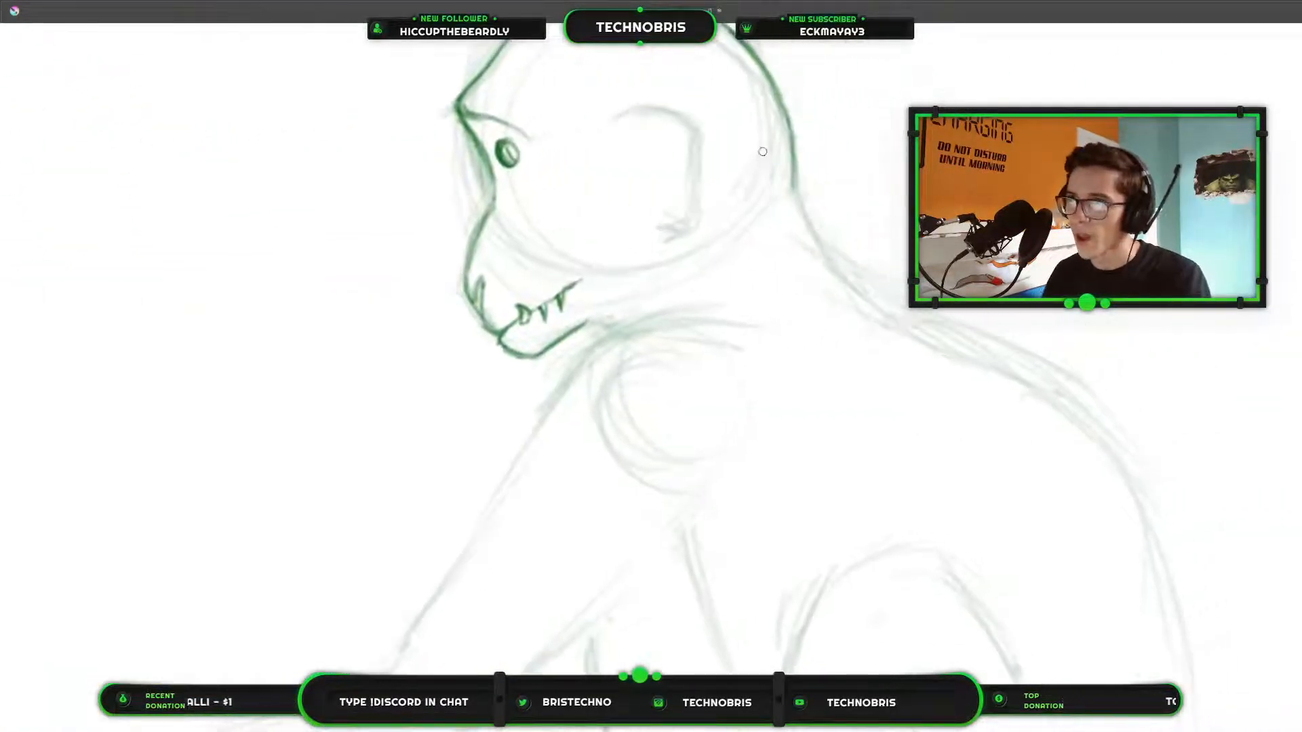
{"action": "left_click_drag", "start_coordinate": [526, 141], "coordinate": [543, 169]}
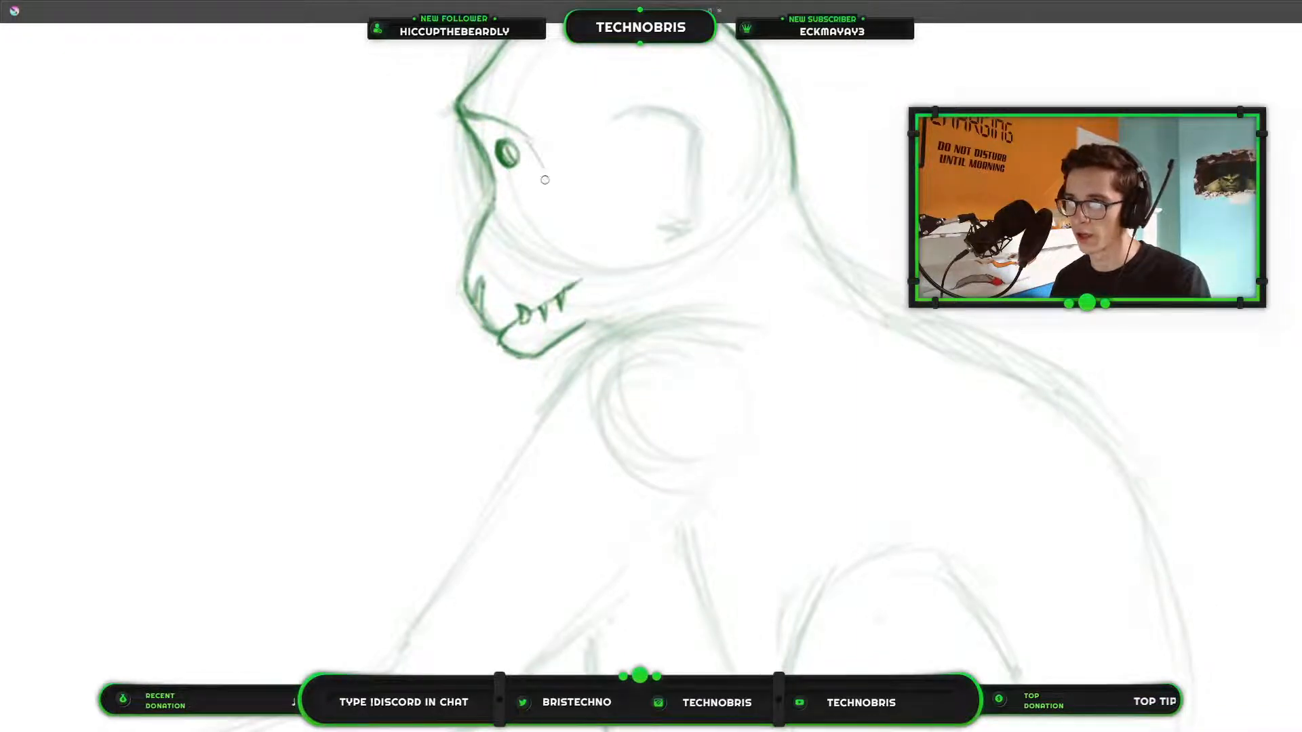
{"action": "key", "text": "ctrl+z"}
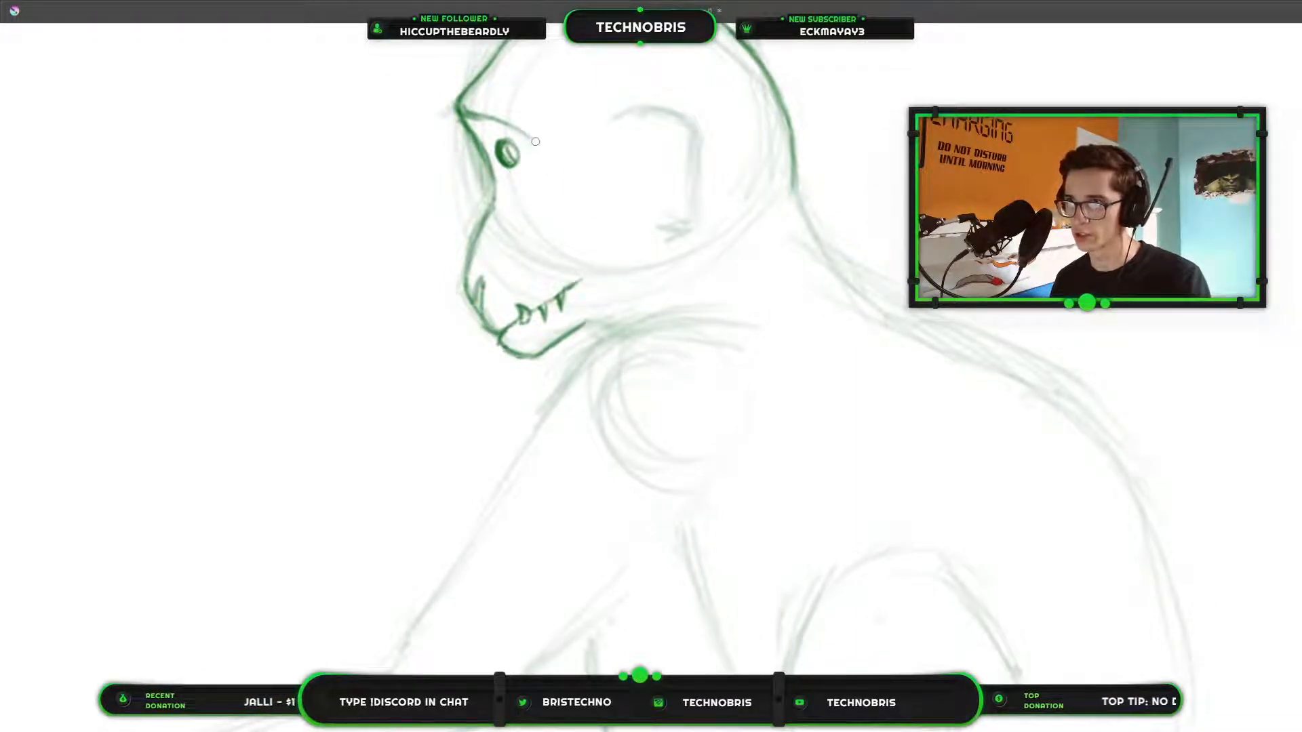
{"action": "left_click_drag", "start_coordinate": [533, 143], "coordinate": [537, 170]}
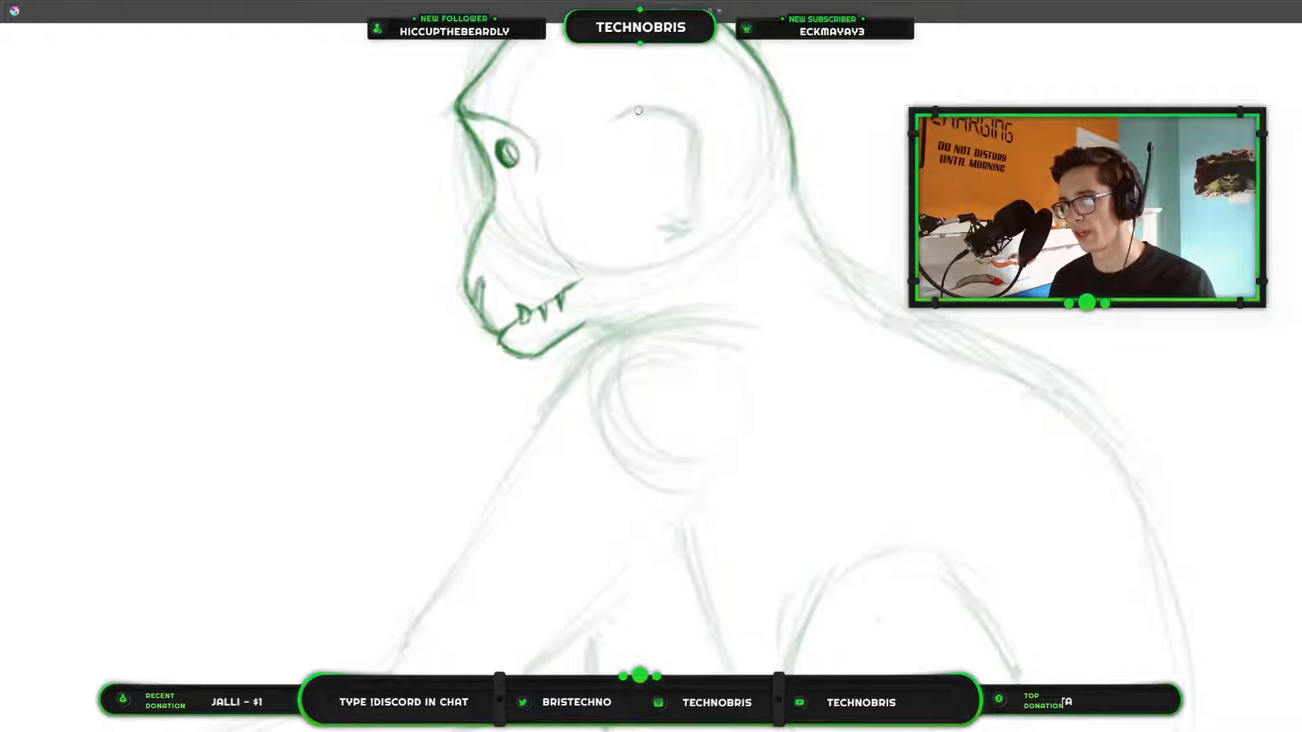
Trace the ear's top, back edge and lobe in darker line over the base sketch, and clean up its rear edge with the eraser.
{"action": "mouse_move", "coordinate": [622, 118]}
{"action": "left_mouse_down"}
{"action": "mouse_move", "coordinate": [664, 110]}
{"action": "mouse_move", "coordinate": [629, 118]}
{"action": "mouse_move", "coordinate": [659, 112]}
{"action": "mouse_move", "coordinate": [643, 113]}
{"action": "mouse_move", "coordinate": [701, 137]}
{"action": "mouse_move", "coordinate": [670, 120]}
{"action": "mouse_move", "coordinate": [695, 137]}
{"action": "mouse_move", "coordinate": [688, 228]}
{"action": "mouse_move", "coordinate": [695, 196]}
{"action": "left_mouse_up"}
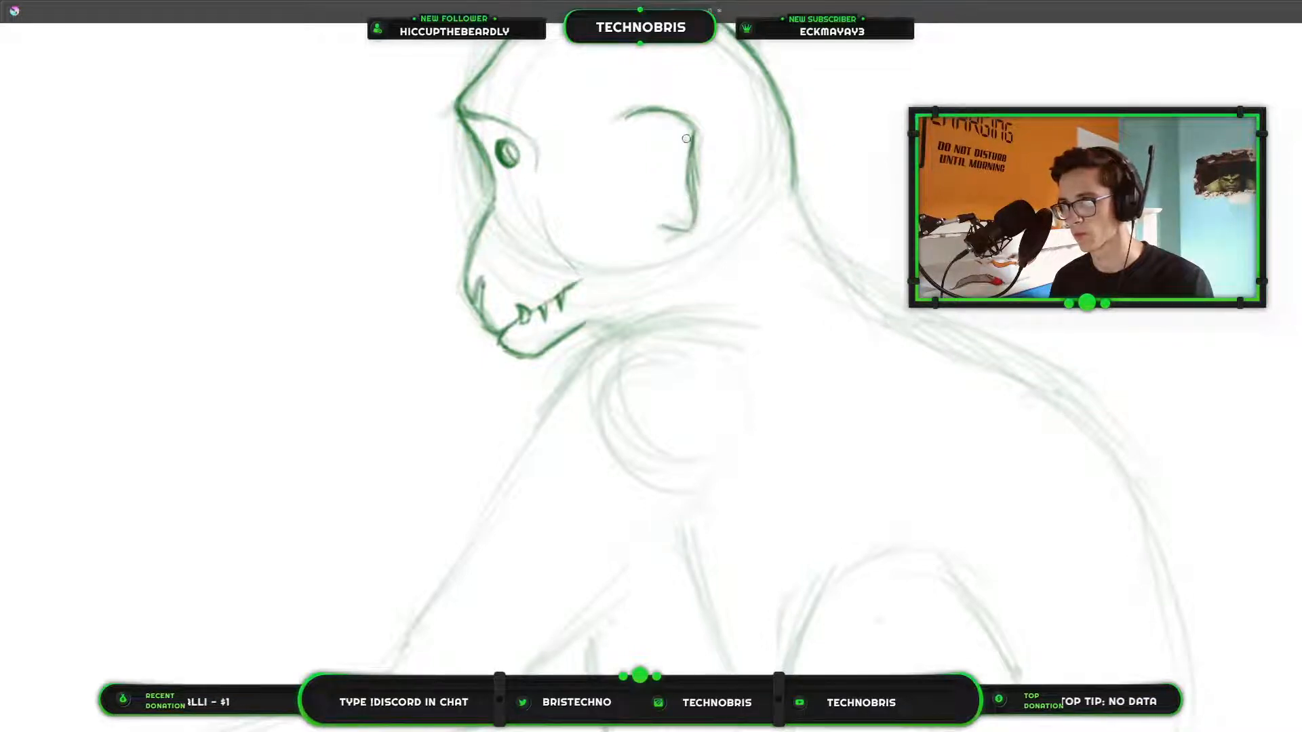
{"action": "key", "text": "e"}
{"action": "mouse_move", "coordinate": [723, 171]}
{"action": "left_mouse_down"}
{"action": "mouse_move", "coordinate": [692, 156]}
{"action": "mouse_move", "coordinate": [694, 213]}
{"action": "mouse_move", "coordinate": [693, 137]}
{"action": "left_mouse_up"}
{"action": "key", "text": "e"}
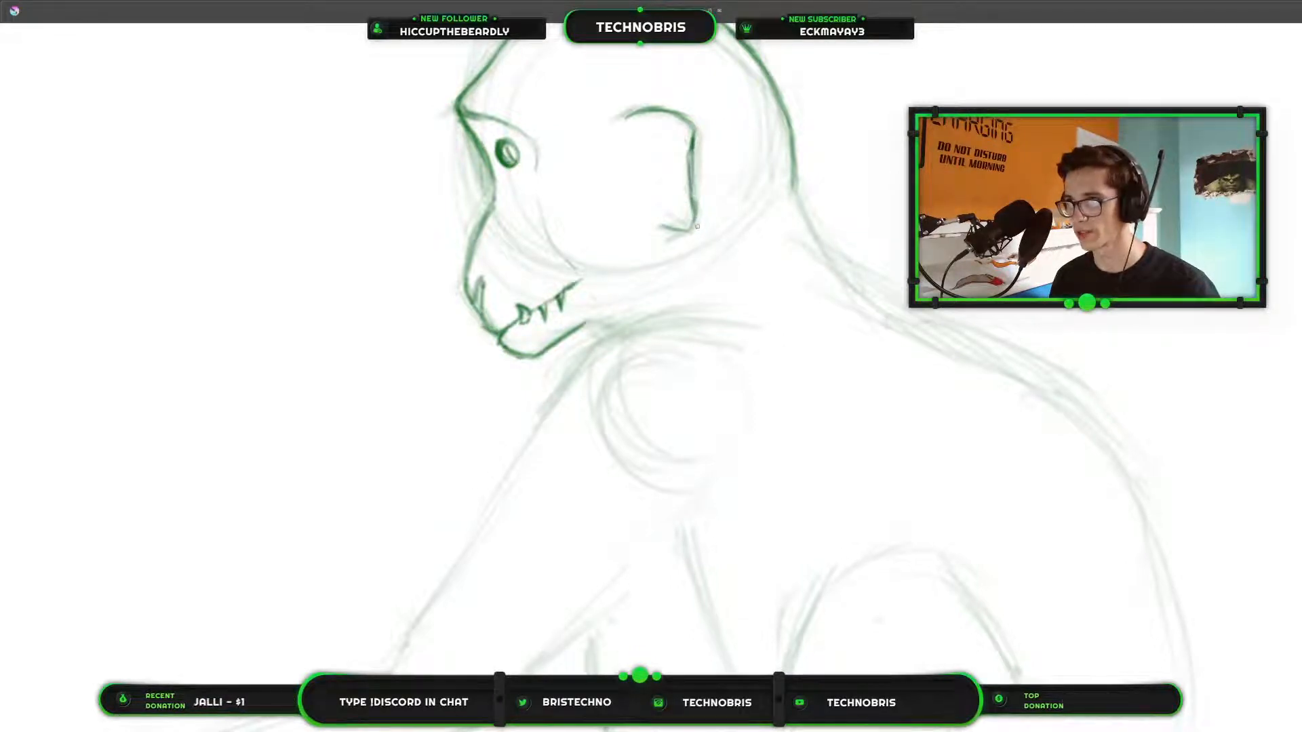
Draw the inner ear folds inside the ear outline, using the monkey photo as reference.
{"action": "scroll", "coordinate": [608, 153], "scroll_direction": "down", "scroll_amount": 3}
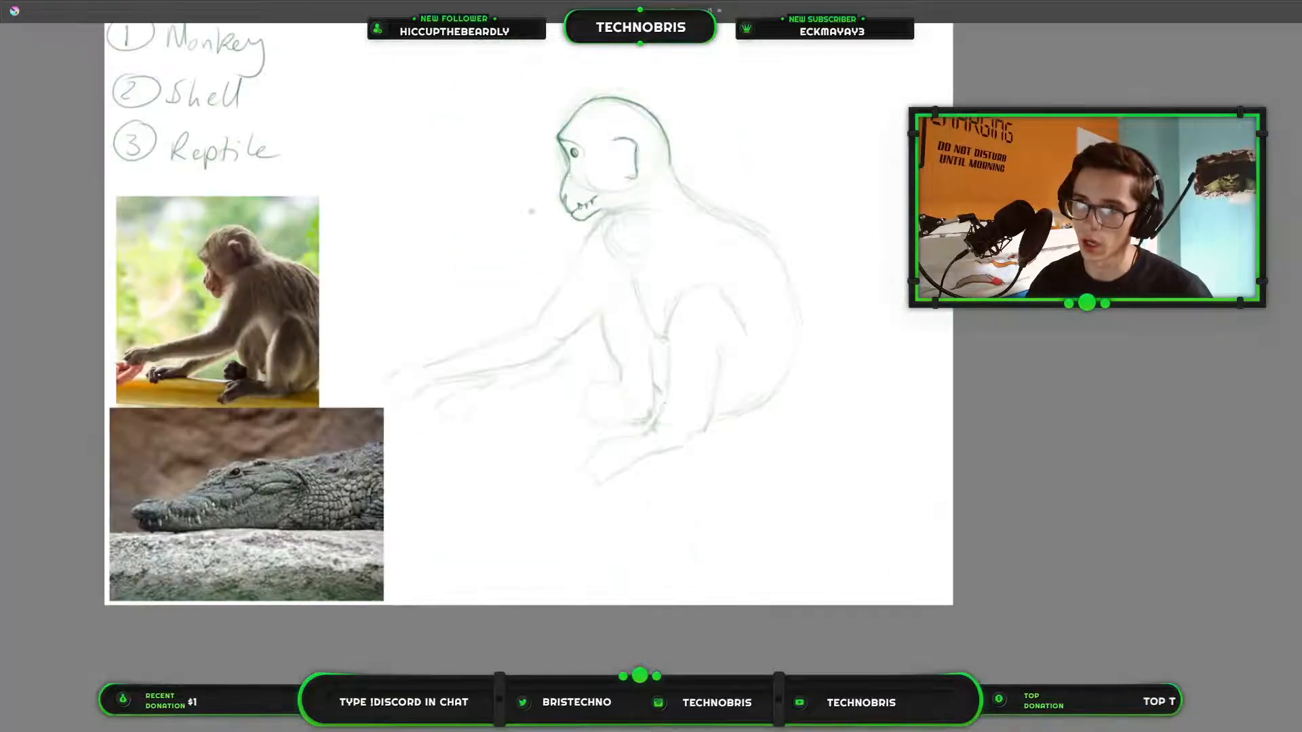
{"action": "scroll", "coordinate": [820, 285], "scroll_direction": "up", "scroll_amount": 2}
{"action": "mouse_move", "coordinate": [767, 187]}
{"action": "left_mouse_down"}
{"action": "mouse_move", "coordinate": [813, 253]}
{"action": "mouse_move", "coordinate": [986, 401]}
{"action": "left_mouse_up"}
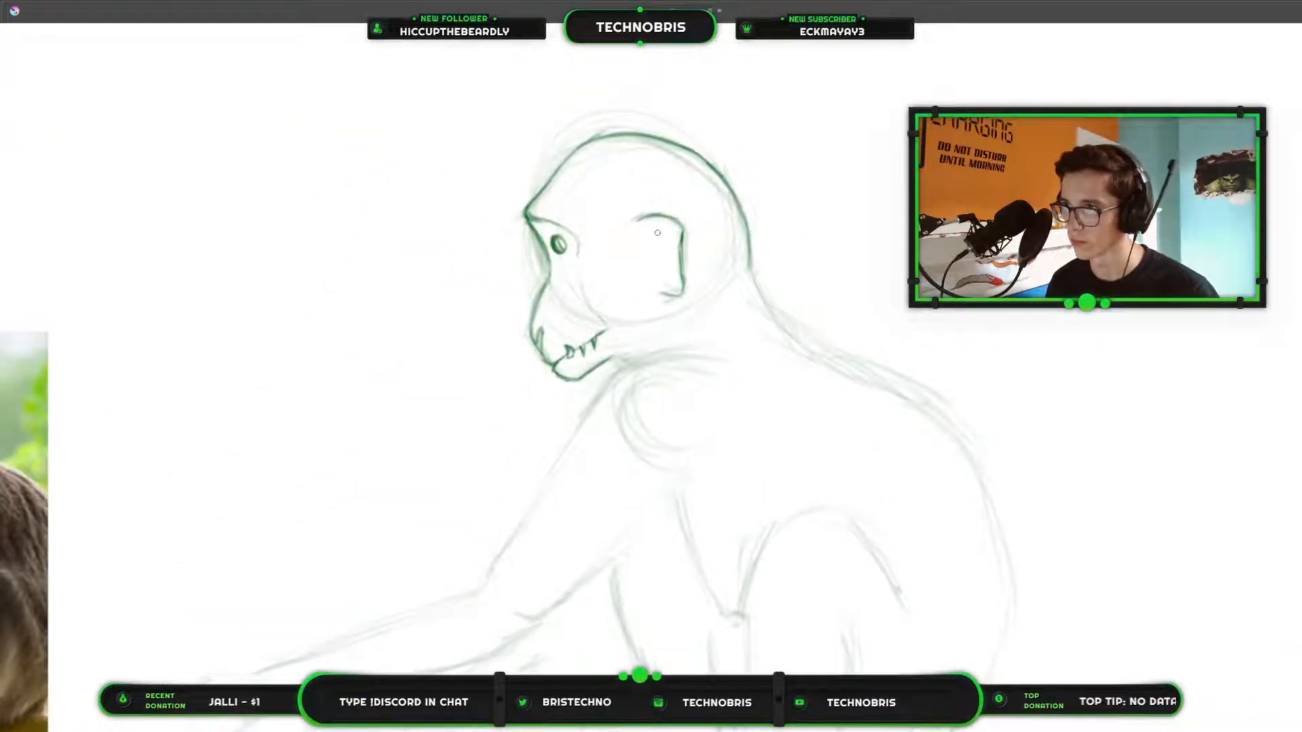
{"action": "mouse_move", "coordinate": [655, 227]}
{"action": "left_mouse_down"}
{"action": "mouse_move", "coordinate": [665, 278]}
{"action": "mouse_move", "coordinate": [936, 287]}
{"action": "left_mouse_up"}
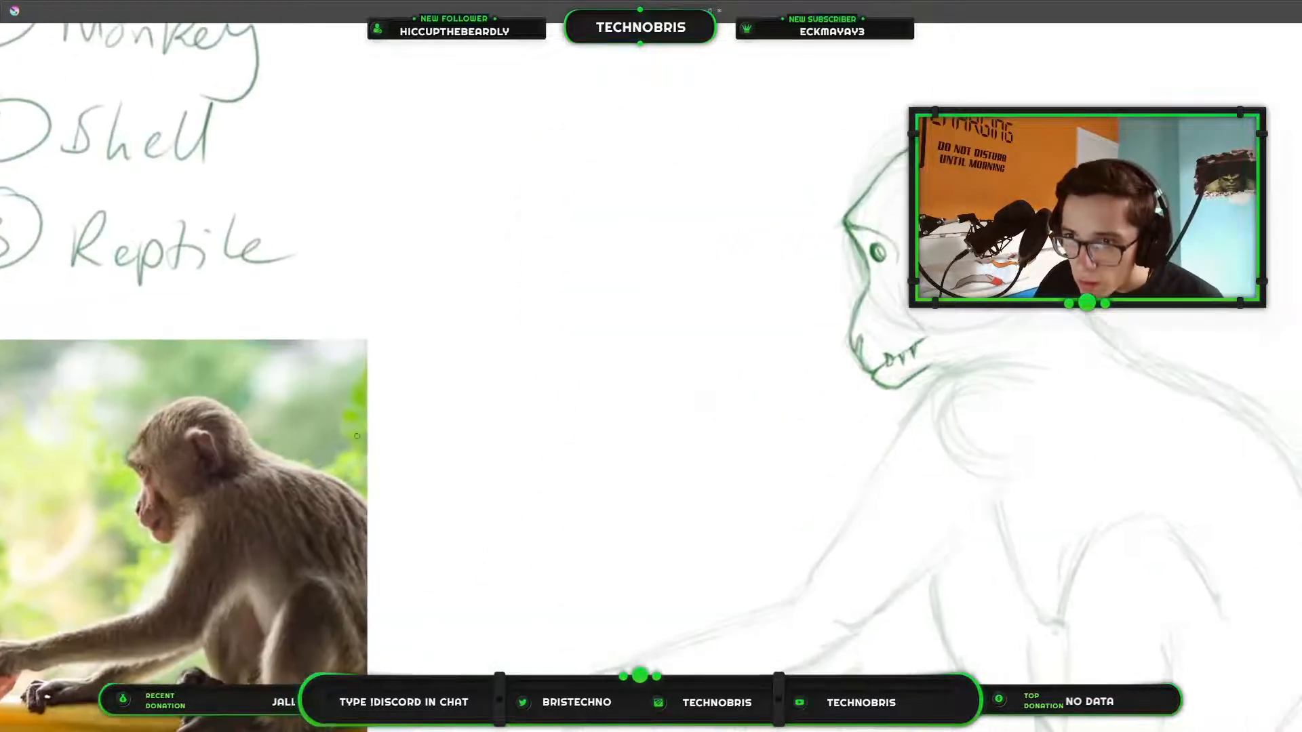
{"action": "mouse_move", "coordinate": [758, 422]}
{"action": "left_mouse_down"}
{"action": "mouse_move", "coordinate": [468, 540]}
{"action": "mouse_move", "coordinate": [620, 516]}
{"action": "mouse_move", "coordinate": [646, 492]}
{"action": "left_mouse_up"}
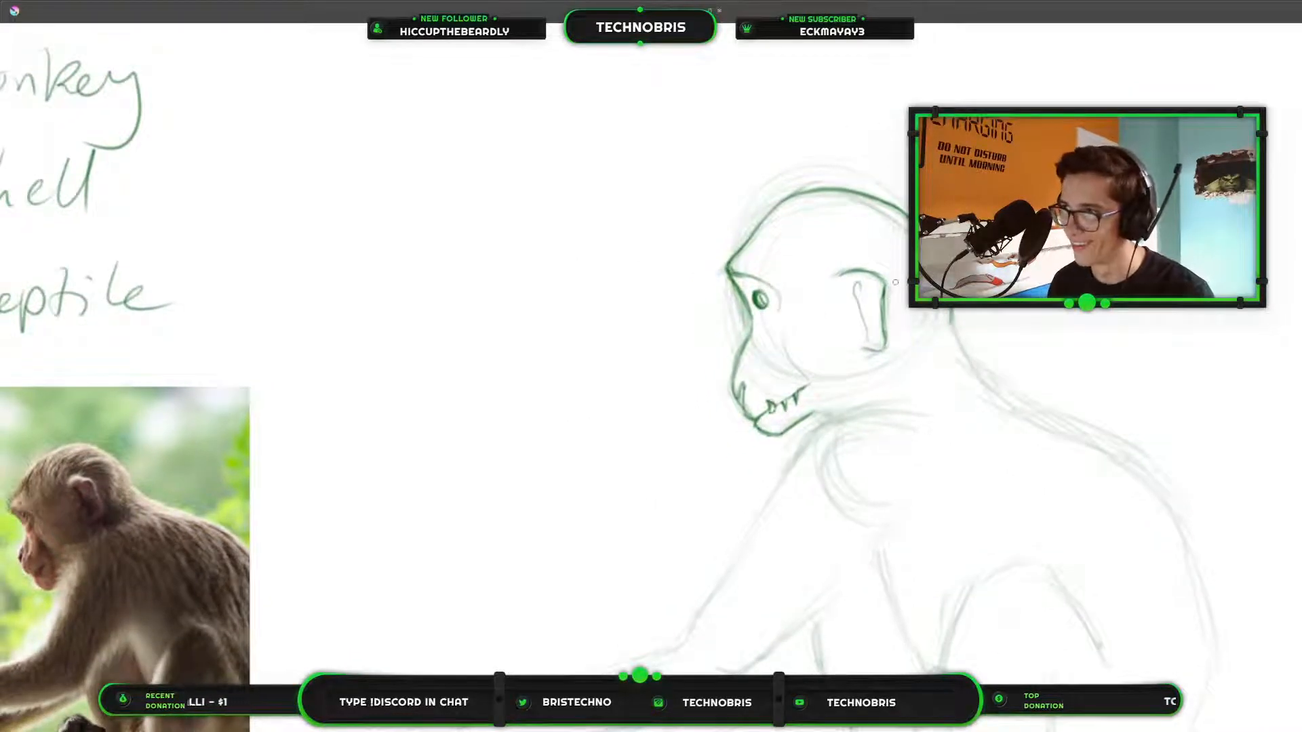
{"action": "key", "text": "ctrl+z"}
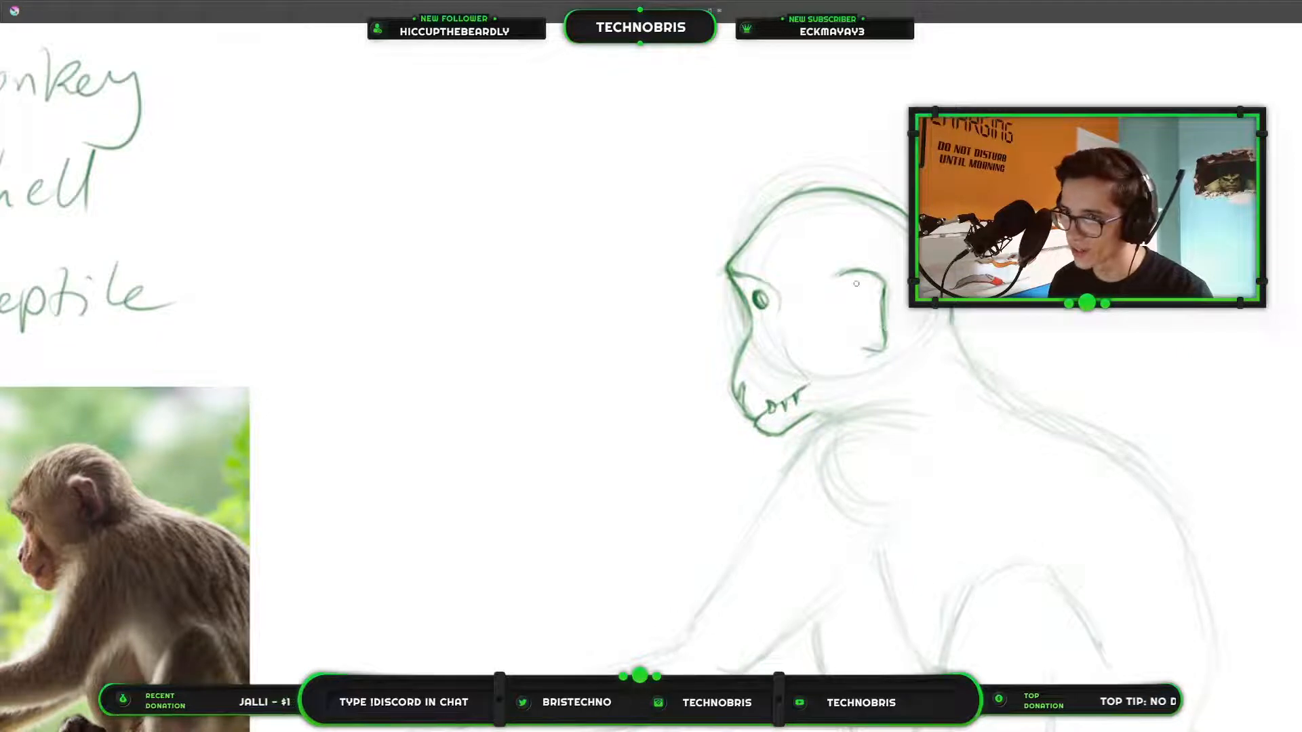
{"action": "left_click_drag", "start_coordinate": [861, 298], "coordinate": [860, 328]}
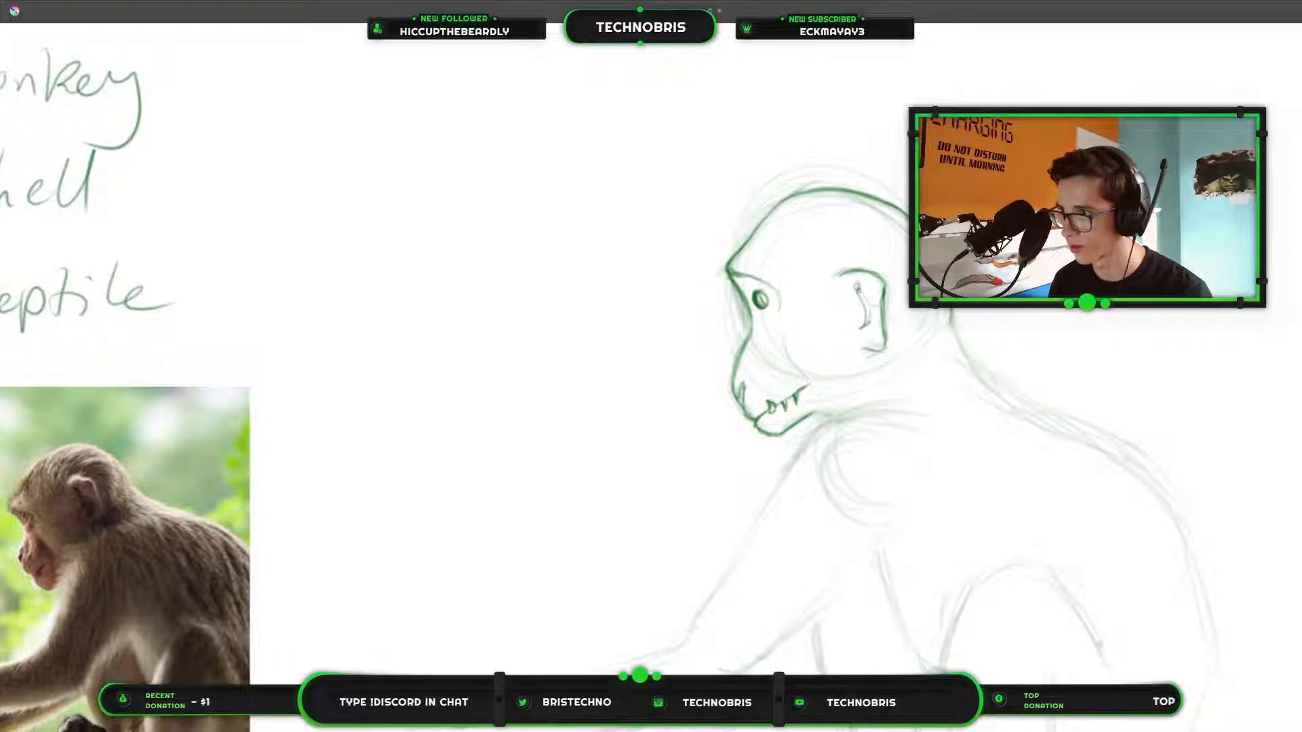
{"action": "left_click_drag", "start_coordinate": [858, 287], "coordinate": [870, 320]}
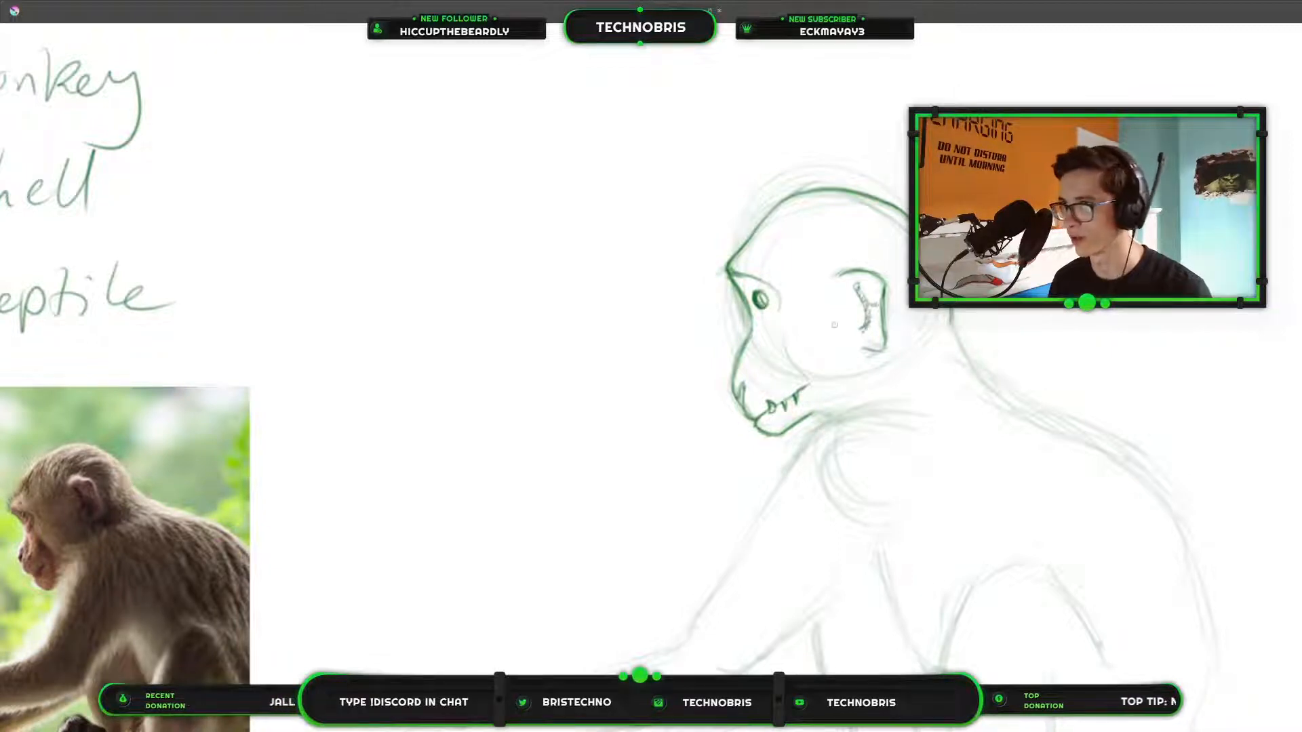
Hatch light shading between the brow and the eye and across the cheek behind the toothed mouth.
{"action": "left_click_drag", "start_coordinate": [737, 284], "coordinate": [757, 287]}
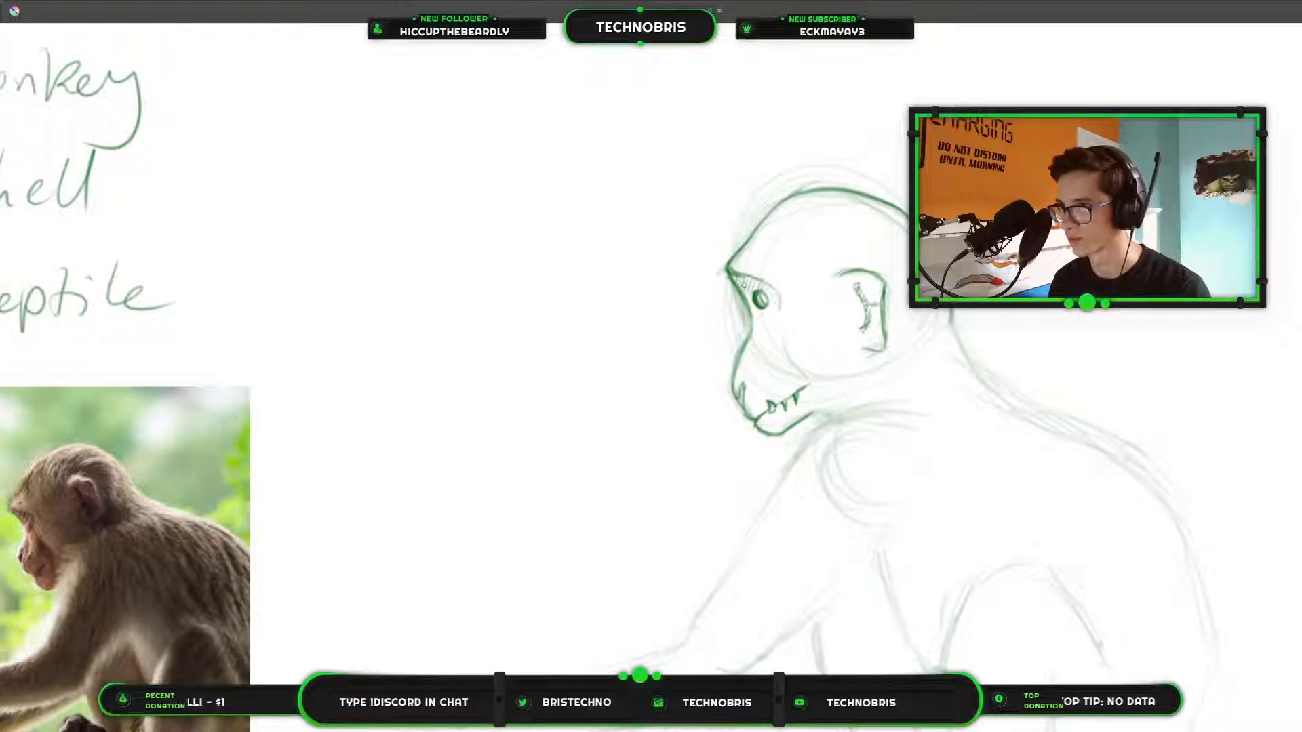
{"action": "left_click_drag", "start_coordinate": [733, 275], "coordinate": [741, 278]}
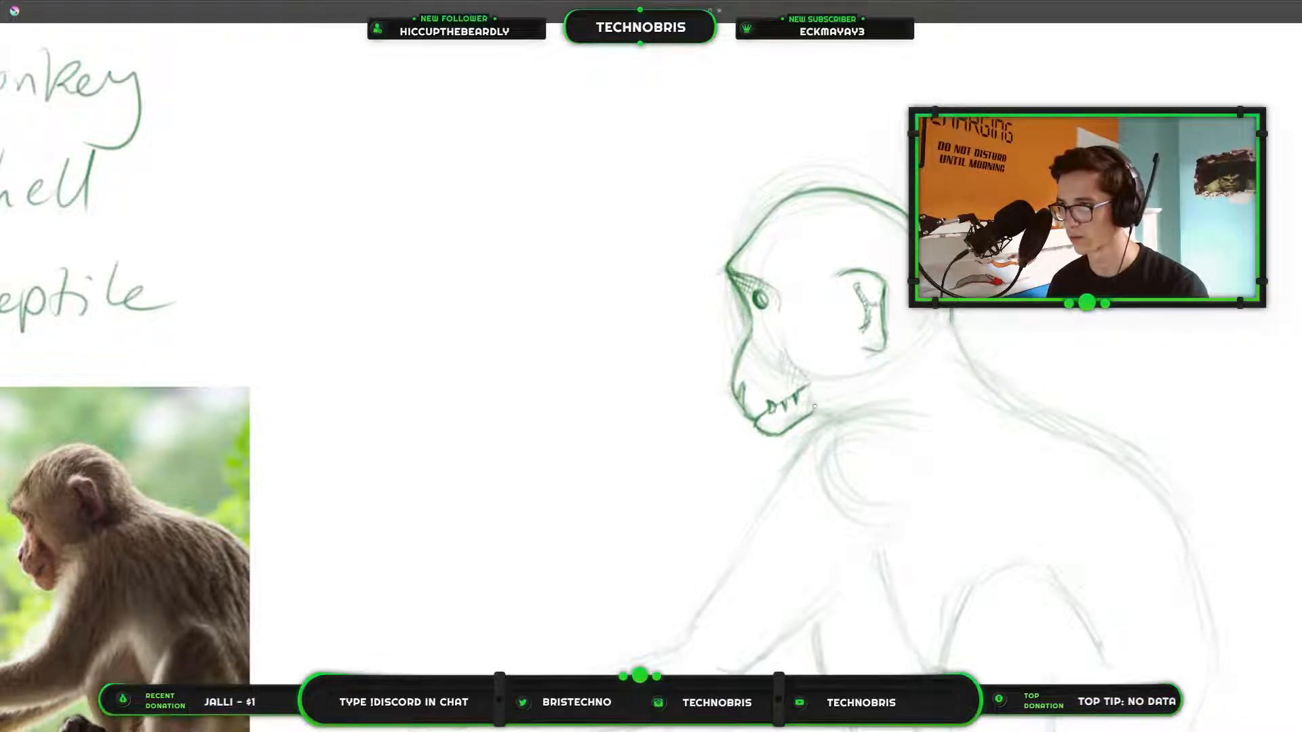
{"action": "scroll", "coordinate": [941, 152], "scroll_direction": "down", "scroll_amount": 1}
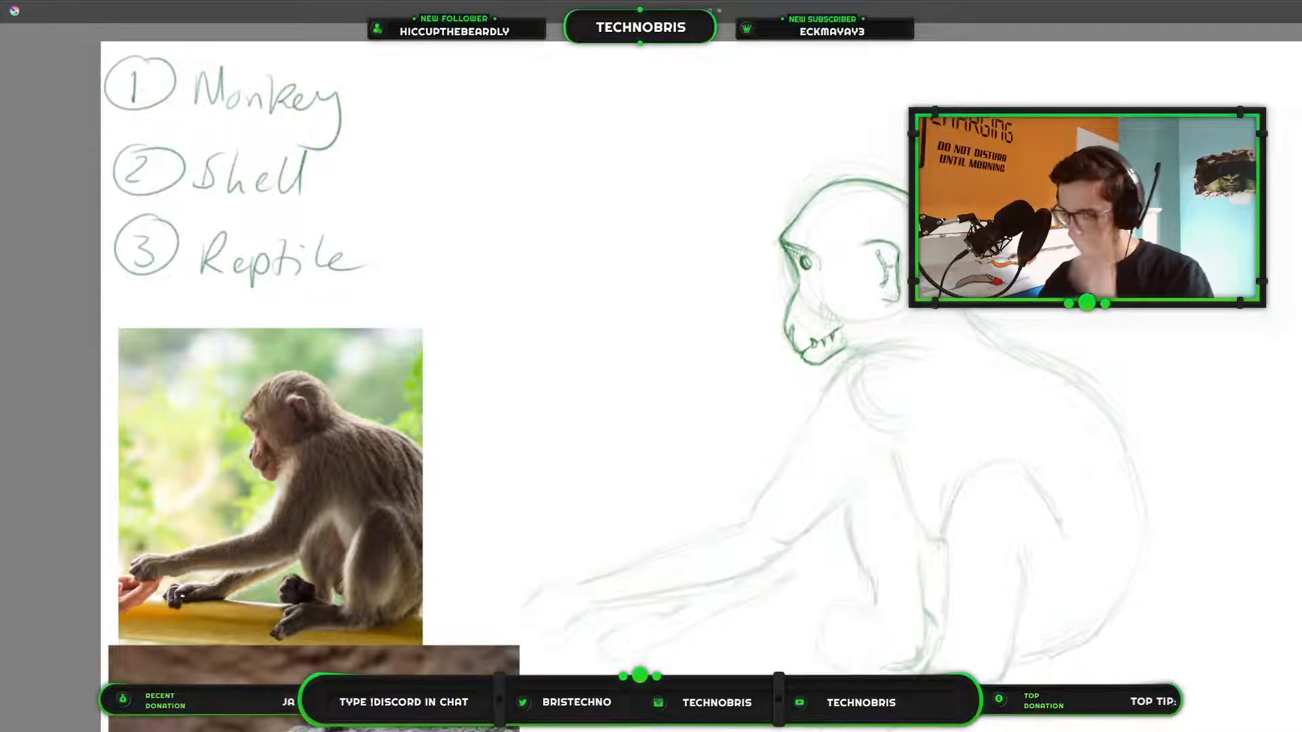
{"action": "scroll", "coordinate": [950, 255], "scroll_direction": "up", "scroll_amount": 2}
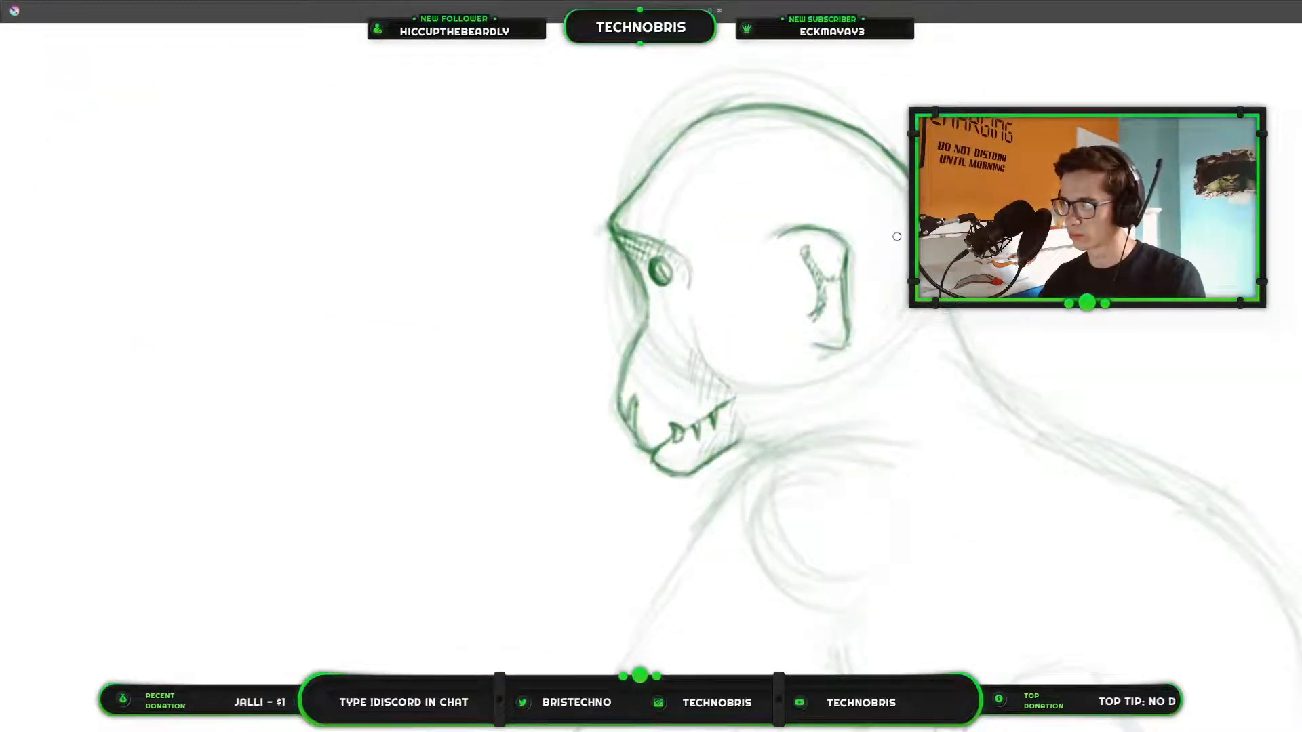
Trace the front and back edges of the outstretched upper arm down to the elbow over the base sketch.
{"action": "left_click_drag", "start_coordinate": [897, 237], "coordinate": [1201, 250]}
{"action": "scroll", "coordinate": [1199, 251], "scroll_direction": "down", "scroll_amount": 2}
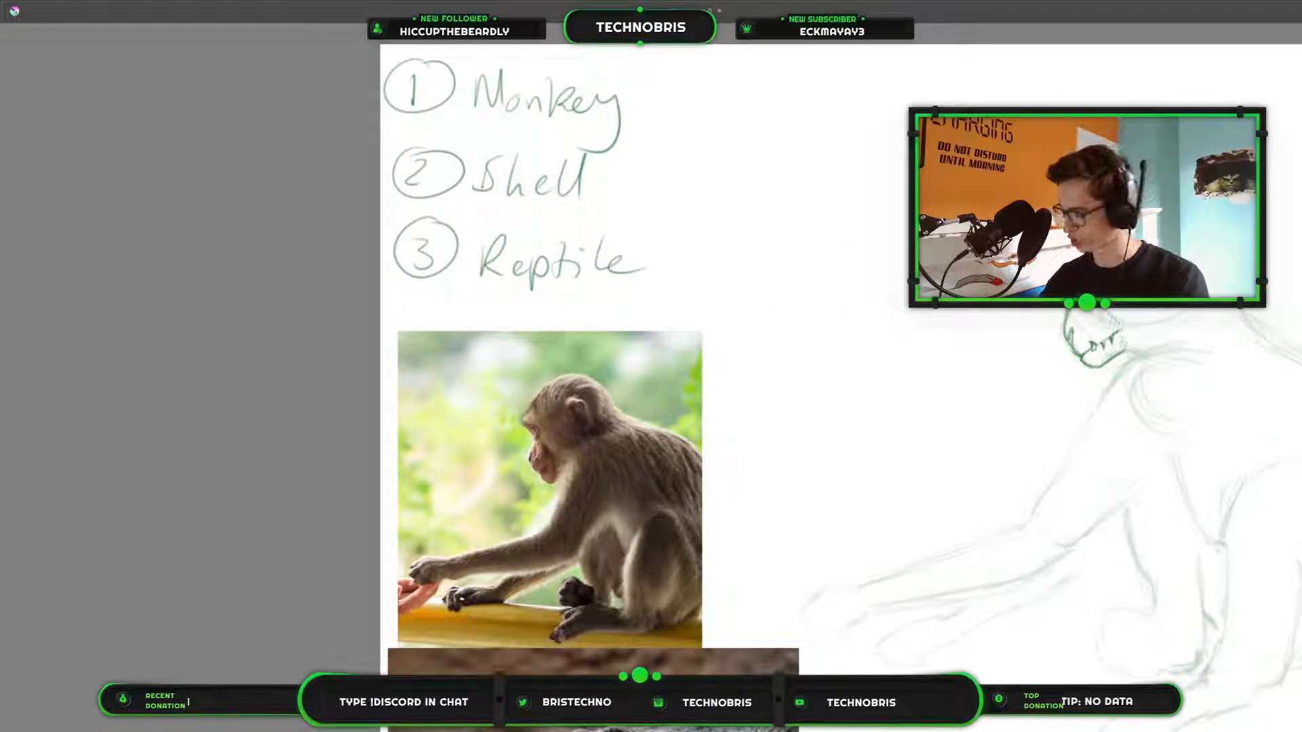
{"action": "mouse_move", "coordinate": [1011, 324]}
{"action": "left_mouse_down"}
{"action": "mouse_move", "coordinate": [851, 369]}
{"action": "mouse_move", "coordinate": [668, 265]}
{"action": "mouse_move", "coordinate": [686, 309]}
{"action": "left_mouse_up"}
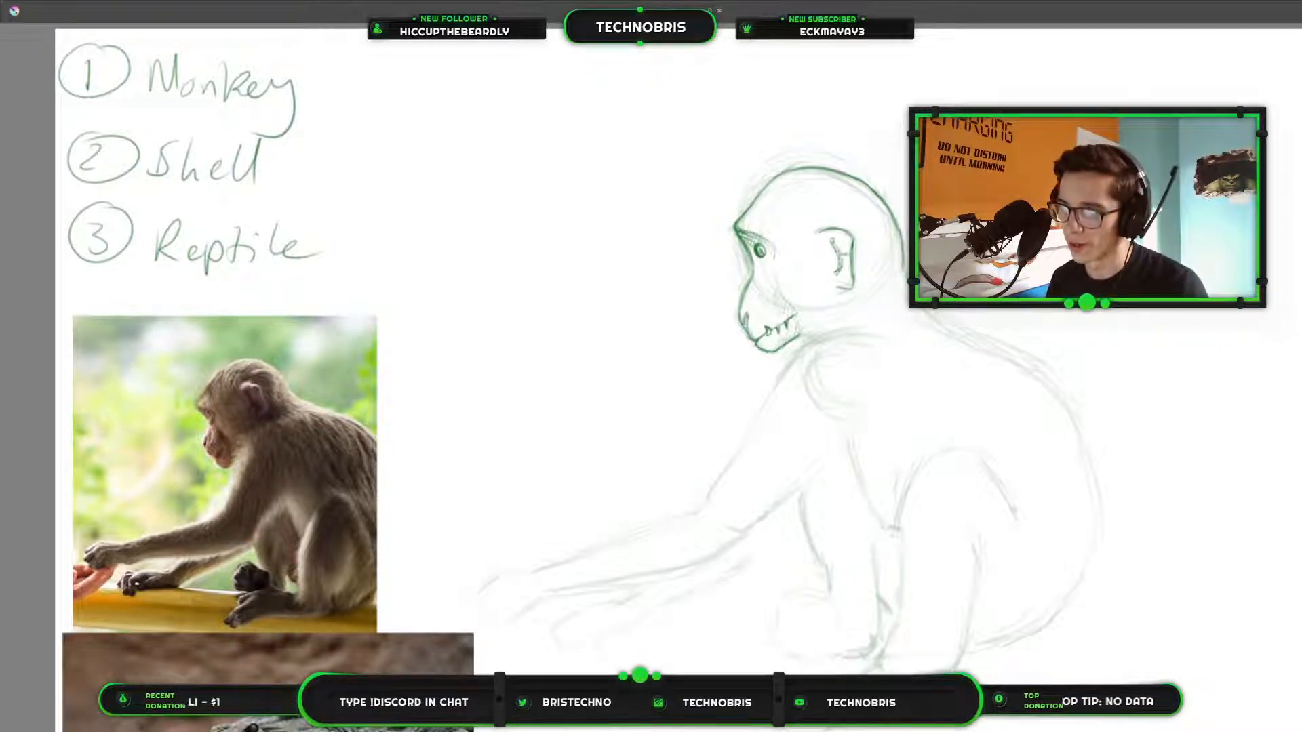
{"action": "scroll", "coordinate": [781, 290], "scroll_direction": "up", "scroll_amount": 3}
{"action": "scroll", "coordinate": [781, 290], "scroll_direction": "down", "scroll_amount": 3}
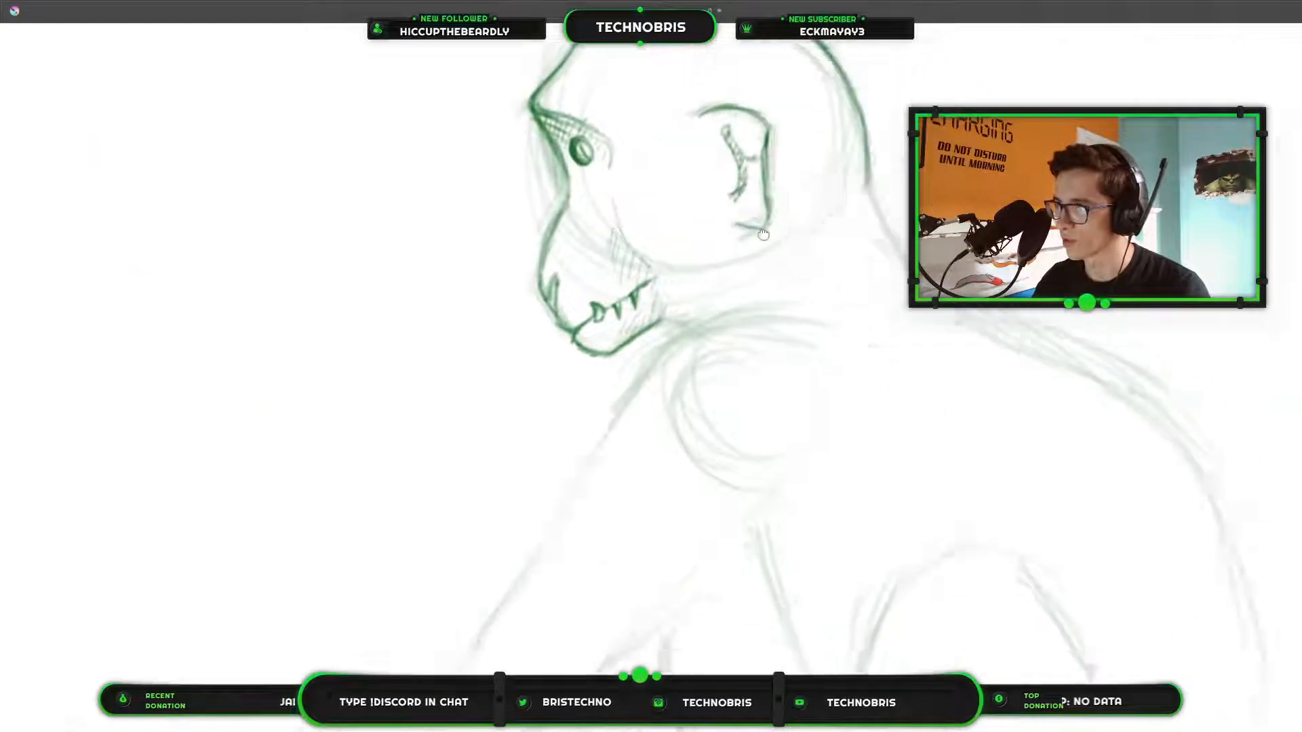
{"action": "left_click_drag", "start_coordinate": [718, 223], "coordinate": [955, 182]}
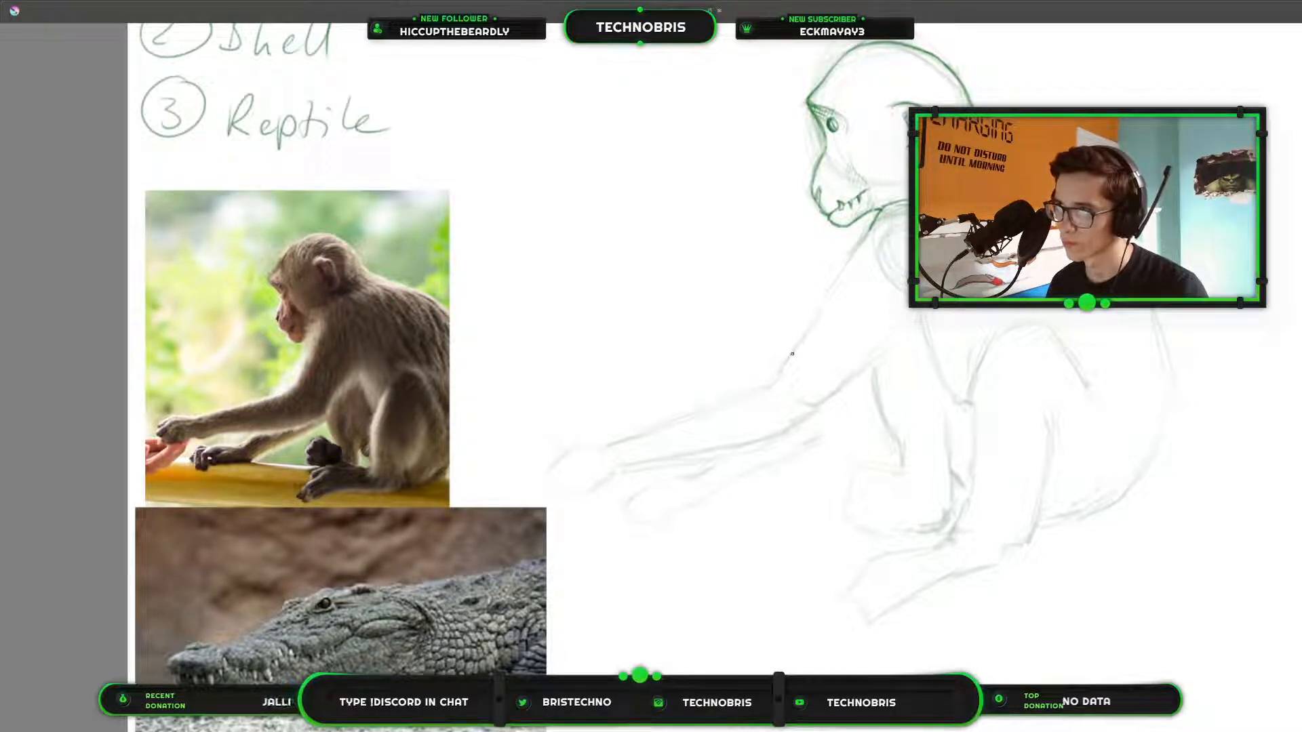
{"action": "mouse_move", "coordinate": [790, 358]}
{"action": "left_mouse_down"}
{"action": "mouse_move", "coordinate": [863, 241]}
{"action": "mouse_move", "coordinate": [804, 332]}
{"action": "left_mouse_up"}
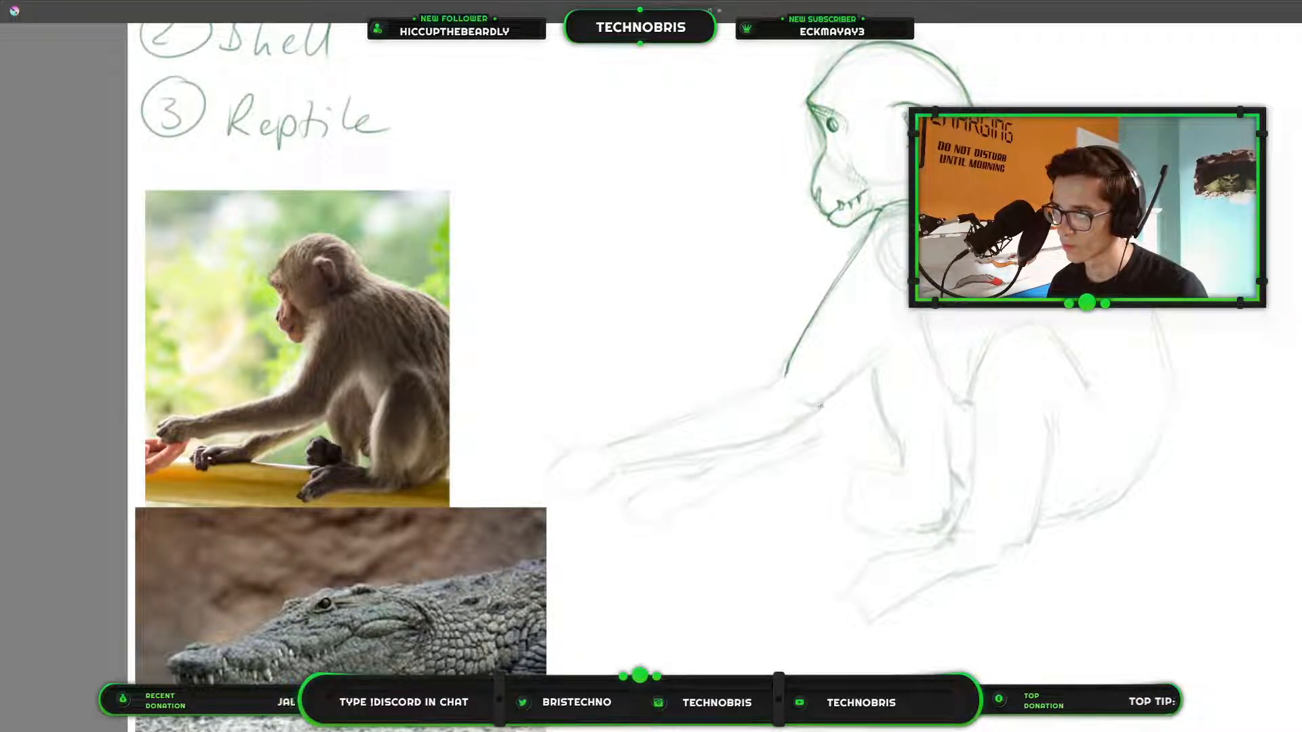
{"action": "left_click_drag", "start_coordinate": [827, 391], "coordinate": [800, 423]}
{"action": "mouse_move", "coordinate": [862, 368]}
{"action": "left_mouse_down"}
{"action": "mouse_move", "coordinate": [830, 400]}
{"action": "mouse_move", "coordinate": [917, 314]}
{"action": "left_mouse_up"}
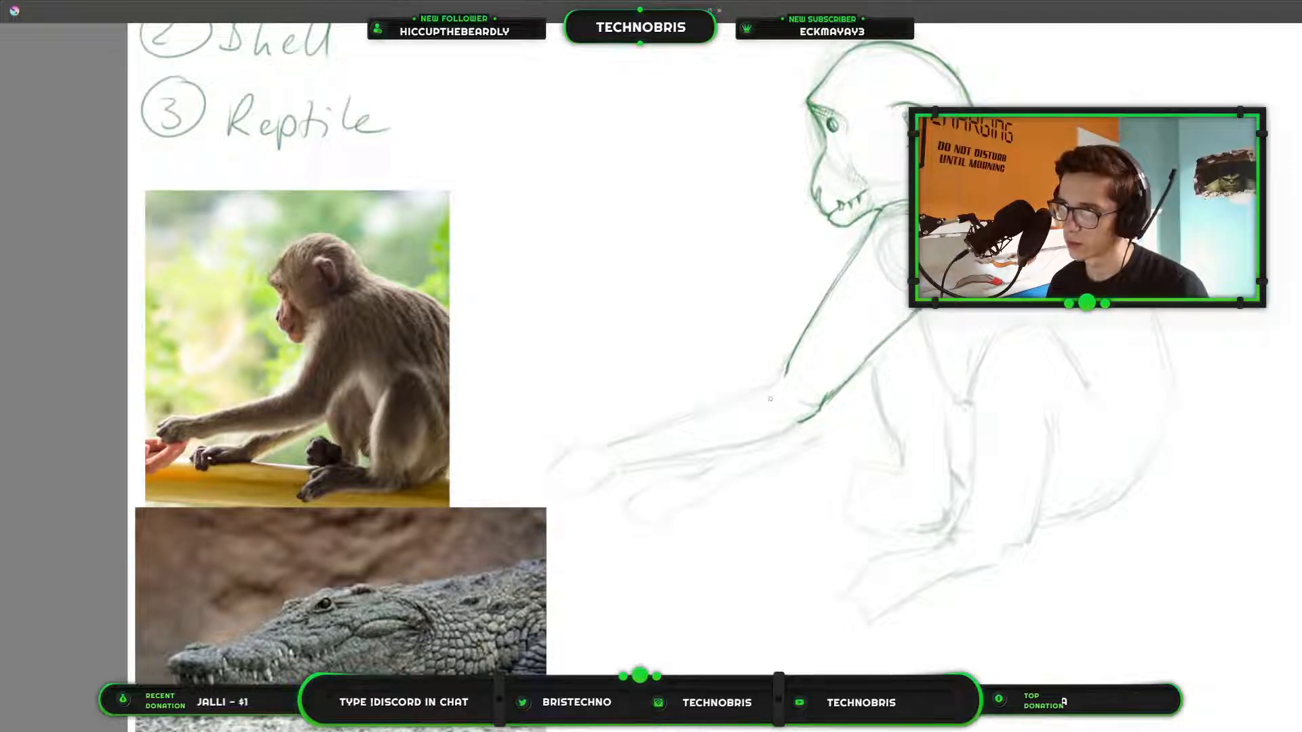
Restore the hidden interface panels and check the line work with the Sketch layer hidden, showing the layer again.
{"action": "scroll", "coordinate": [759, 337], "scroll_direction": "down", "scroll_amount": 6}
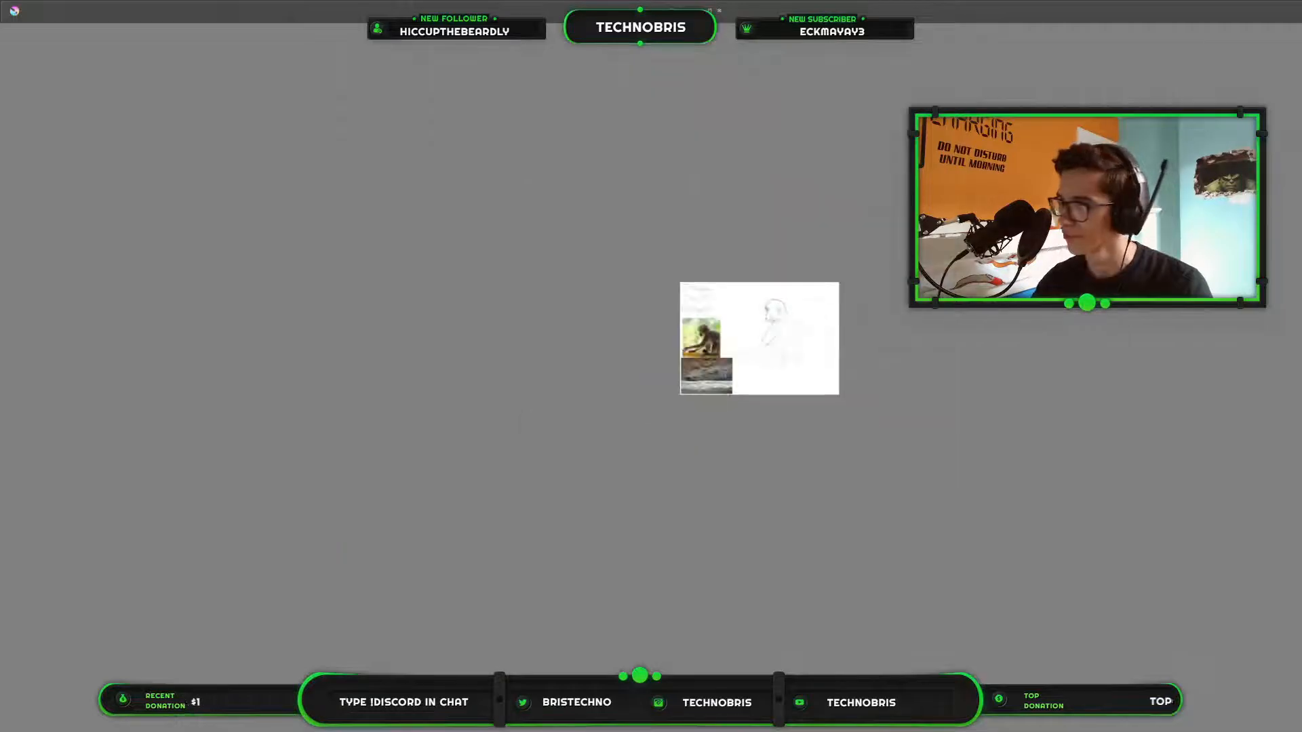
{"action": "scroll", "coordinate": [783, 352], "scroll_direction": "up", "scroll_amount": 3}
{"action": "key", "text": "Tab"}
{"action": "scroll", "coordinate": [840, 347], "scroll_direction": "up", "scroll_amount": 2}
{"action": "scroll", "coordinate": [839, 346], "scroll_direction": "up", "scroll_amount": 3}
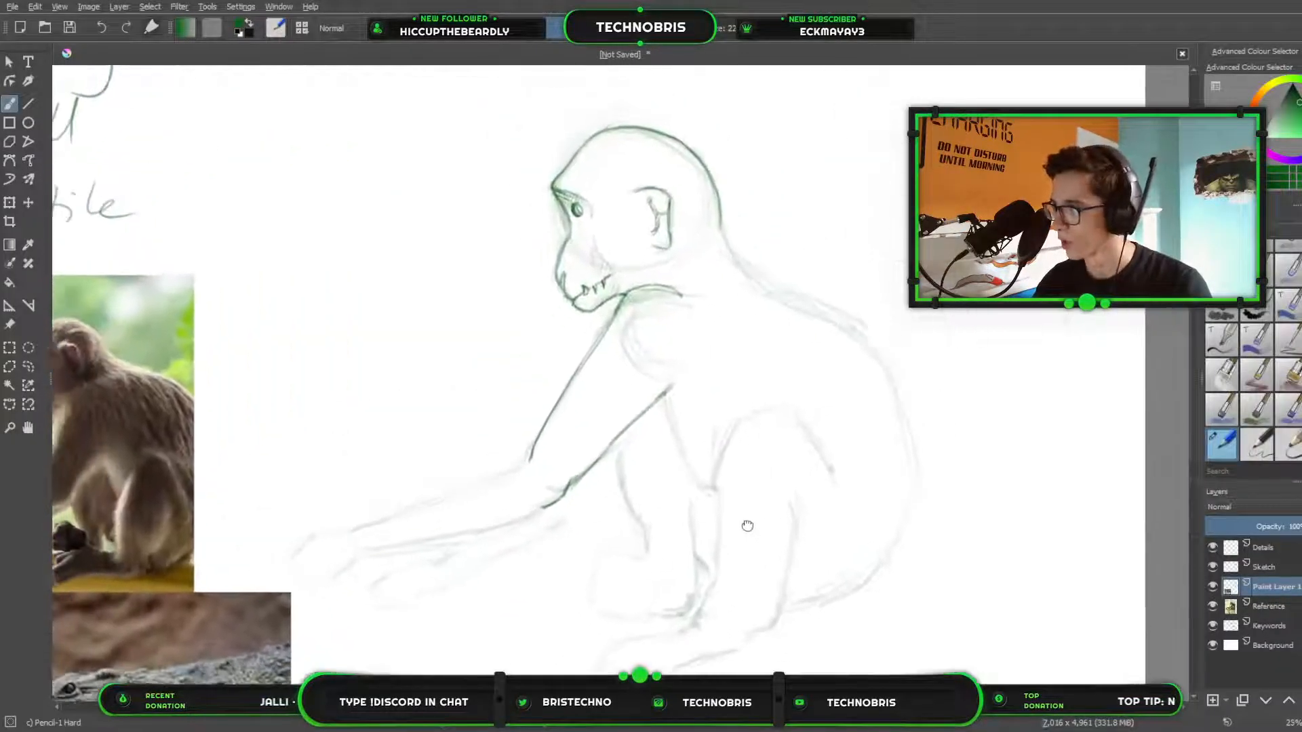
{"action": "left_click", "coordinate": [1212, 568]}
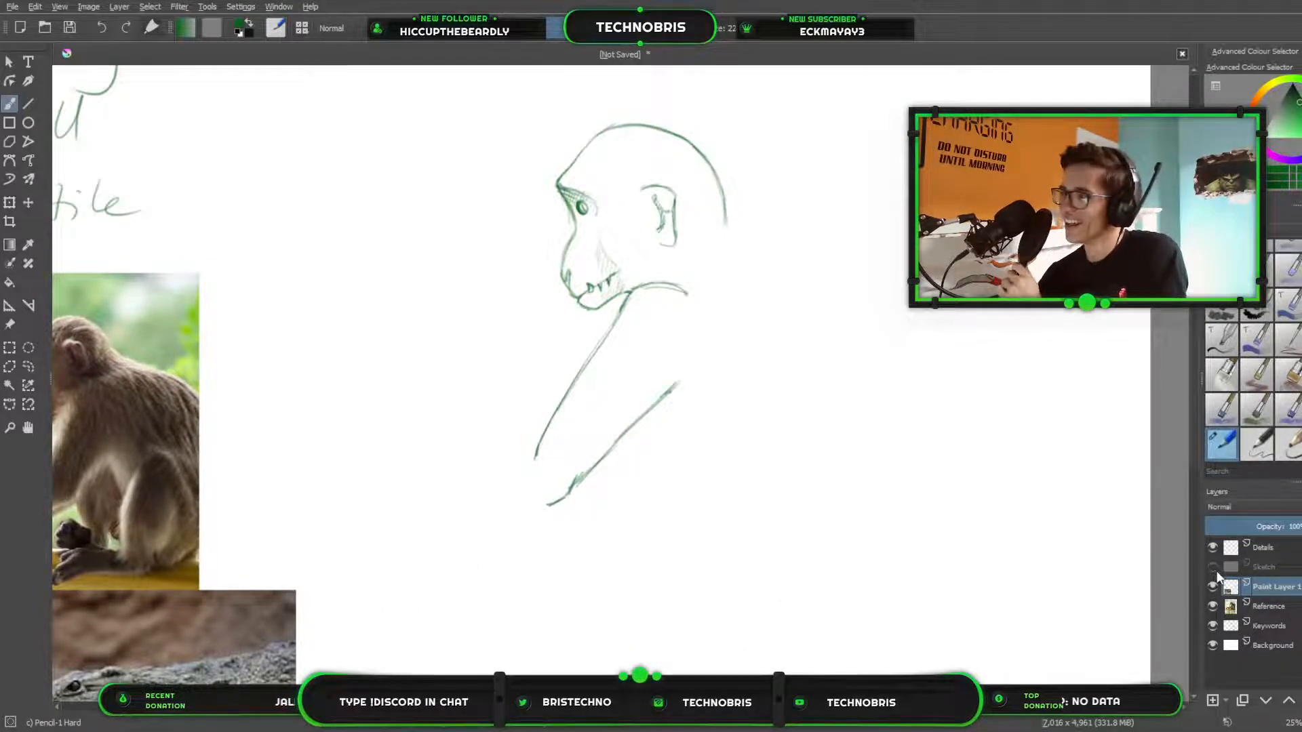
{"action": "left_click", "coordinate": [1213, 567]}
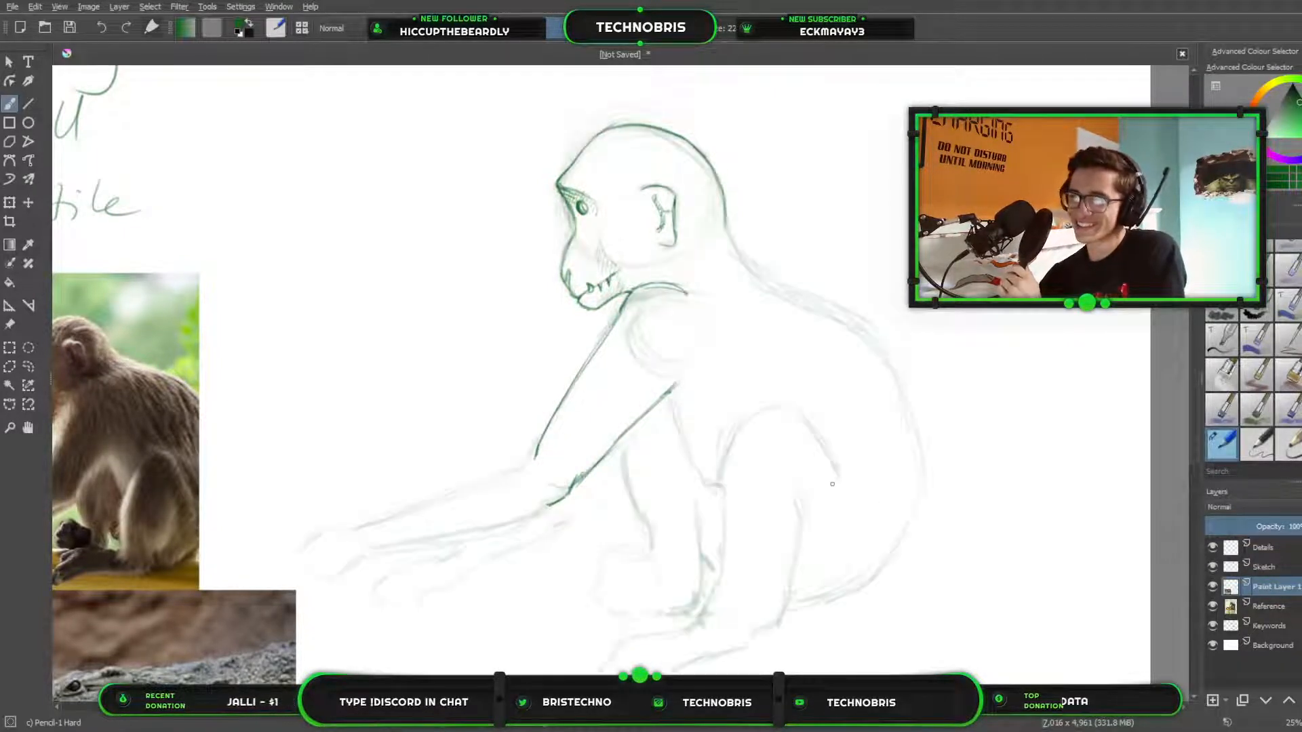
Outline the hand at the end of the outstretched arm, with its back, curled fingers and underside up to the wrist.
{"action": "mouse_move", "coordinate": [832, 455]}
{"action": "left_mouse_down"}
{"action": "mouse_move", "coordinate": [1015, 448]}
{"action": "mouse_move", "coordinate": [991, 401]}
{"action": "mouse_move", "coordinate": [979, 465]}
{"action": "mouse_move", "coordinate": [1016, 567]}
{"action": "mouse_move", "coordinate": [1050, 552]}
{"action": "left_mouse_up"}
{"action": "scroll", "coordinate": [697, 465], "scroll_direction": "up", "scroll_amount": 2}
{"action": "left_click_drag", "start_coordinate": [698, 468], "coordinate": [903, 302]}
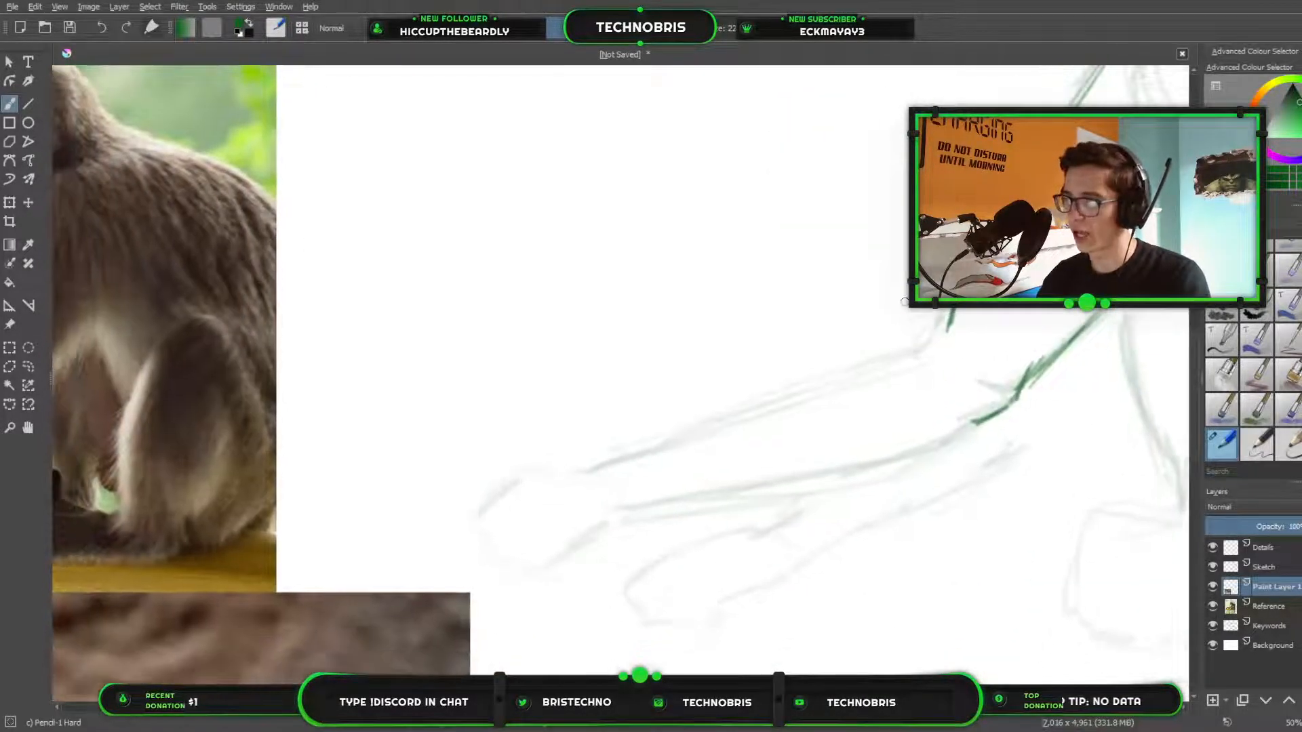
{"action": "scroll", "coordinate": [902, 302], "scroll_direction": "down", "scroll_amount": 1}
{"action": "mouse_move", "coordinate": [919, 380]}
{"action": "left_mouse_down"}
{"action": "mouse_move", "coordinate": [944, 430]}
{"action": "mouse_move", "coordinate": [1008, 404]}
{"action": "left_mouse_up"}
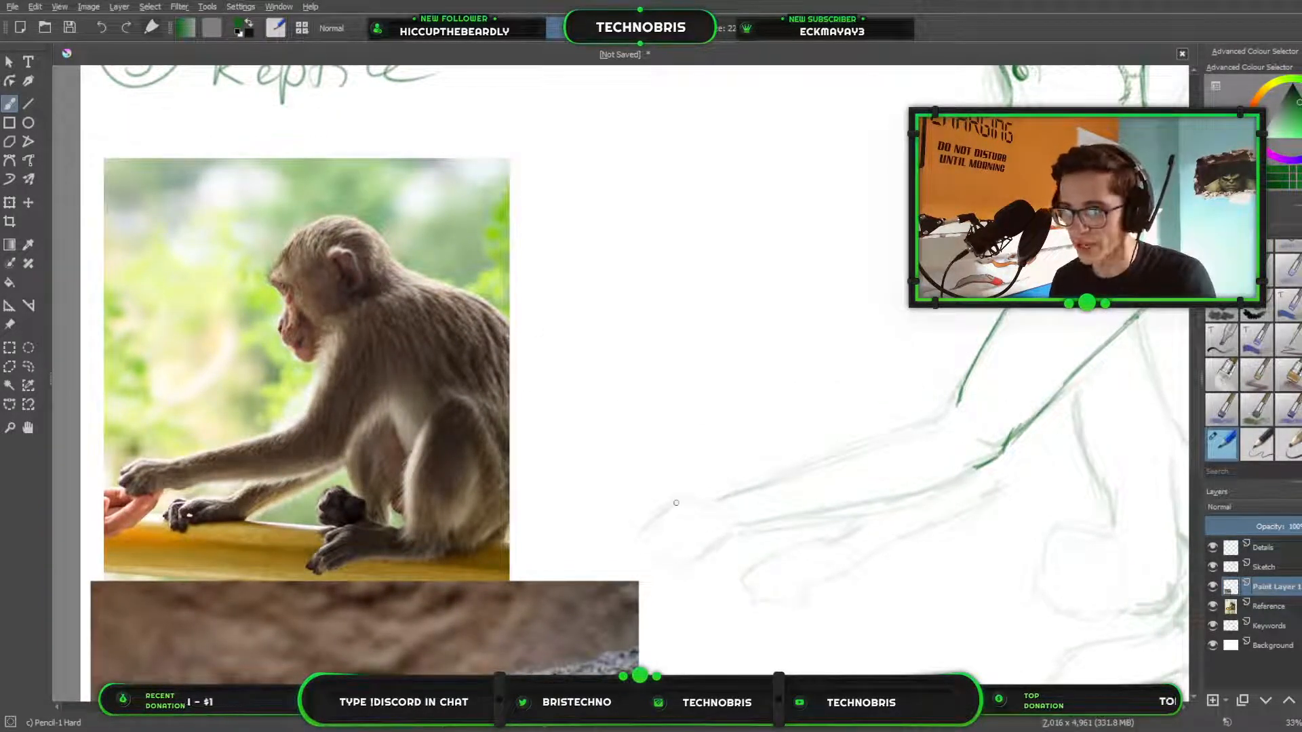
{"action": "mouse_move", "coordinate": [676, 502]}
{"action": "left_mouse_down"}
{"action": "mouse_move", "coordinate": [653, 523]}
{"action": "mouse_move", "coordinate": [677, 502]}
{"action": "mouse_move", "coordinate": [655, 523]}
{"action": "mouse_move", "coordinate": [721, 498]}
{"action": "left_mouse_up"}
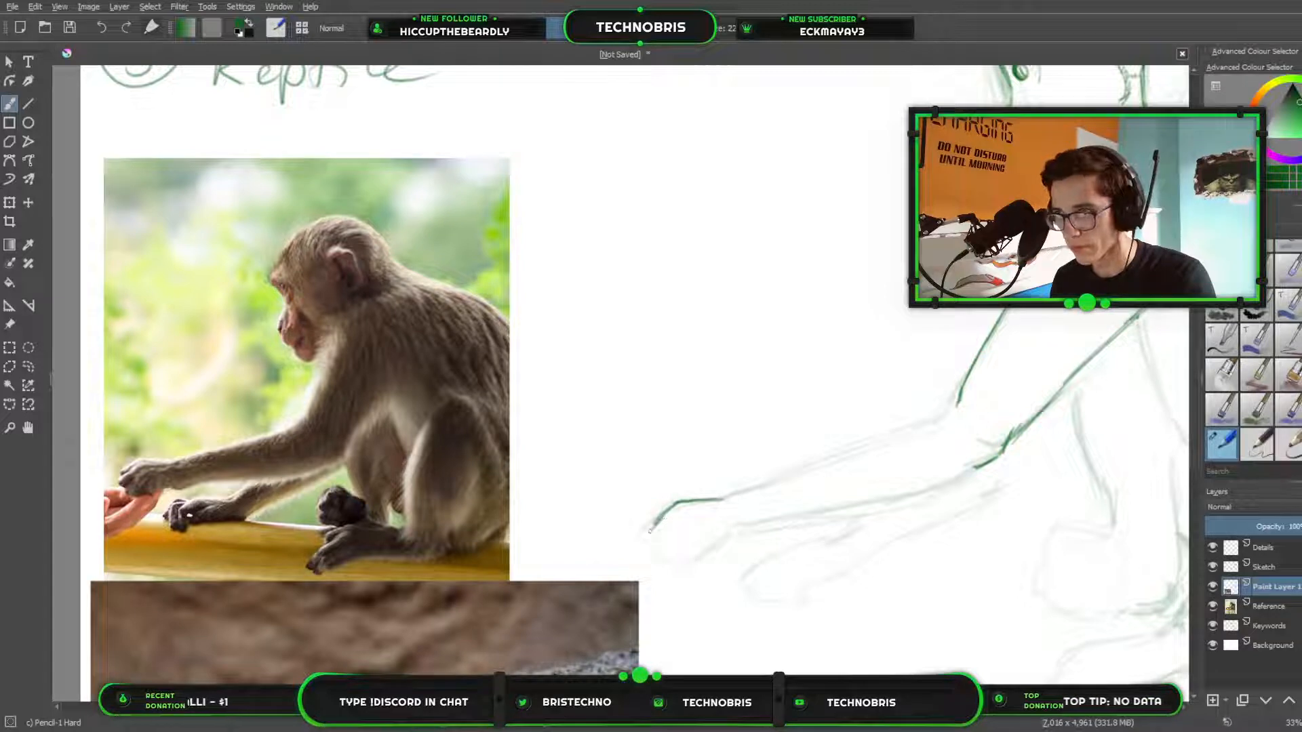
{"action": "left_click_drag", "start_coordinate": [642, 534], "coordinate": [648, 541]}
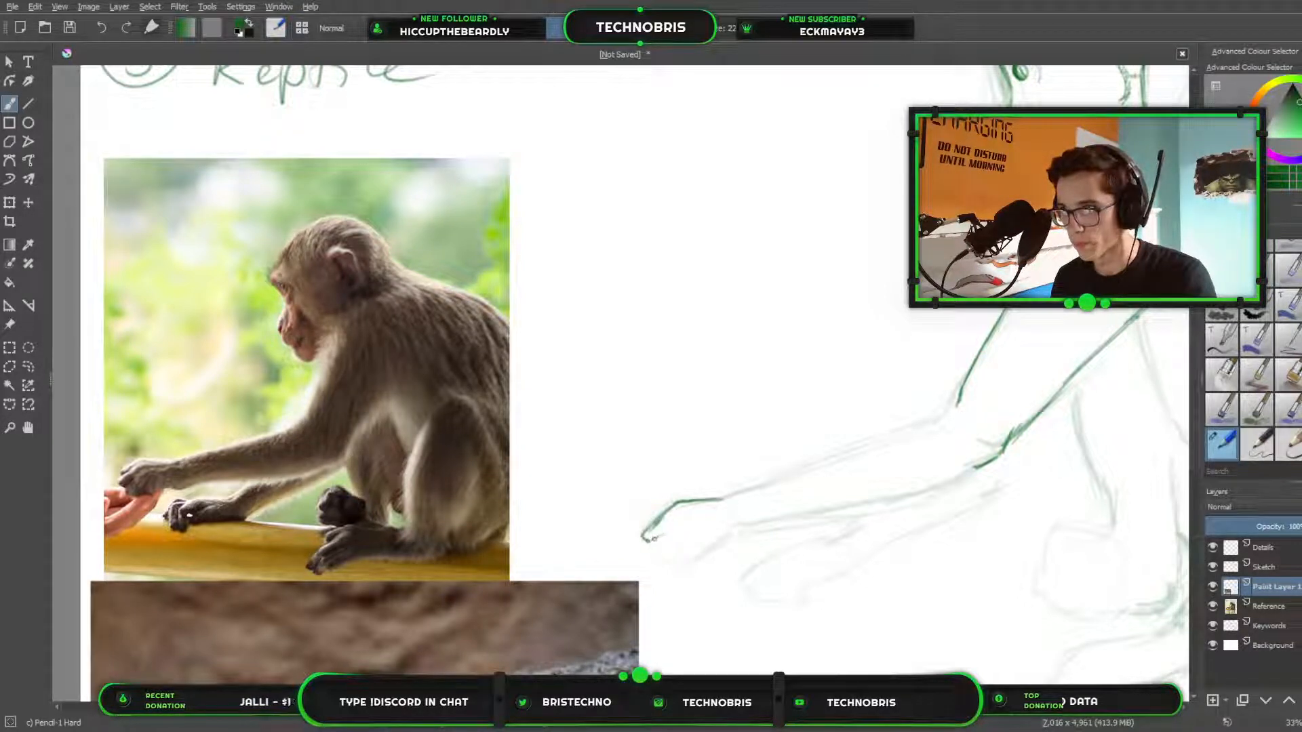
{"action": "mouse_move", "coordinate": [646, 545]}
{"action": "left_mouse_down"}
{"action": "mouse_move", "coordinate": [647, 559]}
{"action": "mouse_move", "coordinate": [673, 548]}
{"action": "mouse_move", "coordinate": [663, 553]}
{"action": "mouse_move", "coordinate": [699, 561]}
{"action": "mouse_move", "coordinate": [736, 533]}
{"action": "left_mouse_up"}
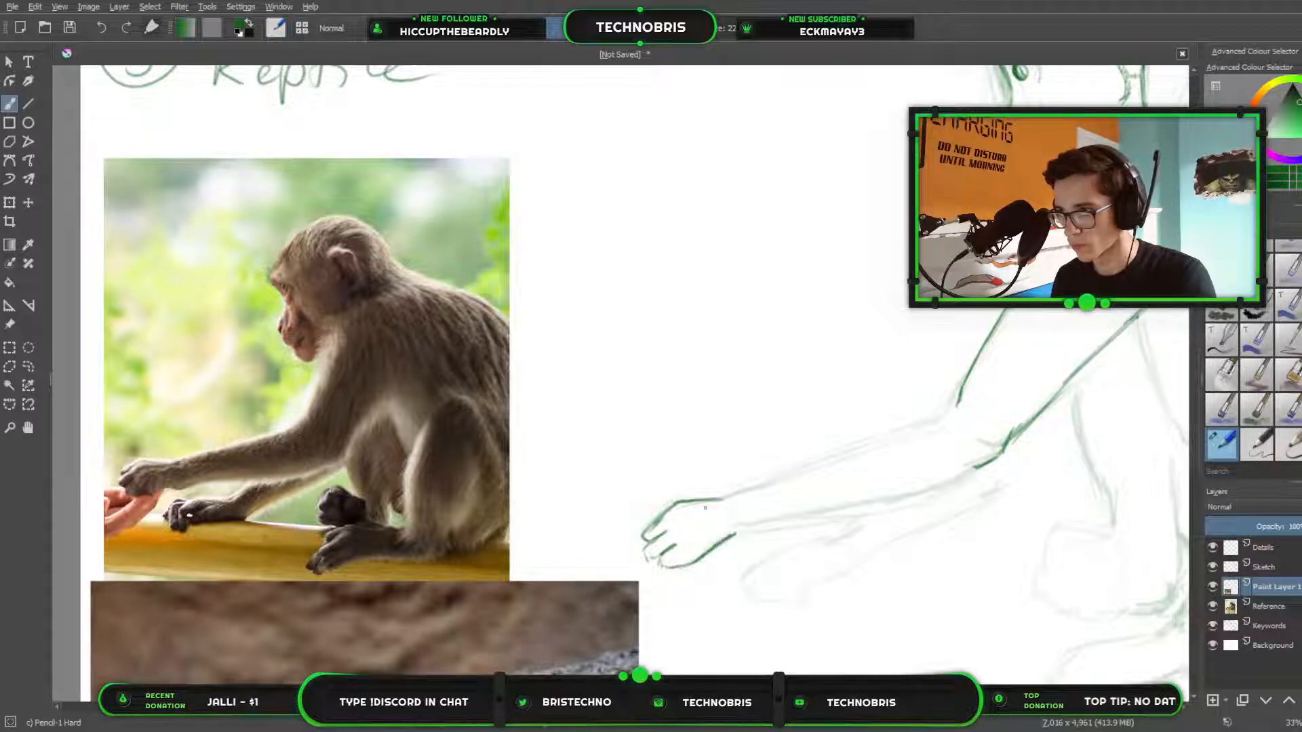
{"action": "scroll", "coordinate": [422, 435], "scroll_direction": "down", "scroll_amount": 3}
{"action": "scroll", "coordinate": [547, 452], "scroll_direction": "up", "scroll_amount": 3}
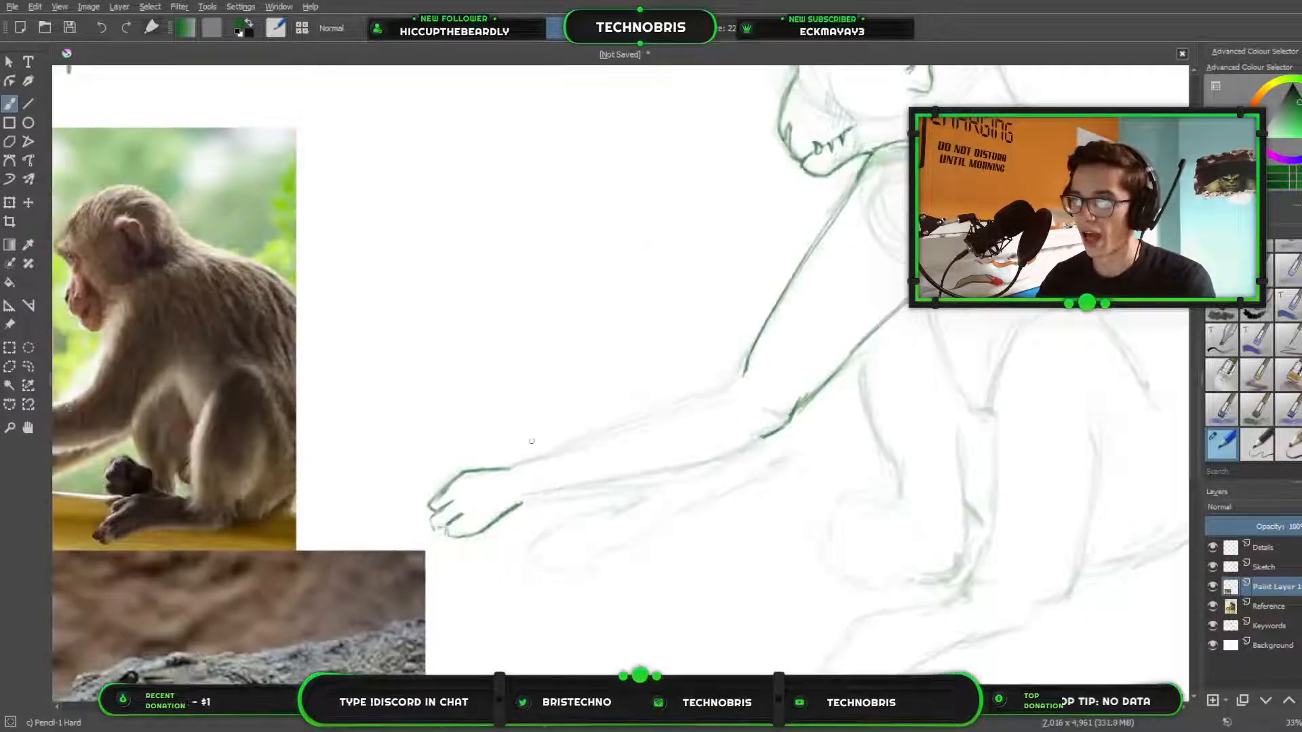
{"action": "left_click_drag", "start_coordinate": [531, 441], "coordinate": [726, 456]}
{"action": "scroll", "coordinate": [720, 447], "scroll_direction": "up", "scroll_amount": 1}
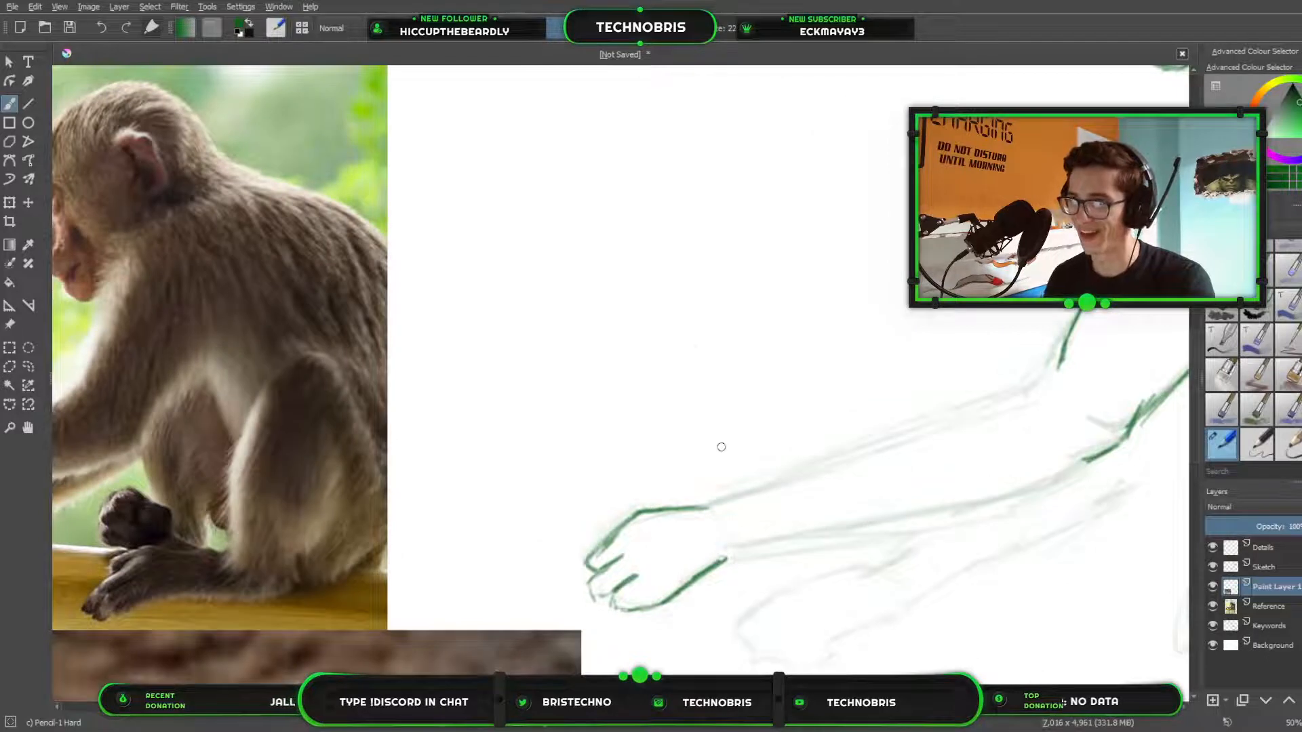
{"action": "scroll", "coordinate": [508, 406], "scroll_direction": "down", "scroll_amount": 2}
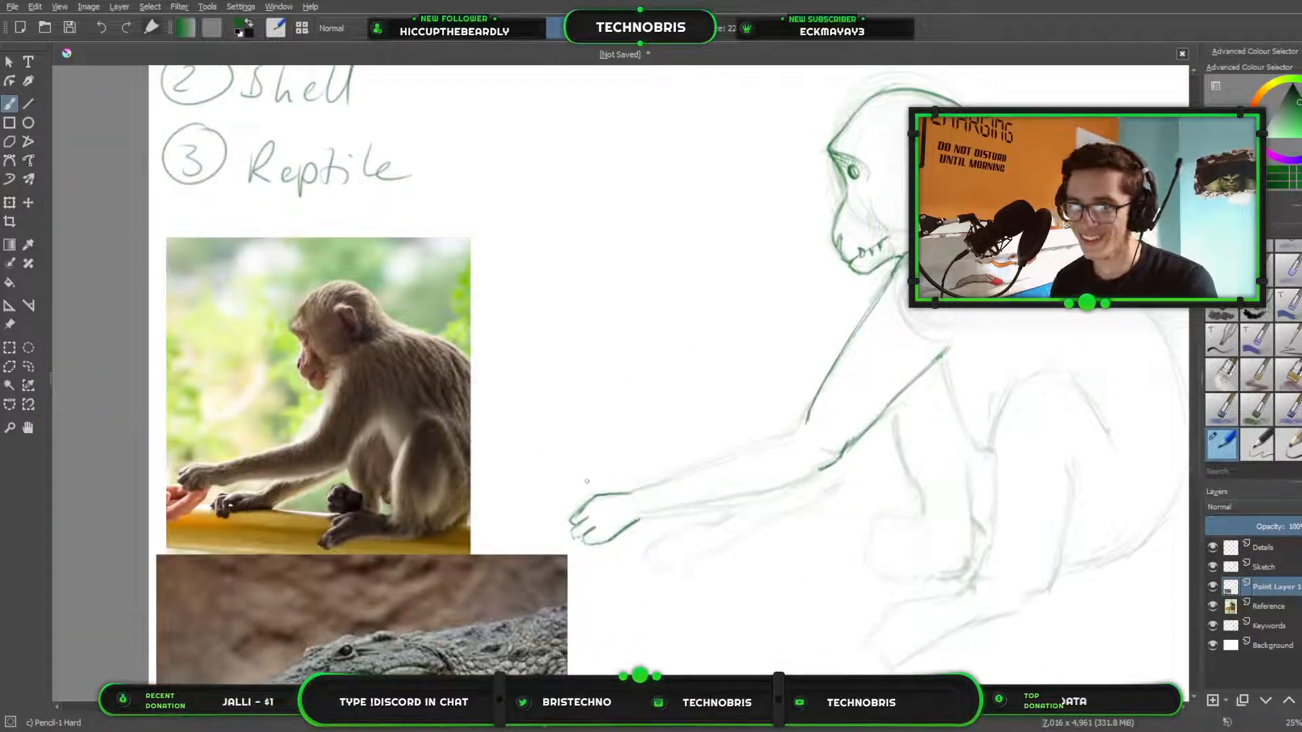
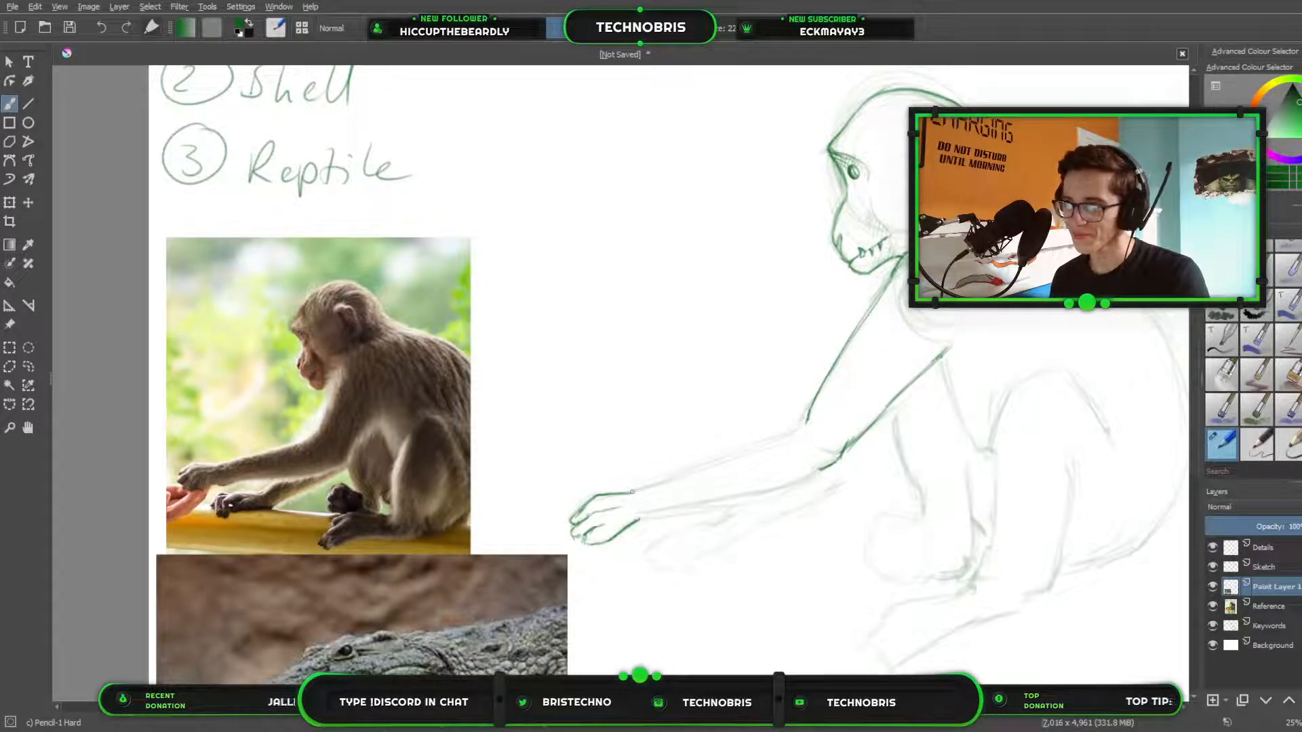
Trace the upper and lower edges of the outstretched forearm between the wrist and the elbow.
{"action": "mouse_move", "coordinate": [631, 488]}
{"action": "left_mouse_down"}
{"action": "mouse_move", "coordinate": [808, 421]}
{"action": "mouse_move", "coordinate": [708, 467]}
{"action": "left_mouse_up"}
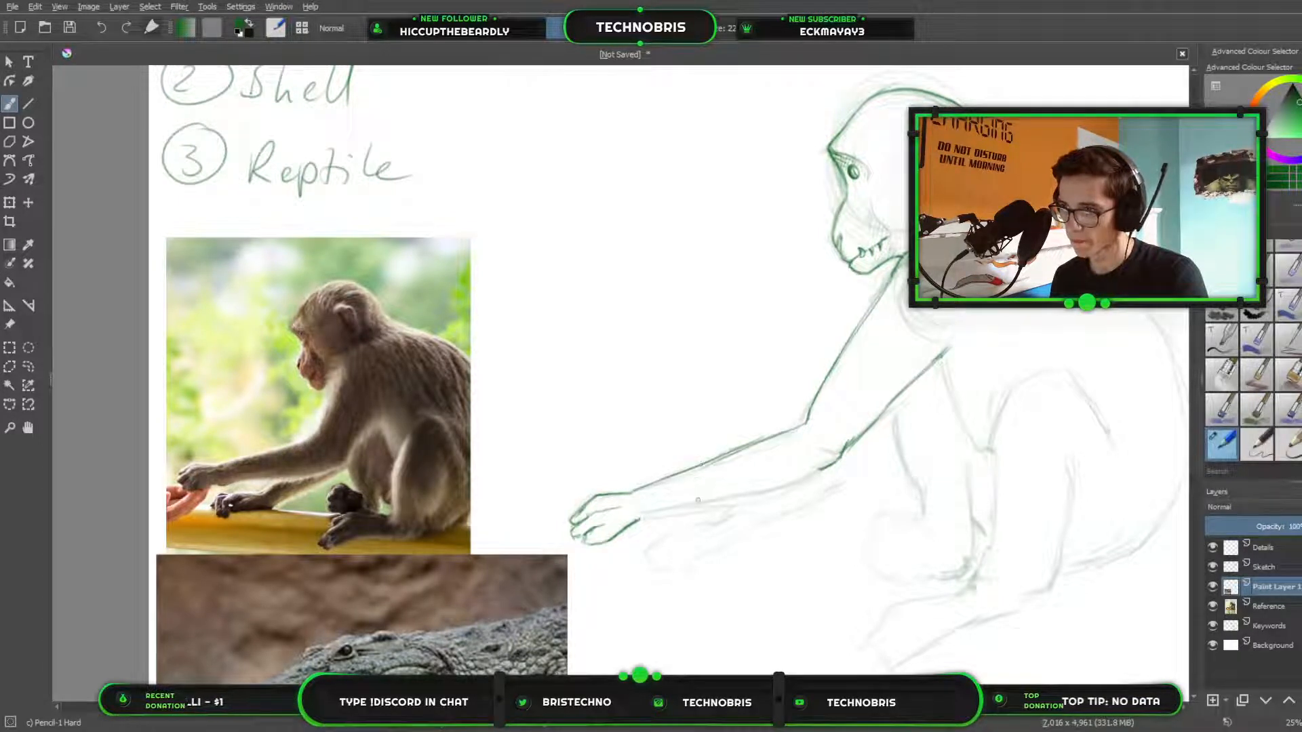
{"action": "left_click_drag", "start_coordinate": [639, 519], "coordinate": [821, 469]}
{"action": "scroll", "coordinate": [729, 463], "scroll_direction": "down", "scroll_amount": 2}
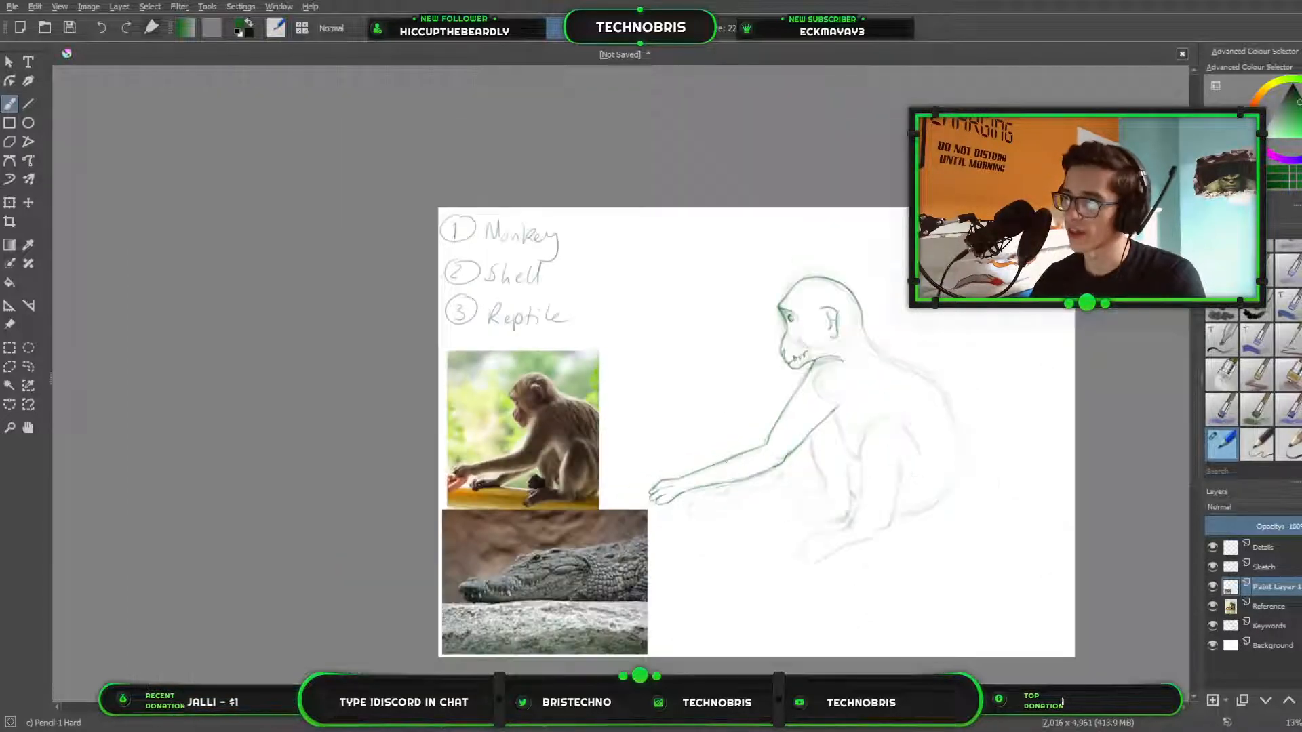
Examine the line work of the head and arm, and study the scales in the crocodile reference photo.
{"action": "scroll", "coordinate": [743, 440], "scroll_direction": "up", "scroll_amount": 2}
{"action": "mouse_move", "coordinate": [826, 458]}
{"action": "left_mouse_down"}
{"action": "mouse_move", "coordinate": [718, 367]}
{"action": "mouse_move", "coordinate": [517, 322]}
{"action": "mouse_move", "coordinate": [648, 463]}
{"action": "mouse_move", "coordinate": [621, 503]}
{"action": "left_mouse_up"}
{"action": "scroll", "coordinate": [739, 336], "scroll_direction": "up", "scroll_amount": 2}
{"action": "left_click_drag", "start_coordinate": [734, 182], "coordinate": [693, 352]}
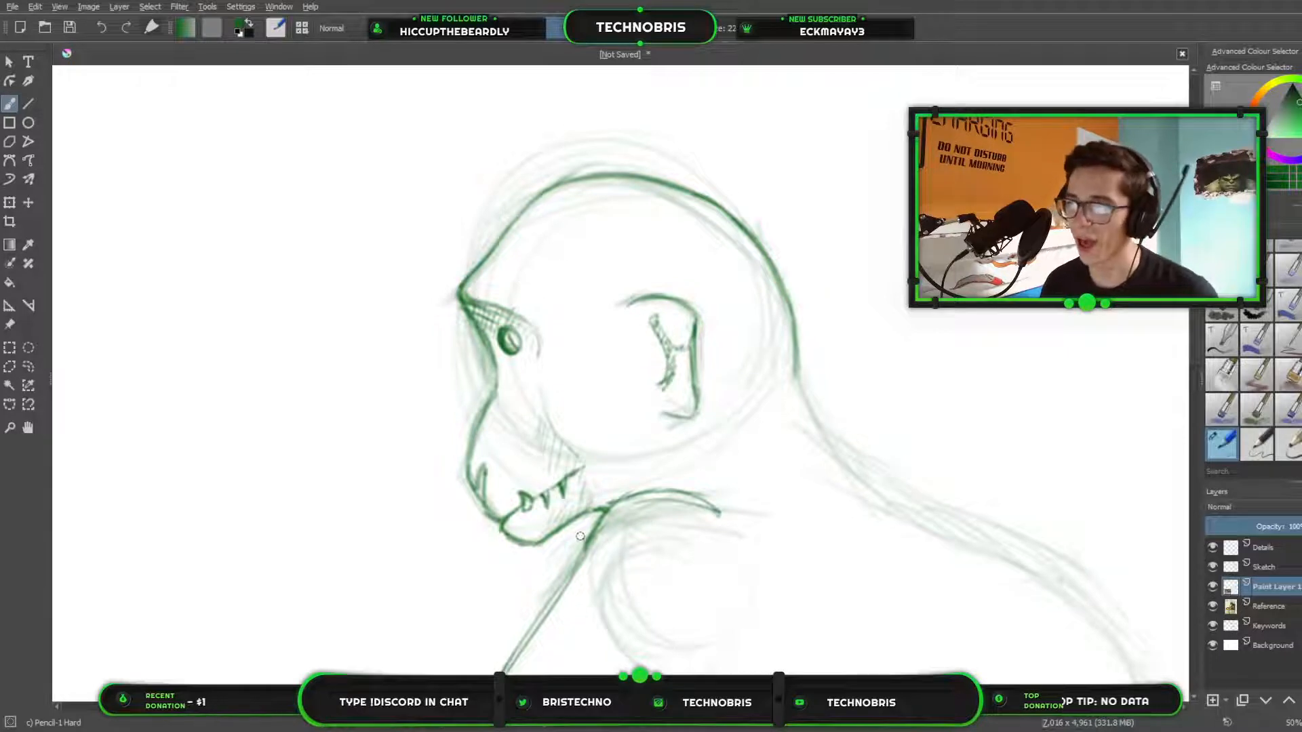
{"action": "scroll", "coordinate": [552, 330], "scroll_direction": "down", "scroll_amount": 1}
{"action": "left_click_drag", "start_coordinate": [460, 389], "coordinate": [680, 312]}
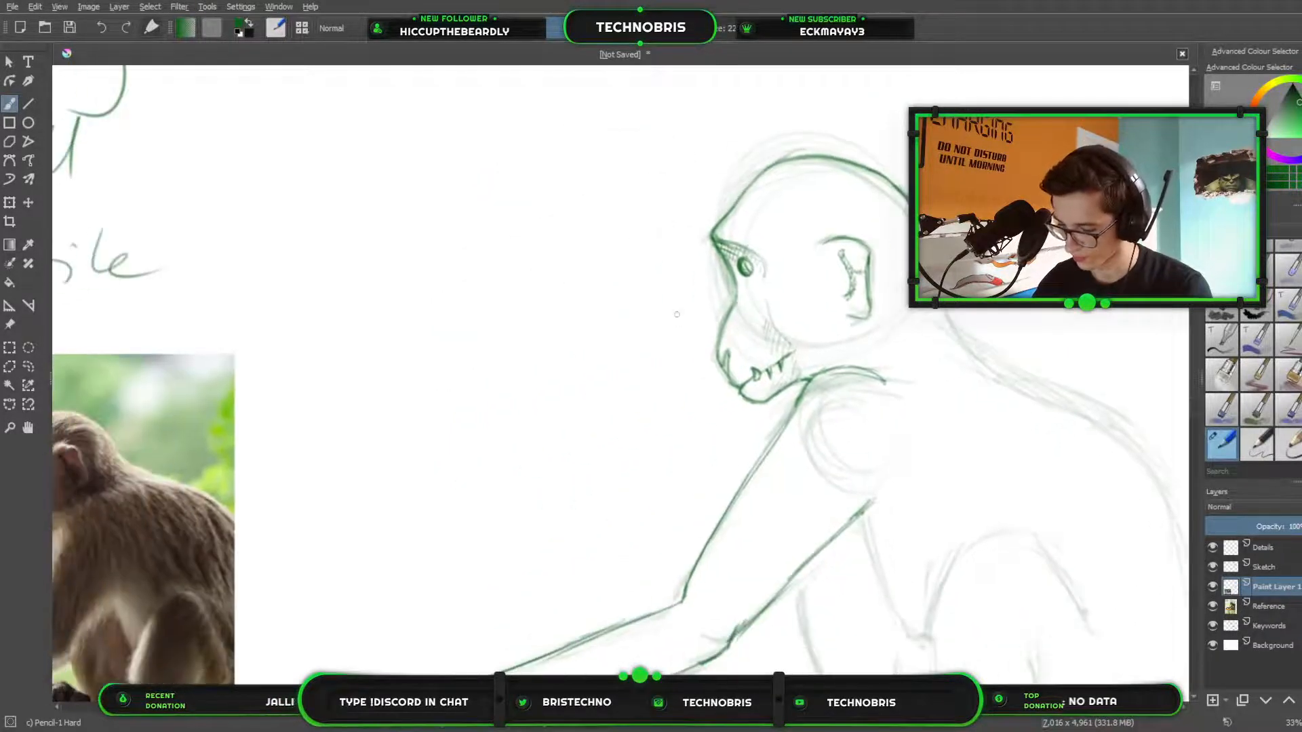
{"action": "left_click_drag", "start_coordinate": [521, 436], "coordinate": [847, 196]}
{"action": "left_click_drag", "start_coordinate": [437, 630], "coordinate": [604, 382]}
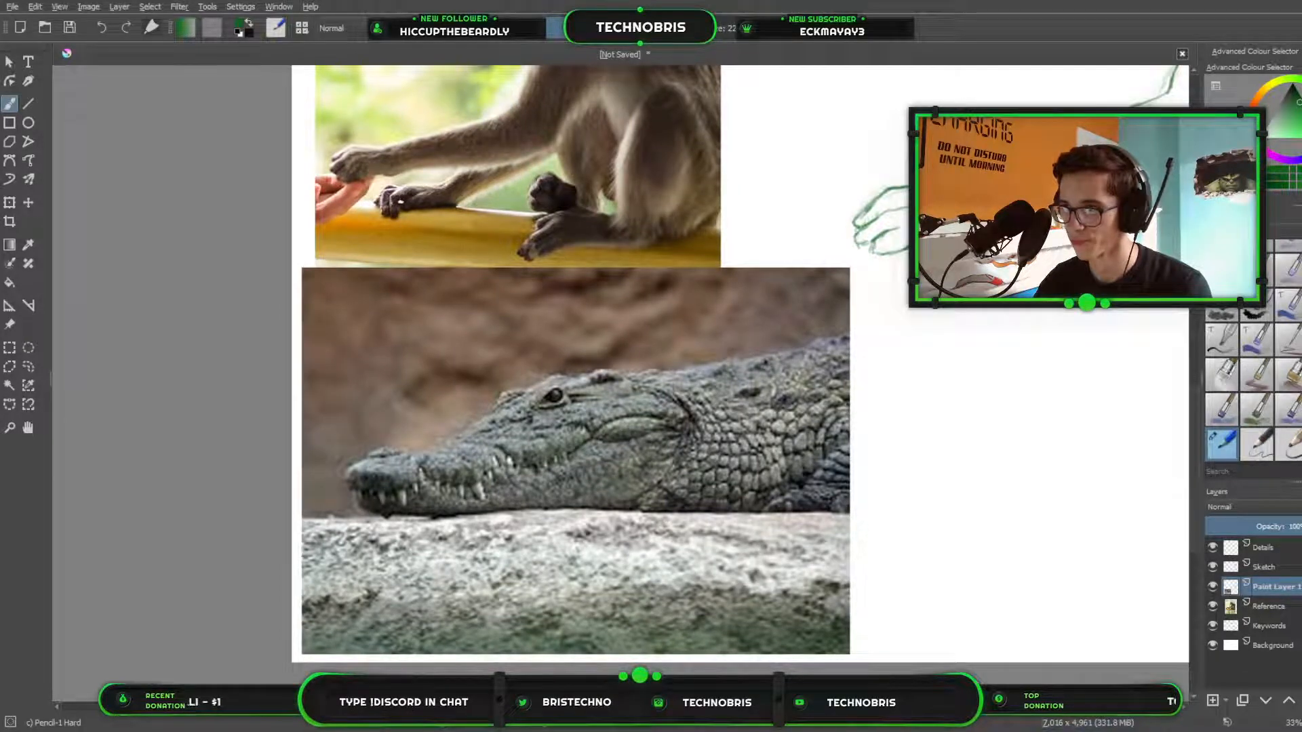
{"action": "left_click_drag", "start_coordinate": [784, 400], "coordinate": [432, 428]}
{"action": "left_click_drag", "start_coordinate": [960, 88], "coordinate": [810, 415]}
Draw overlapping plate-like scales from below the eye down over the snout to the mouth, and darken the line under the brow.
{"action": "mouse_move", "coordinate": [850, 341]}
{"action": "left_mouse_down"}
{"action": "mouse_move", "coordinate": [757, 593]}
{"action": "mouse_move", "coordinate": [815, 456]}
{"action": "mouse_move", "coordinate": [851, 428]}
{"action": "left_mouse_up"}
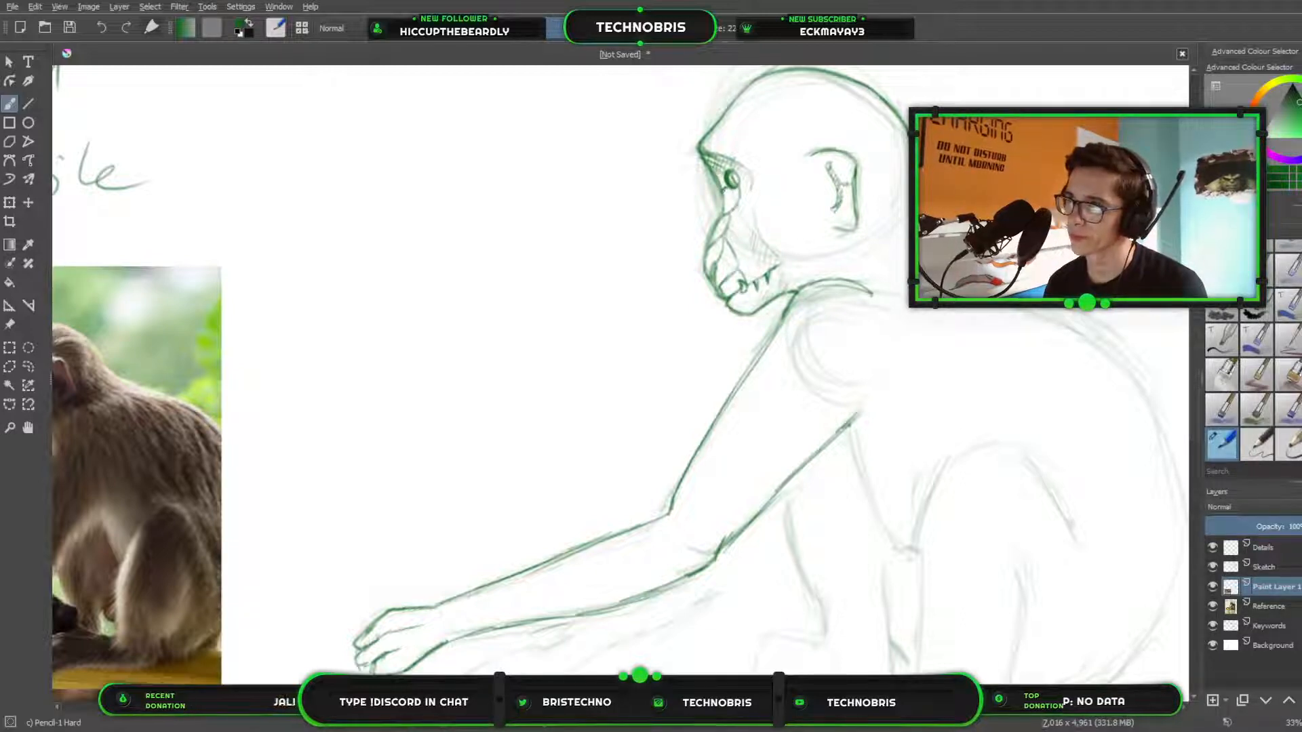
{"action": "left_click_drag", "start_coordinate": [712, 166], "coordinate": [726, 168]}
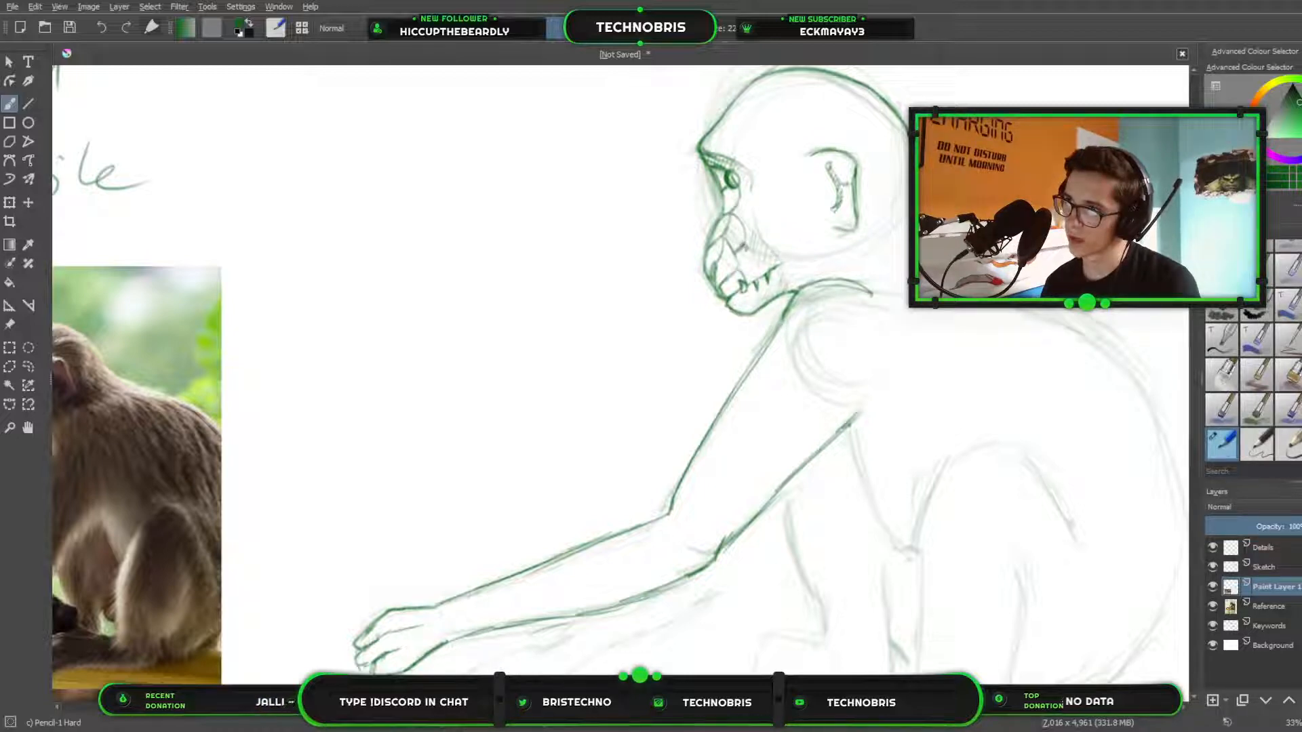
{"action": "left_click_drag", "start_coordinate": [739, 243], "coordinate": [759, 267]}
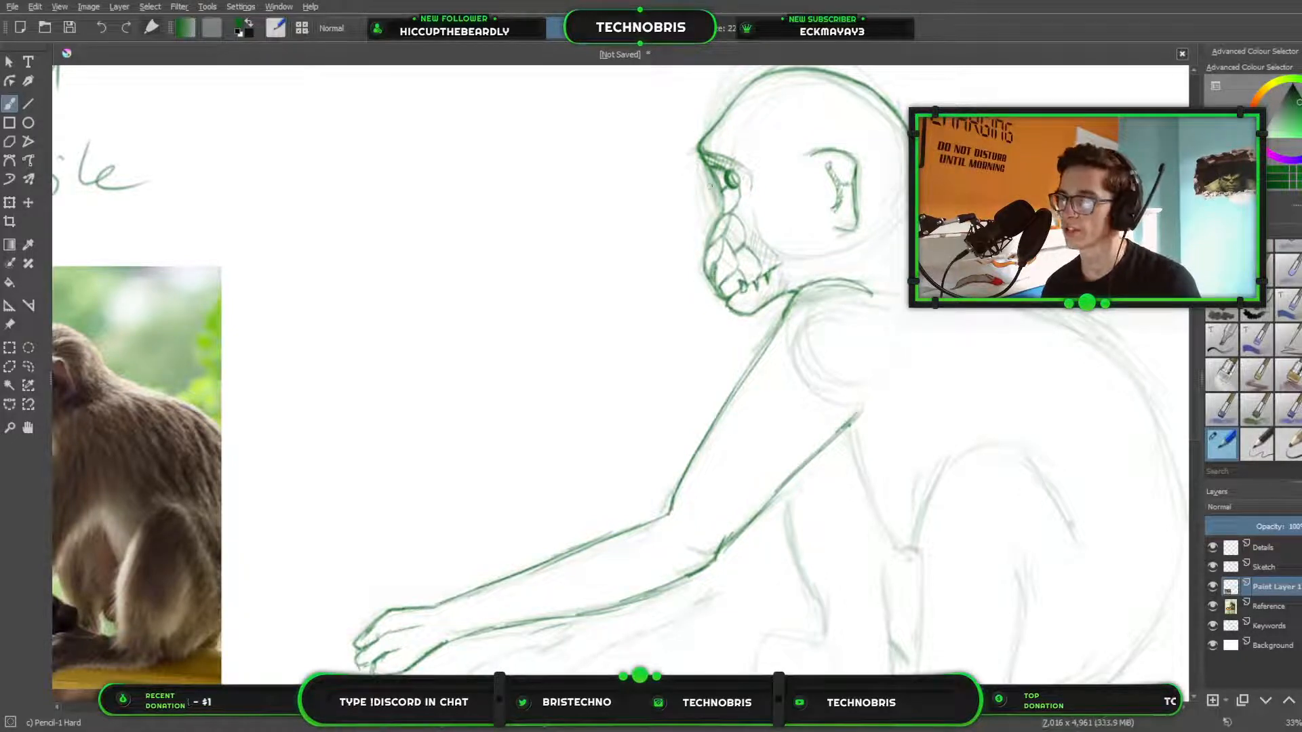
Hatch short shading strokes along the edges of the snout scales to give them depth.
{"action": "scroll", "coordinate": [704, 257], "scroll_direction": "up", "scroll_amount": 2}
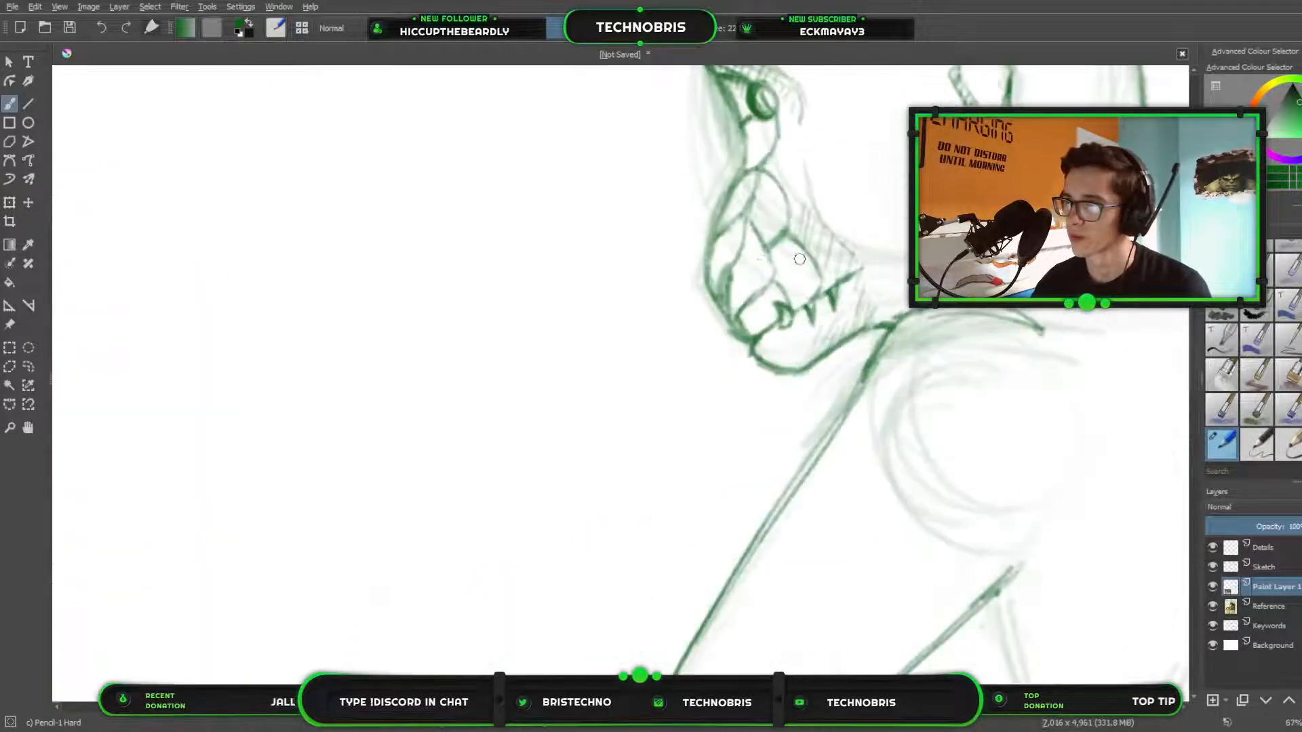
{"action": "left_click_drag", "start_coordinate": [799, 259], "coordinate": [687, 337]}
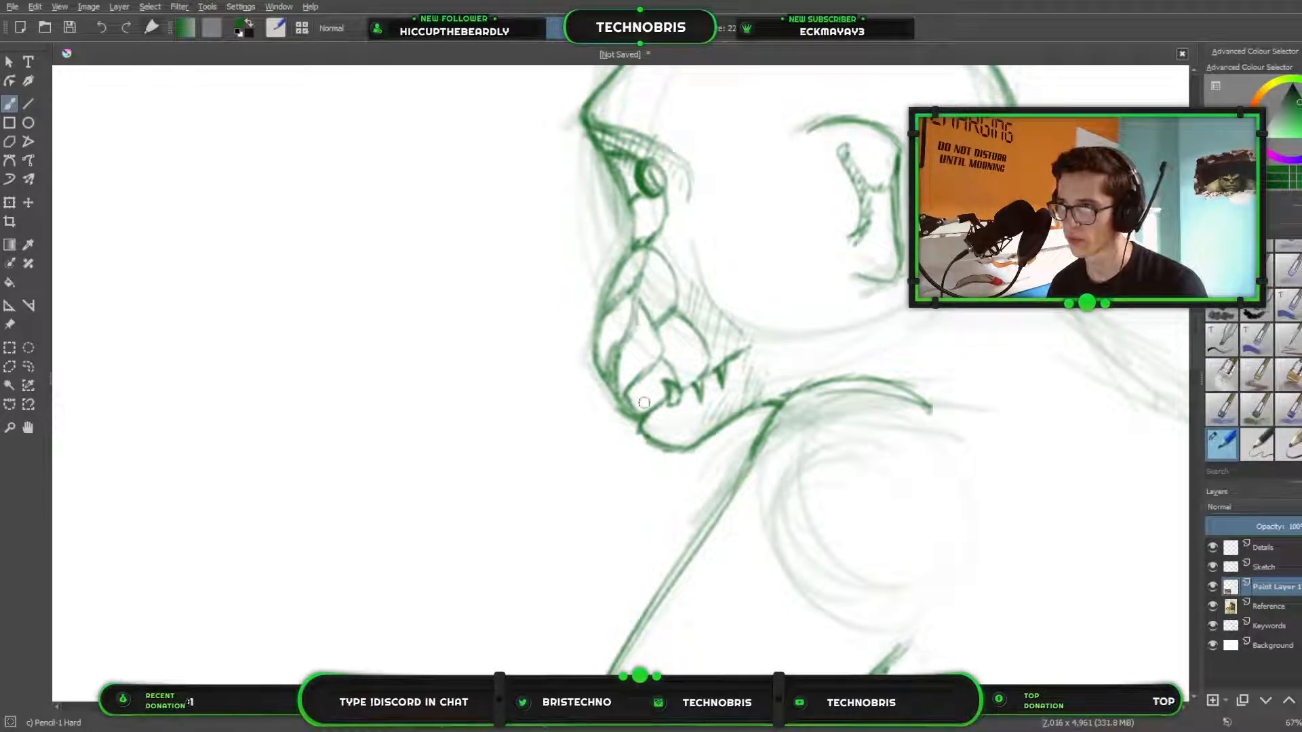
{"action": "mouse_move", "coordinate": [630, 388]}
{"action": "left_mouse_down"}
{"action": "mouse_move", "coordinate": [665, 349]}
{"action": "mouse_move", "coordinate": [682, 376]}
{"action": "mouse_move", "coordinate": [656, 316]}
{"action": "left_mouse_up"}
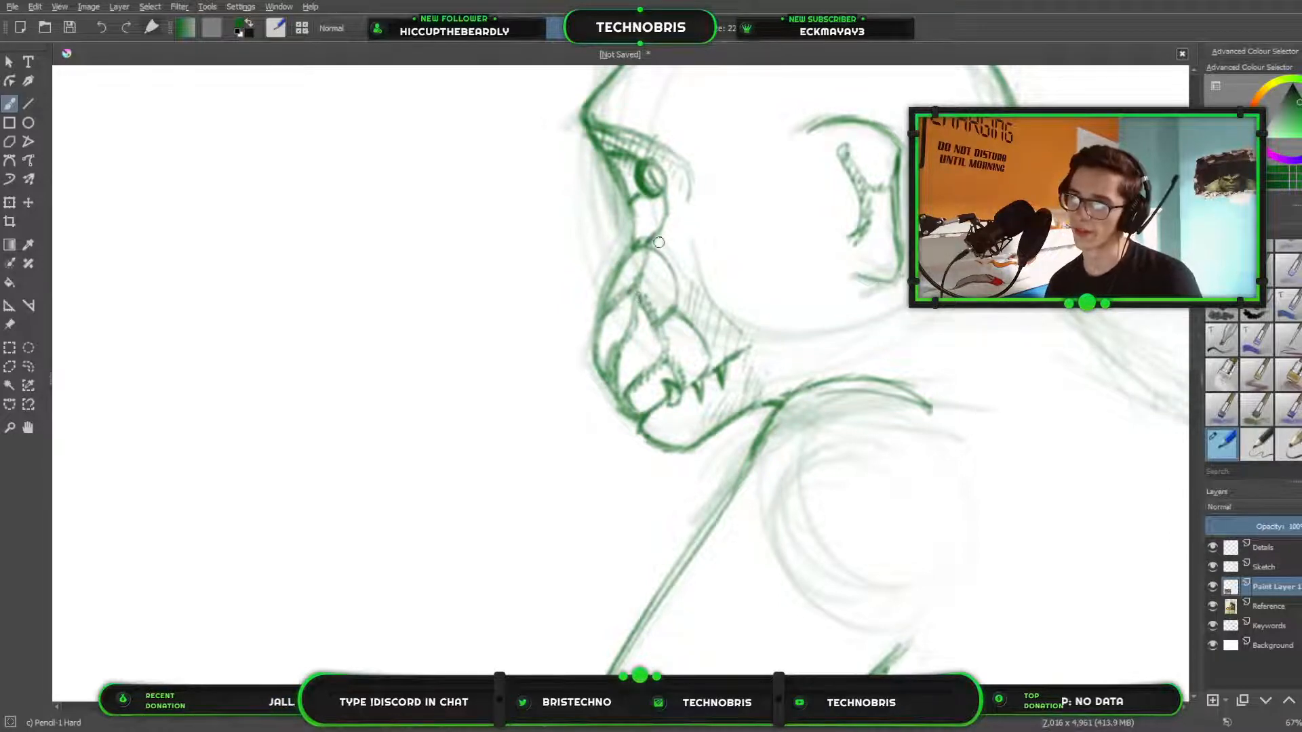
{"action": "left_click_drag", "start_coordinate": [657, 243], "coordinate": [712, 369]}
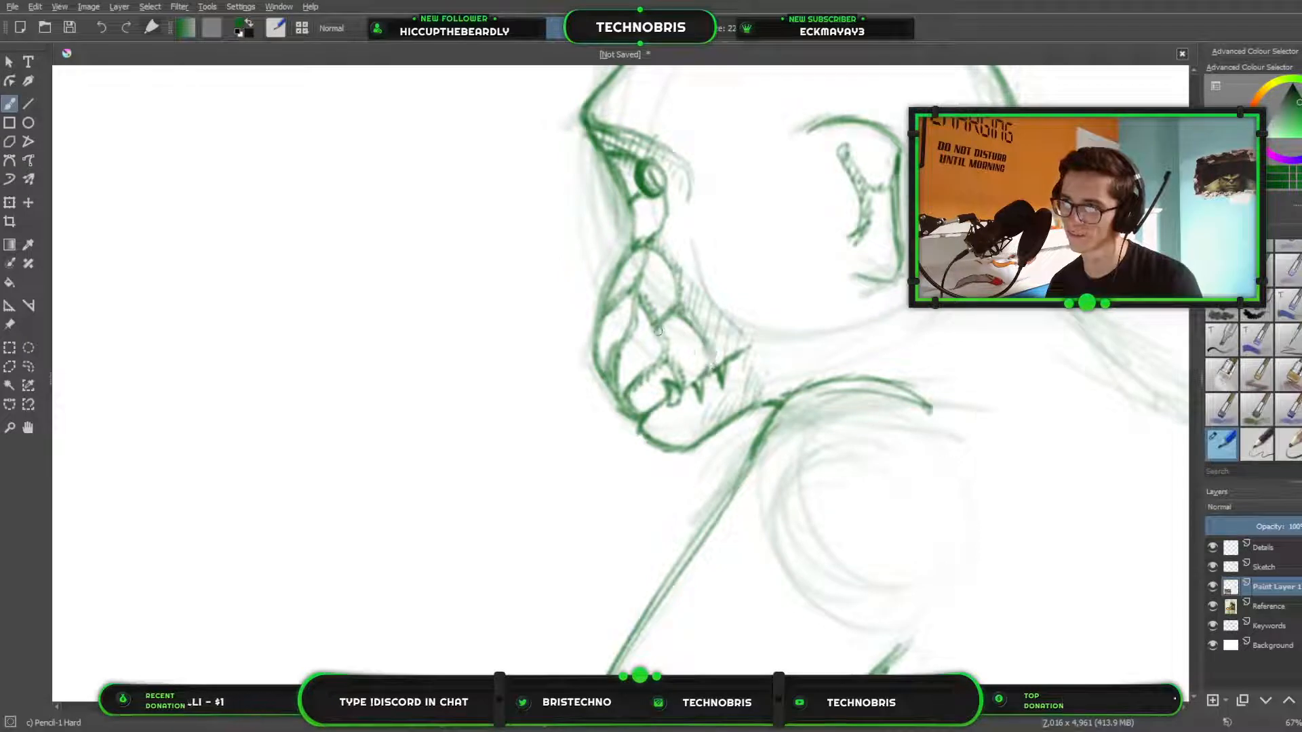
Hide the Sketch layer and check the head and arm line work on its own.
{"action": "scroll", "coordinate": [677, 296], "scroll_direction": "down", "scroll_amount": 4}
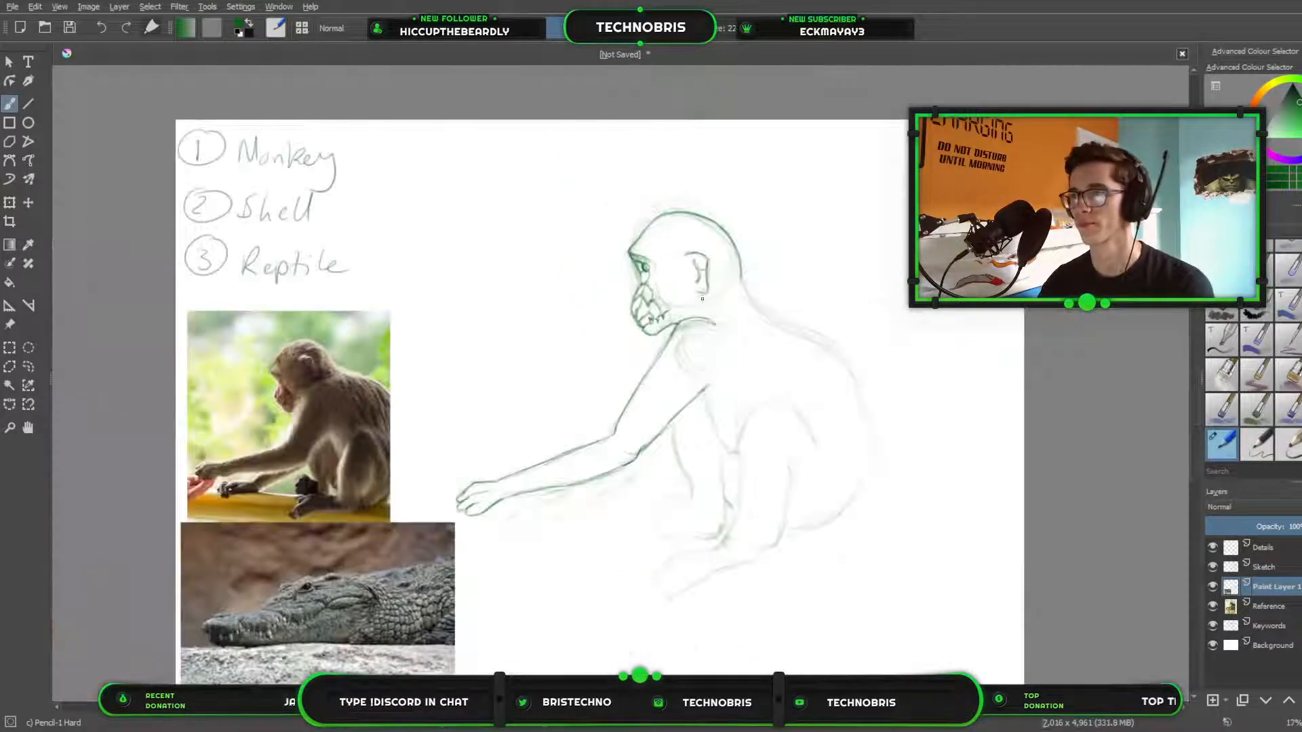
{"action": "scroll", "coordinate": [703, 299], "scroll_direction": "up", "scroll_amount": 4}
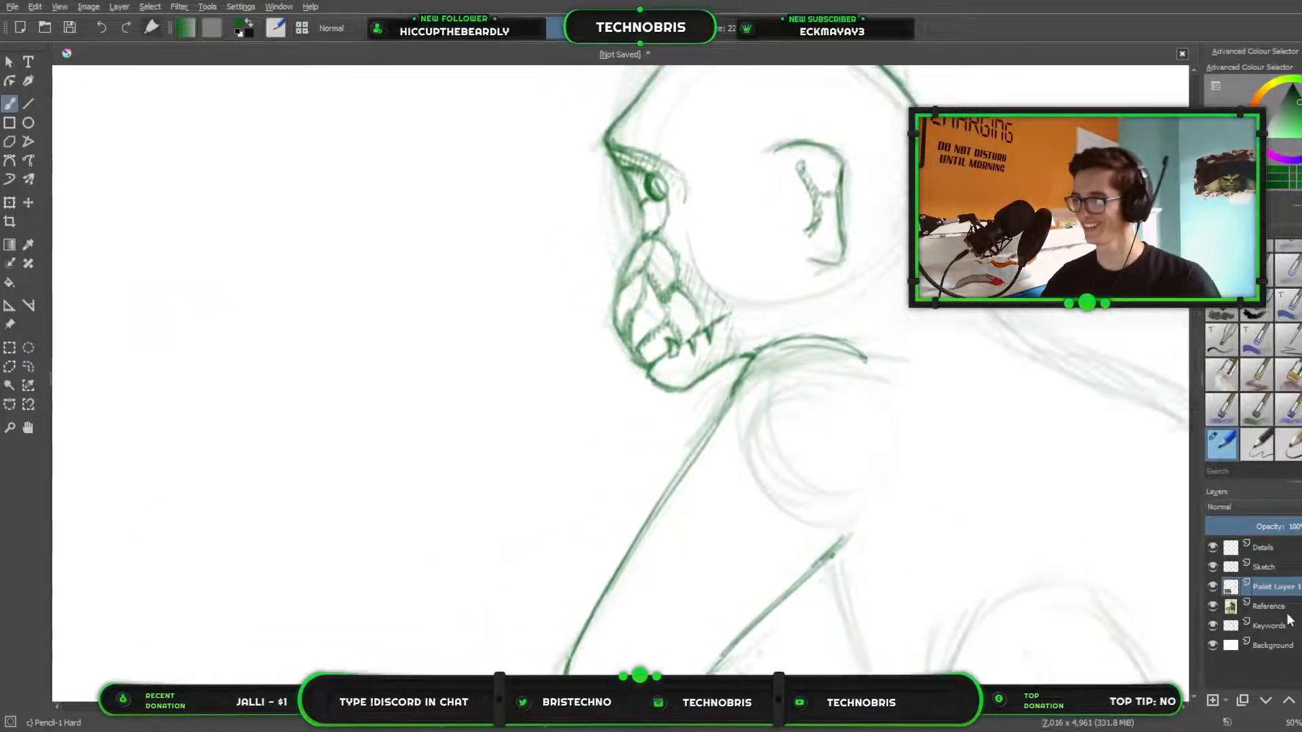
{"action": "left_click", "coordinate": [1212, 567]}
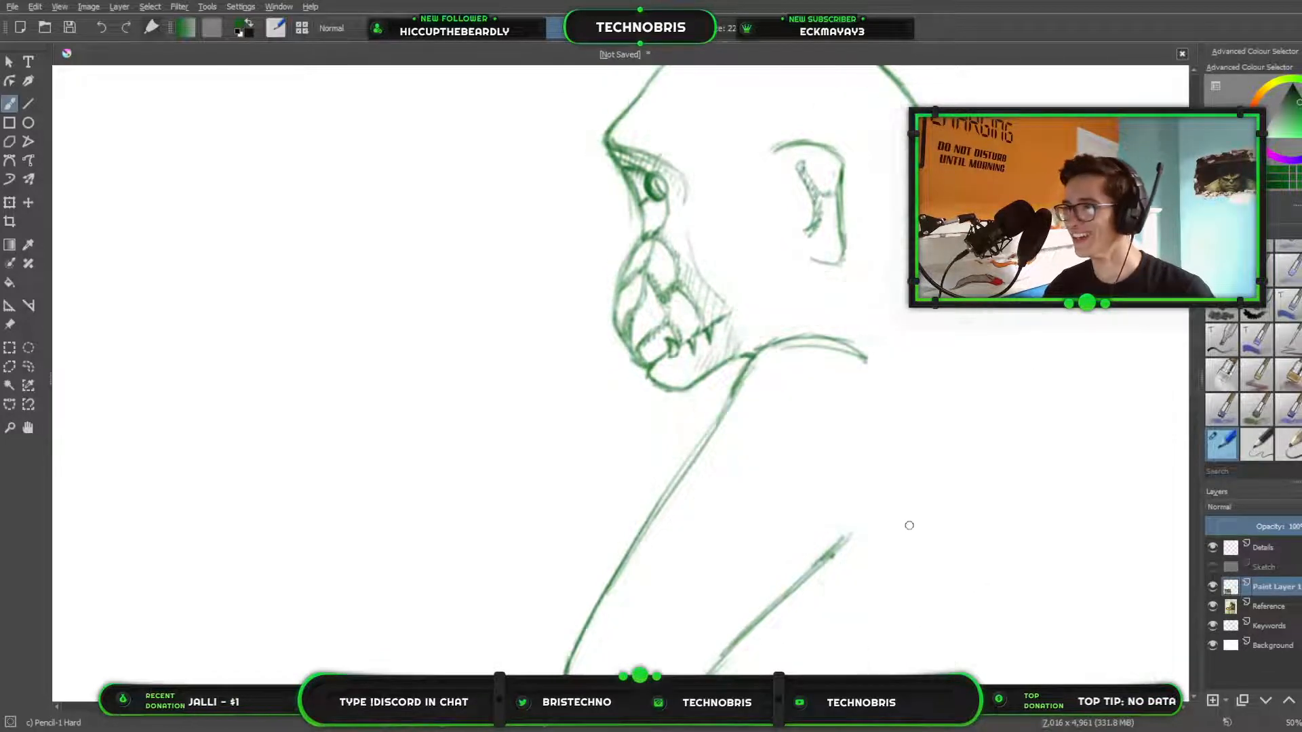
{"action": "scroll", "coordinate": [909, 525], "scroll_direction": "down", "scroll_amount": 1}
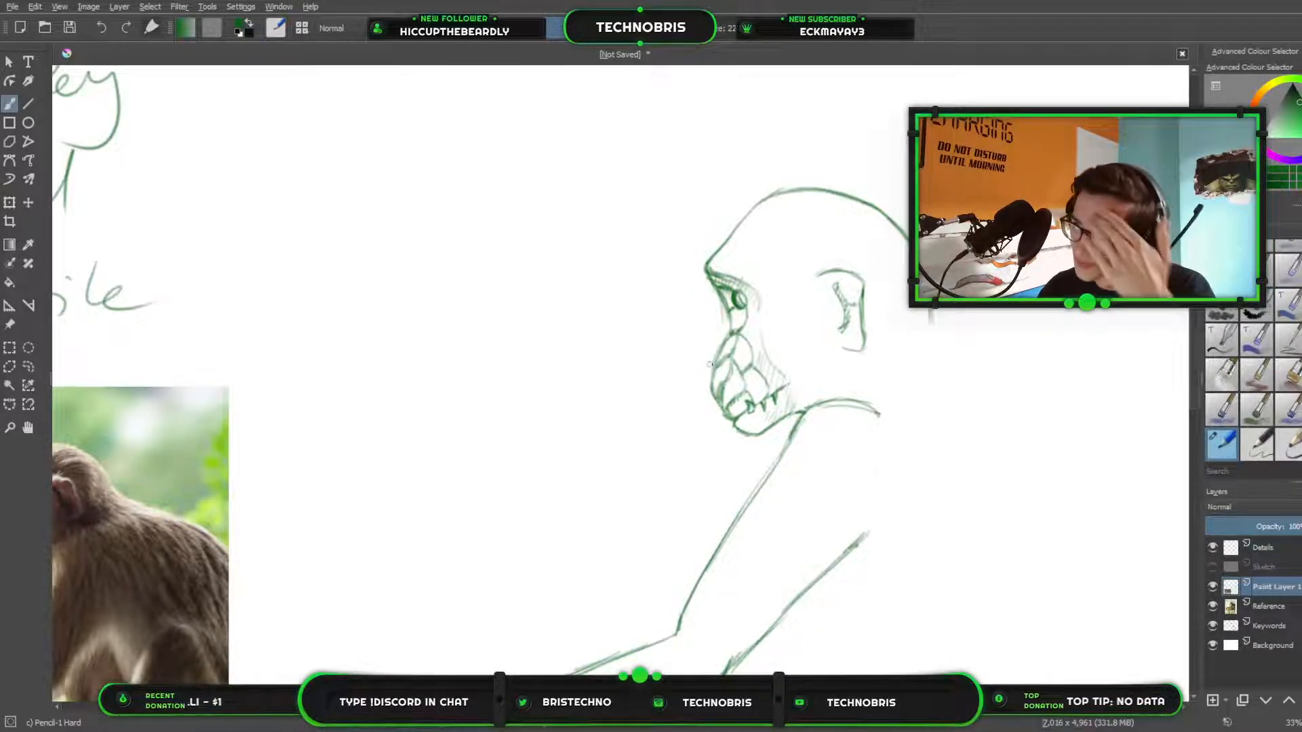
Divide the lower jaw below the teeth into small plate-like scales back to the corner of the mouth.
{"action": "scroll", "coordinate": [812, 416], "scroll_direction": "up", "scroll_amount": 2}
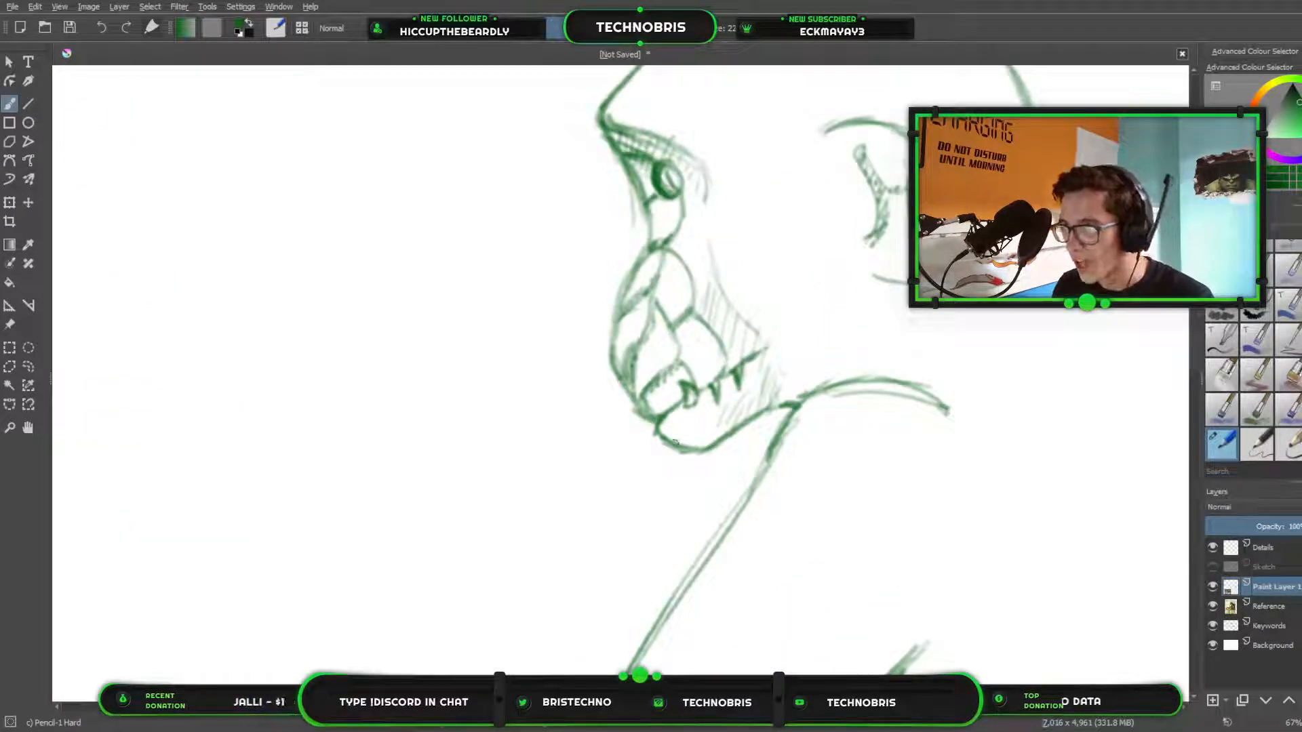
{"action": "mouse_move", "coordinate": [677, 440]}
{"action": "left_mouse_down"}
{"action": "mouse_move", "coordinate": [697, 408]}
{"action": "mouse_move", "coordinate": [695, 429]}
{"action": "mouse_move", "coordinate": [719, 434]}
{"action": "mouse_move", "coordinate": [696, 427]}
{"action": "mouse_move", "coordinate": [722, 409]}
{"action": "mouse_move", "coordinate": [740, 418]}
{"action": "mouse_move", "coordinate": [728, 405]}
{"action": "mouse_move", "coordinate": [742, 393]}
{"action": "mouse_move", "coordinate": [763, 403]}
{"action": "mouse_move", "coordinate": [745, 393]}
{"action": "mouse_move", "coordinate": [778, 371]}
{"action": "mouse_move", "coordinate": [798, 388]}
{"action": "left_mouse_up"}
{"action": "scroll", "coordinate": [902, 404], "scroll_direction": "down", "scroll_amount": 1}
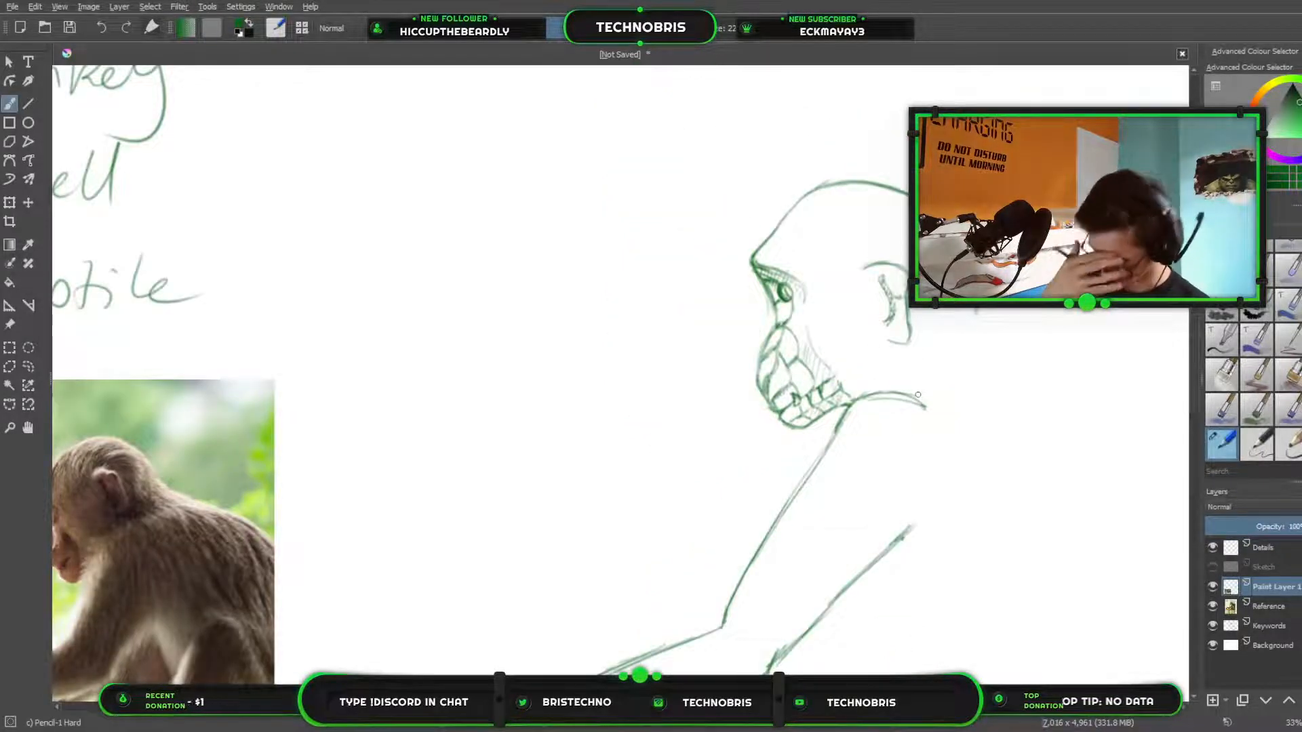
Sketch light lines across the forehead from the brow toward the area above the ear.
{"action": "scroll", "coordinate": [909, 372], "scroll_direction": "down", "scroll_amount": 4}
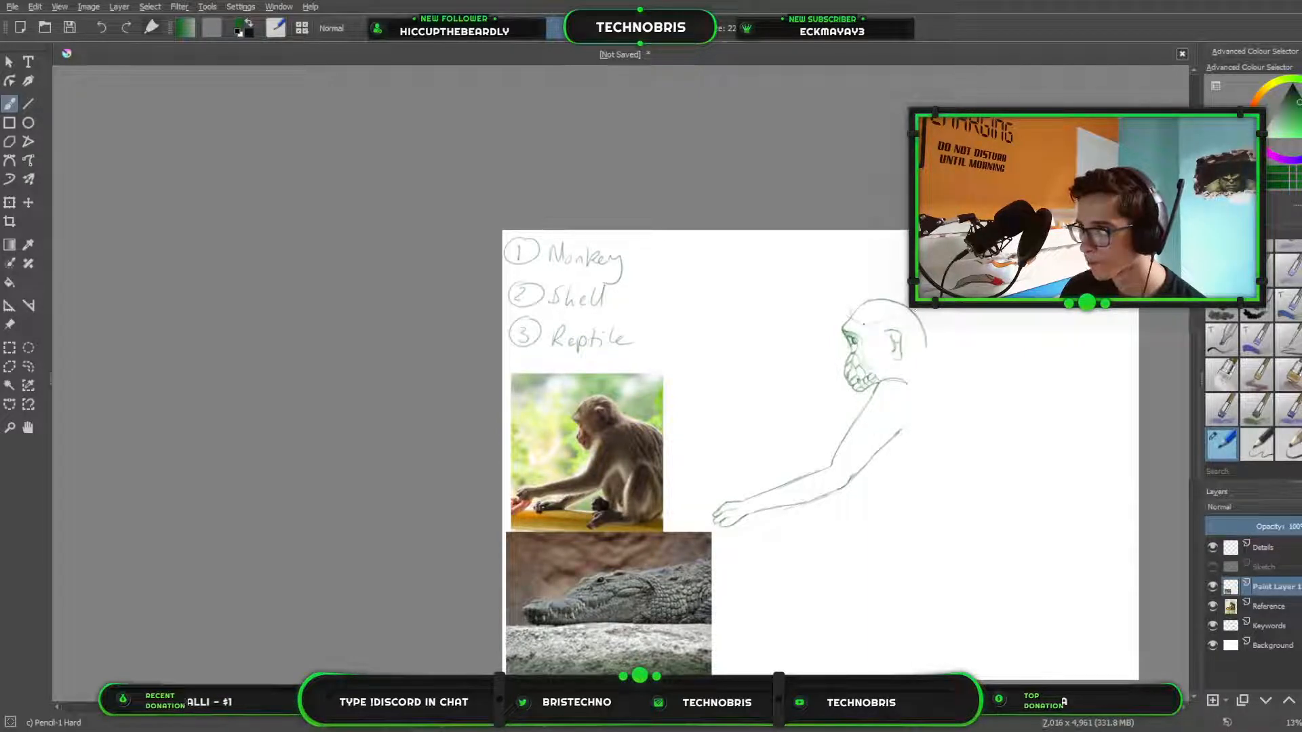
{"action": "left_click_drag", "start_coordinate": [879, 323], "coordinate": [894, 319]}
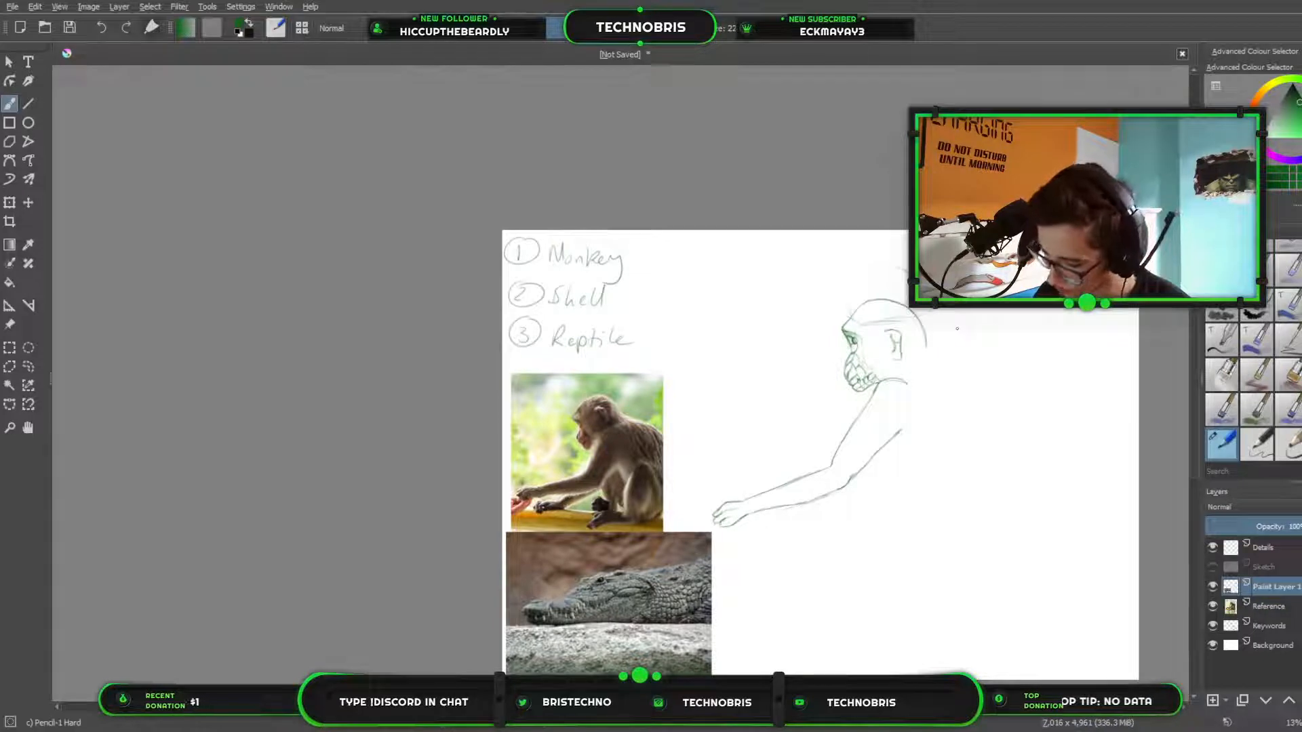
{"action": "key", "text": "ctrl"}
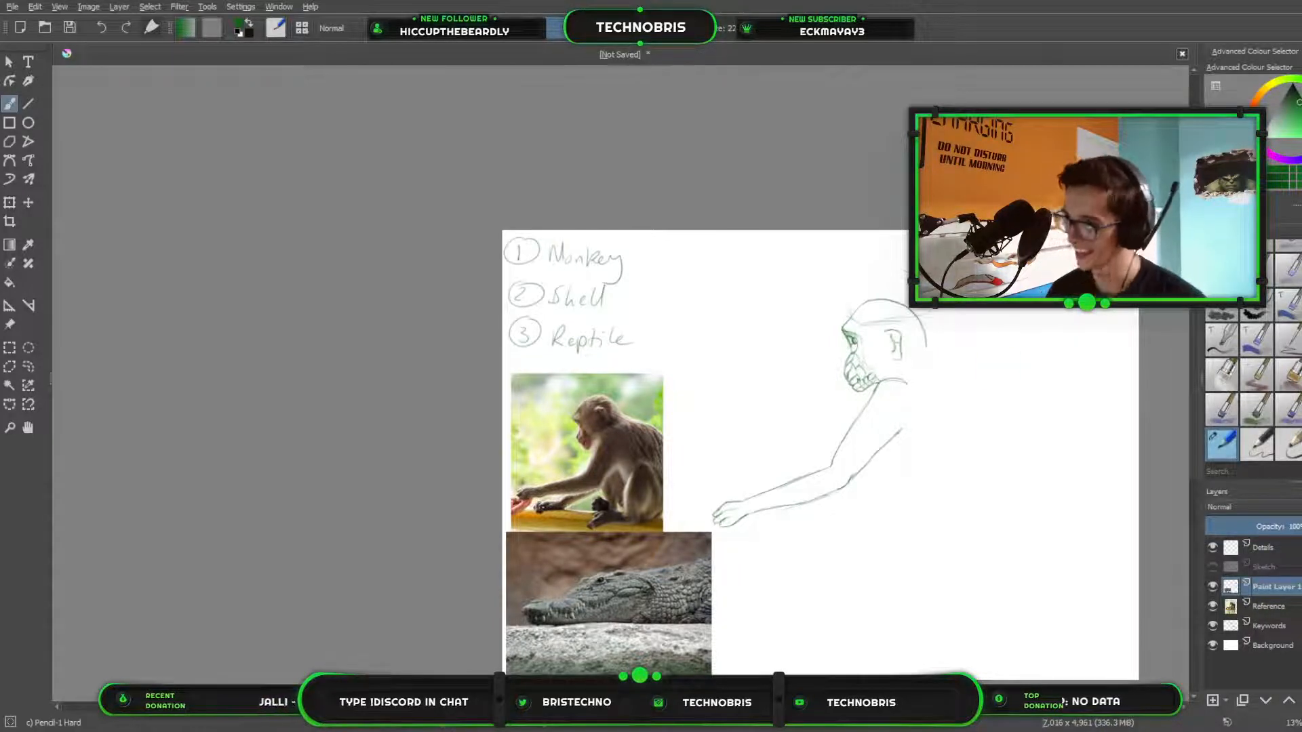
{"action": "key", "text": "ctrl"}
{"action": "scroll", "coordinate": [747, 340], "scroll_direction": "up", "scroll_amount": 4}
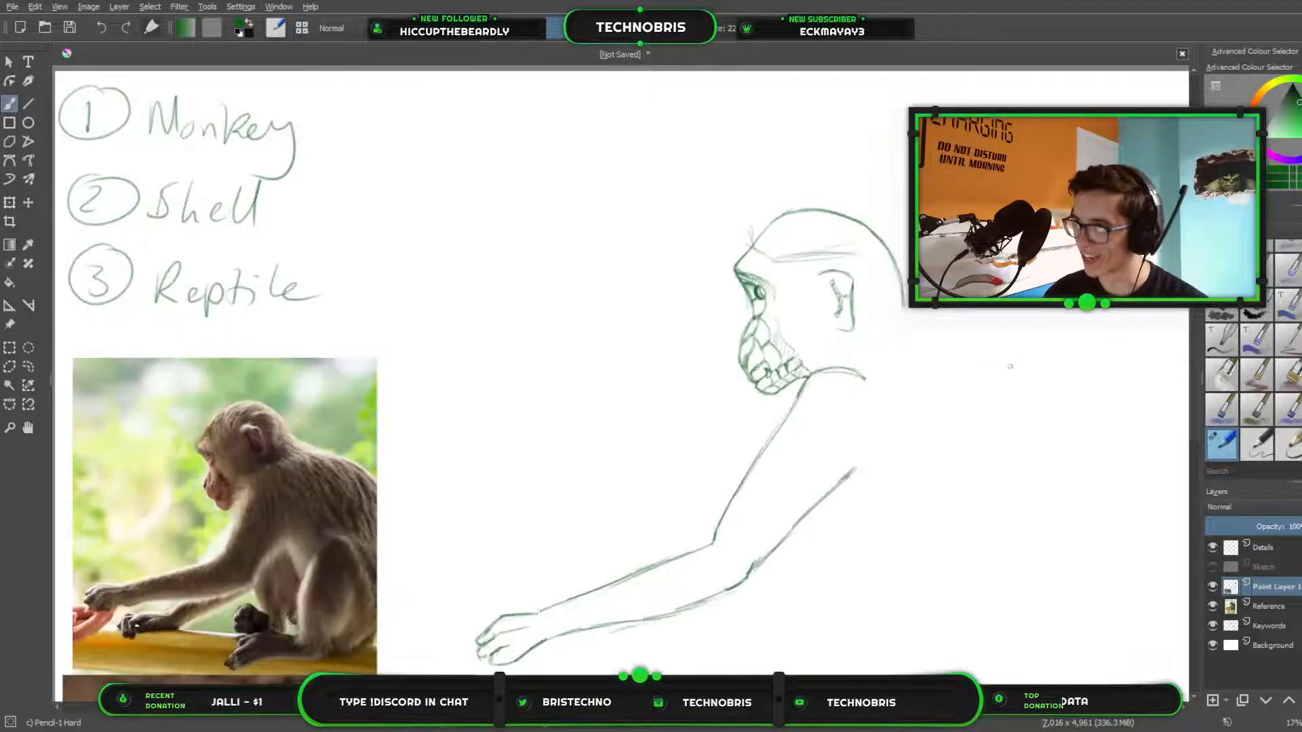
{"action": "left_click_drag", "start_coordinate": [747, 339], "coordinate": [806, 404]}
{"action": "scroll", "coordinate": [787, 404], "scroll_direction": "up", "scroll_amount": 1}
{"action": "left_click_drag", "start_coordinate": [714, 371], "coordinate": [832, 377]}
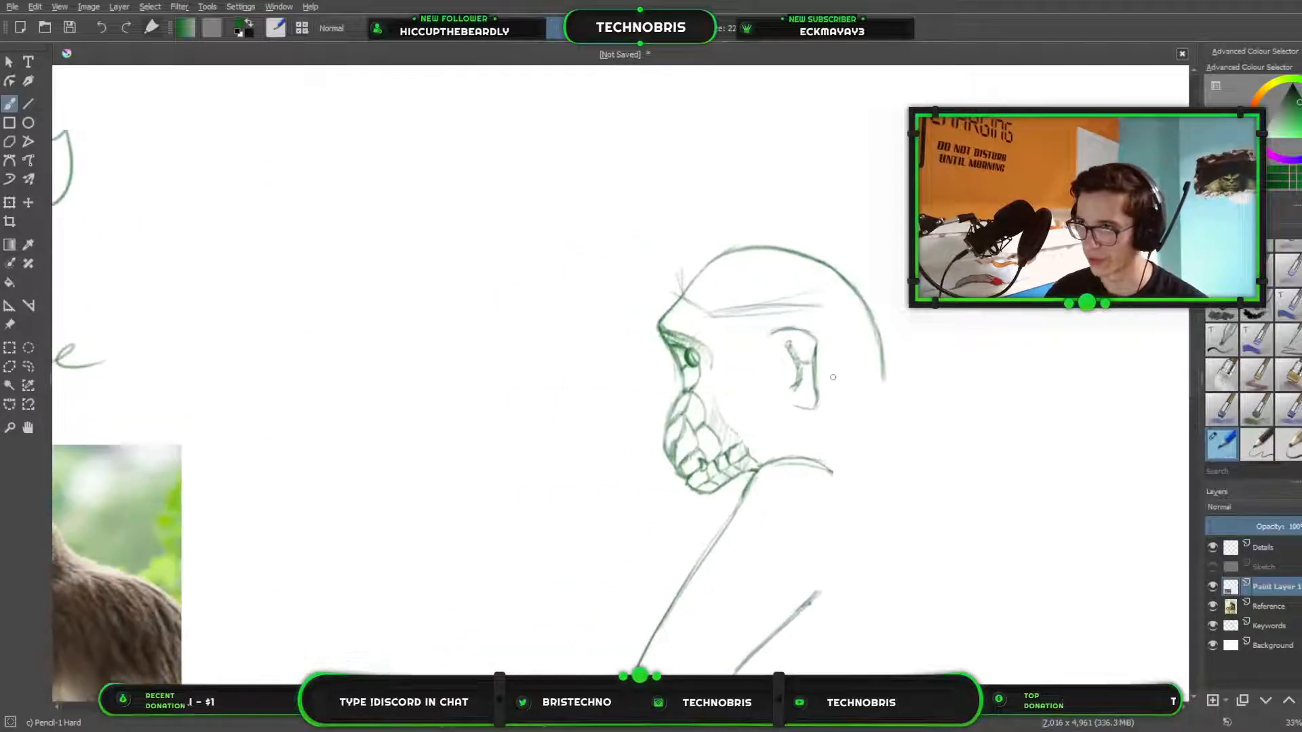
{"action": "key", "text": "slash"}
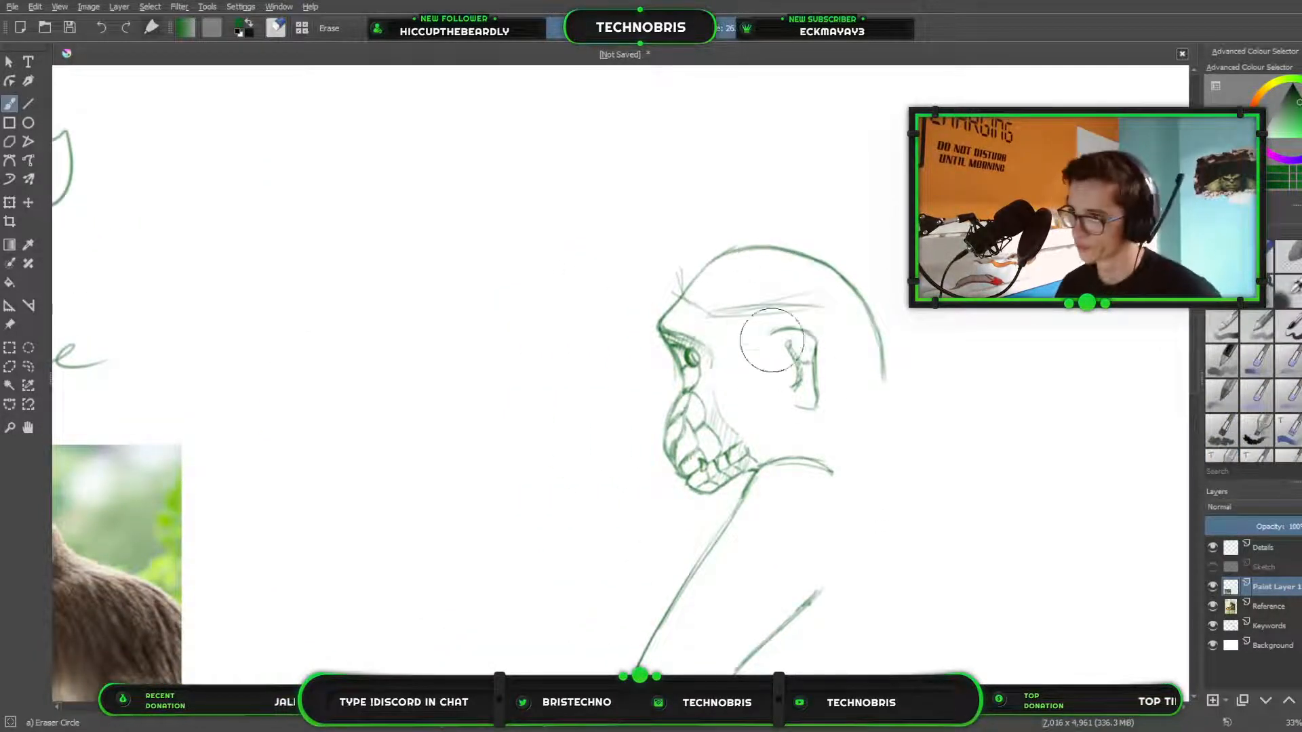
{"action": "mouse_move", "coordinate": [733, 306]}
{"action": "left_mouse_down"}
{"action": "mouse_move", "coordinate": [818, 300]}
{"action": "mouse_move", "coordinate": [702, 313]}
{"action": "mouse_move", "coordinate": [681, 270]}
{"action": "left_mouse_up"}
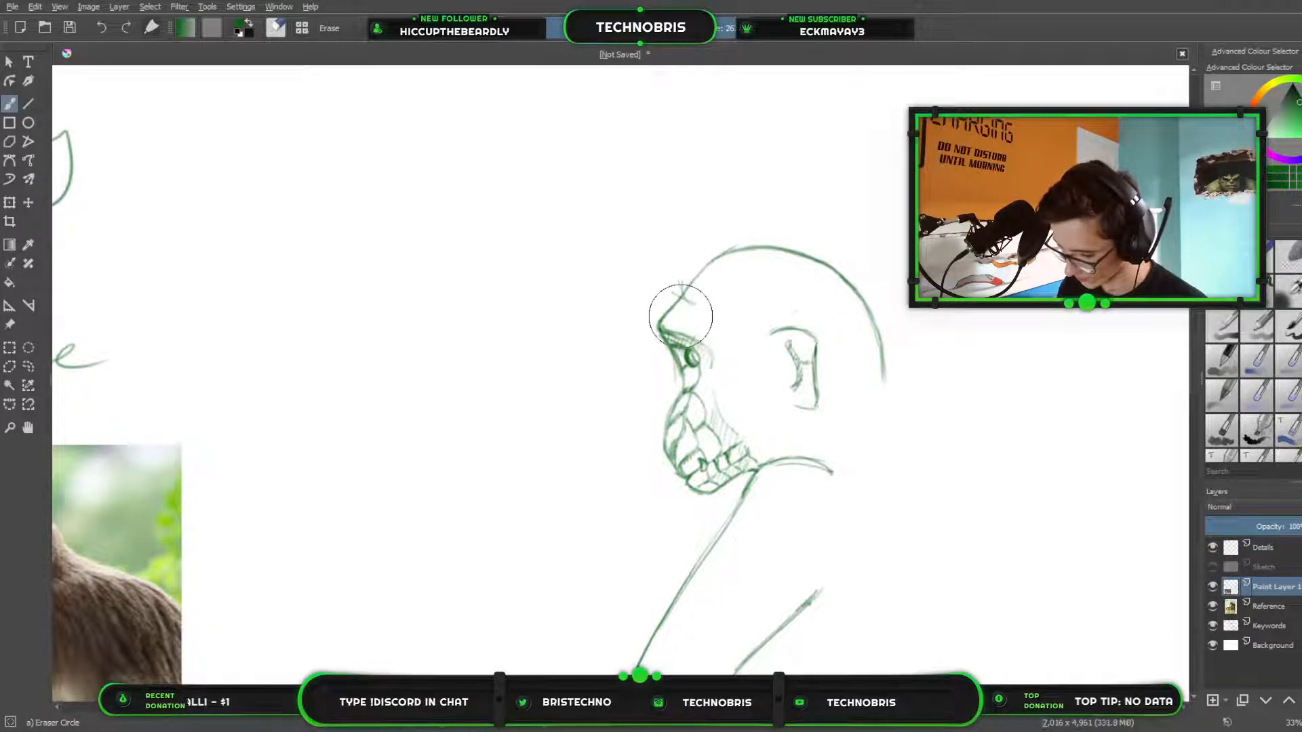
{"action": "key", "text": "slash"}
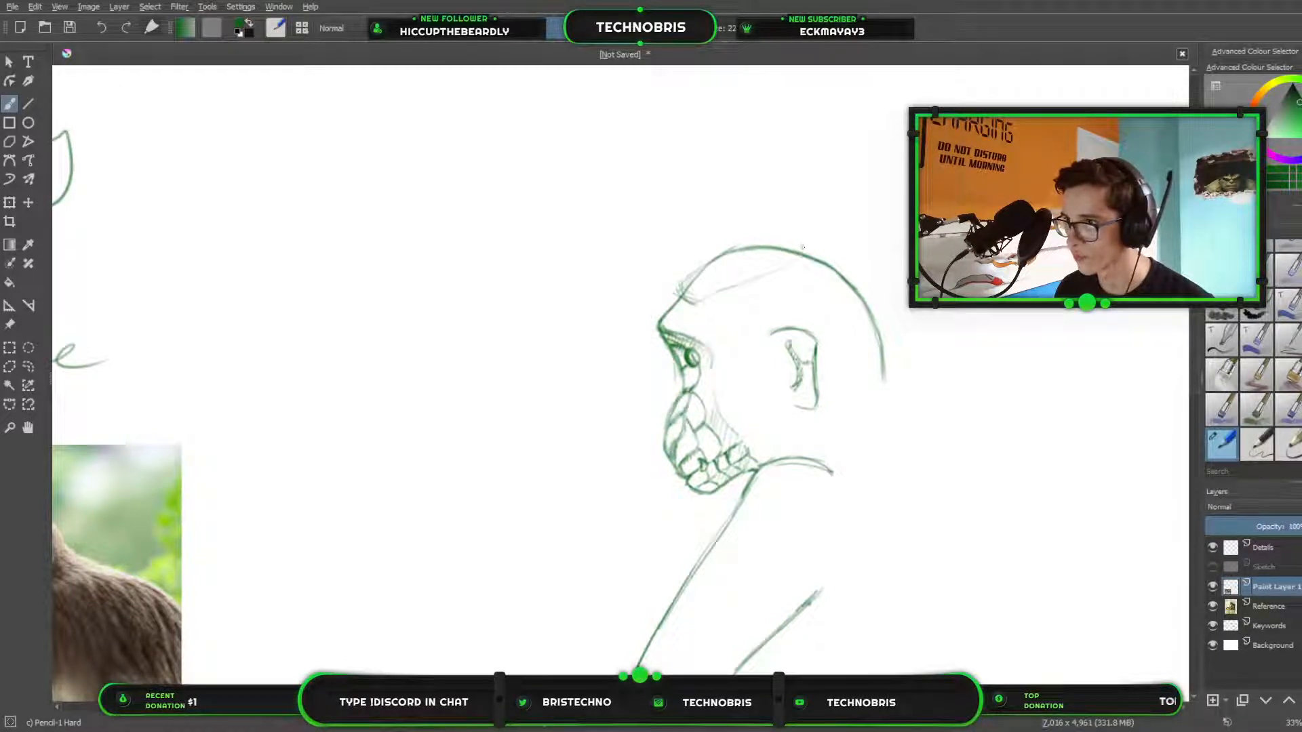
{"action": "left_click_drag", "start_coordinate": [776, 242], "coordinate": [747, 240]}
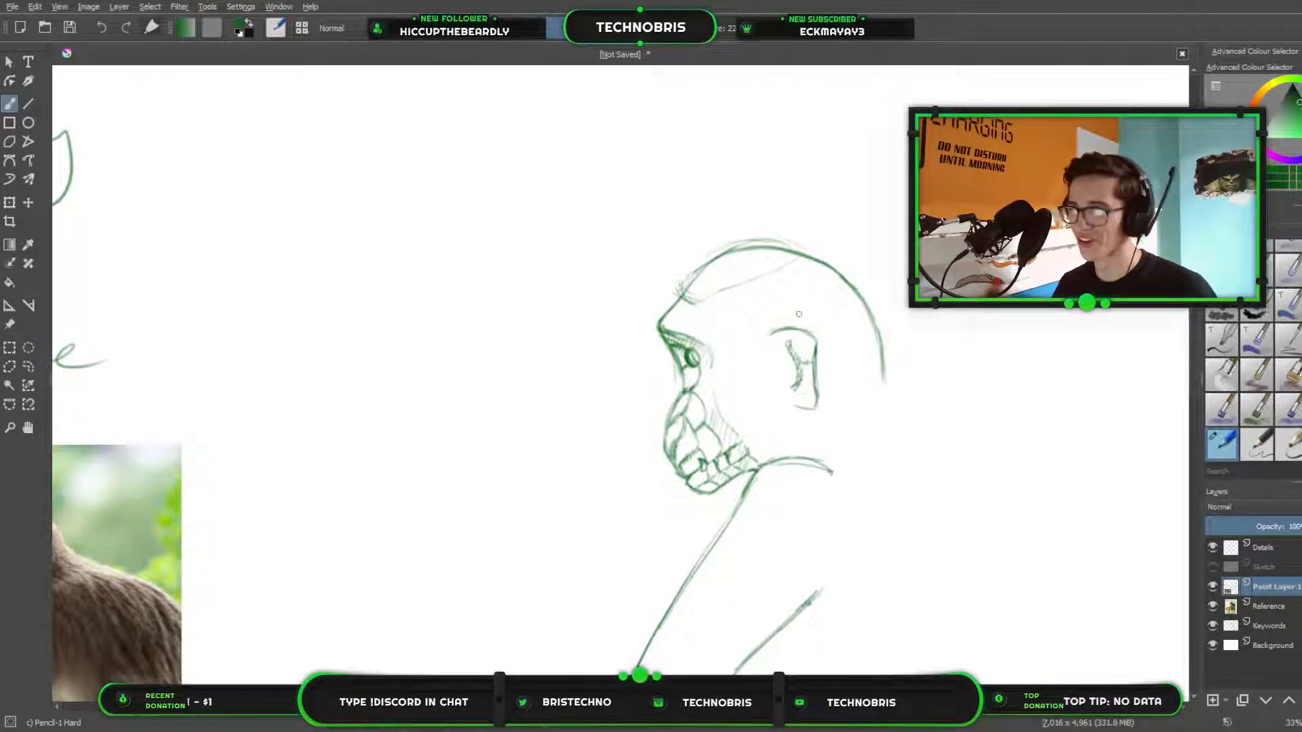
{"action": "key", "text": "ctrl+z"}
{"action": "key", "text": "ctrl+z"}
{"action": "key", "text": "ctrl+z"}
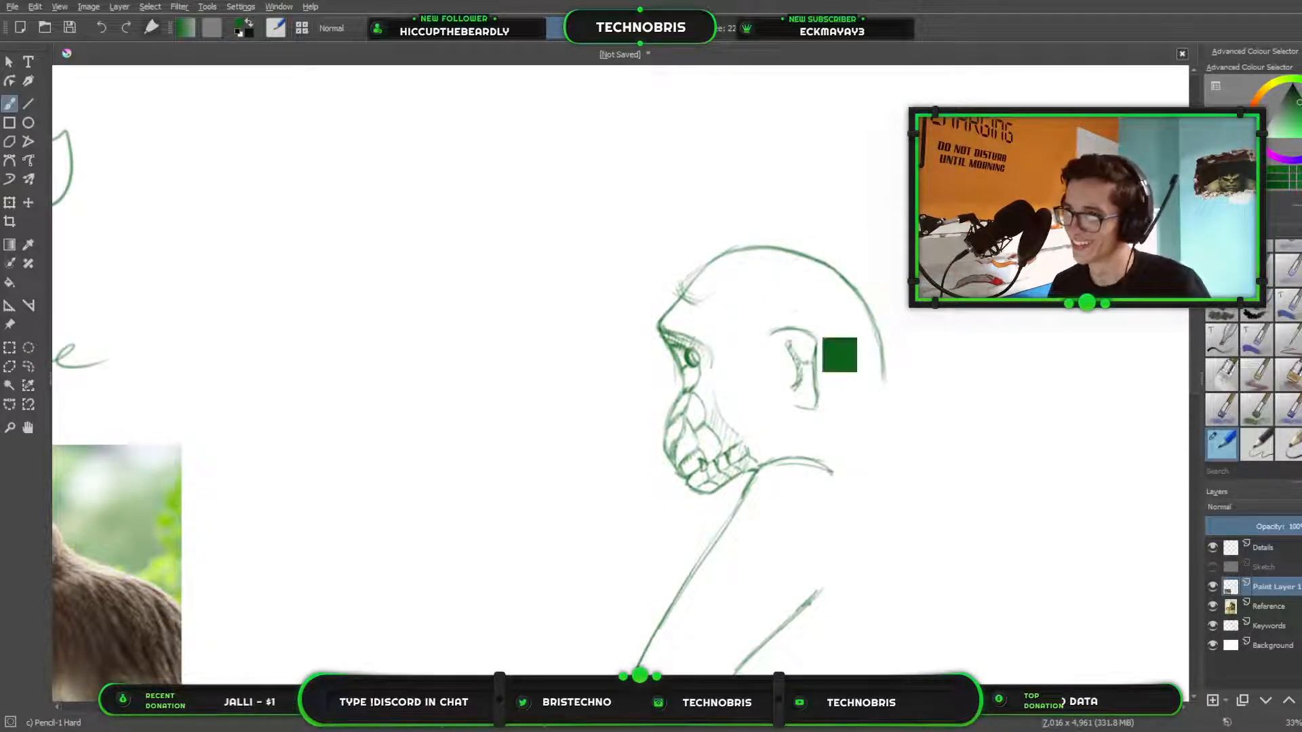
{"action": "key", "text": "ctrl+z"}
{"action": "key", "text": "ctrl+z"}
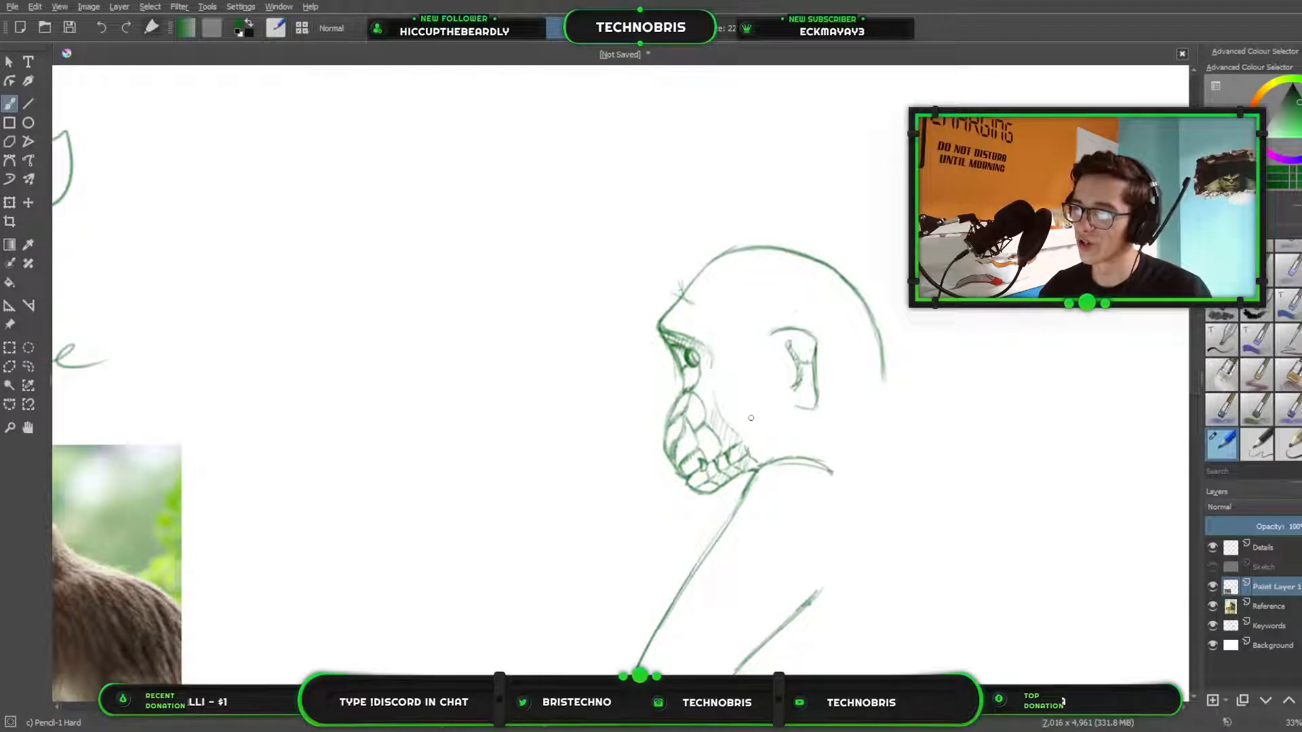
{"action": "key", "text": "ctrl+shift+z"}
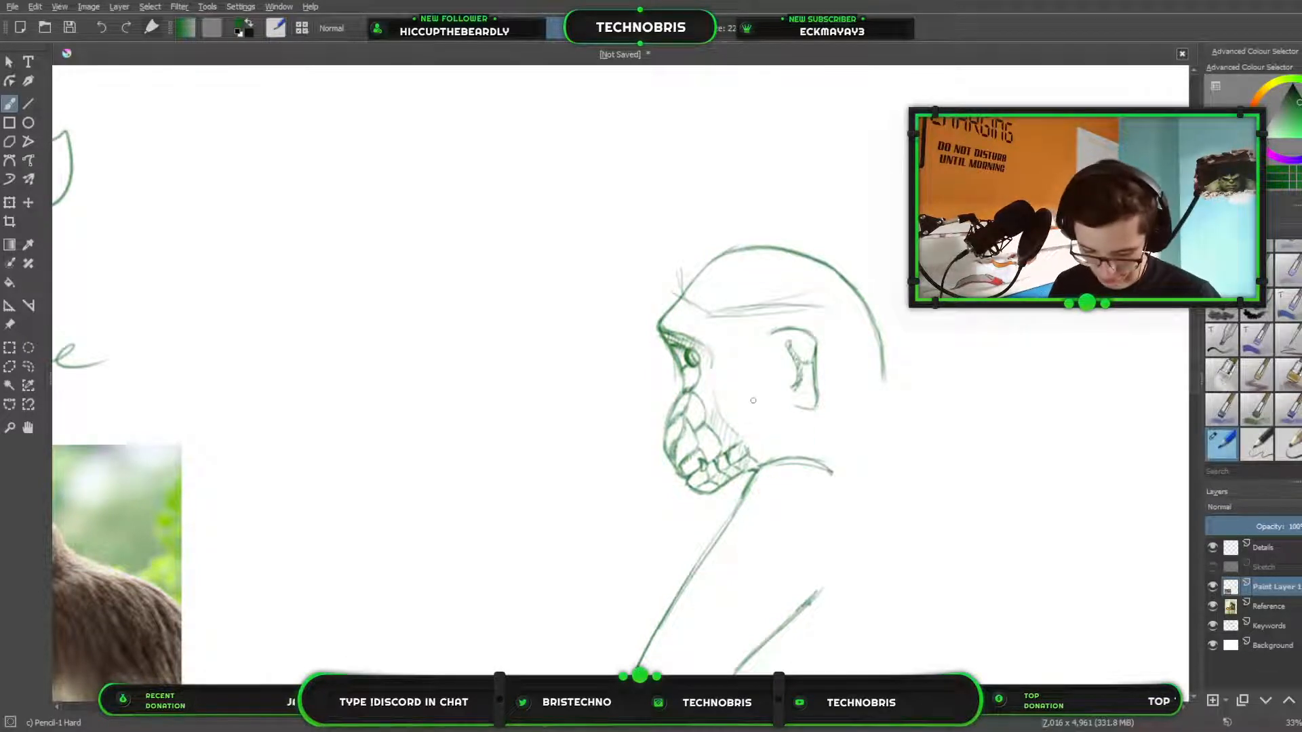
Erase the sketched lines across the forehead and the stray strokes above the brow.
{"action": "key", "text": "e"}
{"action": "mouse_move", "coordinate": [754, 324]}
{"action": "left_mouse_down"}
{"action": "mouse_move", "coordinate": [816, 291]}
{"action": "mouse_move", "coordinate": [692, 304]}
{"action": "mouse_move", "coordinate": [711, 314]}
{"action": "left_mouse_up"}
{"action": "left_click_drag", "start_coordinate": [680, 261], "coordinate": [676, 279]}
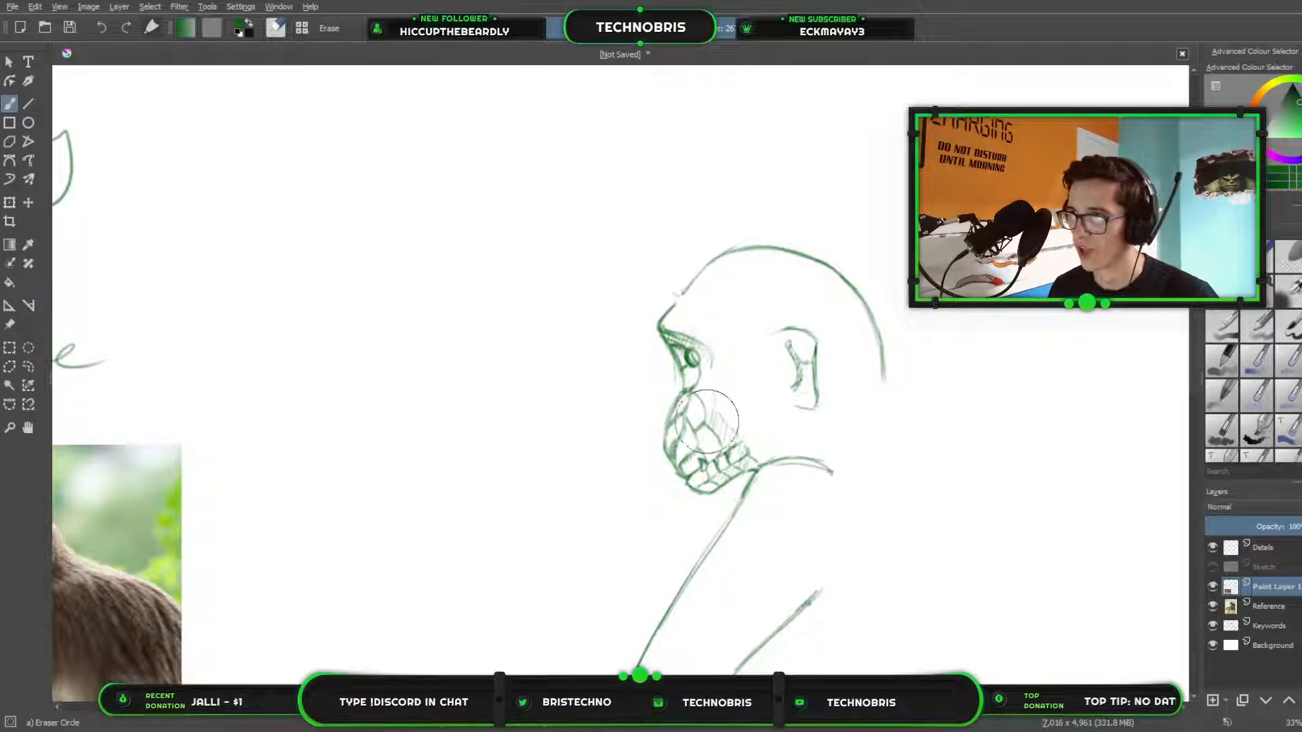
Erase the scale lines from the snout, below the eye and the lower jaw, and switch back to the pencil.
{"action": "mouse_move", "coordinate": [701, 400]}
{"action": "left_mouse_down"}
{"action": "mouse_move", "coordinate": [702, 380]}
{"action": "mouse_move", "coordinate": [682, 449]}
{"action": "left_mouse_up"}
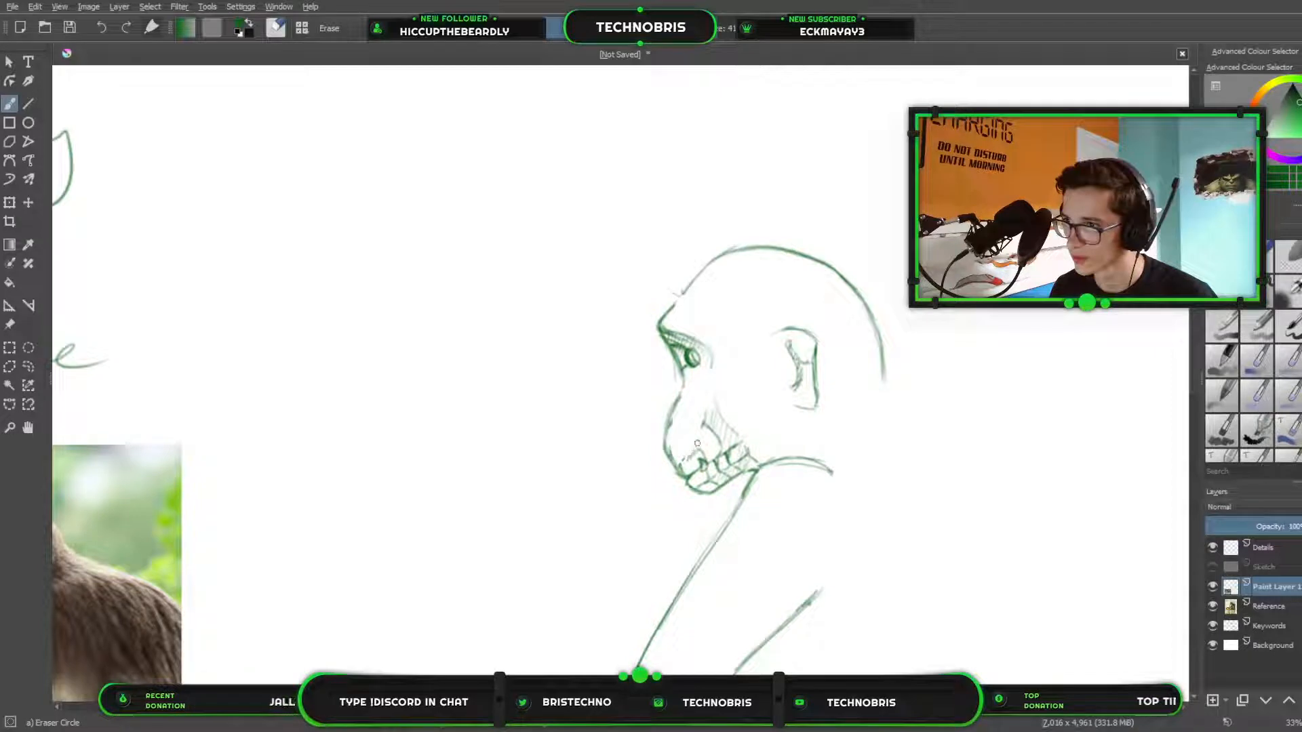
{"action": "mouse_move", "coordinate": [697, 430]}
{"action": "left_mouse_down"}
{"action": "mouse_move", "coordinate": [706, 417]}
{"action": "mouse_move", "coordinate": [719, 447]}
{"action": "left_mouse_up"}
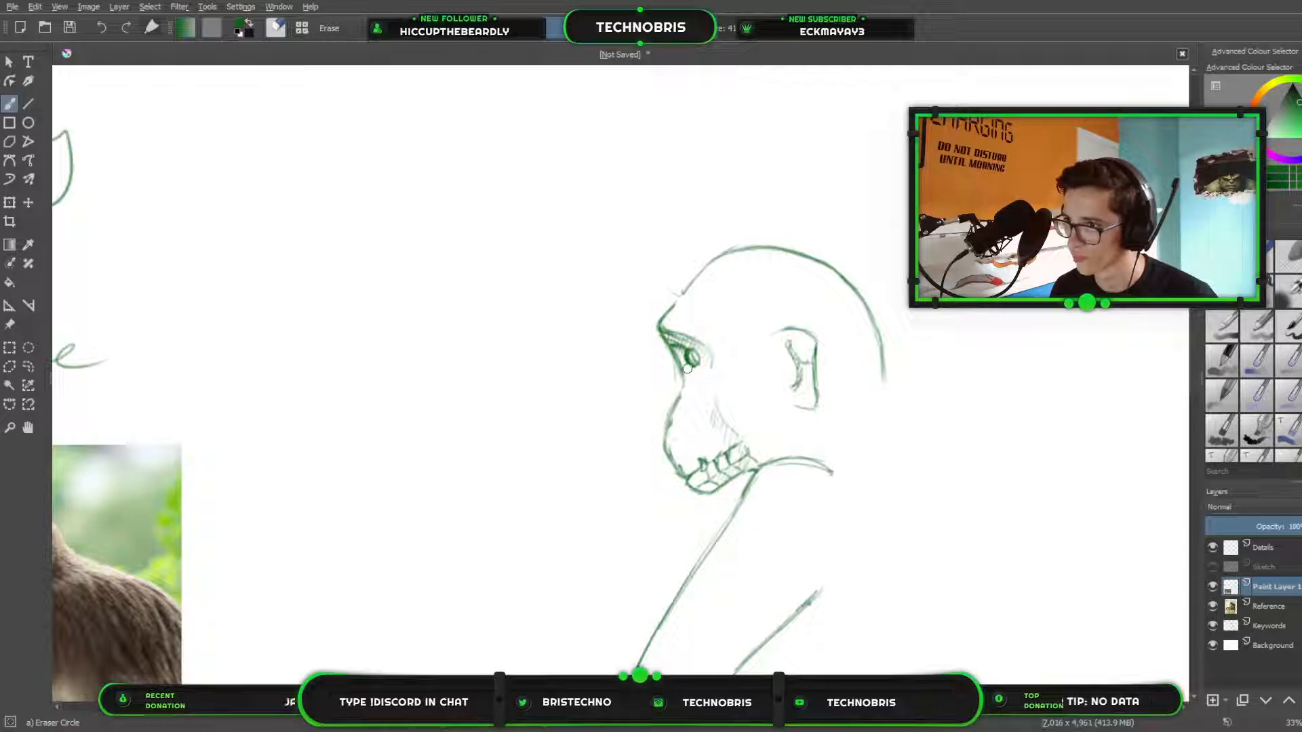
{"action": "left_click_drag", "start_coordinate": [688, 368], "coordinate": [685, 373]}
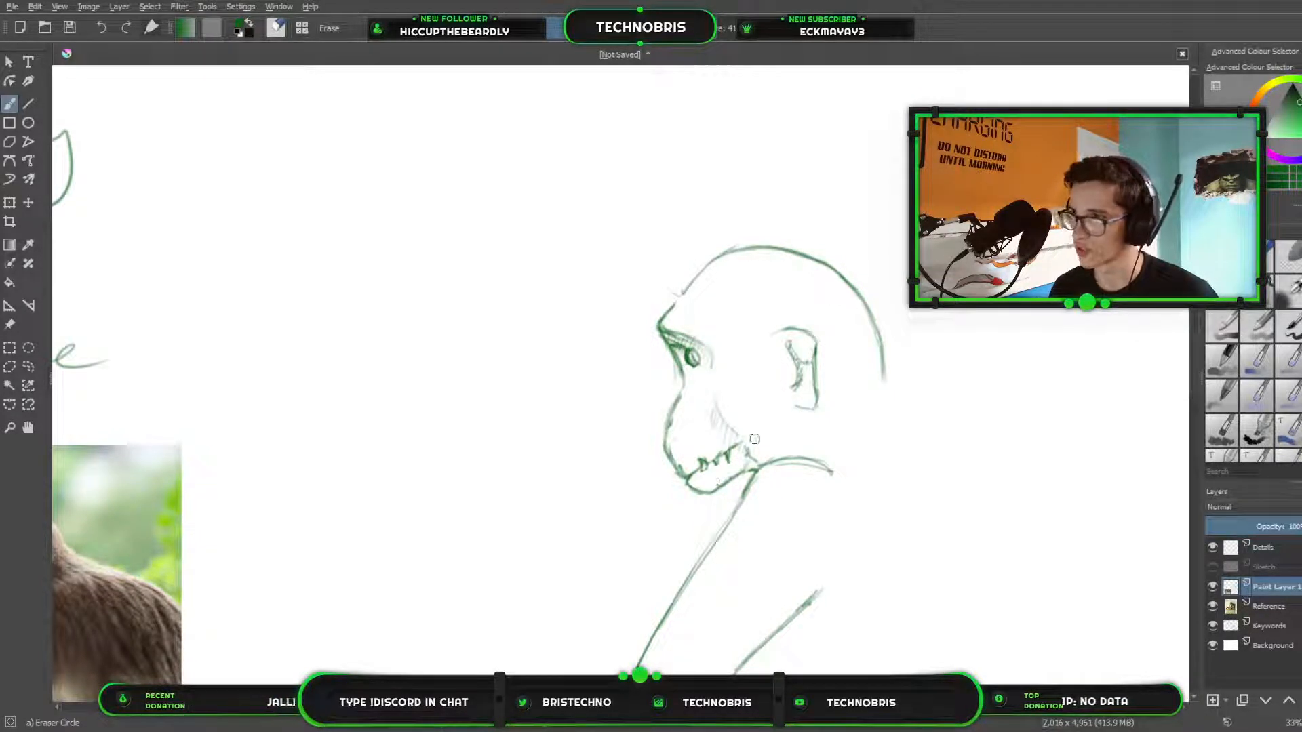
{"action": "scroll", "coordinate": [720, 474], "scroll_direction": "up", "scroll_amount": 2}
{"action": "key", "text": "/"}
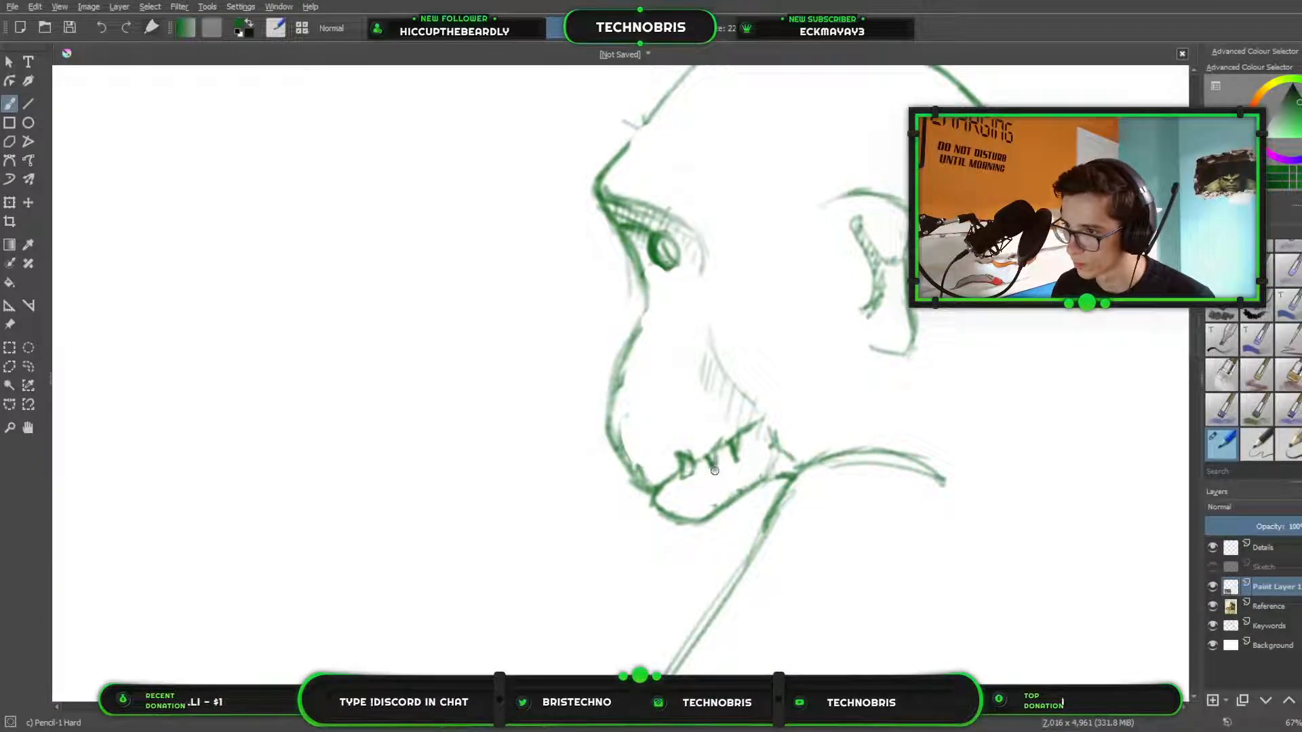
Darken the profile line between the eye and the snout to close the gap at the nose bridge.
{"action": "scroll", "coordinate": [718, 269], "scroll_direction": "down", "scroll_amount": 1}
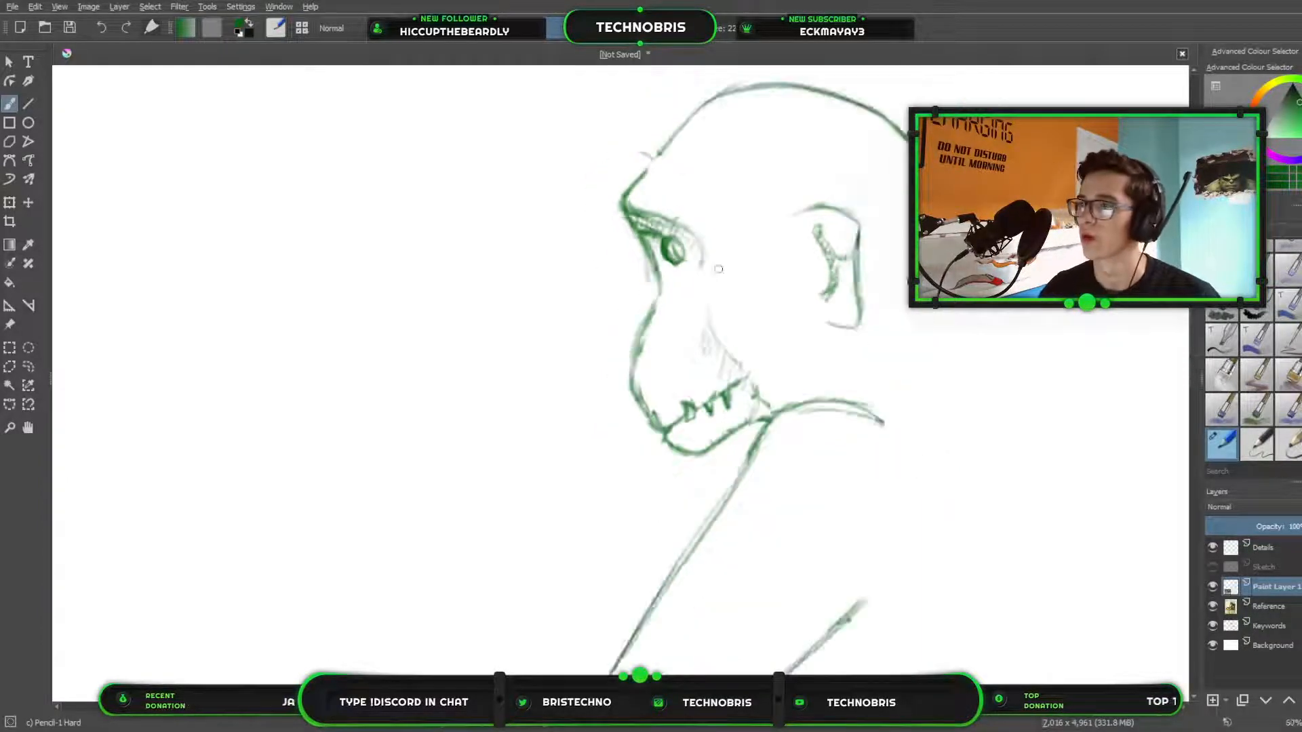
{"action": "scroll", "coordinate": [718, 269], "scroll_direction": "down", "scroll_amount": 2}
{"action": "scroll", "coordinate": [727, 273], "scroll_direction": "up", "scroll_amount": 4}
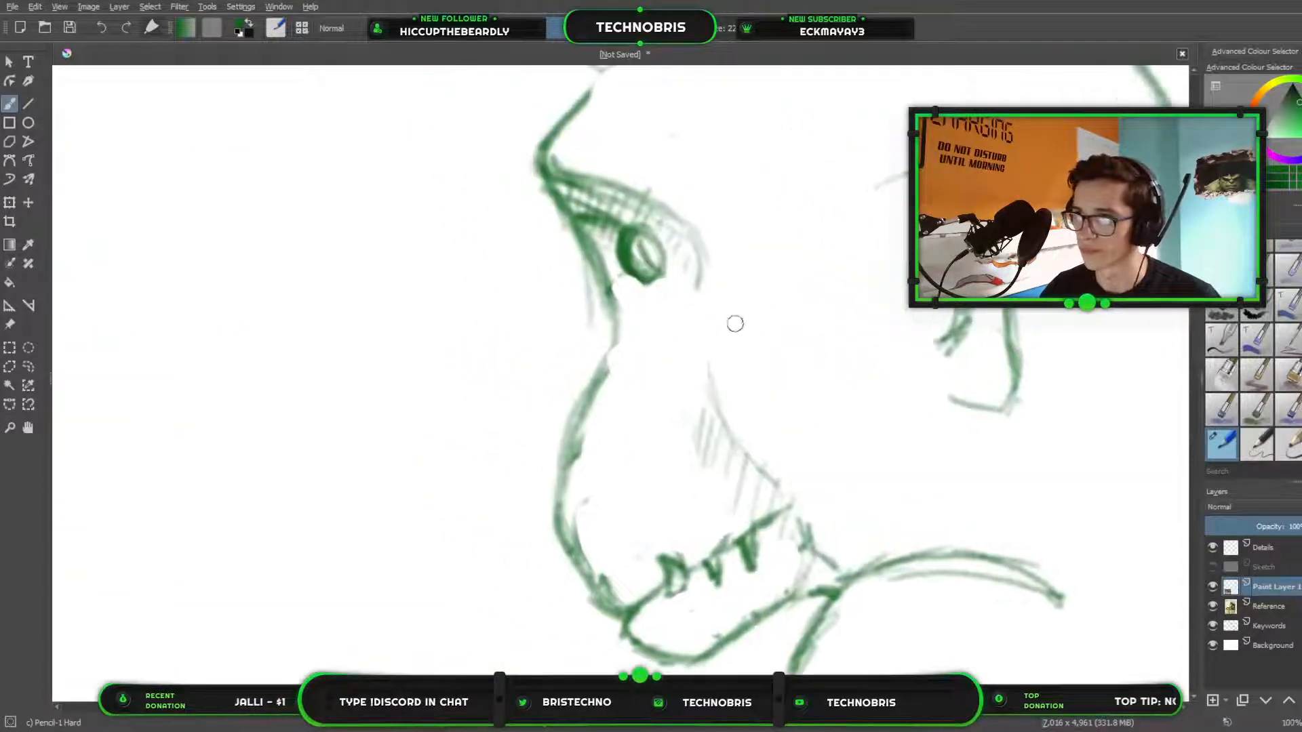
{"action": "mouse_move", "coordinate": [619, 306]}
{"action": "left_mouse_down"}
{"action": "mouse_move", "coordinate": [600, 375]}
{"action": "mouse_move", "coordinate": [627, 268]}
{"action": "mouse_move", "coordinate": [652, 275]}
{"action": "mouse_move", "coordinate": [633, 280]}
{"action": "left_mouse_up"}
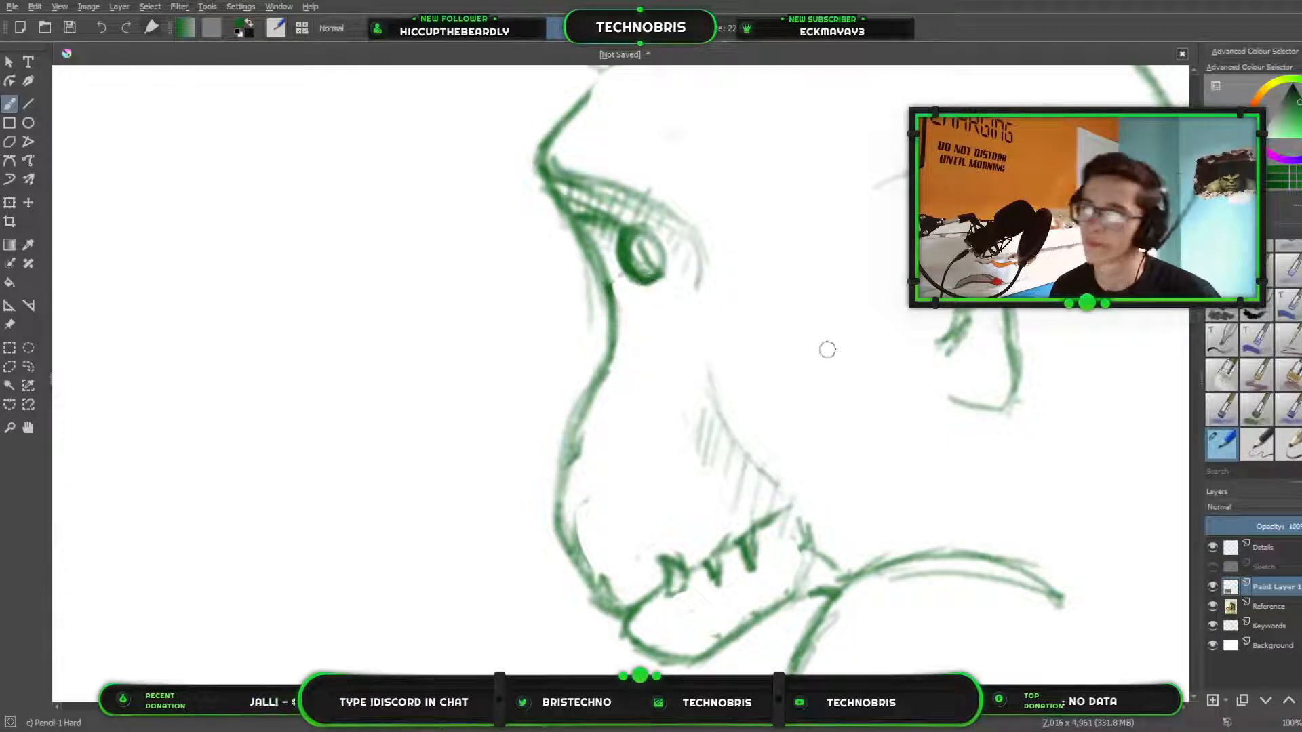
Draw a row of large overlapping scales from the brow up the forehead, with a second row behind it above the eye.
{"action": "scroll", "coordinate": [712, 396], "scroll_direction": "down", "scroll_amount": 1}
{"action": "scroll", "coordinate": [712, 396], "scroll_direction": "down", "scroll_amount": 2}
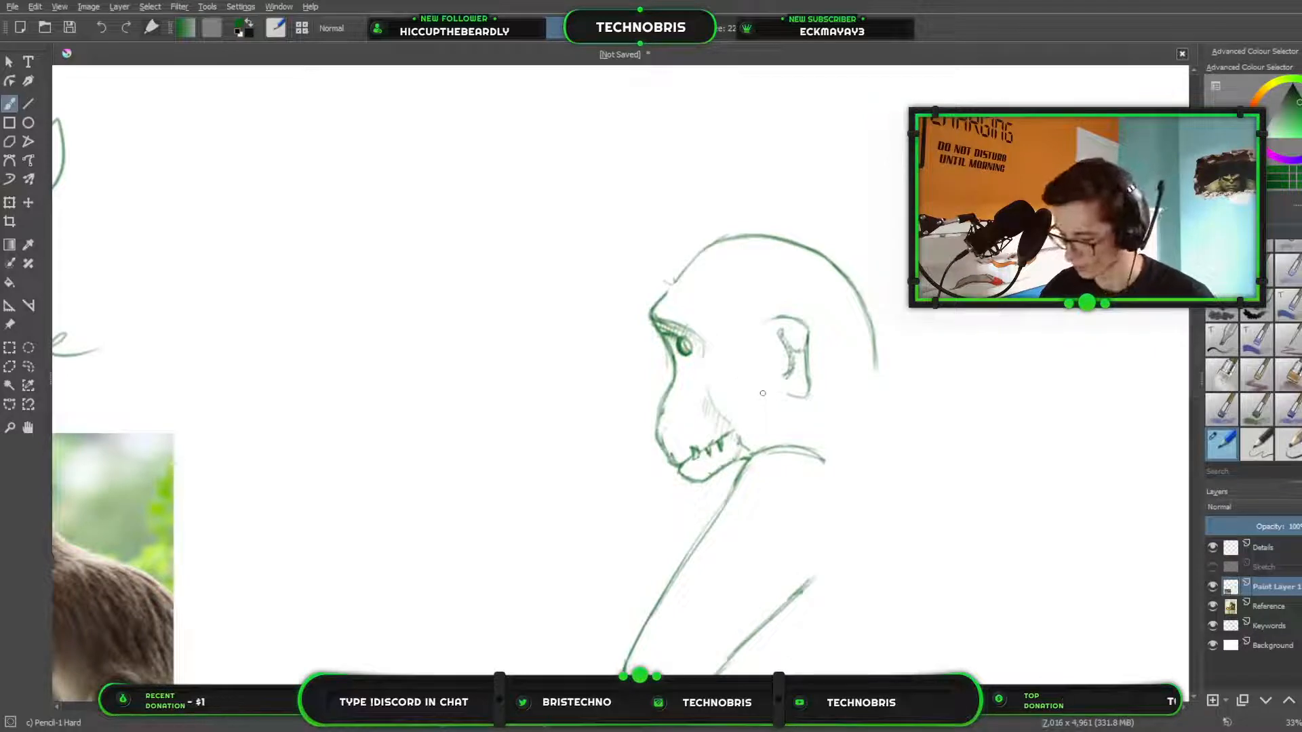
{"action": "scroll", "coordinate": [875, 431], "scroll_direction": "up", "scroll_amount": 2}
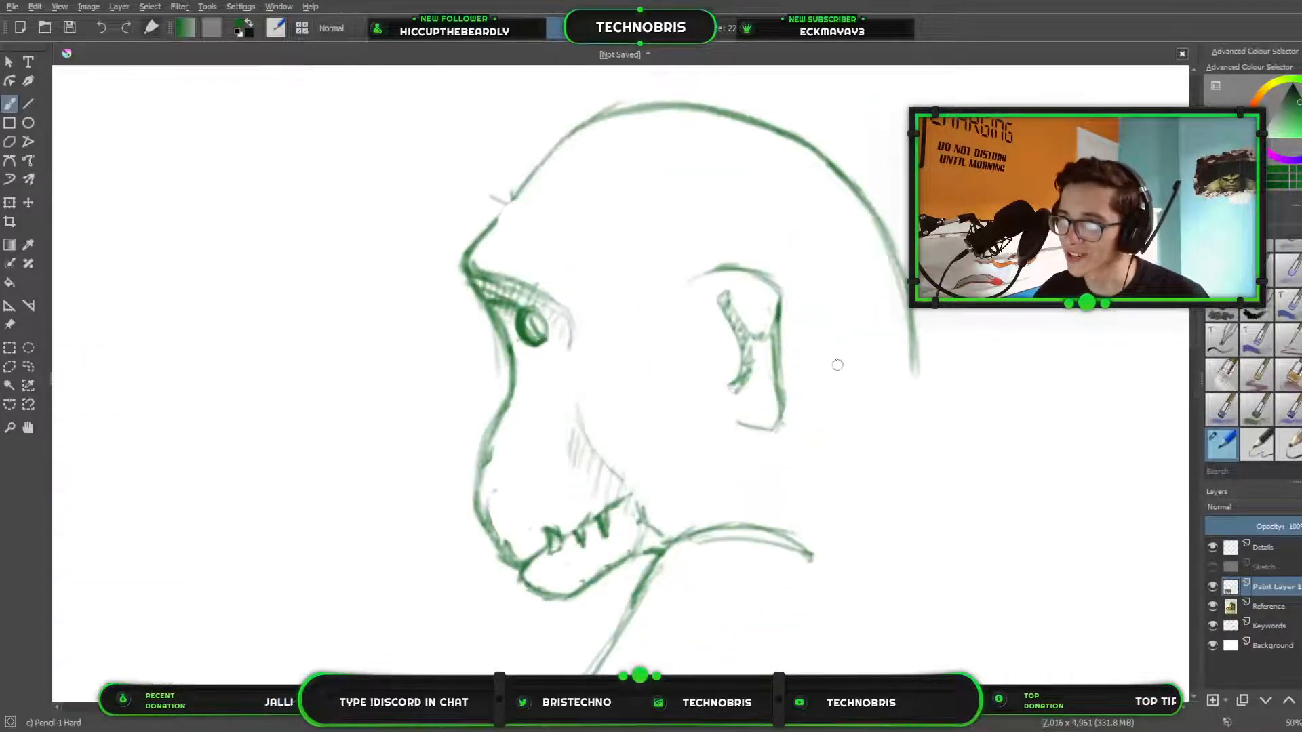
{"action": "left_click_drag", "start_coordinate": [836, 363], "coordinate": [928, 151]}
{"action": "scroll", "coordinate": [930, 154], "scroll_direction": "down", "scroll_amount": 2}
{"action": "left_click_drag", "start_coordinate": [826, 187], "coordinate": [691, 455]}
{"action": "scroll", "coordinate": [667, 463], "scroll_direction": "up", "scroll_amount": 1}
{"action": "scroll", "coordinate": [688, 435], "scroll_direction": "up", "scroll_amount": 1}
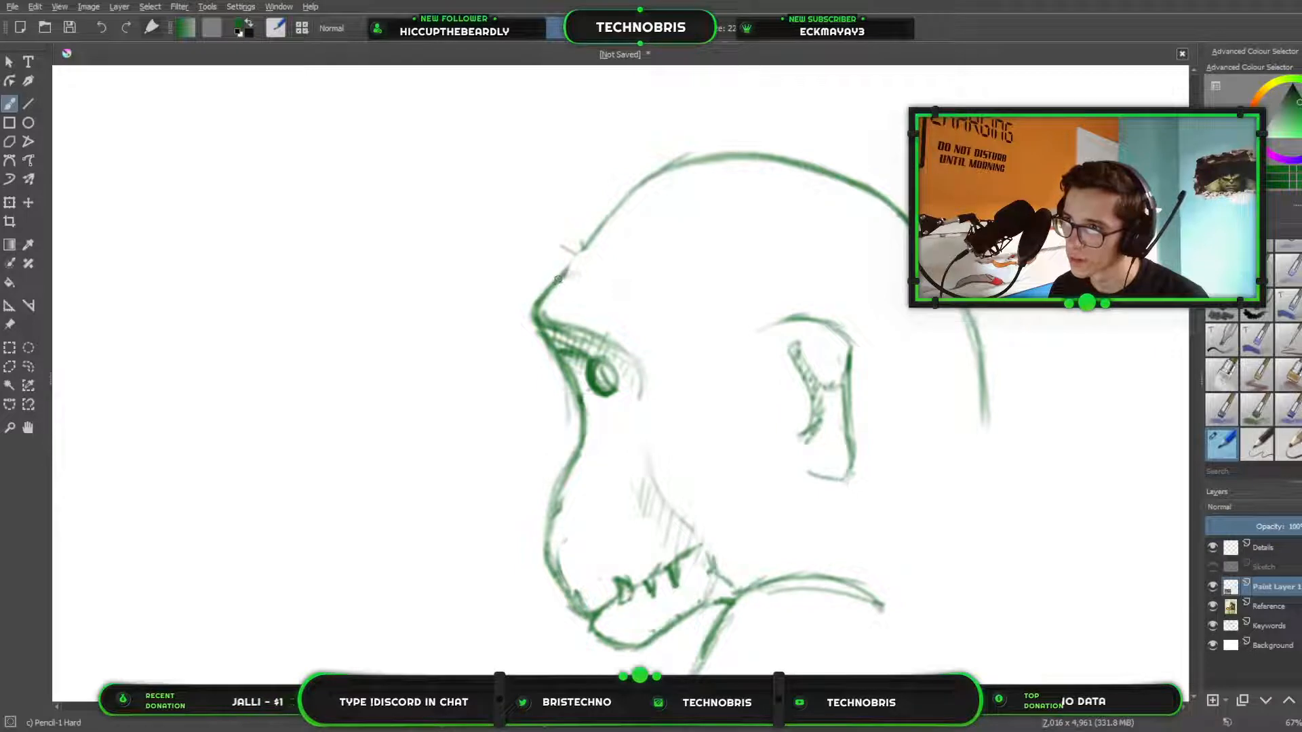
{"action": "mouse_move", "coordinate": [559, 276]}
{"action": "left_mouse_down"}
{"action": "mouse_move", "coordinate": [607, 291]}
{"action": "mouse_move", "coordinate": [596, 332]}
{"action": "mouse_move", "coordinate": [613, 307]}
{"action": "mouse_move", "coordinate": [561, 272]}
{"action": "left_mouse_up"}
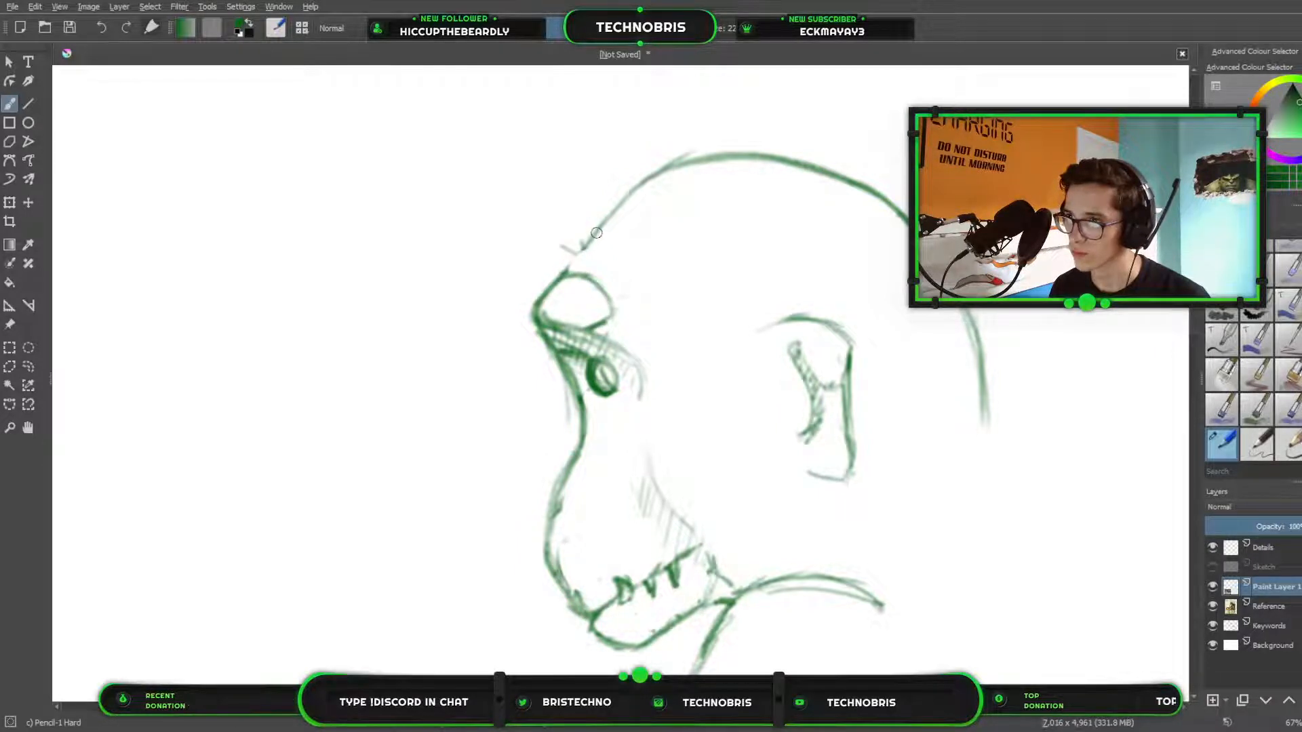
{"action": "mouse_move", "coordinate": [594, 232]}
{"action": "left_mouse_down"}
{"action": "mouse_move", "coordinate": [624, 245]}
{"action": "mouse_move", "coordinate": [635, 272]}
{"action": "mouse_move", "coordinate": [618, 297]}
{"action": "mouse_move", "coordinate": [633, 289]}
{"action": "mouse_move", "coordinate": [627, 254]}
{"action": "mouse_move", "coordinate": [605, 226]}
{"action": "mouse_move", "coordinate": [641, 192]}
{"action": "mouse_move", "coordinate": [675, 226]}
{"action": "mouse_move", "coordinate": [651, 255]}
{"action": "mouse_move", "coordinate": [633, 264]}
{"action": "mouse_move", "coordinate": [661, 198]}
{"action": "left_mouse_up"}
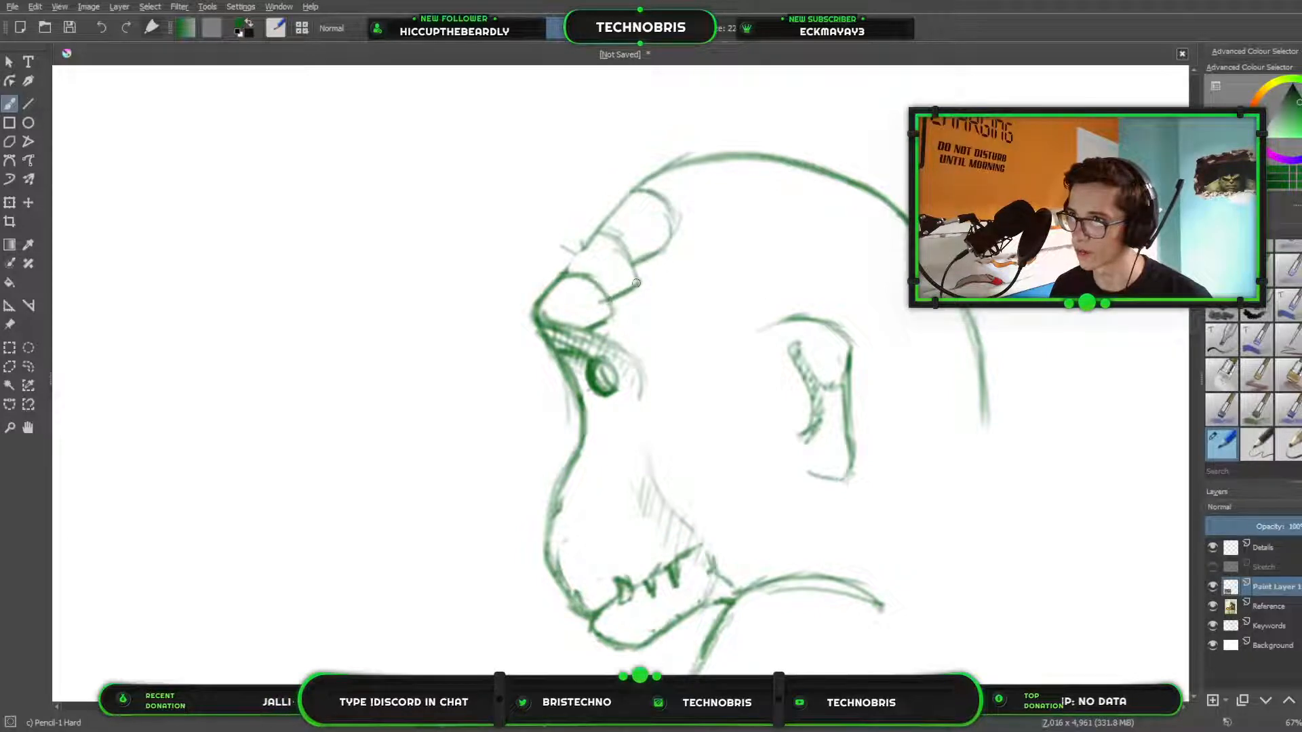
{"action": "mouse_move", "coordinate": [675, 219]}
{"action": "left_mouse_down"}
{"action": "mouse_move", "coordinate": [710, 206]}
{"action": "mouse_move", "coordinate": [723, 185]}
{"action": "mouse_move", "coordinate": [714, 169]}
{"action": "mouse_move", "coordinate": [719, 200]}
{"action": "left_mouse_up"}
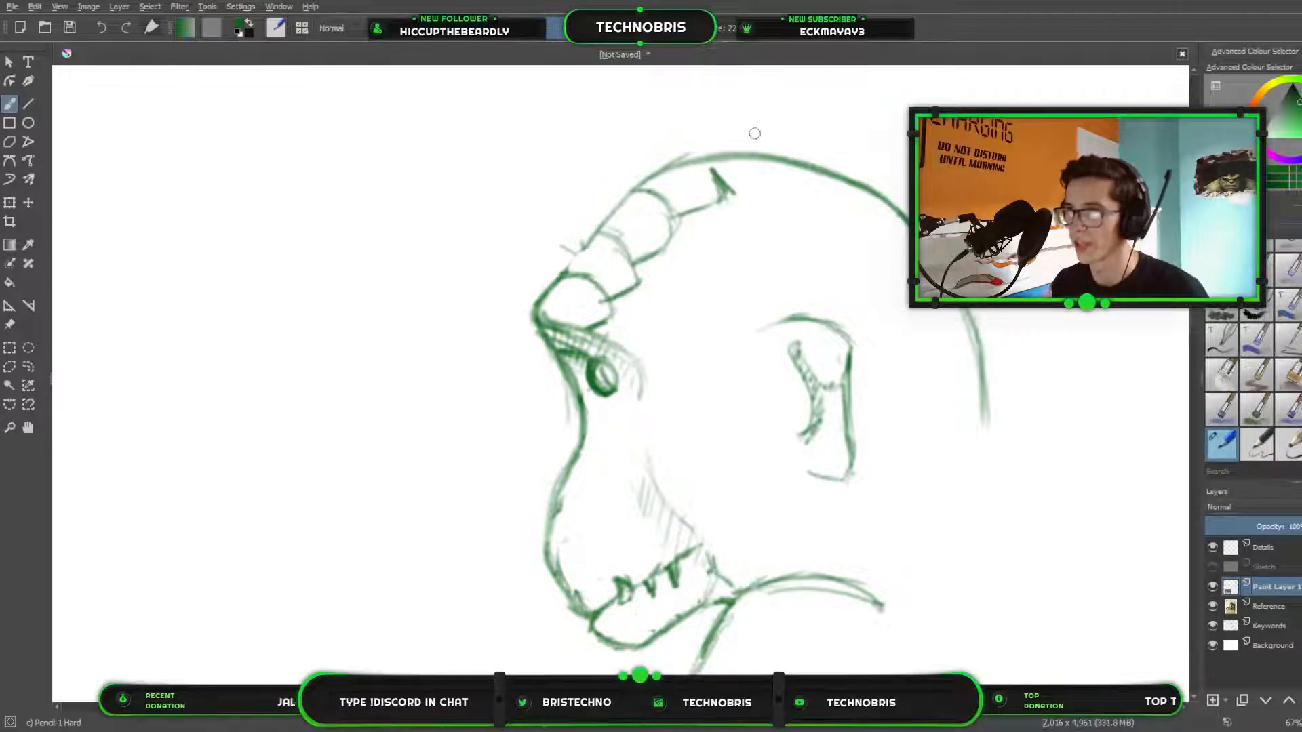
{"action": "mouse_move", "coordinate": [635, 350]}
{"action": "left_mouse_down"}
{"action": "mouse_move", "coordinate": [641, 305]}
{"action": "mouse_move", "coordinate": [655, 313]}
{"action": "mouse_move", "coordinate": [623, 293]}
{"action": "mouse_move", "coordinate": [656, 319]}
{"action": "mouse_move", "coordinate": [649, 349]}
{"action": "left_mouse_up"}
{"action": "mouse_move", "coordinate": [631, 293]}
{"action": "left_mouse_down"}
{"action": "mouse_move", "coordinate": [661, 338]}
{"action": "mouse_move", "coordinate": [668, 258]}
{"action": "mouse_move", "coordinate": [654, 261]}
{"action": "mouse_move", "coordinate": [676, 306]}
{"action": "mouse_move", "coordinate": [664, 317]}
{"action": "mouse_move", "coordinate": [667, 268]}
{"action": "mouse_move", "coordinate": [655, 325]}
{"action": "mouse_move", "coordinate": [667, 251]}
{"action": "mouse_move", "coordinate": [686, 229]}
{"action": "mouse_move", "coordinate": [697, 271]}
{"action": "mouse_move", "coordinate": [685, 291]}
{"action": "mouse_move", "coordinate": [675, 269]}
{"action": "left_mouse_up"}
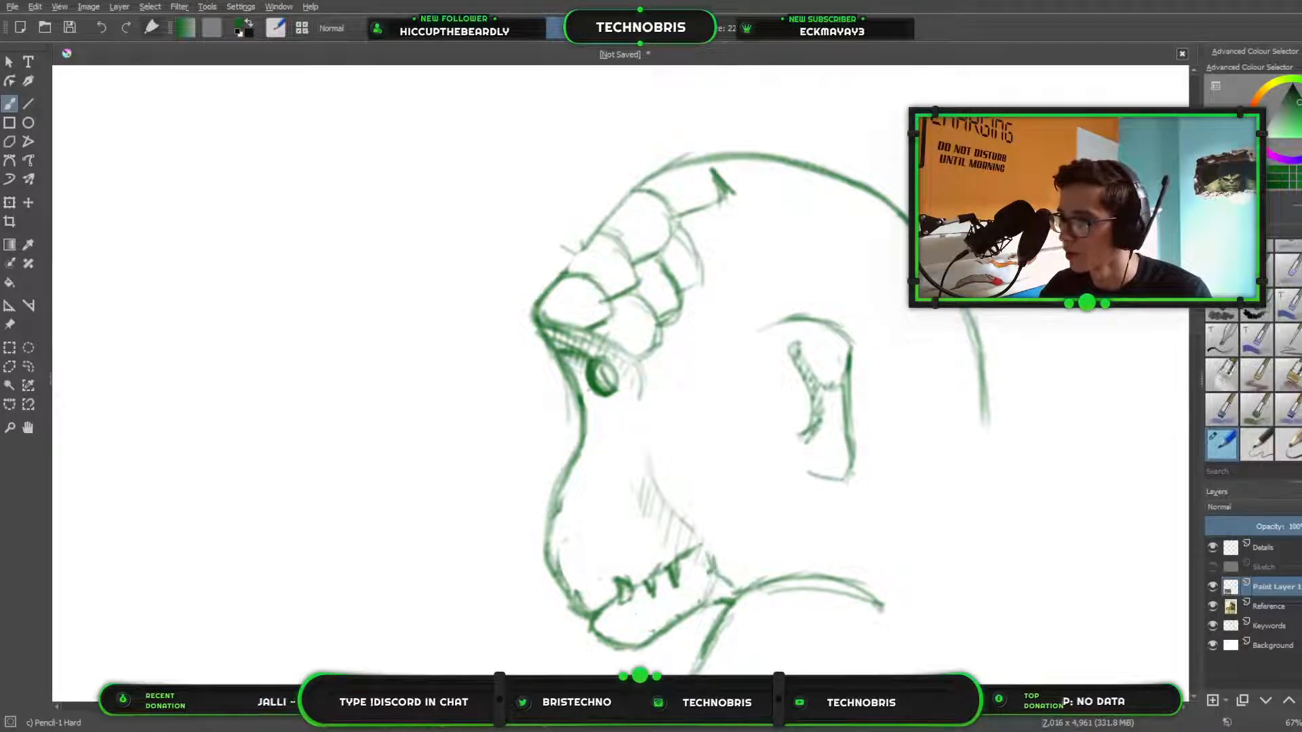
{"action": "scroll", "coordinate": [527, 495], "scroll_direction": "down", "scroll_amount": 8}
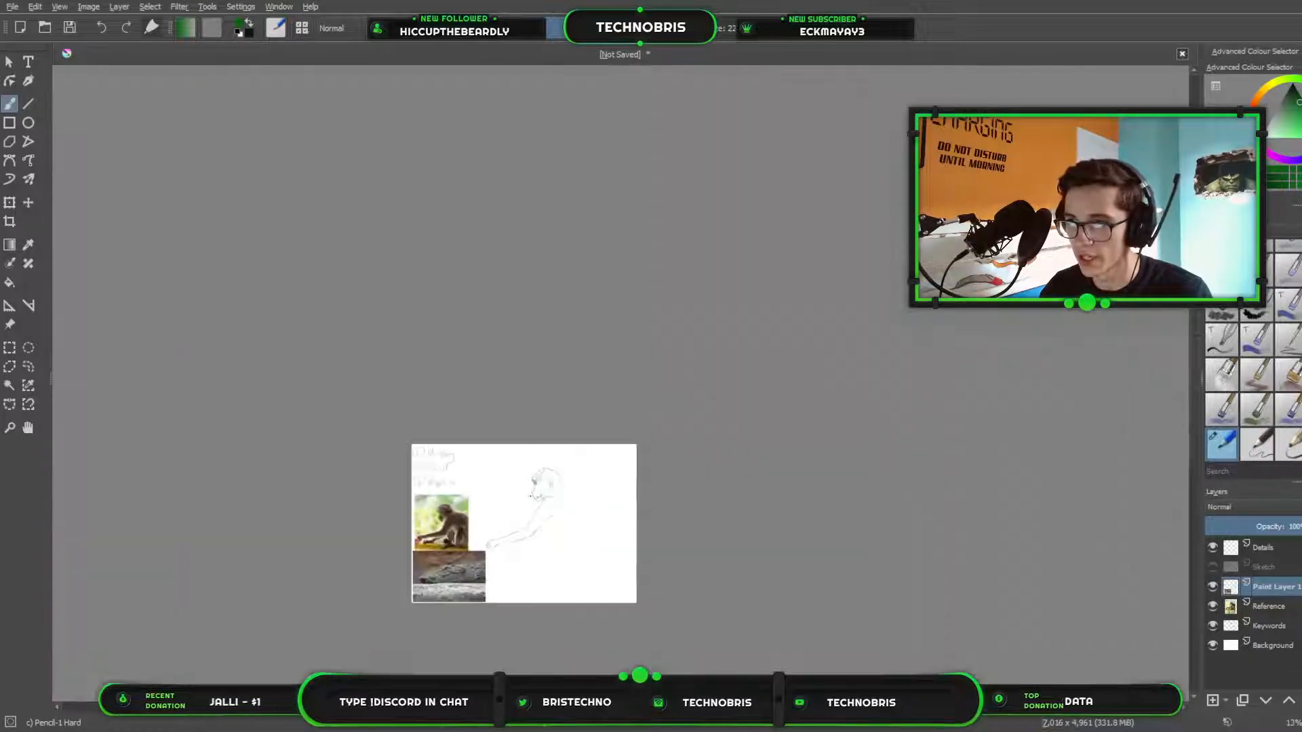
{"action": "scroll", "coordinate": [638, 406], "scroll_direction": "up", "scroll_amount": 1}
{"action": "left_click_drag", "start_coordinate": [639, 405], "coordinate": [836, 178]}
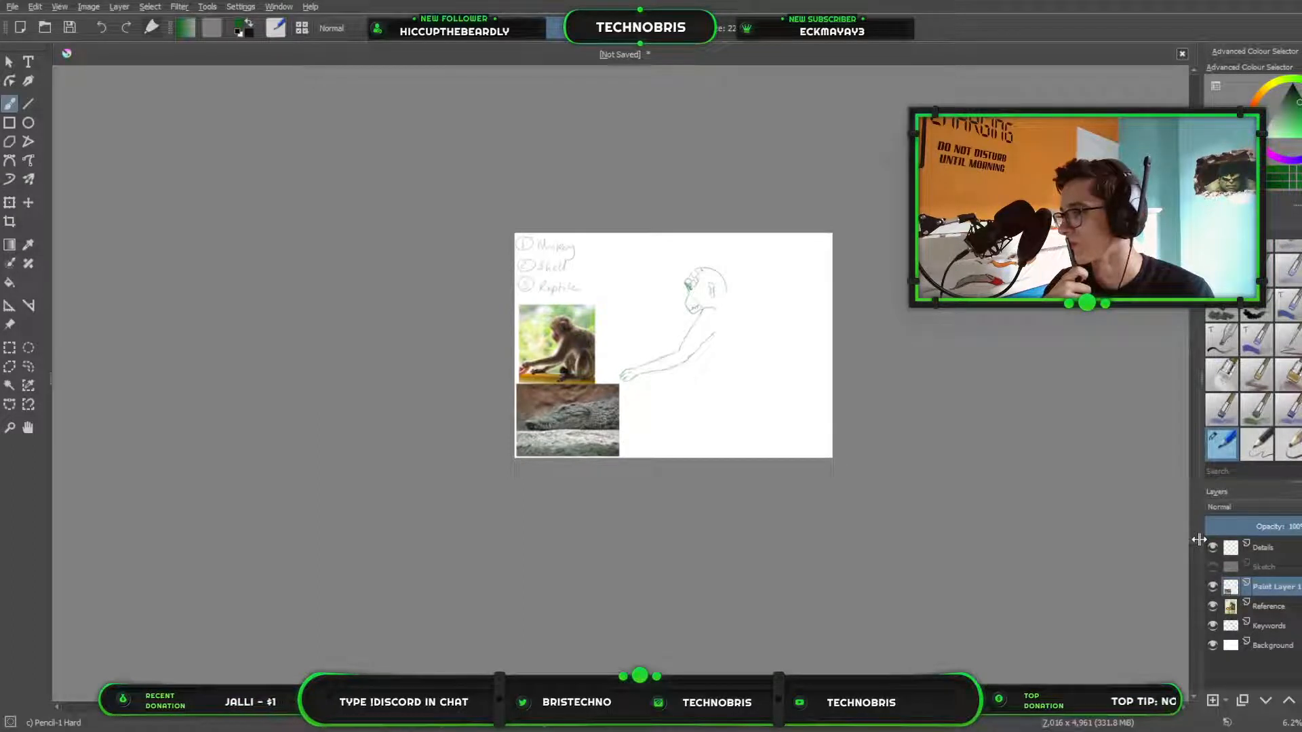
{"action": "key", "text": "Delete"}
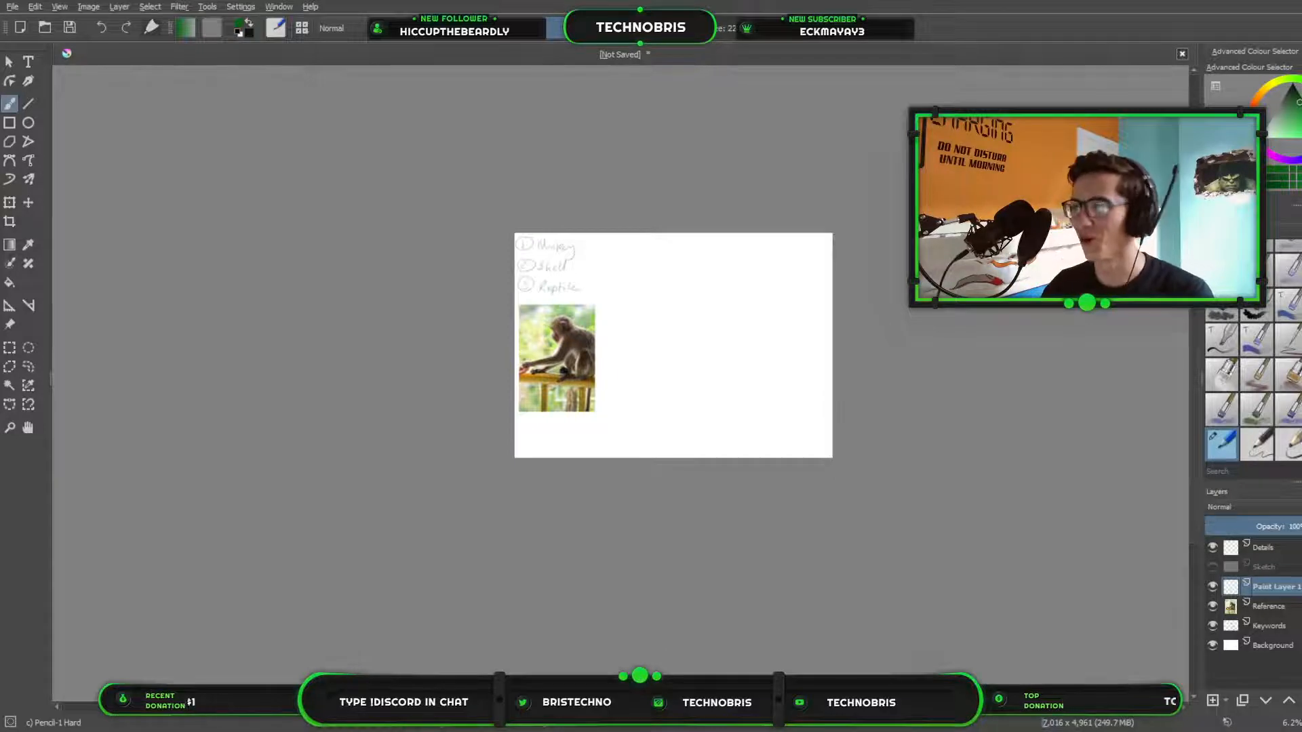
{"action": "key", "text": "ctrl+z"}
Separate the head and arm drawing onto its own layer with a freehand selection, and merge it into the Details layer.
{"action": "scroll", "coordinate": [807, 345], "scroll_direction": "up", "scroll_amount": 3}
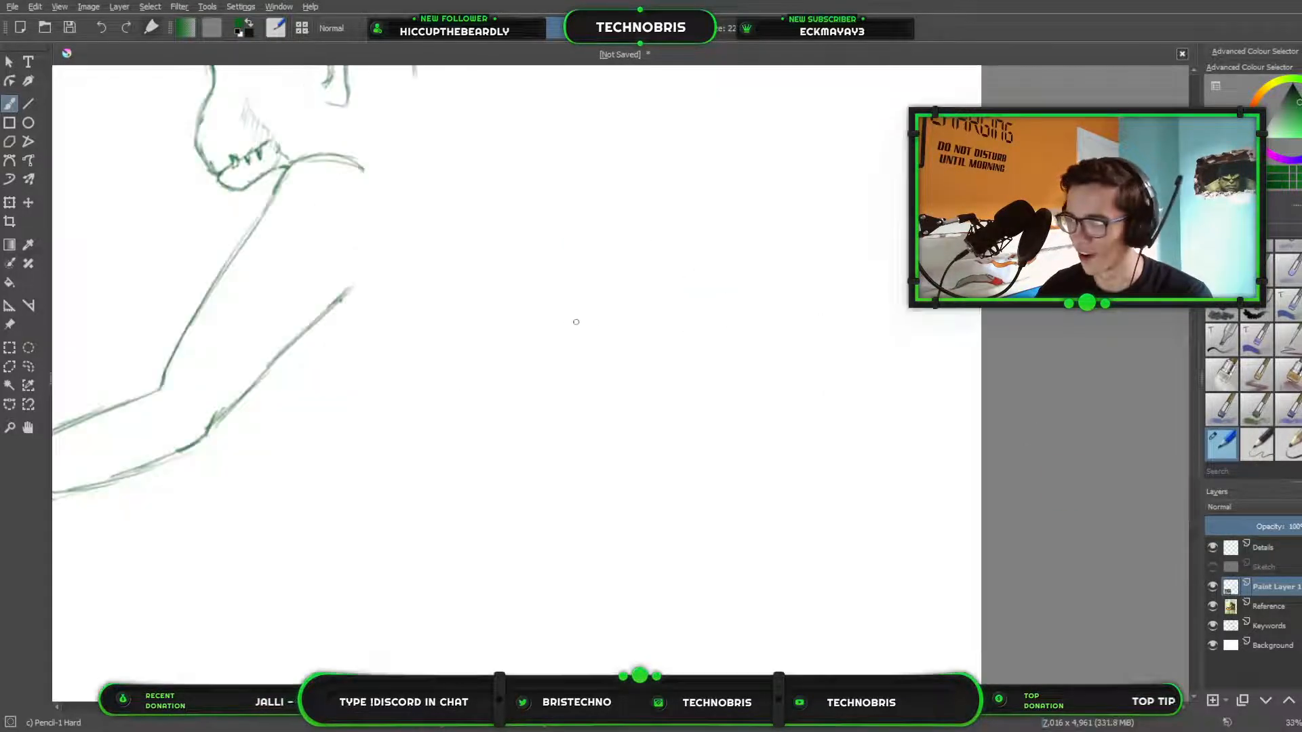
{"action": "left_click_drag", "start_coordinate": [575, 319], "coordinate": [1138, 481]}
{"action": "scroll", "coordinate": [1161, 492], "scroll_direction": "down", "scroll_amount": 1}
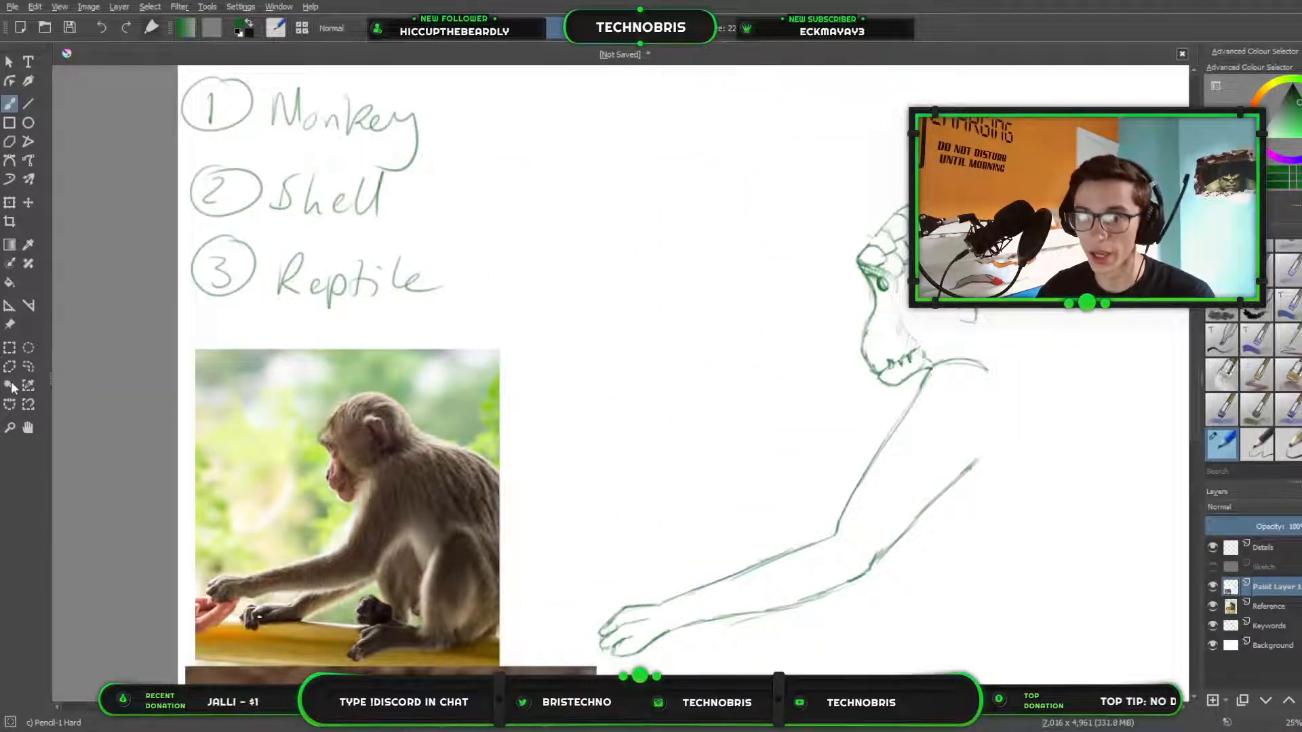
{"action": "left_click", "coordinate": [28, 366]}
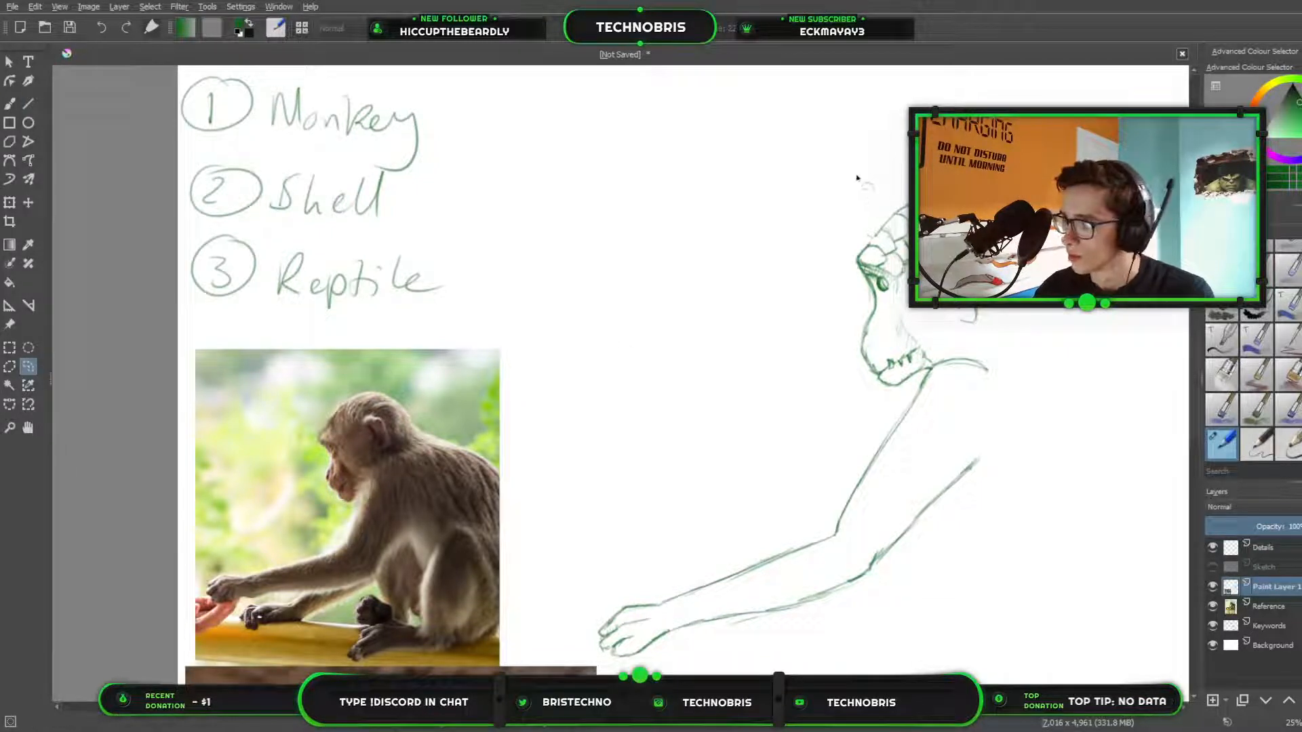
{"action": "mouse_move", "coordinate": [853, 166]}
{"action": "left_mouse_down"}
{"action": "mouse_move", "coordinate": [546, 621]}
{"action": "mouse_move", "coordinate": [580, 654]}
{"action": "mouse_move", "coordinate": [1160, 337]}
{"action": "mouse_move", "coordinate": [856, 164]}
{"action": "left_mouse_up"}
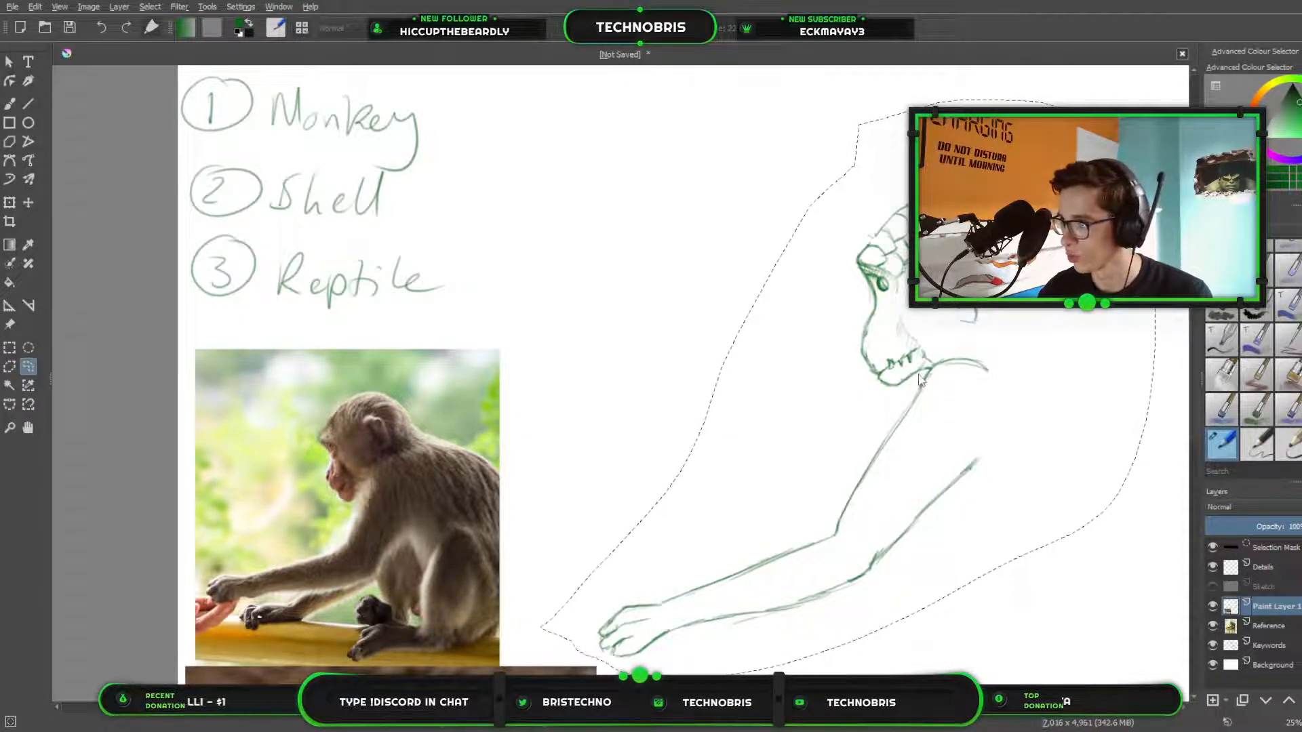
{"action": "left_click", "coordinate": [1029, 438]}
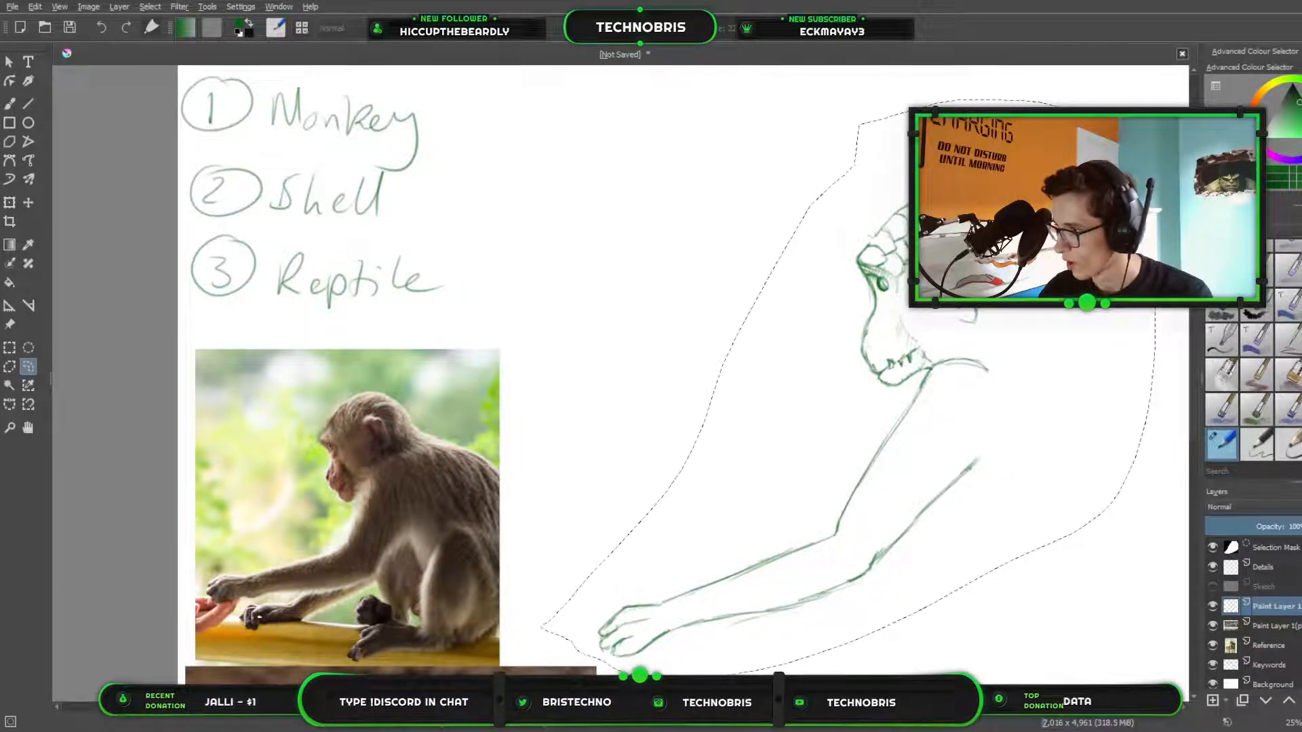
{"action": "mouse_move", "coordinate": [1229, 606]}
{"action": "left_mouse_down"}
{"action": "mouse_move", "coordinate": [1216, 550]}
{"action": "mouse_move", "coordinate": [1224, 563]}
{"action": "left_mouse_up"}
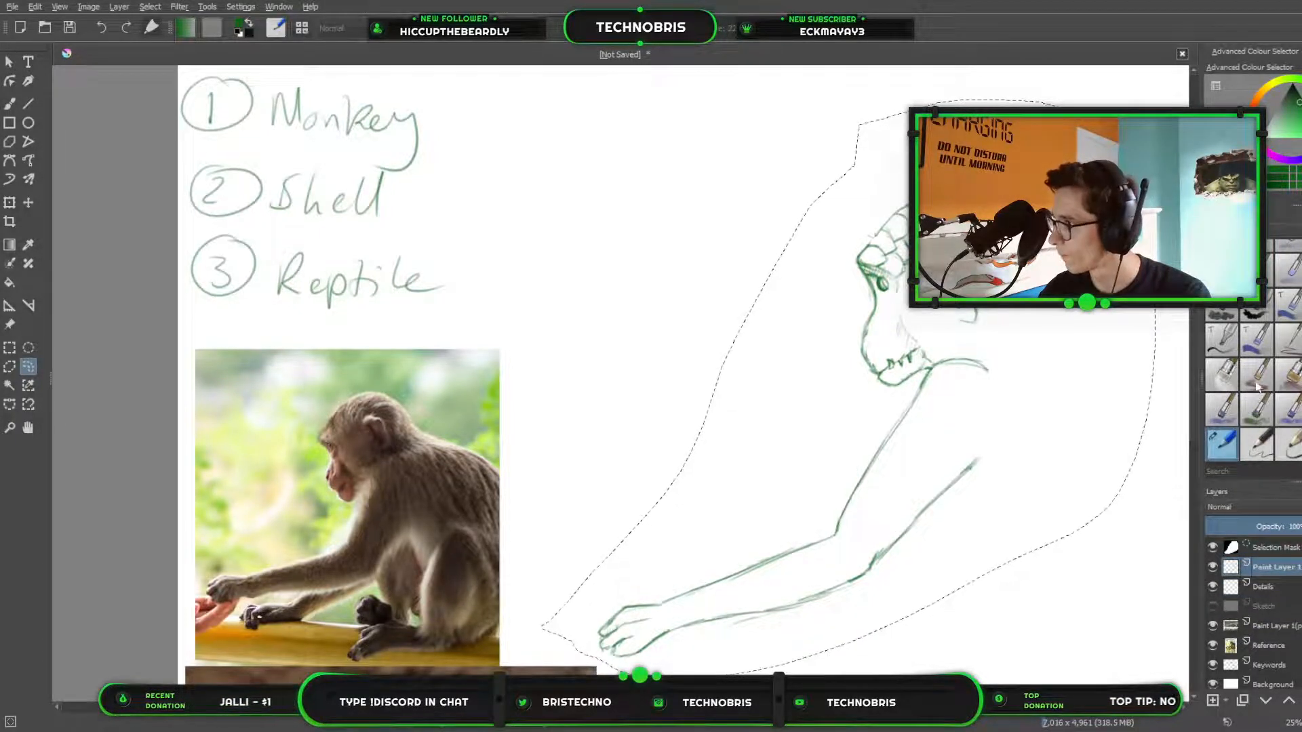
{"action": "key", "text": "ctrl+e"}
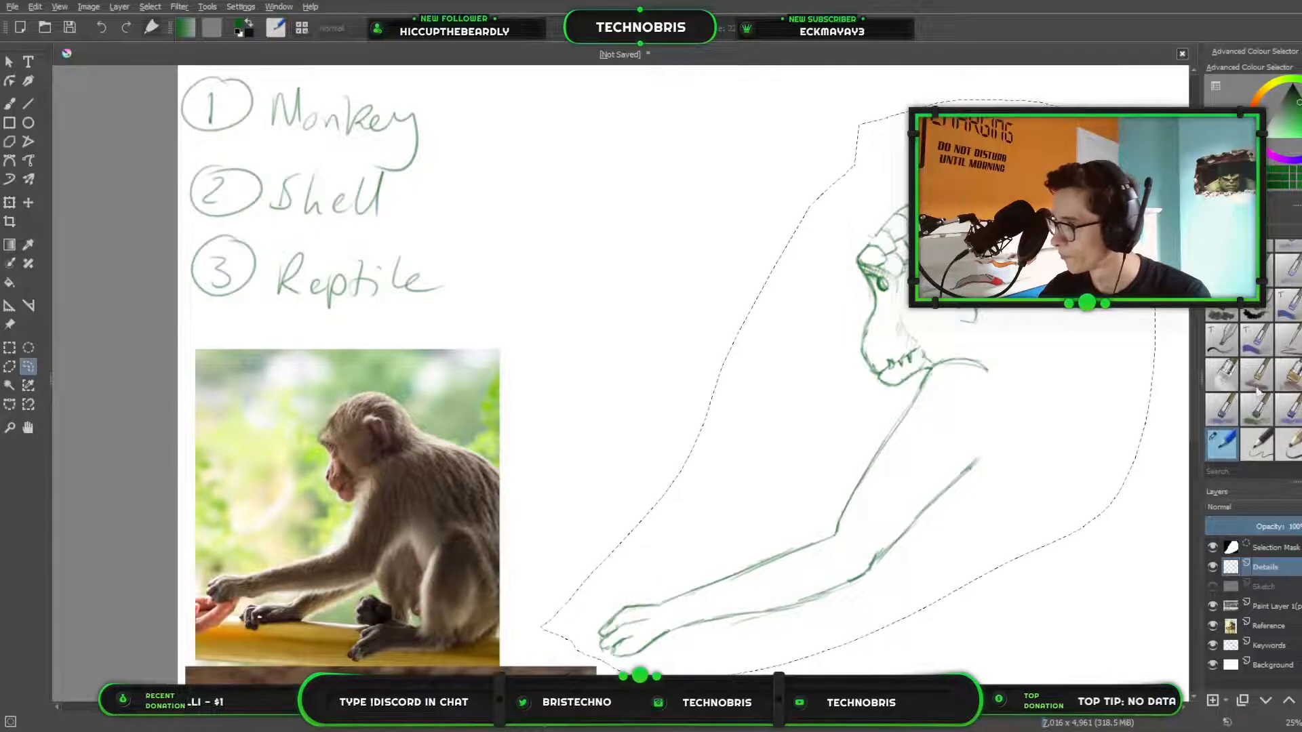
Remove the reptile skin photo from its paint layer and clear the selection, keeping the emptied layer.
{"action": "left_click", "coordinate": [1280, 627]}
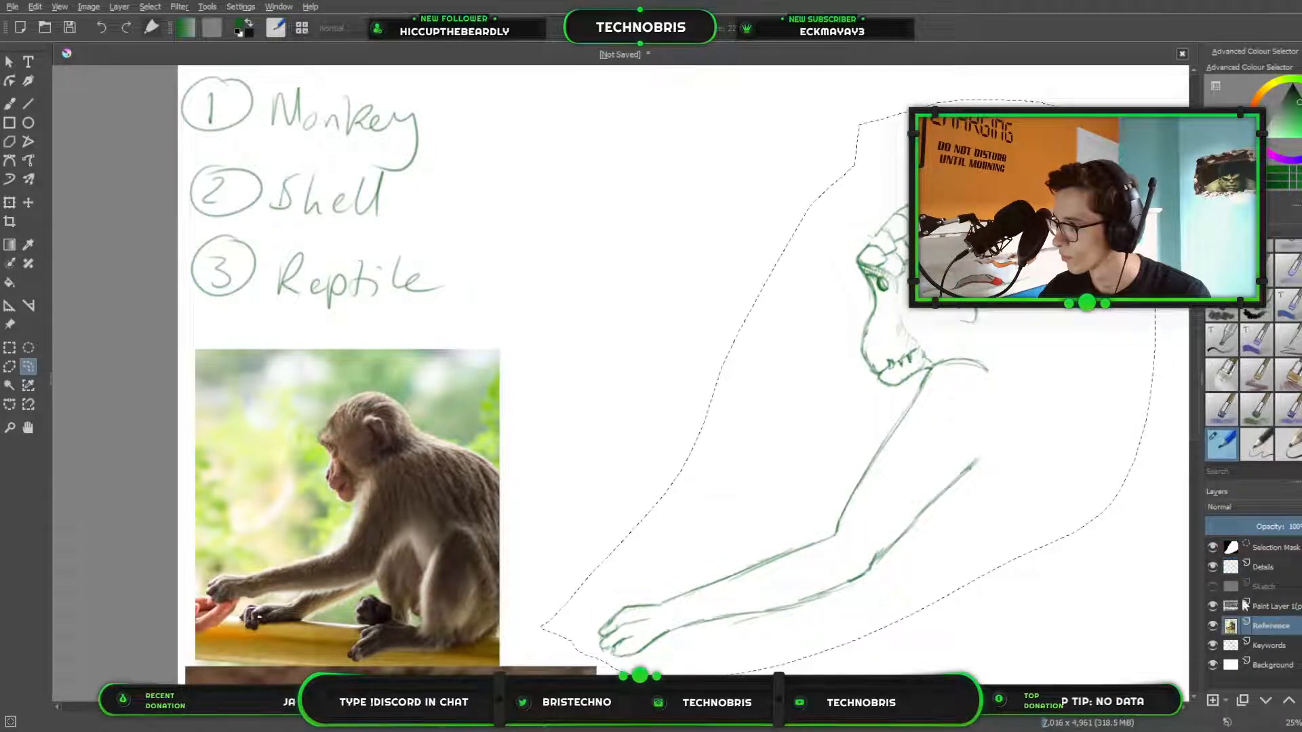
{"action": "left_click", "coordinate": [1296, 606]}
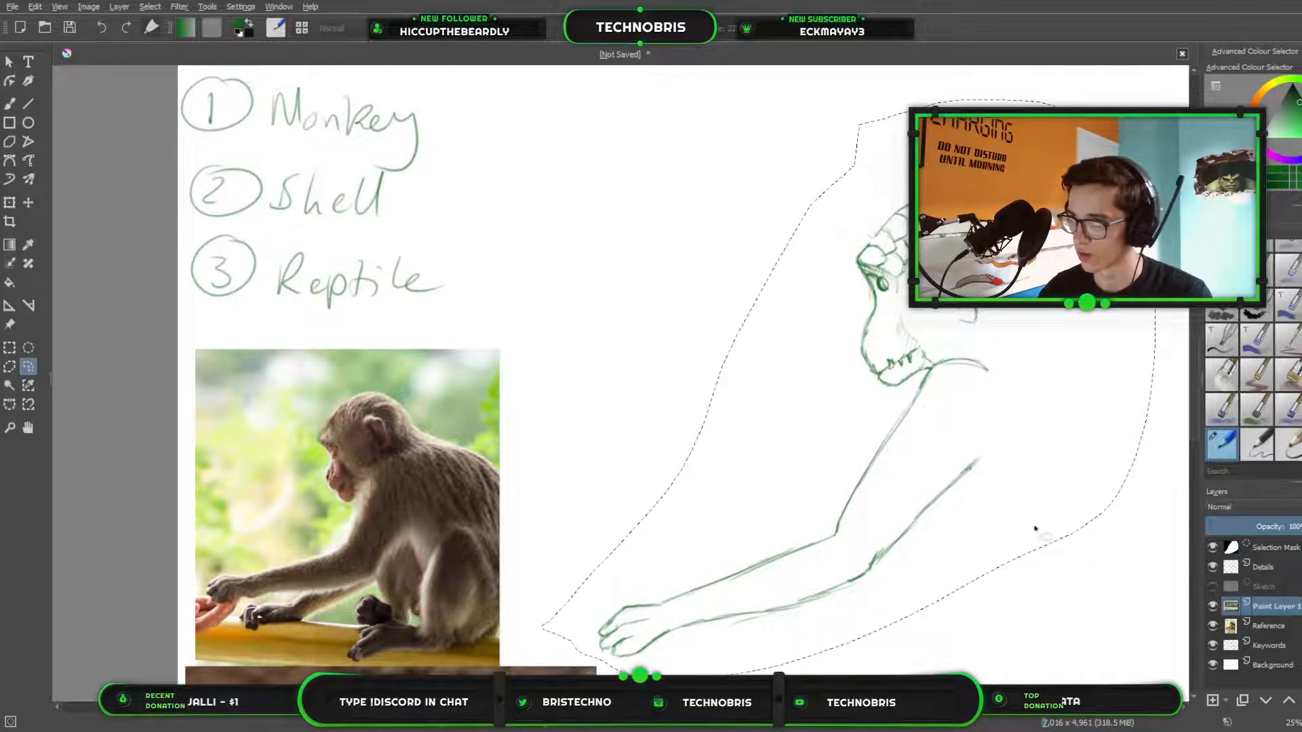
{"action": "scroll", "coordinate": [1031, 529], "scroll_direction": "down", "scroll_amount": 3}
{"action": "key", "text": "ctrl+shift+a"}
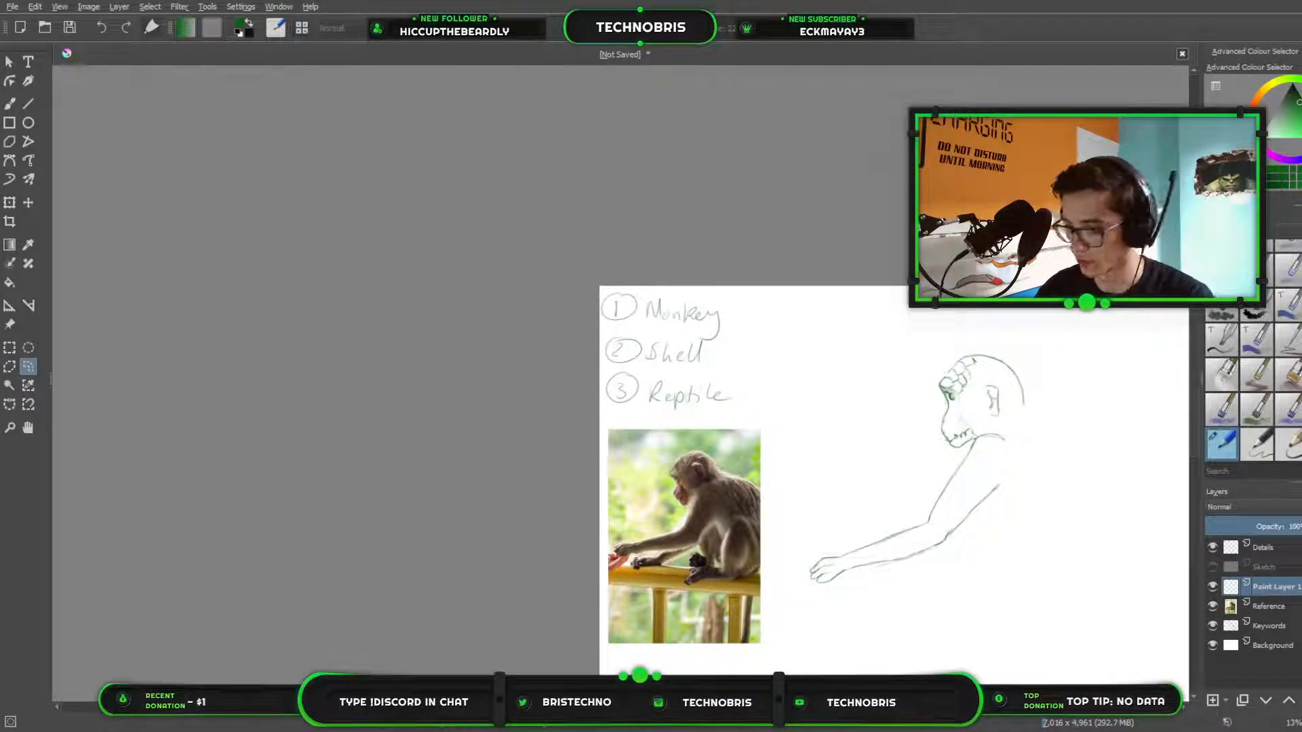
{"action": "key", "text": "shift+Delete"}
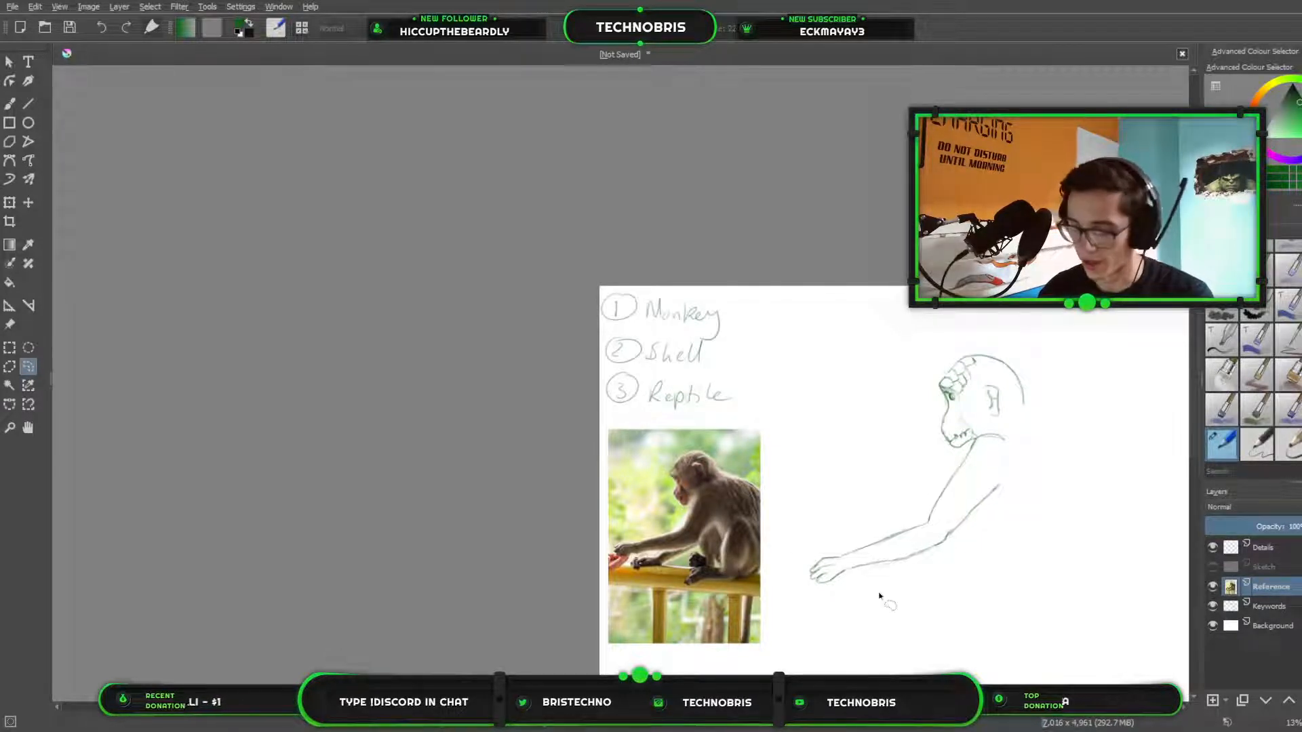
{"action": "key", "text": "ctrl+z"}
Paste the dragon head reference image, place it in the canvas's lower-left corner and enlarge it to overlap the base of the monkey photo.
{"action": "left_click_drag", "start_coordinate": [986, 510], "coordinate": [659, 371]}
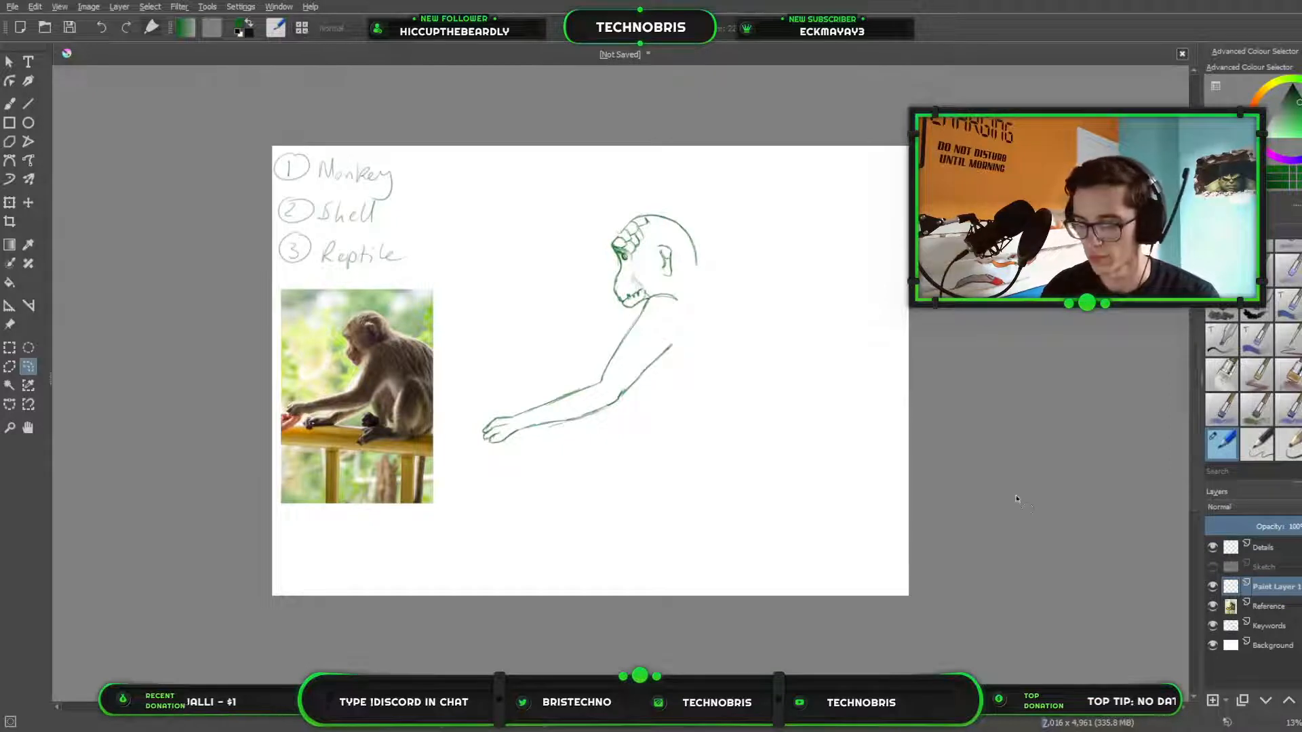
{"action": "key", "text": "ctrl+v"}
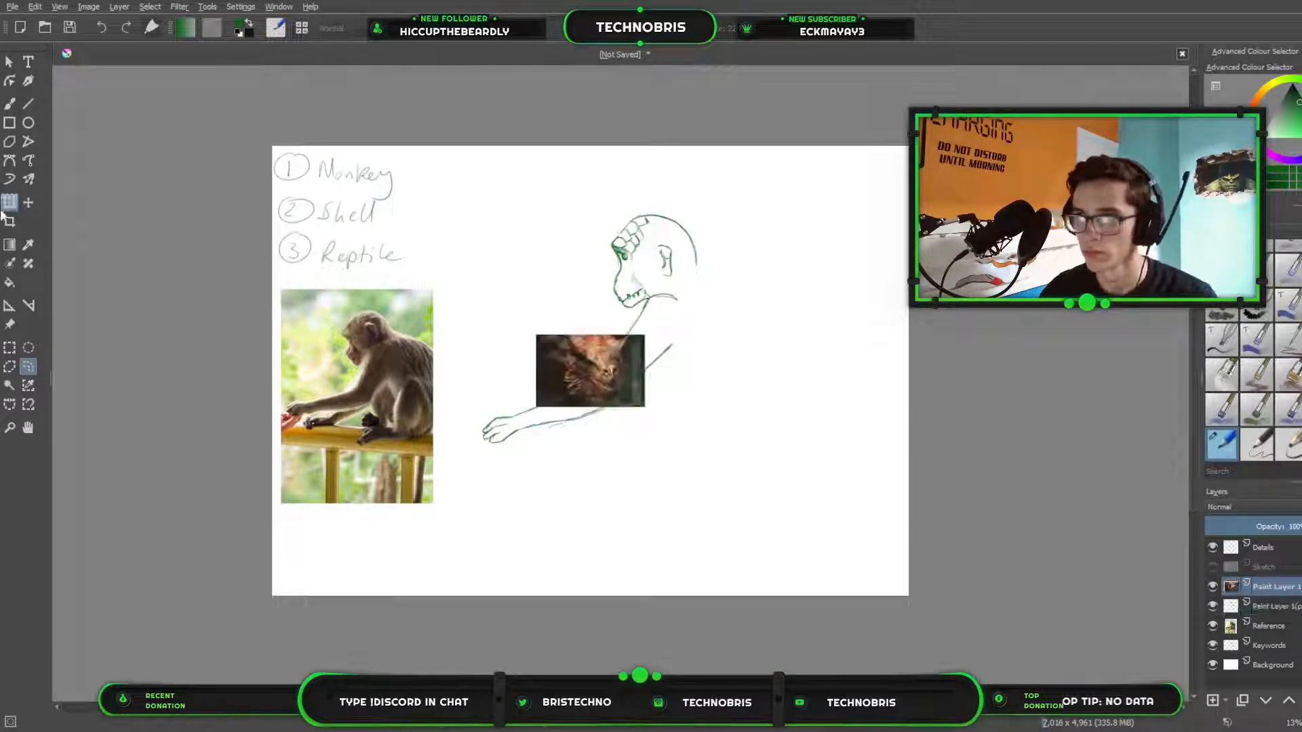
{"action": "left_click", "coordinate": [9, 202]}
{"action": "left_click_drag", "start_coordinate": [564, 371], "coordinate": [309, 558]}
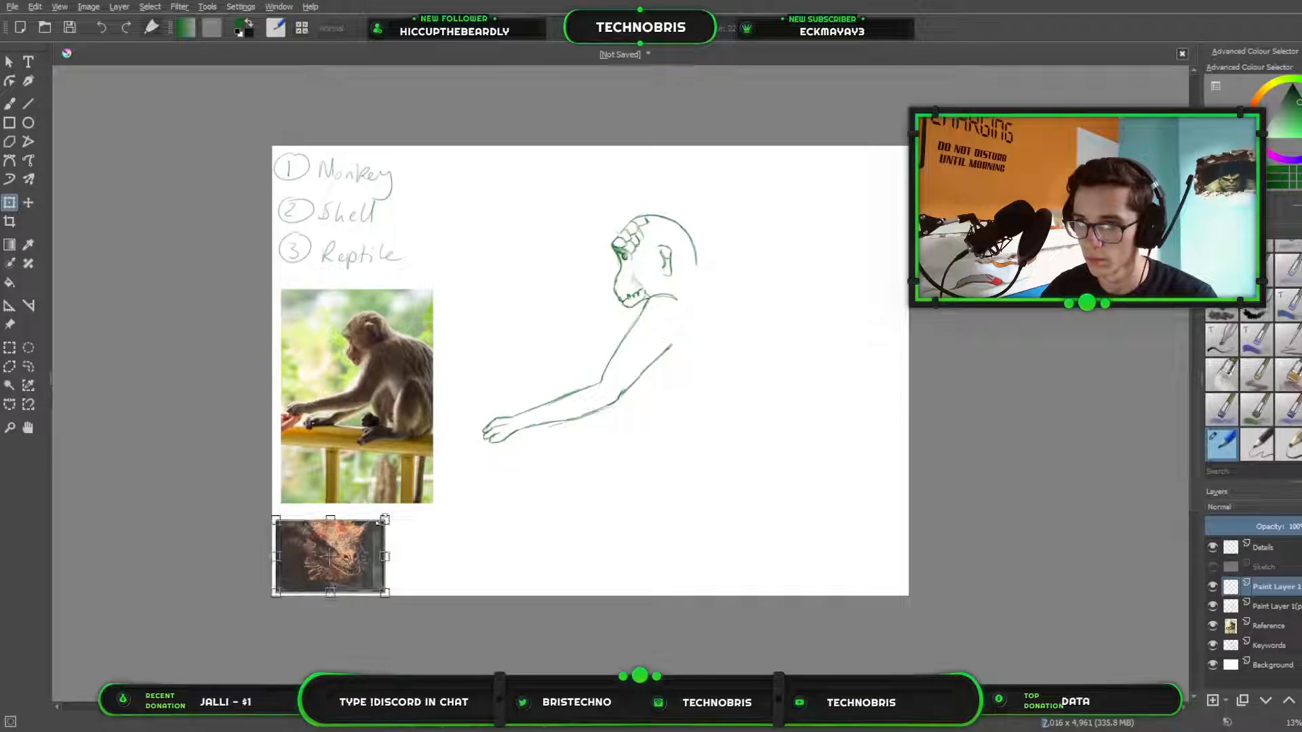
{"action": "left_click_drag", "start_coordinate": [388, 521], "coordinate": [469, 434]}
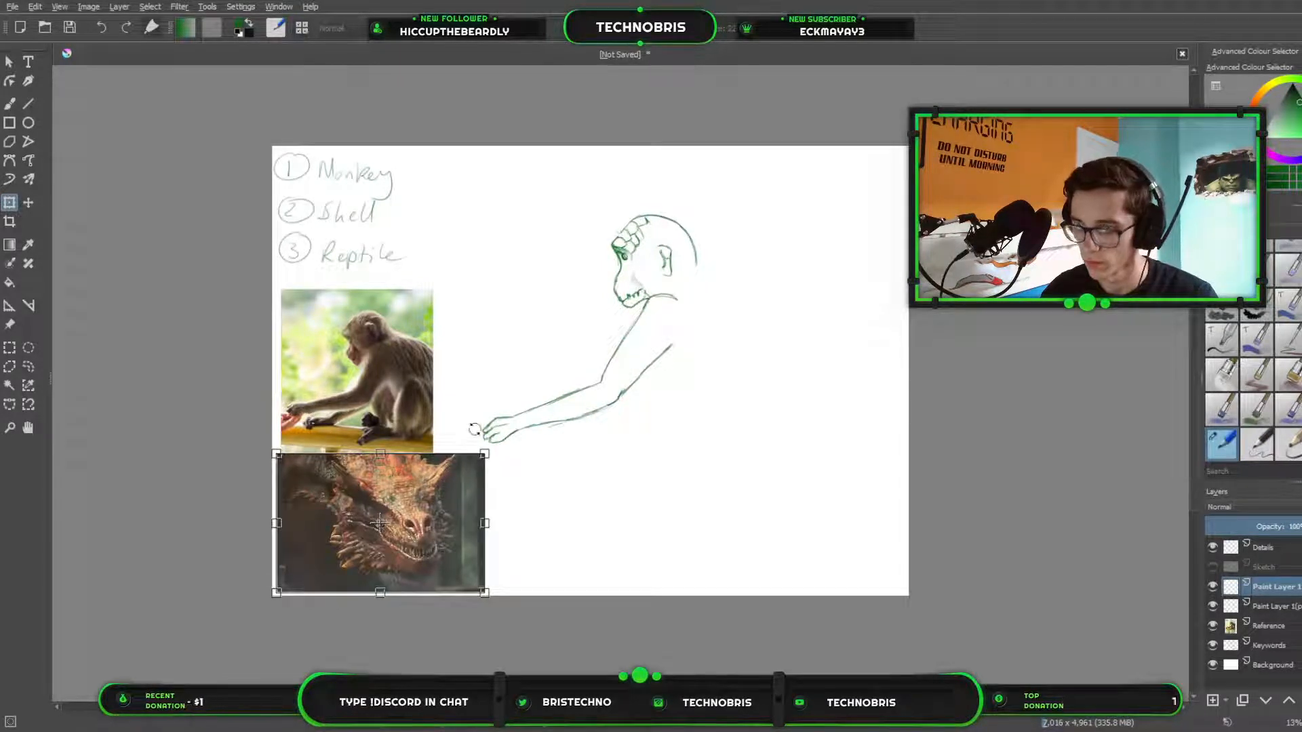
{"action": "key", "text": "Return"}
Return to the pencil brush, switch to the canvas-only view and sketch a narrow curved nostril at the front of the snout.
{"action": "scroll", "coordinate": [522, 445], "scroll_direction": "up", "scroll_amount": 2}
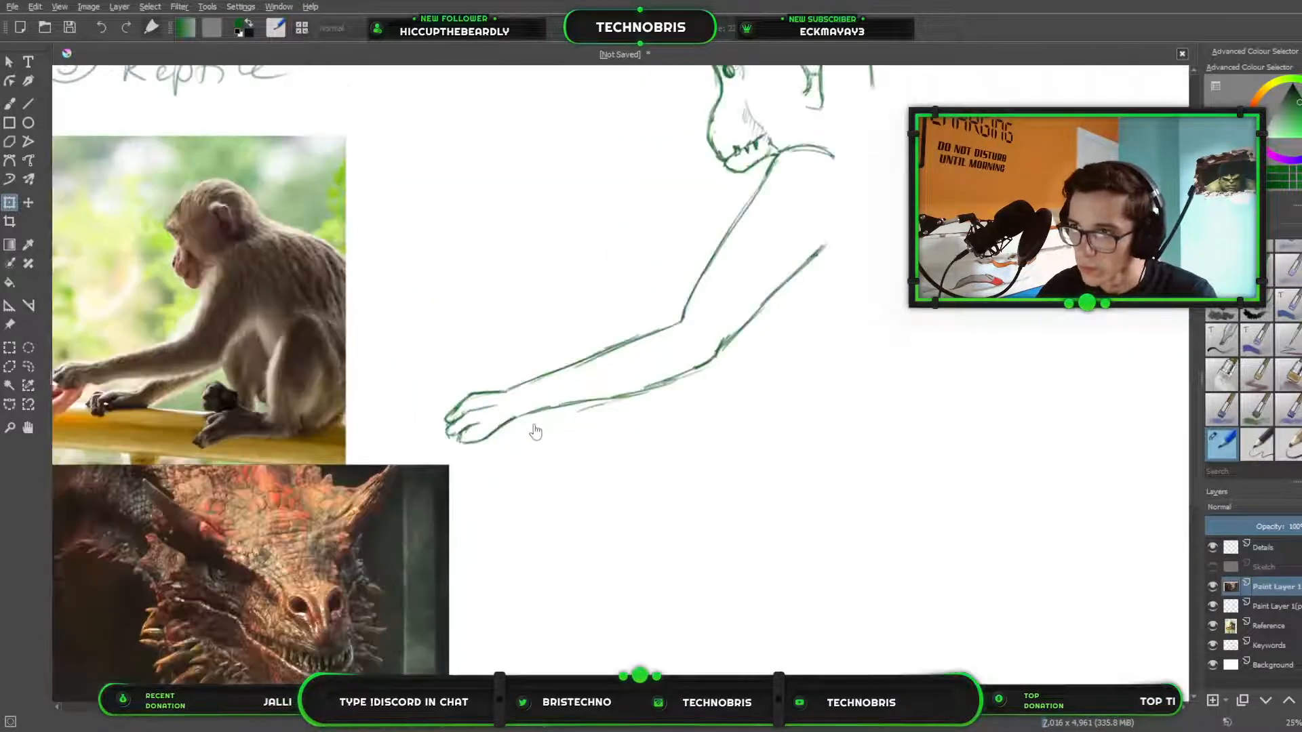
{"action": "left_click_drag", "start_coordinate": [593, 429], "coordinate": [825, 552]}
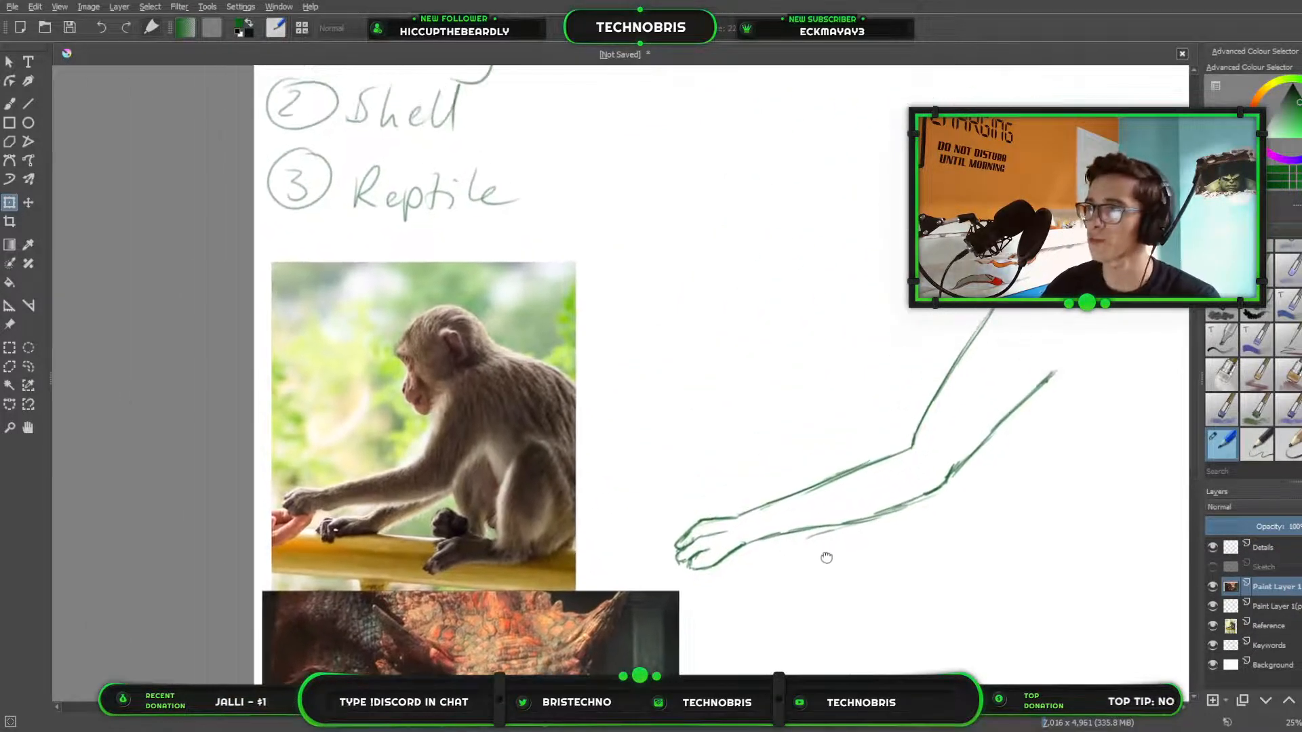
{"action": "left_click", "coordinate": [9, 103]}
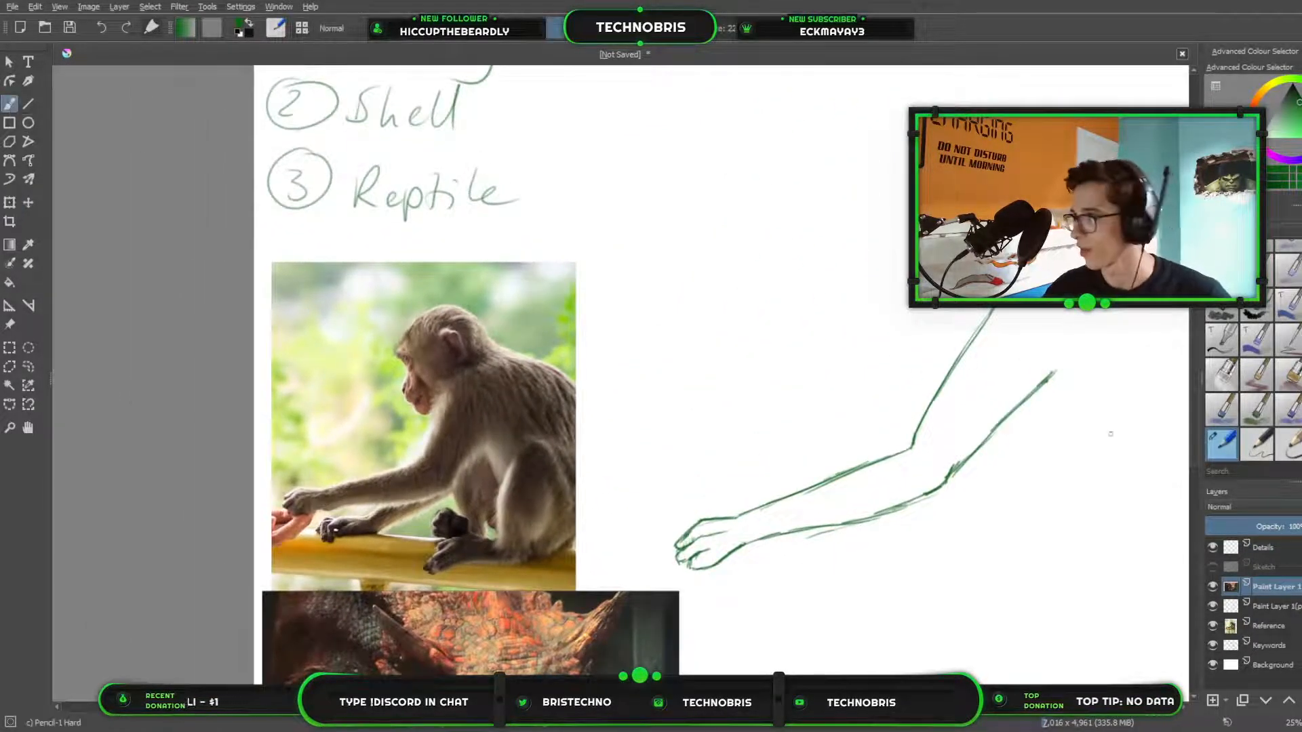
{"action": "scroll", "coordinate": [906, 458], "scroll_direction": "down", "scroll_amount": 1}
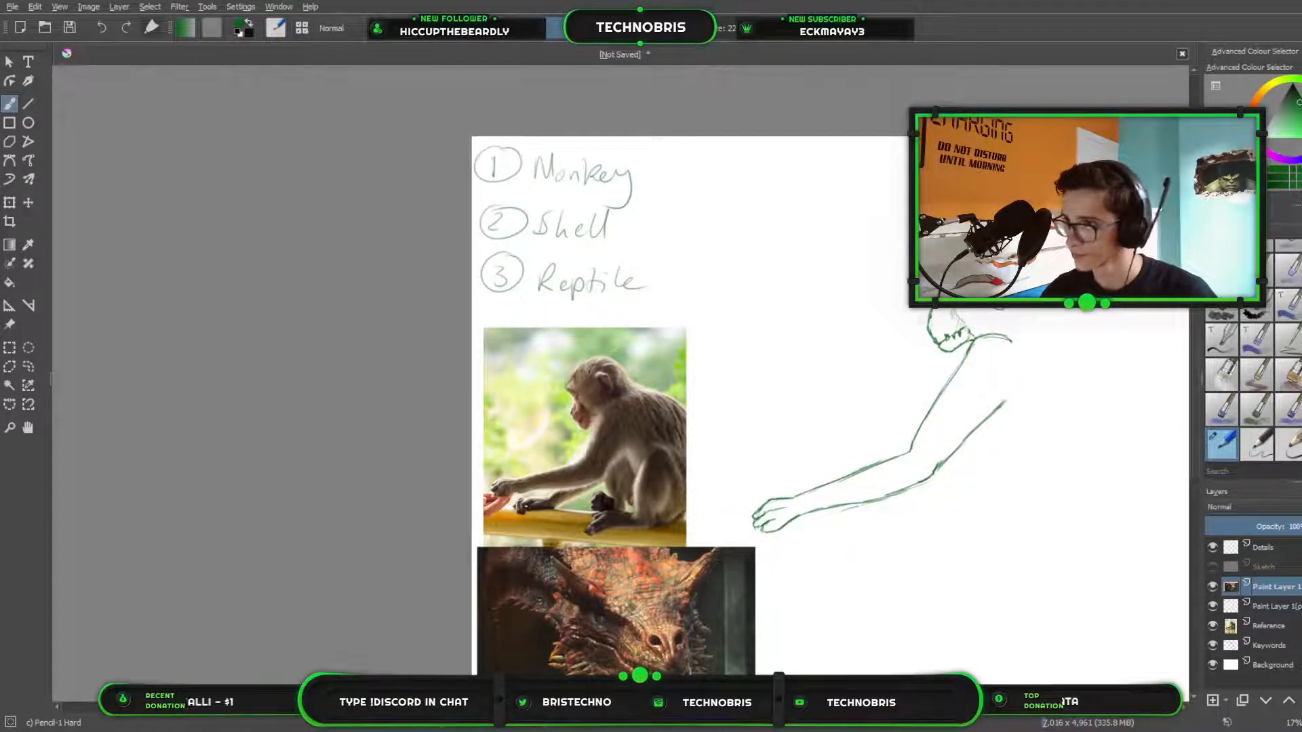
{"action": "scroll", "coordinate": [500, 121], "scroll_direction": "up", "scroll_amount": 3}
{"action": "left_click_drag", "start_coordinate": [1112, 576], "coordinate": [551, 211]}
{"action": "left_click_drag", "start_coordinate": [1179, 324], "coordinate": [906, 318]}
{"action": "left_click_drag", "start_coordinate": [701, 394], "coordinate": [520, 414]}
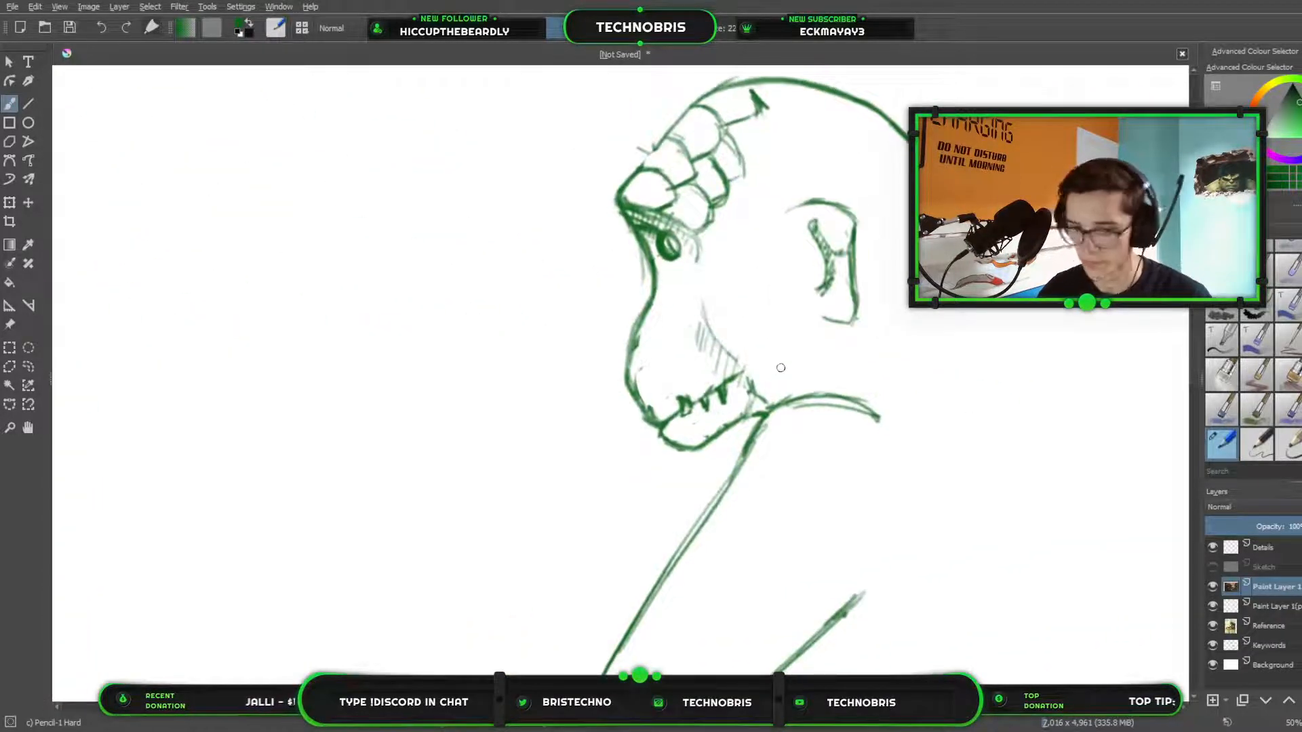
{"action": "key", "text": "Tab"}
{"action": "scroll", "coordinate": [741, 372], "scroll_direction": "up", "scroll_amount": 2}
{"action": "left_click_drag", "start_coordinate": [608, 342], "coordinate": [829, 389]}
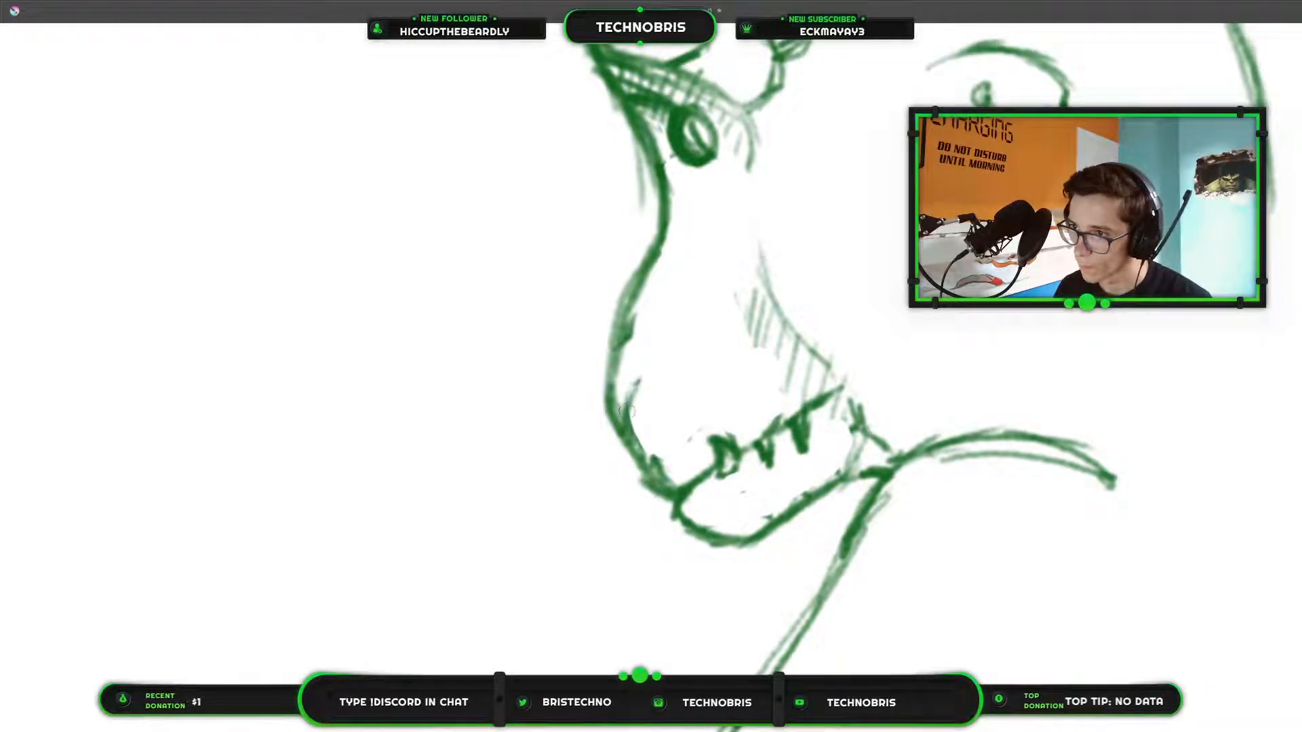
{"action": "mouse_move", "coordinate": [635, 388]}
{"action": "left_mouse_down"}
{"action": "mouse_move", "coordinate": [657, 413]}
{"action": "mouse_move", "coordinate": [656, 397]}
{"action": "mouse_move", "coordinate": [632, 461]}
{"action": "mouse_move", "coordinate": [655, 398]}
{"action": "mouse_move", "coordinate": [648, 387]}
{"action": "mouse_move", "coordinate": [621, 440]}
{"action": "mouse_move", "coordinate": [653, 406]}
{"action": "left_mouse_up"}
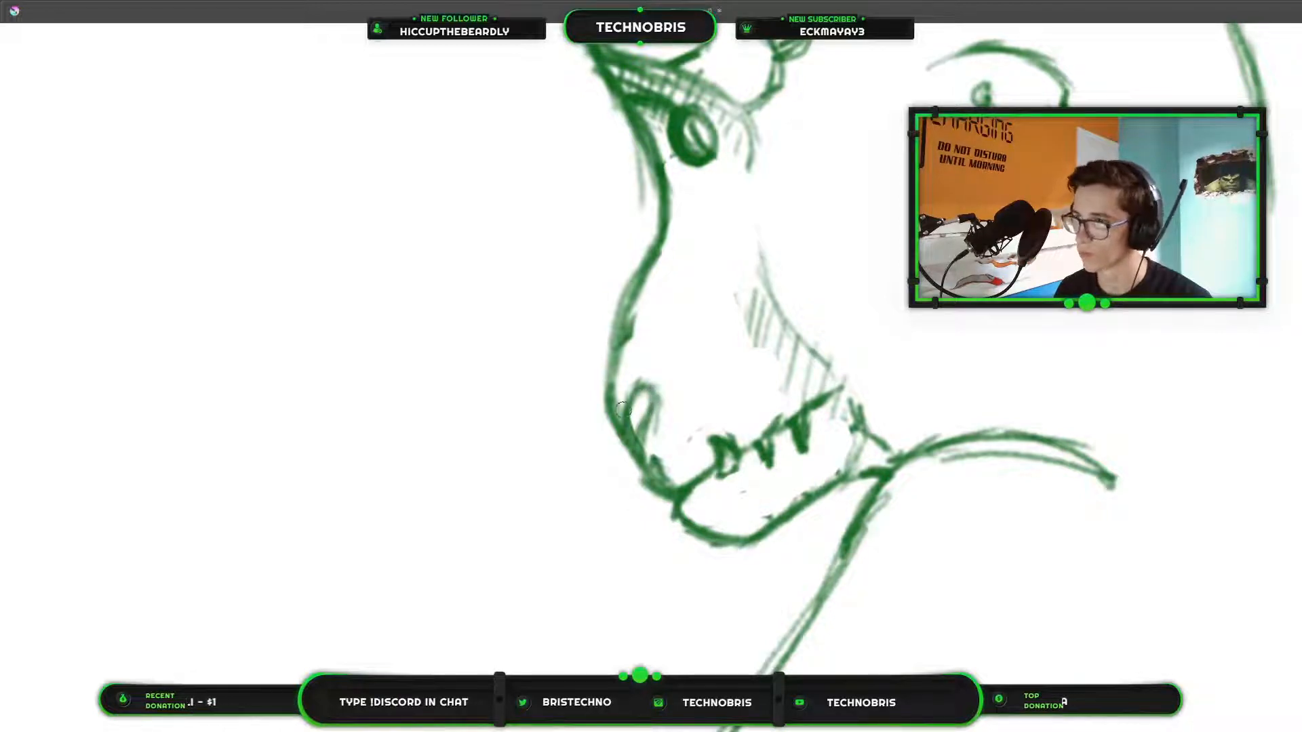
Examine the monkey photo, the sketched arm and the dragon head's scales for design ideas.
{"action": "scroll", "coordinate": [841, 296], "scroll_direction": "down", "scroll_amount": 3}
{"action": "left_click_drag", "start_coordinate": [909, 321], "coordinate": [1126, 31]}
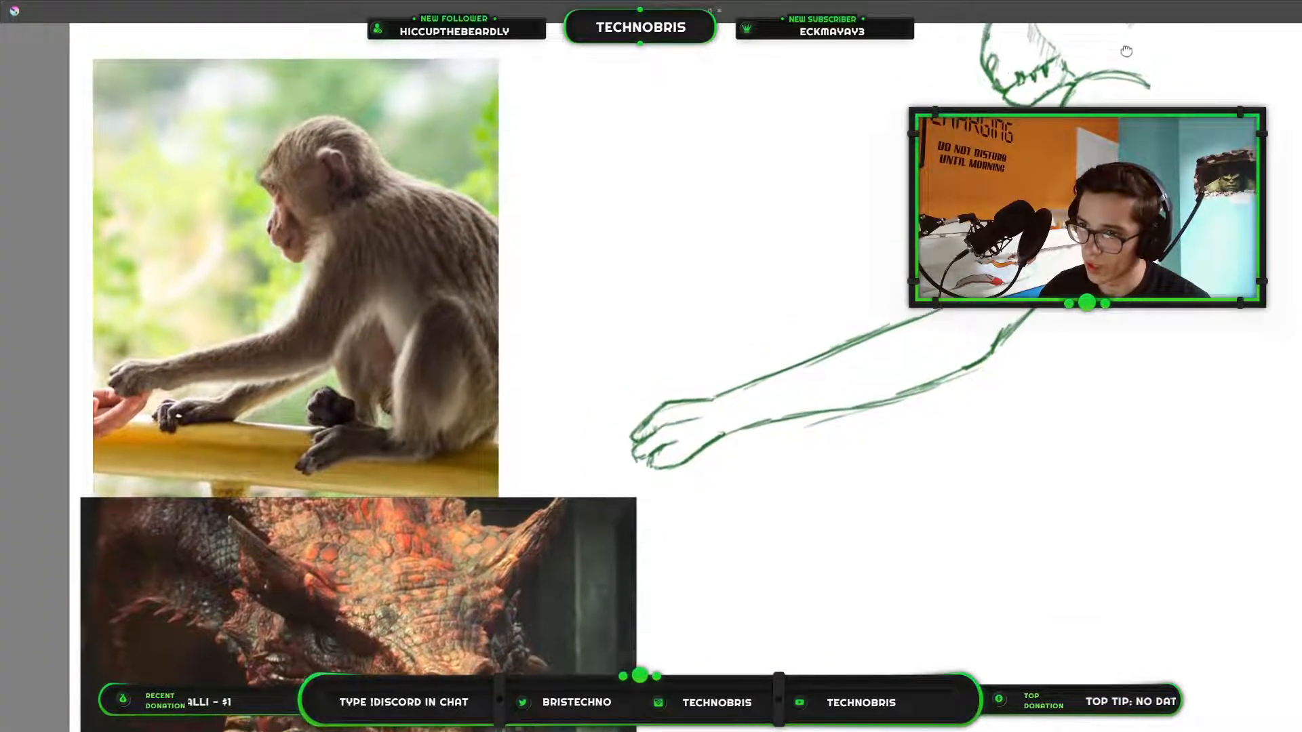
{"action": "mouse_move", "coordinate": [1126, 31]}
{"action": "left_mouse_down"}
{"action": "mouse_move", "coordinate": [956, 15]}
{"action": "mouse_move", "coordinate": [1214, 8]}
{"action": "left_mouse_up"}
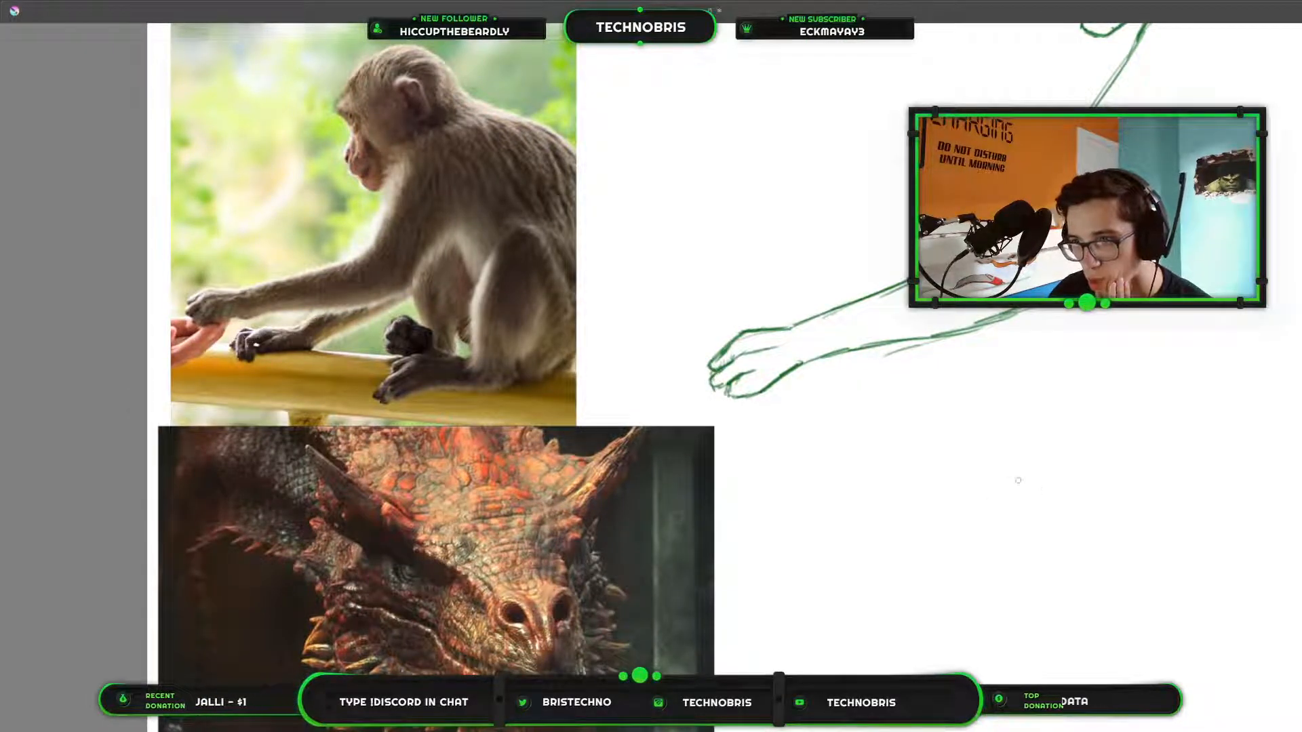
{"action": "left_click_drag", "start_coordinate": [1018, 480], "coordinate": [725, 708]}
{"action": "left_click_drag", "start_coordinate": [1206, 133], "coordinate": [1182, 360]}
{"action": "left_click_drag", "start_coordinate": [1017, 475], "coordinate": [1234, 227]}
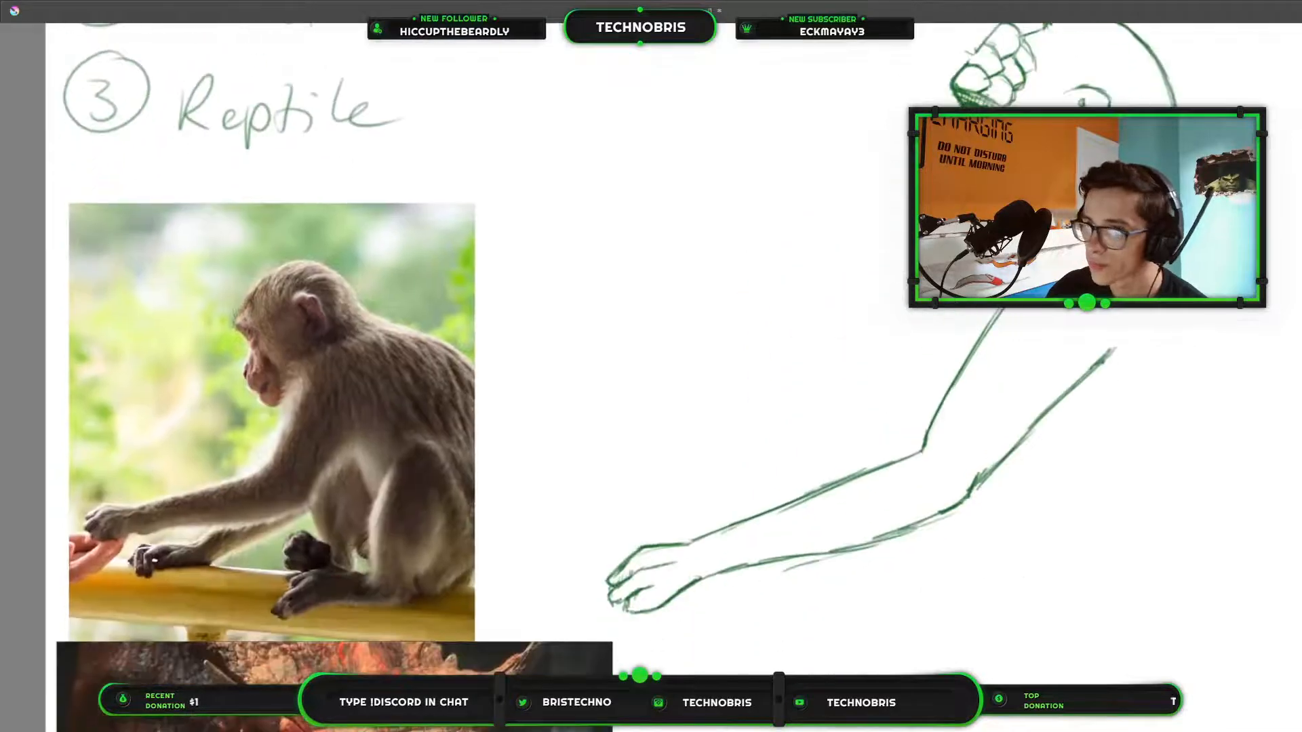
{"action": "mouse_move", "coordinate": [973, 218]}
{"action": "left_mouse_down"}
{"action": "mouse_move", "coordinate": [1161, 8]}
{"action": "mouse_move", "coordinate": [1091, 57]}
{"action": "mouse_move", "coordinate": [763, 219]}
{"action": "mouse_move", "coordinate": [710, 271]}
{"action": "mouse_move", "coordinate": [1143, 111]}
{"action": "left_mouse_up"}
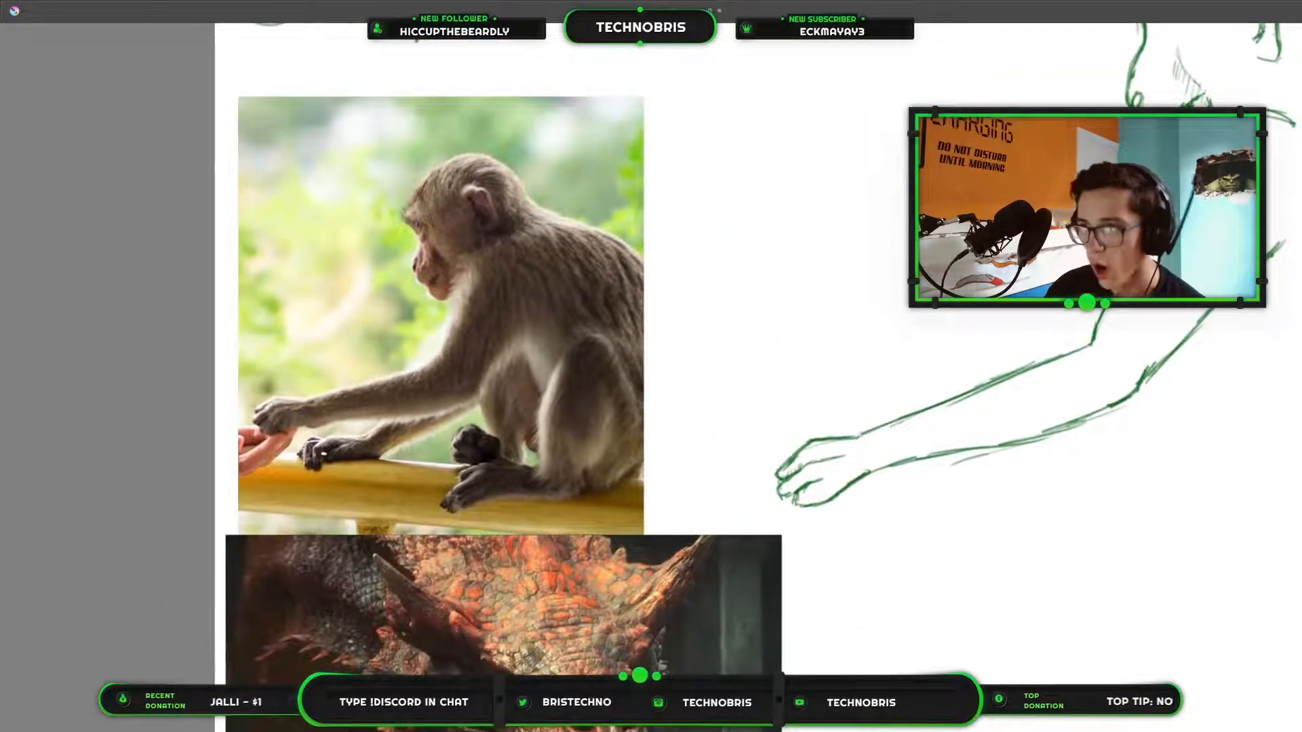
{"action": "left_click_drag", "start_coordinate": [560, 588], "coordinate": [606, 492]}
{"action": "scroll", "coordinate": [606, 492], "scroll_direction": "up", "scroll_amount": 3}
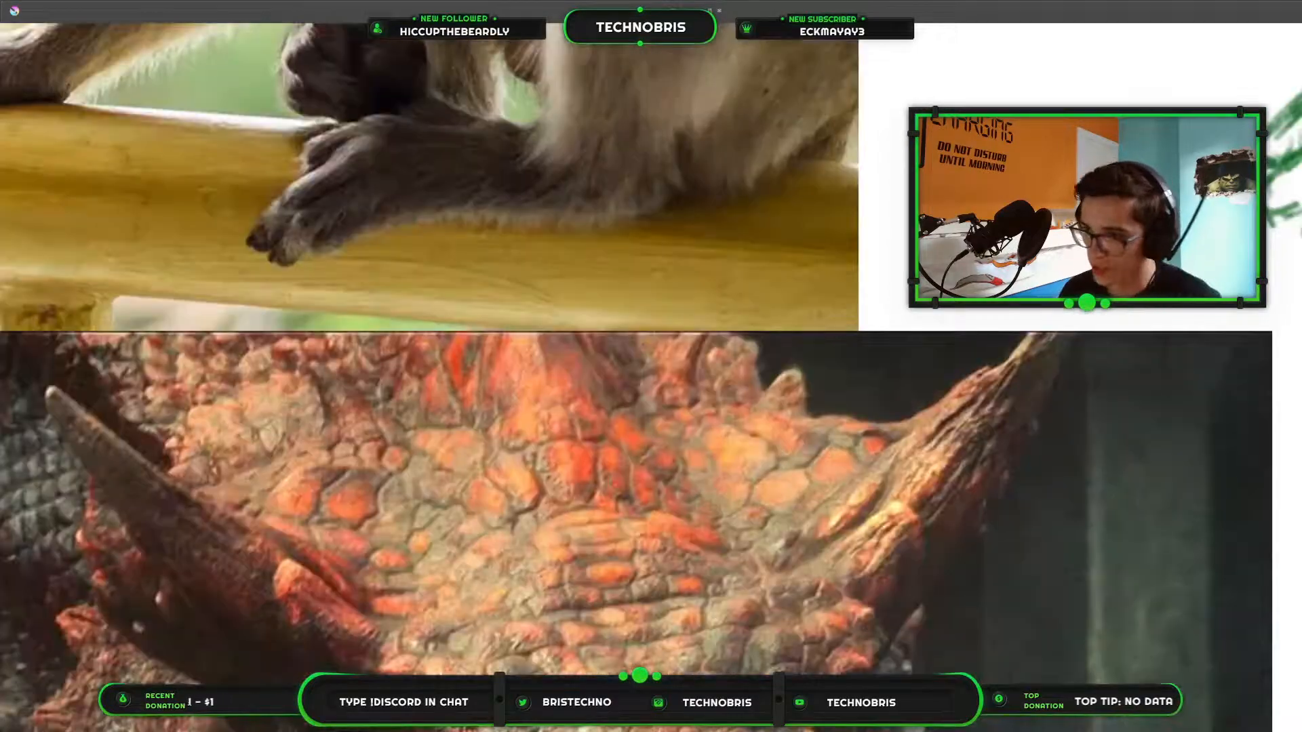
{"action": "mouse_move", "coordinate": [600, 448]}
{"action": "left_mouse_down"}
{"action": "mouse_move", "coordinate": [605, 475]}
{"action": "mouse_move", "coordinate": [585, 505]}
{"action": "left_mouse_up"}
{"action": "mouse_move", "coordinate": [554, 454]}
{"action": "left_mouse_down"}
{"action": "mouse_move", "coordinate": [585, 483]}
{"action": "mouse_move", "coordinate": [639, 500]}
{"action": "mouse_move", "coordinate": [747, 470]}
{"action": "mouse_move", "coordinate": [694, 529]}
{"action": "left_mouse_up"}
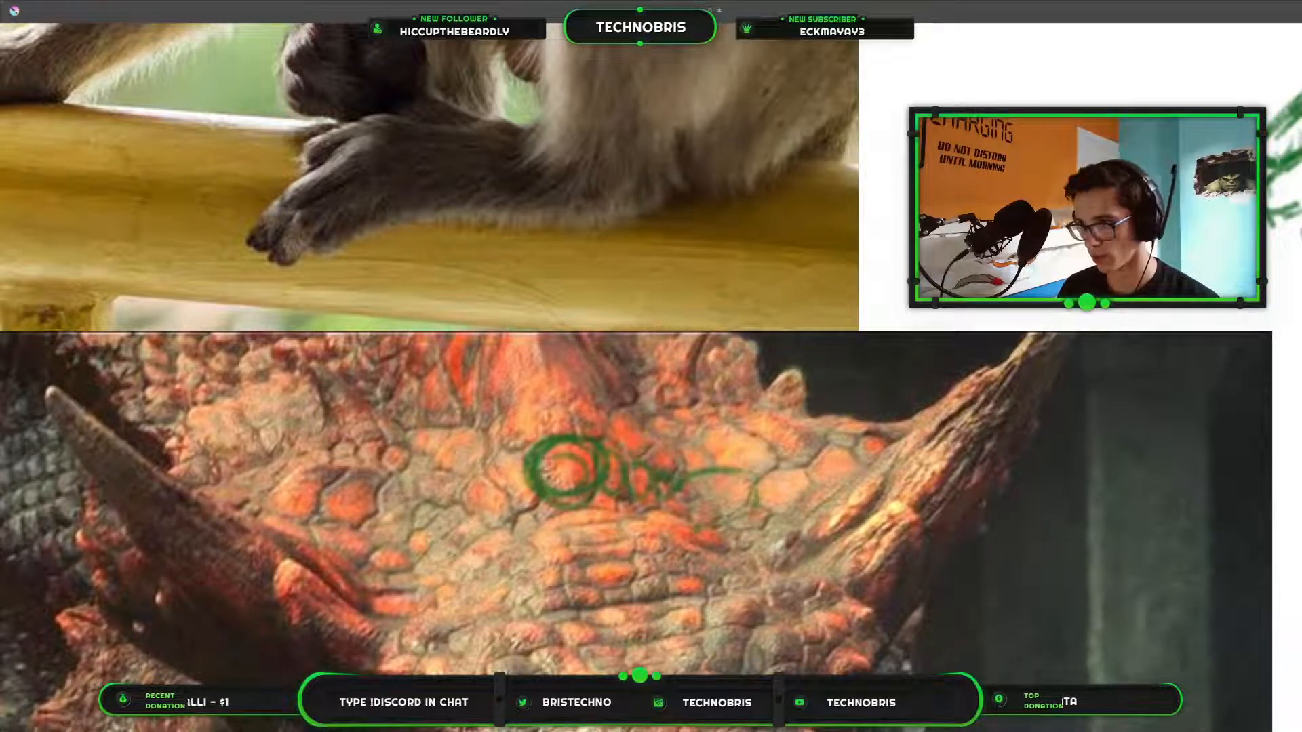
{"action": "mouse_move", "coordinate": [641, 474]}
{"action": "left_mouse_down"}
{"action": "mouse_move", "coordinate": [661, 445]}
{"action": "mouse_move", "coordinate": [673, 480]}
{"action": "left_mouse_up"}
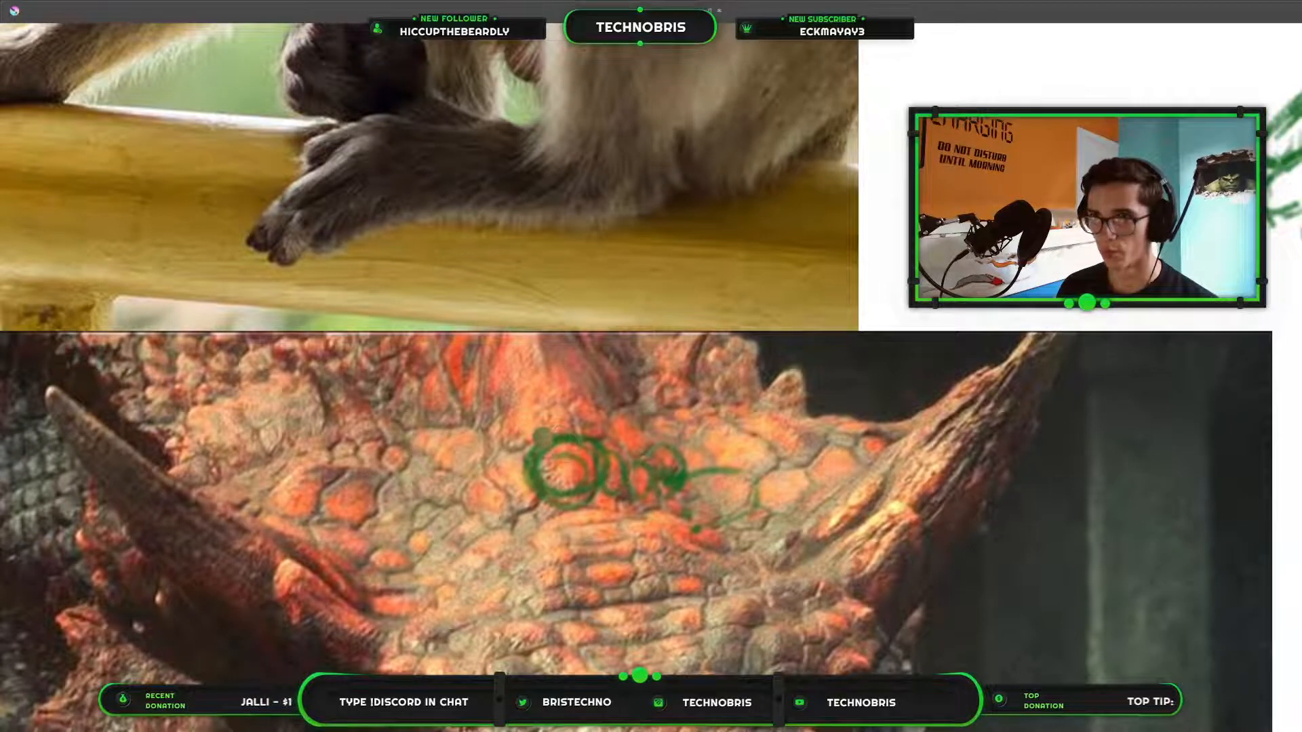
{"action": "mouse_move", "coordinate": [543, 435]}
{"action": "left_mouse_down"}
{"action": "mouse_move", "coordinate": [583, 432]}
{"action": "mouse_move", "coordinate": [511, 472]}
{"action": "mouse_move", "coordinate": [600, 435]}
{"action": "mouse_move", "coordinate": [580, 465]}
{"action": "mouse_move", "coordinate": [596, 469]}
{"action": "mouse_move", "coordinate": [580, 515]}
{"action": "mouse_move", "coordinate": [590, 520]}
{"action": "mouse_move", "coordinate": [725, 442]}
{"action": "mouse_move", "coordinate": [729, 462]}
{"action": "mouse_move", "coordinate": [789, 478]}
{"action": "mouse_move", "coordinate": [705, 623]}
{"action": "left_mouse_up"}
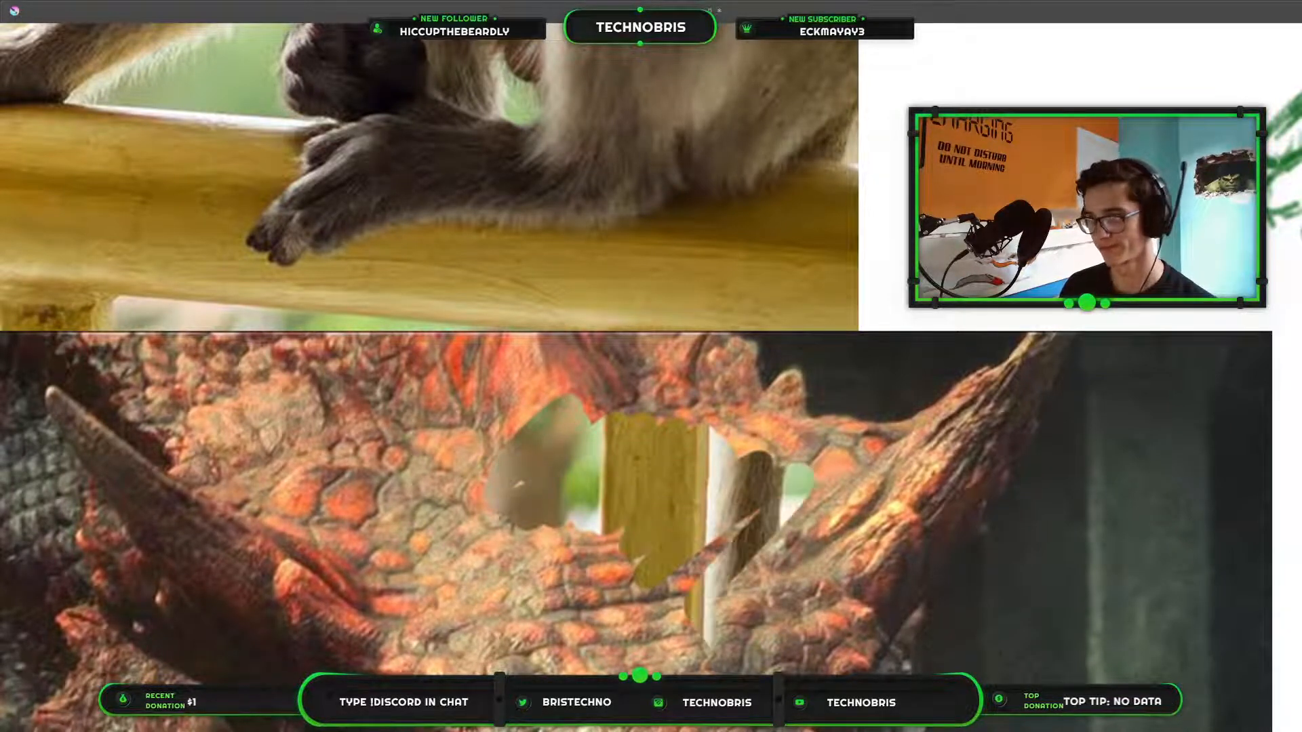
{"action": "key", "text": "ctrl+z"}
{"action": "key", "text": "ctrl+z"}
{"action": "key", "text": "ctrl+z"}
{"action": "key", "text": "ctrl+z"}
{"action": "key", "text": "ctrl+z"}
{"action": "key", "text": "ctrl+z"}
{"action": "key", "text": "ctrl+z"}
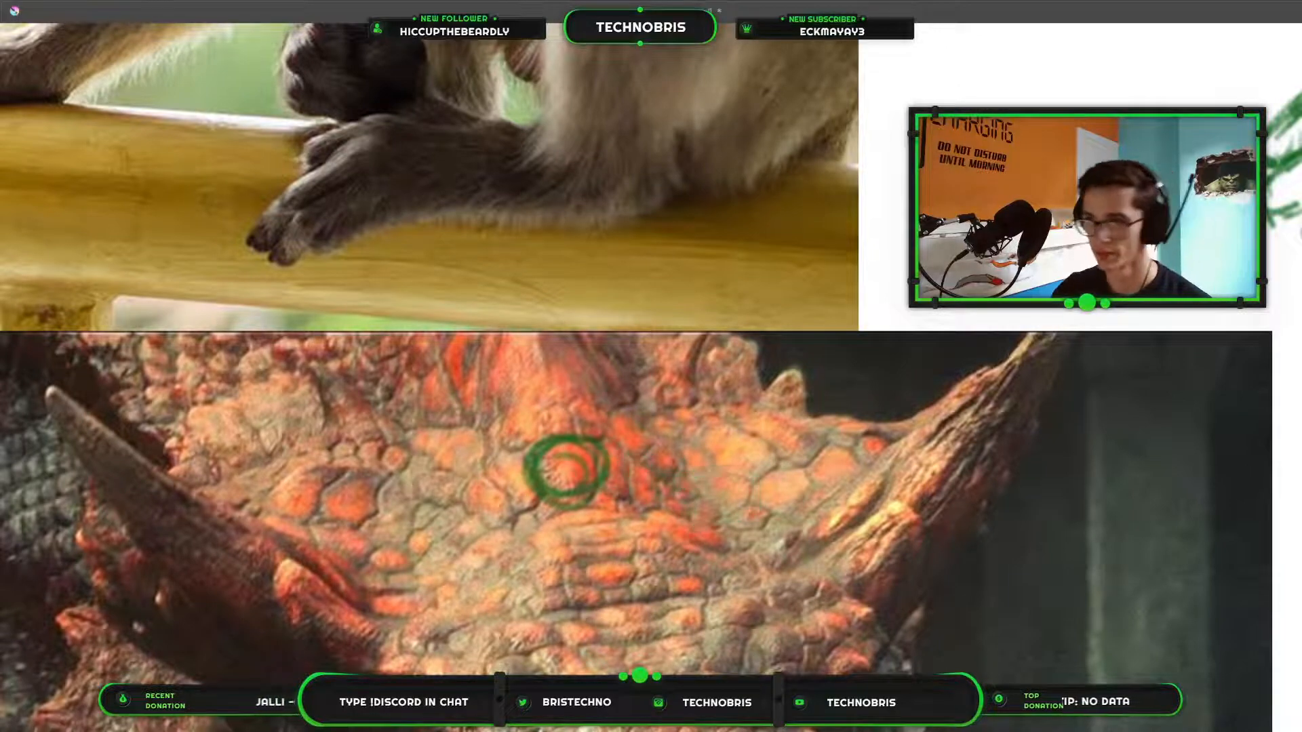
Rename the dragon image's paint layer to Ref and move it below the emptied paint layer.
{"action": "scroll", "coordinate": [908, 583], "scroll_direction": "down", "scroll_amount": 10}
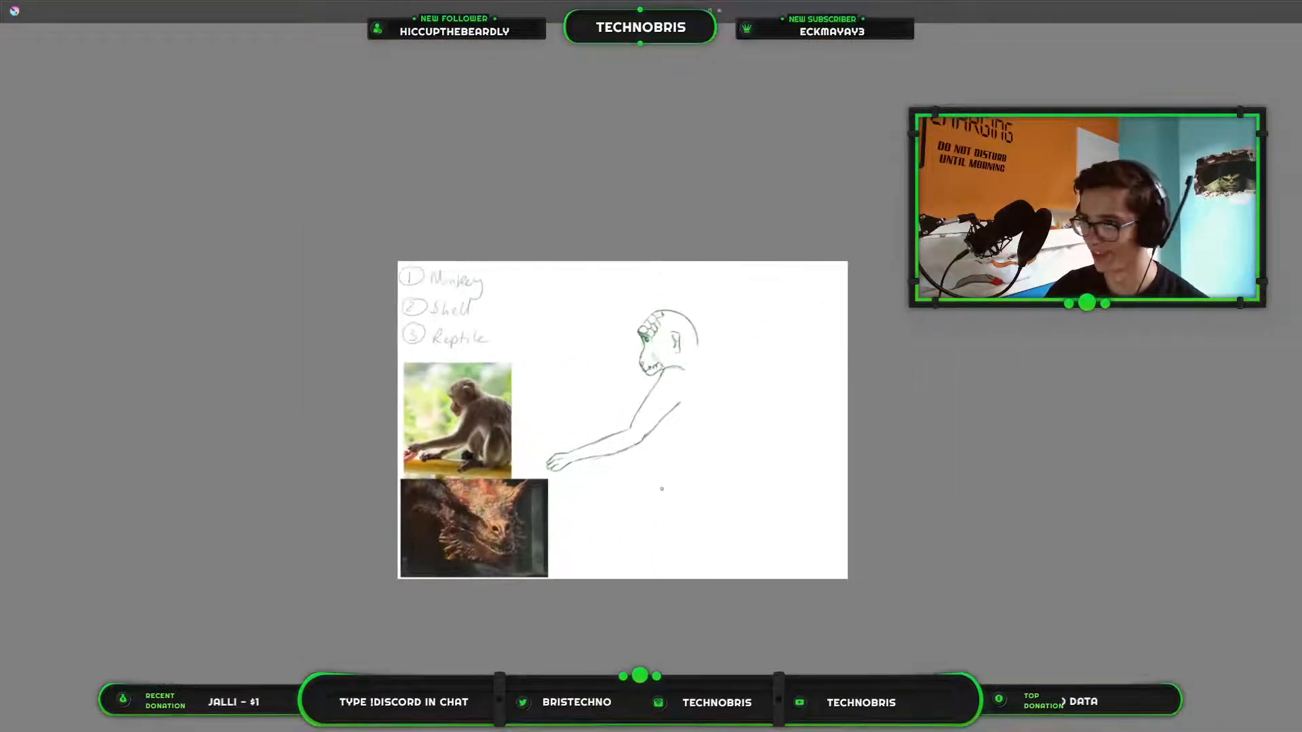
{"action": "key", "text": "Tab"}
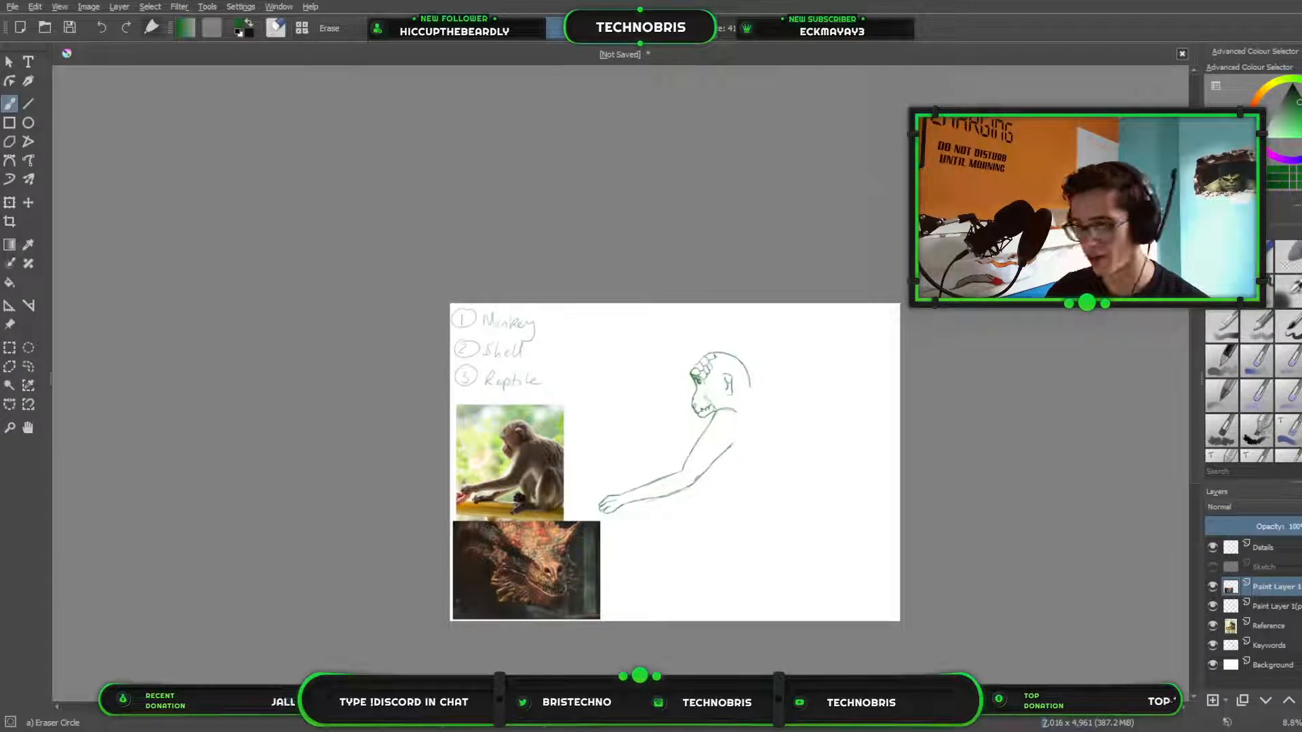
{"action": "double_click", "coordinate": [1276, 587]}
{"action": "type", "text": "Ref"}
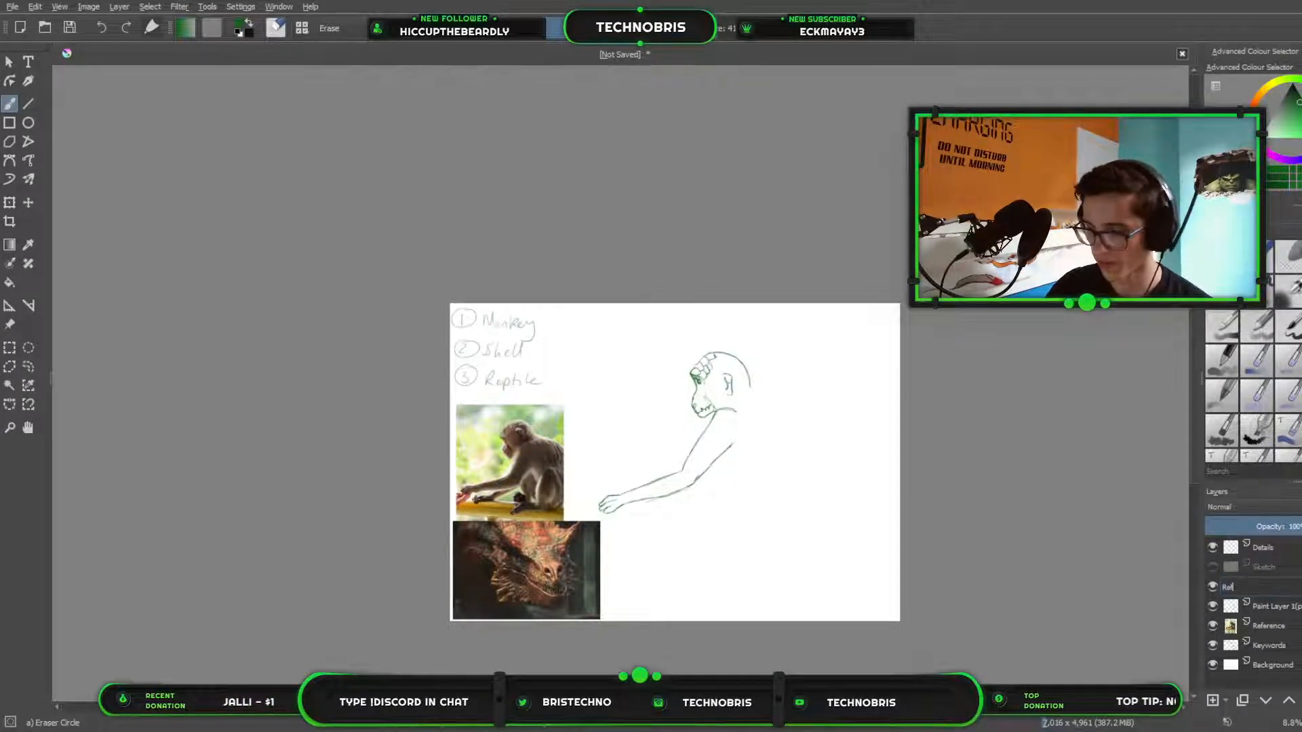
{"action": "key", "text": "Return"}
{"action": "left_click_drag", "start_coordinate": [1271, 587], "coordinate": [1267, 610]}
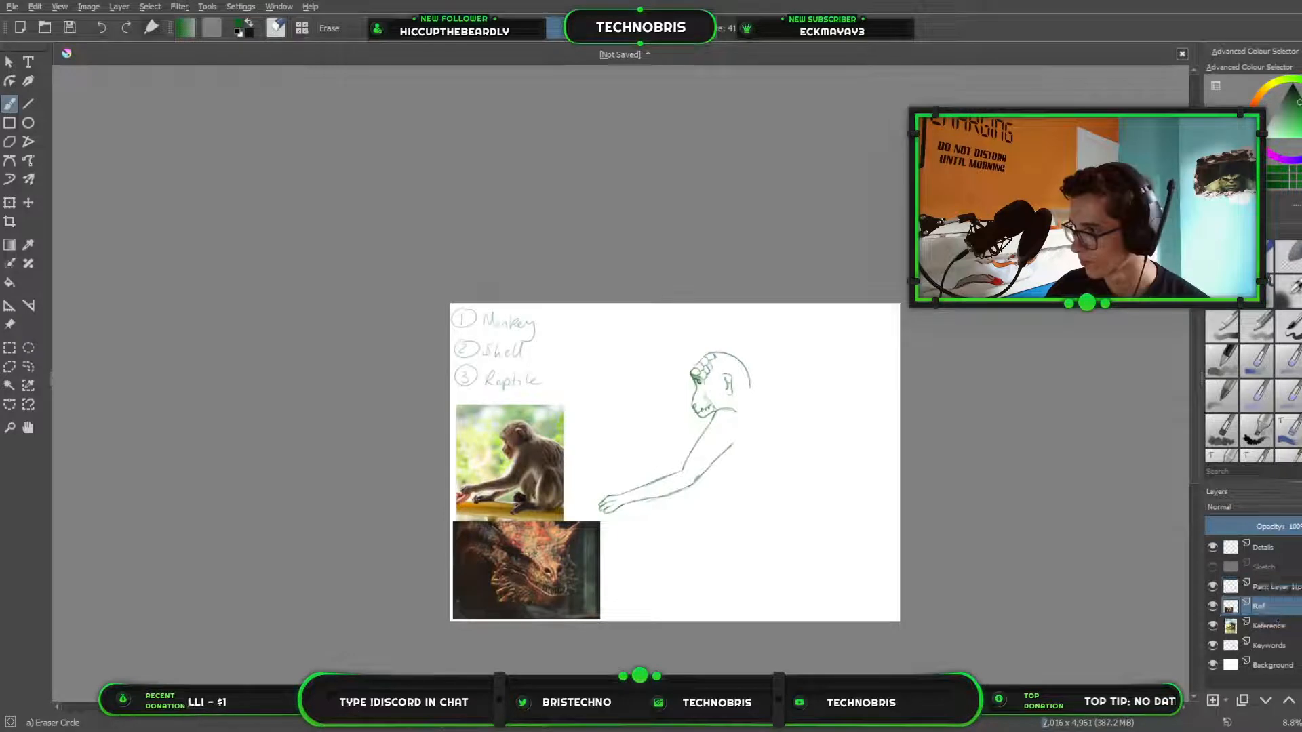
Delete the emptied paint layer above Ref and make the Details layer active.
{"action": "left_click", "coordinate": [1276, 587]}
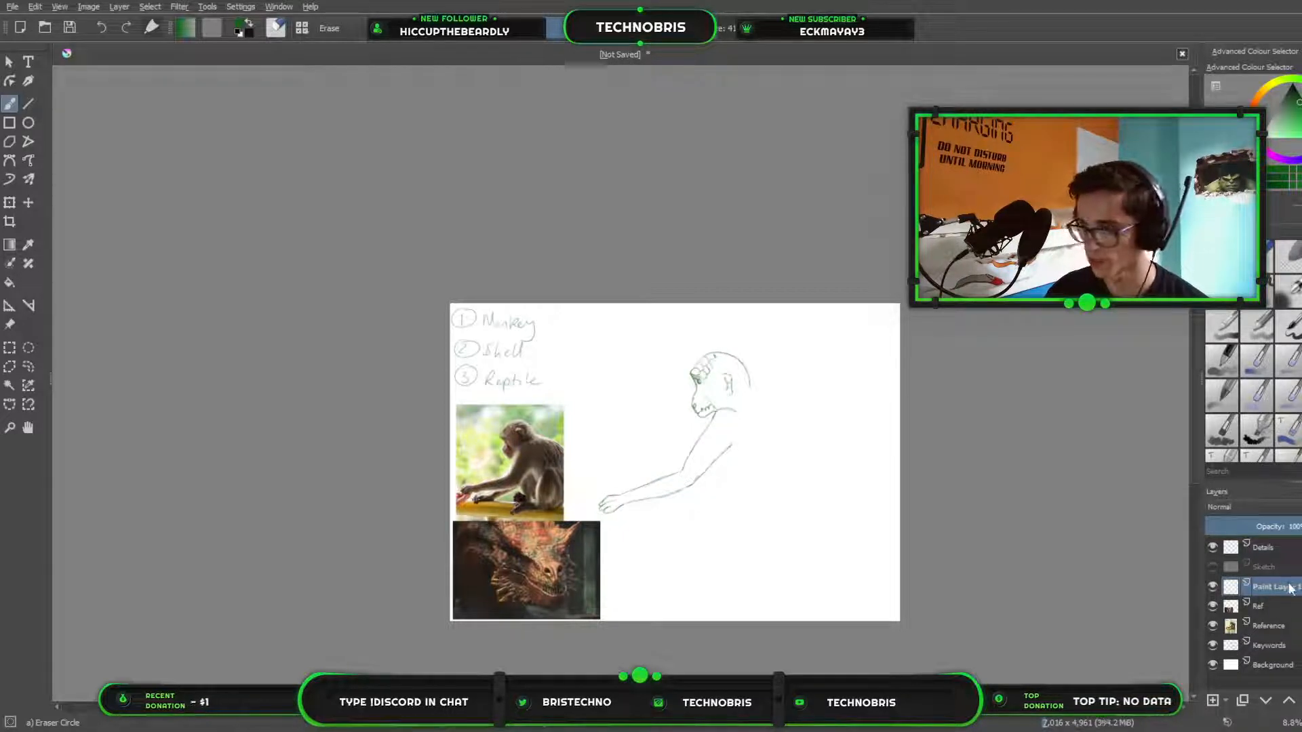
{"action": "key", "text": "shift+Delete"}
{"action": "key", "text": "Page_Up"}
{"action": "key", "text": "Page_Up"}
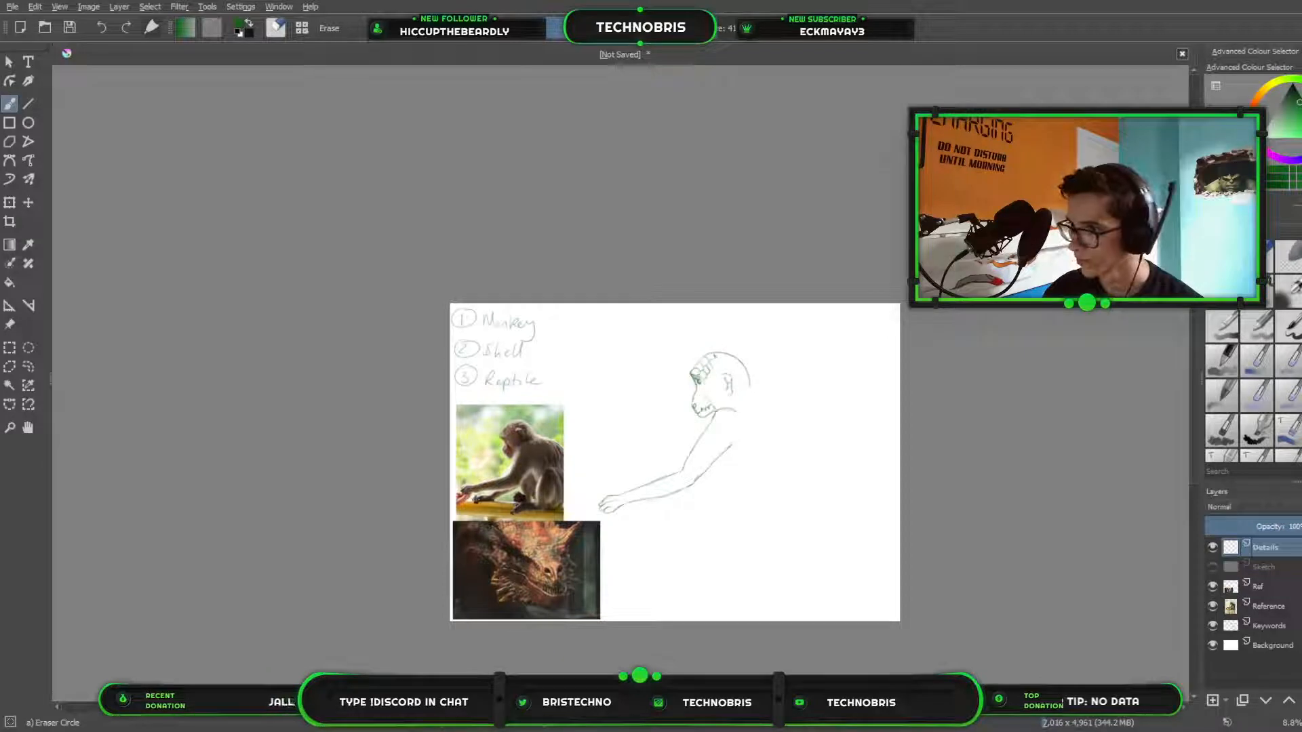
{"action": "left_click", "coordinate": [1278, 593]}
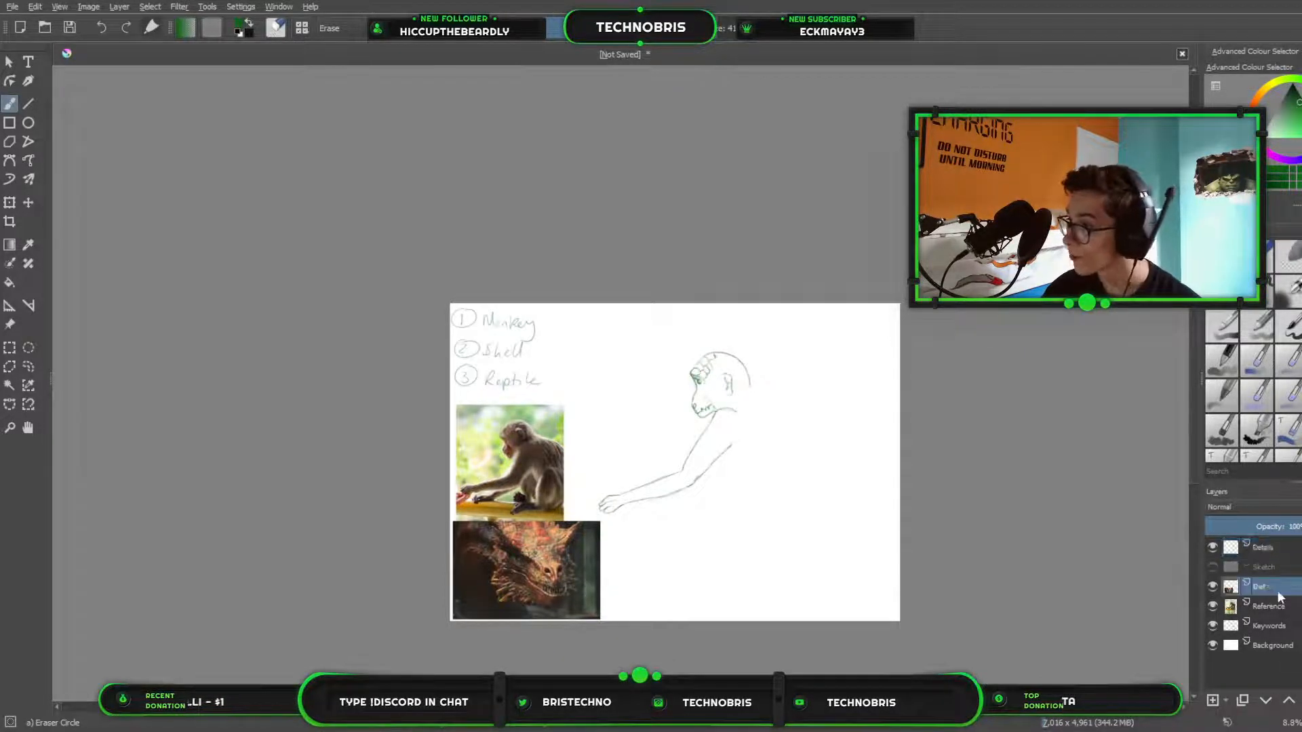
{"action": "left_click", "coordinate": [1280, 606]}
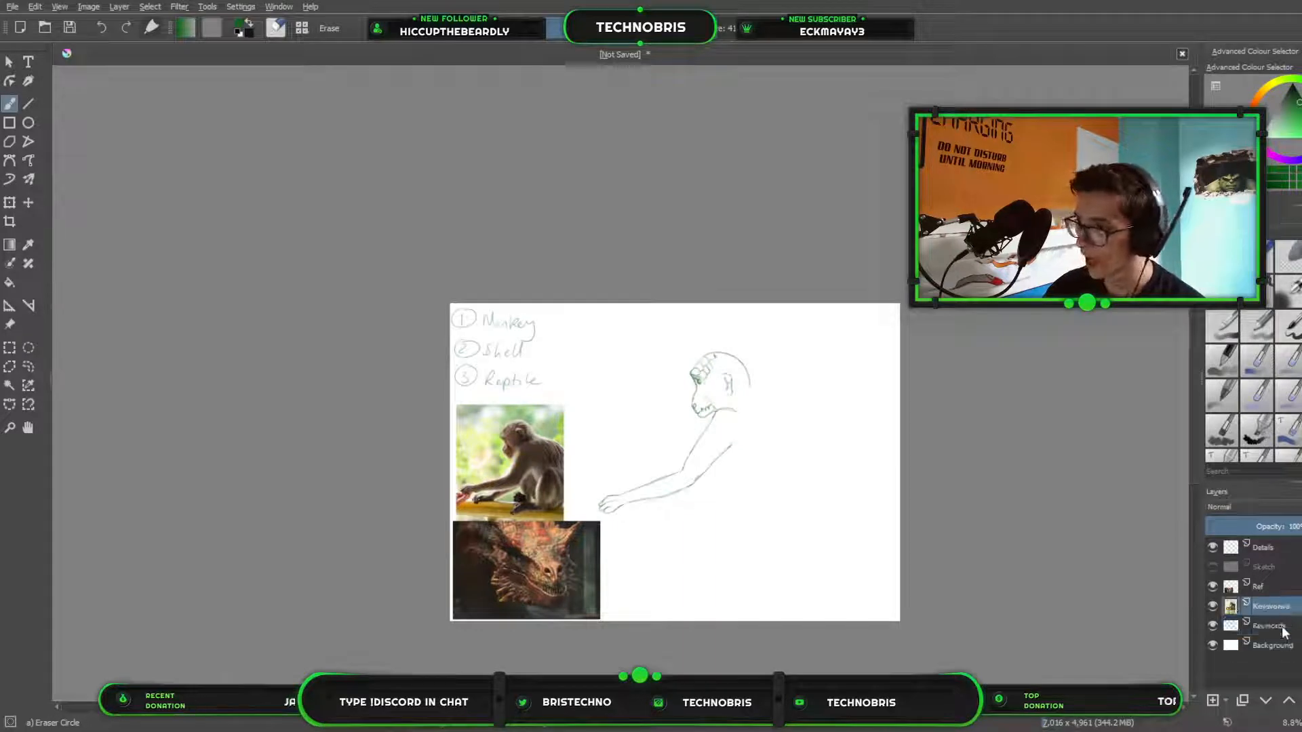
{"action": "left_click", "coordinate": [1283, 627]}
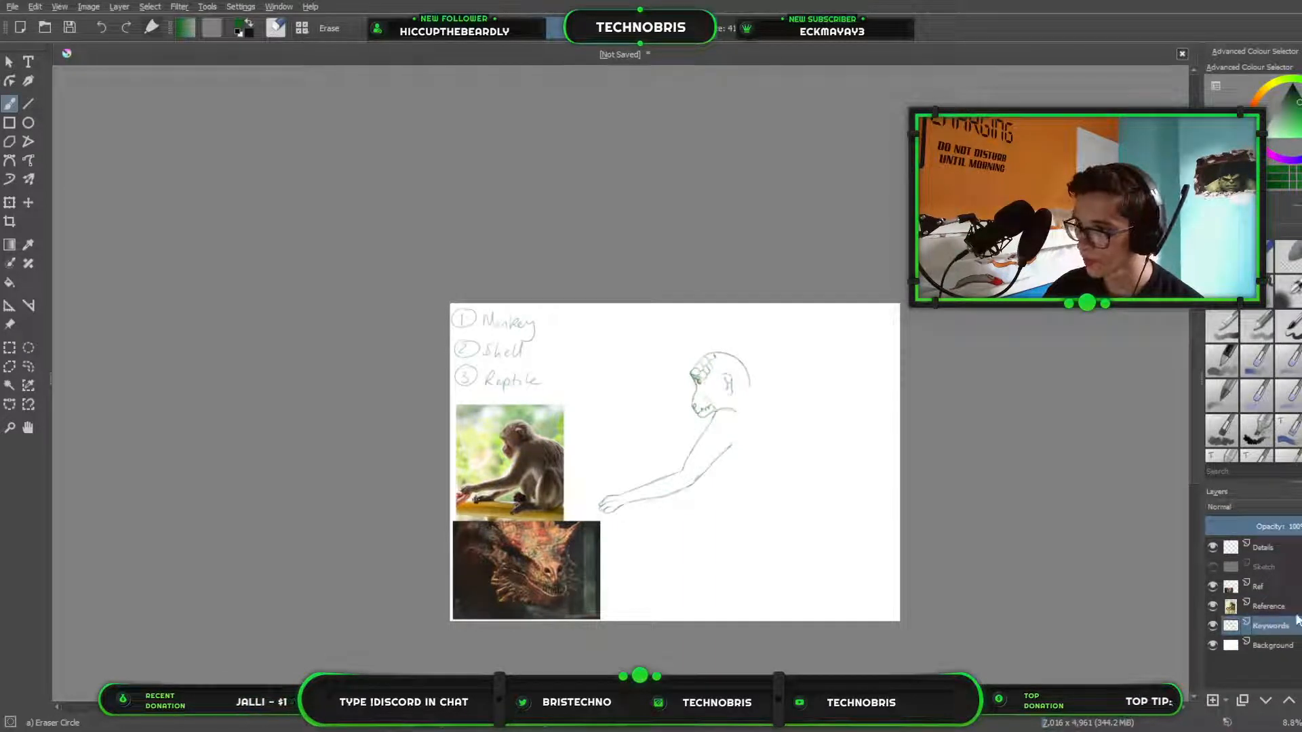
{"action": "left_click", "coordinate": [1289, 586]}
{"action": "left_click", "coordinate": [1290, 549]}
Erase the scales on the creature's forehead, leaving the outline of the brow and skull.
{"action": "scroll", "coordinate": [598, 337], "scroll_direction": "up", "scroll_amount": 3}
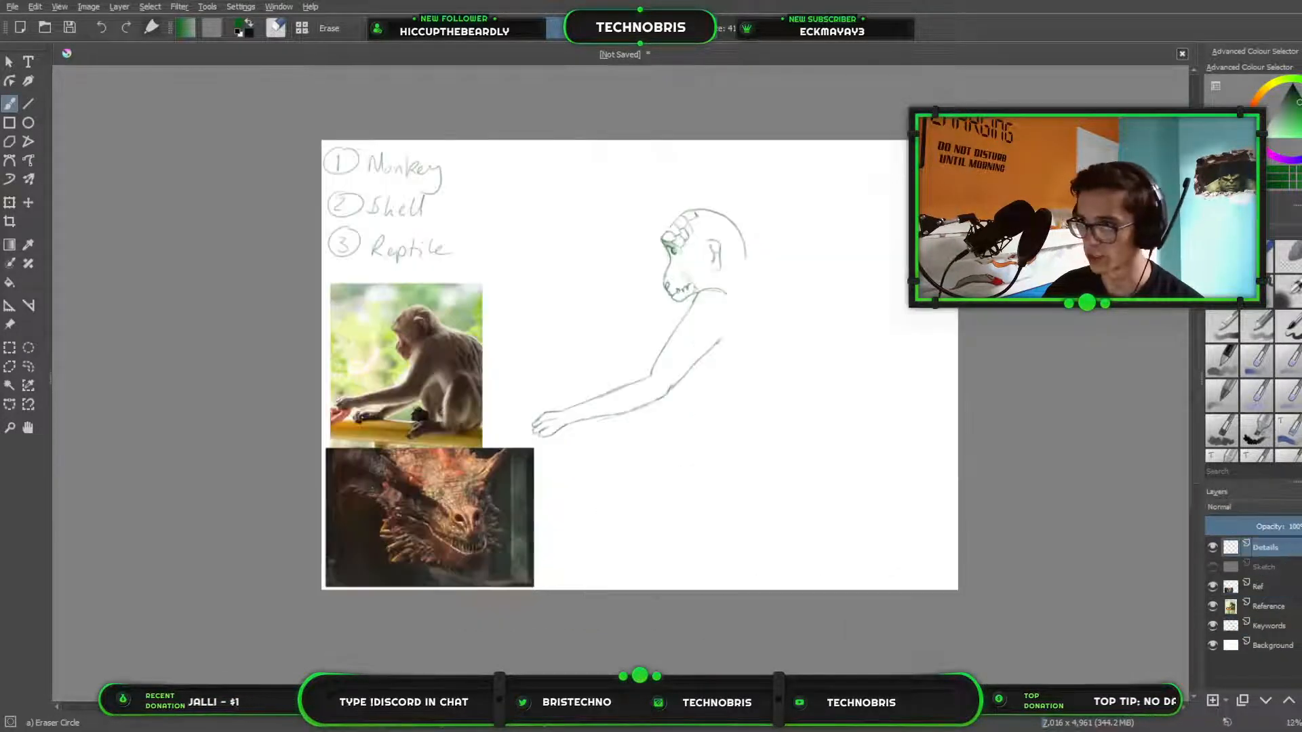
{"action": "left_click_drag", "start_coordinate": [774, 319], "coordinate": [854, 546]}
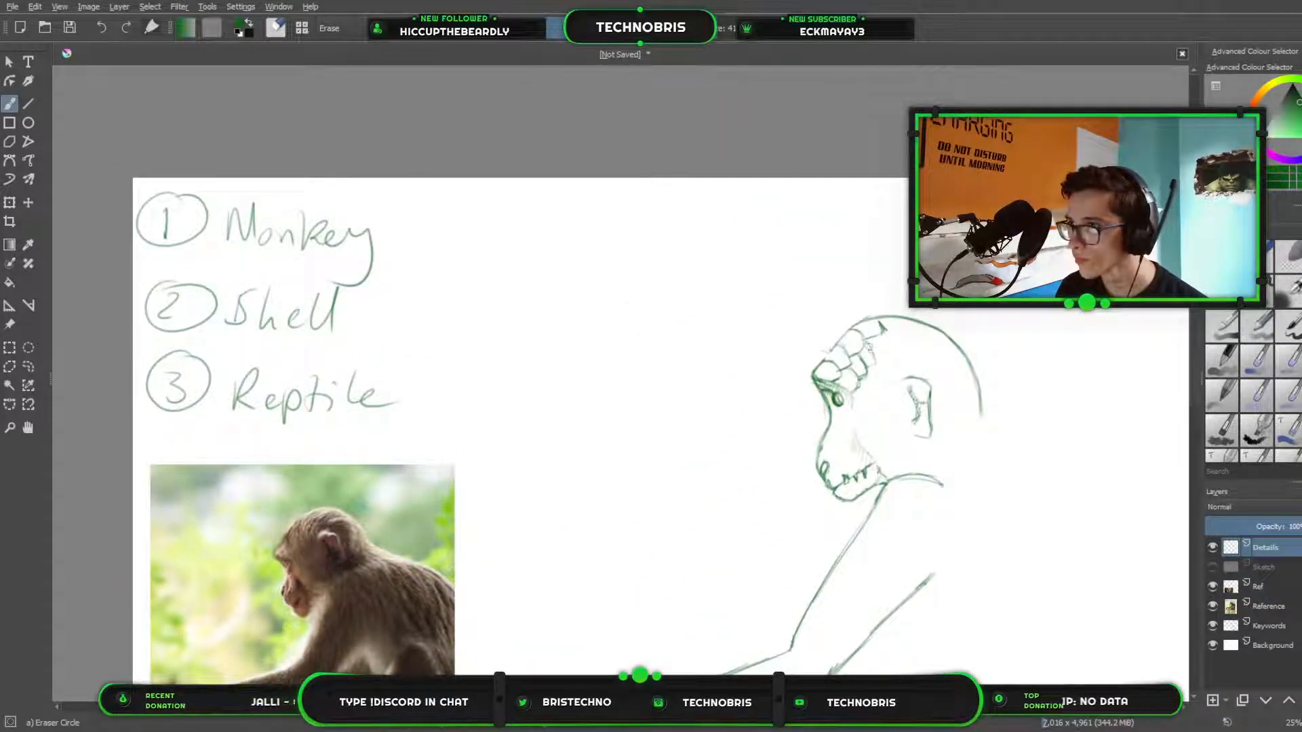
{"action": "mouse_move", "coordinate": [870, 347]}
{"action": "left_mouse_down"}
{"action": "mouse_move", "coordinate": [860, 372]}
{"action": "mouse_move", "coordinate": [880, 365]}
{"action": "mouse_move", "coordinate": [858, 392]}
{"action": "mouse_move", "coordinate": [845, 364]}
{"action": "mouse_move", "coordinate": [840, 379]}
{"action": "mouse_move", "coordinate": [847, 347]}
{"action": "left_mouse_up"}
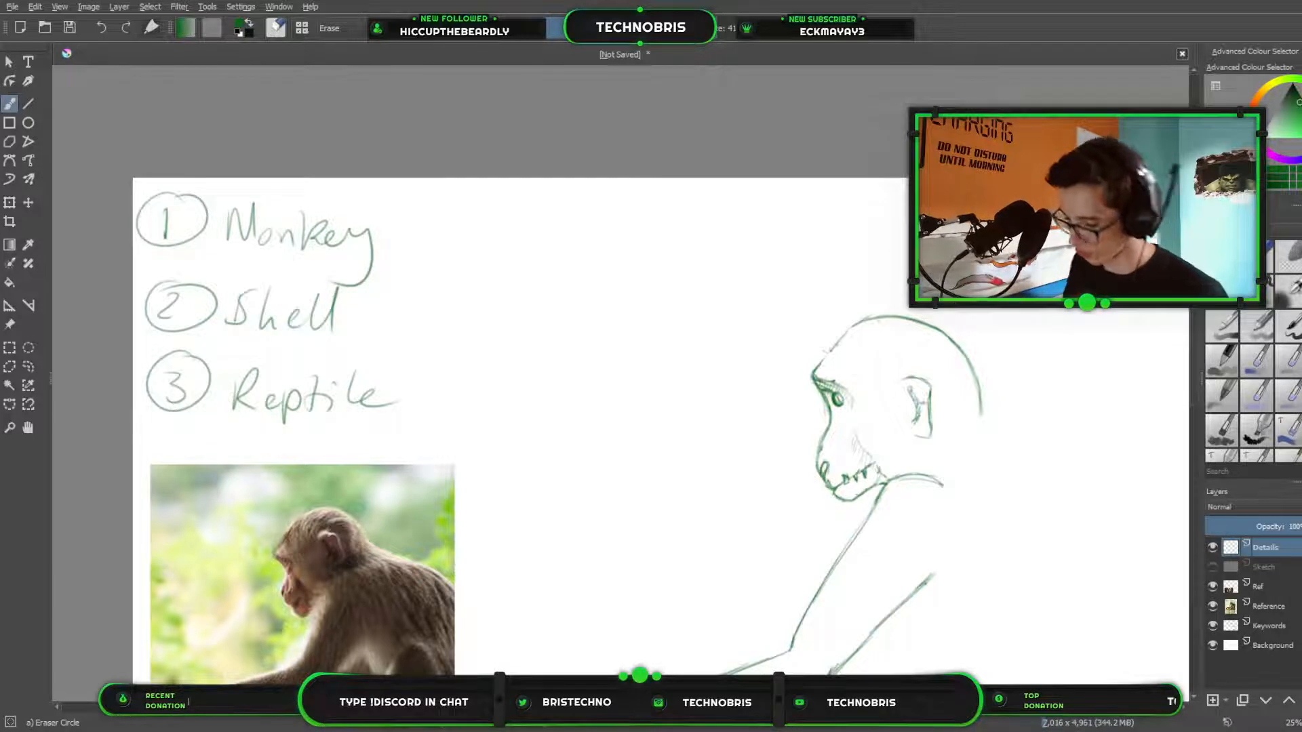
Return to the pencil in canvas-only view and sketch three small angular scales just above the brow.
{"action": "scroll", "coordinate": [931, 362], "scroll_direction": "down", "scroll_amount": 2}
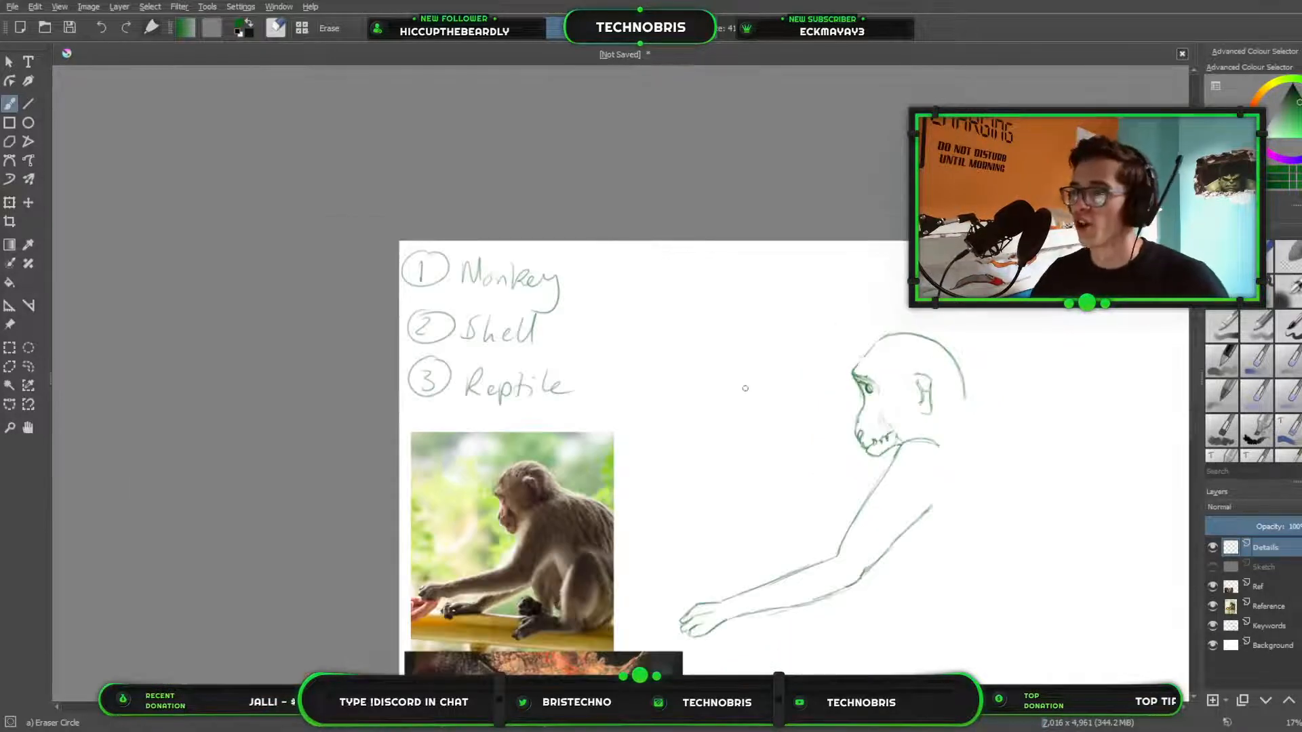
{"action": "scroll", "coordinate": [745, 388], "scroll_direction": "down", "scroll_amount": 1}
{"action": "scroll", "coordinate": [645, 276], "scroll_direction": "up", "scroll_amount": 2}
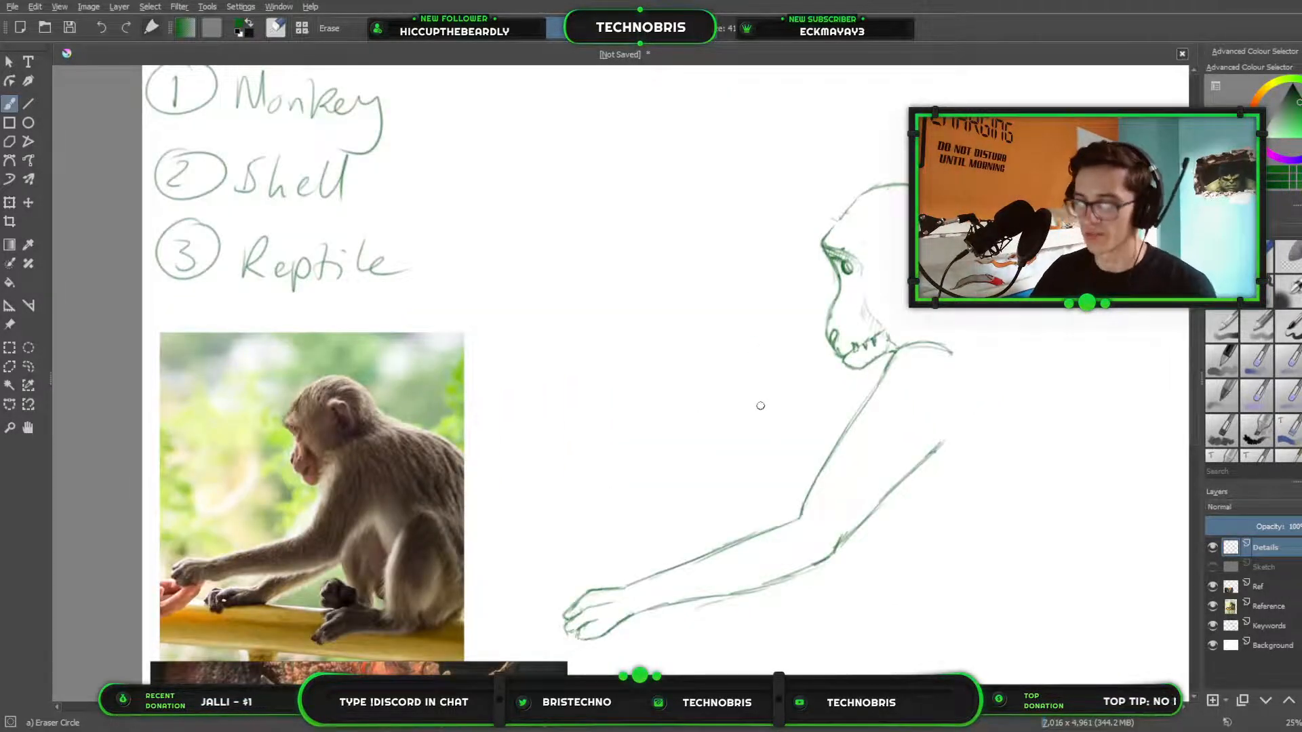
{"action": "key", "text": "Tab"}
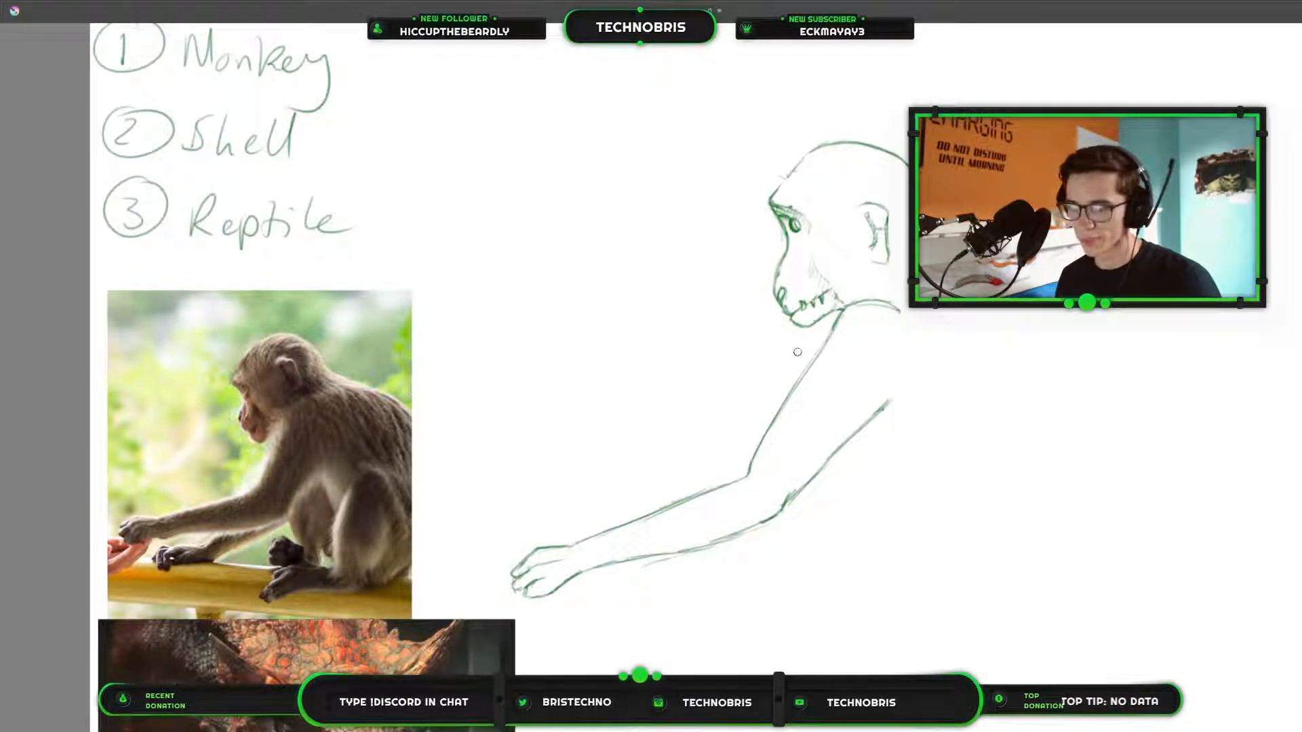
{"action": "left_click_drag", "start_coordinate": [829, 290], "coordinate": [653, 421]}
{"action": "scroll", "coordinate": [653, 421], "scroll_direction": "down", "scroll_amount": 1}
{"action": "scroll", "coordinate": [698, 397], "scroll_direction": "up", "scroll_amount": 3}
{"action": "scroll", "coordinate": [473, 338], "scroll_direction": "up", "scroll_amount": 1}
{"action": "left_click_drag", "start_coordinate": [470, 338], "coordinate": [682, 449]}
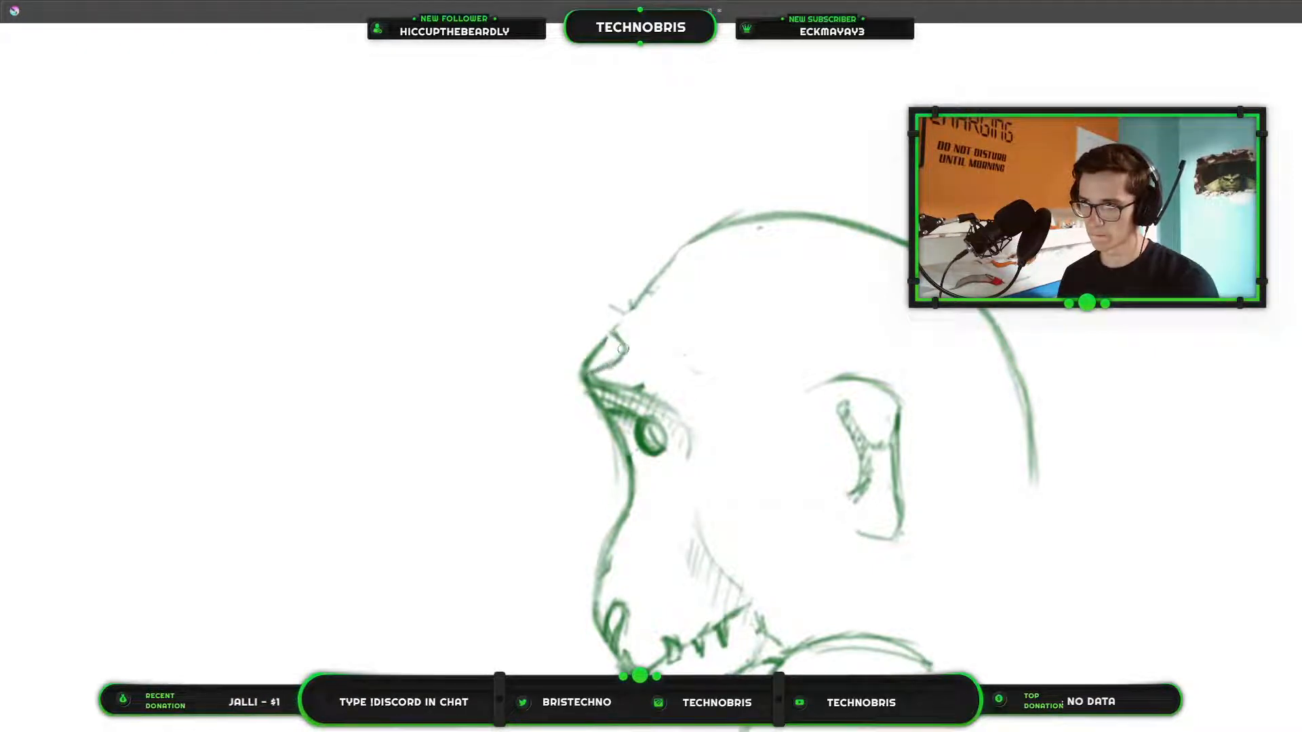
{"action": "mouse_move", "coordinate": [613, 333]}
{"action": "left_mouse_down"}
{"action": "mouse_move", "coordinate": [631, 370]}
{"action": "mouse_move", "coordinate": [621, 381]}
{"action": "mouse_move", "coordinate": [651, 387]}
{"action": "left_mouse_up"}
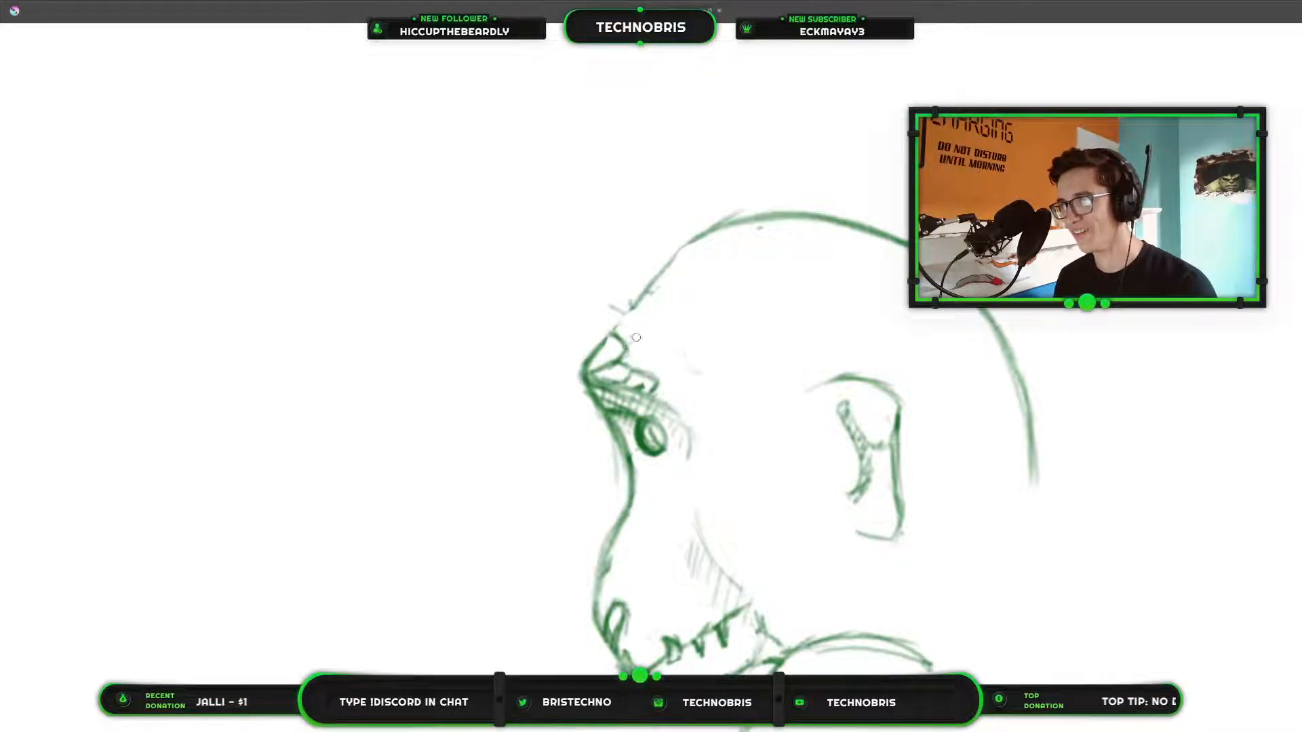
{"action": "mouse_move", "coordinate": [634, 337]}
{"action": "left_mouse_down"}
{"action": "mouse_move", "coordinate": [663, 344]}
{"action": "mouse_move", "coordinate": [663, 359]}
{"action": "mouse_move", "coordinate": [635, 370]}
{"action": "left_mouse_up"}
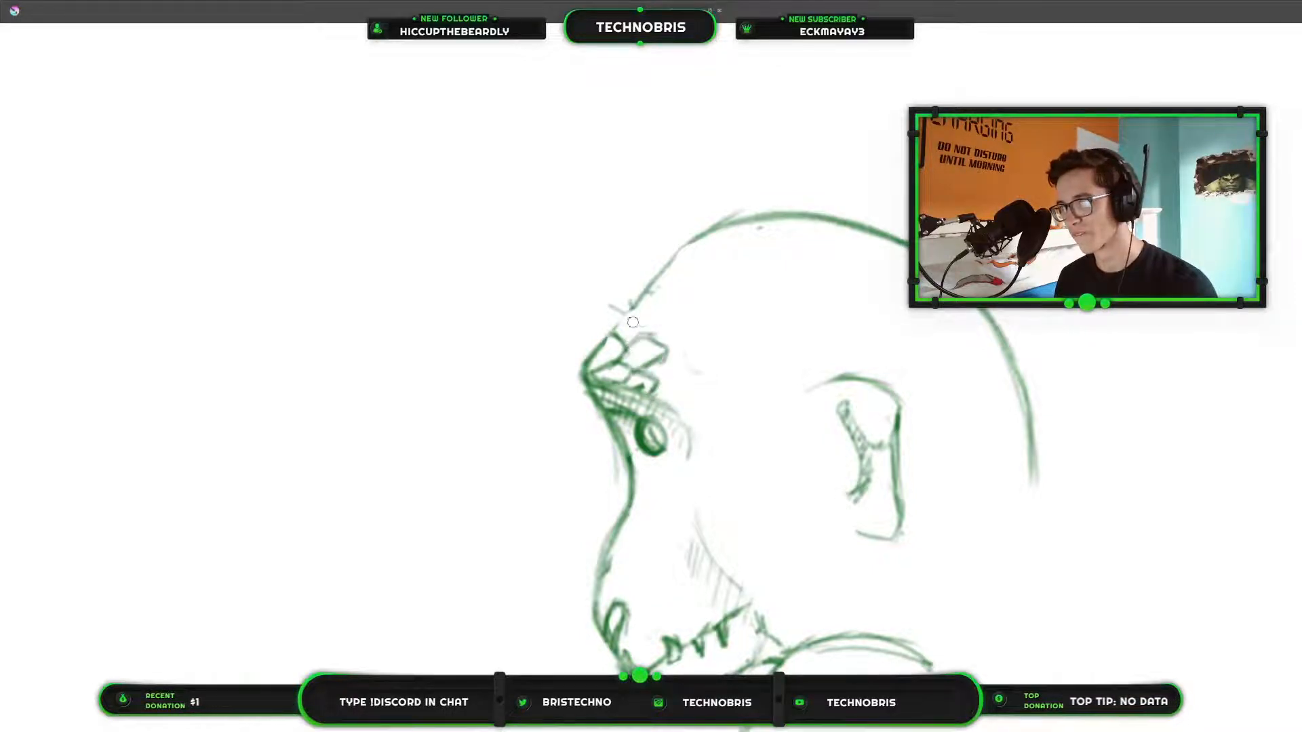
Sketch a row of blocky scales along the forehead outline to the crown, with a second row inside it.
{"action": "mouse_move", "coordinate": [623, 313]}
{"action": "left_mouse_down"}
{"action": "mouse_move", "coordinate": [637, 315]}
{"action": "mouse_move", "coordinate": [638, 337]}
{"action": "left_mouse_up"}
{"action": "mouse_move", "coordinate": [642, 329]}
{"action": "left_mouse_down"}
{"action": "mouse_move", "coordinate": [633, 311]}
{"action": "mouse_move", "coordinate": [668, 292]}
{"action": "mouse_move", "coordinate": [644, 319]}
{"action": "mouse_move", "coordinate": [691, 264]}
{"action": "mouse_move", "coordinate": [686, 246]}
{"action": "mouse_move", "coordinate": [698, 269]}
{"action": "mouse_move", "coordinate": [752, 228]}
{"action": "left_mouse_up"}
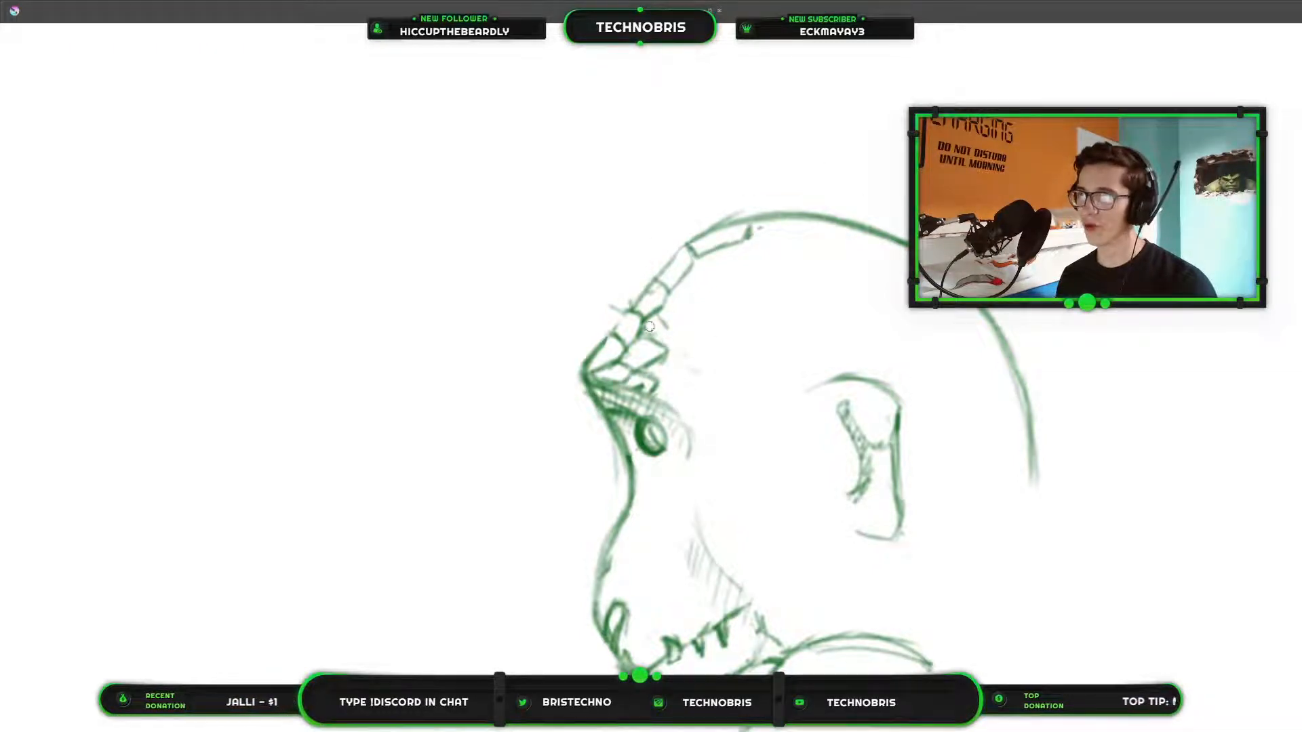
{"action": "left_click_drag", "start_coordinate": [668, 334], "coordinate": [666, 341]}
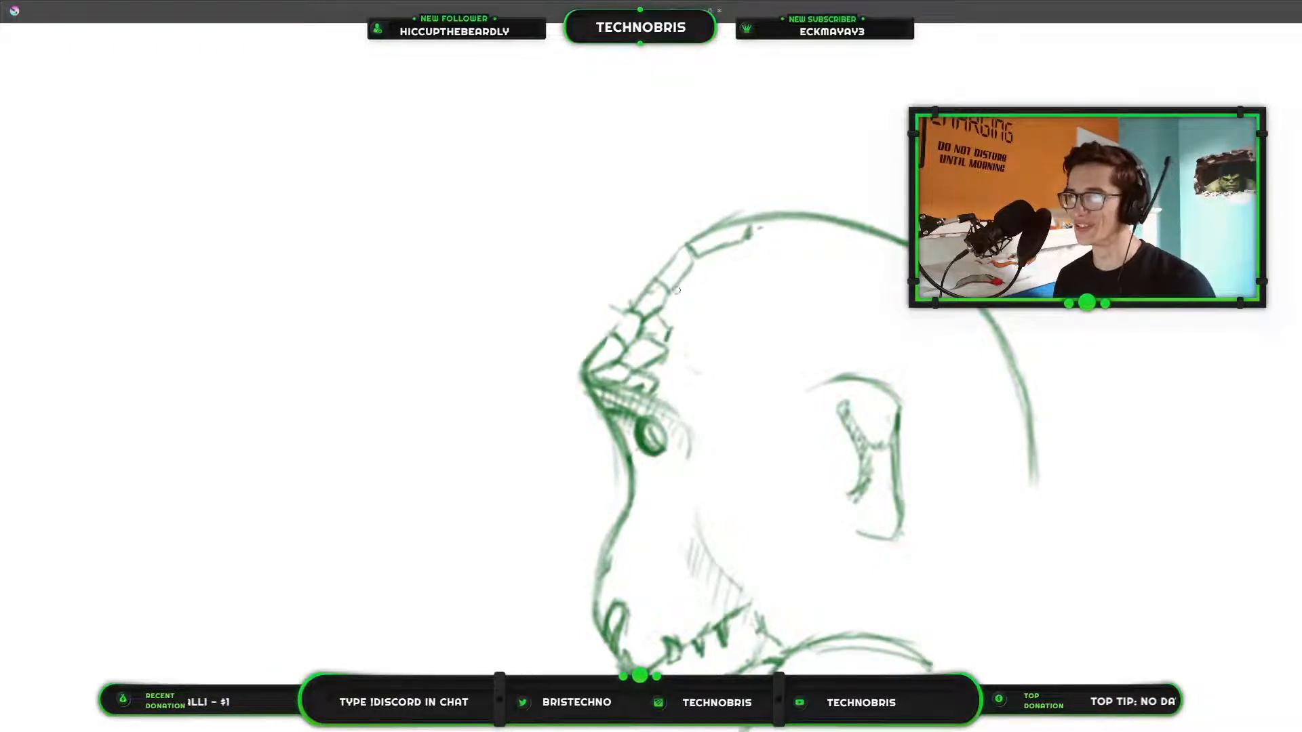
{"action": "left_click_drag", "start_coordinate": [677, 290], "coordinate": [669, 320]}
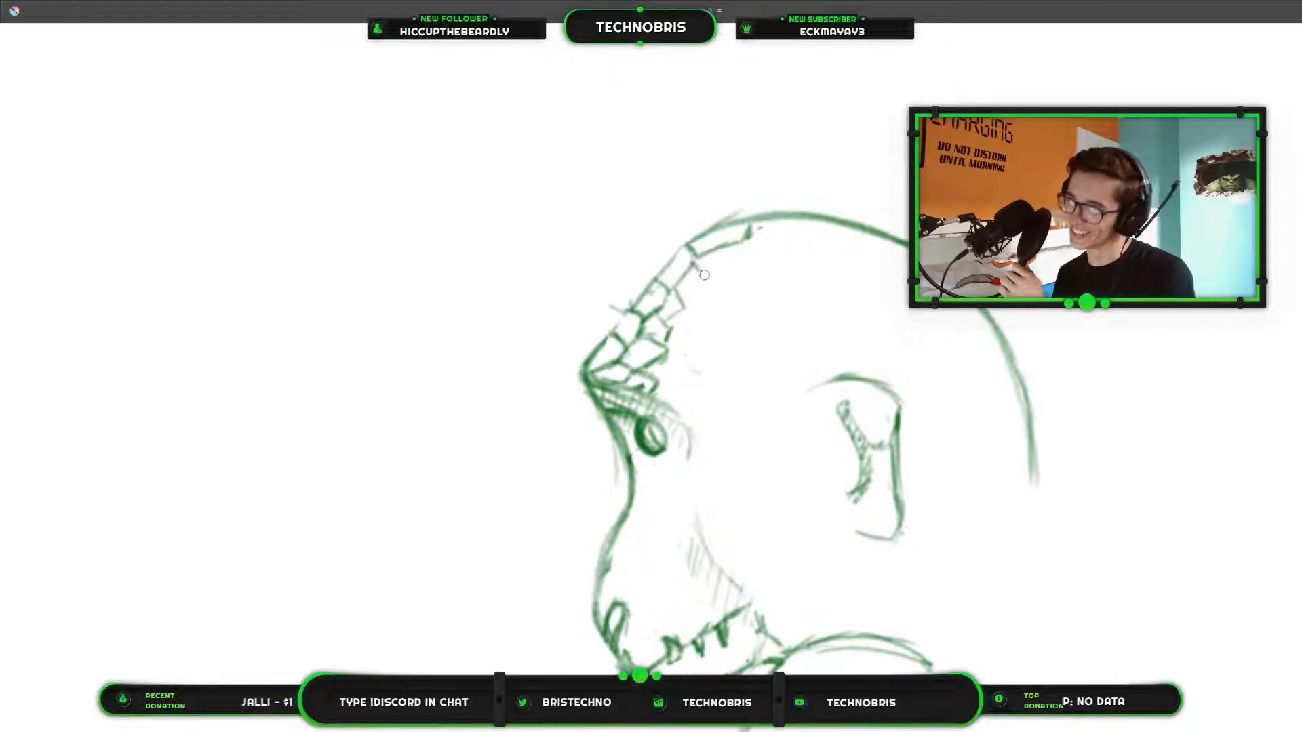
{"action": "mouse_move", "coordinate": [704, 275]}
{"action": "left_mouse_down"}
{"action": "mouse_move", "coordinate": [702, 297]}
{"action": "mouse_move", "coordinate": [751, 252]}
{"action": "mouse_move", "coordinate": [749, 270]}
{"action": "left_mouse_up"}
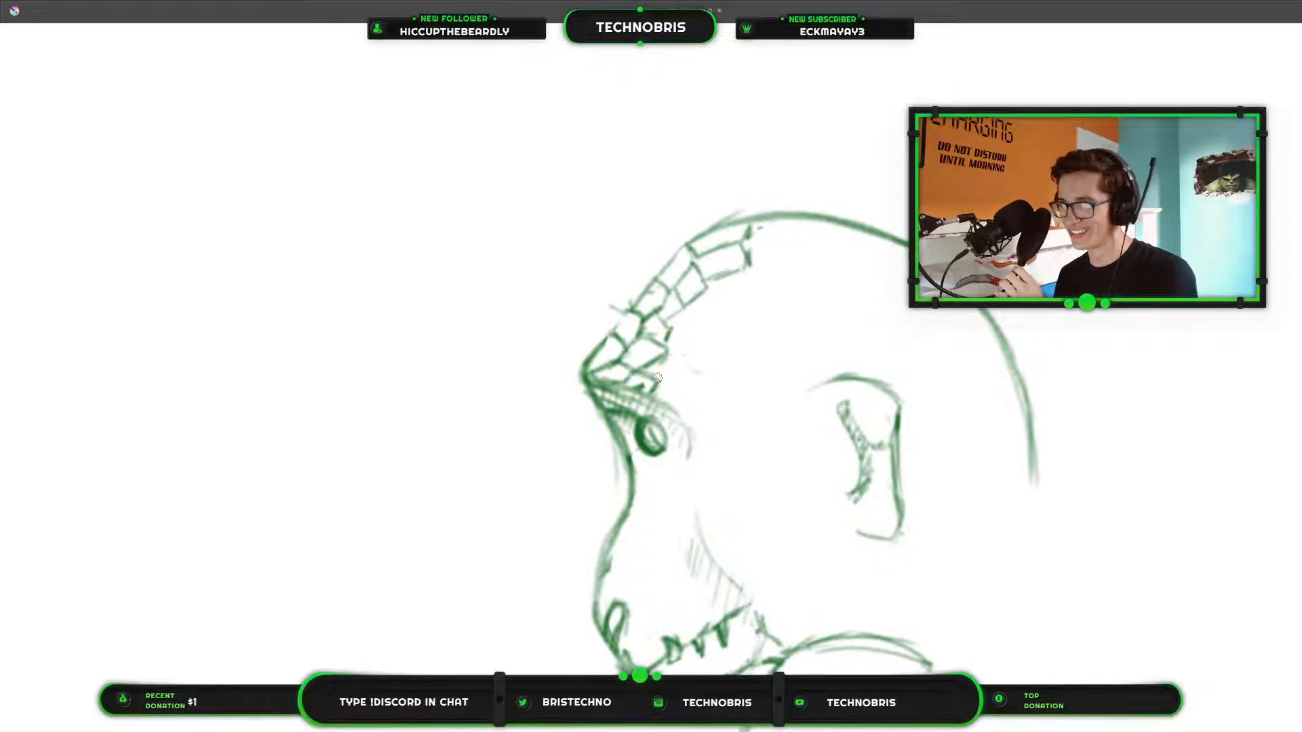
Leave the canvas-only view and show the Sketch layer as a guide for the creature's body.
{"action": "scroll", "coordinate": [735, 322], "scroll_direction": "down", "scroll_amount": 5}
{"action": "scroll", "coordinate": [735, 314], "scroll_direction": "down", "scroll_amount": 5}
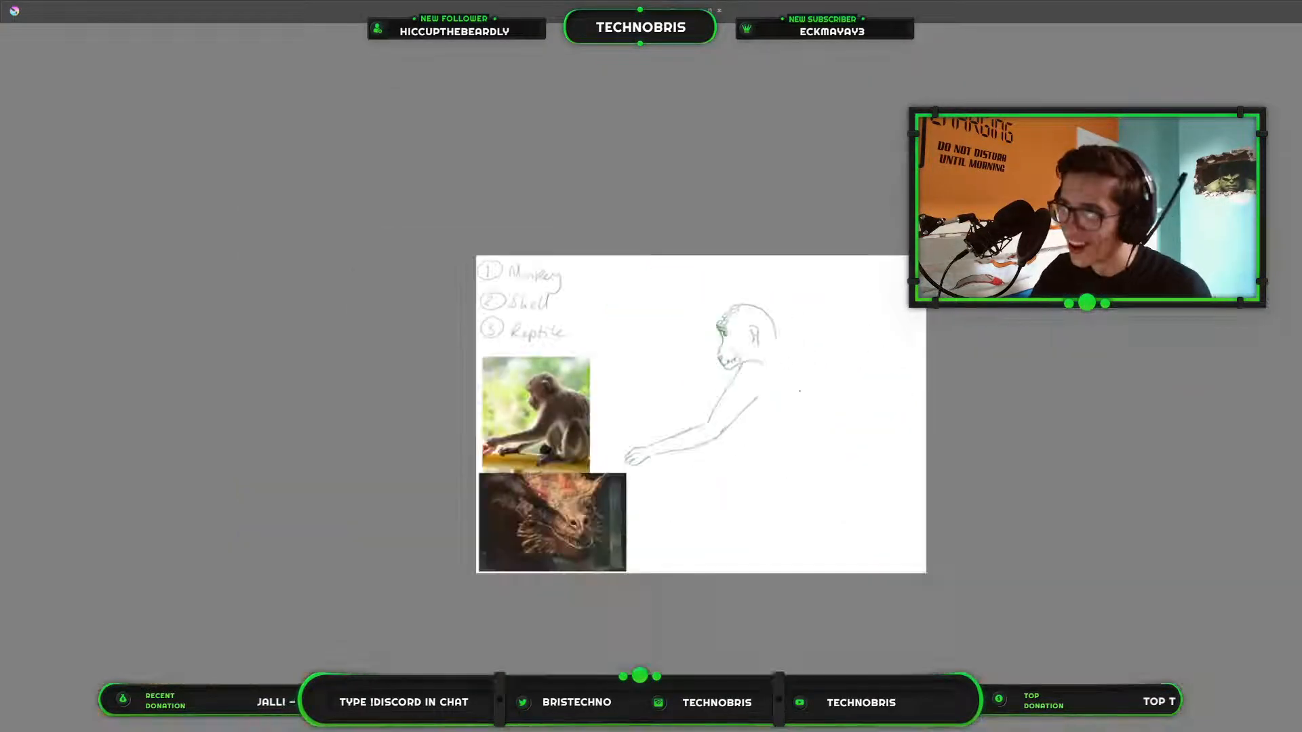
{"action": "left_click_drag", "start_coordinate": [753, 426], "coordinate": [700, 353]}
{"action": "scroll", "coordinate": [700, 353], "scroll_direction": "up", "scroll_amount": 3}
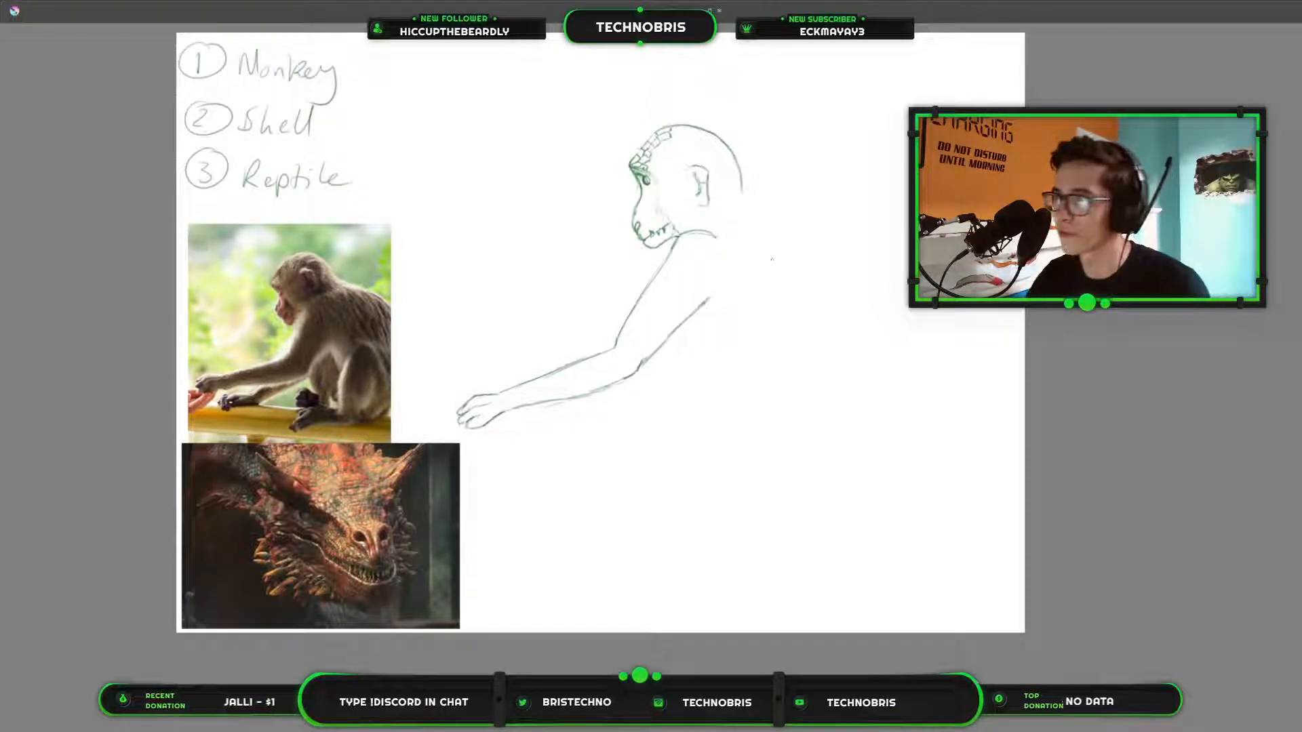
{"action": "key", "text": "Tab"}
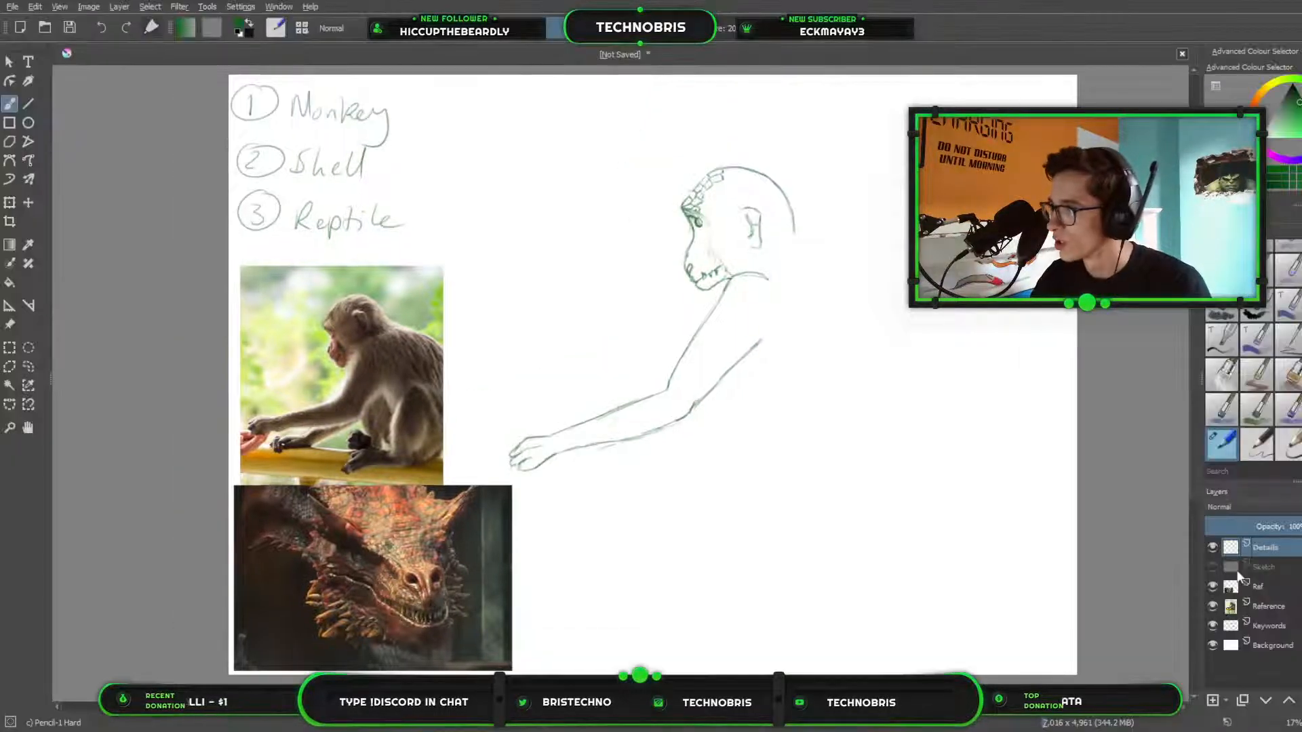
{"action": "left_click", "coordinate": [1212, 566]}
{"action": "scroll", "coordinate": [870, 369], "scroll_direction": "up", "scroll_amount": 2}
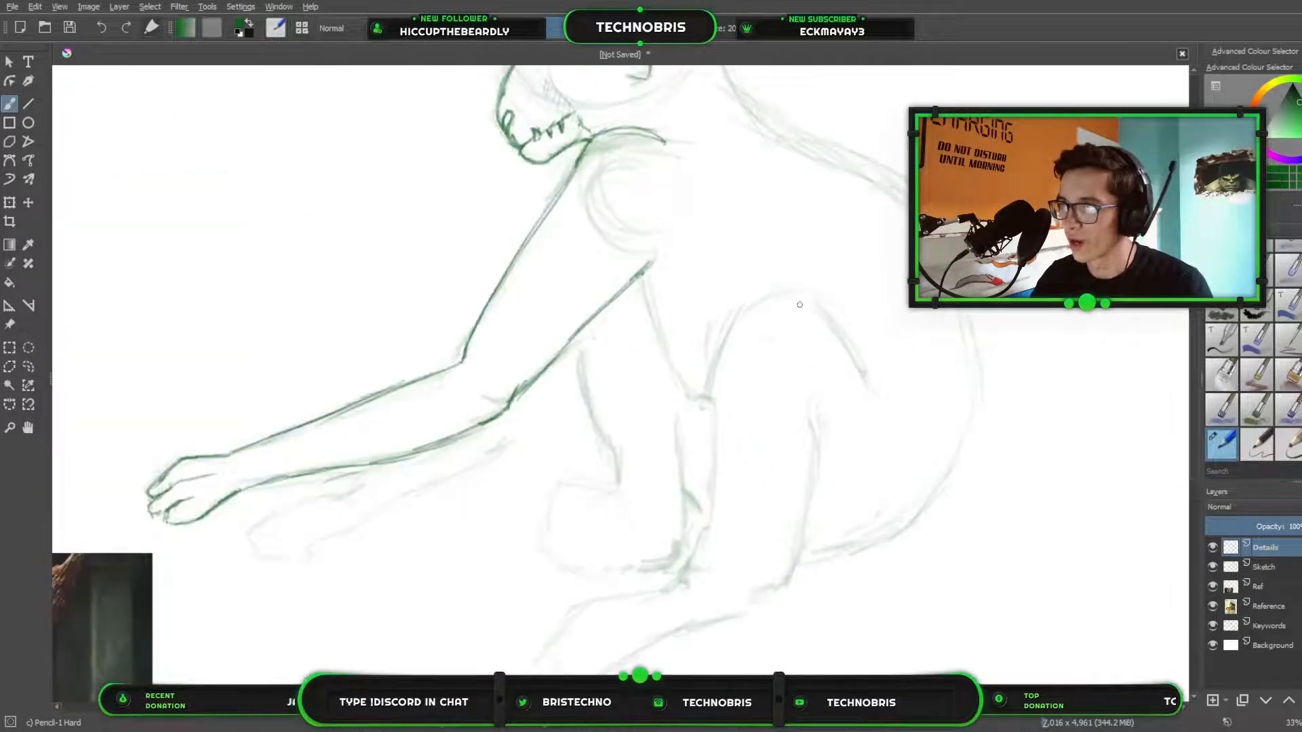
Roughly sketch a large rounded shell shape around the creature's body, tapering to a flat base below the feet.
{"action": "left_click_drag", "start_coordinate": [799, 303], "coordinate": [866, 409]}
{"action": "scroll", "coordinate": [867, 411], "scroll_direction": "down", "scroll_amount": 3}
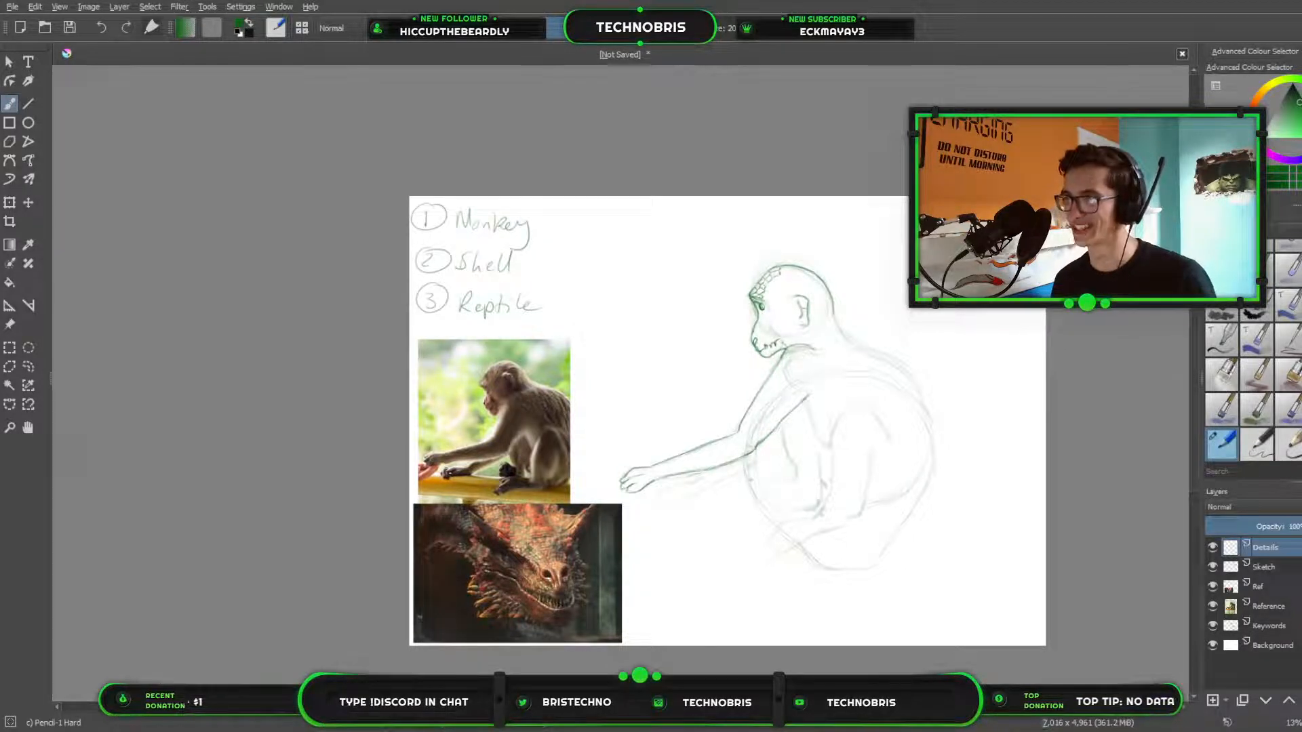
{"action": "key", "text": "bracketleft"}
{"action": "key", "text": "bracketleft"}
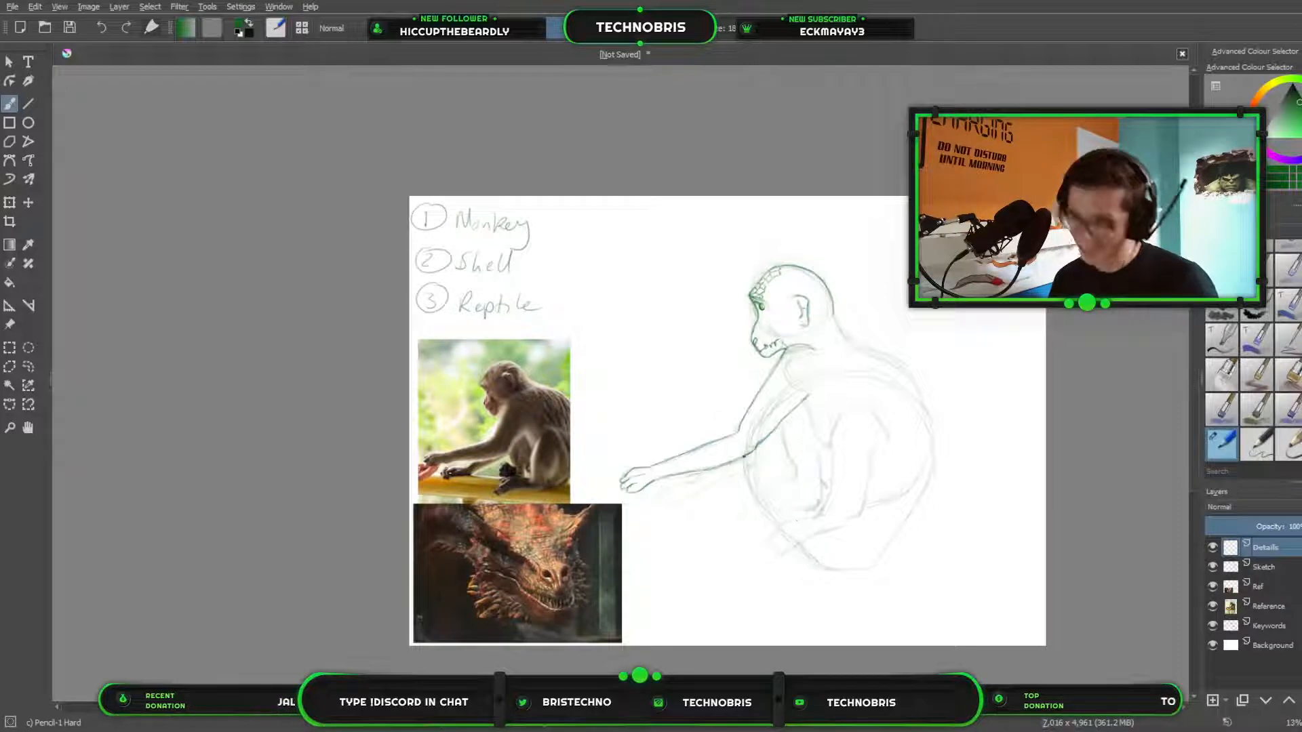
{"action": "key", "text": "slash"}
Erase the rough shell shape around the creature's body with Eraser Circle, keeping the body sketch.
{"action": "key", "text": "slash"}
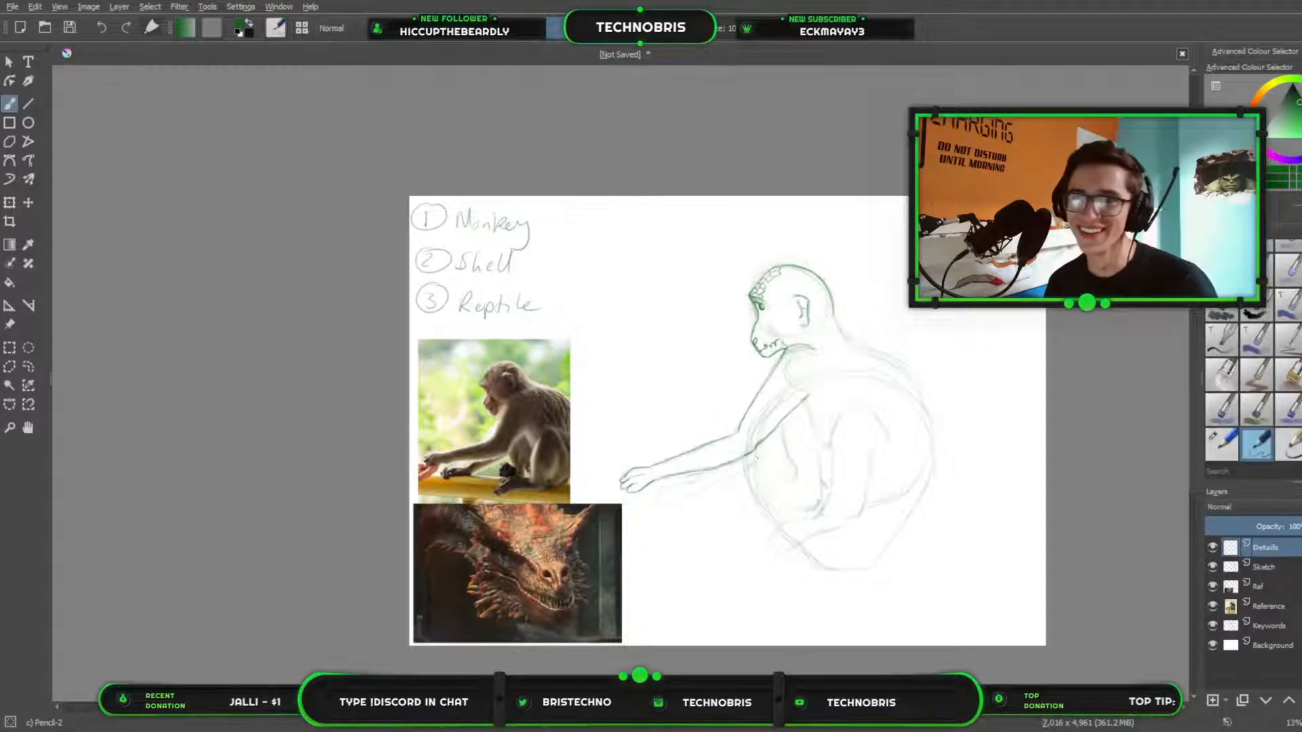
{"action": "key", "text": "slash"}
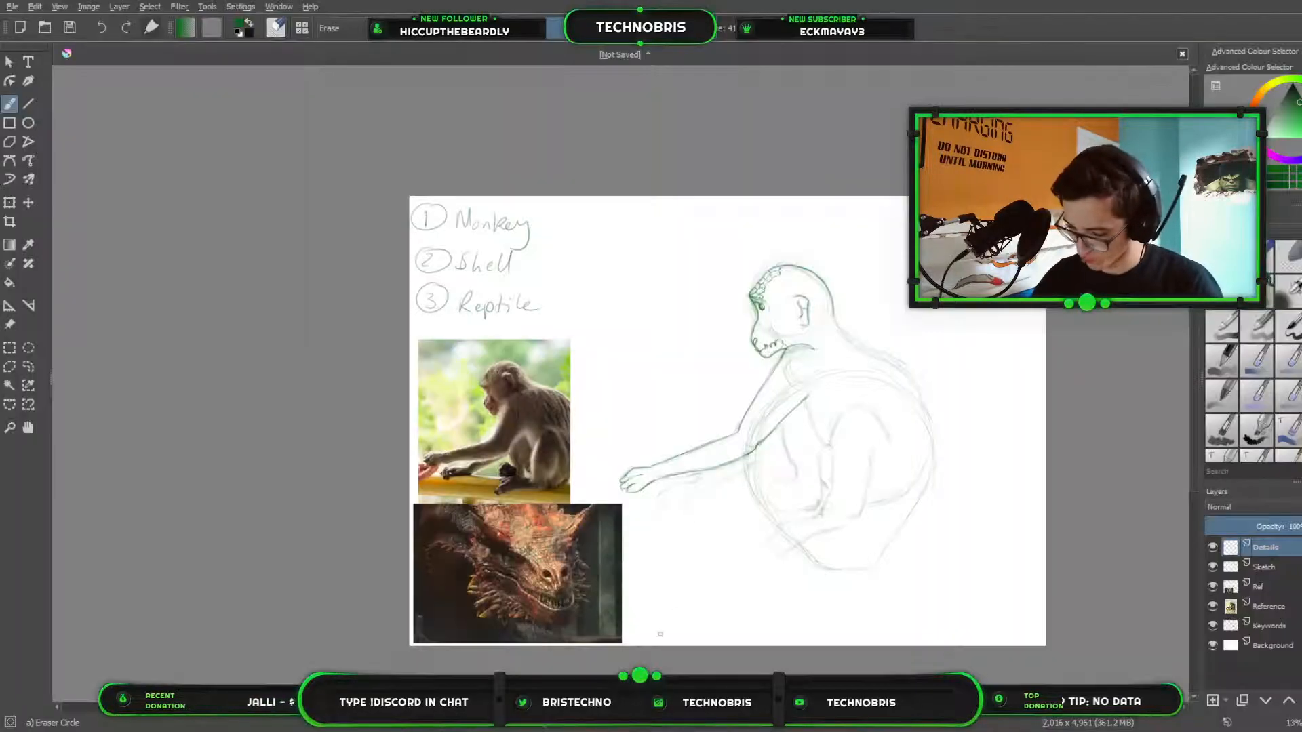
{"action": "scroll", "coordinate": [697, 566], "scroll_direction": "up", "scroll_amount": 5}
{"action": "left_click_drag", "start_coordinate": [1071, 329], "coordinate": [685, 410]}
{"action": "scroll", "coordinate": [717, 336], "scroll_direction": "down", "scroll_amount": 4}
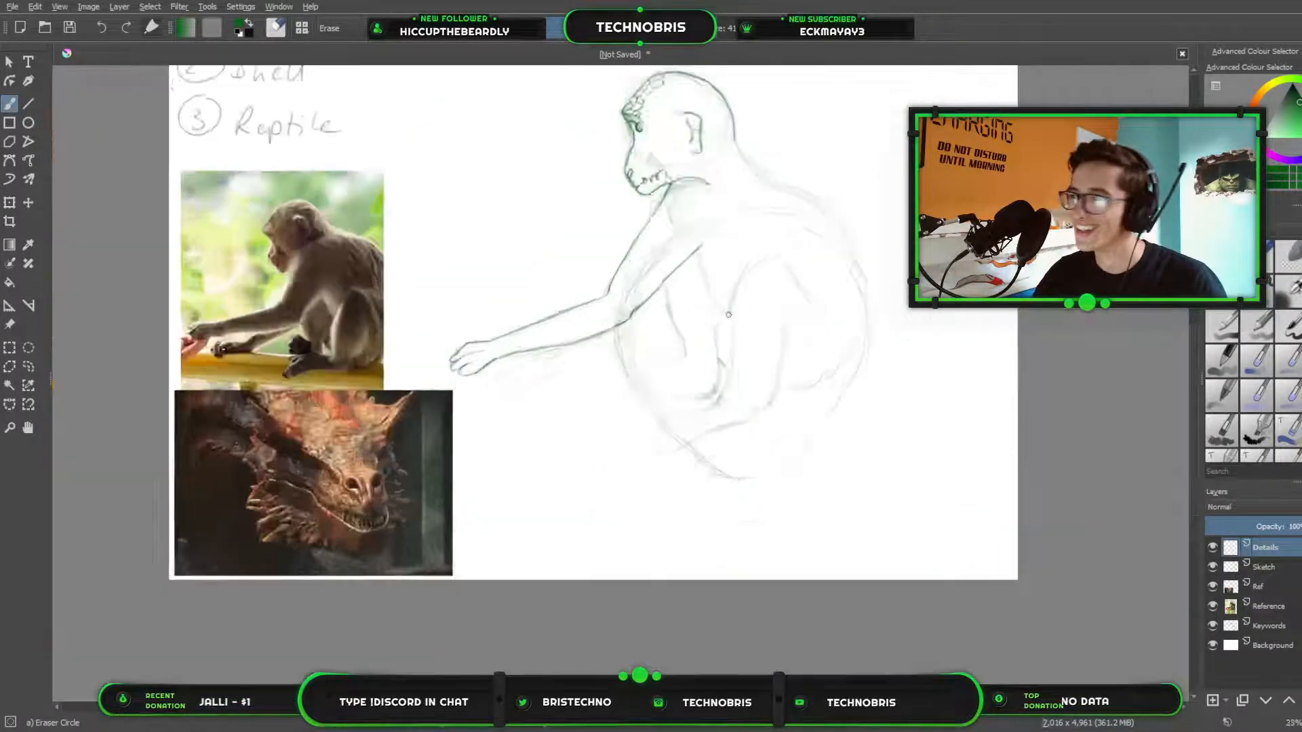
{"action": "scroll", "coordinate": [728, 315], "scroll_direction": "down", "scroll_amount": 2}
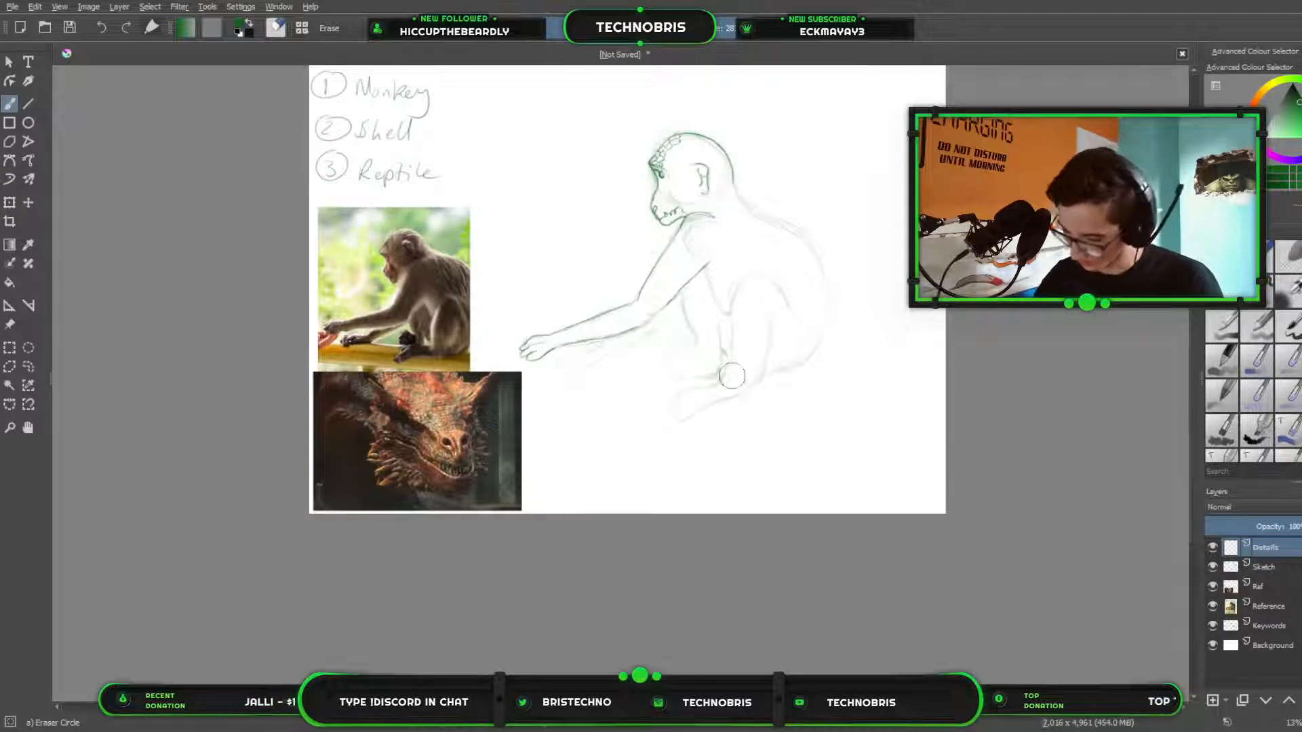
Return to Pencil-1 Hard and darken the underside of the outstretched arm, joining the forearm and upper arm at the elbow.
{"action": "scroll", "coordinate": [719, 427], "scroll_direction": "up", "scroll_amount": 3}
{"action": "key", "text": "e"}
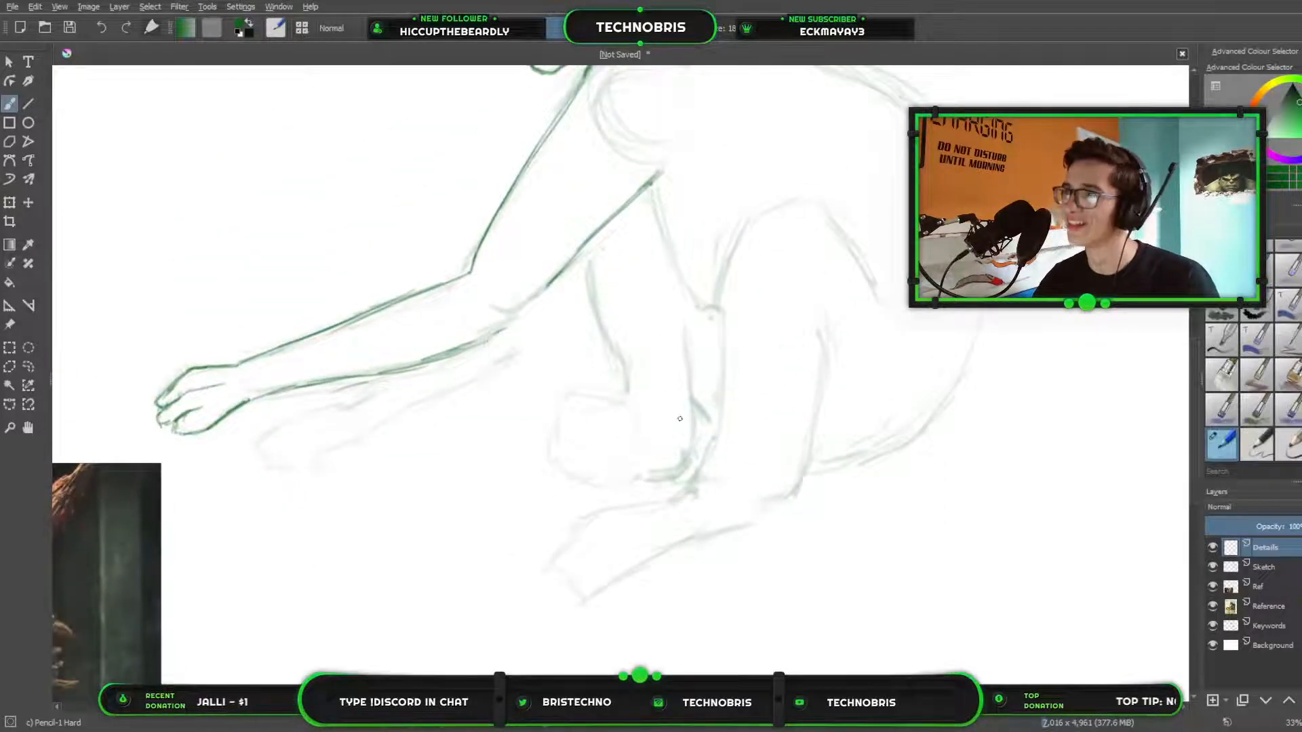
{"action": "scroll", "coordinate": [464, 319], "scroll_direction": "up", "scroll_amount": 1}
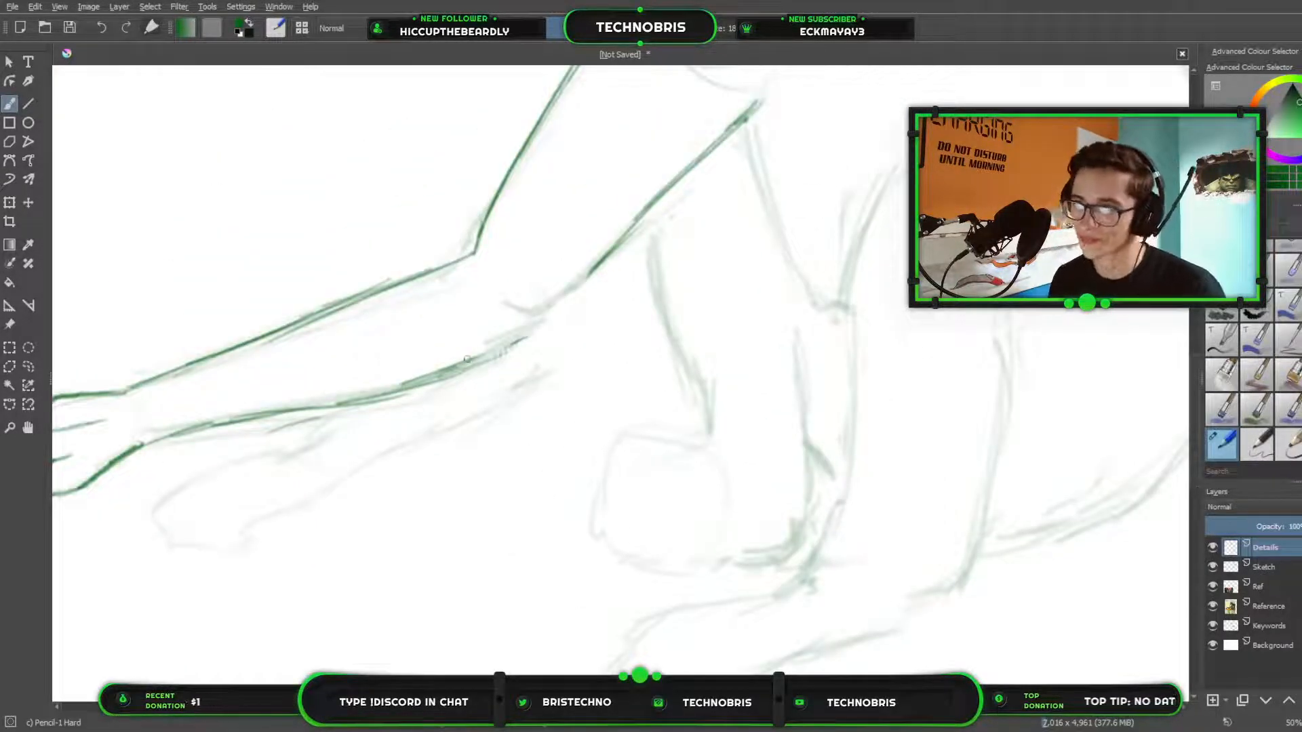
{"action": "mouse_move", "coordinate": [493, 341]}
{"action": "left_mouse_down"}
{"action": "mouse_move", "coordinate": [570, 296]}
{"action": "mouse_move", "coordinate": [457, 372]}
{"action": "left_mouse_up"}
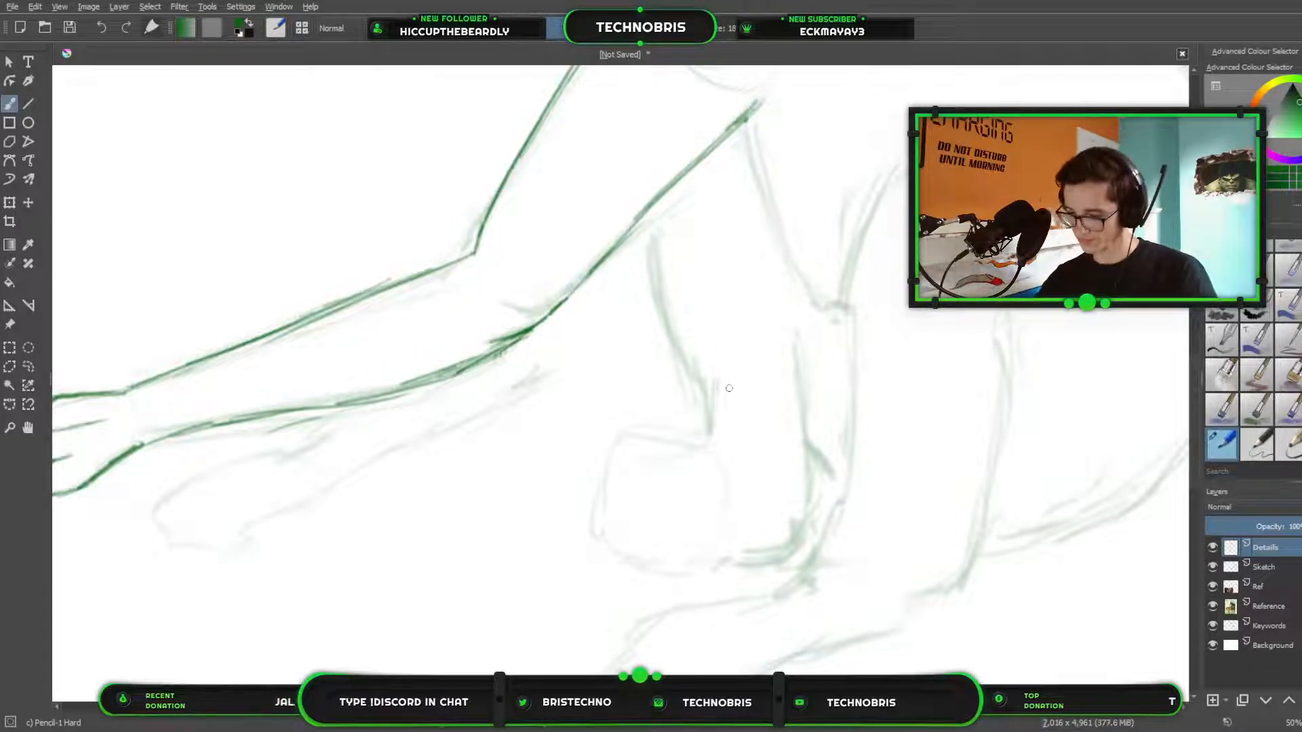
{"action": "scroll", "coordinate": [773, 429], "scroll_direction": "down", "scroll_amount": 4}
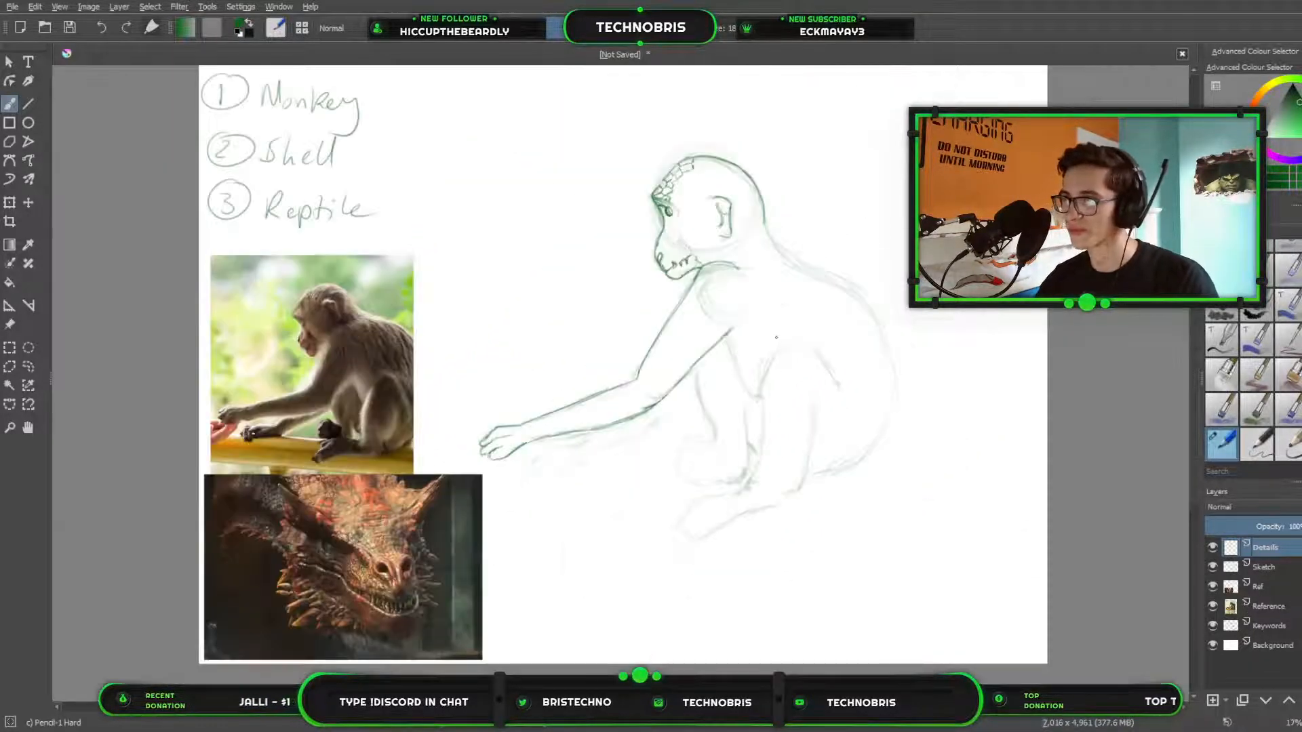
{"action": "left_click_drag", "start_coordinate": [776, 337], "coordinate": [739, 382]}
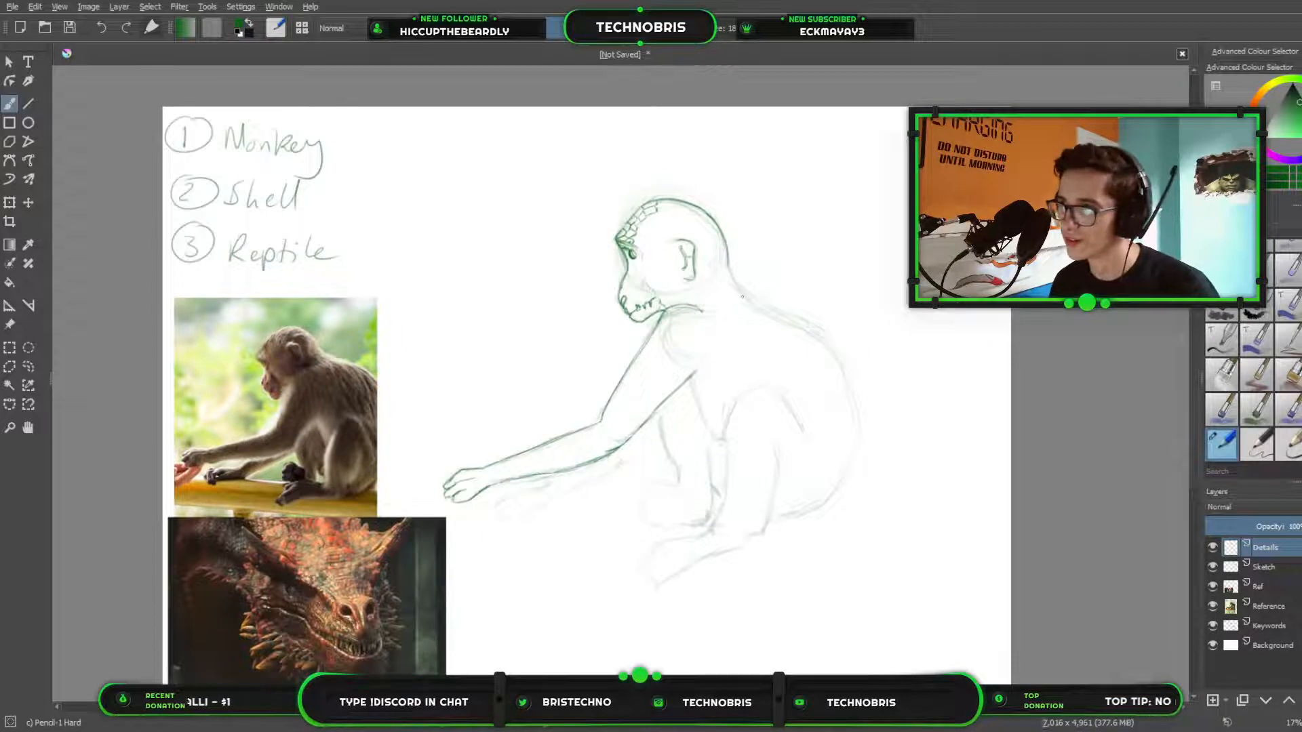
Trace the creature's back outline over the sketch, from the nape along the curved back to the rump.
{"action": "left_click_drag", "start_coordinate": [729, 270], "coordinate": [734, 282]}
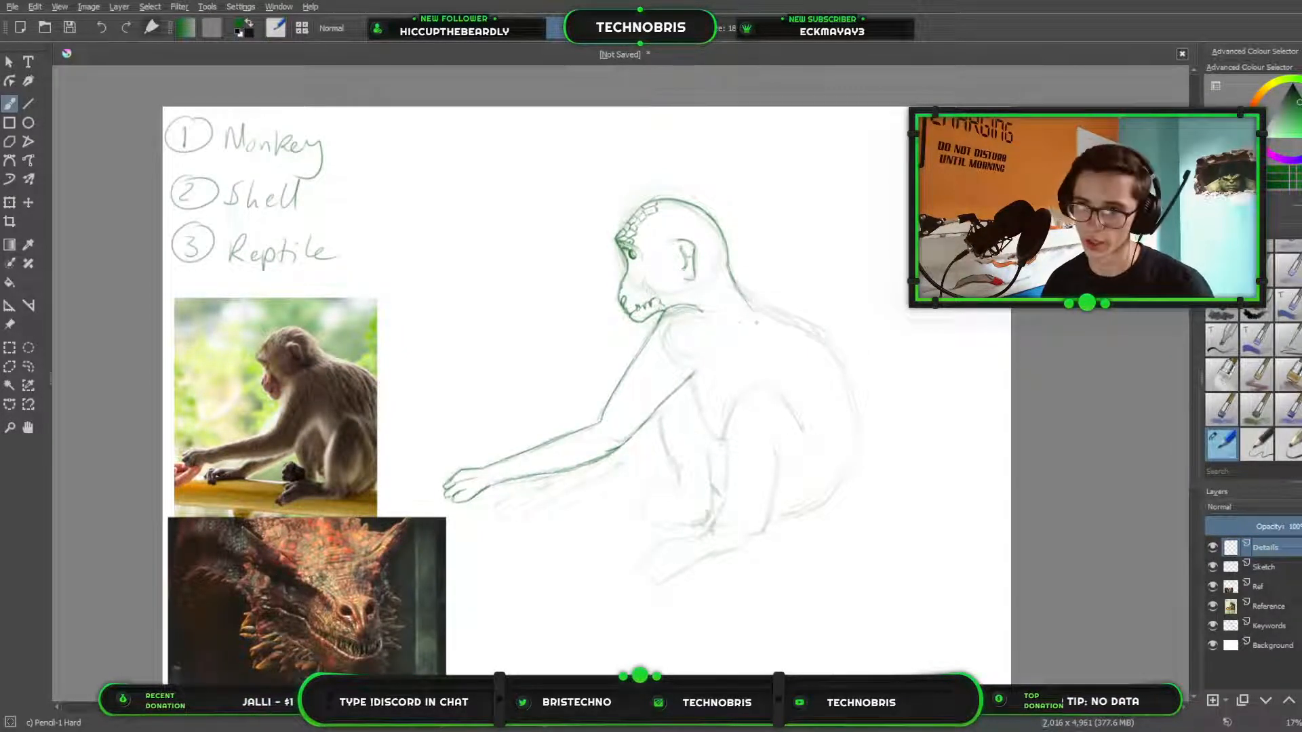
{"action": "left_click_drag", "start_coordinate": [736, 287], "coordinate": [777, 312]}
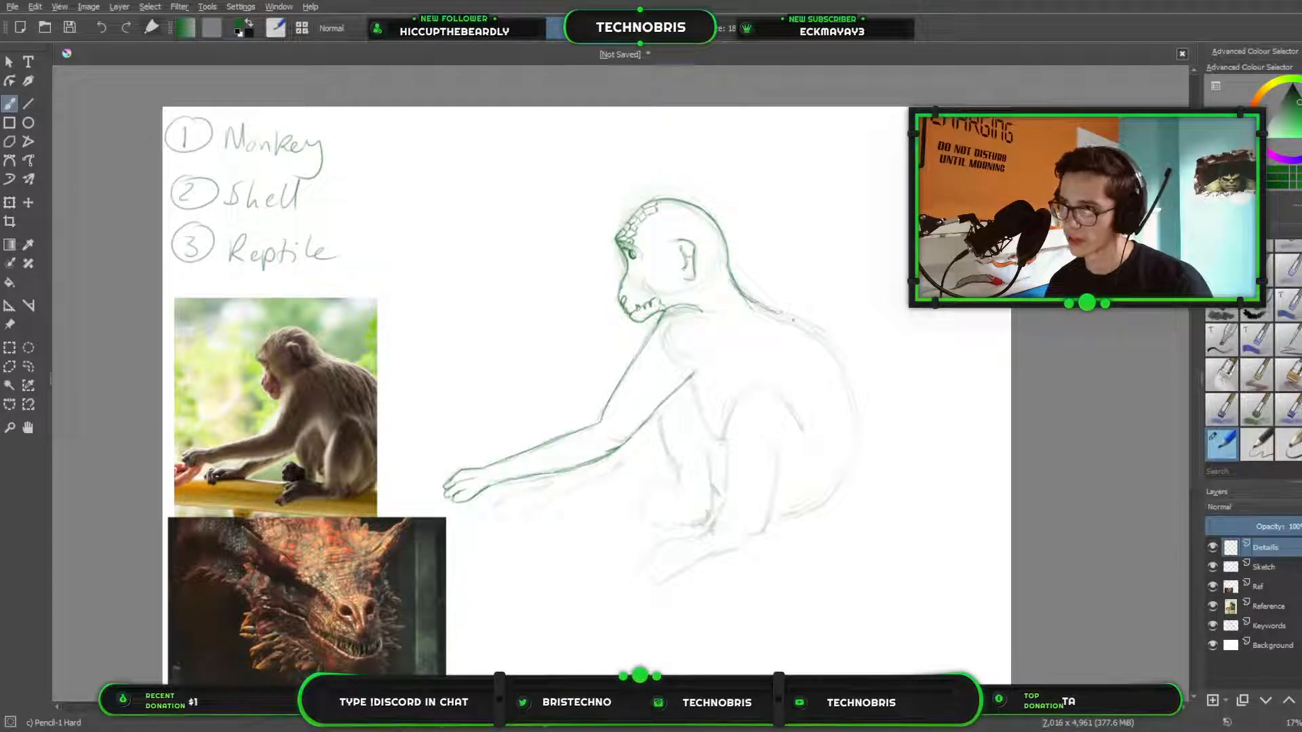
{"action": "left_click_drag", "start_coordinate": [779, 313], "coordinate": [823, 336]}
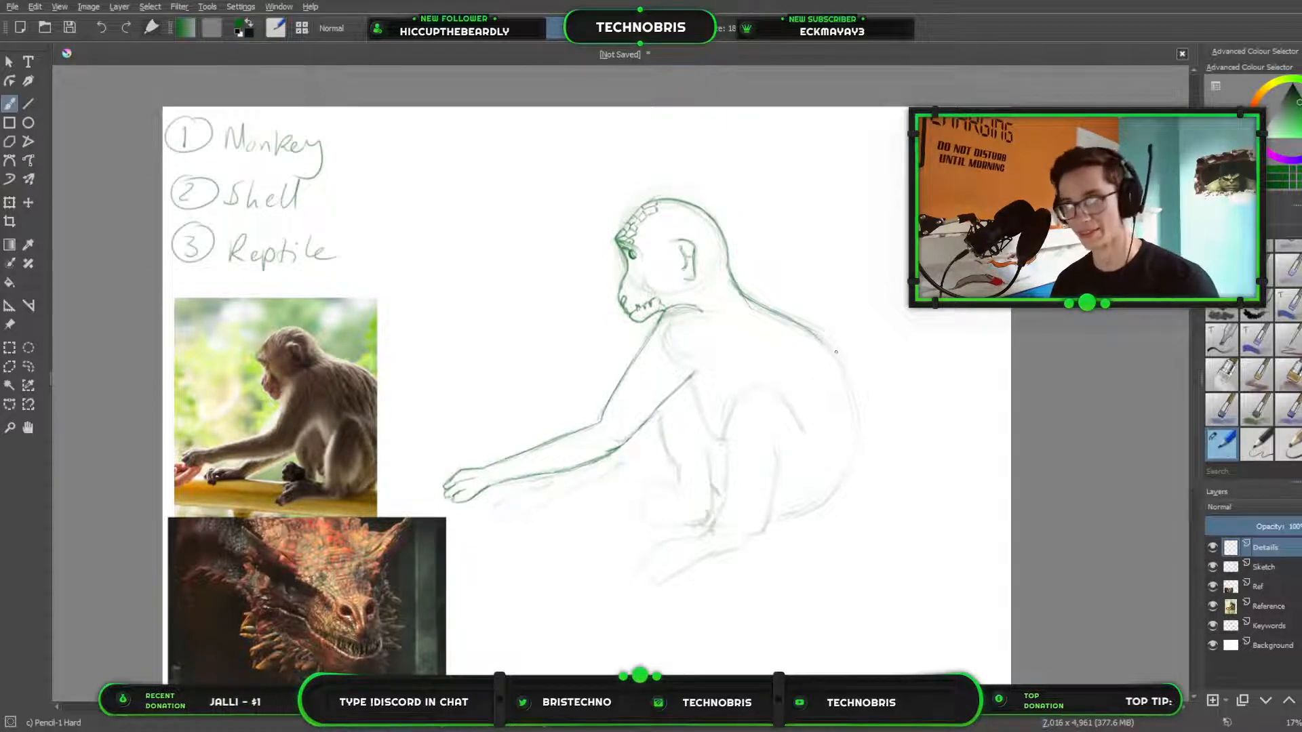
{"action": "left_click_drag", "start_coordinate": [824, 343], "coordinate": [852, 399]}
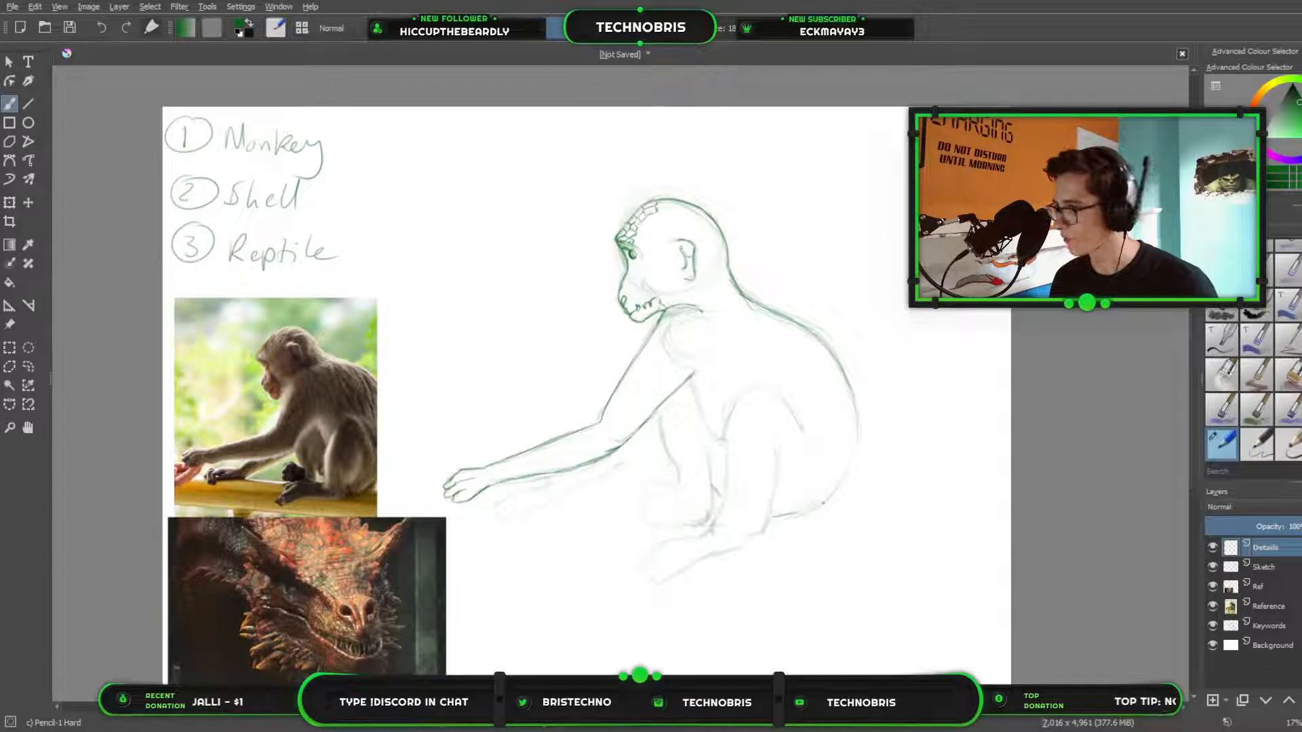
{"action": "left_click_drag", "start_coordinate": [805, 507], "coordinate": [834, 488]}
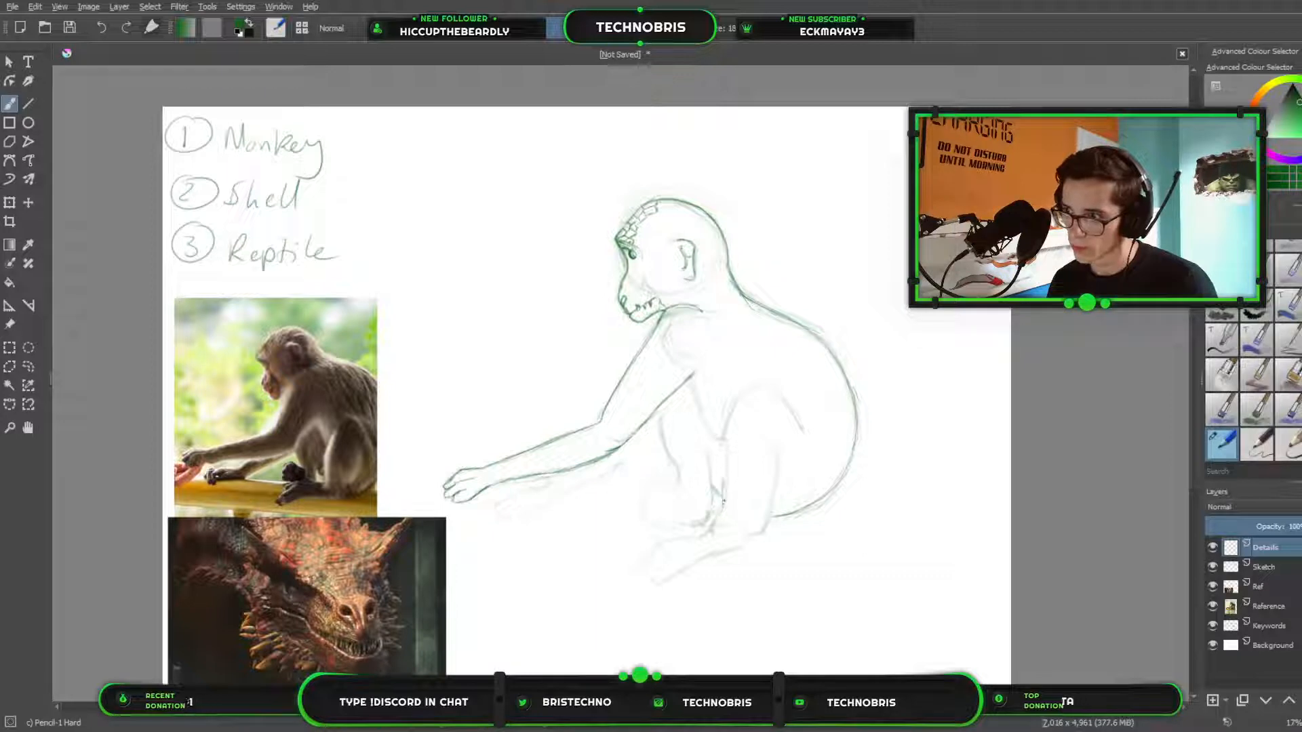
Trace the front edge of the bent hind leg from the lower shin up to the knee.
{"action": "left_click_drag", "start_coordinate": [723, 452], "coordinate": [720, 502]}
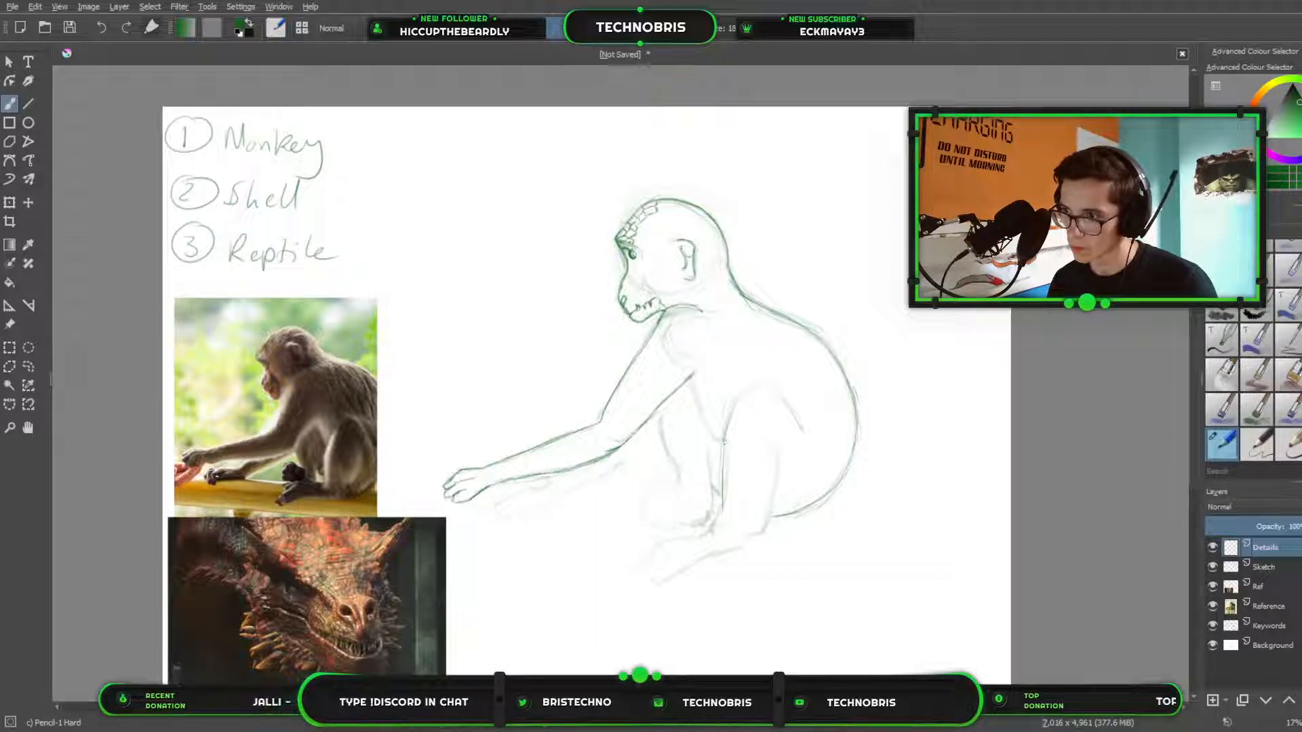
{"action": "left_click_drag", "start_coordinate": [724, 442], "coordinate": [722, 478]}
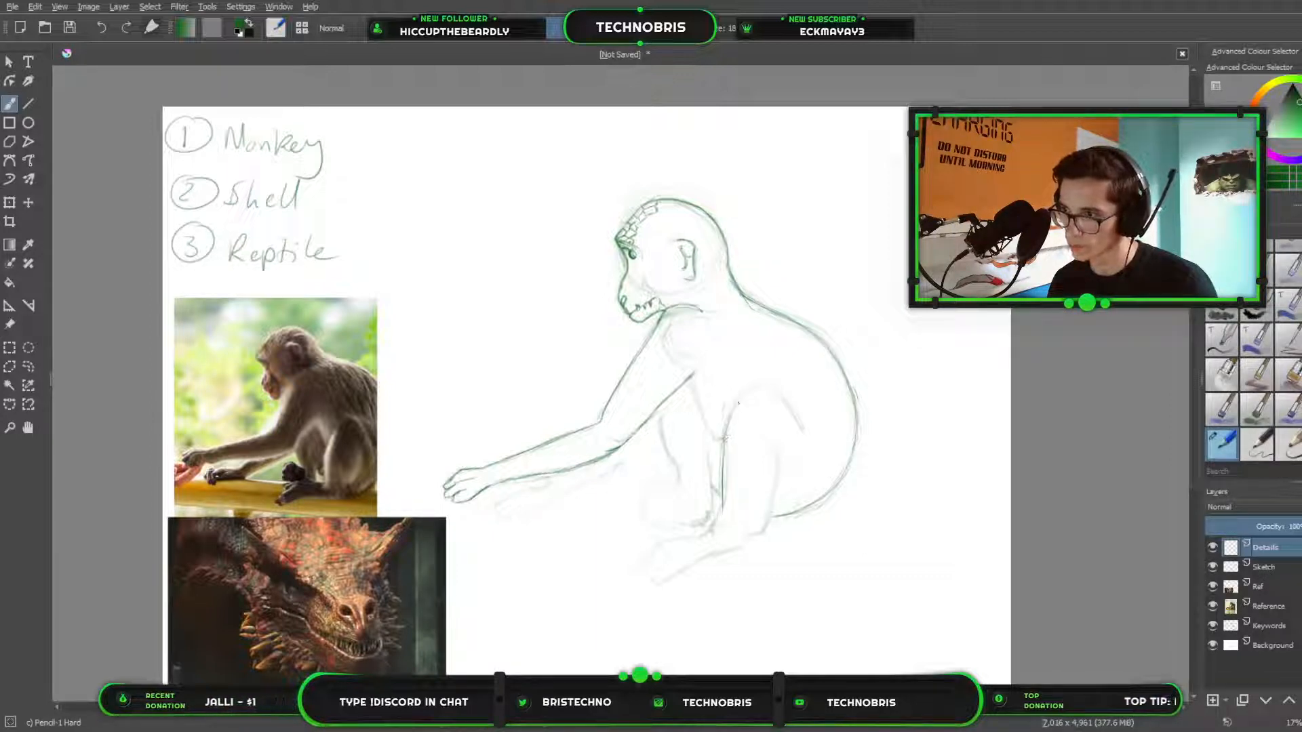
{"action": "mouse_move", "coordinate": [729, 425]}
{"action": "left_mouse_down"}
{"action": "mouse_move", "coordinate": [744, 397]}
{"action": "mouse_move", "coordinate": [767, 394]}
{"action": "left_mouse_up"}
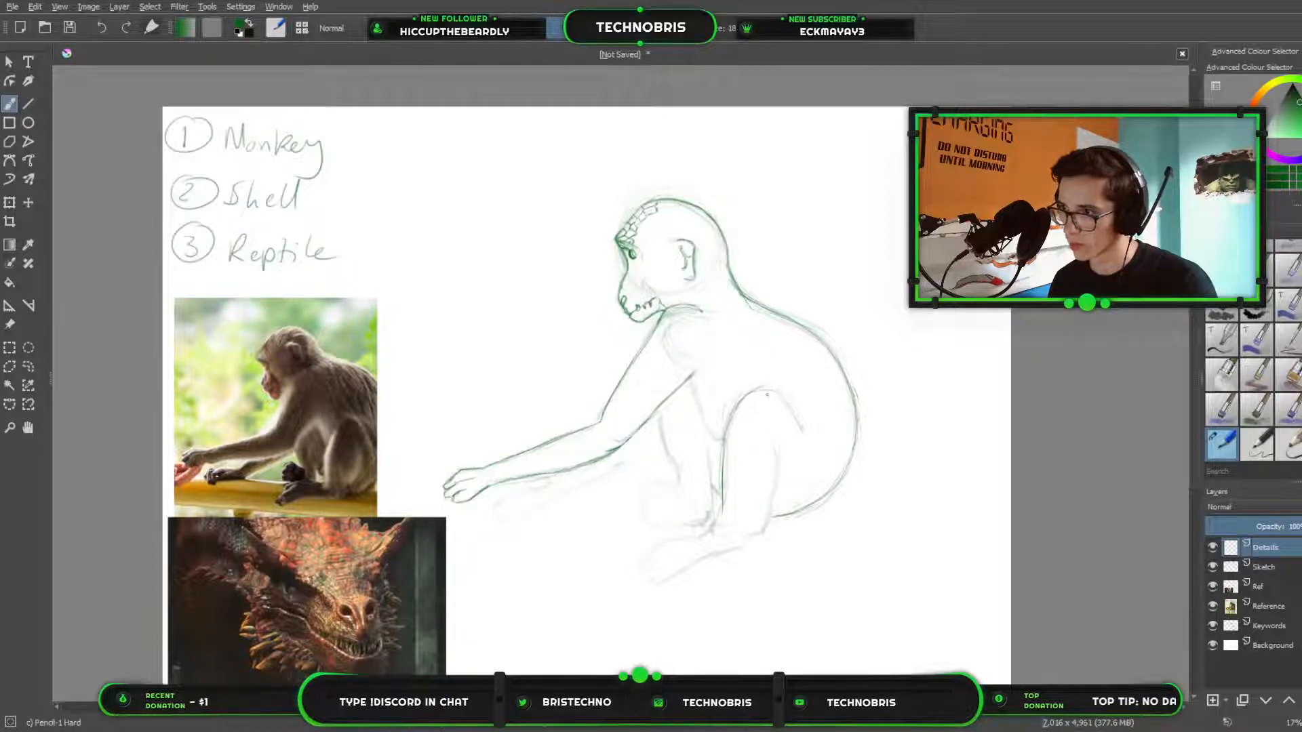
In canvas-only view, trace the curve over the knee and down its far side, and reinforce the leg's front edge.
{"action": "key", "text": "Tab"}
{"action": "scroll", "coordinate": [767, 395], "scroll_direction": "up", "scroll_amount": 4}
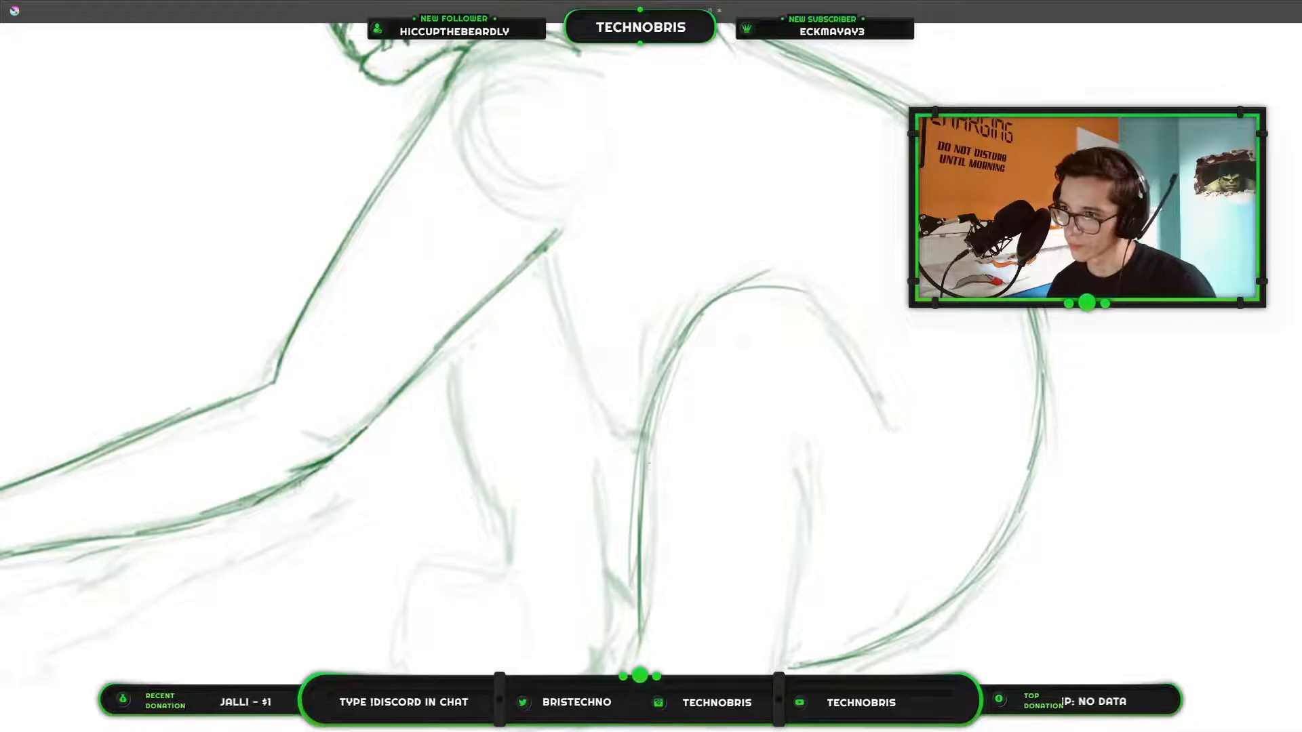
{"action": "left_click_drag", "start_coordinate": [656, 399], "coordinate": [692, 337]}
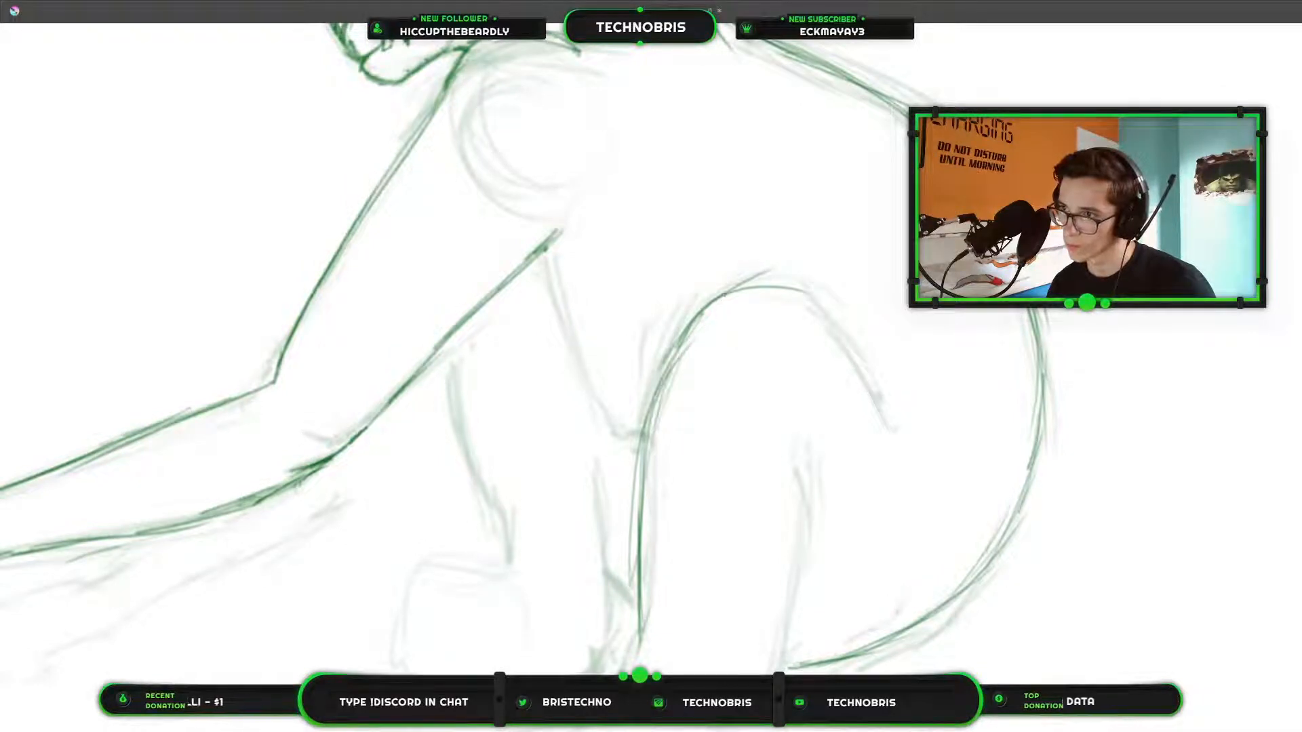
{"action": "left_click_drag", "start_coordinate": [792, 292], "coordinate": [872, 386]}
{"action": "left_click_drag", "start_coordinate": [849, 343], "coordinate": [889, 432]}
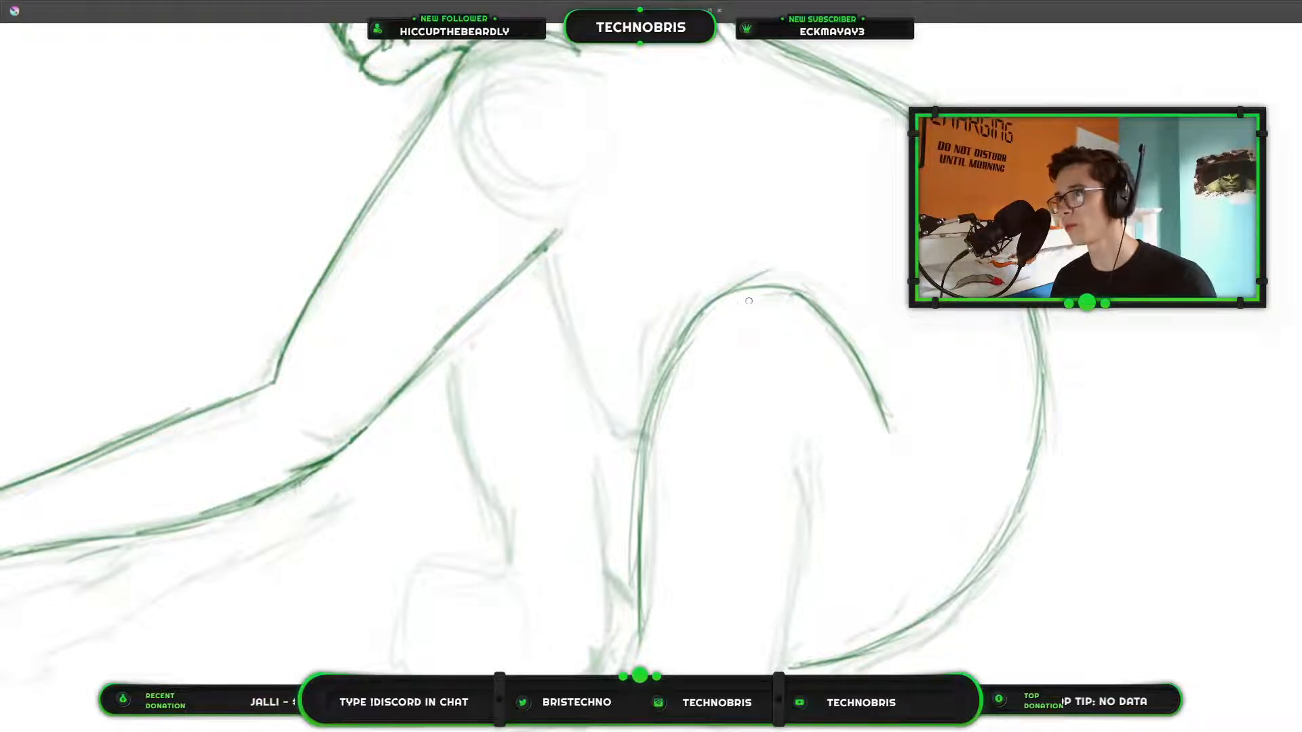
{"action": "mouse_move", "coordinate": [669, 370]}
{"action": "left_mouse_down"}
{"action": "mouse_move", "coordinate": [688, 330]}
{"action": "mouse_move", "coordinate": [644, 469]}
{"action": "left_mouse_up"}
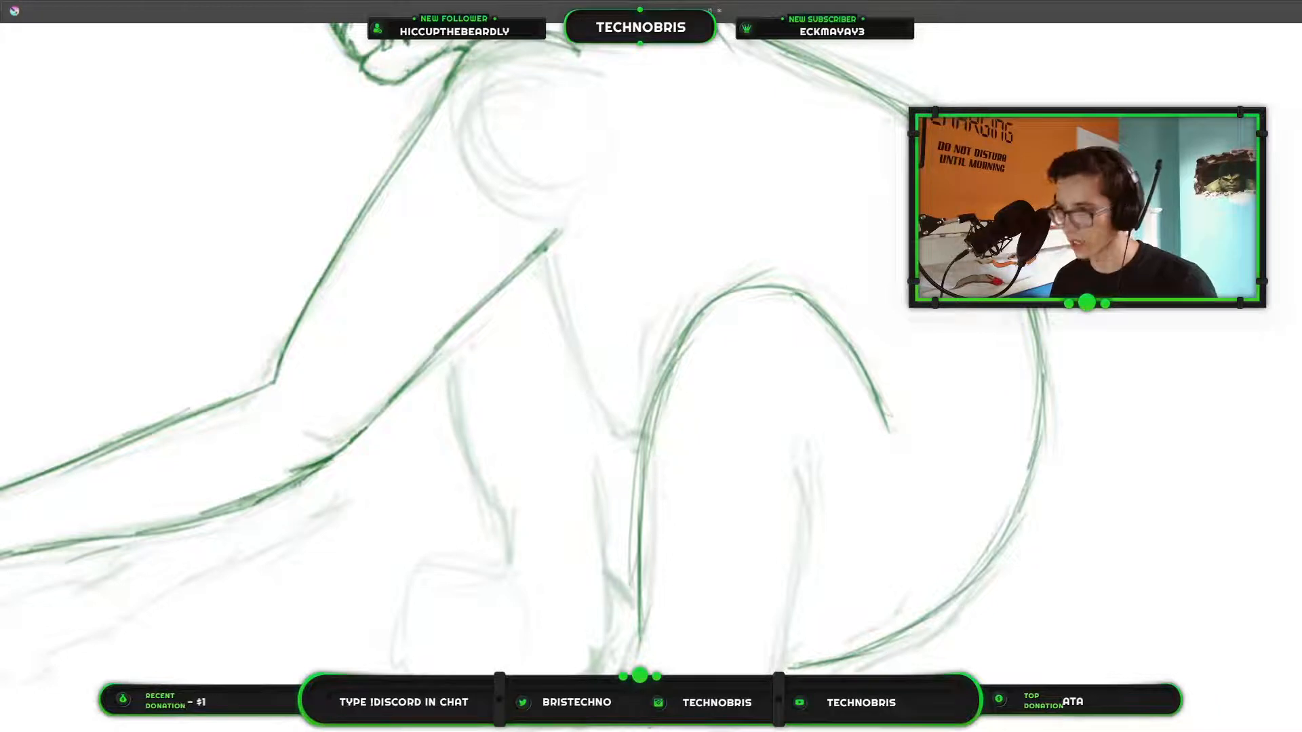
Trace the back of the lower leg, the front of the ankle and the heel of the hind leg.
{"action": "left_click_drag", "start_coordinate": [904, 484], "coordinate": [1146, 338]}
{"action": "scroll", "coordinate": [1022, 393], "scroll_direction": "down", "scroll_amount": 2}
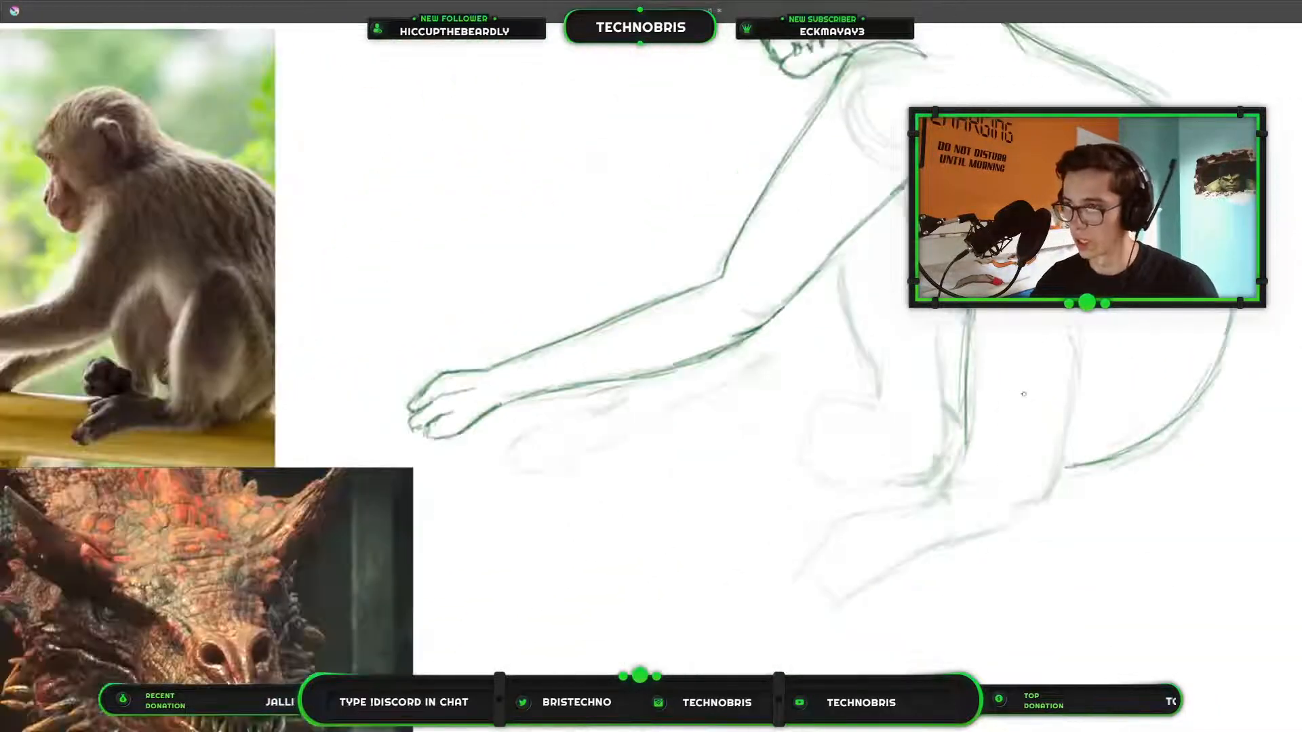
{"action": "mouse_move", "coordinate": [910, 485]}
{"action": "left_mouse_down"}
{"action": "mouse_move", "coordinate": [872, 465]}
{"action": "mouse_move", "coordinate": [924, 552]}
{"action": "mouse_move", "coordinate": [943, 527]}
{"action": "mouse_move", "coordinate": [877, 519]}
{"action": "left_mouse_up"}
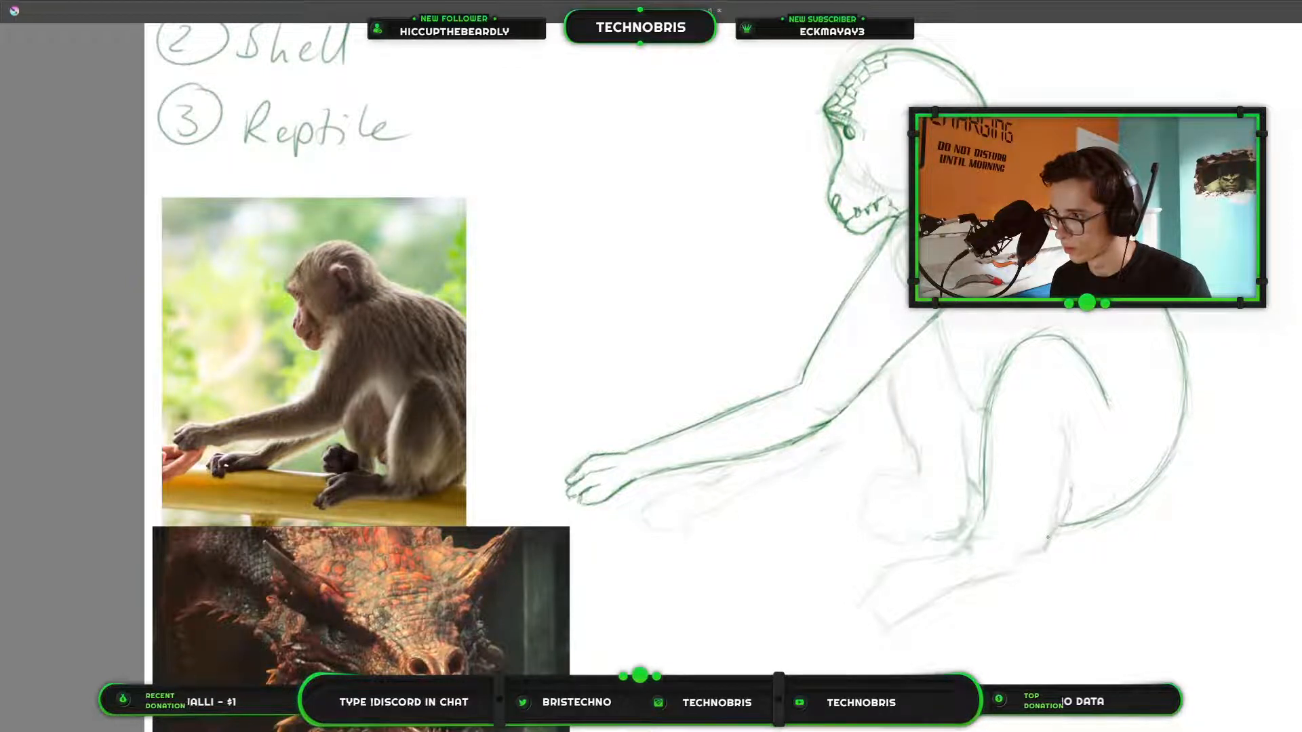
{"action": "left_click_drag", "start_coordinate": [1071, 475], "coordinate": [1046, 544]}
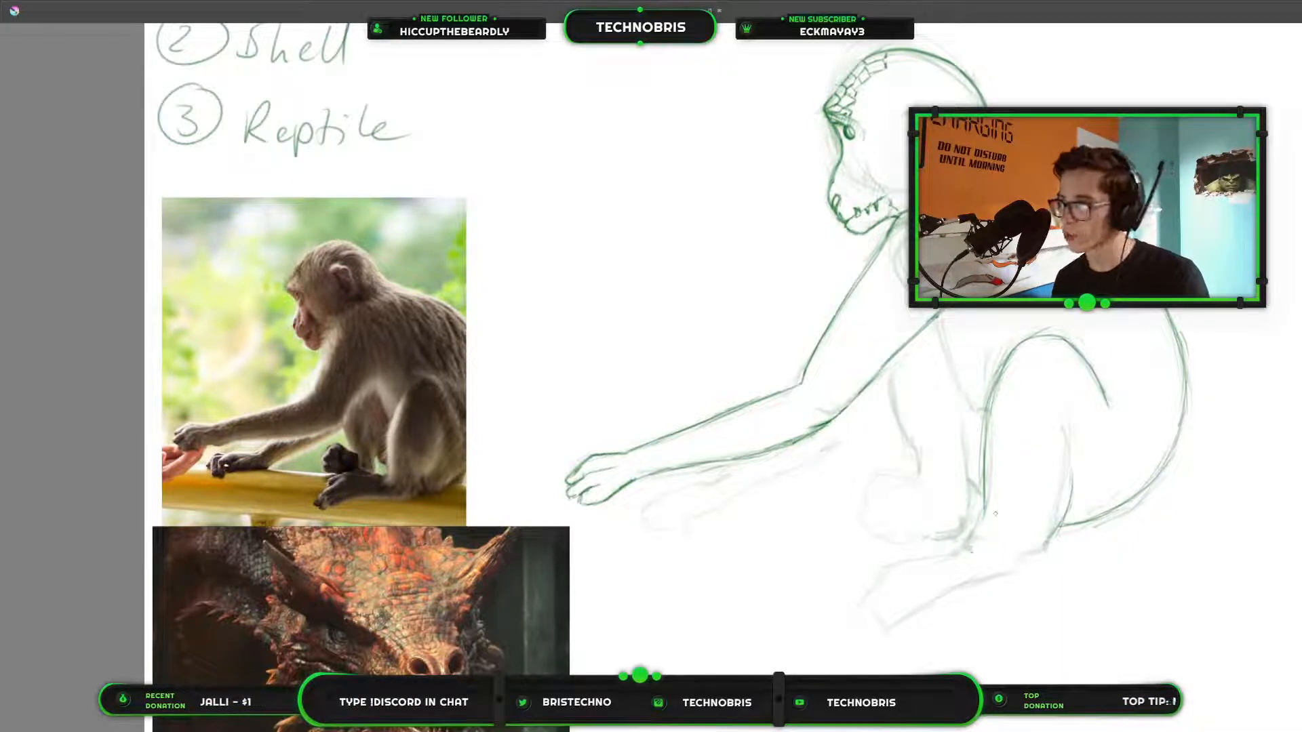
{"action": "left_click_drag", "start_coordinate": [984, 507], "coordinate": [971, 543]}
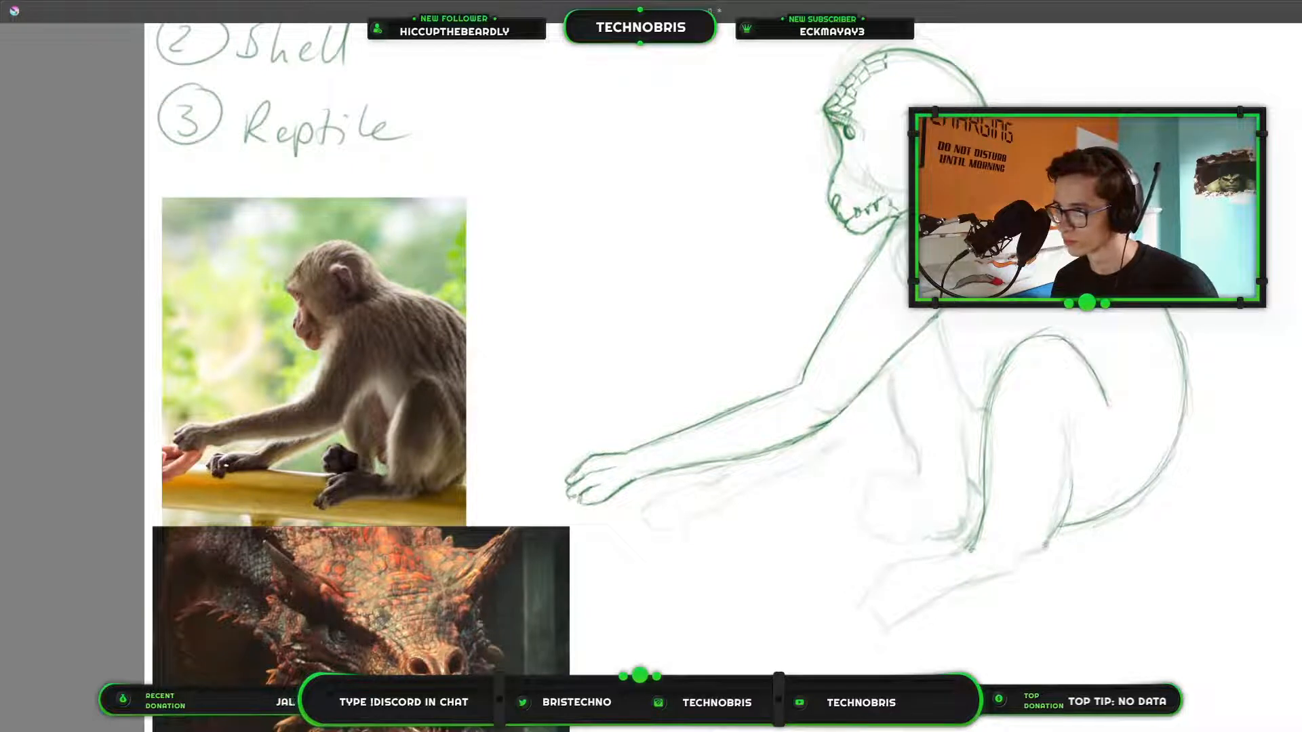
{"action": "mouse_move", "coordinate": [1043, 549]}
{"action": "left_mouse_down"}
{"action": "mouse_move", "coordinate": [1031, 579]}
{"action": "mouse_move", "coordinate": [988, 582]}
{"action": "left_mouse_up"}
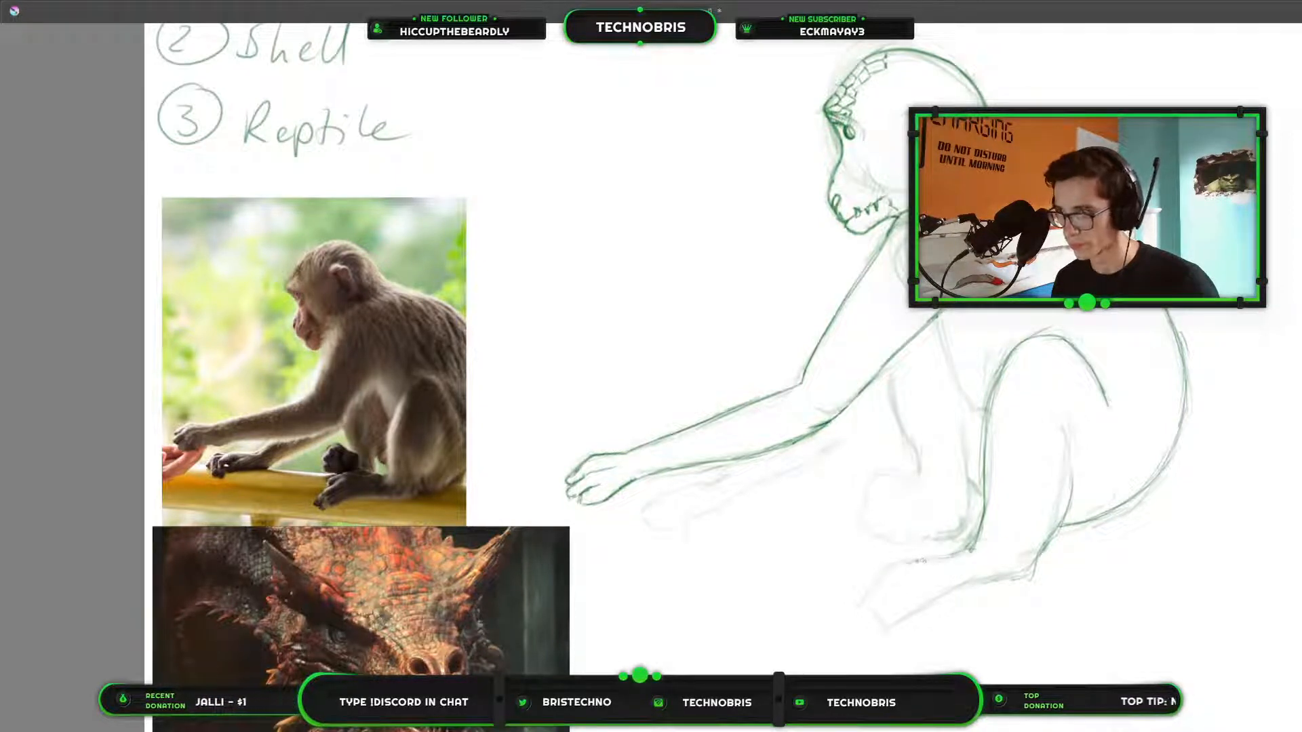
Outline the hind foot's top, toes and sole, and add pointed claws to the toes.
{"action": "left_click_drag", "start_coordinate": [920, 562], "coordinate": [883, 579]}
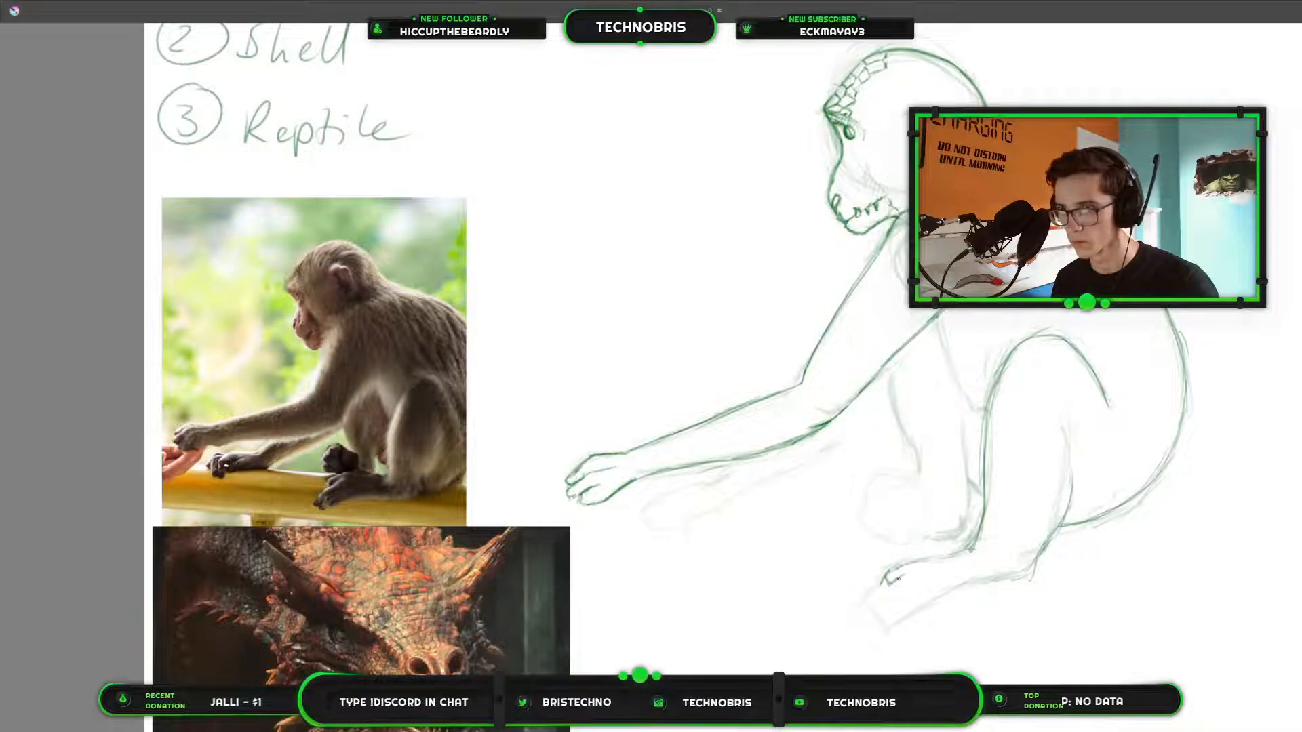
{"action": "mouse_move", "coordinate": [883, 597]}
{"action": "left_mouse_down"}
{"action": "mouse_move", "coordinate": [881, 610]}
{"action": "mouse_move", "coordinate": [904, 594]}
{"action": "left_mouse_up"}
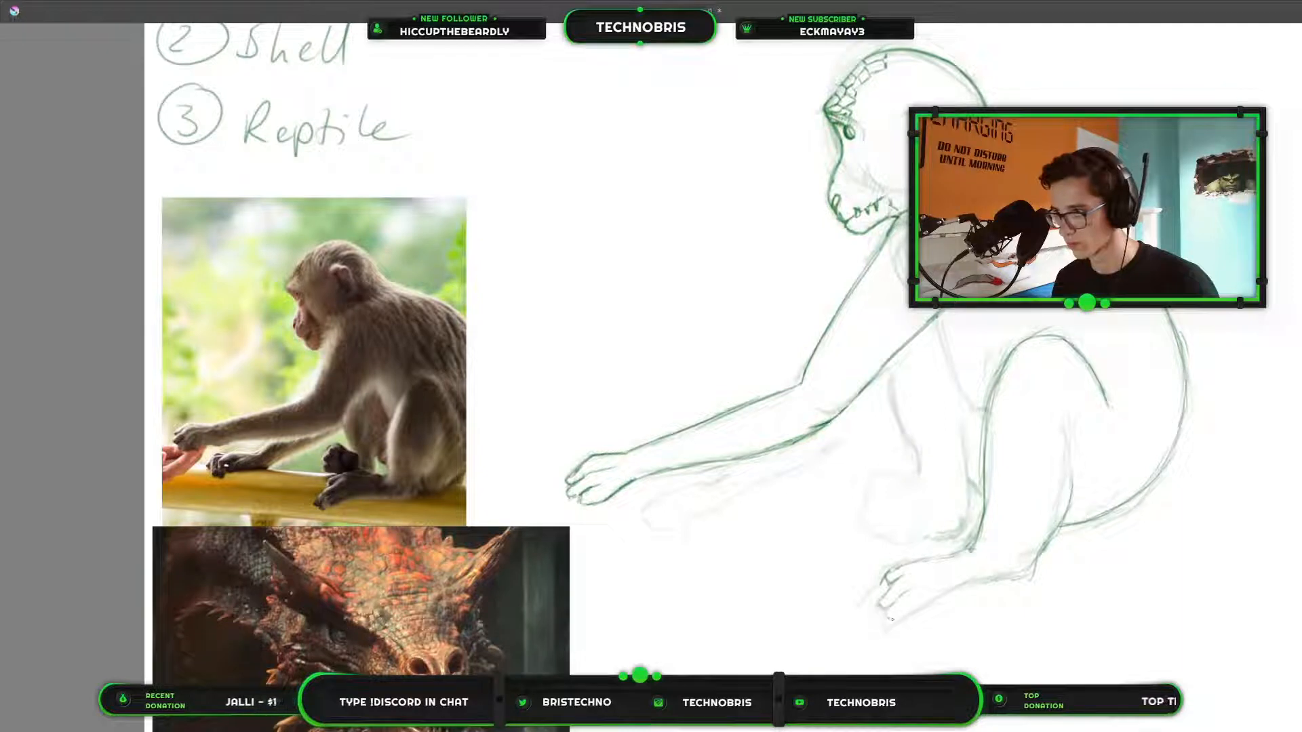
{"action": "left_click_drag", "start_coordinate": [895, 617], "coordinate": [1027, 570]}
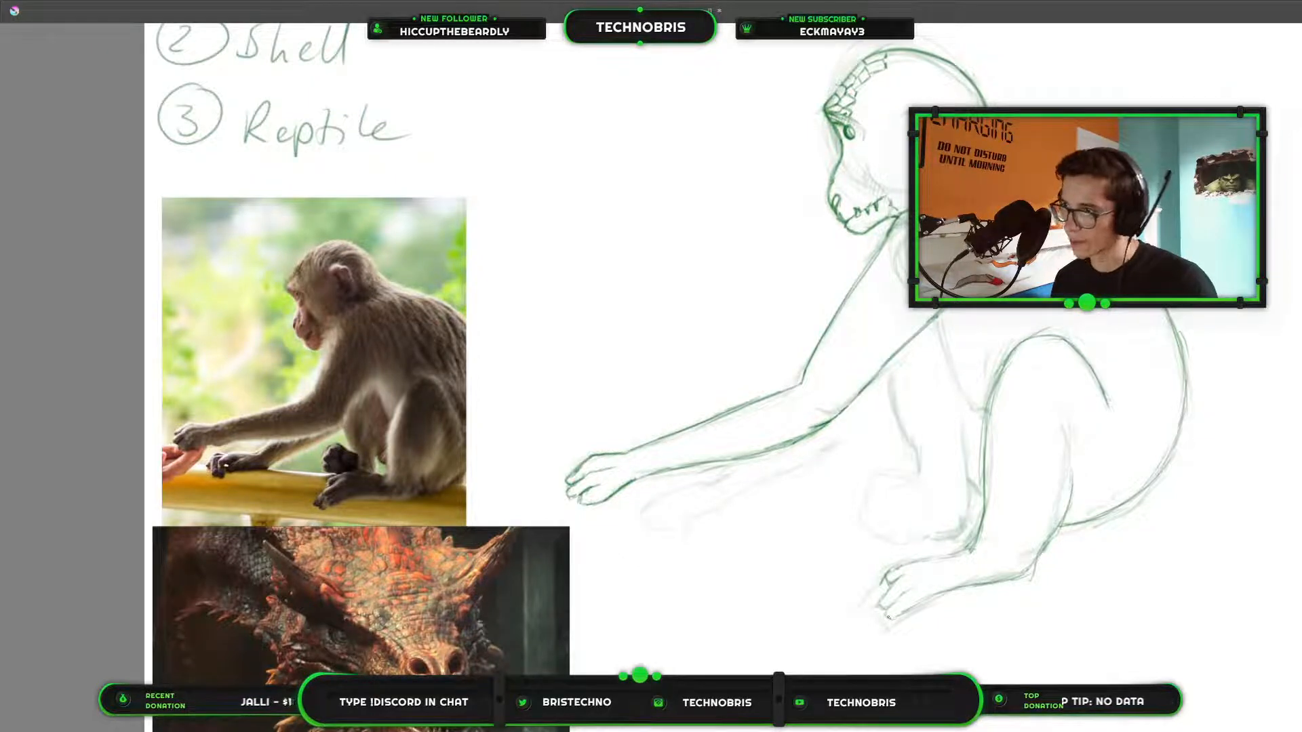
{"action": "left_click_drag", "start_coordinate": [887, 615], "coordinate": [872, 638]}
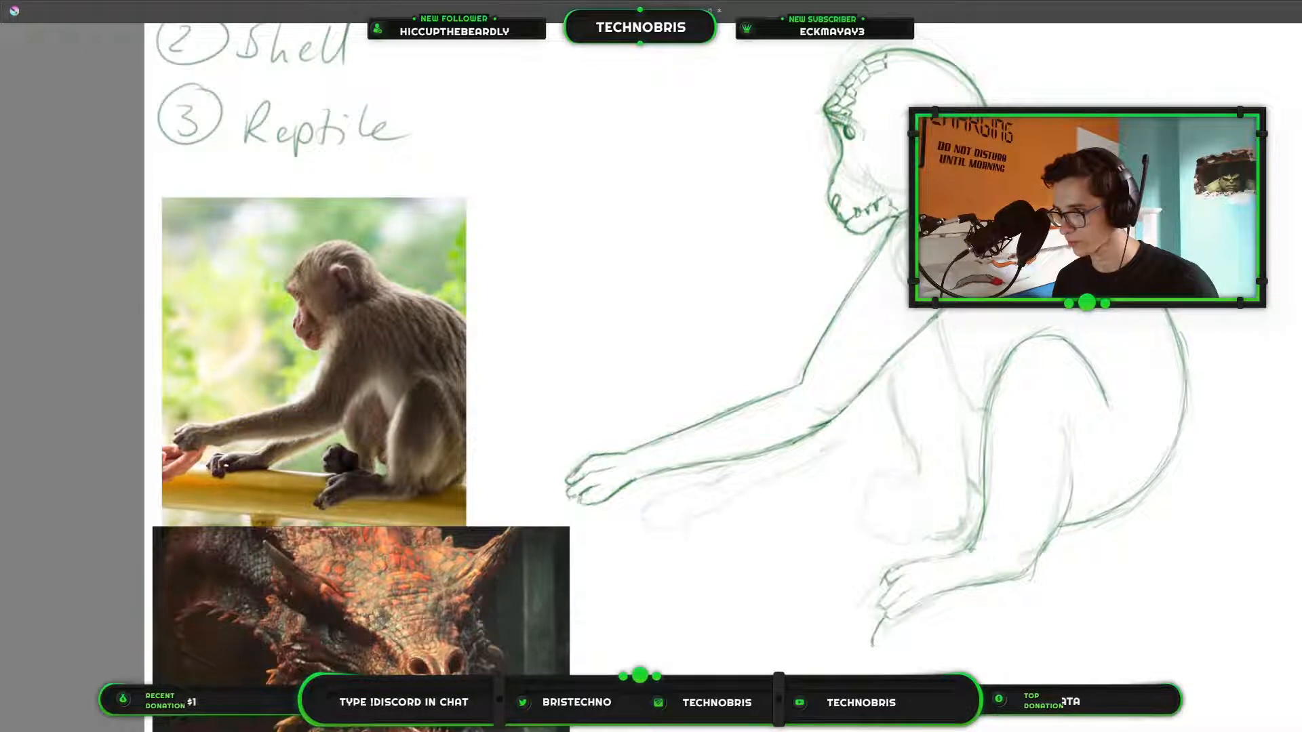
{"action": "left_click_drag", "start_coordinate": [872, 645], "coordinate": [884, 632]}
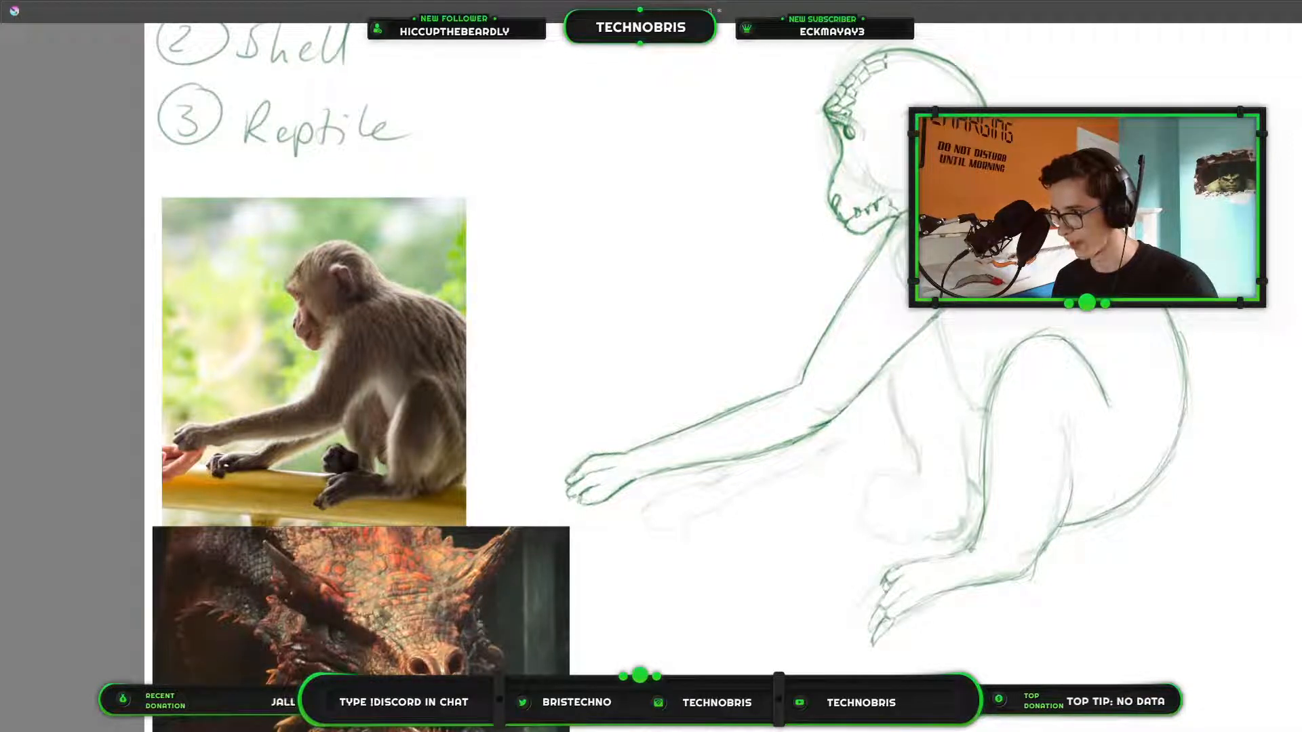
{"action": "left_click_drag", "start_coordinate": [883, 578], "coordinate": [884, 594]}
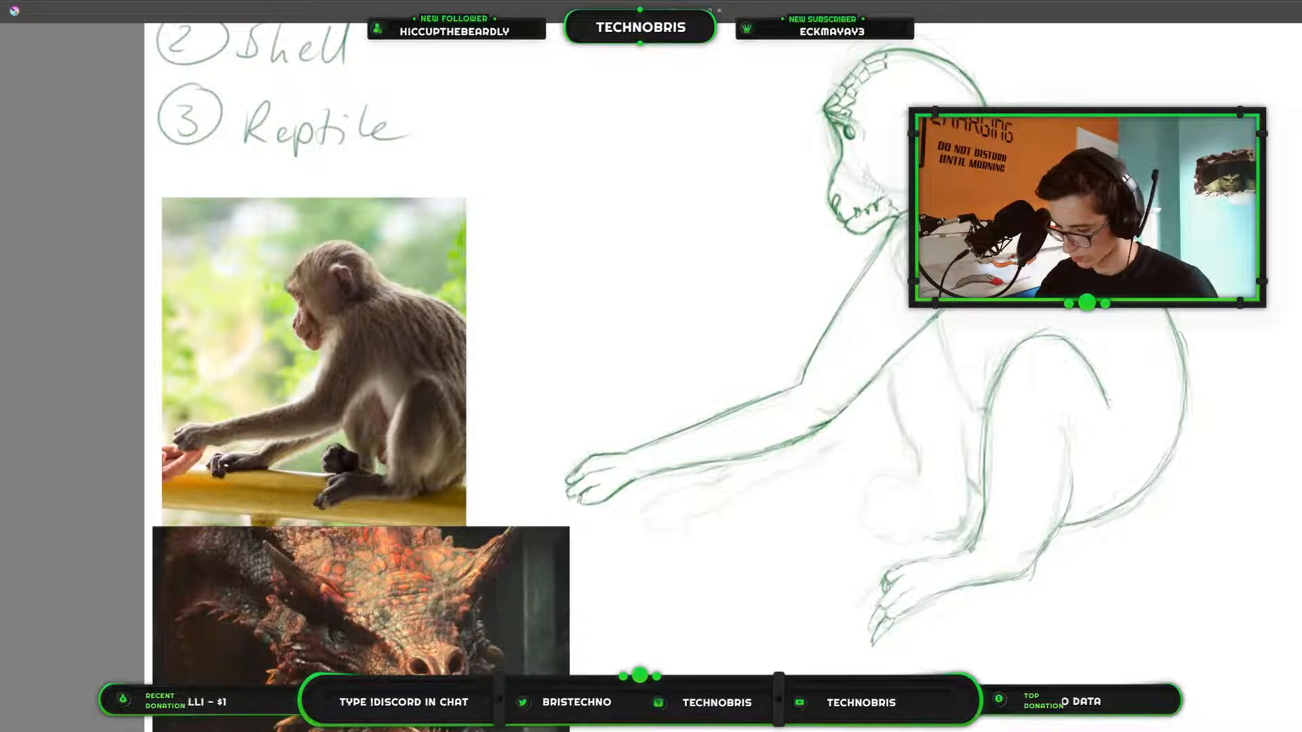
{"action": "scroll", "coordinate": [951, 353], "scroll_direction": "up", "scroll_amount": 3}
{"action": "left_click_drag", "start_coordinate": [835, 461], "coordinate": [937, 357]}
{"action": "scroll", "coordinate": [938, 357], "scroll_direction": "down", "scroll_amount": 2}
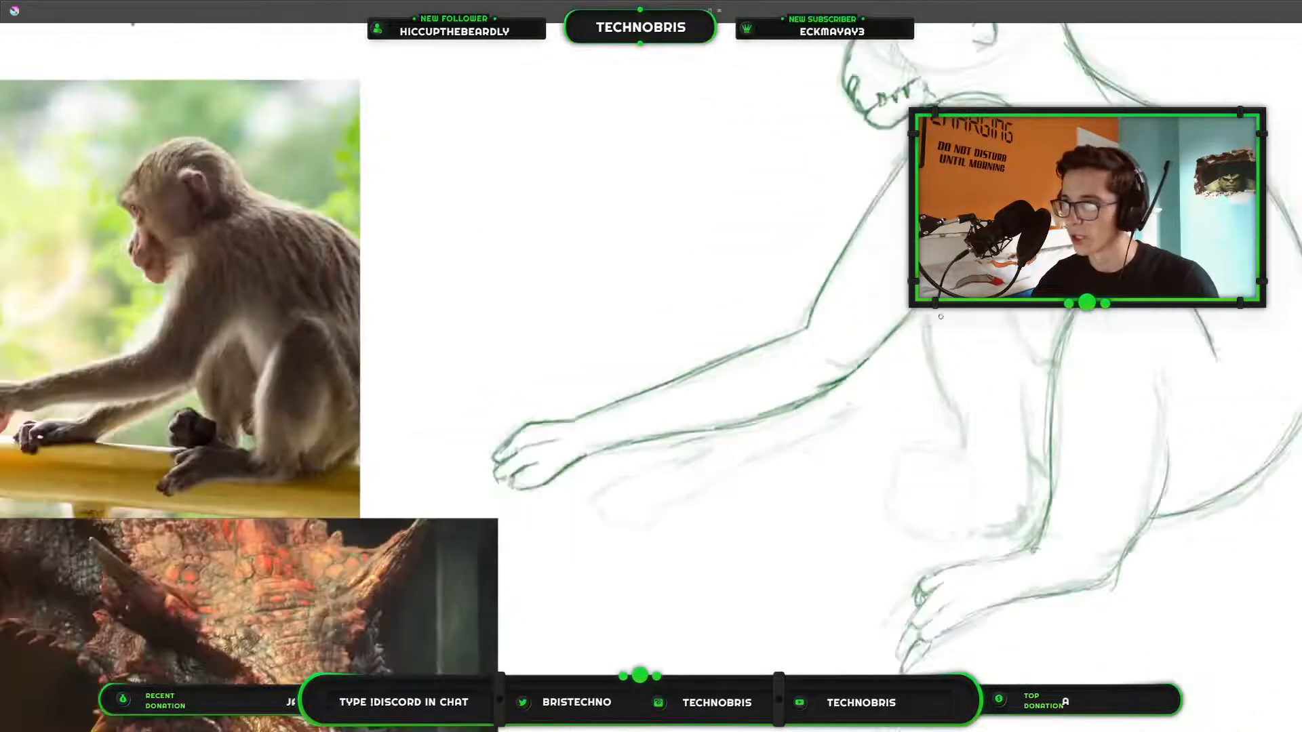
{"action": "scroll", "coordinate": [937, 357], "scroll_direction": "down", "scroll_amount": 3}
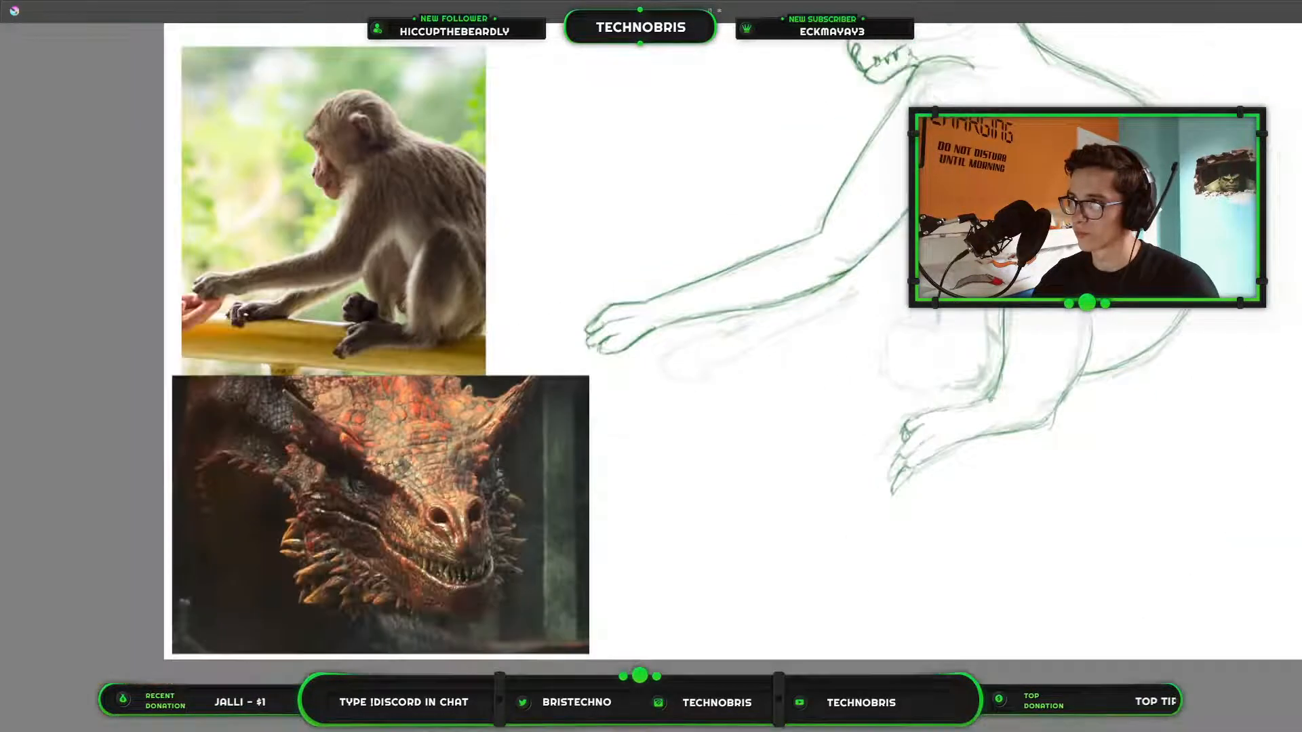
Trace the belly line from the armpit down to the near knee, and the front edge of the far hind leg.
{"action": "mouse_move", "coordinate": [971, 214]}
{"action": "left_mouse_down"}
{"action": "mouse_move", "coordinate": [863, 393]}
{"action": "mouse_move", "coordinate": [933, 327]}
{"action": "left_mouse_up"}
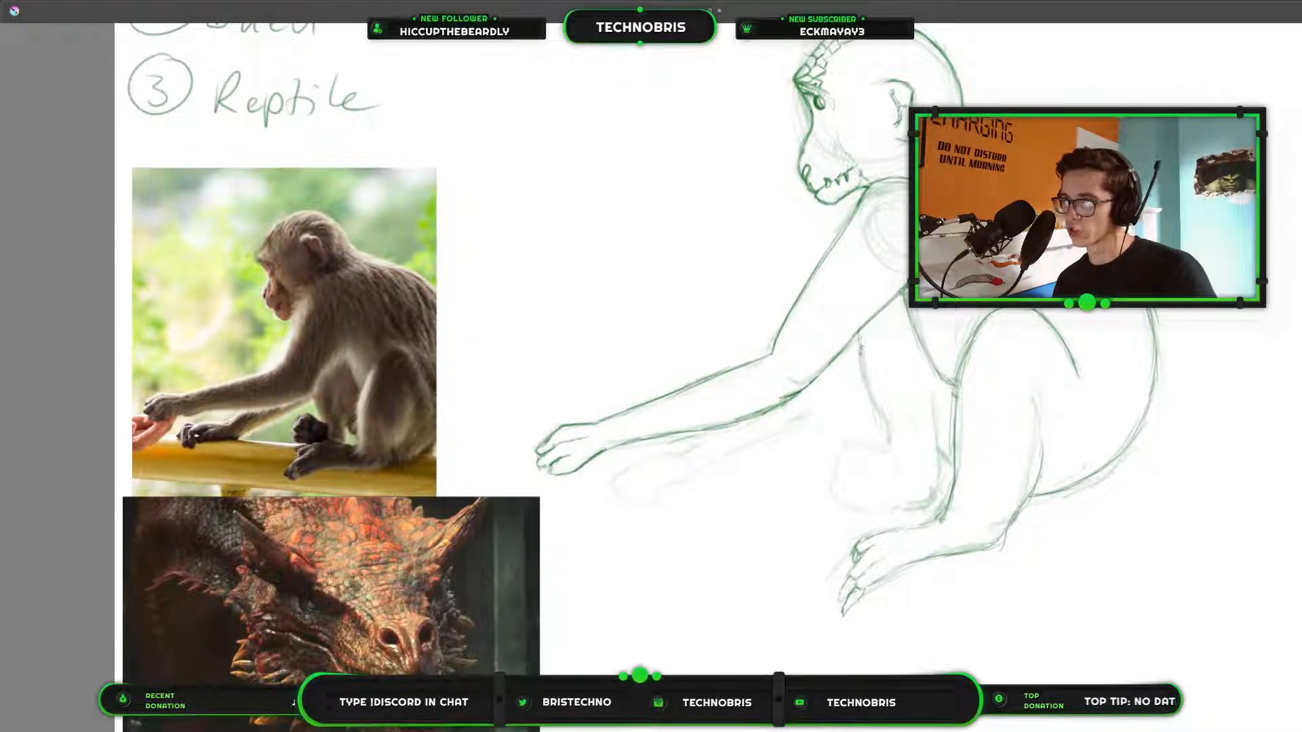
{"action": "left_click_drag", "start_coordinate": [859, 334], "coordinate": [887, 444]}
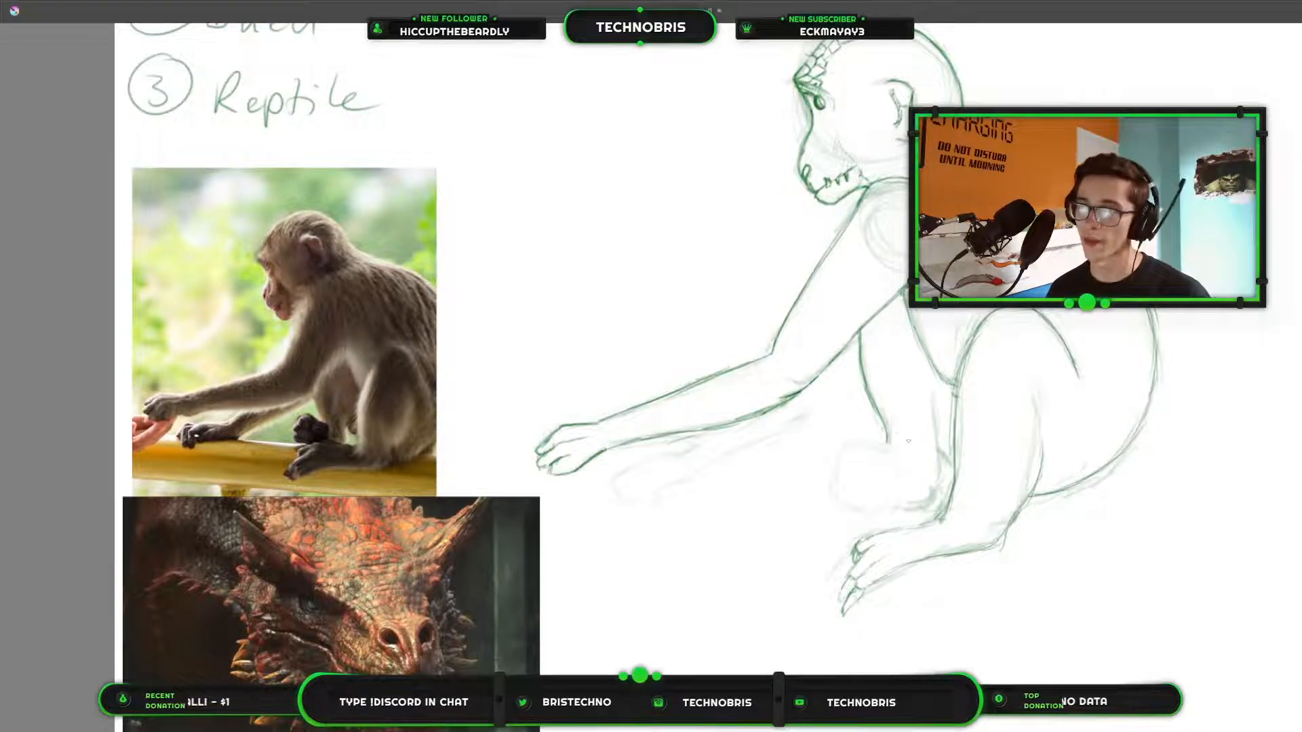
Try to outline the rounded big toe of the far foot directly on the monkey photo.
{"action": "scroll", "coordinate": [347, 349], "scroll_direction": "up", "scroll_amount": 5}
{"action": "left_click_drag", "start_coordinate": [403, 485], "coordinate": [668, 289]}
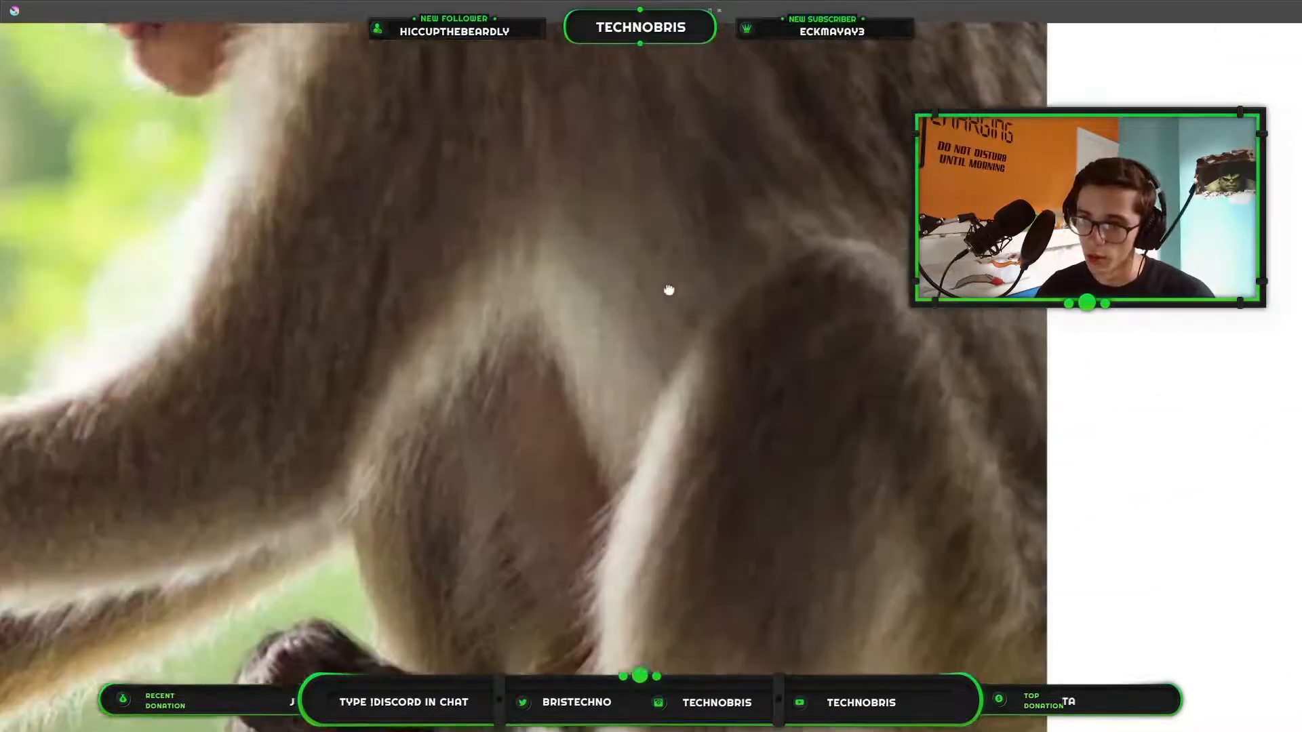
{"action": "scroll", "coordinate": [631, 328], "scroll_direction": "down", "scroll_amount": 4}
{"action": "scroll", "coordinate": [439, 430], "scroll_direction": "up", "scroll_amount": 4}
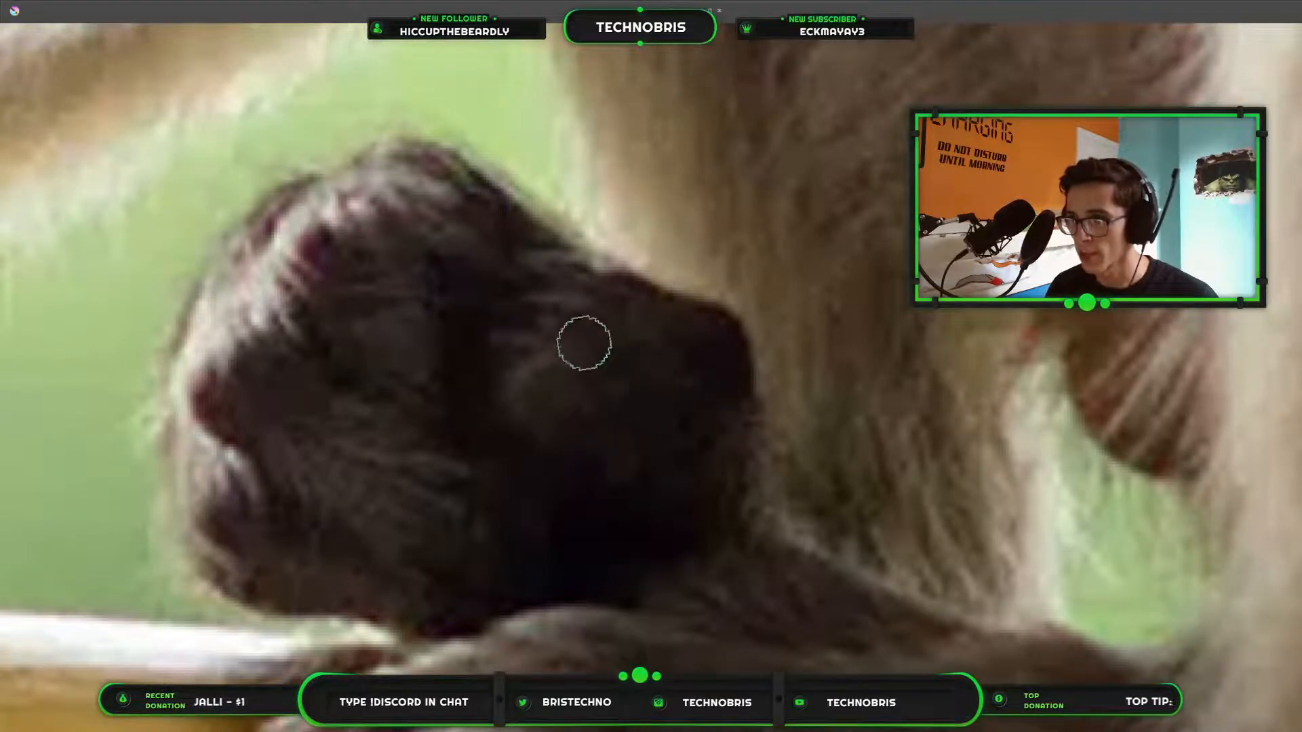
{"action": "mouse_move", "coordinate": [530, 356]}
{"action": "left_mouse_down"}
{"action": "mouse_move", "coordinate": [692, 323]}
{"action": "mouse_move", "coordinate": [731, 330]}
{"action": "mouse_move", "coordinate": [715, 380]}
{"action": "mouse_move", "coordinate": [596, 451]}
{"action": "left_mouse_up"}
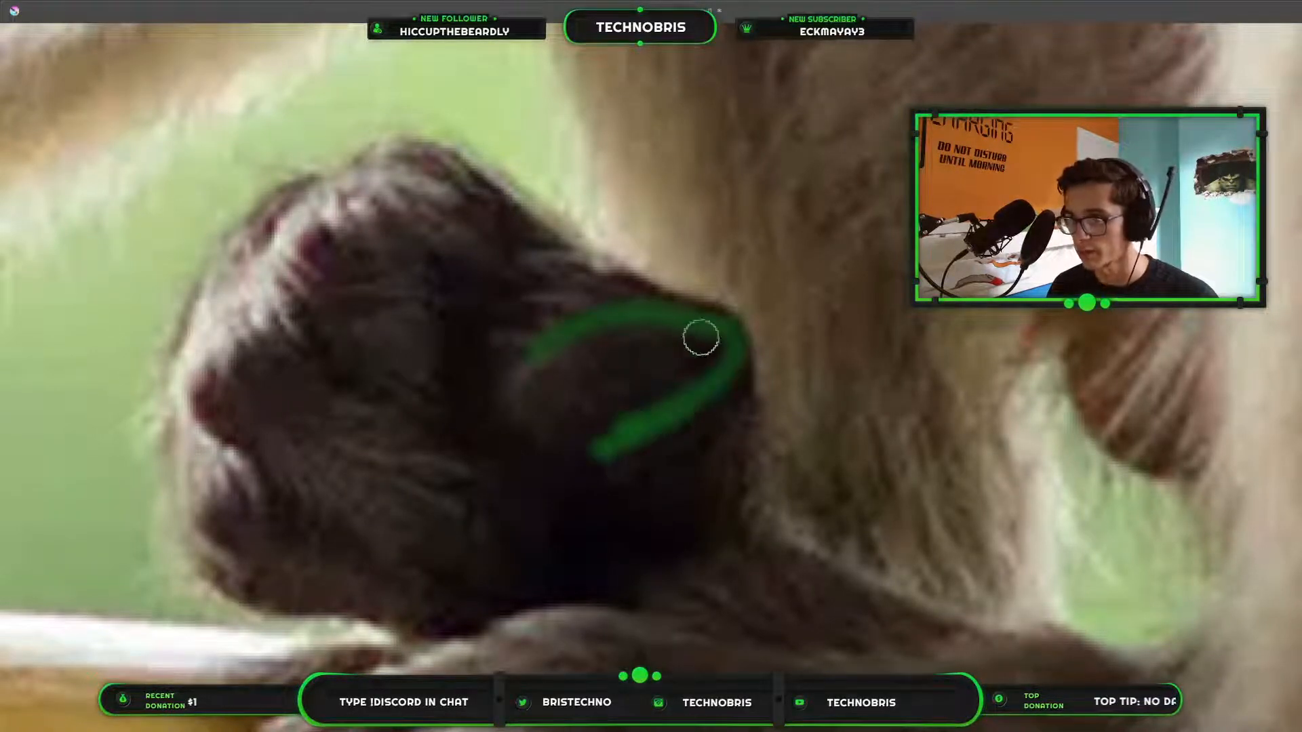
{"action": "key", "text": "ctrl+z"}
{"action": "key", "text": "ctrl+z"}
{"action": "key", "text": "ctrl+z"}
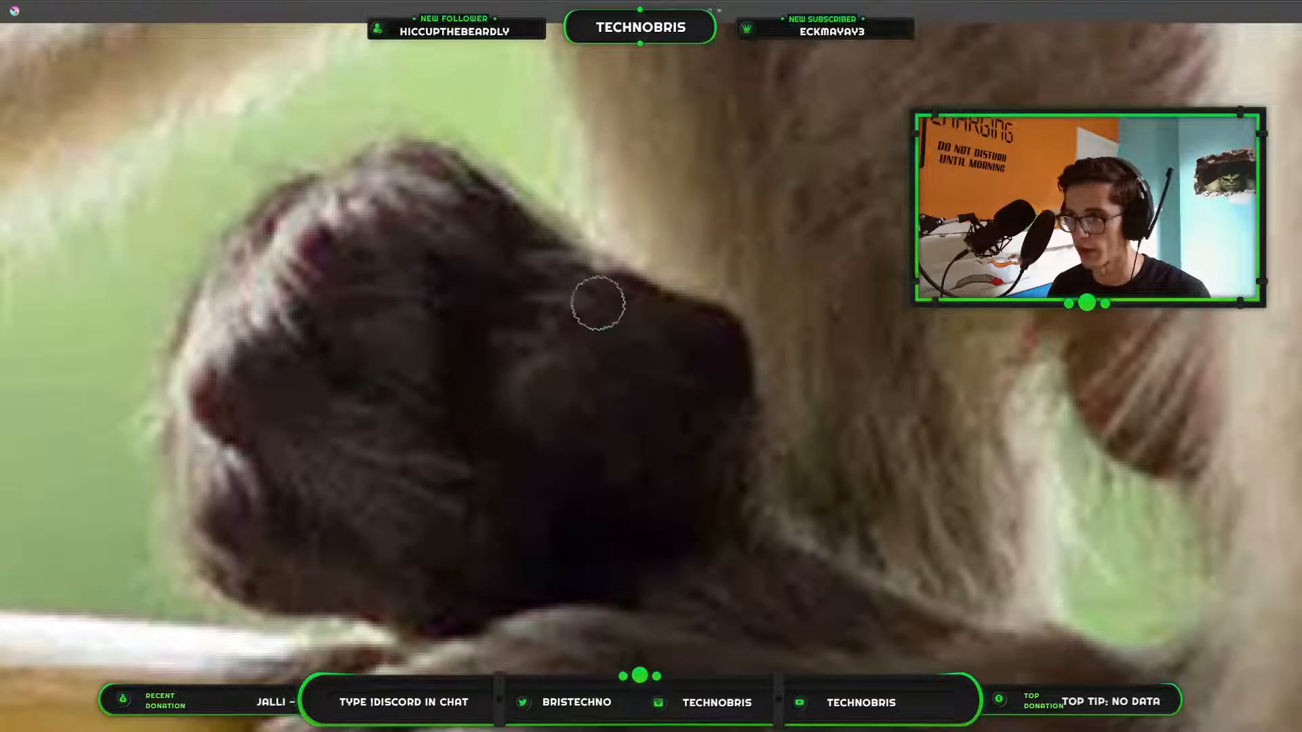
Outline the big toe and the curled toes of the far foot over the monkey photo as a shape study.
{"action": "mouse_move", "coordinate": [509, 343]}
{"action": "left_mouse_down"}
{"action": "mouse_move", "coordinate": [723, 311]}
{"action": "mouse_move", "coordinate": [703, 471]}
{"action": "mouse_move", "coordinate": [654, 498]}
{"action": "left_mouse_up"}
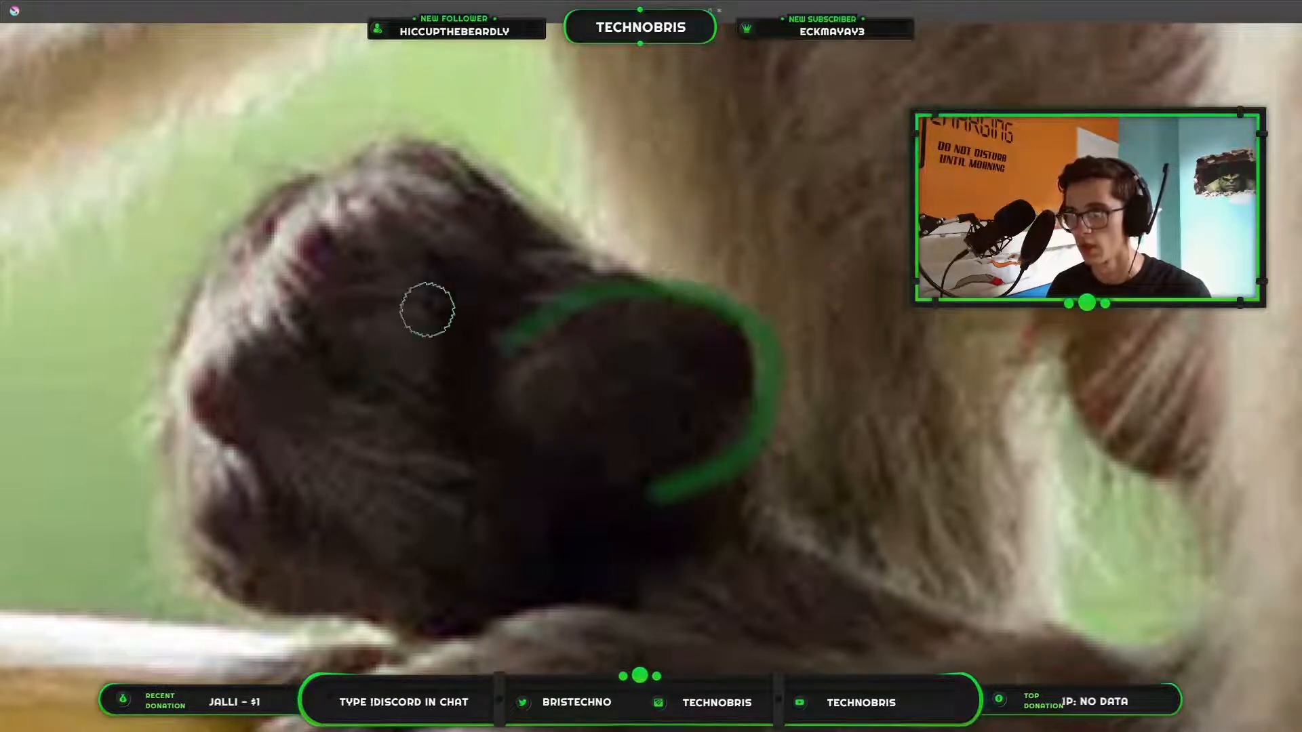
{"action": "mouse_move", "coordinate": [580, 264]}
{"action": "left_mouse_down"}
{"action": "mouse_move", "coordinate": [444, 178]}
{"action": "mouse_move", "coordinate": [292, 189]}
{"action": "mouse_move", "coordinate": [293, 288]}
{"action": "mouse_move", "coordinate": [348, 369]}
{"action": "mouse_move", "coordinate": [447, 431]}
{"action": "mouse_move", "coordinate": [420, 299]}
{"action": "mouse_move", "coordinate": [468, 271]}
{"action": "mouse_move", "coordinate": [559, 305]}
{"action": "left_mouse_up"}
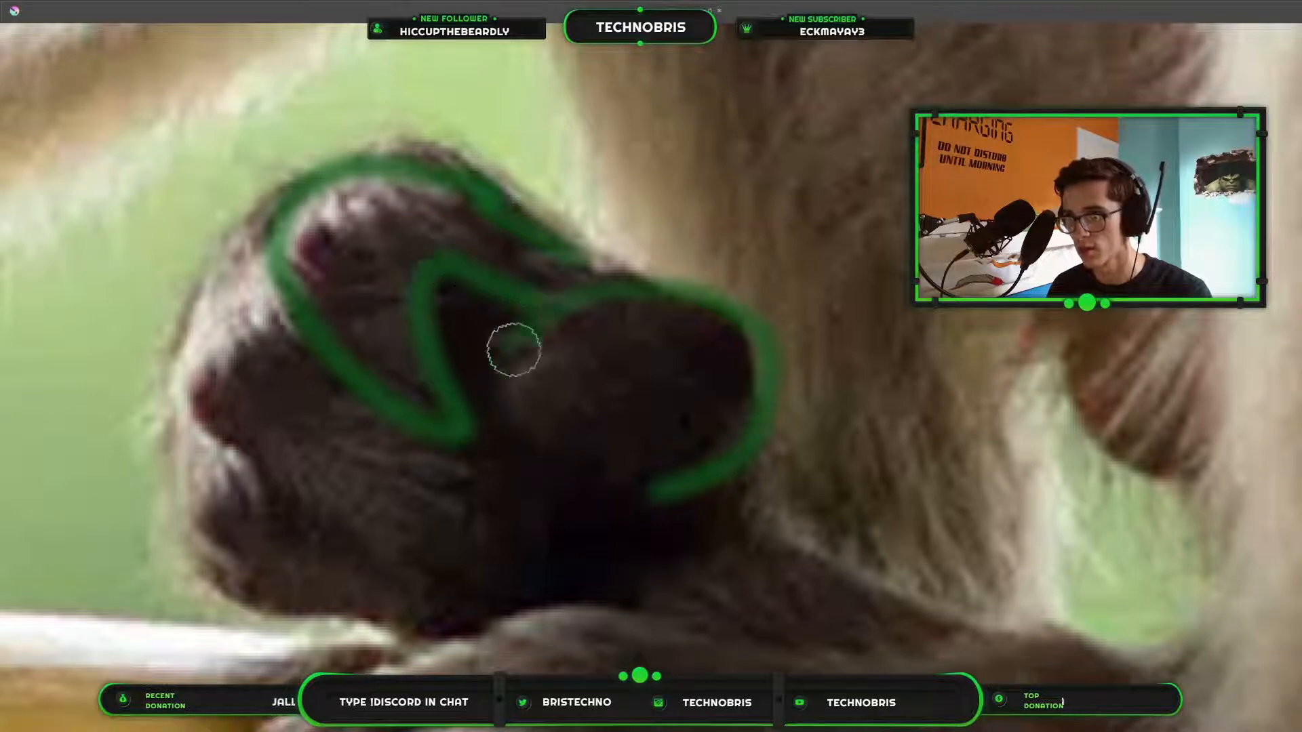
{"action": "mouse_move", "coordinate": [237, 217]}
{"action": "left_mouse_down"}
{"action": "mouse_move", "coordinate": [200, 339]}
{"action": "mouse_move", "coordinate": [230, 419]}
{"action": "mouse_move", "coordinate": [374, 529]}
{"action": "mouse_move", "coordinate": [461, 571]}
{"action": "mouse_move", "coordinate": [442, 431]}
{"action": "mouse_move", "coordinate": [456, 572]}
{"action": "left_mouse_up"}
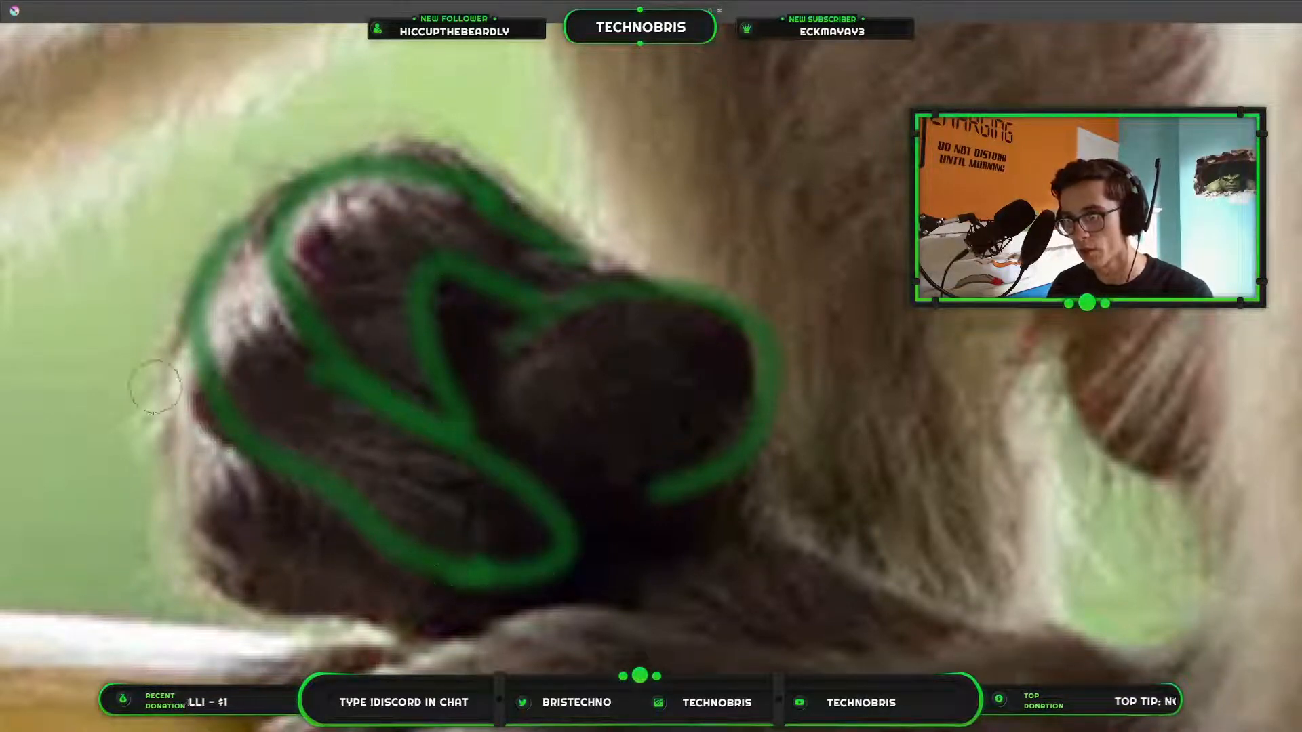
{"action": "mouse_move", "coordinate": [154, 386]}
{"action": "left_mouse_down"}
{"action": "mouse_move", "coordinate": [159, 488]}
{"action": "mouse_move", "coordinate": [465, 624]}
{"action": "mouse_move", "coordinate": [403, 600]}
{"action": "left_mouse_up"}
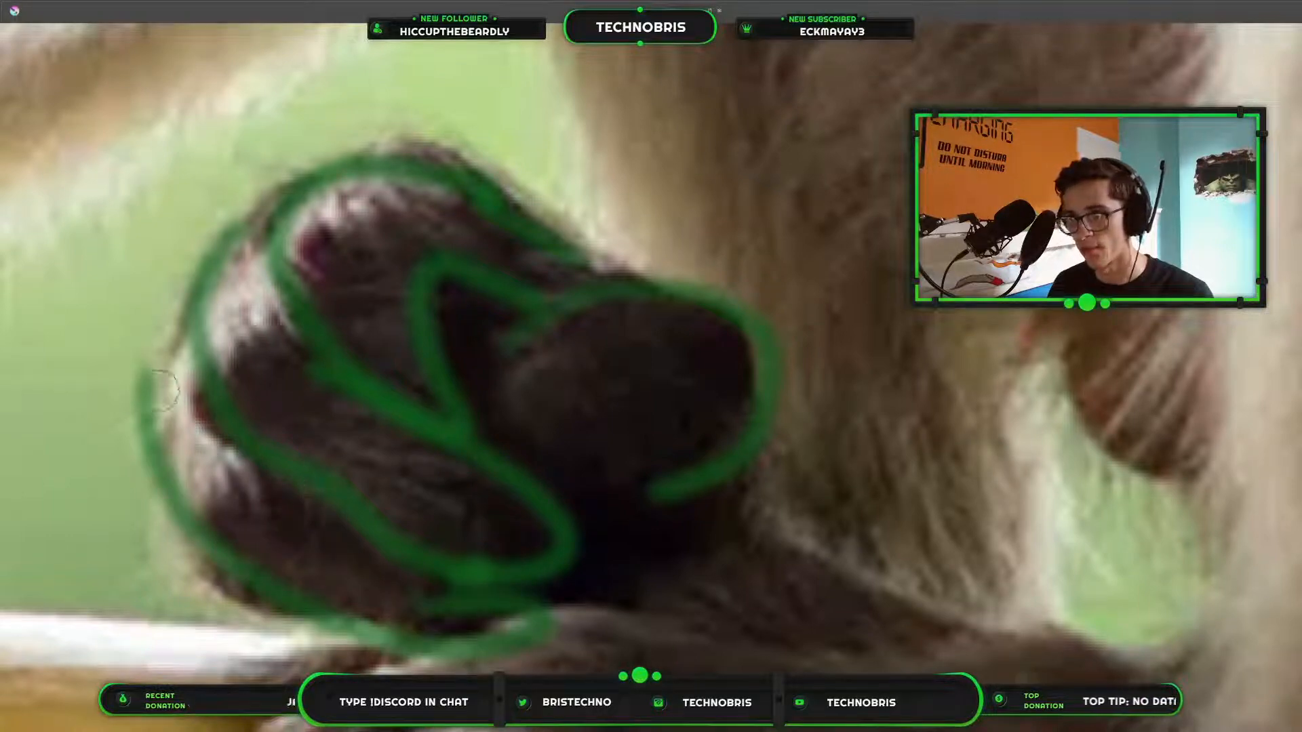
{"action": "mouse_move", "coordinate": [162, 390]}
{"action": "left_mouse_down"}
{"action": "mouse_move", "coordinate": [213, 398]}
{"action": "mouse_move", "coordinate": [360, 322]}
{"action": "mouse_move", "coordinate": [350, 370]}
{"action": "mouse_move", "coordinate": [489, 423]}
{"action": "mouse_move", "coordinate": [422, 366]}
{"action": "mouse_move", "coordinate": [428, 288]}
{"action": "mouse_move", "coordinate": [585, 320]}
{"action": "mouse_move", "coordinate": [648, 306]}
{"action": "mouse_move", "coordinate": [511, 331]}
{"action": "mouse_move", "coordinate": [521, 447]}
{"action": "mouse_move", "coordinate": [743, 473]}
{"action": "mouse_move", "coordinate": [766, 444]}
{"action": "left_mouse_up"}
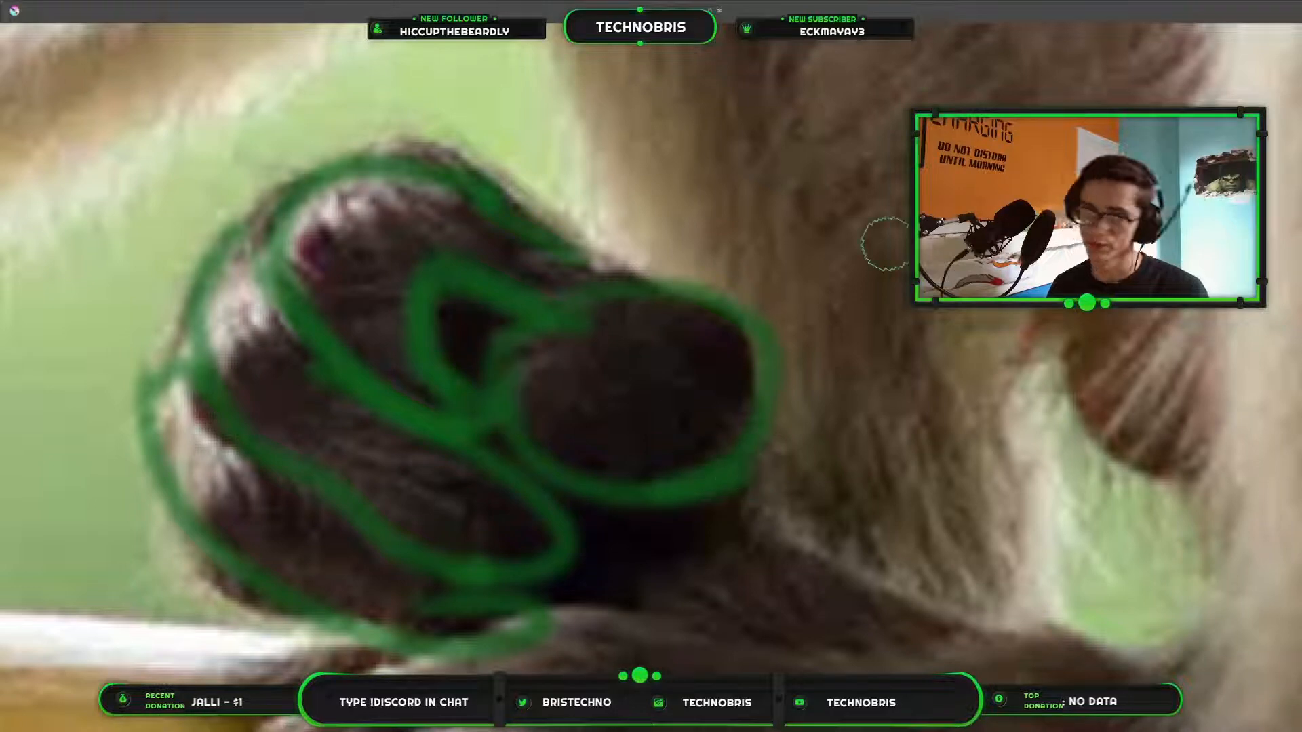
Erase the green study outline from the far foot in the monkey photo.
{"action": "scroll", "coordinate": [539, 418], "scroll_direction": "down", "scroll_amount": 3}
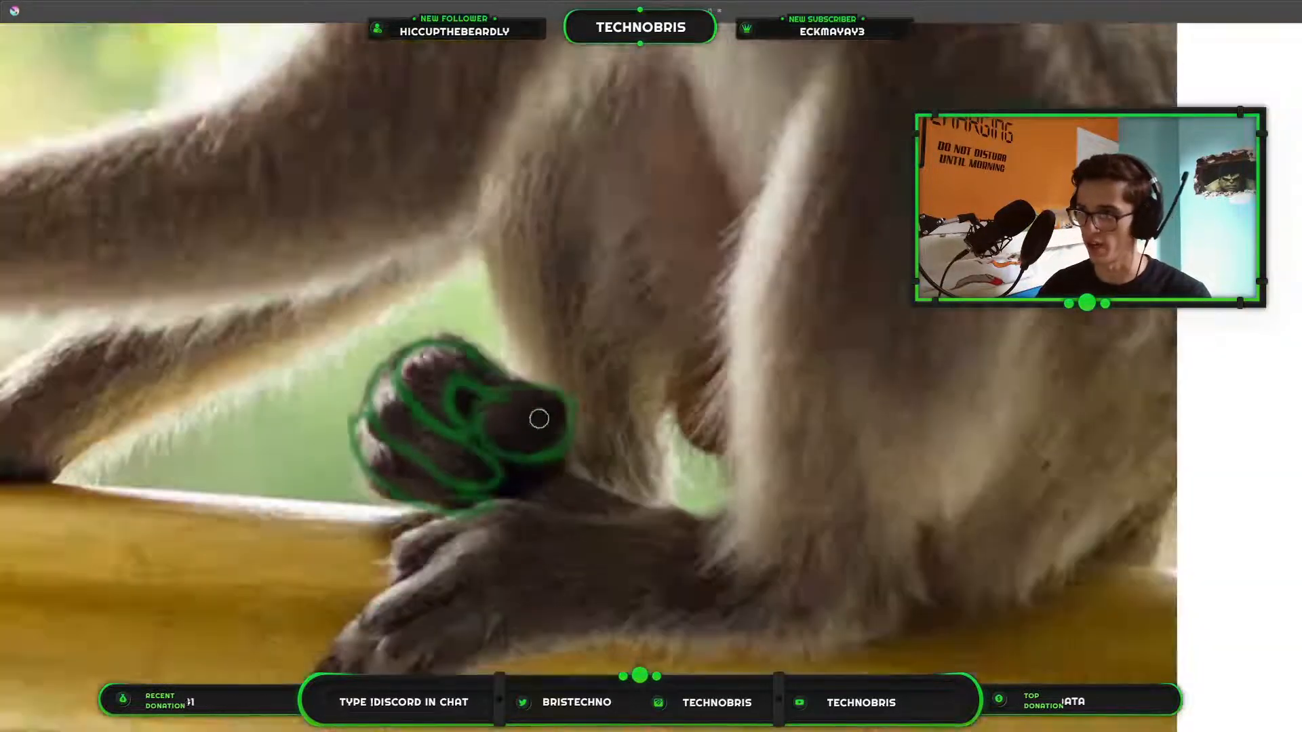
{"action": "scroll", "coordinate": [539, 418], "scroll_direction": "down", "scroll_amount": 2}
{"action": "left_click_drag", "start_coordinate": [874, 389], "coordinate": [553, 425]}
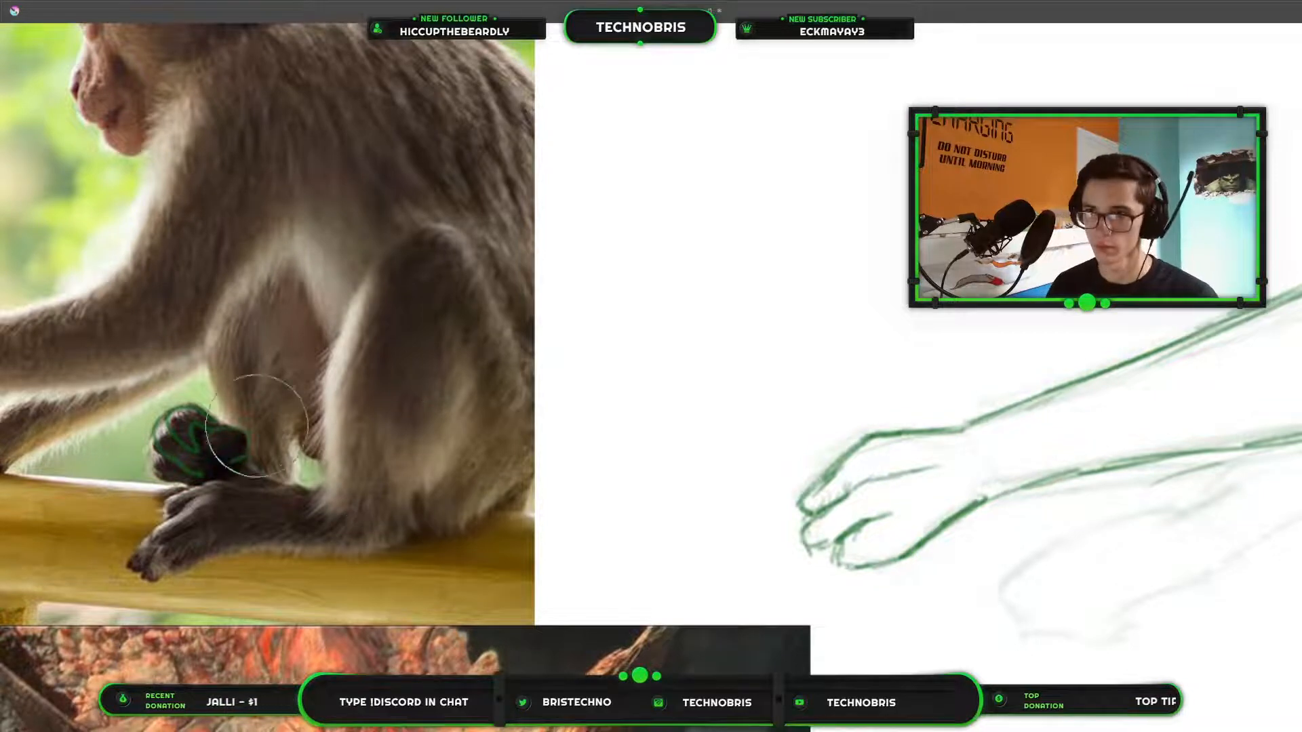
{"action": "left_click_drag", "start_coordinate": [257, 426], "coordinate": [201, 414]}
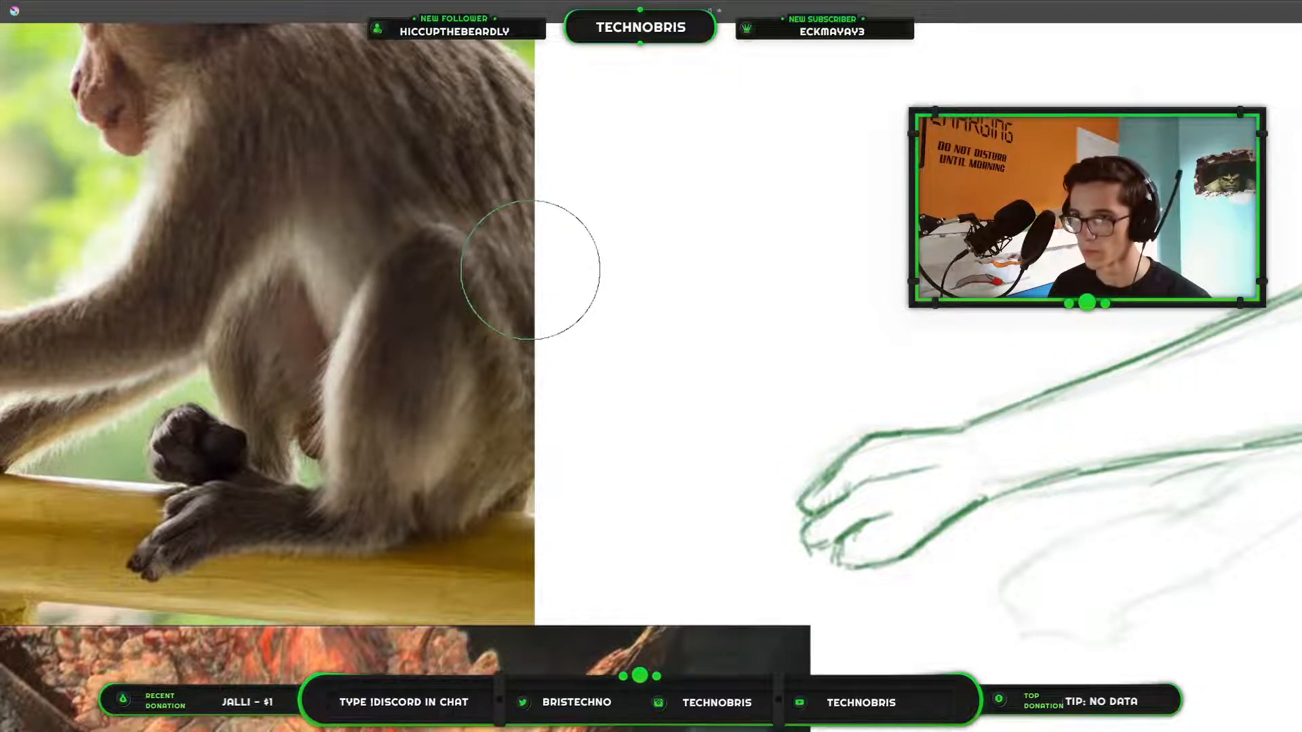
Draw a small pointed shape against the front of the near shin, between the two hind legs.
{"action": "scroll", "coordinate": [350, 344], "scroll_direction": "down", "scroll_amount": 4}
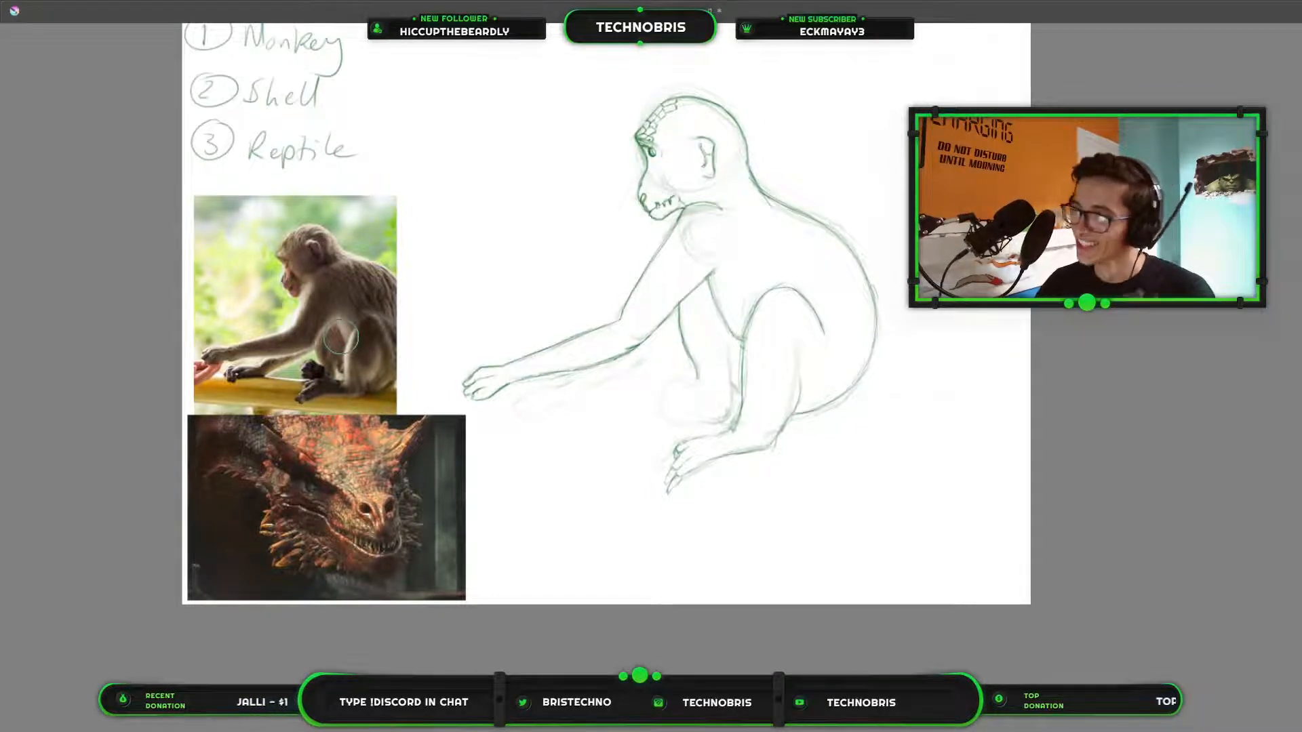
{"action": "scroll", "coordinate": [630, 324], "scroll_direction": "up", "scroll_amount": 3}
{"action": "left_click_drag", "start_coordinate": [762, 351], "coordinate": [1005, 396]}
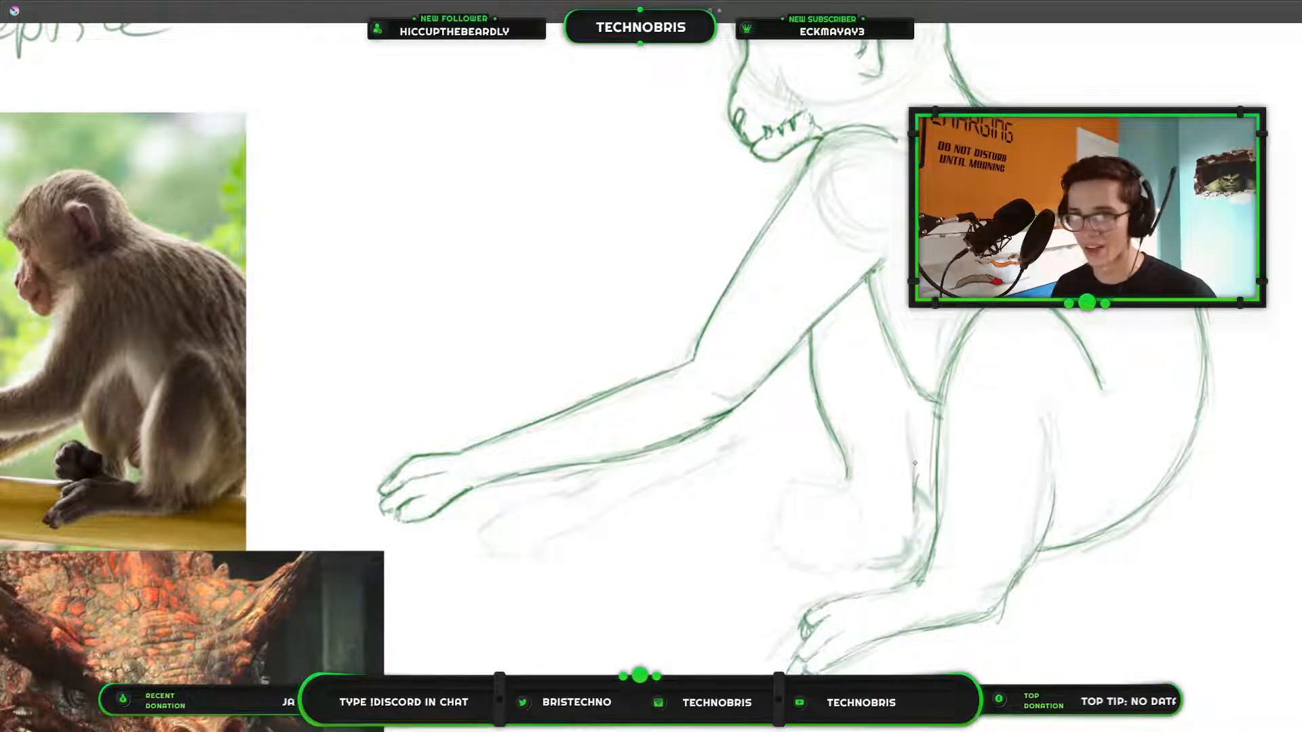
{"action": "mouse_move", "coordinate": [915, 458]}
{"action": "left_mouse_down"}
{"action": "mouse_move", "coordinate": [908, 502]}
{"action": "mouse_move", "coordinate": [918, 469]}
{"action": "mouse_move", "coordinate": [933, 488]}
{"action": "mouse_move", "coordinate": [913, 532]}
{"action": "left_mouse_up"}
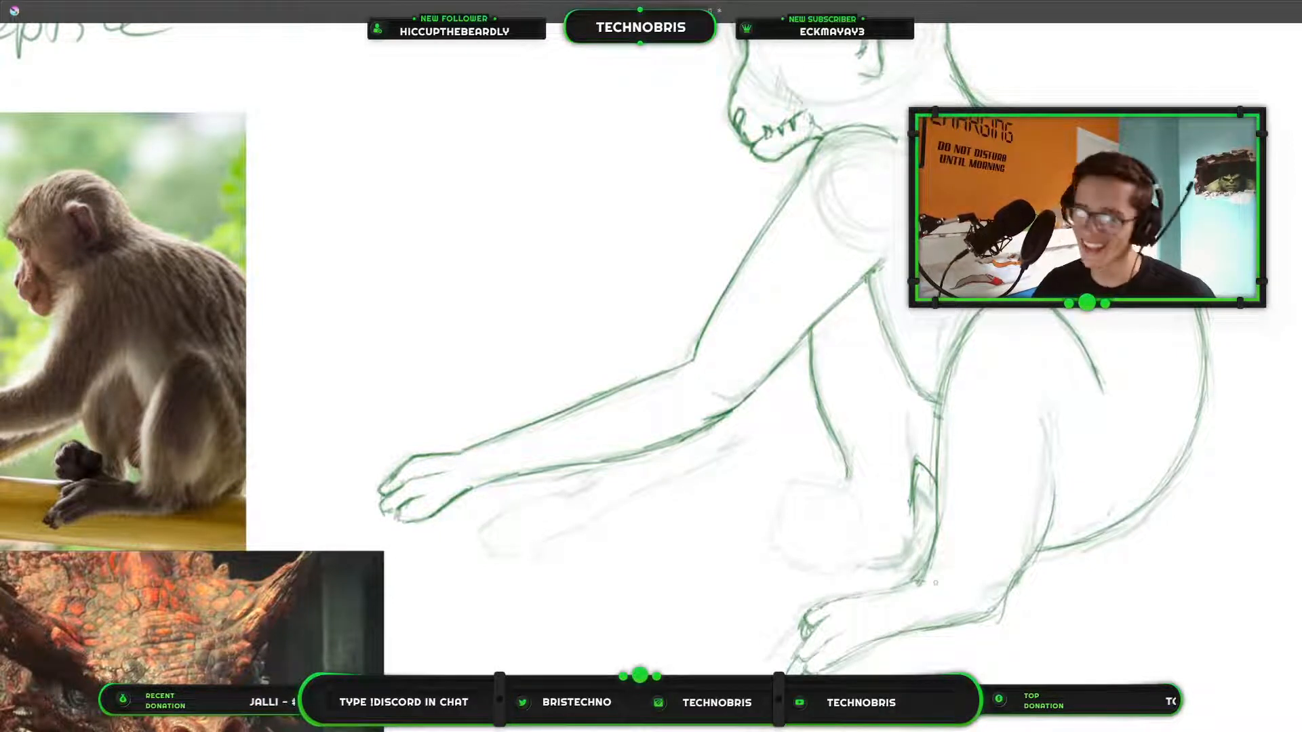
Draw a small tilted oval for the far foot's big toe, just below the end of the far leg's front edge.
{"action": "scroll", "coordinate": [963, 576], "scroll_direction": "up", "scroll_amount": 3}
{"action": "left_click_drag", "start_coordinate": [761, 427], "coordinate": [959, 558]}
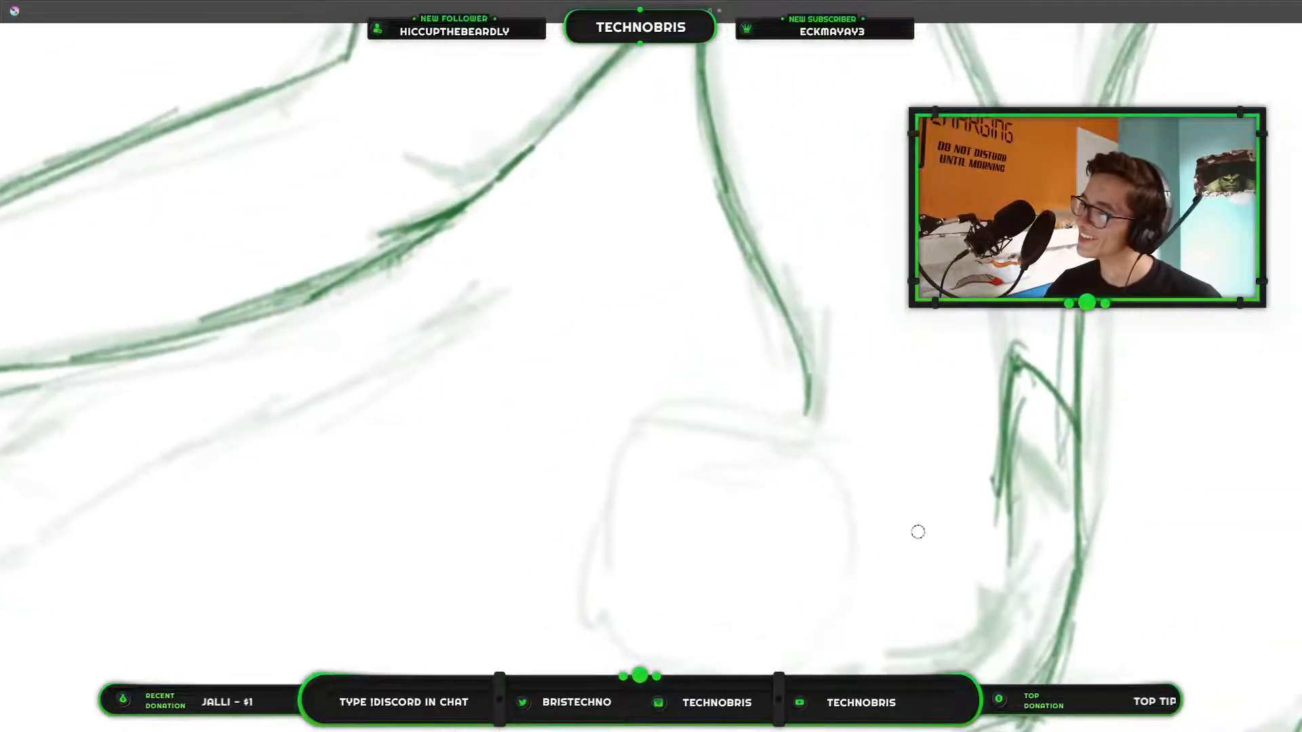
{"action": "scroll", "coordinate": [745, 468], "scroll_direction": "down", "scroll_amount": 5}
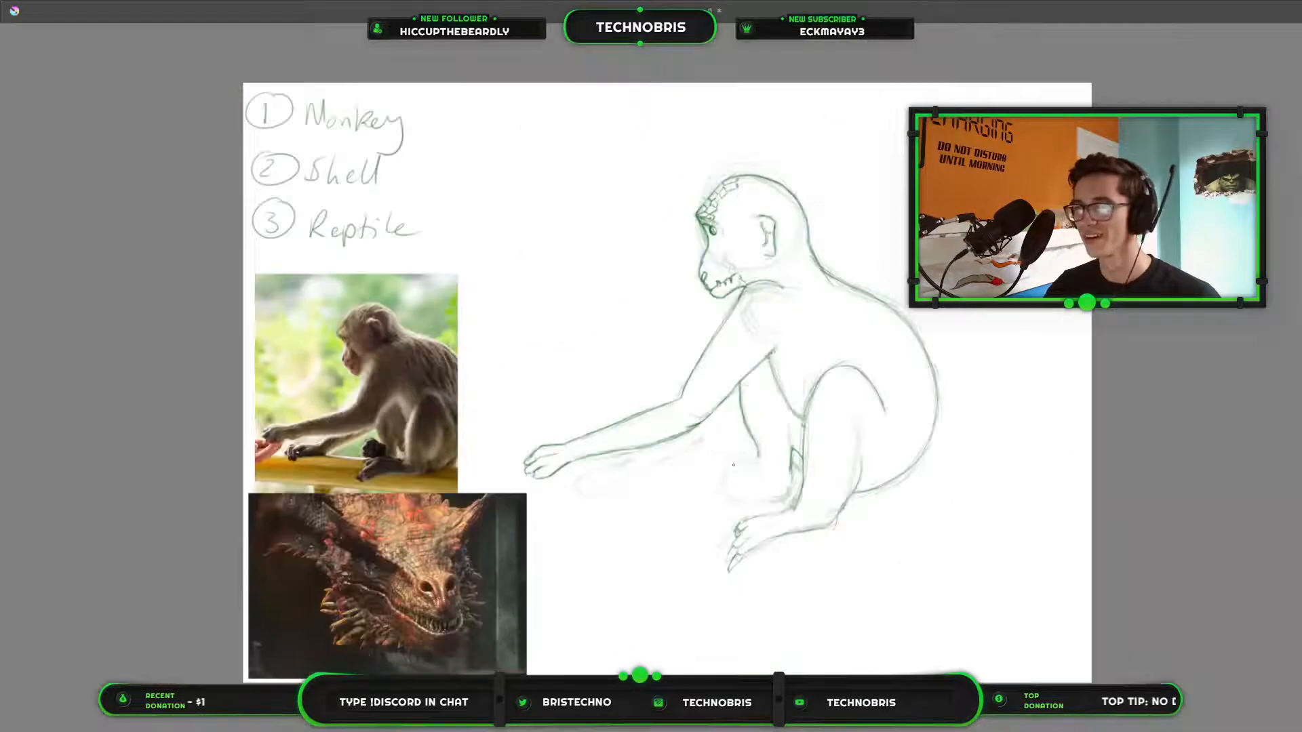
{"action": "scroll", "coordinate": [867, 465], "scroll_direction": "up", "scroll_amount": 3}
{"action": "mouse_move", "coordinate": [625, 441]}
{"action": "left_mouse_down"}
{"action": "mouse_move", "coordinate": [1062, 377]}
{"action": "mouse_move", "coordinate": [1013, 349]}
{"action": "mouse_move", "coordinate": [797, 360]}
{"action": "mouse_move", "coordinate": [802, 416]}
{"action": "left_mouse_up"}
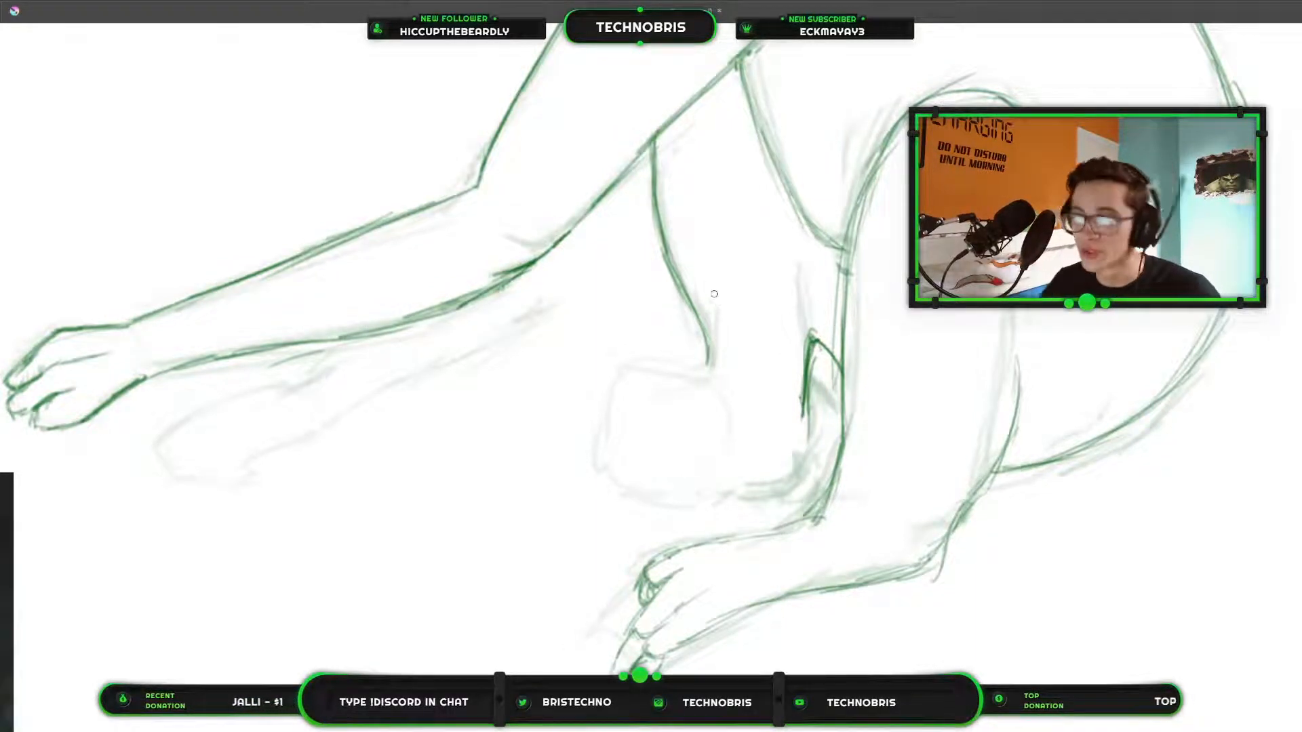
{"action": "scroll", "coordinate": [584, 350], "scroll_direction": "down", "scroll_amount": 1}
{"action": "left_click_drag", "start_coordinate": [619, 343], "coordinate": [781, 440]}
{"action": "scroll", "coordinate": [780, 440], "scroll_direction": "down", "scroll_amount": 1}
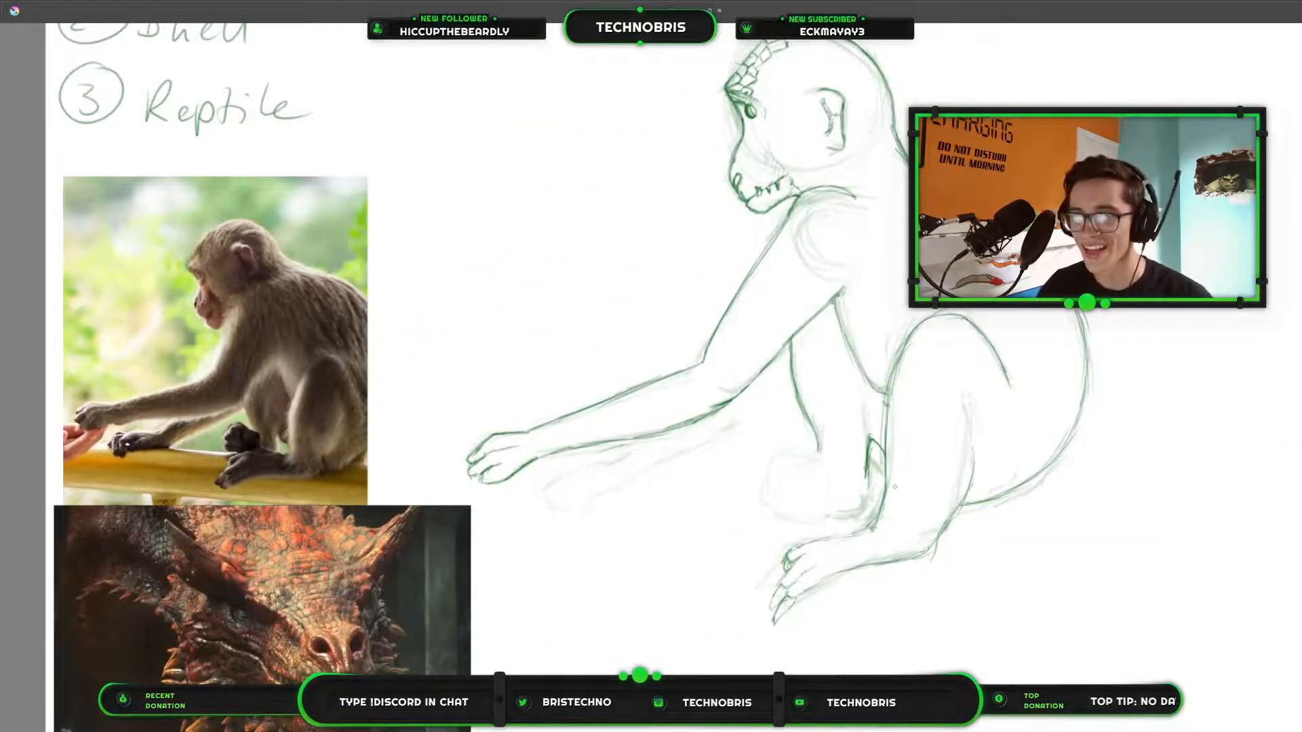
{"action": "scroll", "coordinate": [895, 486], "scroll_direction": "up", "scroll_amount": 1}
{"action": "scroll", "coordinate": [895, 482], "scroll_direction": "up", "scroll_amount": 1}
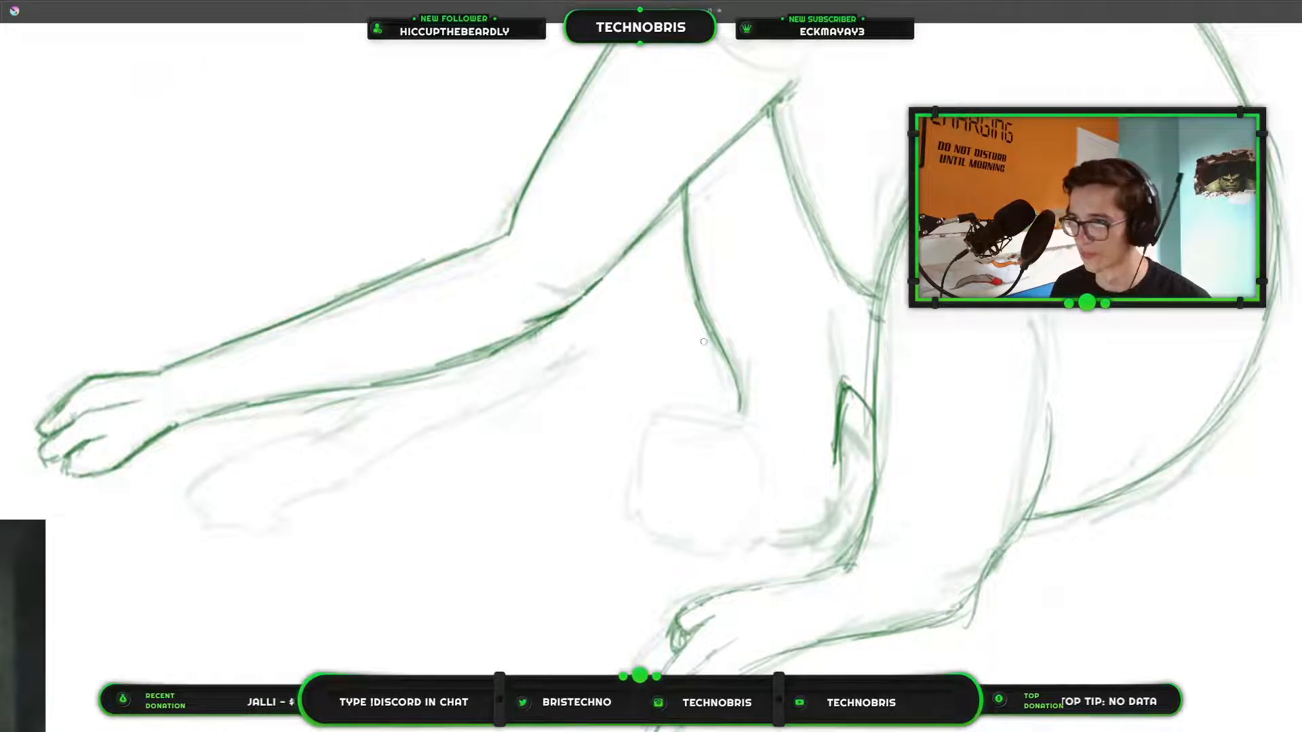
{"action": "mouse_move", "coordinate": [699, 456]}
{"action": "left_mouse_down"}
{"action": "mouse_move", "coordinate": [739, 426]}
{"action": "mouse_move", "coordinate": [754, 441]}
{"action": "mouse_move", "coordinate": [753, 428]}
{"action": "mouse_move", "coordinate": [748, 457]}
{"action": "mouse_move", "coordinate": [700, 455]}
{"action": "left_mouse_up"}
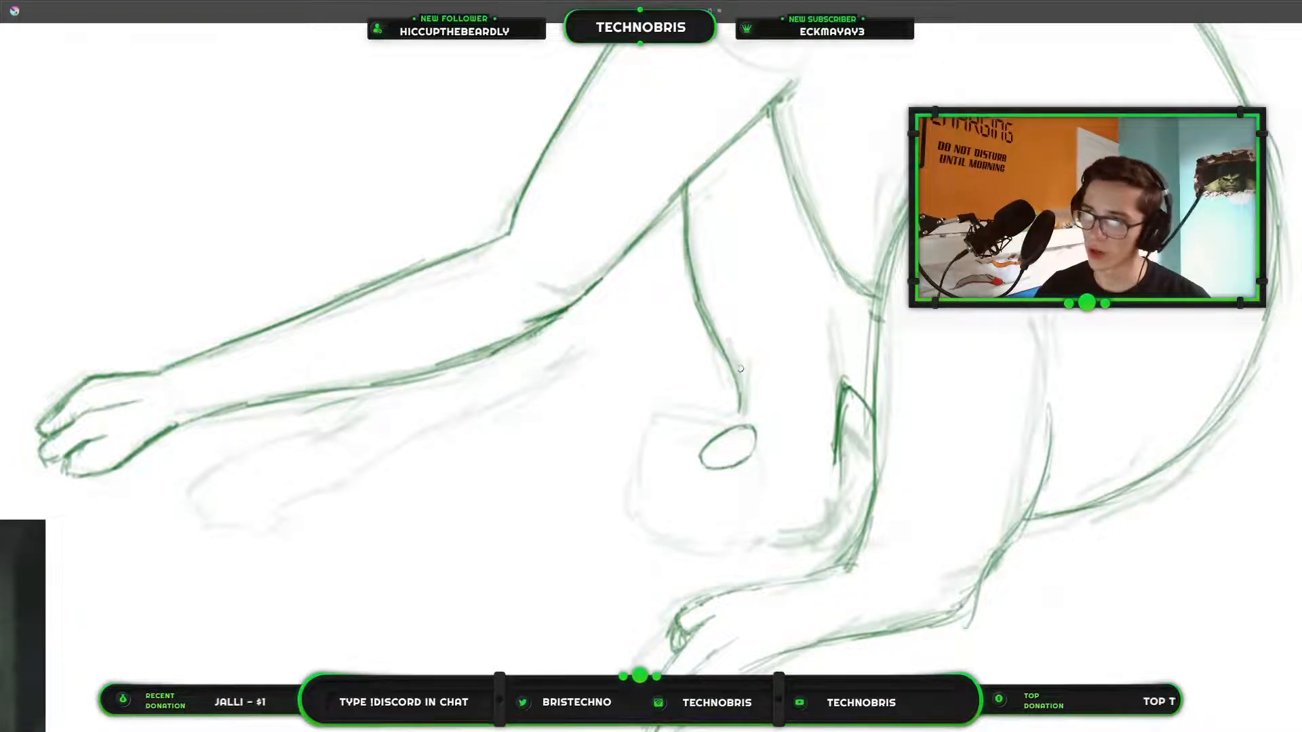
Outline the three curled toes of the far foot, stacked downward from the big toe oval.
{"action": "scroll", "coordinate": [716, 380], "scroll_direction": "down", "scroll_amount": 2}
{"action": "scroll", "coordinate": [547, 385], "scroll_direction": "up", "scroll_amount": 2}
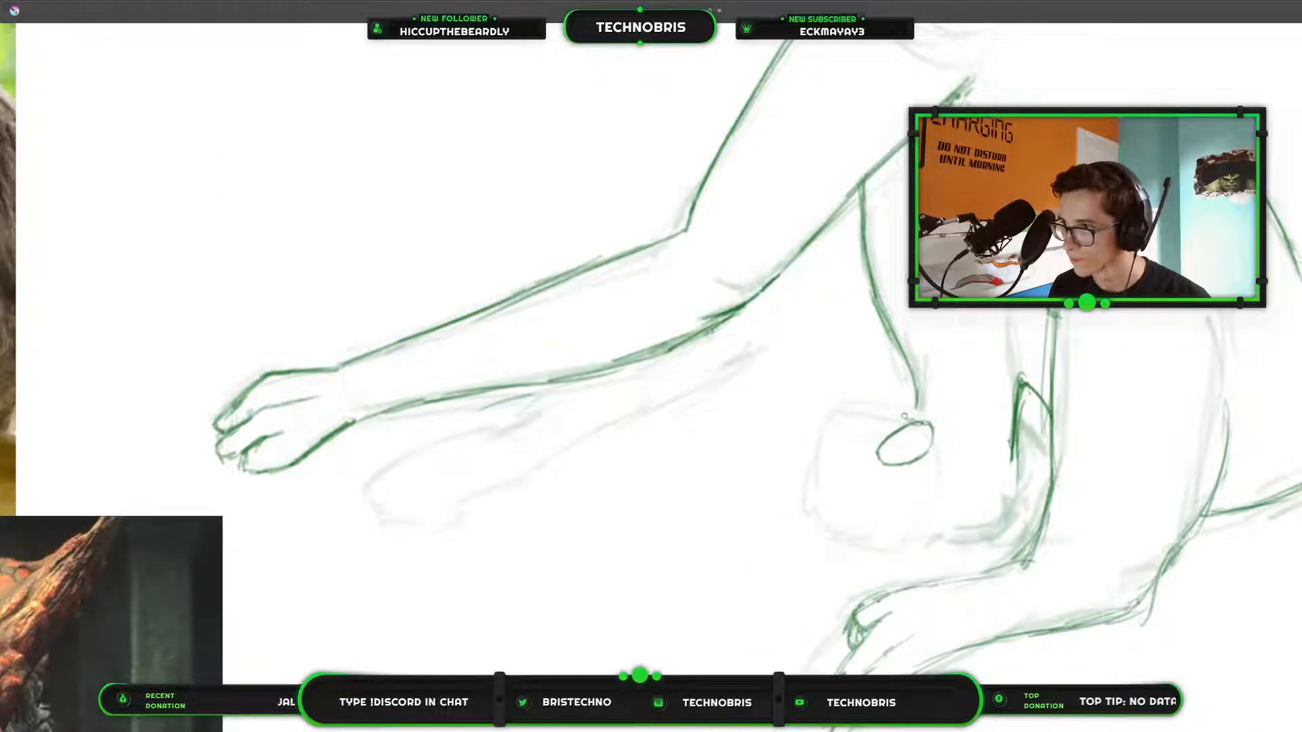
{"action": "mouse_move", "coordinate": [912, 419]}
{"action": "left_mouse_down"}
{"action": "mouse_move", "coordinate": [869, 403]}
{"action": "mouse_move", "coordinate": [832, 427]}
{"action": "left_mouse_up"}
{"action": "mouse_move", "coordinate": [827, 427]}
{"action": "left_mouse_down"}
{"action": "mouse_move", "coordinate": [859, 481]}
{"action": "mouse_move", "coordinate": [878, 464]}
{"action": "mouse_move", "coordinate": [871, 461]}
{"action": "left_mouse_up"}
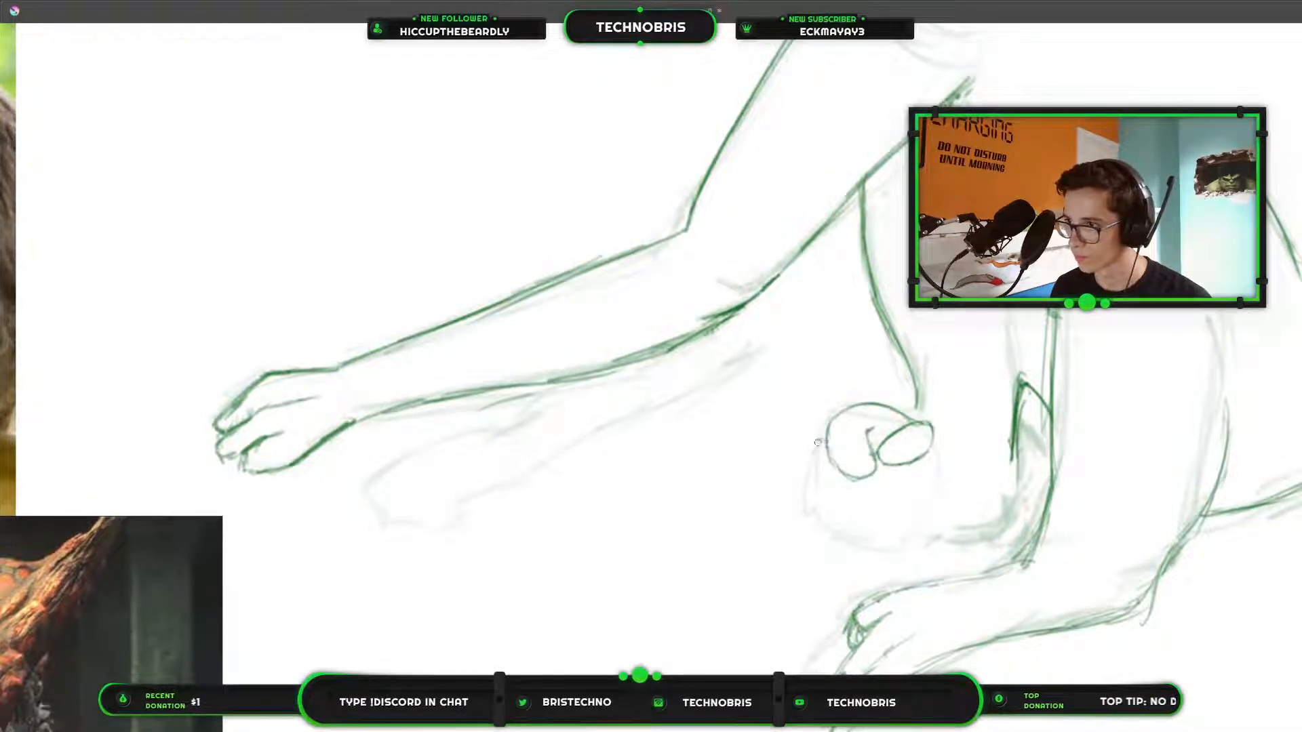
{"action": "mouse_move", "coordinate": [821, 442]}
{"action": "left_mouse_down"}
{"action": "mouse_move", "coordinate": [808, 480]}
{"action": "mouse_move", "coordinate": [811, 467]}
{"action": "mouse_move", "coordinate": [857, 505]}
{"action": "left_mouse_up"}
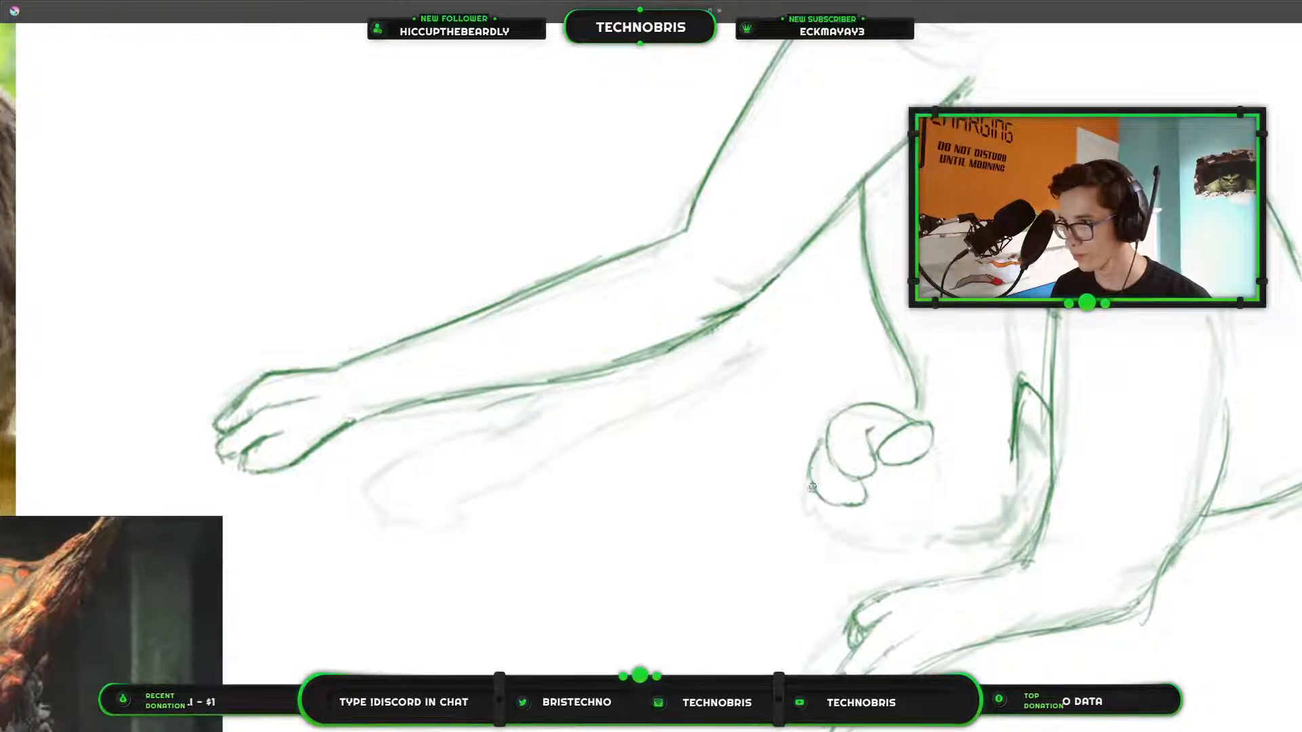
{"action": "mouse_move", "coordinate": [815, 496]}
{"action": "left_mouse_down"}
{"action": "mouse_move", "coordinate": [827, 531]}
{"action": "mouse_move", "coordinate": [880, 530]}
{"action": "left_mouse_up"}
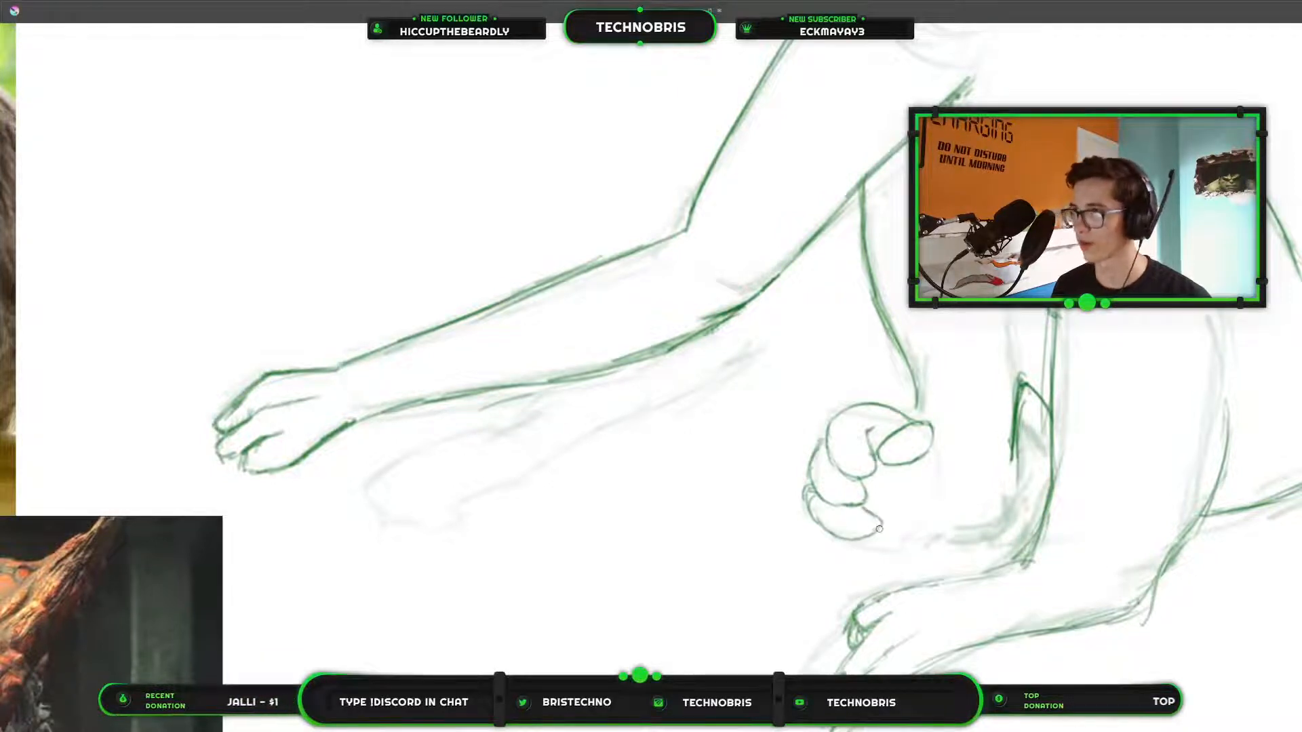
Compare the drawn far foot with the curled foot in the monkey reference photo.
{"action": "scroll", "coordinate": [886, 427], "scroll_direction": "down", "scroll_amount": 3}
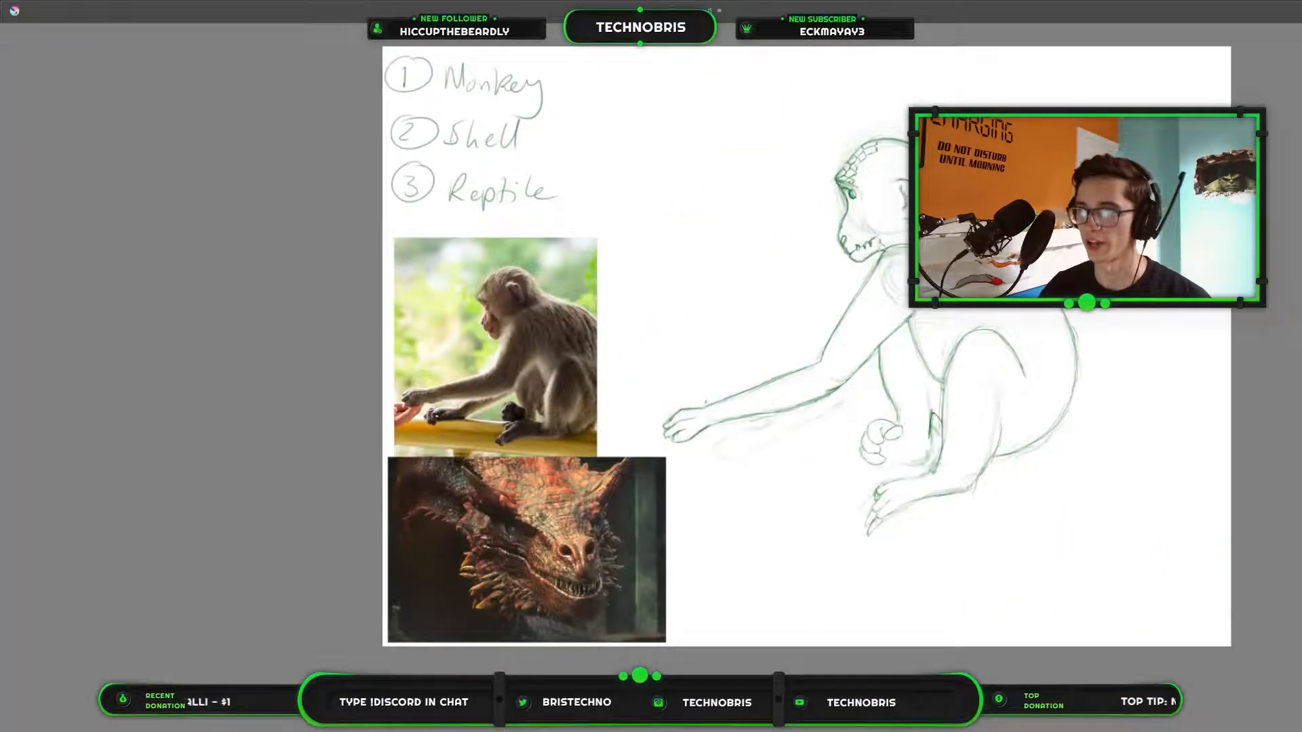
{"action": "scroll", "coordinate": [851, 422], "scroll_direction": "up", "scroll_amount": 3}
{"action": "scroll", "coordinate": [863, 484], "scroll_direction": "down", "scroll_amount": 3}
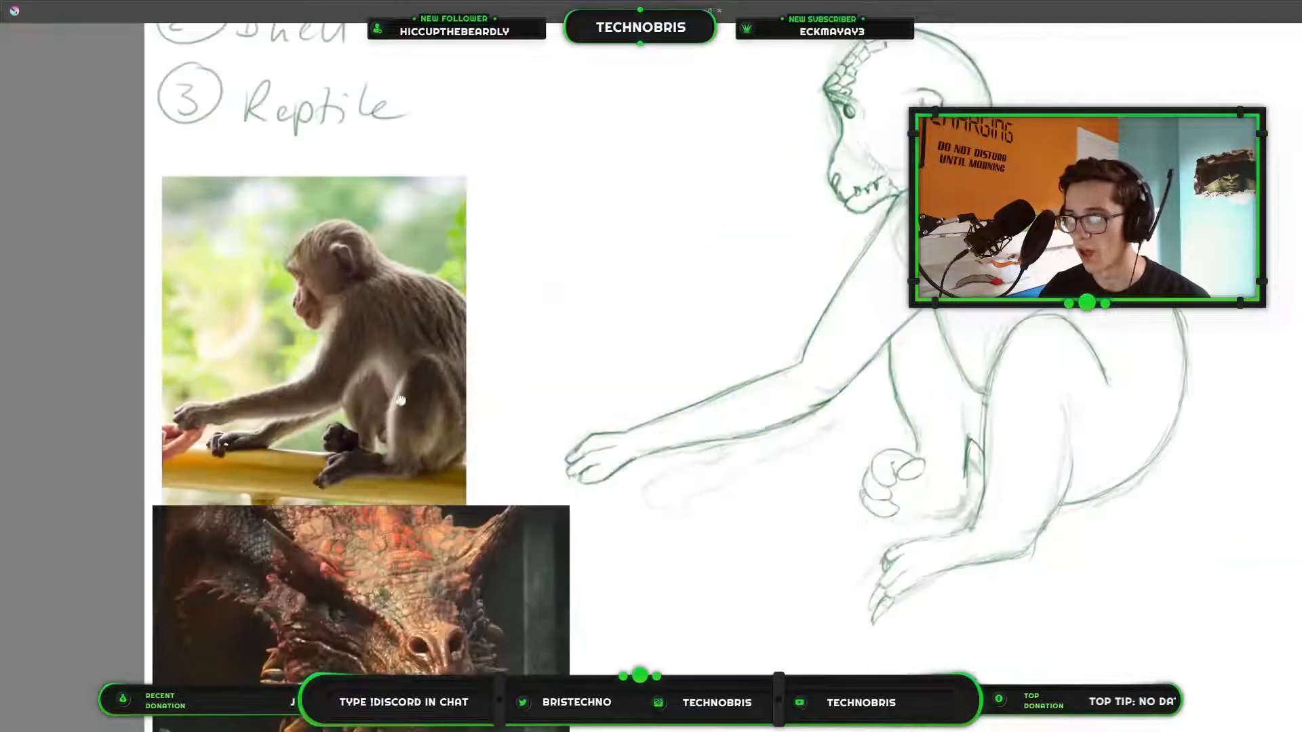
{"action": "scroll", "coordinate": [434, 447], "scroll_direction": "up", "scroll_amount": 6}
{"action": "scroll", "coordinate": [494, 472], "scroll_direction": "down", "scroll_amount": 4}
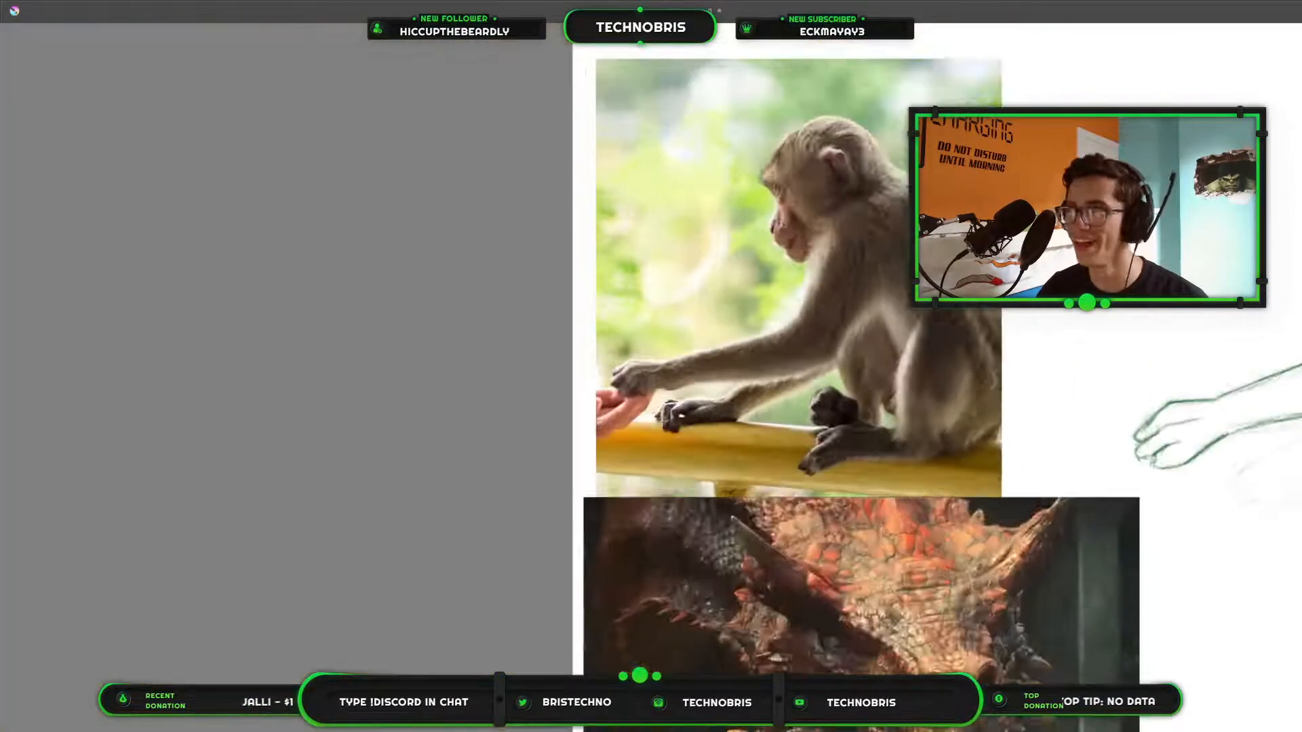
{"action": "scroll", "coordinate": [845, 495], "scroll_direction": "up", "scroll_amount": 6}
{"action": "scroll", "coordinate": [845, 495], "scroll_direction": "up", "scroll_amount": 4}
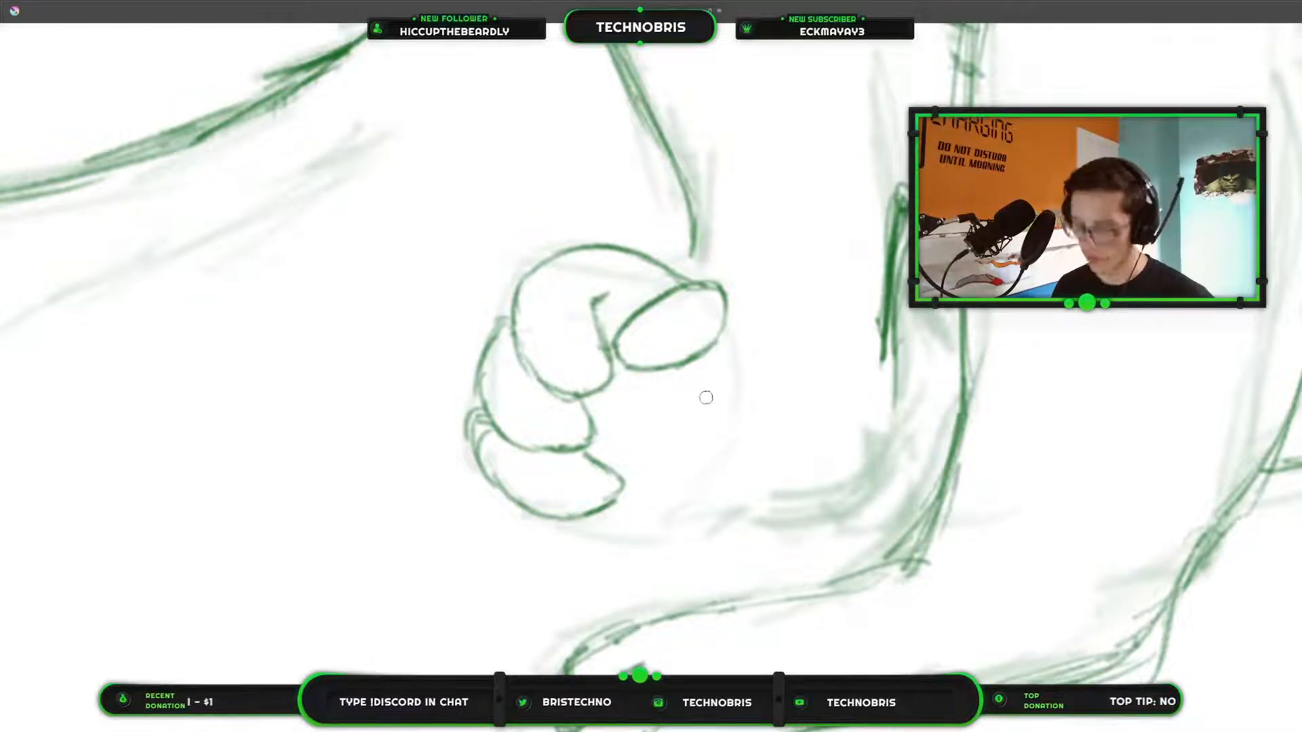
Examine the far foot's curled toes up close and against the whole figure, and bring the hidden interface panels back.
{"action": "key", "text": "e"}
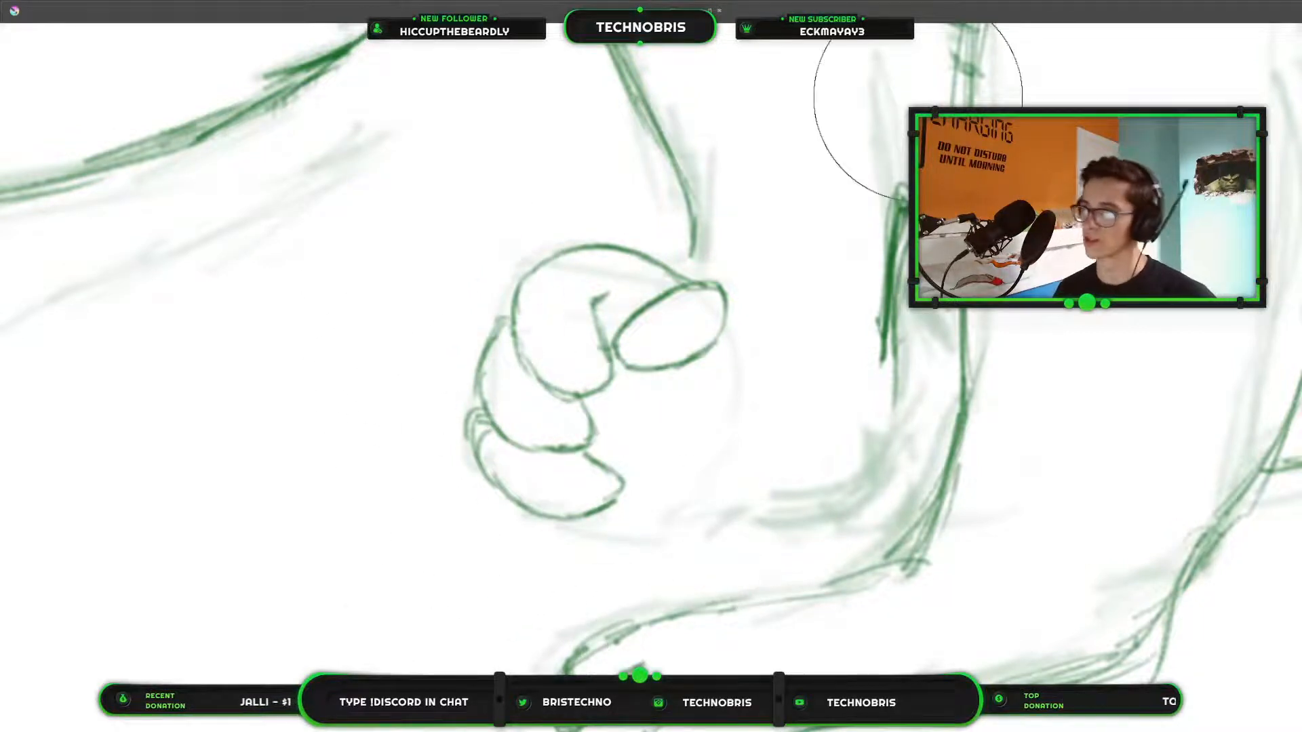
{"action": "scroll", "coordinate": [944, 88], "scroll_direction": "down", "scroll_amount": 5}
{"action": "mouse_move", "coordinate": [947, 164]}
{"action": "left_mouse_down"}
{"action": "mouse_move", "coordinate": [669, 588]}
{"action": "mouse_move", "coordinate": [936, 367]}
{"action": "mouse_move", "coordinate": [918, 366]}
{"action": "left_mouse_up"}
{"action": "scroll", "coordinate": [918, 366], "scroll_direction": "up", "scroll_amount": 4}
{"action": "left_click_drag", "start_coordinate": [800, 453], "coordinate": [1020, 434]}
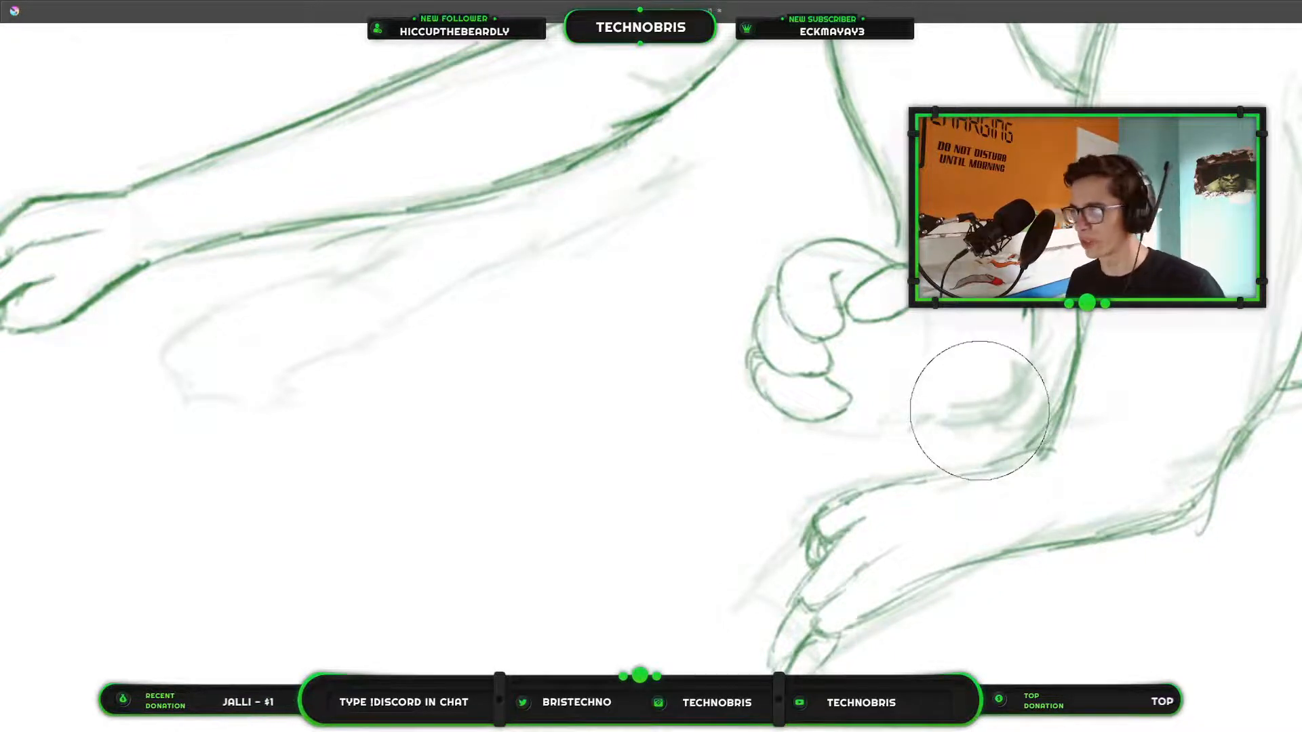
{"action": "scroll", "coordinate": [1123, 389], "scroll_direction": "down", "scroll_amount": 5}
{"action": "left_click_drag", "start_coordinate": [1143, 265], "coordinate": [968, 307]}
{"action": "scroll", "coordinate": [968, 306], "scroll_direction": "up", "scroll_amount": 2}
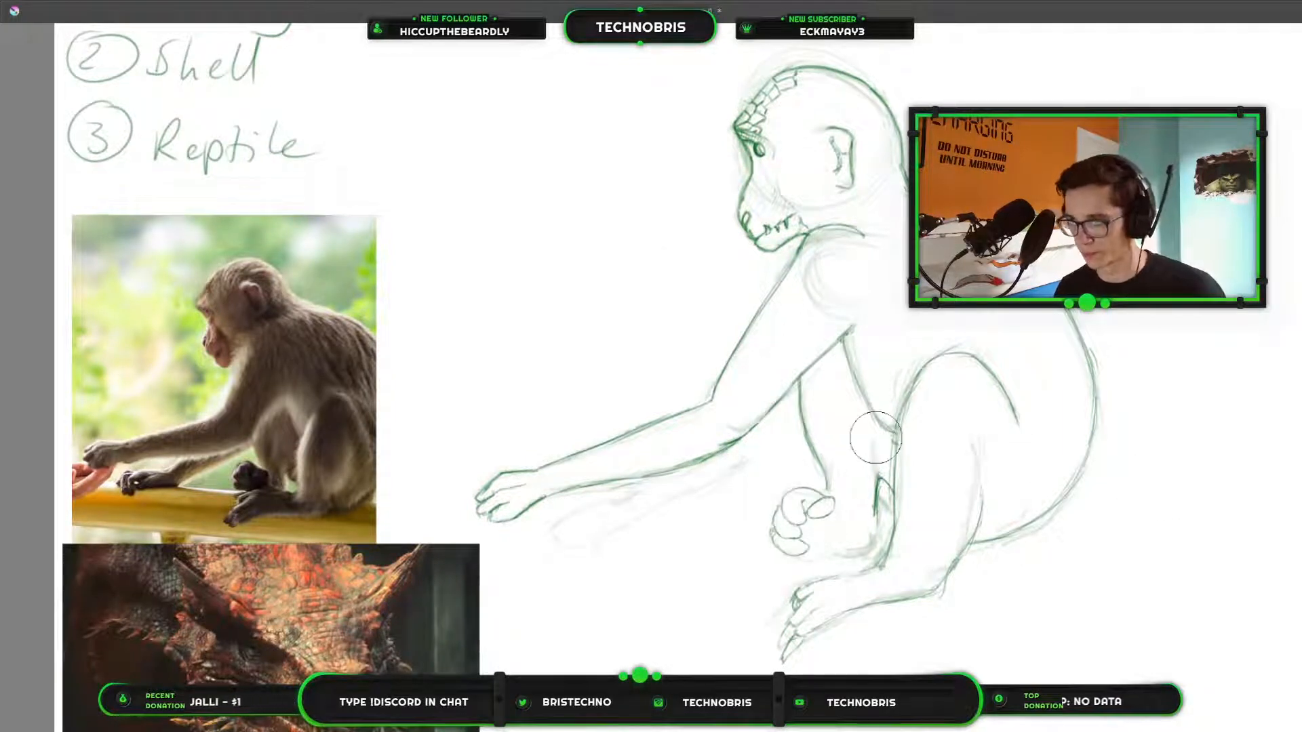
{"action": "scroll", "coordinate": [861, 536], "scroll_direction": "up", "scroll_amount": 4}
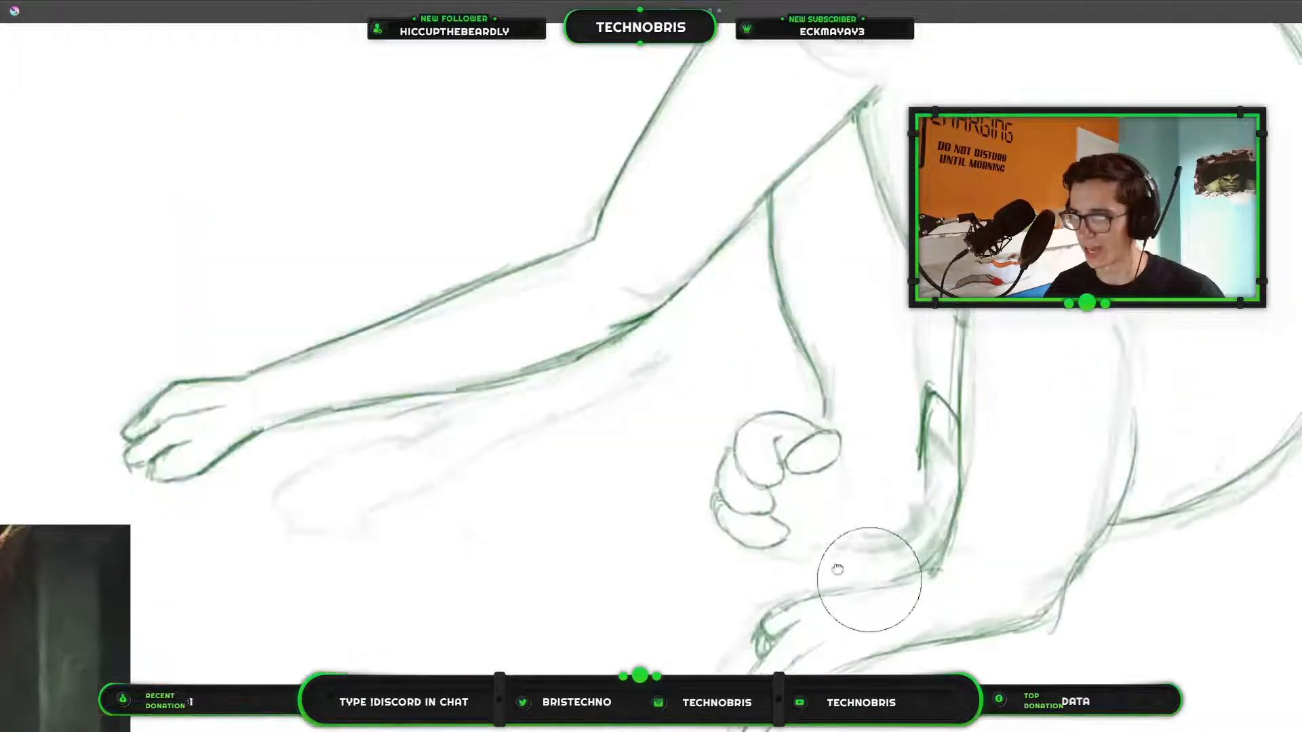
{"action": "left_click_drag", "start_coordinate": [647, 468], "coordinate": [626, 407]}
{"action": "scroll", "coordinate": [554, 539], "scroll_direction": "up", "scroll_amount": 1}
{"action": "scroll", "coordinate": [728, 381], "scroll_direction": "up", "scroll_amount": 1}
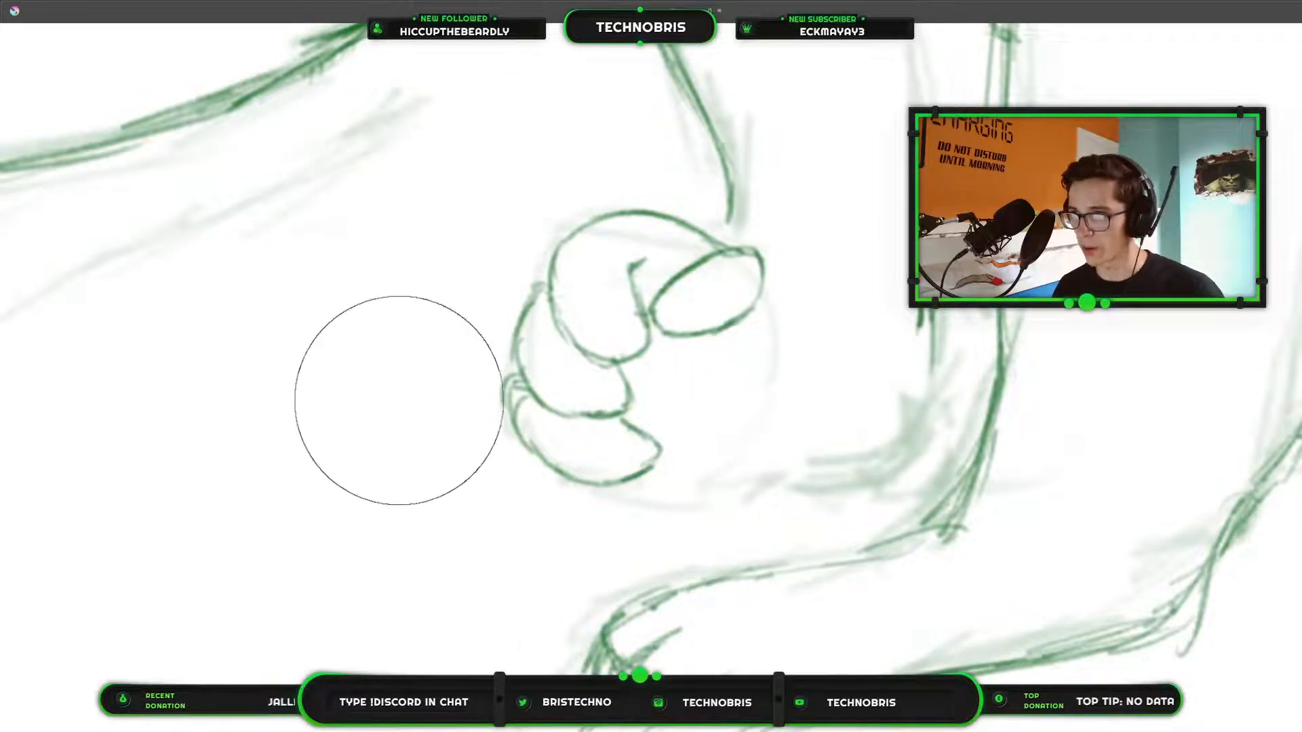
{"action": "key", "text": "Tab"}
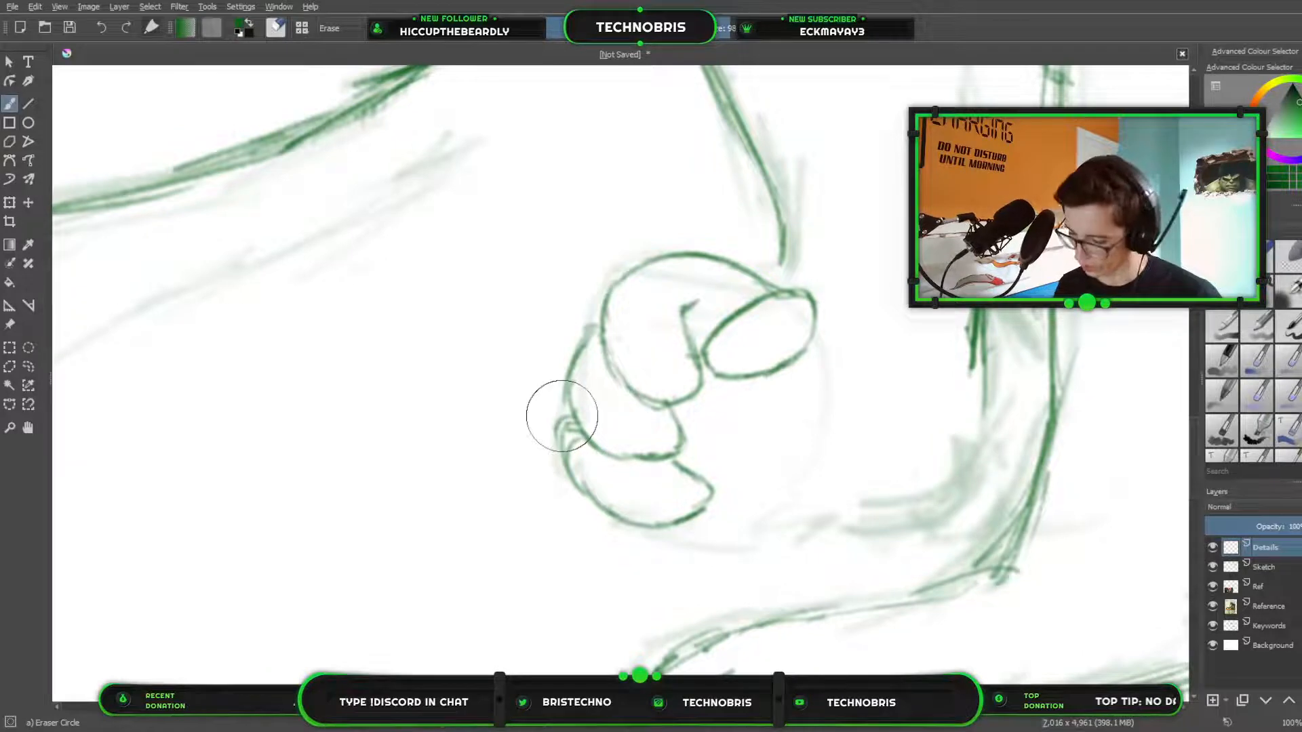
Erase the overlapping lines where the two lowest toes of the far foot meet and redraw the joint in pencil.
{"action": "mouse_move", "coordinate": [566, 446]}
{"action": "left_mouse_down"}
{"action": "mouse_move", "coordinate": [563, 459]}
{"action": "mouse_move", "coordinate": [575, 444]}
{"action": "left_mouse_up"}
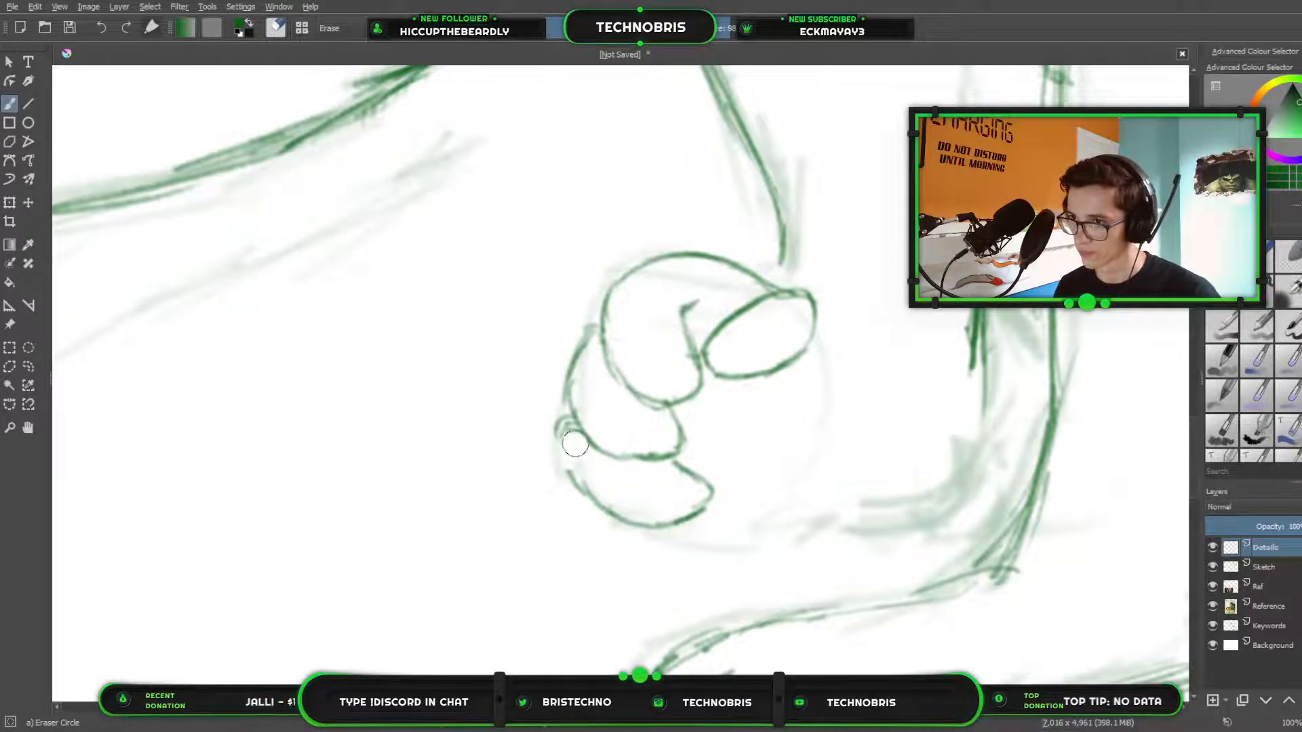
{"action": "key", "text": "slash"}
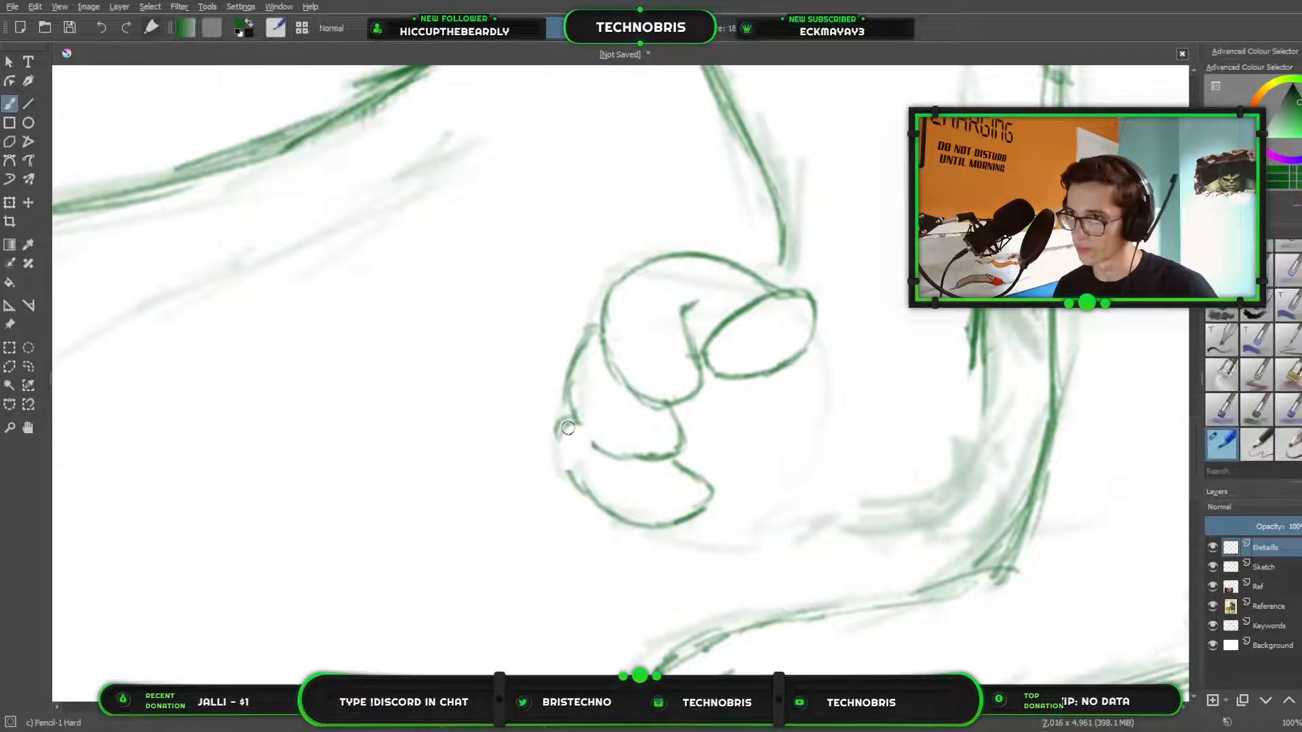
{"action": "left_click_drag", "start_coordinate": [560, 427], "coordinate": [573, 478]}
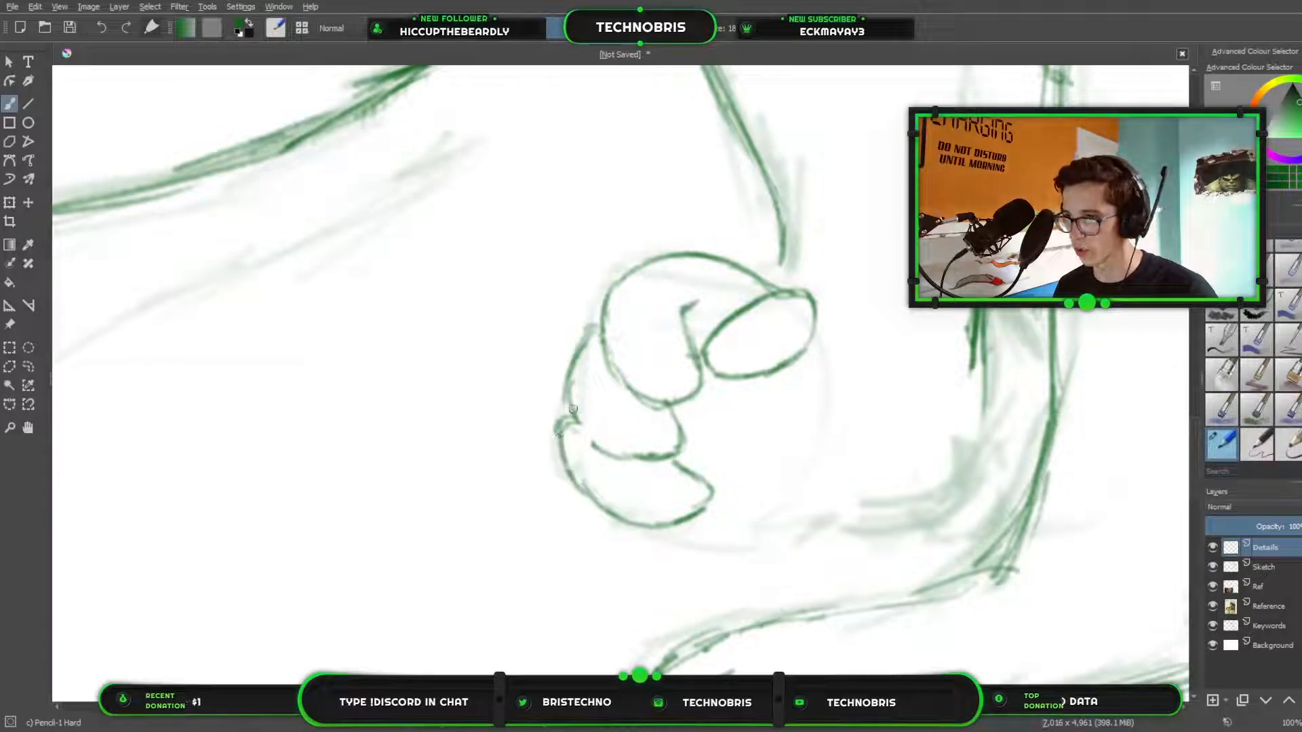
{"action": "left_click_drag", "start_coordinate": [572, 408], "coordinate": [616, 457]}
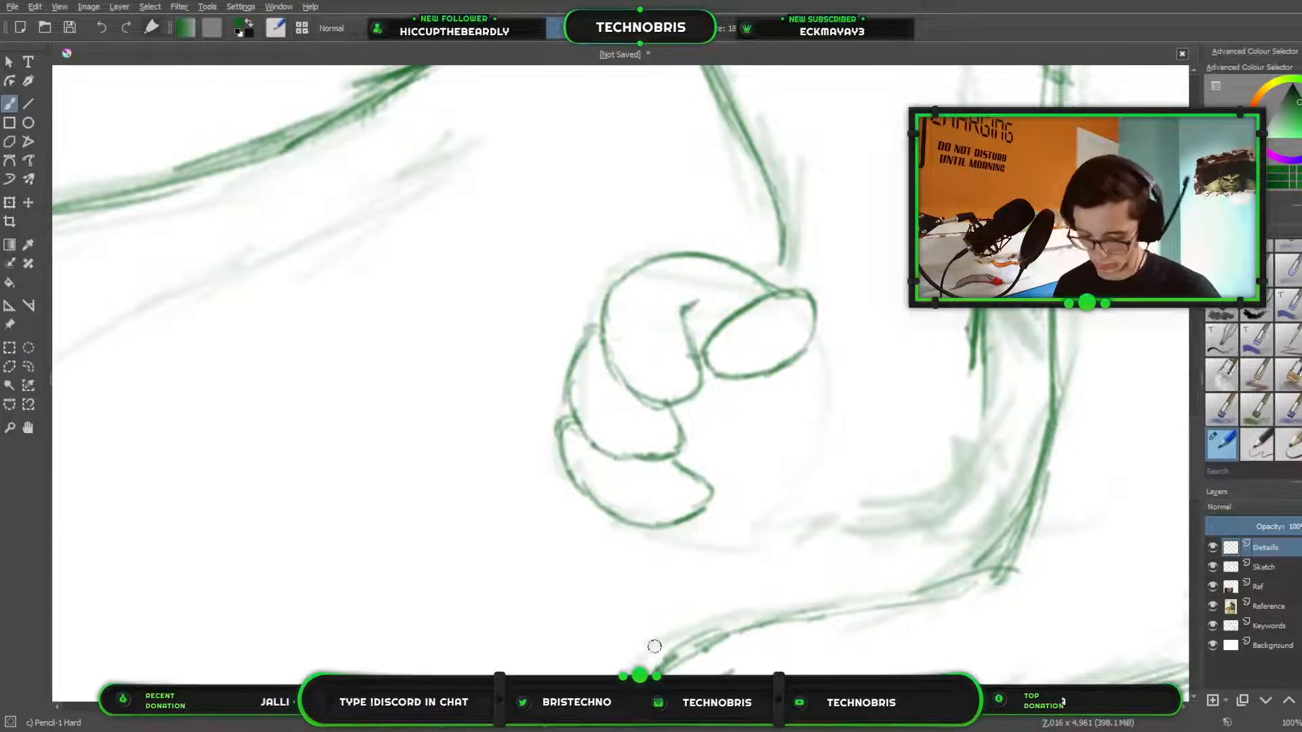
Erase the far foot's lowest toe and most of the middle one, and redraw the middle toe longer.
{"action": "key", "text": "slash"}
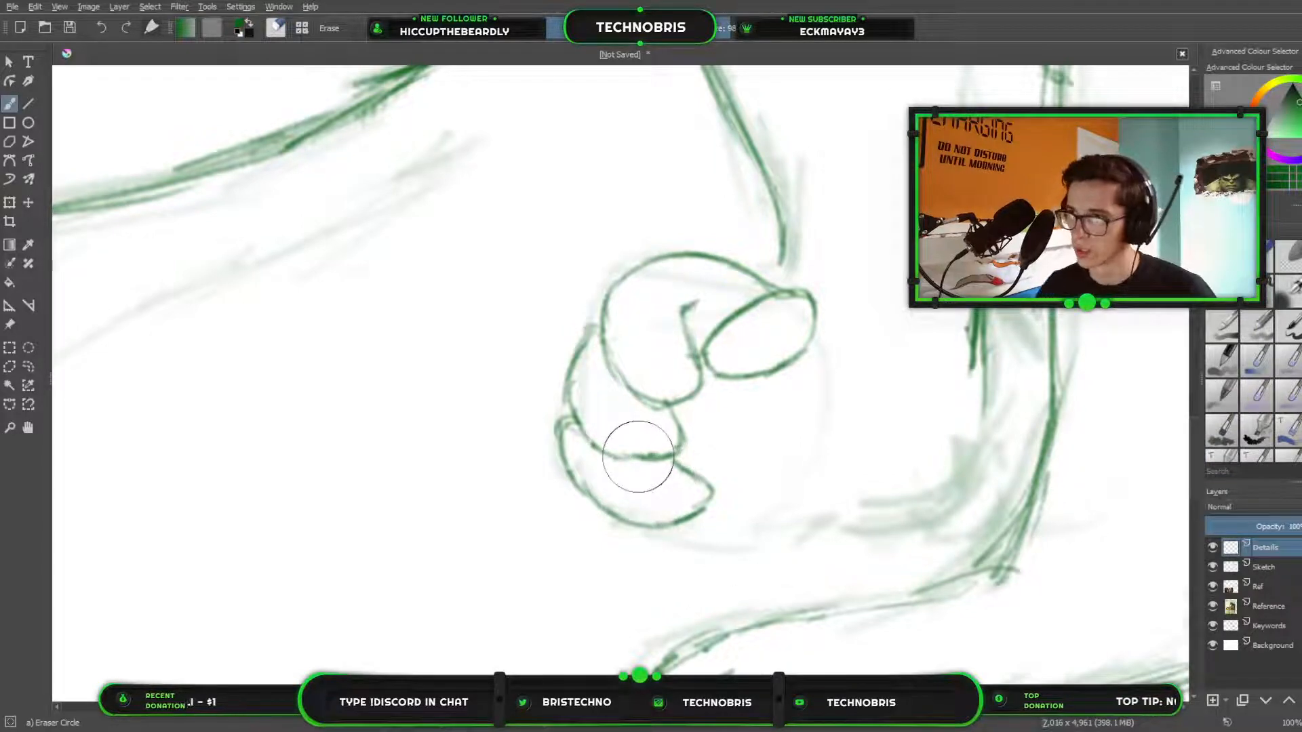
{"action": "mouse_move", "coordinate": [668, 436]}
{"action": "left_mouse_down"}
{"action": "mouse_move", "coordinate": [718, 470]}
{"action": "mouse_move", "coordinate": [633, 508]}
{"action": "mouse_move", "coordinate": [554, 466]}
{"action": "mouse_move", "coordinate": [680, 522]}
{"action": "mouse_move", "coordinate": [524, 459]}
{"action": "mouse_move", "coordinate": [566, 458]}
{"action": "left_mouse_up"}
{"action": "left_click", "coordinate": [680, 520]}
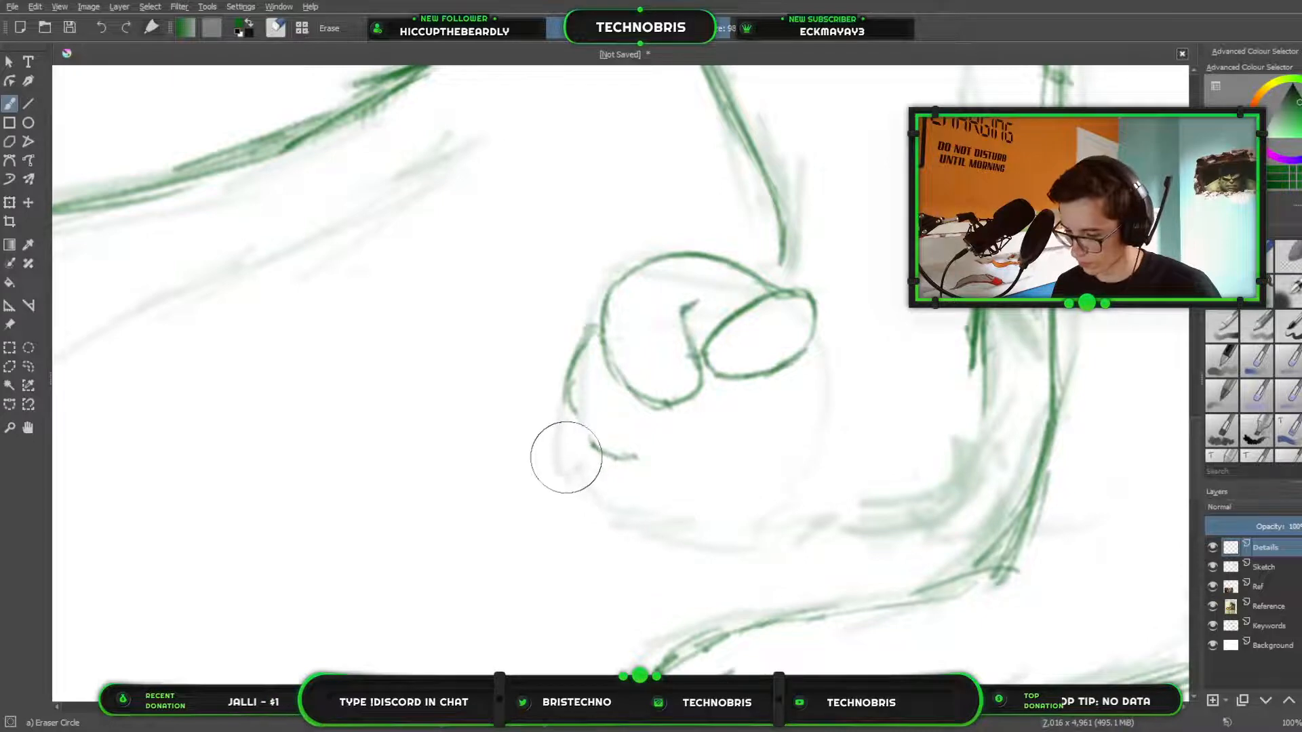
{"action": "key", "text": "slash"}
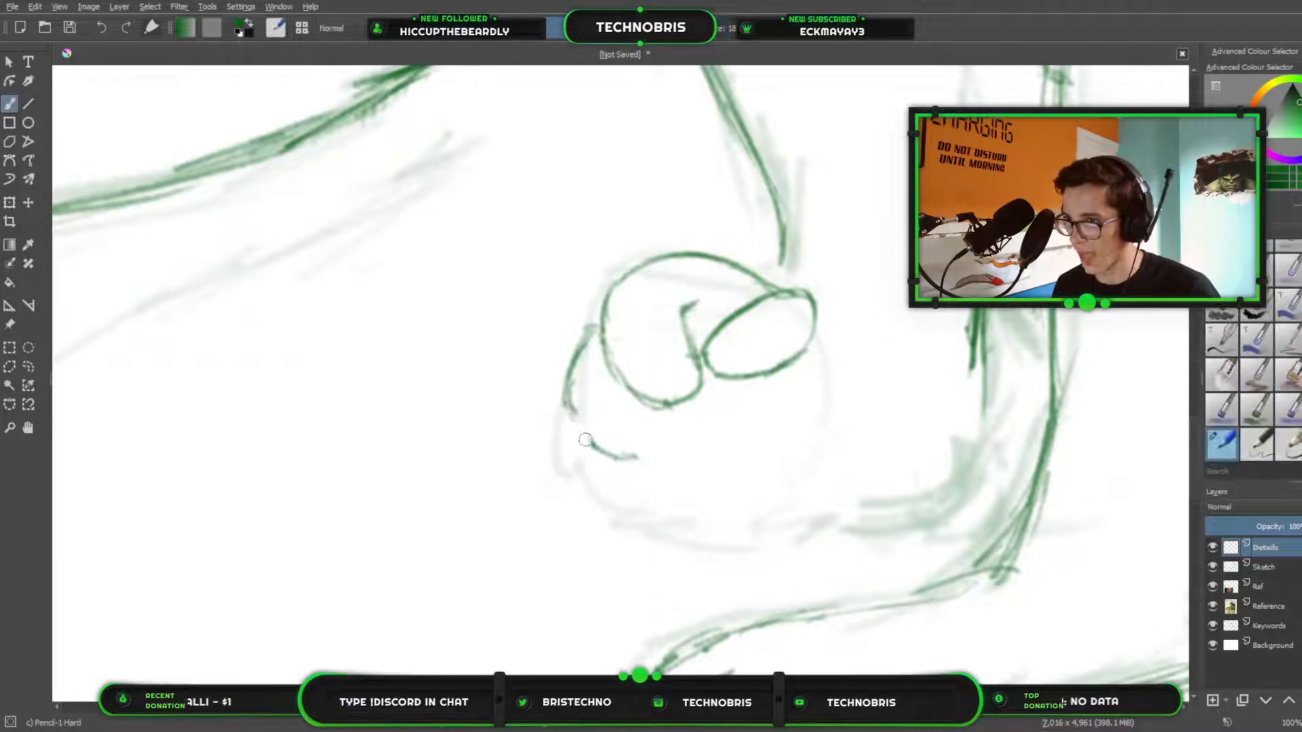
{"action": "mouse_move", "coordinate": [570, 406]}
{"action": "left_mouse_down"}
{"action": "mouse_move", "coordinate": [589, 446]}
{"action": "mouse_move", "coordinate": [652, 459]}
{"action": "mouse_move", "coordinate": [610, 451]}
{"action": "mouse_move", "coordinate": [712, 448]}
{"action": "mouse_move", "coordinate": [712, 397]}
{"action": "mouse_move", "coordinate": [697, 397]}
{"action": "mouse_move", "coordinate": [720, 434]}
{"action": "mouse_move", "coordinate": [708, 451]}
{"action": "mouse_move", "coordinate": [700, 404]}
{"action": "left_mouse_up"}
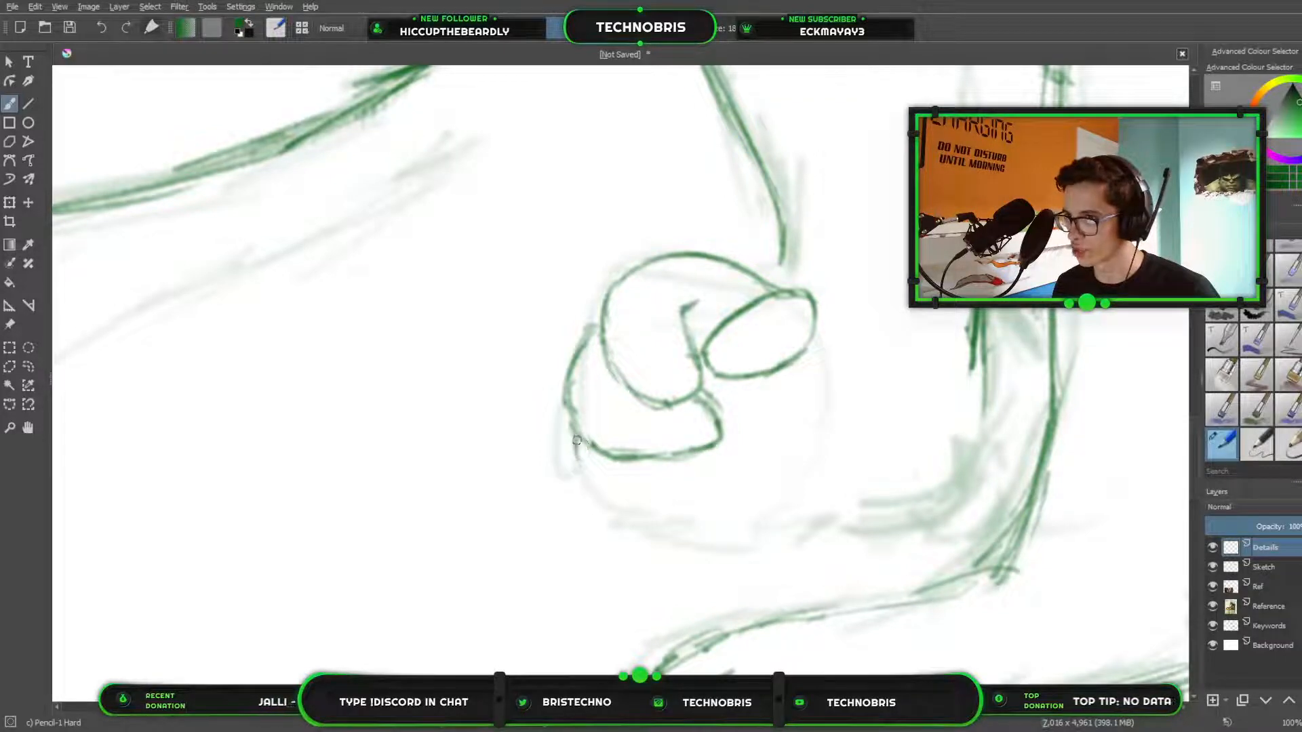
Draw a slimmer lowest toe beneath the middle one and a curve for the sole from the big toe down to it.
{"action": "mouse_move", "coordinate": [577, 441]}
{"action": "left_mouse_down"}
{"action": "mouse_move", "coordinate": [616, 474]}
{"action": "mouse_move", "coordinate": [612, 493]}
{"action": "mouse_move", "coordinate": [658, 500]}
{"action": "mouse_move", "coordinate": [638, 498]}
{"action": "mouse_move", "coordinate": [731, 478]}
{"action": "left_mouse_up"}
{"action": "mouse_move", "coordinate": [805, 353]}
{"action": "left_mouse_down"}
{"action": "mouse_move", "coordinate": [781, 436]}
{"action": "mouse_move", "coordinate": [727, 458]}
{"action": "mouse_move", "coordinate": [771, 443]}
{"action": "mouse_move", "coordinate": [739, 457]}
{"action": "mouse_move", "coordinate": [799, 373]}
{"action": "mouse_move", "coordinate": [764, 445]}
{"action": "mouse_move", "coordinate": [726, 459]}
{"action": "left_mouse_up"}
{"action": "left_click_drag", "start_coordinate": [726, 458], "coordinate": [800, 371]}
{"action": "left_click_drag", "start_coordinate": [710, 450], "coordinate": [730, 477]}
{"action": "mouse_move", "coordinate": [730, 478]}
{"action": "left_mouse_down"}
{"action": "mouse_move", "coordinate": [682, 491]}
{"action": "mouse_move", "coordinate": [700, 485]}
{"action": "left_mouse_up"}
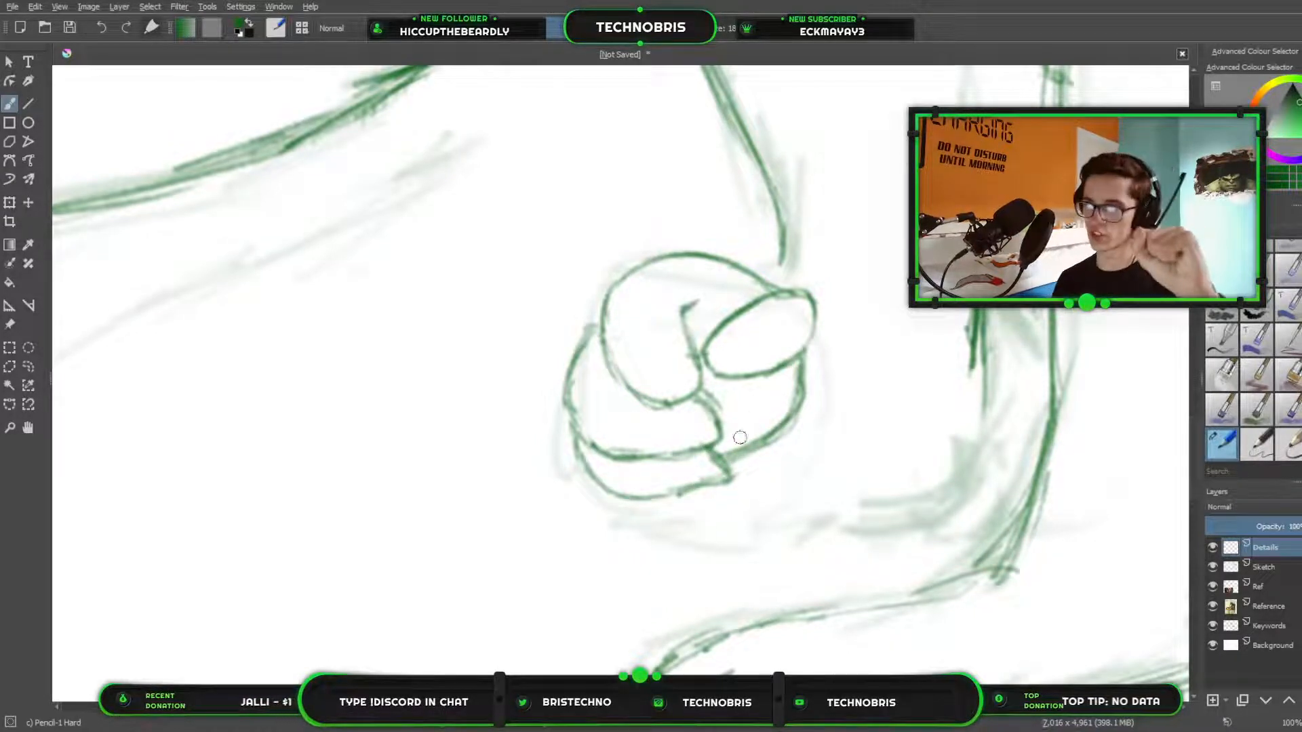
Shade the sole under the far foot's big toe and the crease beside the first curled toe with short hatching strokes.
{"action": "left_click_drag", "start_coordinate": [745, 392], "coordinate": [743, 431]}
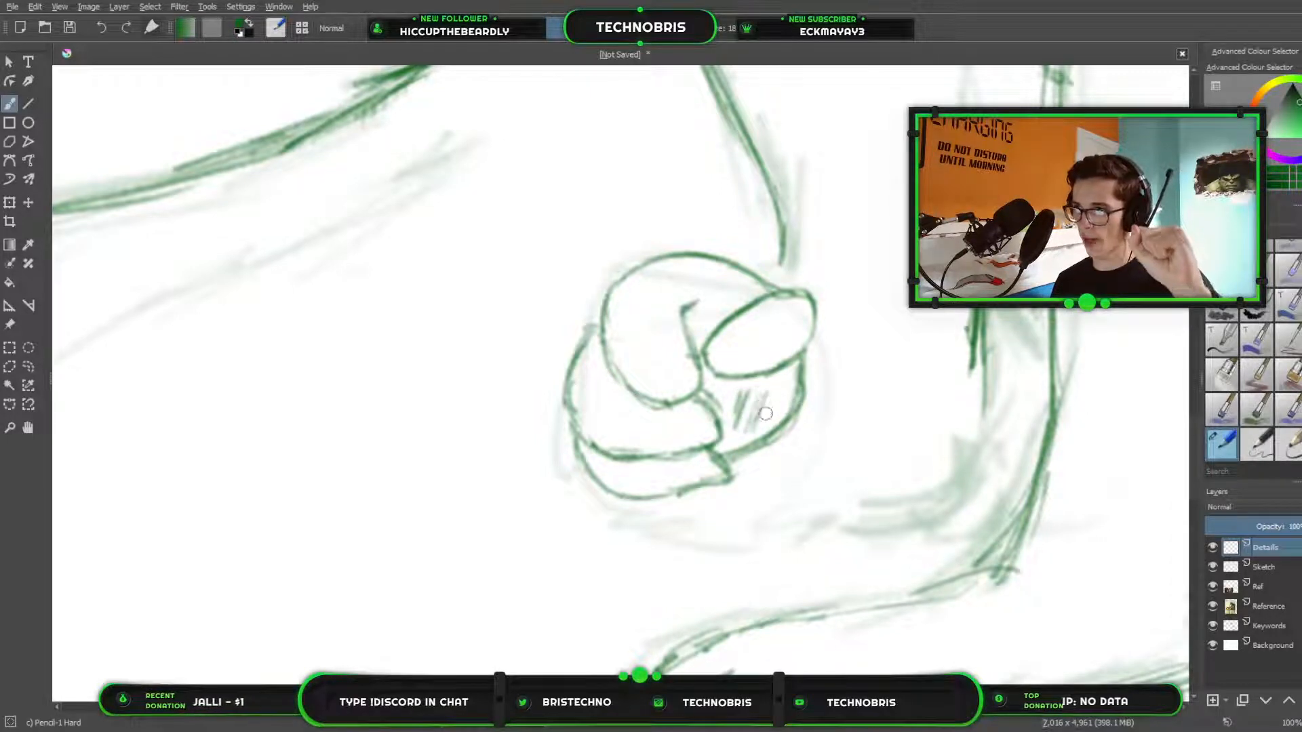
{"action": "left_click_drag", "start_coordinate": [779, 379], "coordinate": [764, 418]}
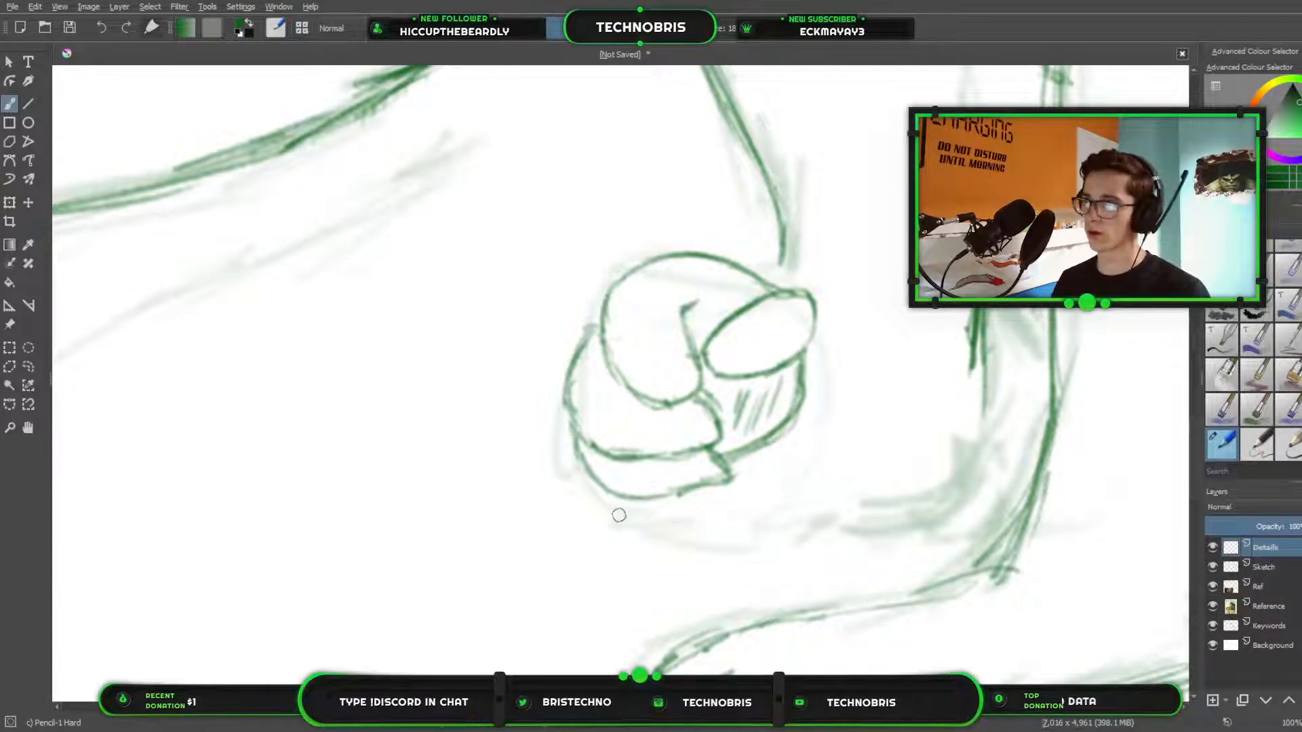
{"action": "scroll", "coordinate": [616, 512], "scroll_direction": "down", "scroll_amount": 5}
{"action": "scroll", "coordinate": [700, 419], "scroll_direction": "up", "scroll_amount": 4}
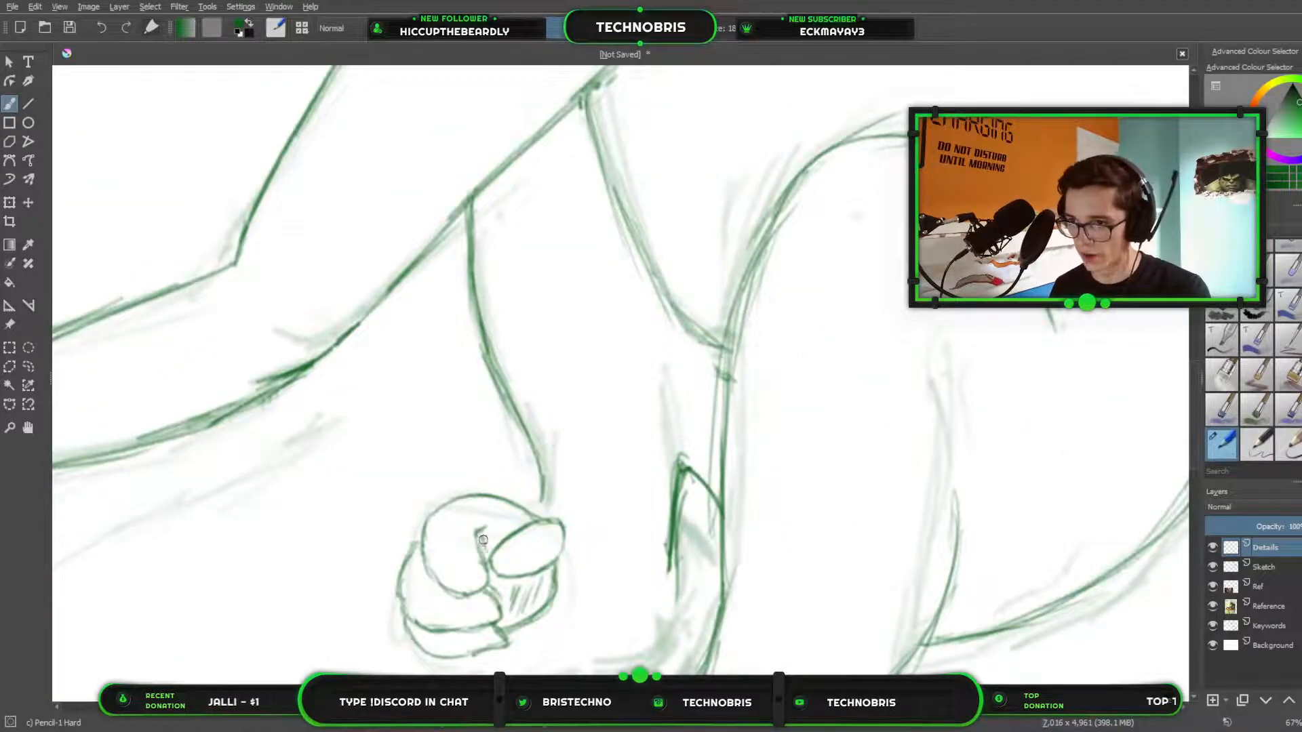
{"action": "mouse_move", "coordinate": [483, 540]}
{"action": "left_mouse_down"}
{"action": "mouse_move", "coordinate": [488, 555]}
{"action": "mouse_move", "coordinate": [501, 547]}
{"action": "left_mouse_up"}
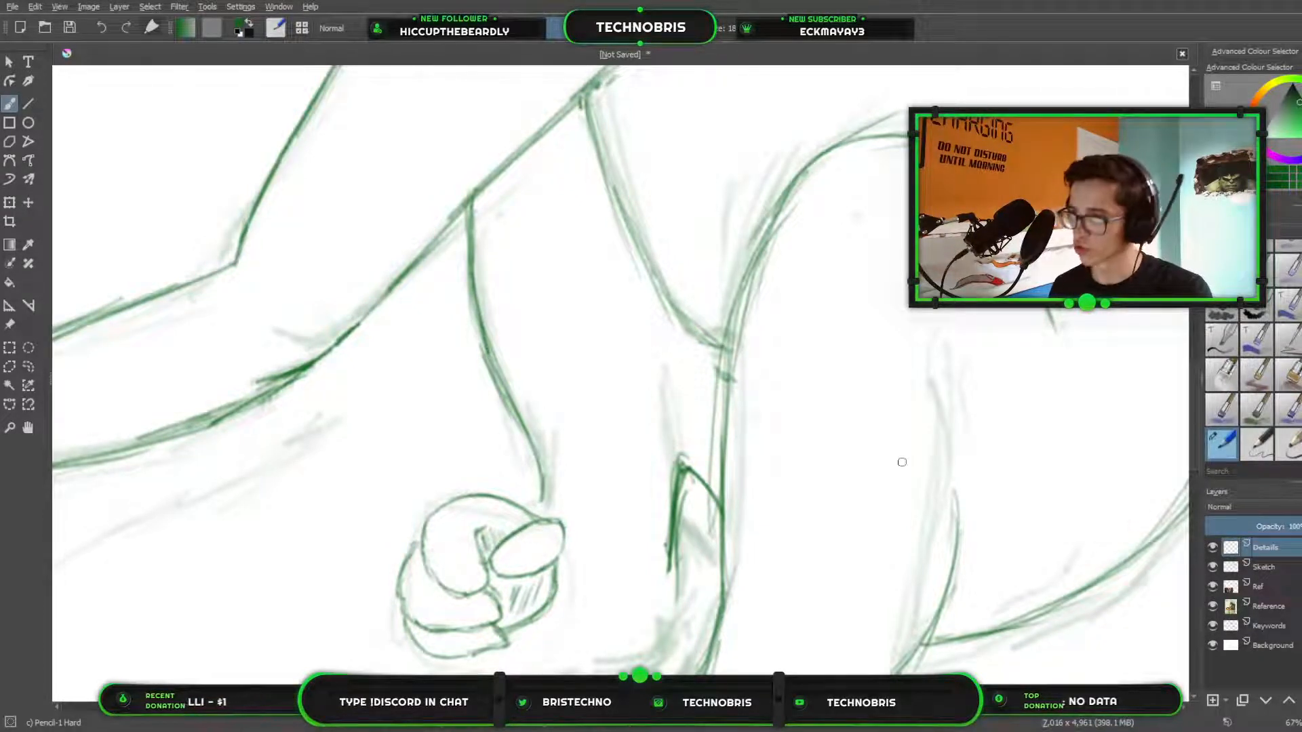
Hatch a shadow along the belly line, from the armpit down to the pointed shape between the hind legs.
{"action": "scroll", "coordinate": [836, 267], "scroll_direction": "down", "scroll_amount": 4}
{"action": "scroll", "coordinate": [802, 353], "scroll_direction": "up", "scroll_amount": 3}
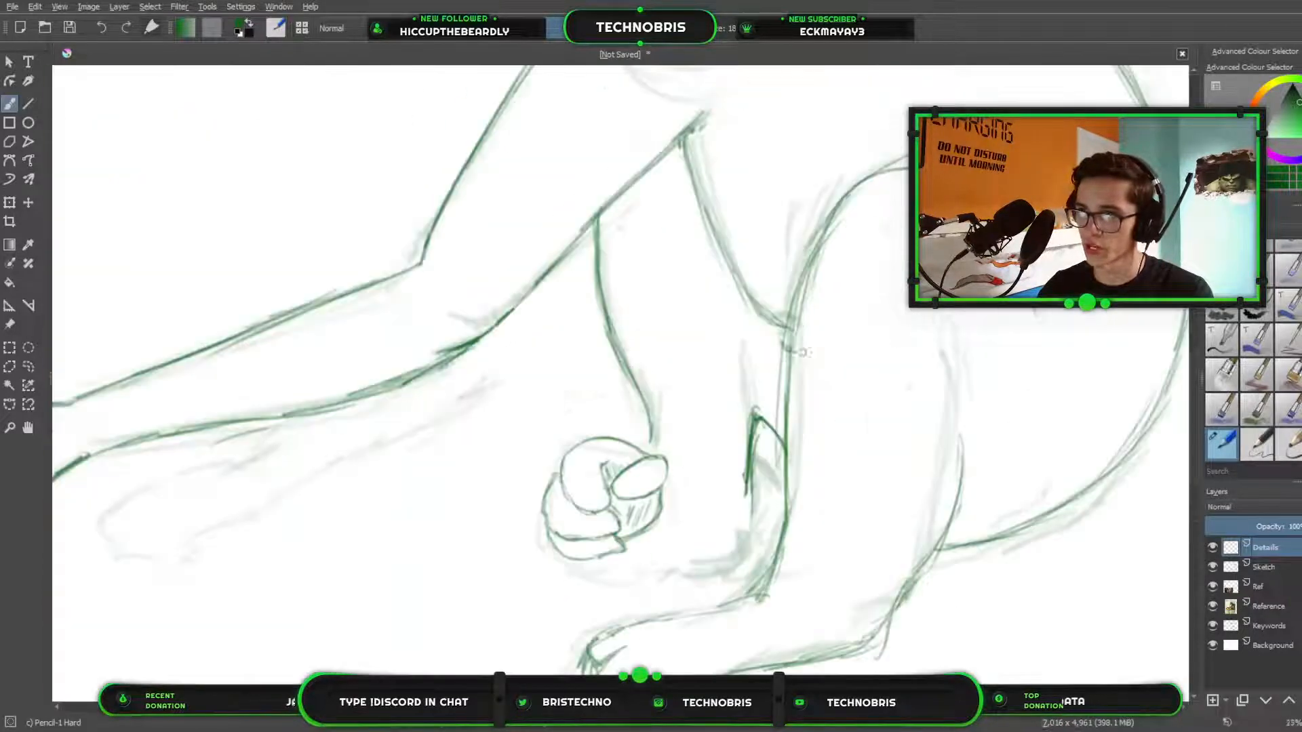
{"action": "left_click_drag", "start_coordinate": [802, 346], "coordinate": [800, 451]}
{"action": "scroll", "coordinate": [793, 406], "scroll_direction": "up", "scroll_amount": 1}
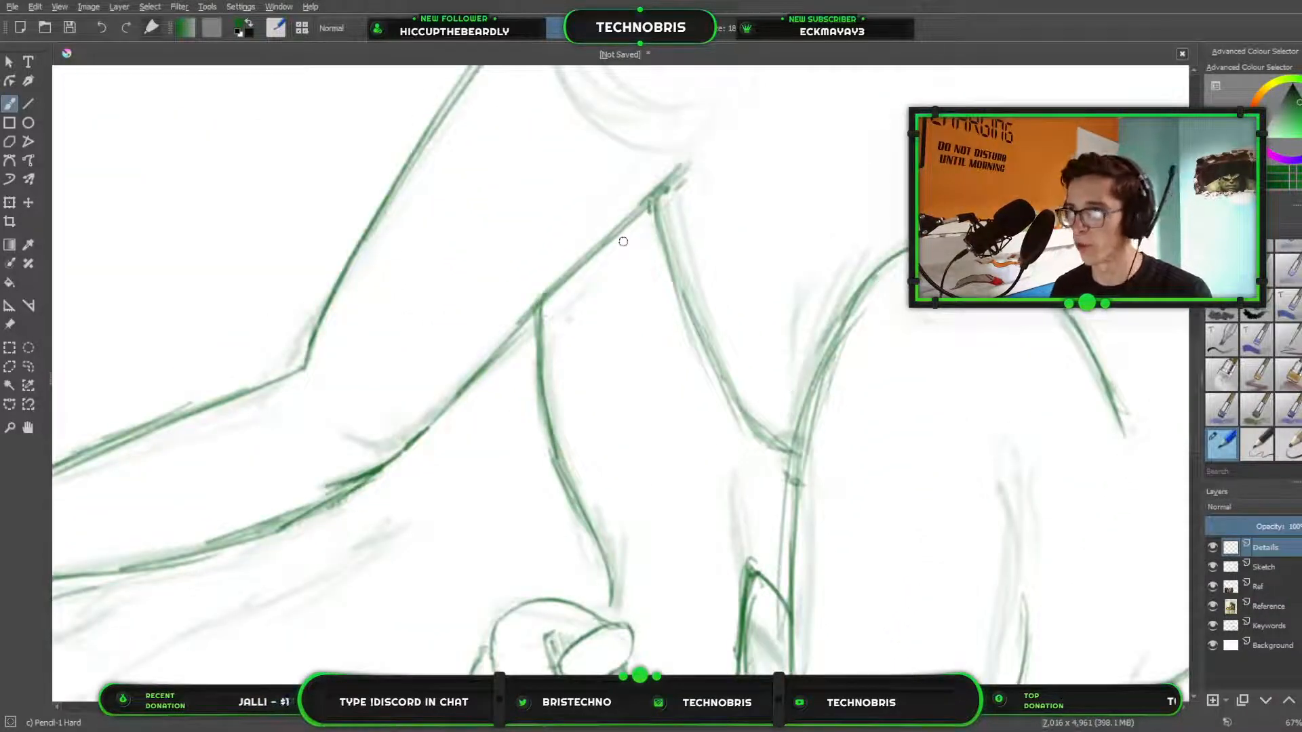
{"action": "left_click_drag", "start_coordinate": [615, 237], "coordinate": [611, 259]}
{"action": "mouse_move", "coordinate": [637, 217]}
{"action": "left_mouse_down"}
{"action": "mouse_move", "coordinate": [684, 364]}
{"action": "mouse_move", "coordinate": [700, 345]}
{"action": "mouse_move", "coordinate": [692, 321]}
{"action": "mouse_move", "coordinate": [686, 381]}
{"action": "mouse_move", "coordinate": [705, 408]}
{"action": "left_mouse_up"}
{"action": "left_click_drag", "start_coordinate": [713, 380], "coordinate": [719, 443]}
{"action": "left_click_drag", "start_coordinate": [731, 408], "coordinate": [736, 494]}
{"action": "left_click_drag", "start_coordinate": [749, 450], "coordinate": [747, 531]}
{"action": "left_click_drag", "start_coordinate": [759, 449], "coordinate": [758, 537]}
{"action": "left_click_drag", "start_coordinate": [779, 463], "coordinate": [767, 562]}
{"action": "left_click_drag", "start_coordinate": [787, 479], "coordinate": [777, 560]}
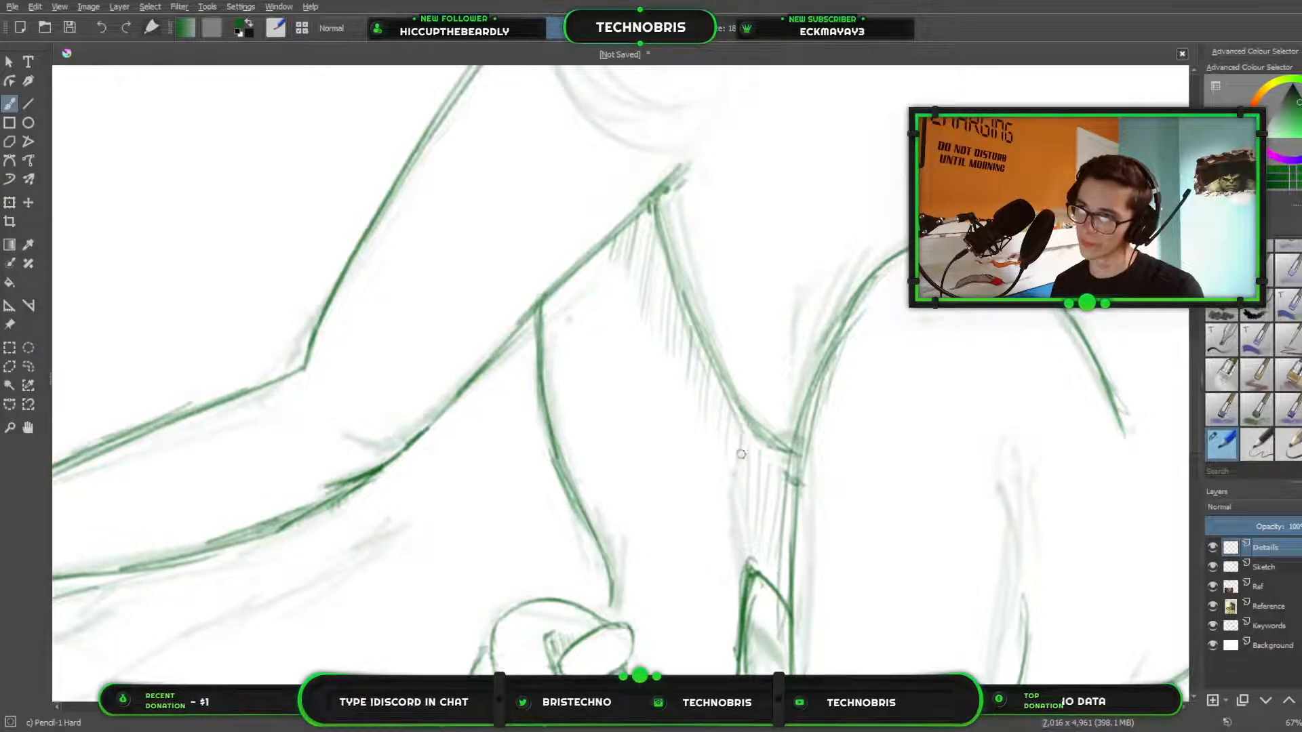
Try to join the far foot's sole to the pointed shape at the near shin with pencil lines, and erase them.
{"action": "scroll", "coordinate": [725, 214], "scroll_direction": "down", "scroll_amount": 3}
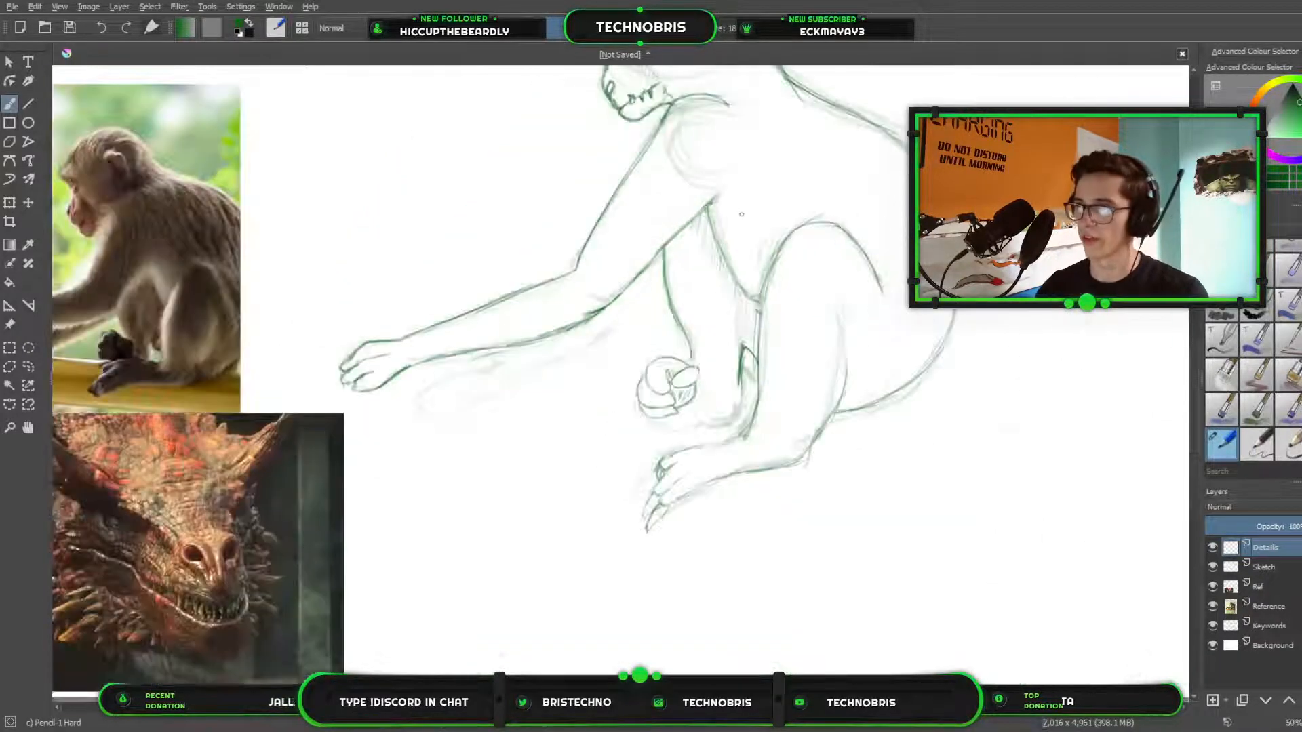
{"action": "left_click_drag", "start_coordinate": [814, 302], "coordinate": [787, 583]}
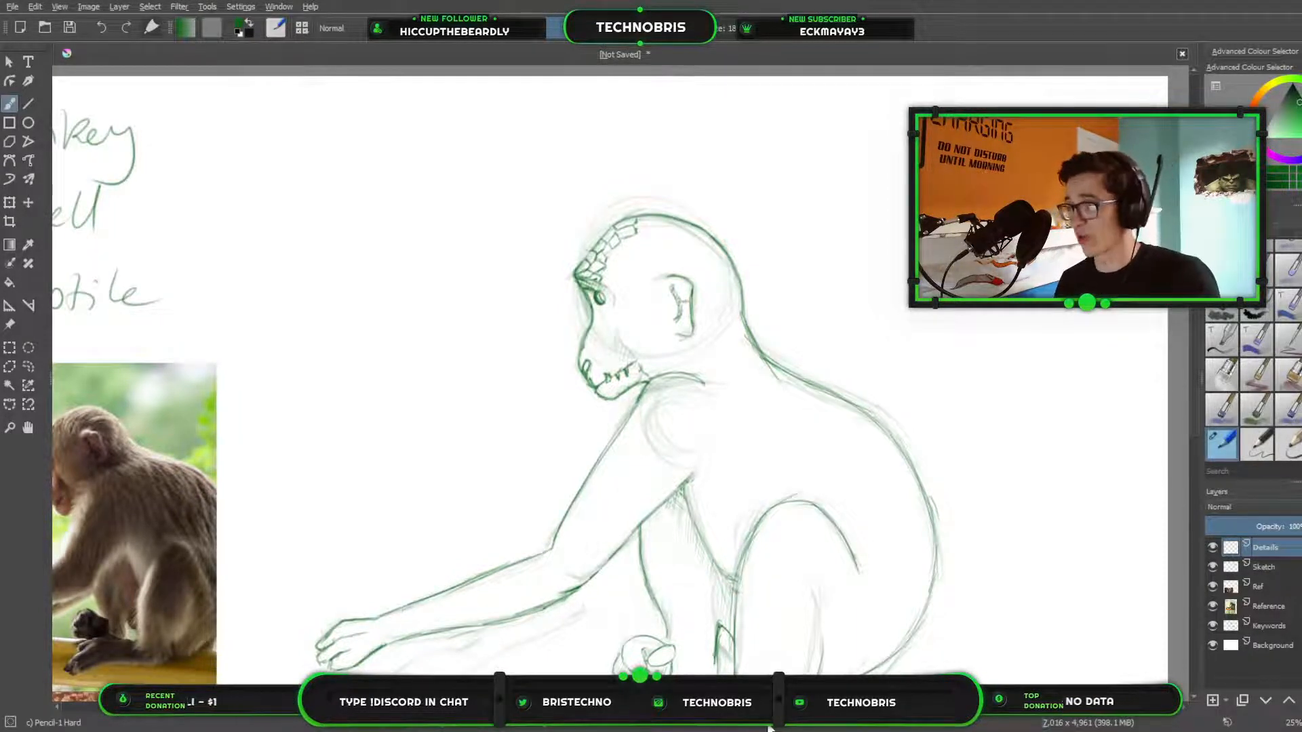
{"action": "scroll", "coordinate": [750, 503], "scroll_direction": "up", "scroll_amount": 1}
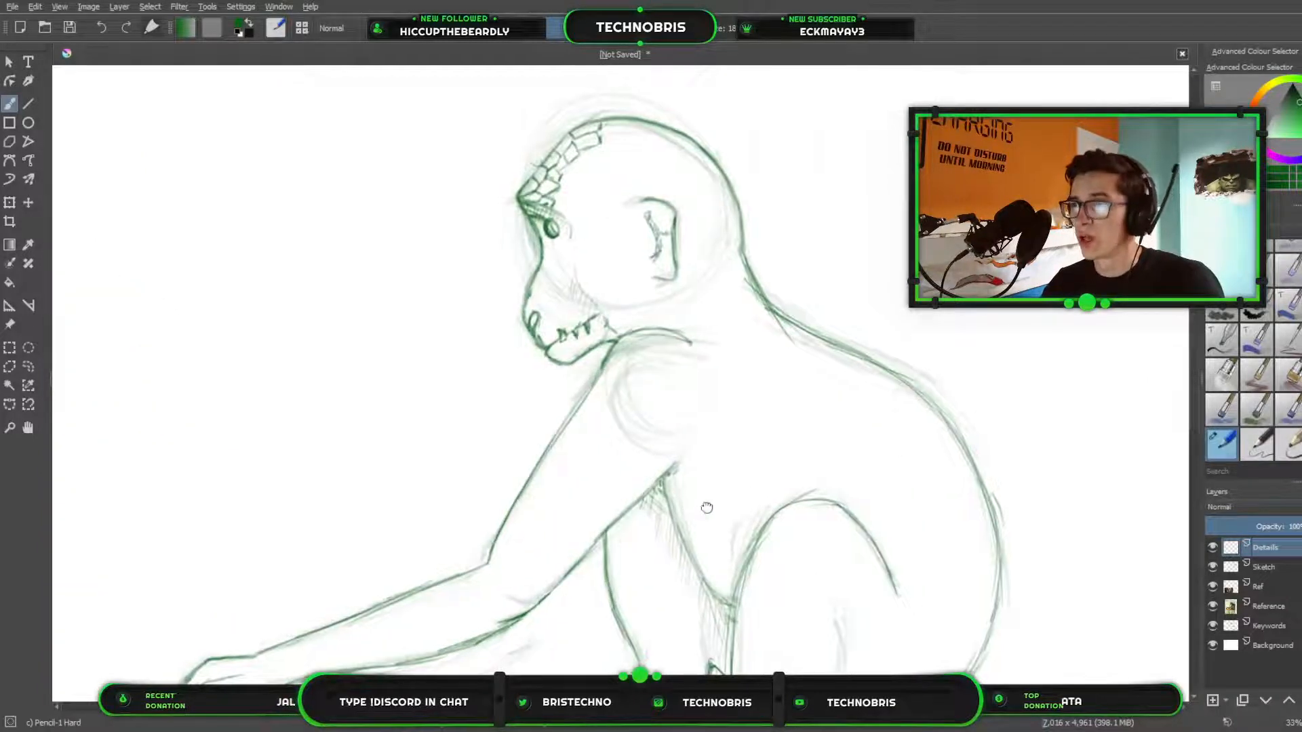
{"action": "mouse_move", "coordinate": [706, 506]}
{"action": "left_mouse_down"}
{"action": "mouse_move", "coordinate": [764, 456]}
{"action": "mouse_move", "coordinate": [753, 462]}
{"action": "left_mouse_up"}
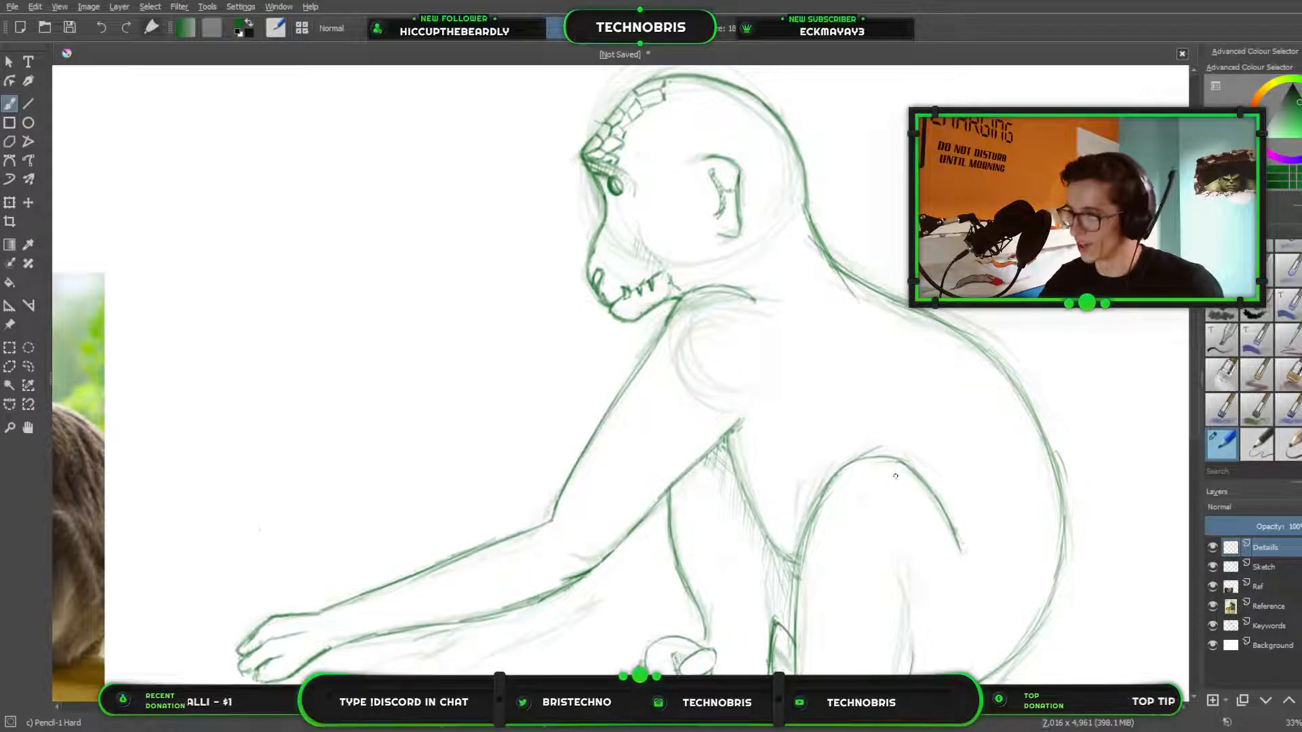
{"action": "left_click_drag", "start_coordinate": [892, 486], "coordinate": [911, 358]}
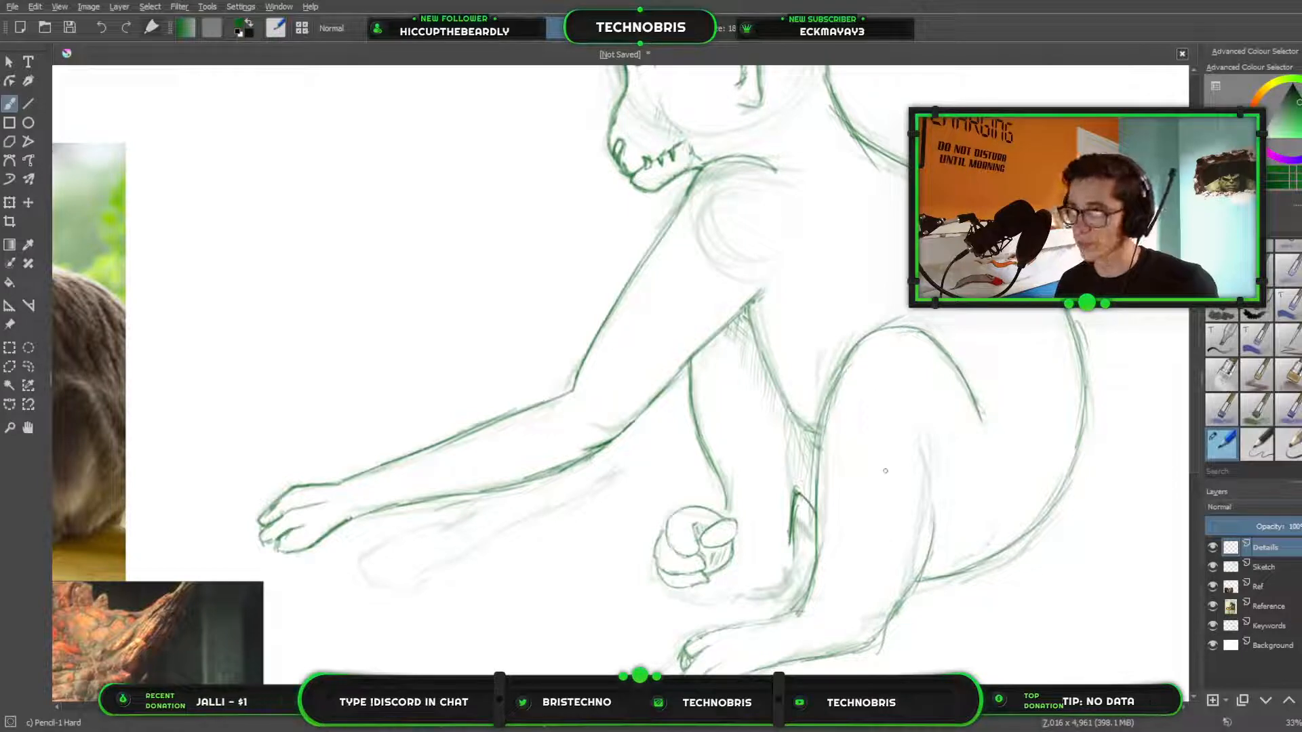
{"action": "left_click_drag", "start_coordinate": [570, 362], "coordinate": [641, 321]}
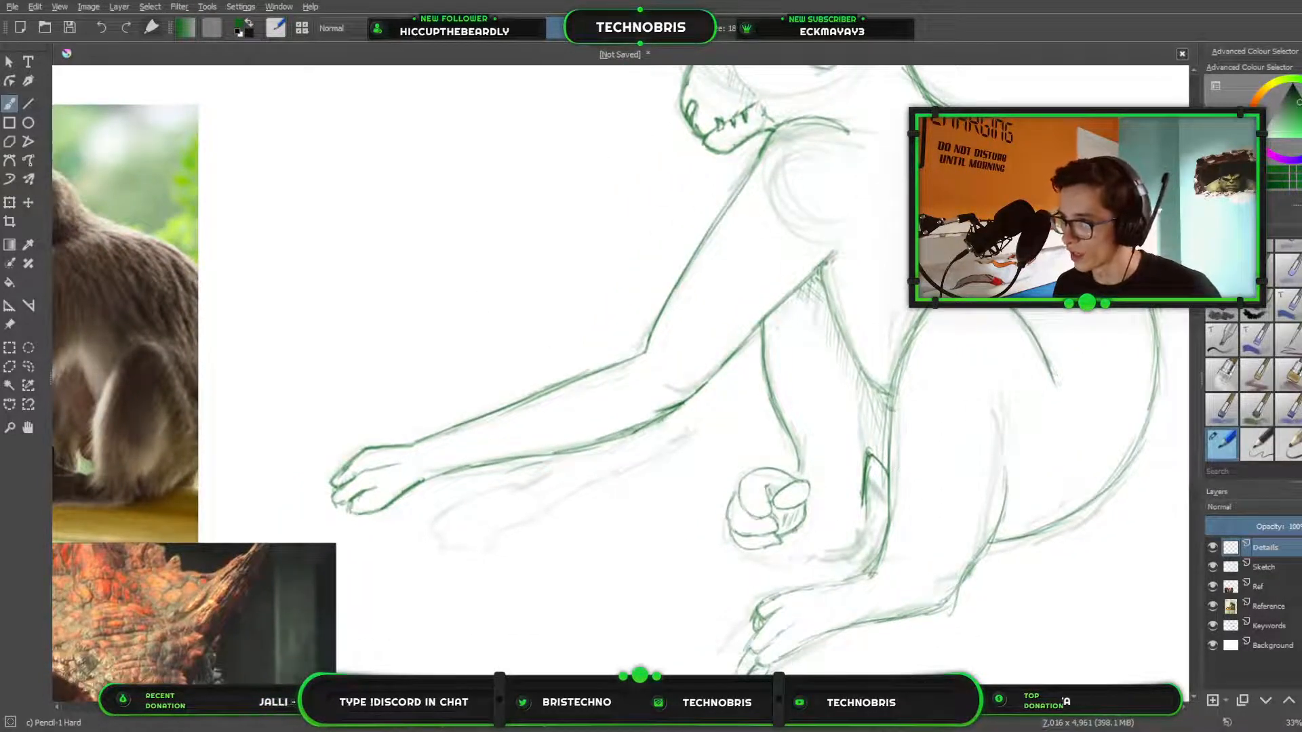
{"action": "mouse_move", "coordinate": [796, 530]}
{"action": "left_mouse_down"}
{"action": "mouse_move", "coordinate": [854, 520]}
{"action": "mouse_move", "coordinate": [820, 526]}
{"action": "mouse_move", "coordinate": [847, 534]}
{"action": "left_mouse_up"}
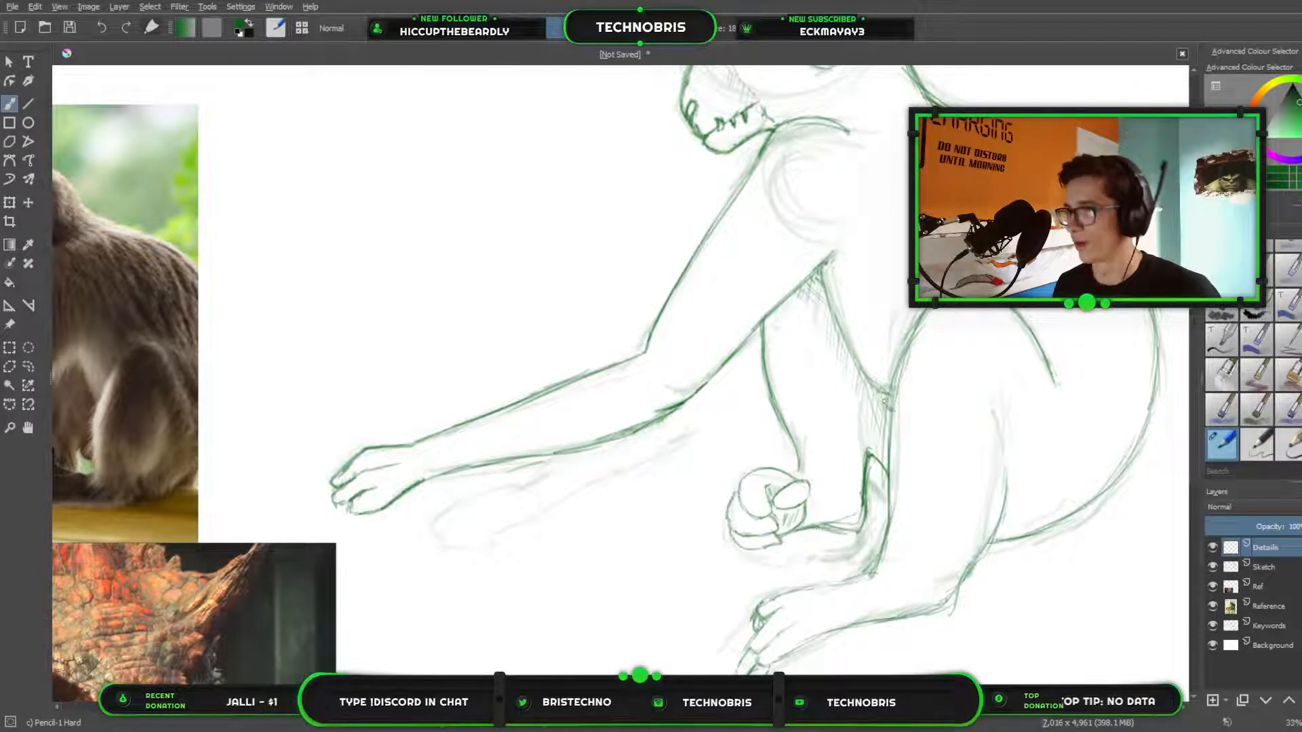
{"action": "scroll", "coordinate": [874, 461], "scroll_direction": "down", "scroll_amount": 4}
{"action": "scroll", "coordinate": [895, 434], "scroll_direction": "up", "scroll_amount": 6}
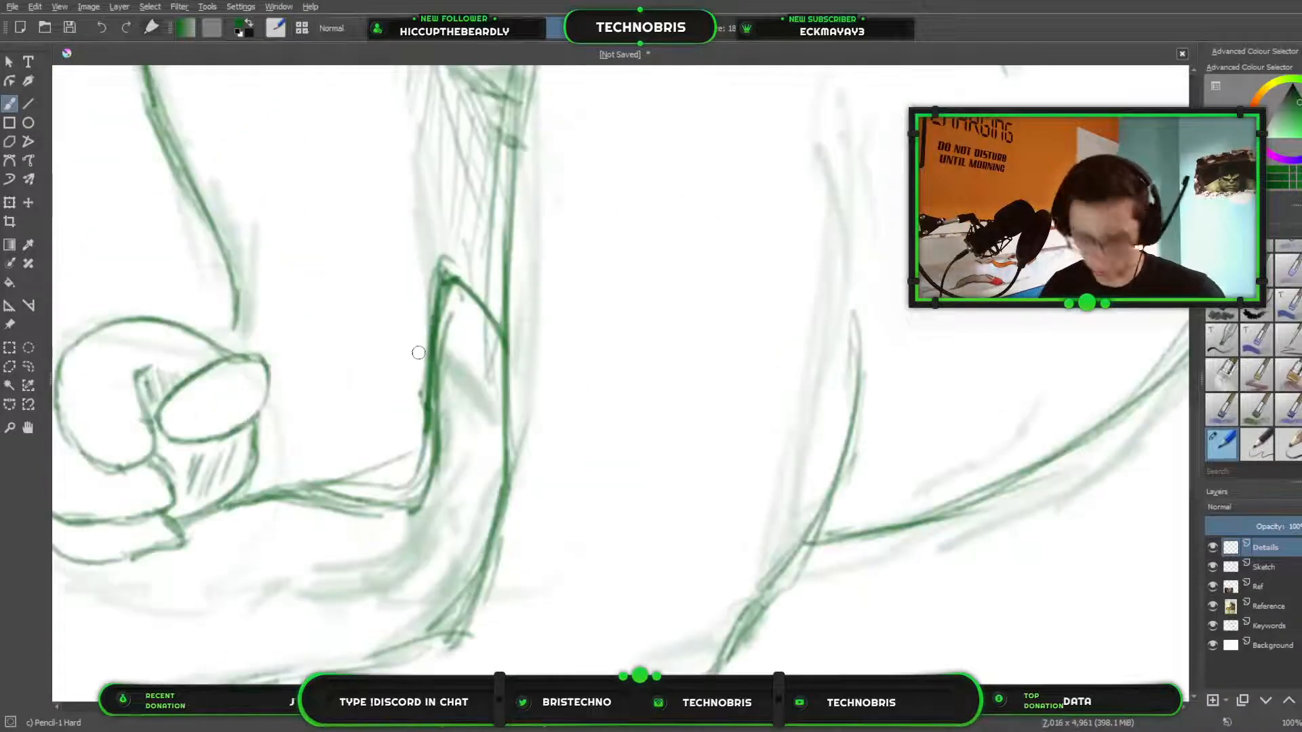
{"action": "key", "text": "slash"}
{"action": "mouse_move", "coordinate": [279, 502]}
{"action": "left_mouse_down"}
{"action": "mouse_move", "coordinate": [404, 465]}
{"action": "mouse_move", "coordinate": [317, 538]}
{"action": "mouse_move", "coordinate": [264, 523]}
{"action": "mouse_move", "coordinate": [1033, 324]}
{"action": "left_mouse_up"}
{"action": "scroll", "coordinate": [784, 405], "scroll_direction": "down", "scroll_amount": 3}
{"action": "left_click_drag", "start_coordinate": [677, 420], "coordinate": [321, 381]}
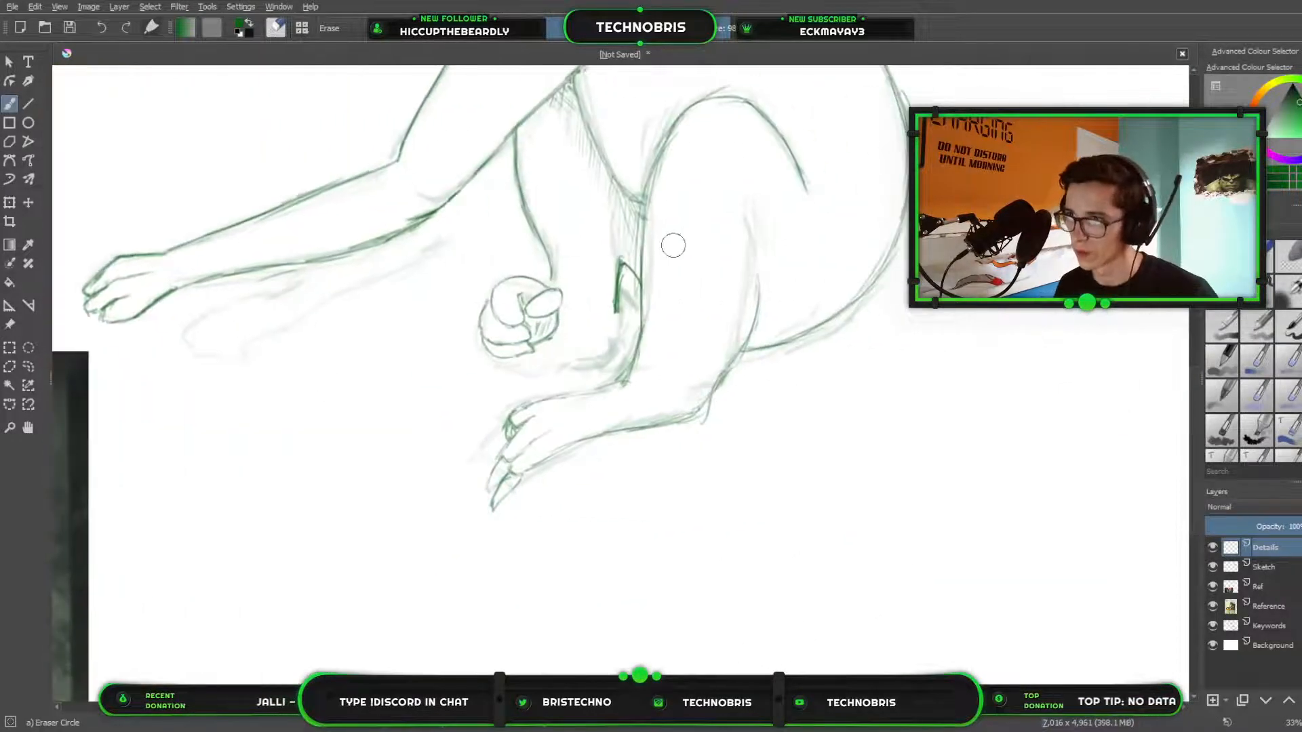
Draw the far foot's underside as a curved line from the pointed shape at the near shin to the curled toes.
{"action": "key", "text": "slash"}
{"action": "mouse_move", "coordinate": [616, 315]}
{"action": "left_mouse_down"}
{"action": "mouse_move", "coordinate": [608, 348]}
{"action": "mouse_move", "coordinate": [557, 362]}
{"action": "mouse_move", "coordinate": [588, 369]}
{"action": "mouse_move", "coordinate": [611, 355]}
{"action": "mouse_move", "coordinate": [615, 318]}
{"action": "mouse_move", "coordinate": [608, 361]}
{"action": "mouse_move", "coordinate": [580, 373]}
{"action": "mouse_move", "coordinate": [547, 360]}
{"action": "left_mouse_up"}
{"action": "left_click_drag", "start_coordinate": [541, 353], "coordinate": [592, 367]}
{"action": "scroll", "coordinate": [856, 404], "scroll_direction": "down", "scroll_amount": 4}
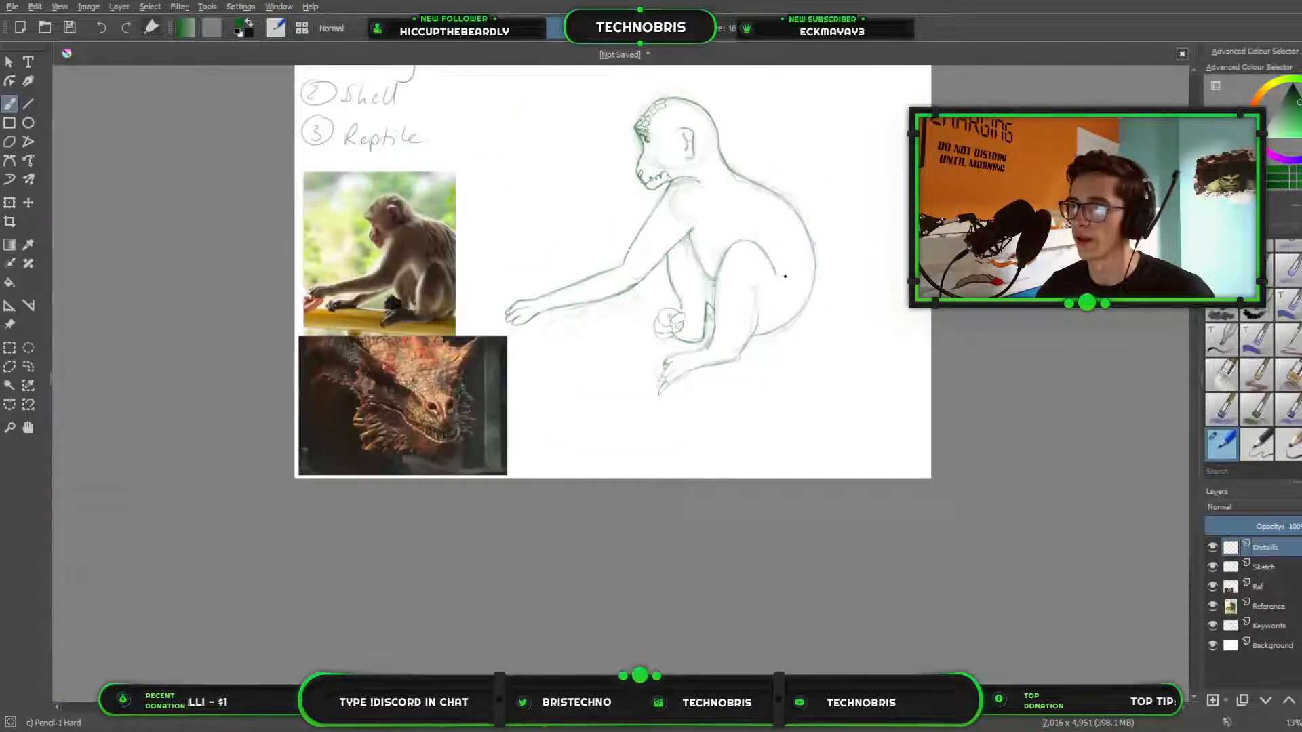
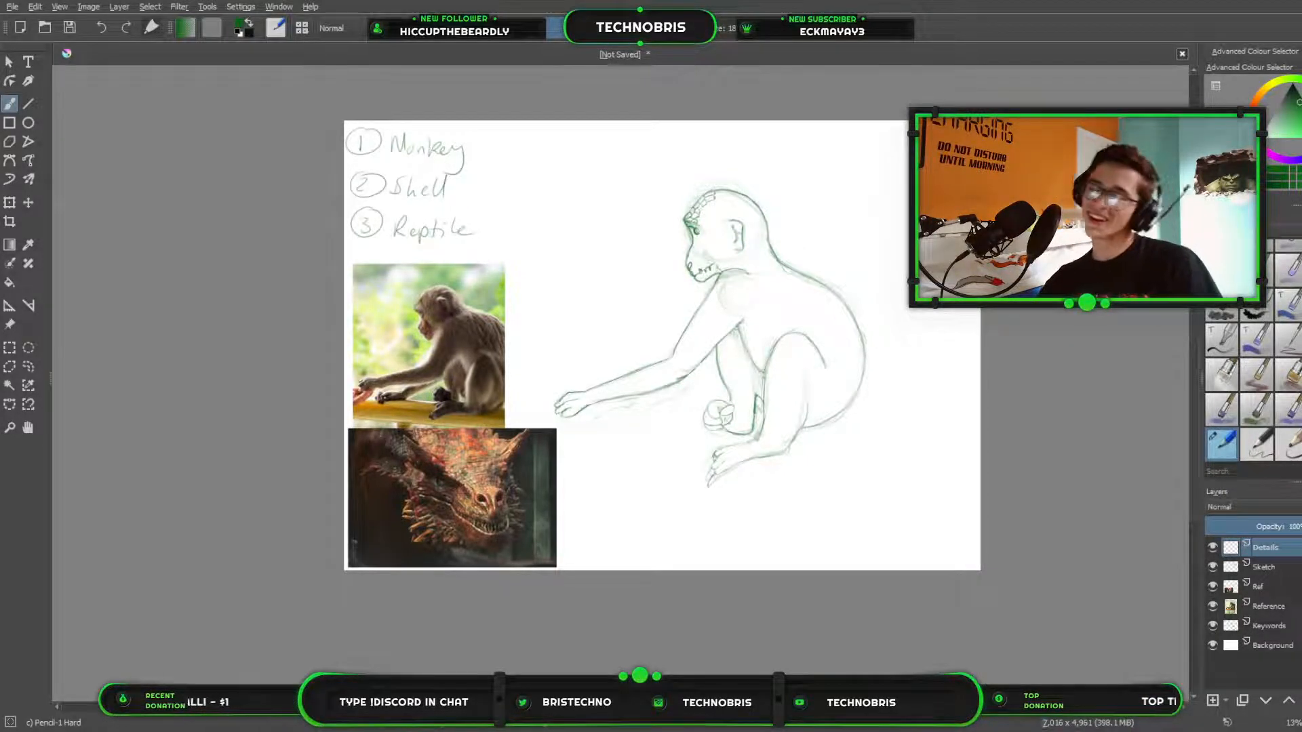
Doodle a few loose pencil strokes in the blank area above the near forearm, and erase them.
{"action": "scroll", "coordinate": [702, 444], "scroll_direction": "up", "scroll_amount": 3}
{"action": "mouse_move", "coordinate": [841, 353]}
{"action": "left_mouse_down"}
{"action": "mouse_move", "coordinate": [1078, 431]}
{"action": "mouse_move", "coordinate": [1023, 482]}
{"action": "mouse_move", "coordinate": [937, 497]}
{"action": "left_mouse_up"}
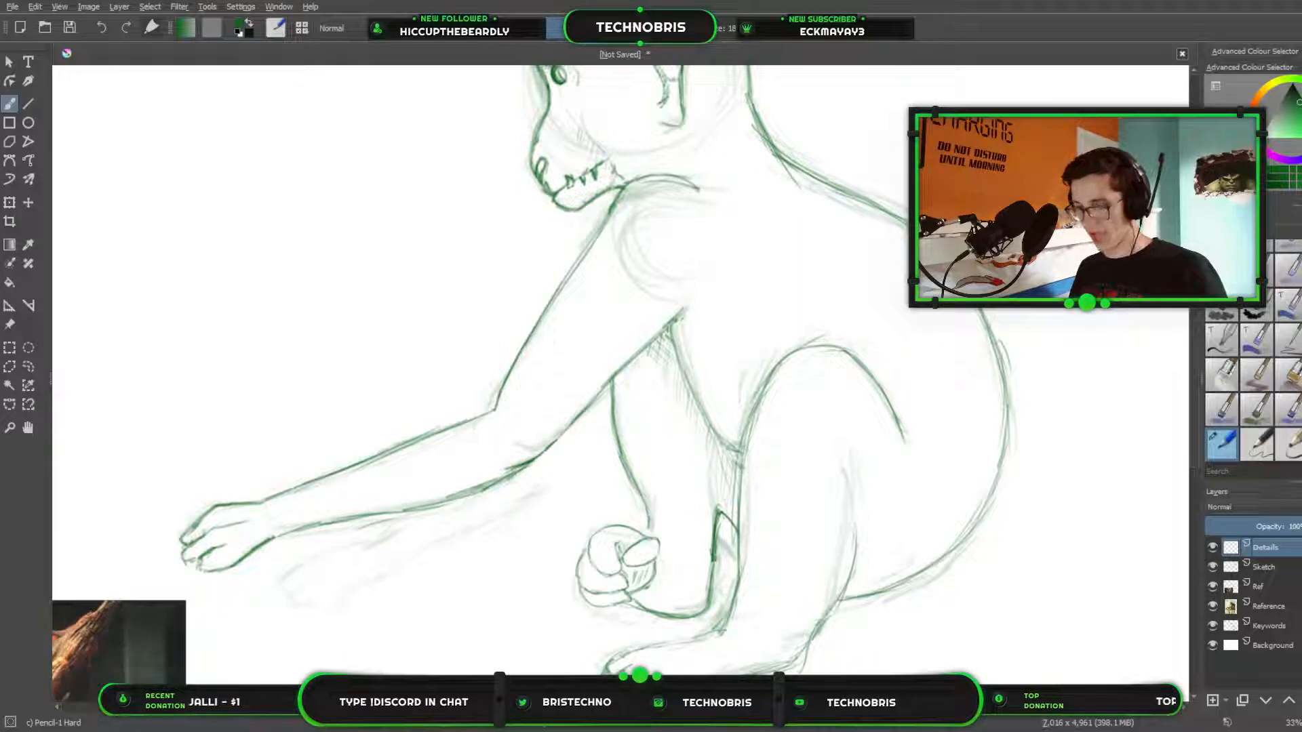
{"action": "left_click_drag", "start_coordinate": [276, 359], "coordinate": [392, 216]}
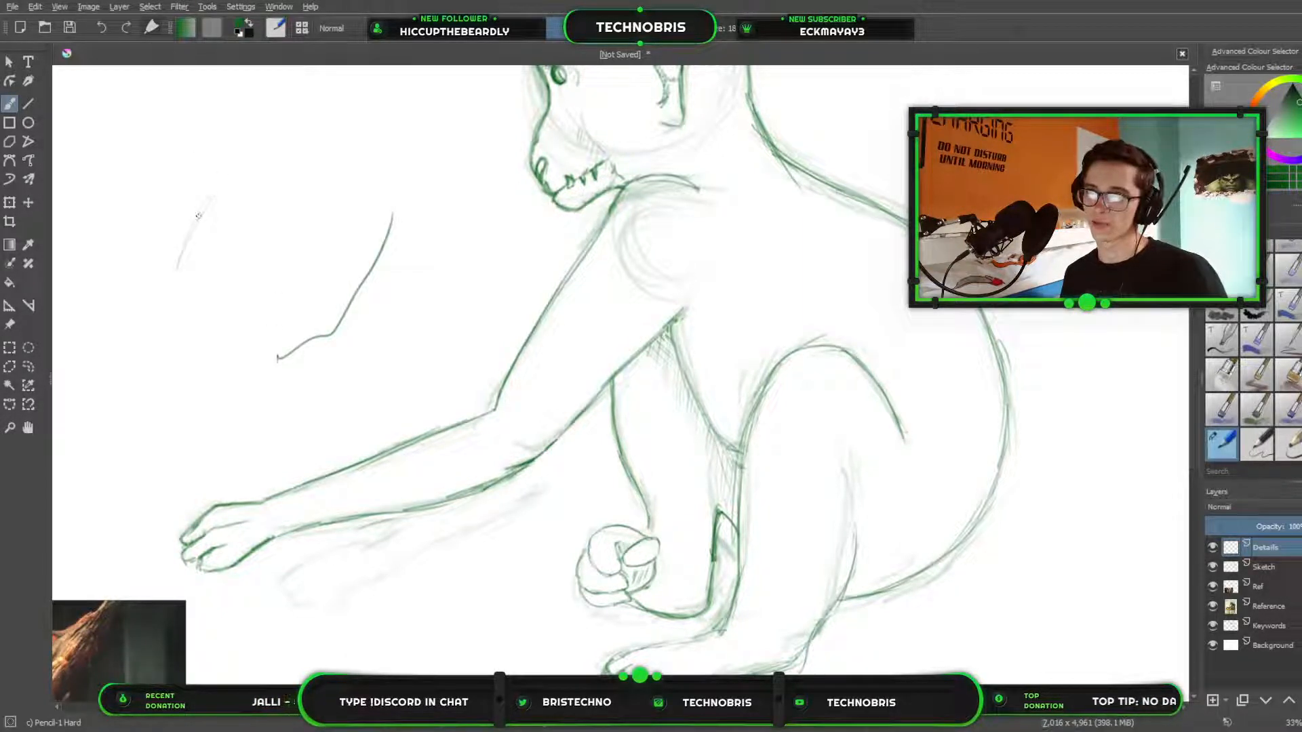
{"action": "left_click_drag", "start_coordinate": [221, 179], "coordinate": [176, 269]}
{"action": "mouse_move", "coordinate": [208, 197]}
{"action": "left_mouse_down"}
{"action": "mouse_move", "coordinate": [176, 271]}
{"action": "mouse_move", "coordinate": [196, 210]}
{"action": "mouse_move", "coordinate": [176, 315]}
{"action": "left_mouse_up"}
{"action": "left_click_drag", "start_coordinate": [192, 264], "coordinate": [272, 344]}
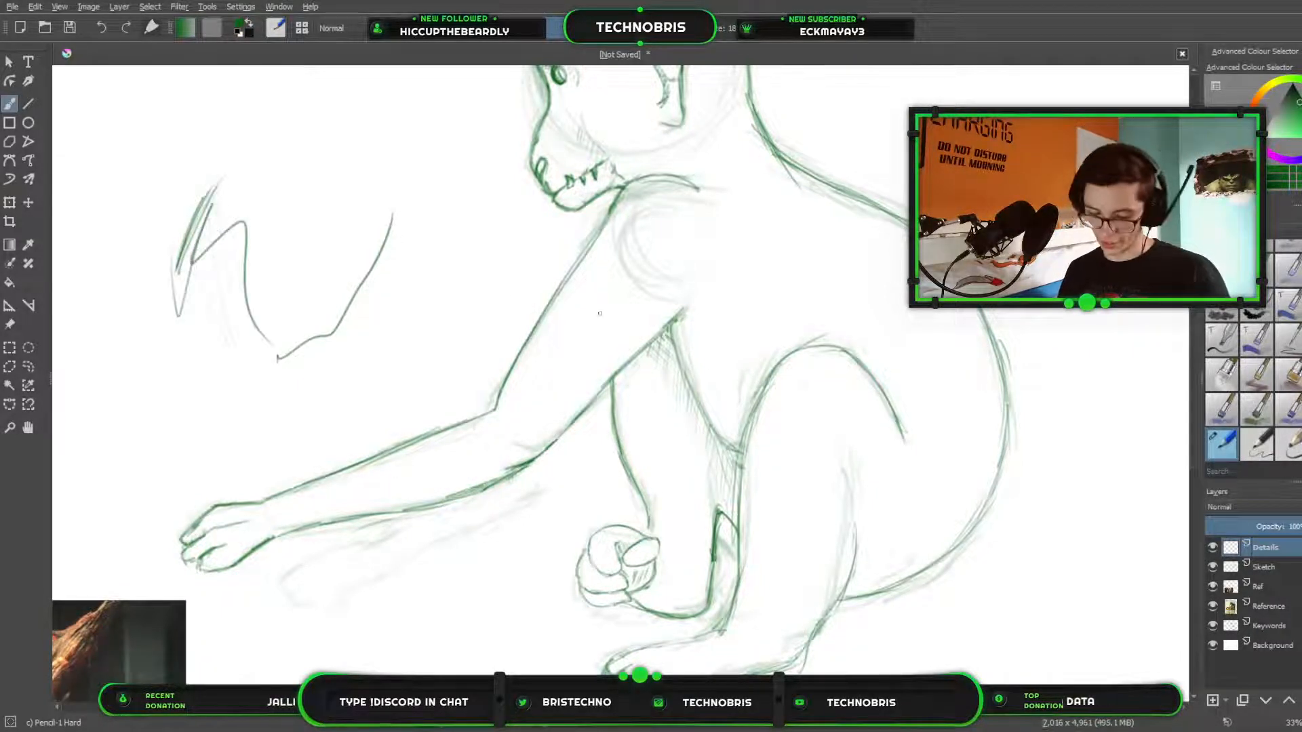
{"action": "key", "text": "/"}
{"action": "left_click_drag", "start_coordinate": [206, 206], "coordinate": [168, 293]}
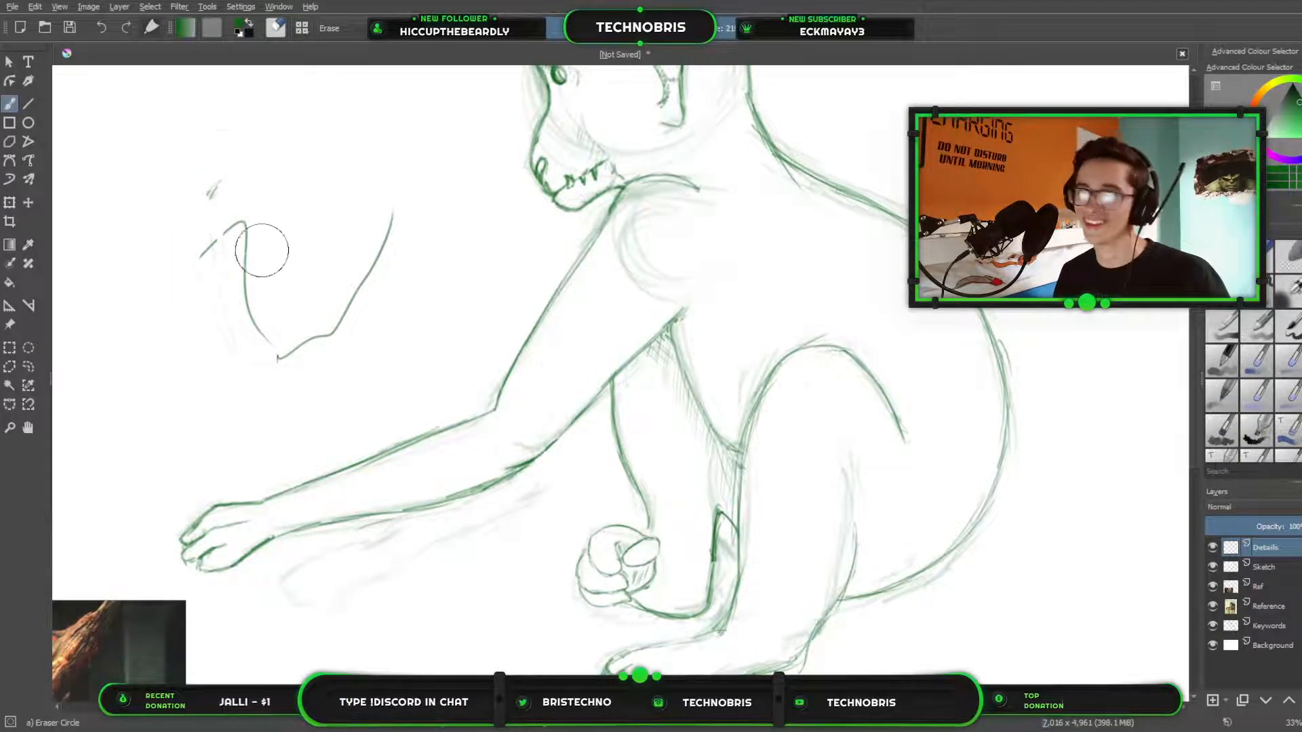
{"action": "mouse_move", "coordinate": [261, 250]}
{"action": "left_mouse_down"}
{"action": "mouse_move", "coordinate": [256, 212]}
{"action": "mouse_move", "coordinate": [415, 238]}
{"action": "mouse_move", "coordinate": [399, 423]}
{"action": "left_mouse_up"}
{"action": "key", "text": "/"}
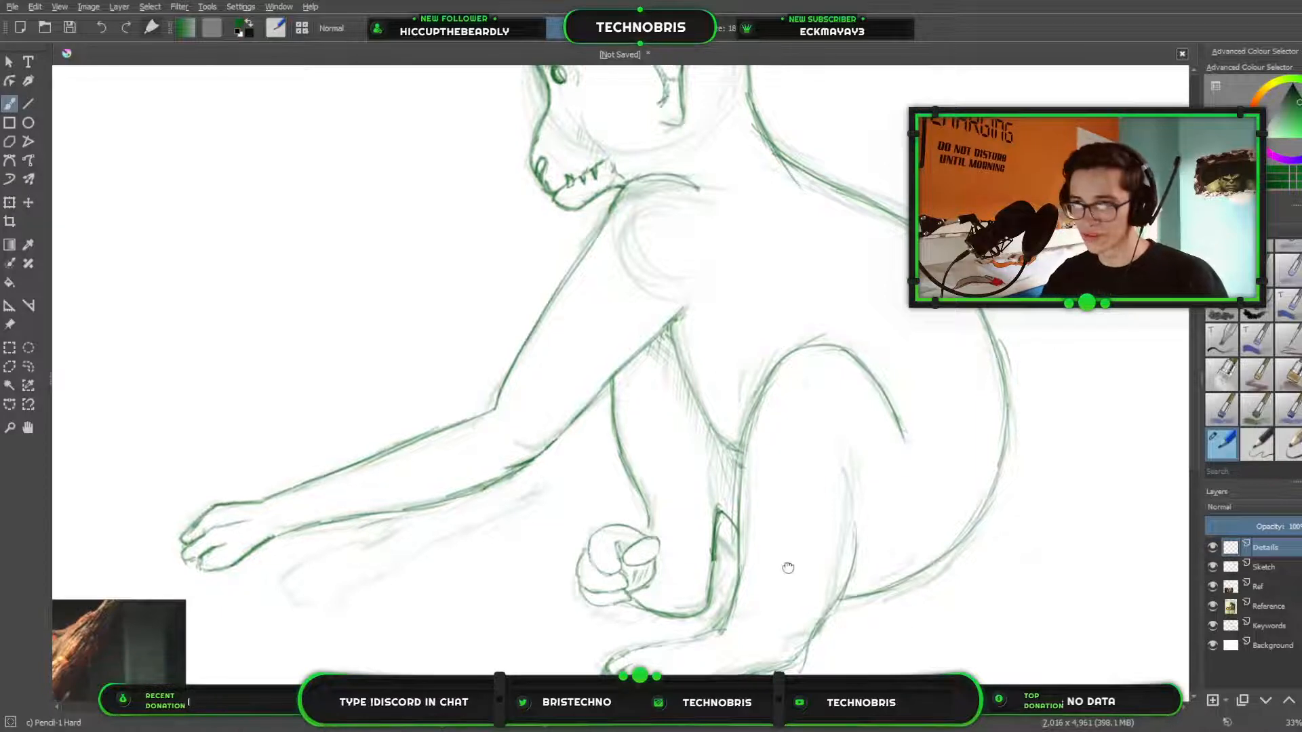
Try to outline the first fingers of the far hand over the faint sketch below the near hand, and erase them.
{"action": "left_click_drag", "start_coordinate": [790, 567], "coordinate": [1008, 438]}
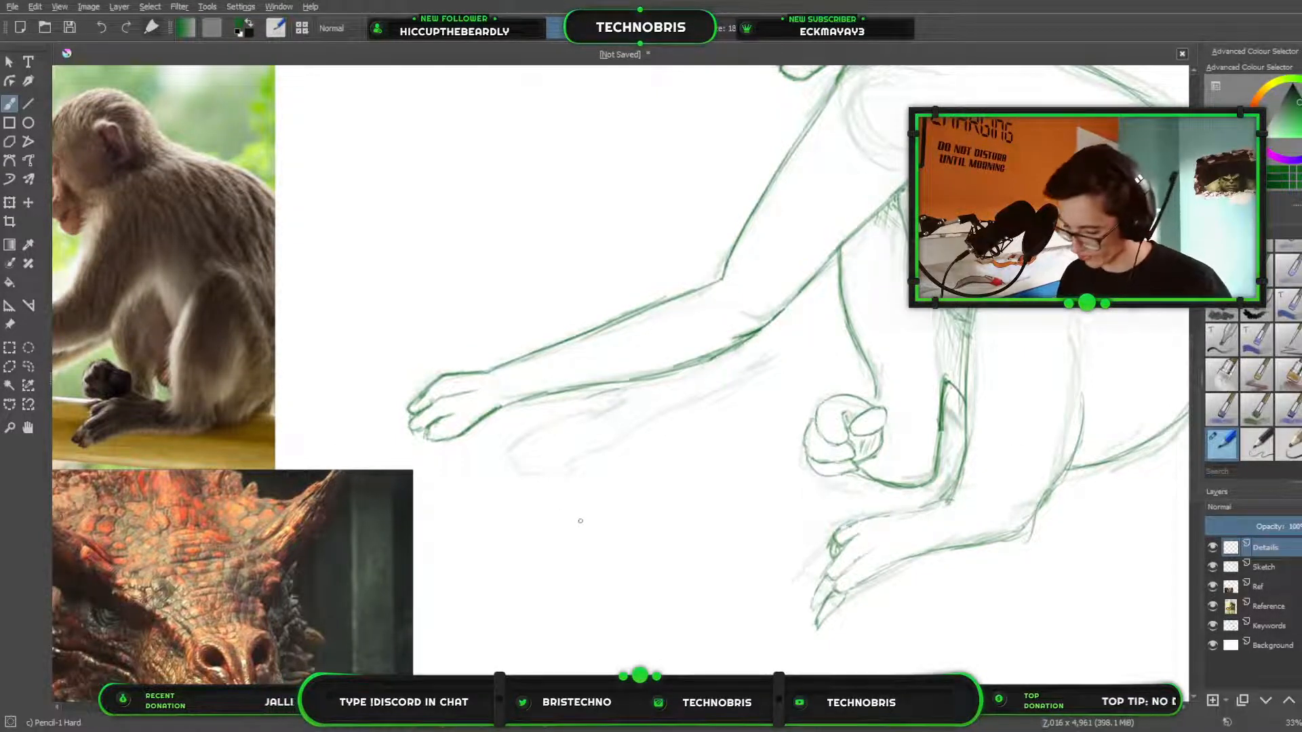
{"action": "scroll", "coordinate": [438, 463], "scroll_direction": "down", "scroll_amount": 3}
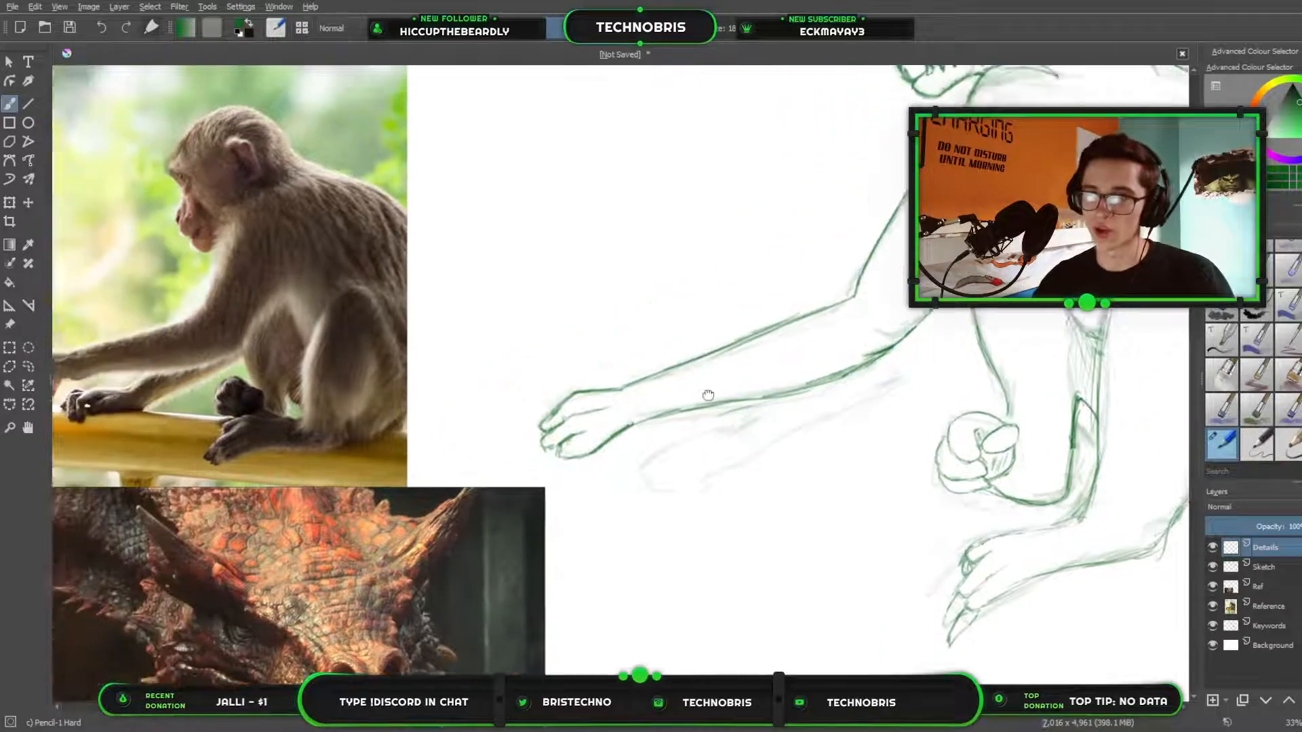
{"action": "scroll", "coordinate": [672, 396], "scroll_direction": "up", "scroll_amount": 2}
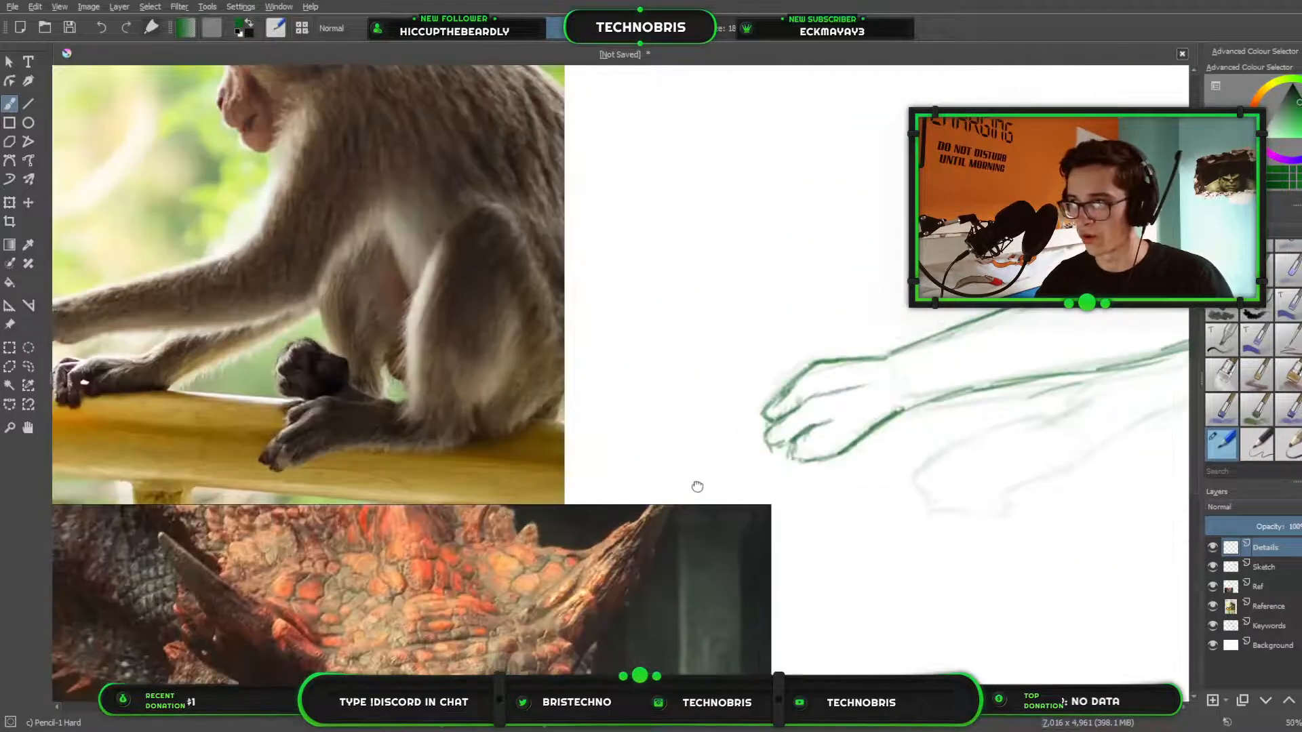
{"action": "left_click_drag", "start_coordinate": [697, 486], "coordinate": [746, 380]}
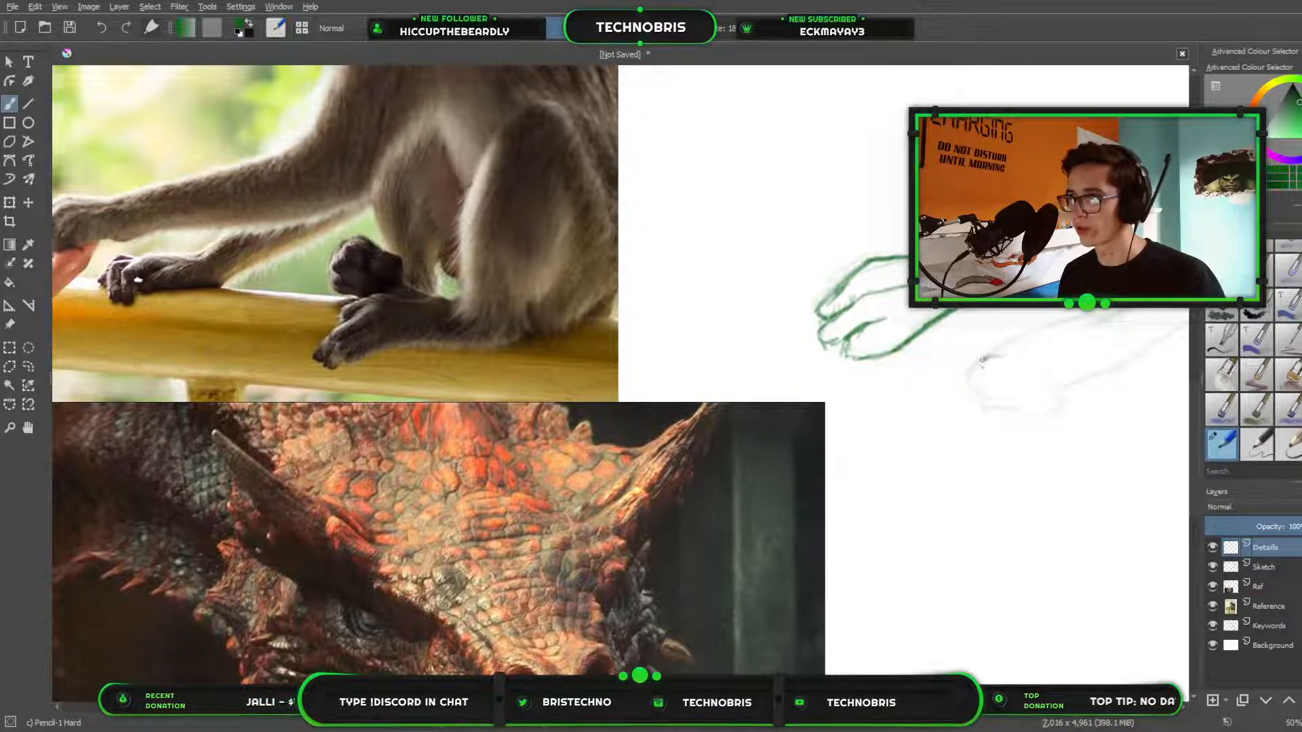
{"action": "mouse_move", "coordinate": [1008, 351]}
{"action": "left_mouse_down"}
{"action": "mouse_move", "coordinate": [975, 377]}
{"action": "mouse_move", "coordinate": [998, 414]}
{"action": "left_mouse_up"}
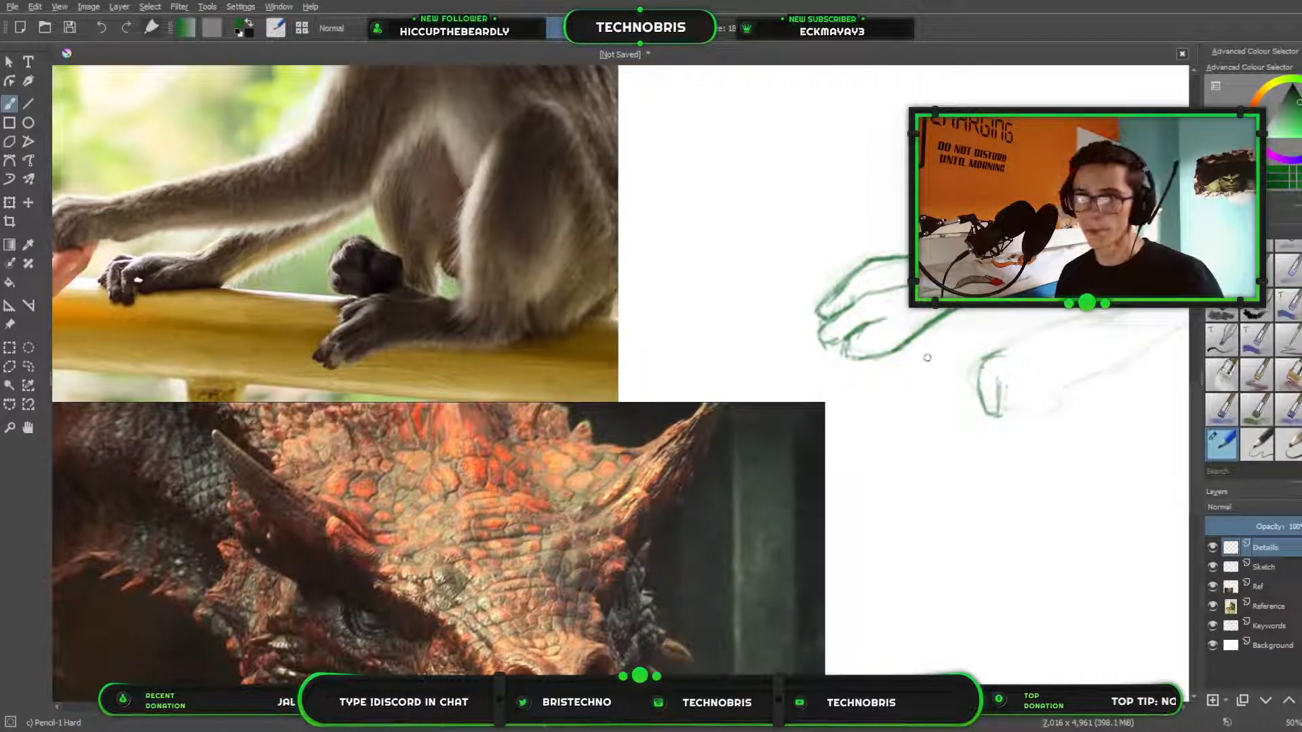
{"action": "mouse_move", "coordinate": [977, 371]}
{"action": "left_mouse_down"}
{"action": "mouse_move", "coordinate": [969, 402]}
{"action": "mouse_move", "coordinate": [965, 378]}
{"action": "mouse_move", "coordinate": [979, 372]}
{"action": "left_mouse_up"}
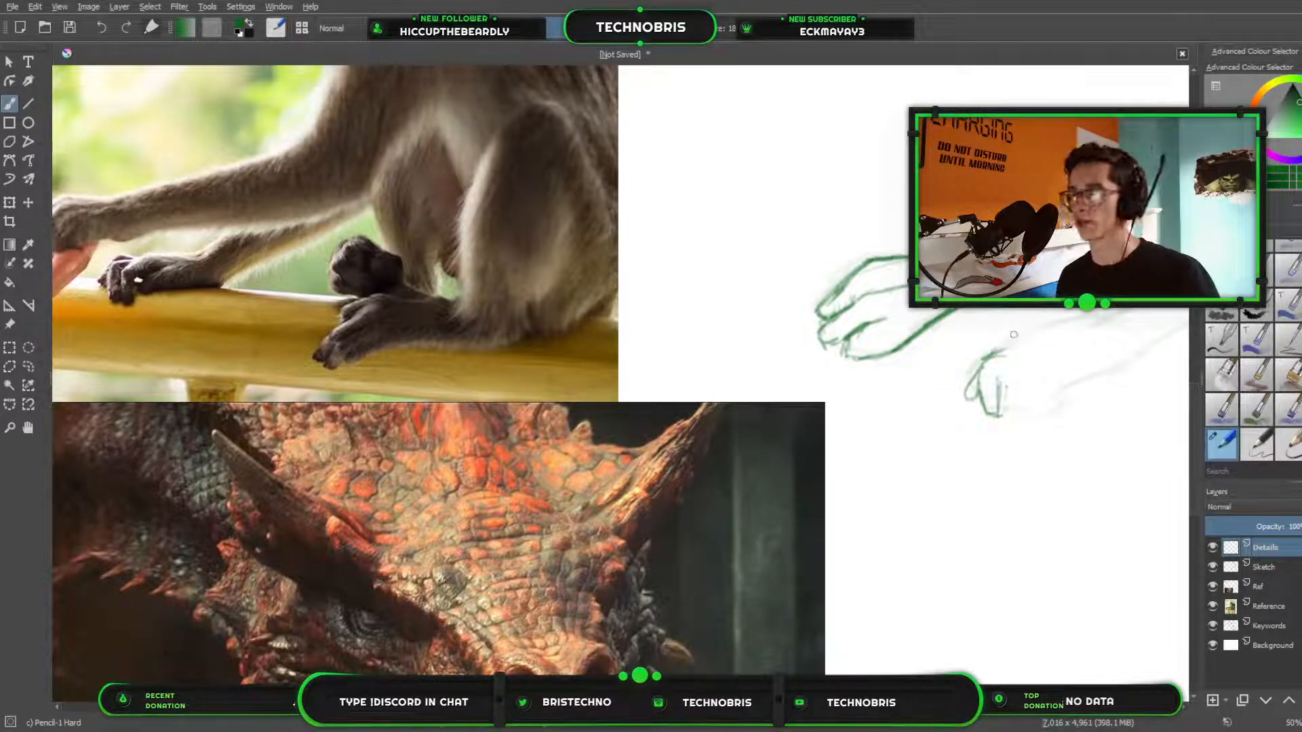
{"action": "mouse_move", "coordinate": [991, 353]}
{"action": "left_mouse_down"}
{"action": "mouse_move", "coordinate": [1014, 350]}
{"action": "mouse_move", "coordinate": [983, 364]}
{"action": "mouse_move", "coordinate": [998, 413]}
{"action": "left_mouse_up"}
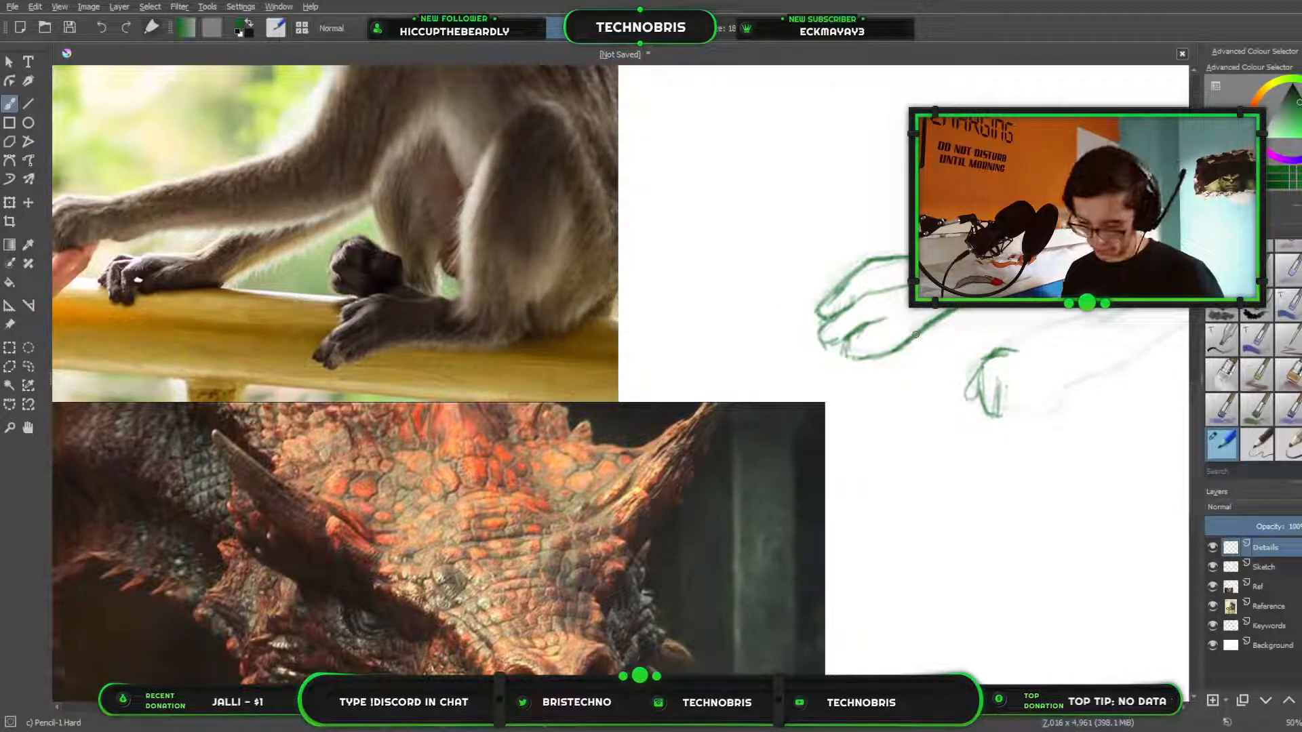
{"action": "key", "text": "slash"}
{"action": "mouse_move", "coordinate": [1030, 373]}
{"action": "left_mouse_down"}
{"action": "mouse_move", "coordinate": [1024, 398]}
{"action": "mouse_move", "coordinate": [1009, 364]}
{"action": "mouse_move", "coordinate": [980, 390]}
{"action": "left_mouse_up"}
{"action": "key", "text": "slash"}
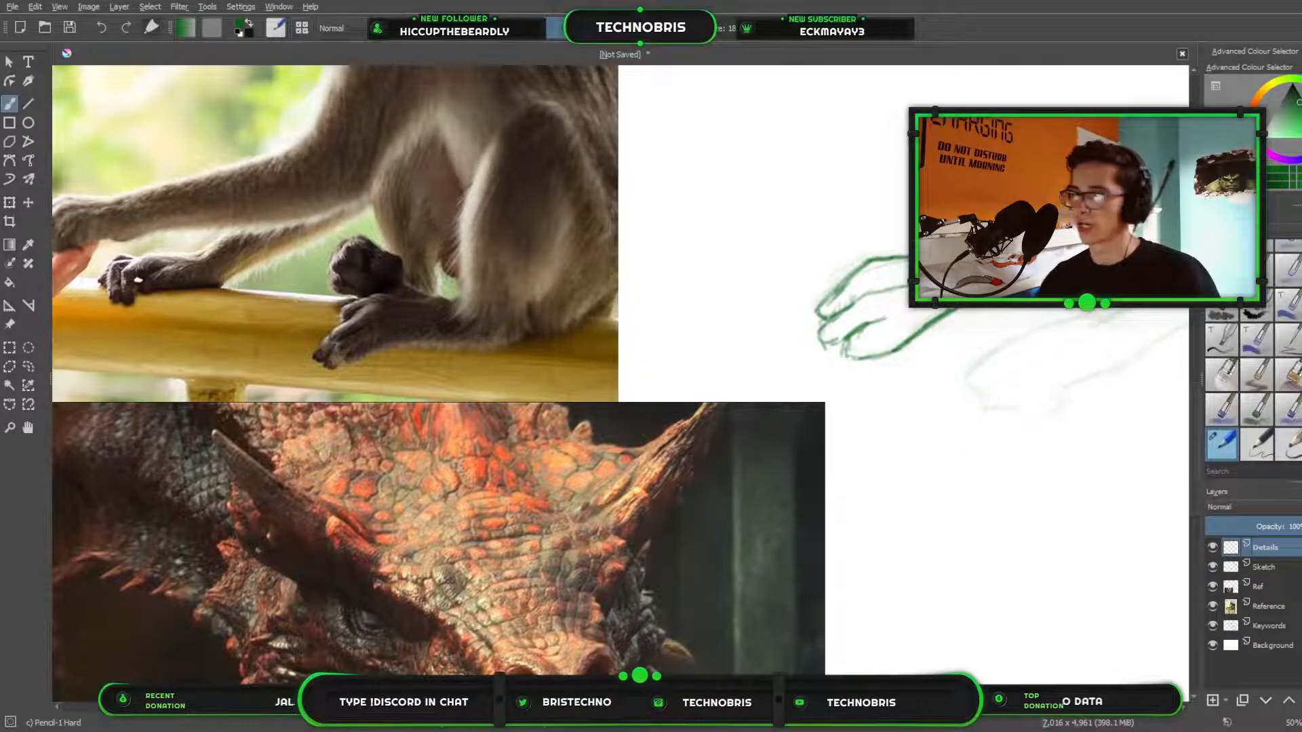
Draw a short pencil line for the far forearm's upper edge where it emerges beneath the near forearm.
{"action": "mouse_move", "coordinate": [859, 367]}
{"action": "left_mouse_down"}
{"action": "mouse_move", "coordinate": [700, 378]}
{"action": "mouse_move", "coordinate": [806, 348]}
{"action": "left_mouse_up"}
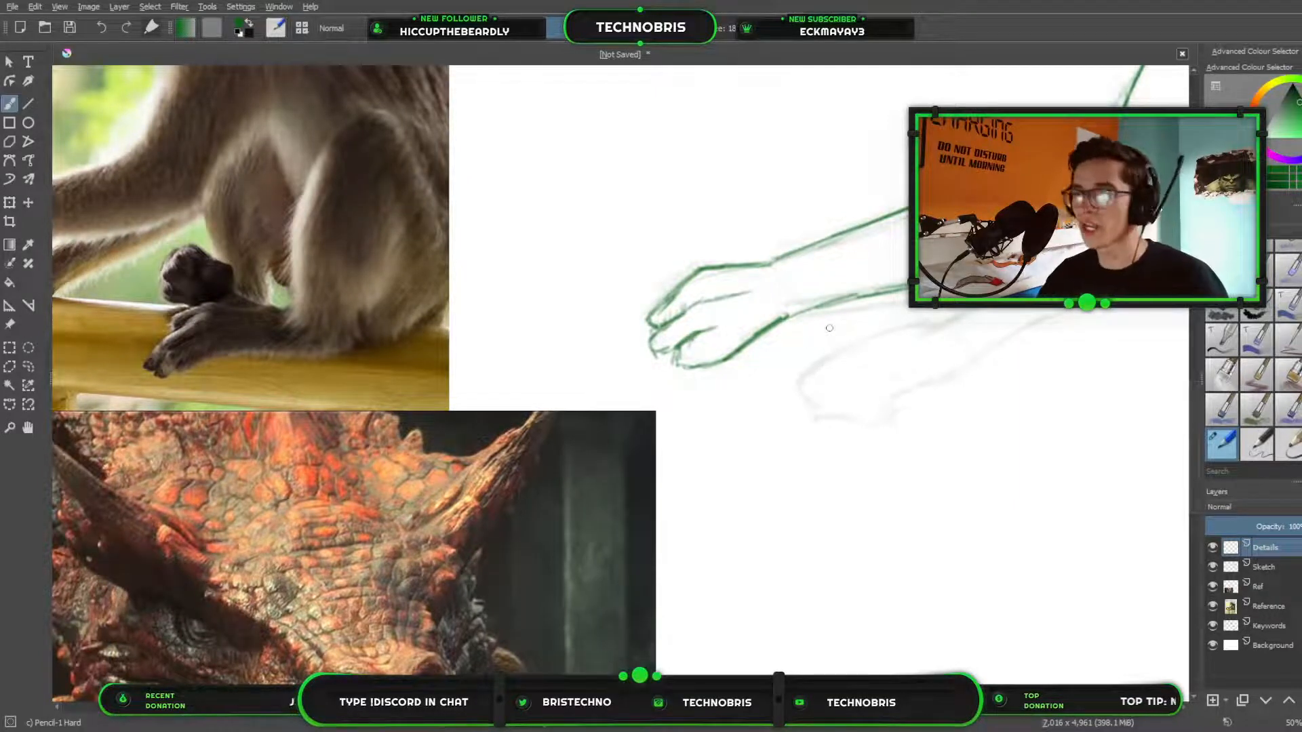
{"action": "left_click_drag", "start_coordinate": [652, 405], "coordinate": [752, 408]}
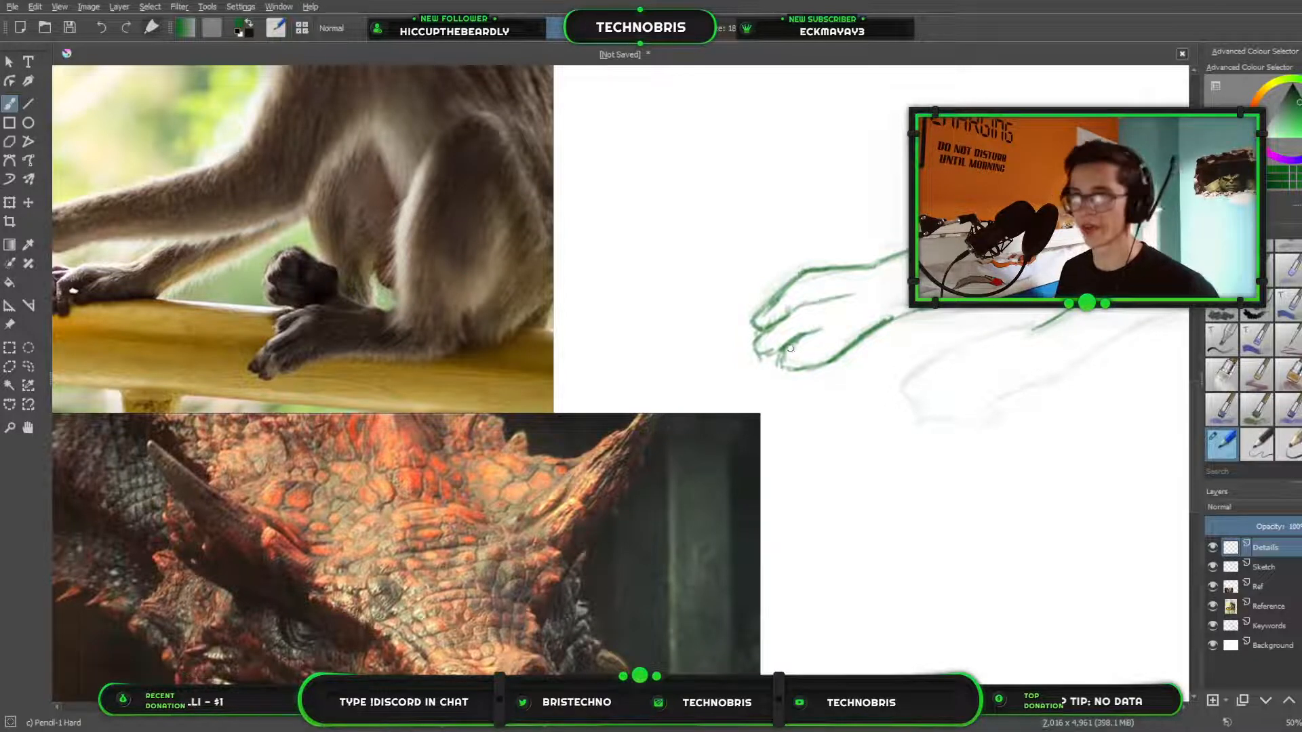
{"action": "left_click_drag", "start_coordinate": [734, 352], "coordinate": [758, 371]}
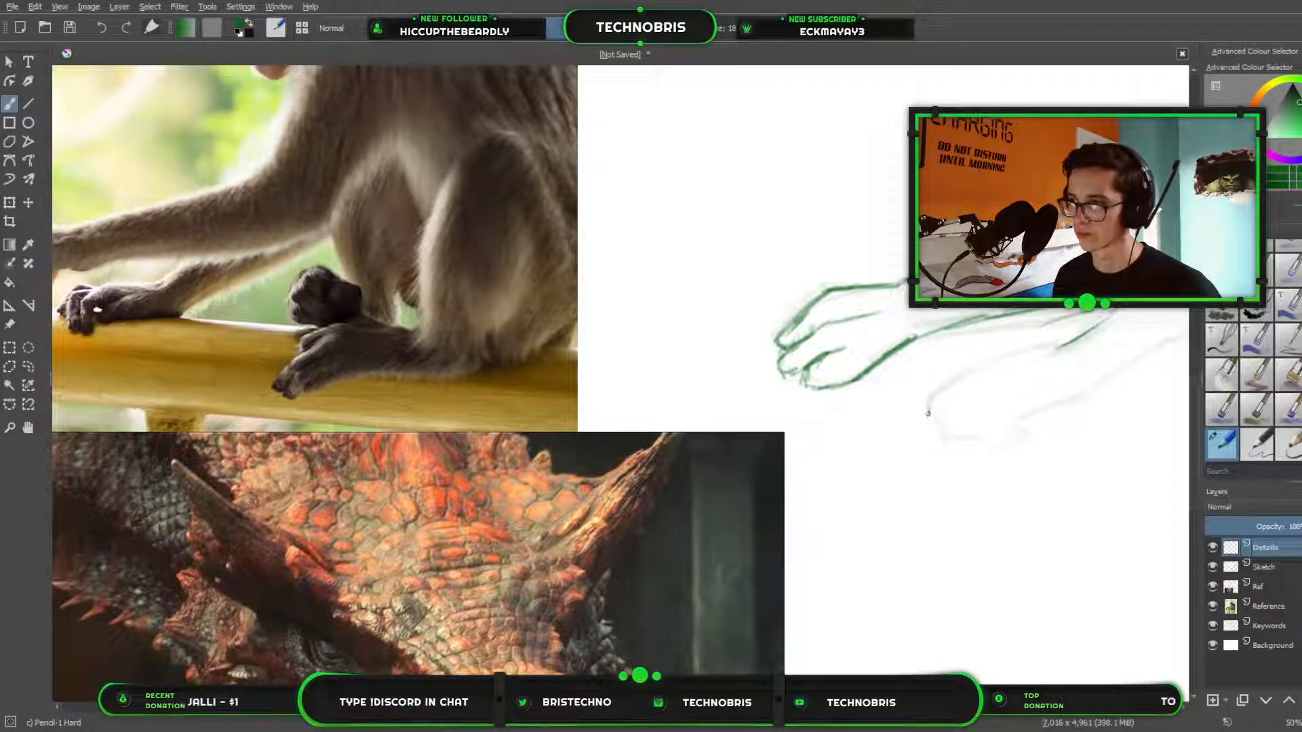
Try to draw the far hand's fingers and the lower edge of its palm over the faint sketch, and erase them.
{"action": "mouse_move", "coordinate": [946, 387]}
{"action": "left_mouse_down"}
{"action": "mouse_move", "coordinate": [930, 431]}
{"action": "mouse_move", "coordinate": [941, 442]}
{"action": "left_mouse_up"}
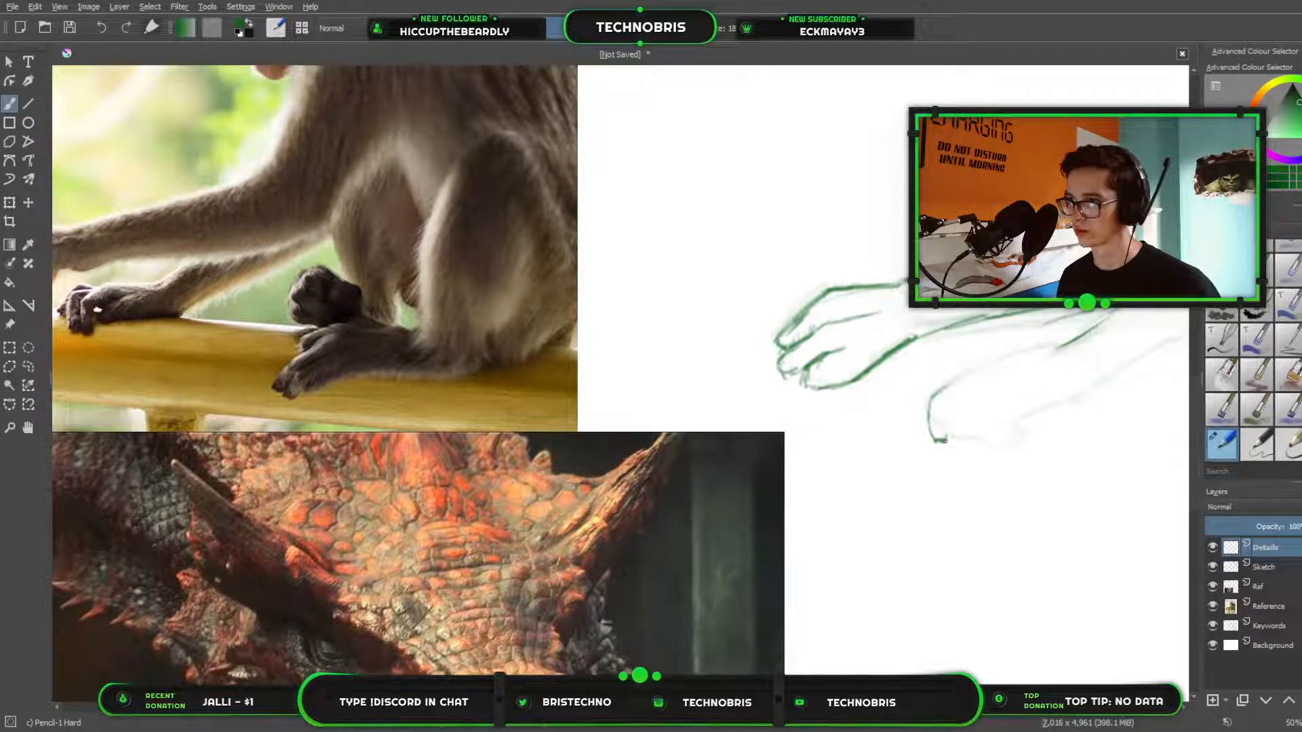
{"action": "mouse_move", "coordinate": [948, 407]}
{"action": "left_mouse_down"}
{"action": "mouse_move", "coordinate": [954, 448]}
{"action": "mouse_move", "coordinate": [969, 419]}
{"action": "mouse_move", "coordinate": [980, 449]}
{"action": "mouse_move", "coordinate": [962, 437]}
{"action": "mouse_move", "coordinate": [984, 443]}
{"action": "mouse_move", "coordinate": [961, 432]}
{"action": "mouse_move", "coordinate": [963, 416]}
{"action": "mouse_move", "coordinate": [942, 420]}
{"action": "mouse_move", "coordinate": [961, 440]}
{"action": "mouse_move", "coordinate": [961, 416]}
{"action": "mouse_move", "coordinate": [979, 421]}
{"action": "left_mouse_up"}
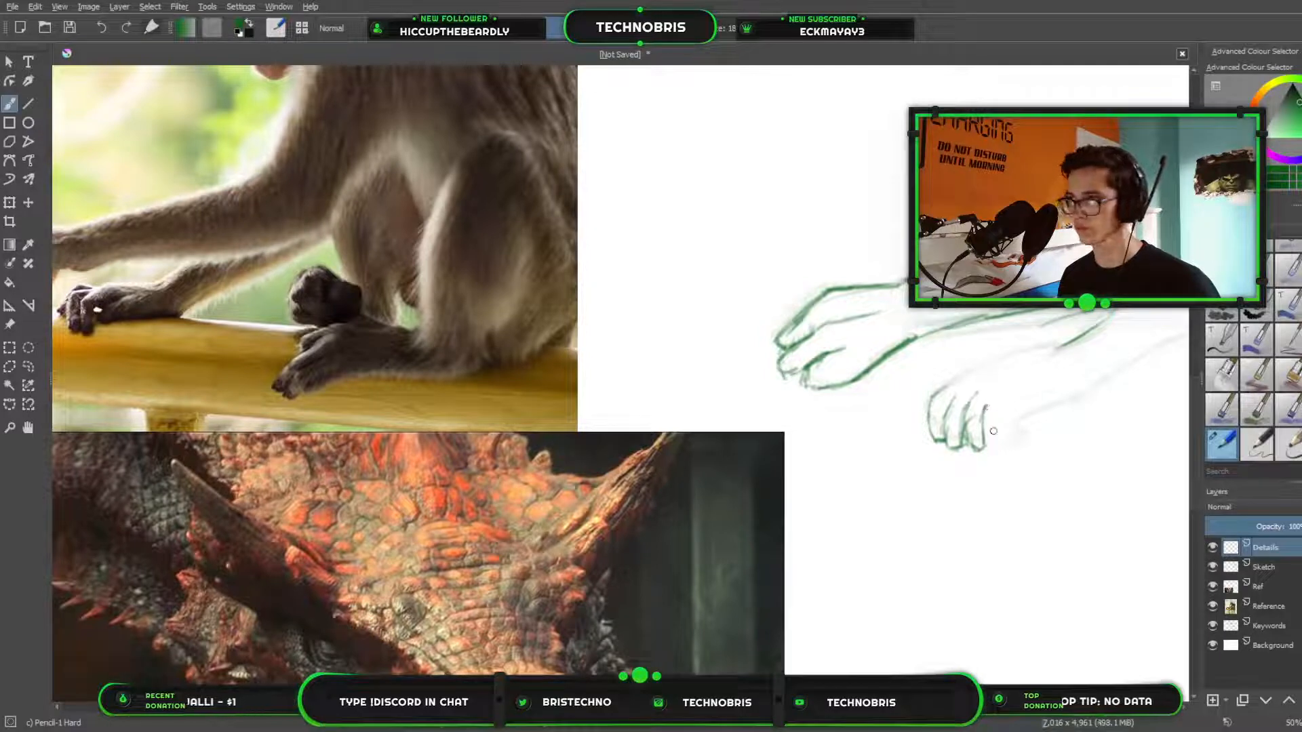
{"action": "mouse_move", "coordinate": [998, 437]}
{"action": "left_mouse_down"}
{"action": "mouse_move", "coordinate": [1022, 424]}
{"action": "mouse_move", "coordinate": [1012, 411]}
{"action": "mouse_move", "coordinate": [1024, 400]}
{"action": "mouse_move", "coordinate": [1040, 419]}
{"action": "mouse_move", "coordinate": [1069, 395]}
{"action": "left_mouse_up"}
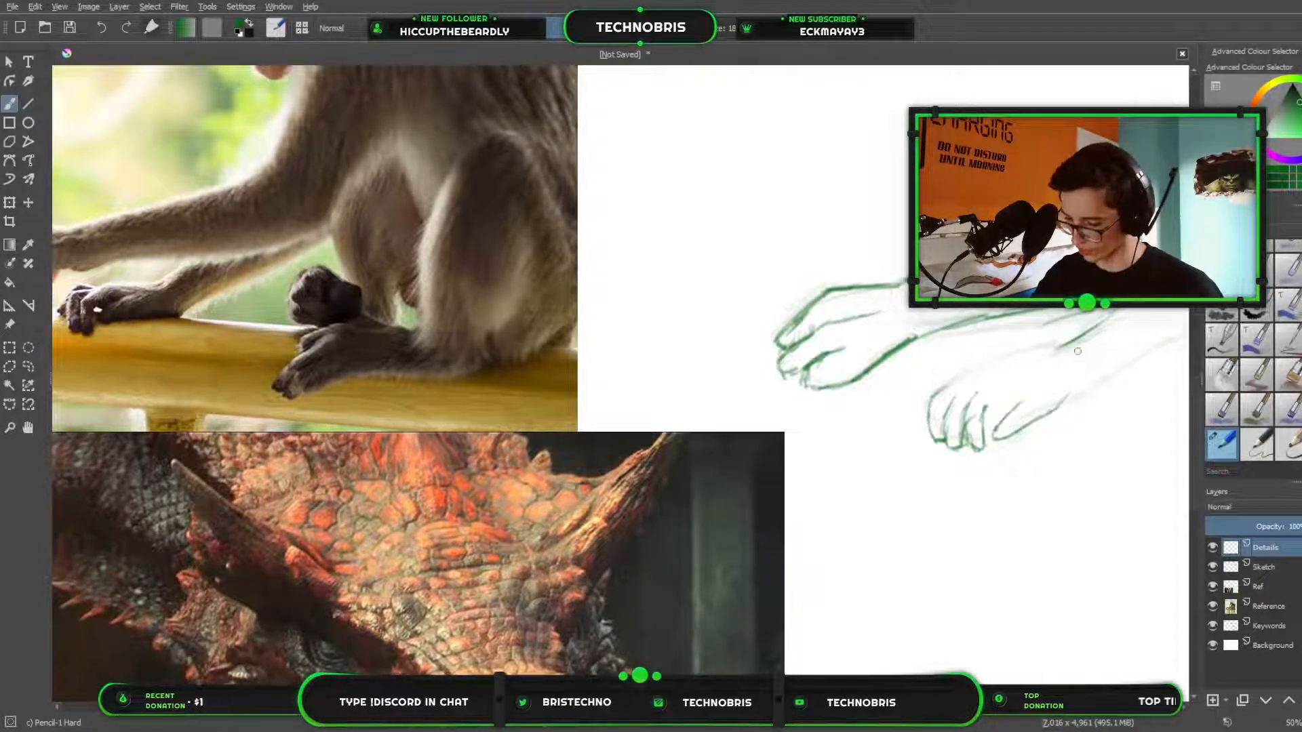
{"action": "left_click_drag", "start_coordinate": [951, 427], "coordinate": [665, 415]}
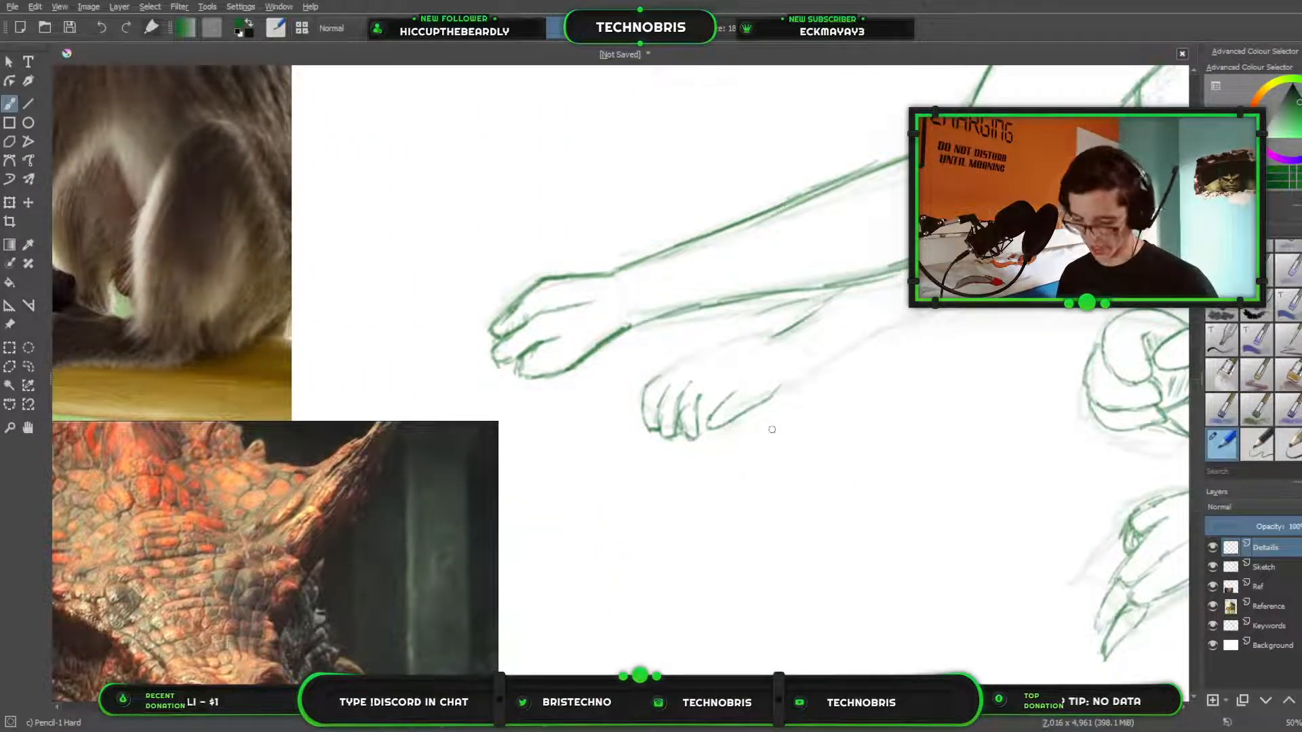
{"action": "key", "text": "e"}
{"action": "mouse_move", "coordinate": [705, 390]}
{"action": "left_mouse_down"}
{"action": "mouse_move", "coordinate": [688, 412]}
{"action": "mouse_move", "coordinate": [796, 379]}
{"action": "mouse_move", "coordinate": [651, 485]}
{"action": "left_mouse_up"}
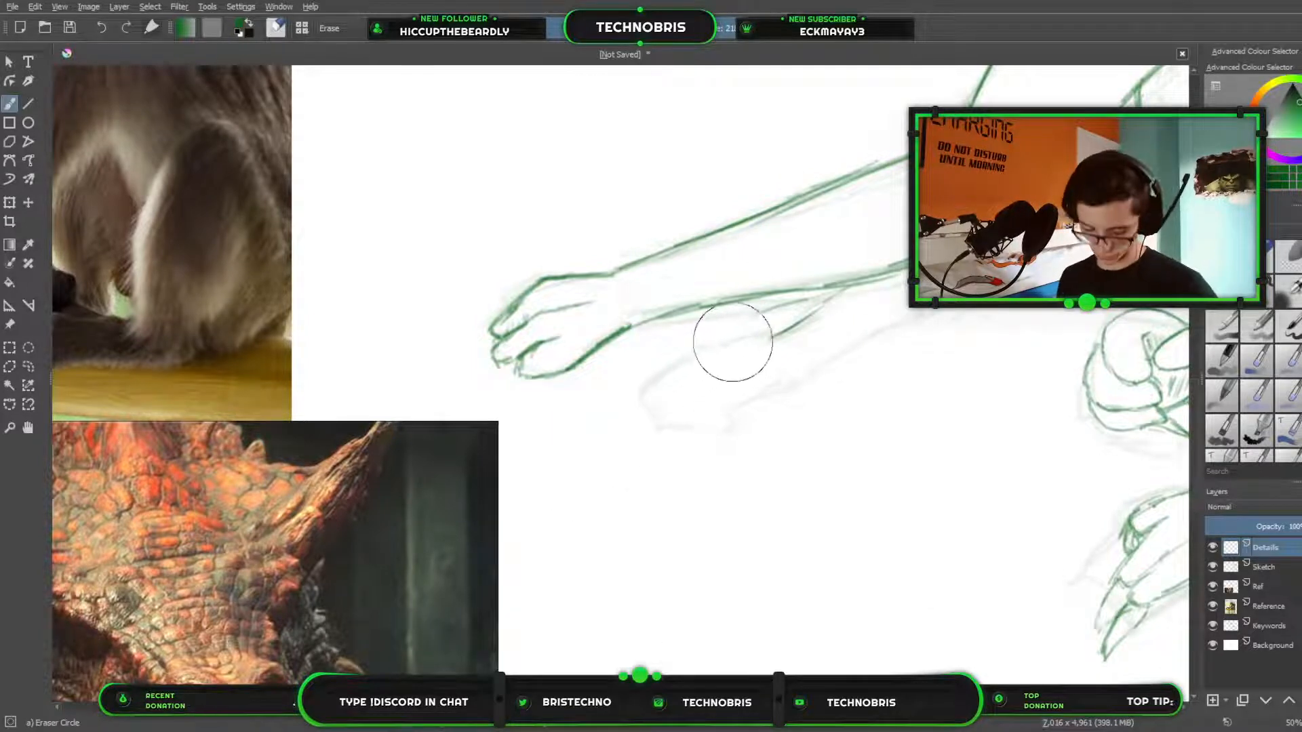
{"action": "key", "text": "slash"}
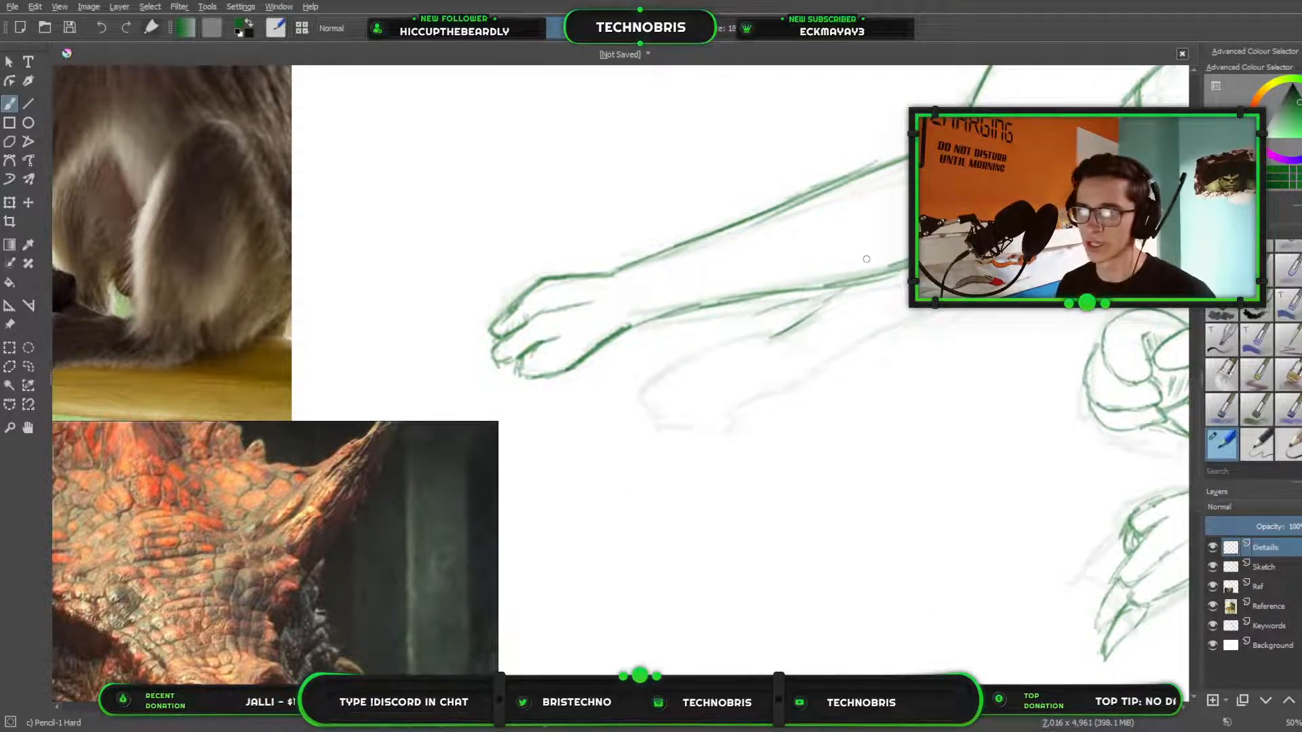
Switch to the canvas-only display and compare the drawing's arms with the monkey reference photo.
{"action": "mouse_move", "coordinate": [537, 268]}
{"action": "left_mouse_down"}
{"action": "mouse_move", "coordinate": [787, 299]}
{"action": "mouse_move", "coordinate": [391, 198]}
{"action": "mouse_move", "coordinate": [410, 296]}
{"action": "mouse_move", "coordinate": [1139, 300]}
{"action": "mouse_move", "coordinate": [462, 250]}
{"action": "mouse_move", "coordinate": [258, 352]}
{"action": "left_mouse_up"}
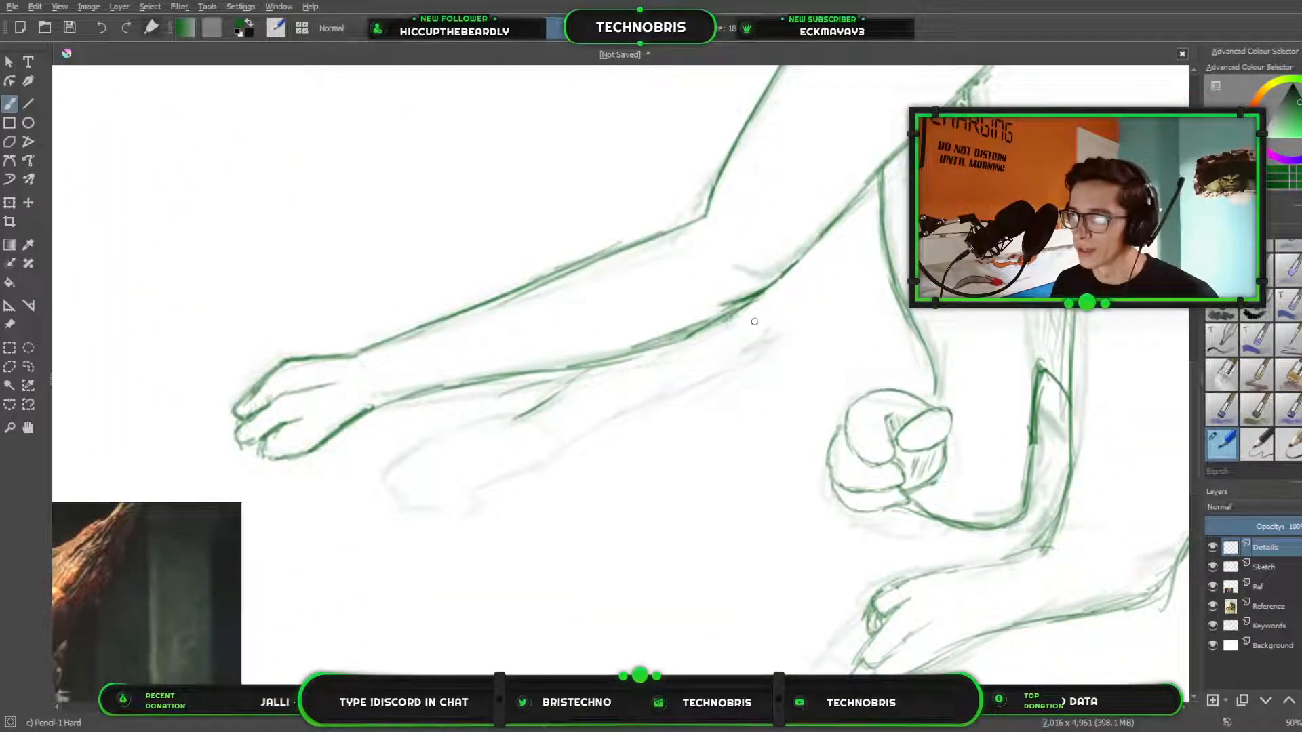
{"action": "mouse_move", "coordinate": [583, 397]}
{"action": "left_mouse_down"}
{"action": "mouse_move", "coordinate": [1194, 311]}
{"action": "mouse_move", "coordinate": [937, 359]}
{"action": "mouse_move", "coordinate": [965, 332]}
{"action": "left_mouse_up"}
{"action": "scroll", "coordinate": [939, 357], "scroll_direction": "down", "scroll_amount": 1}
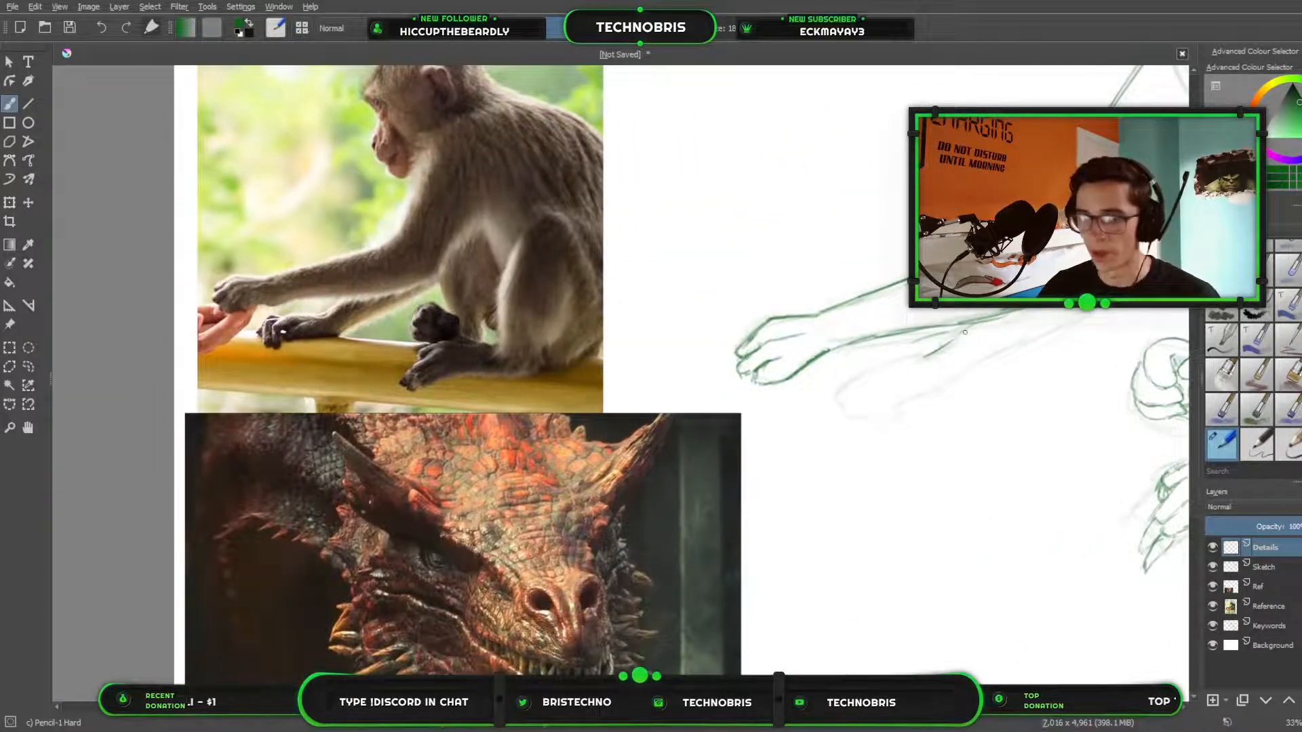
{"action": "key", "text": "Tab"}
{"action": "scroll", "coordinate": [1046, 401], "scroll_direction": "up", "scroll_amount": 3}
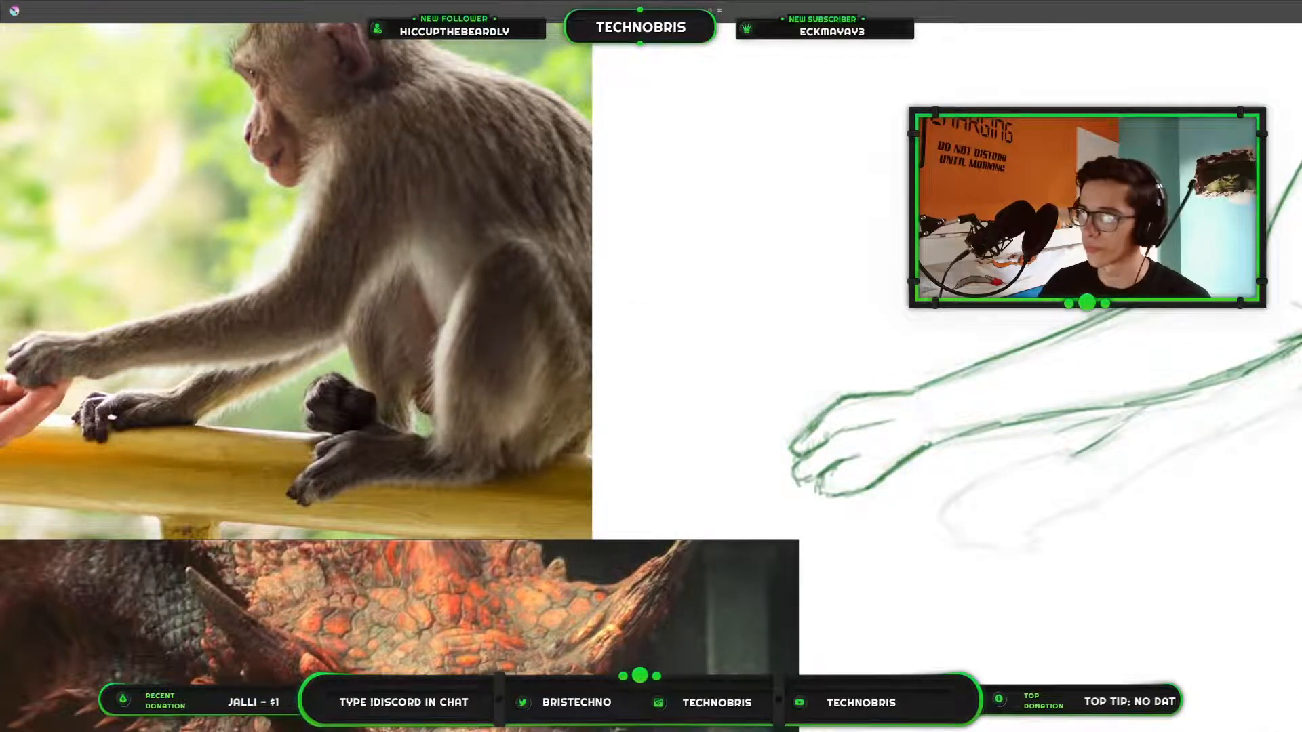
{"action": "left_click_drag", "start_coordinate": [1237, 381], "coordinate": [568, 575]}
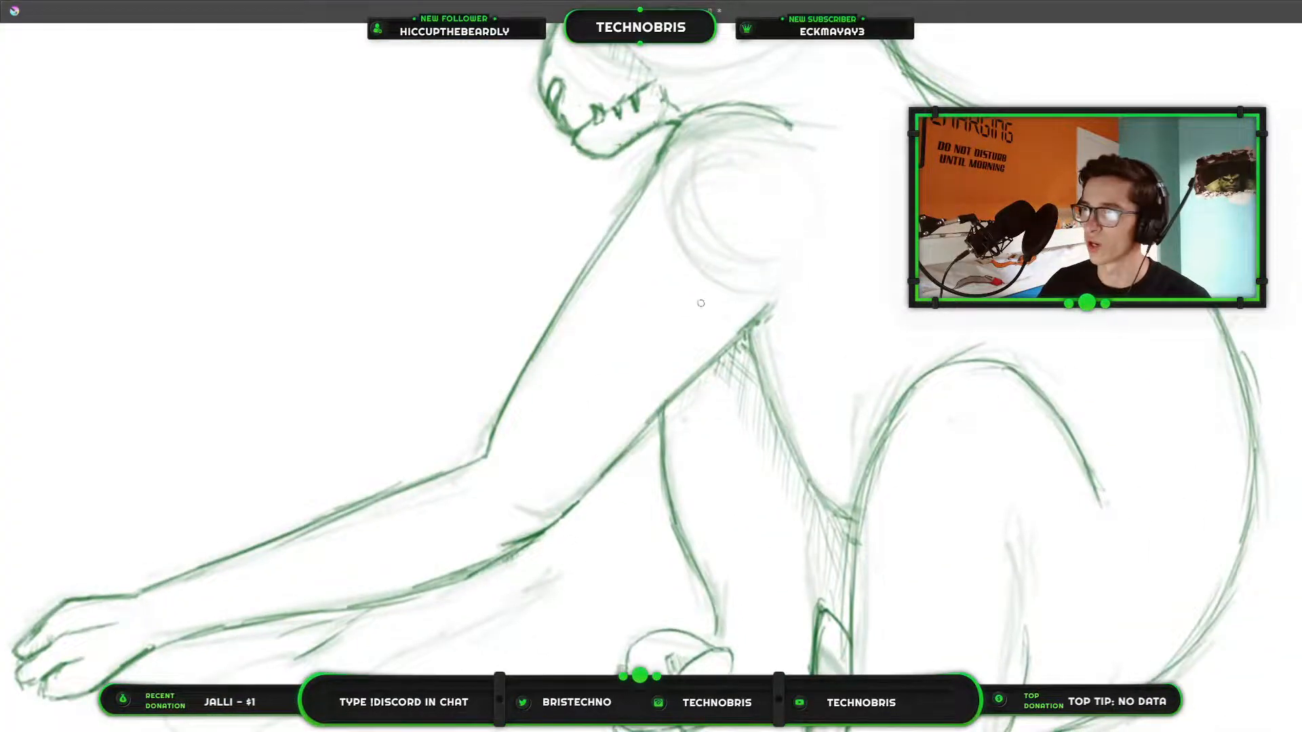
{"action": "right_click", "coordinate": [685, 394]}
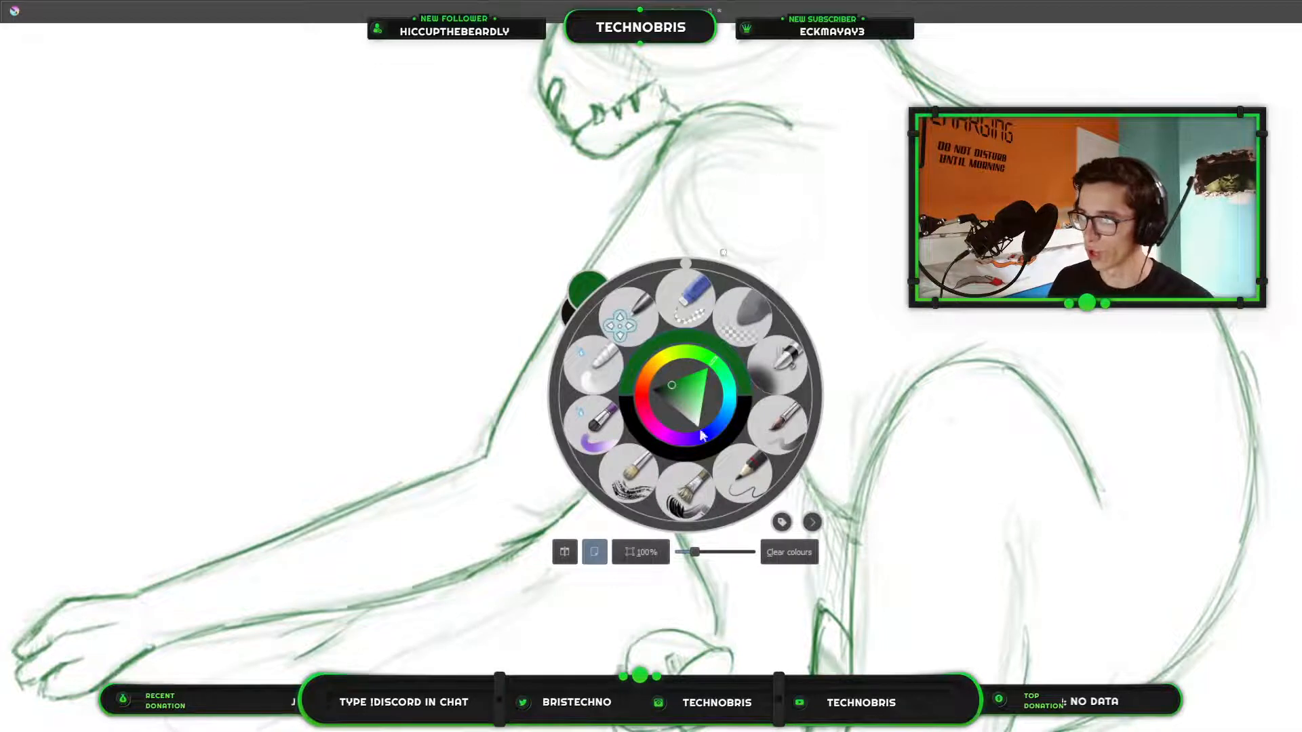
{"action": "right_click", "coordinate": [681, 369]}
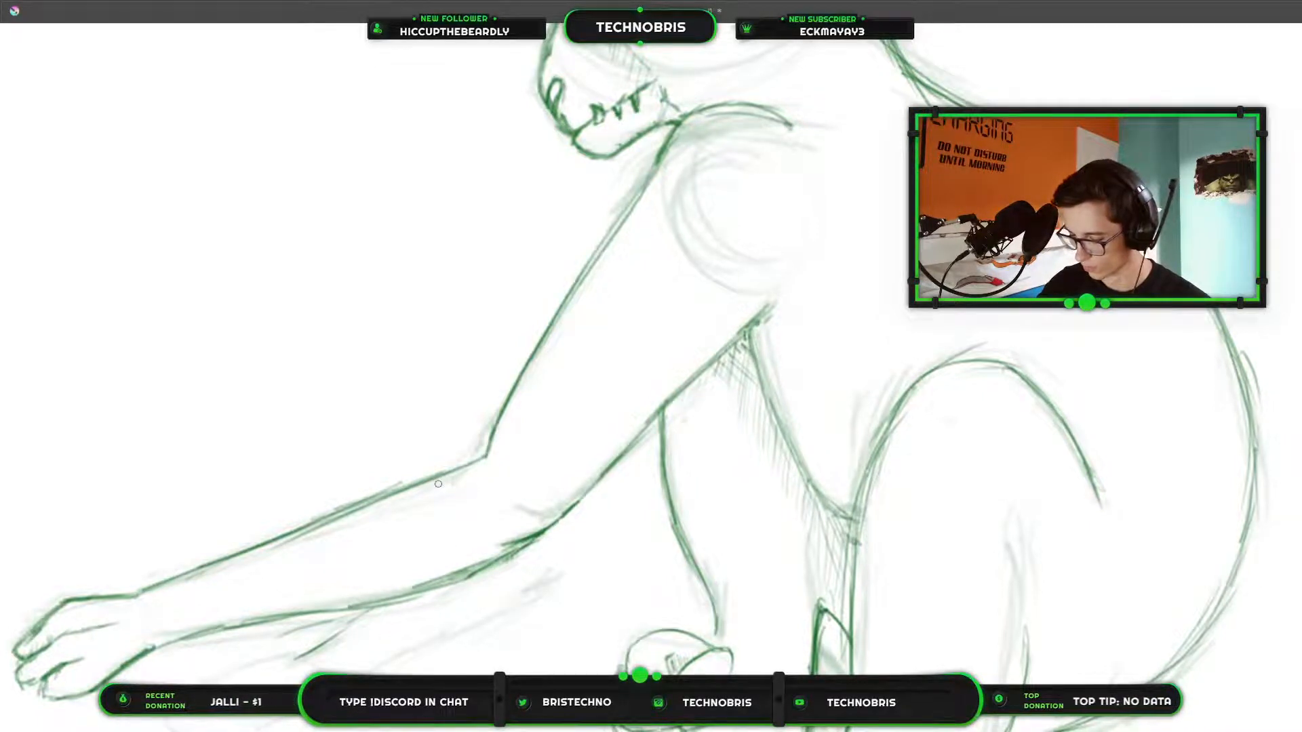
Draw the far arm's underside in pencil, from the near upper arm's lower edge around the elbow and along the forearm toward the hand.
{"action": "mouse_move", "coordinate": [726, 640]}
{"action": "left_mouse_down"}
{"action": "mouse_move", "coordinate": [884, 499]}
{"action": "mouse_move", "coordinate": [861, 540]}
{"action": "left_mouse_up"}
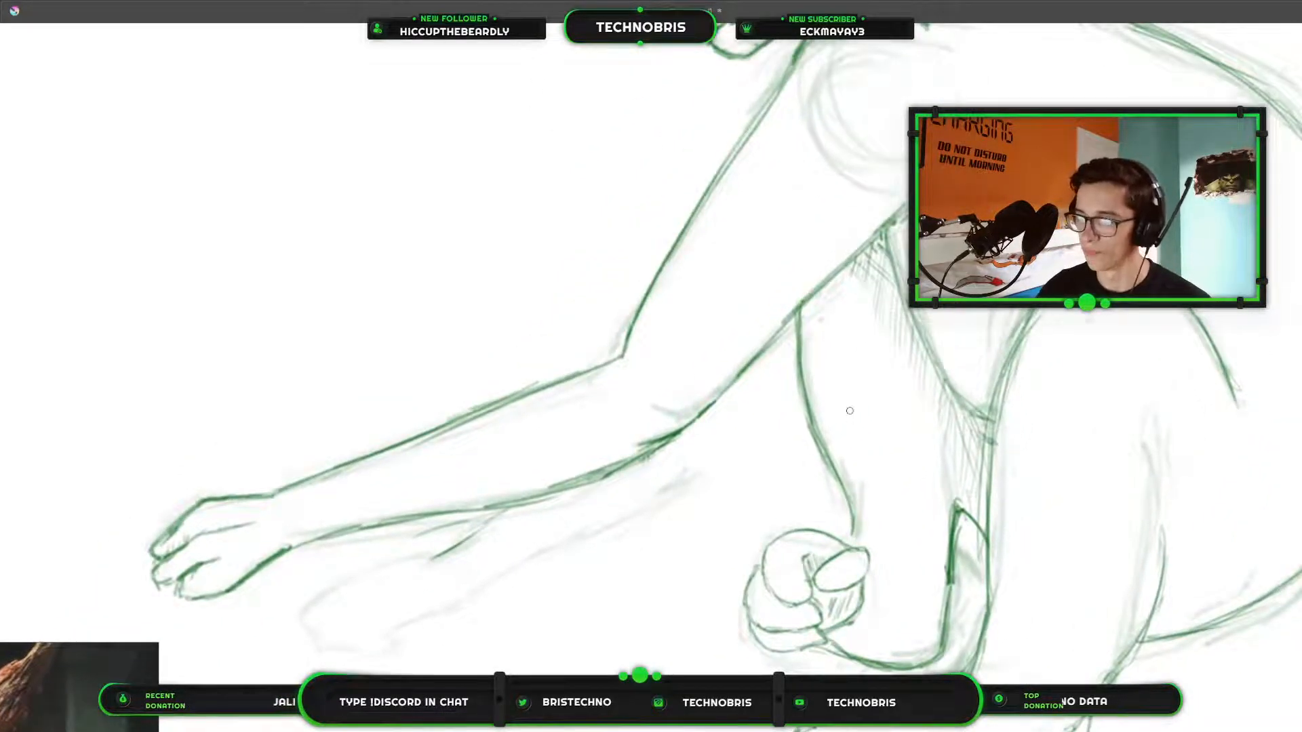
{"action": "scroll", "coordinate": [850, 411], "scroll_direction": "down", "scroll_amount": 2}
{"action": "left_click_drag", "start_coordinate": [729, 425], "coordinate": [807, 445]}
{"action": "scroll", "coordinate": [807, 445], "scroll_direction": "up", "scroll_amount": 2}
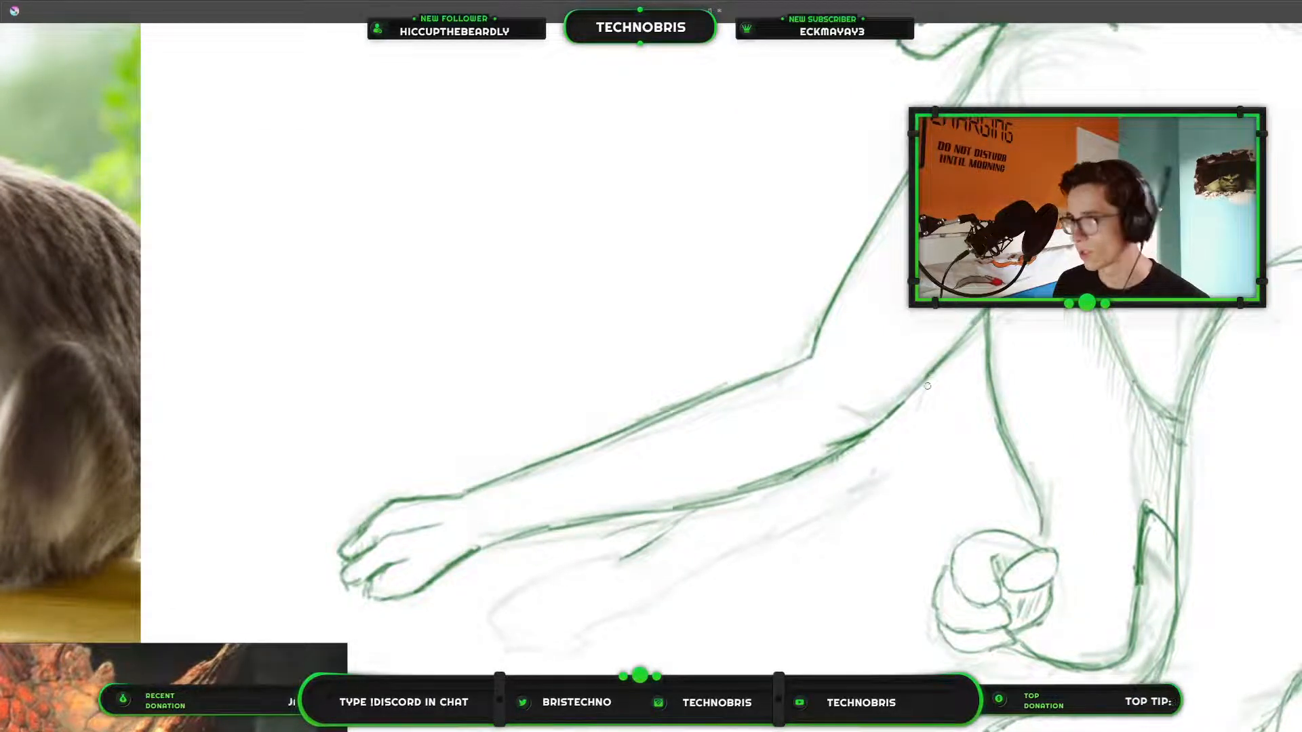
{"action": "mouse_move", "coordinate": [917, 404]}
{"action": "left_mouse_down"}
{"action": "mouse_move", "coordinate": [865, 482]}
{"action": "mouse_move", "coordinate": [919, 400]}
{"action": "left_mouse_up"}
{"action": "left_click_drag", "start_coordinate": [900, 443], "coordinate": [877, 476]}
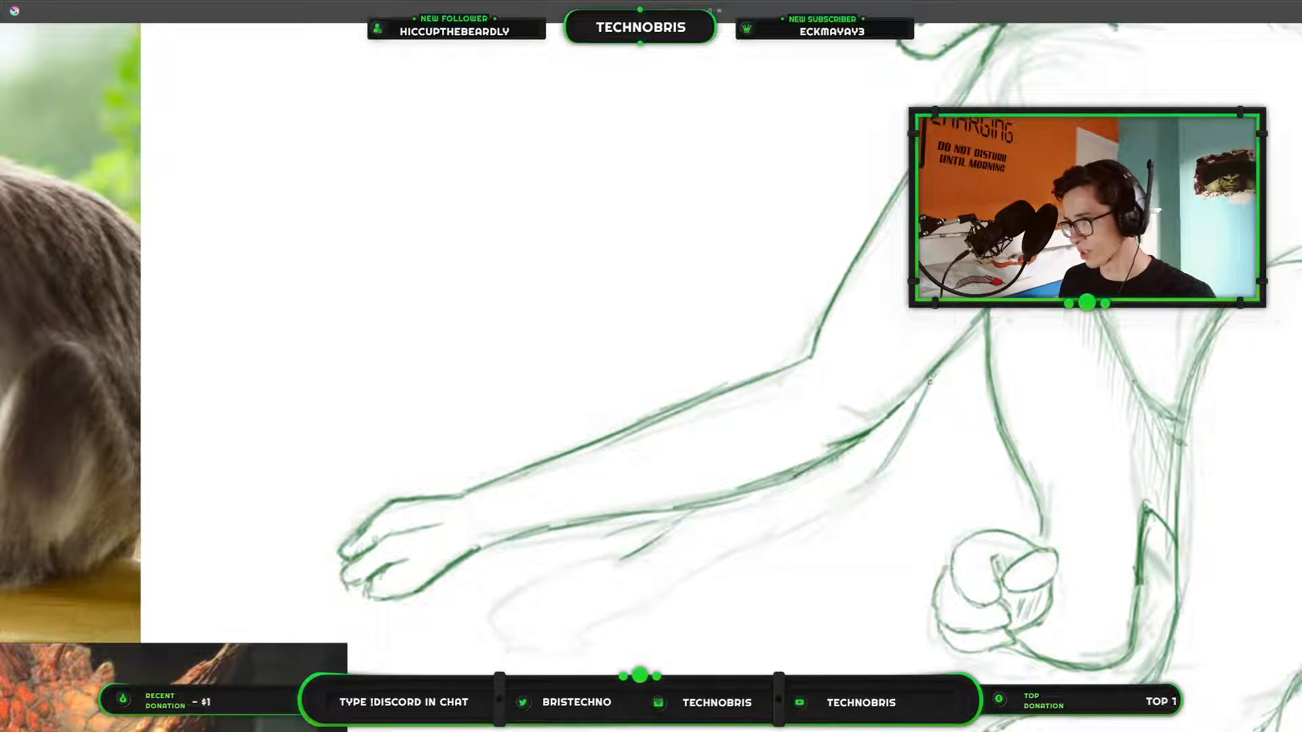
{"action": "mouse_move", "coordinate": [932, 380]}
{"action": "left_mouse_down"}
{"action": "mouse_move", "coordinate": [870, 484]}
{"action": "mouse_move", "coordinate": [900, 443]}
{"action": "left_mouse_up"}
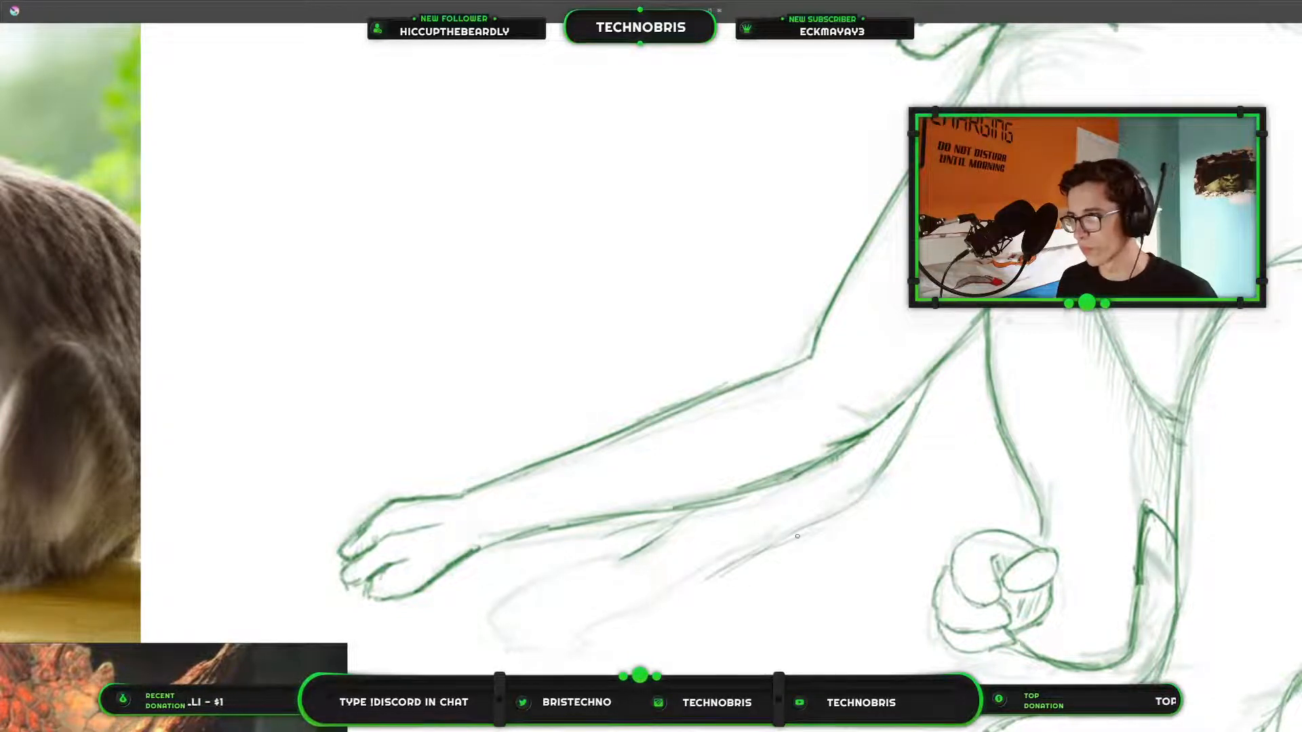
{"action": "left_click_drag", "start_coordinate": [762, 555], "coordinate": [697, 586]}
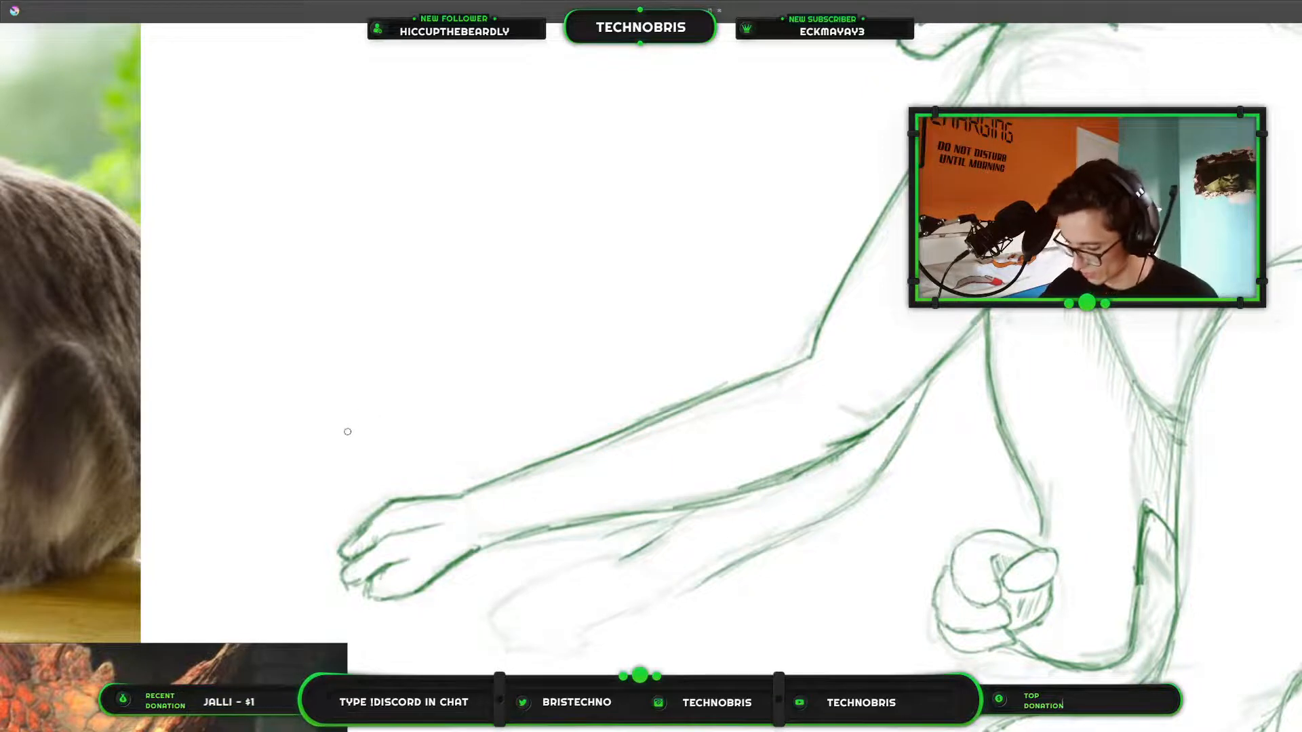
{"action": "scroll", "coordinate": [770, 466], "scroll_direction": "down", "scroll_amount": 3}
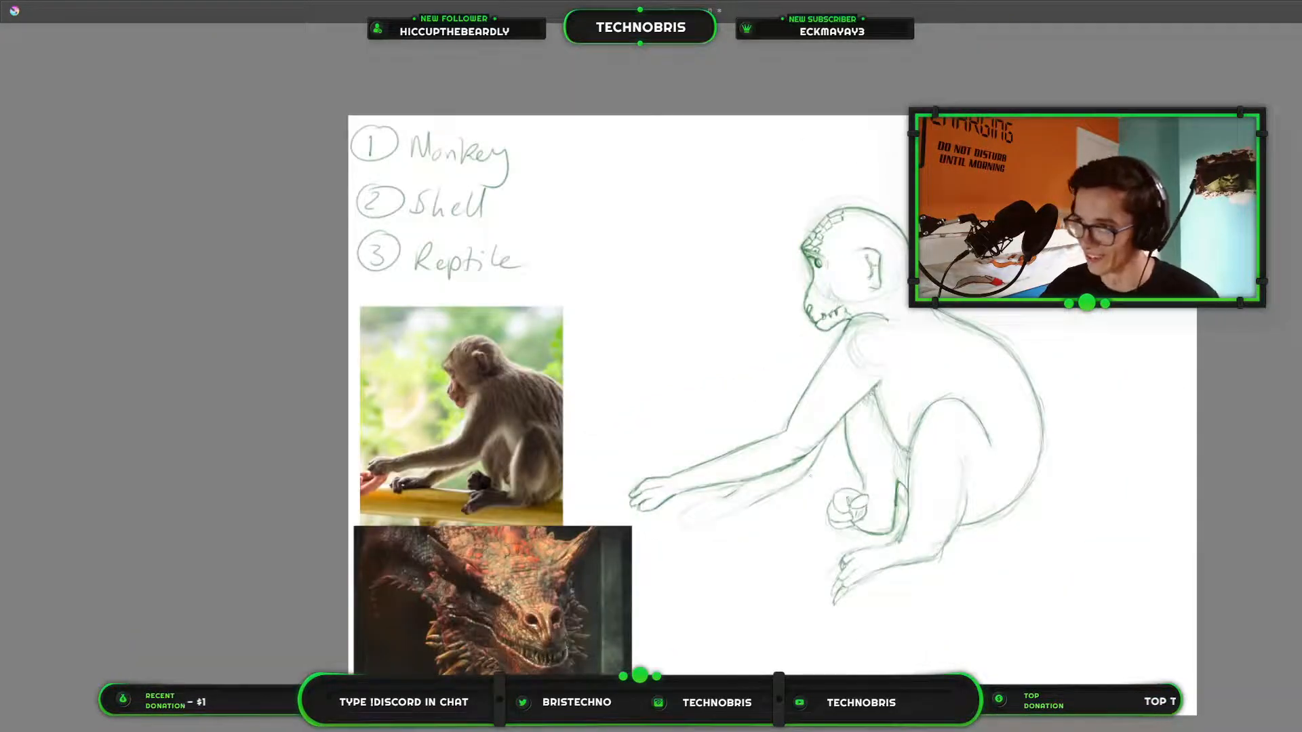
{"action": "scroll", "coordinate": [825, 519], "scroll_direction": "up", "scroll_amount": 2}
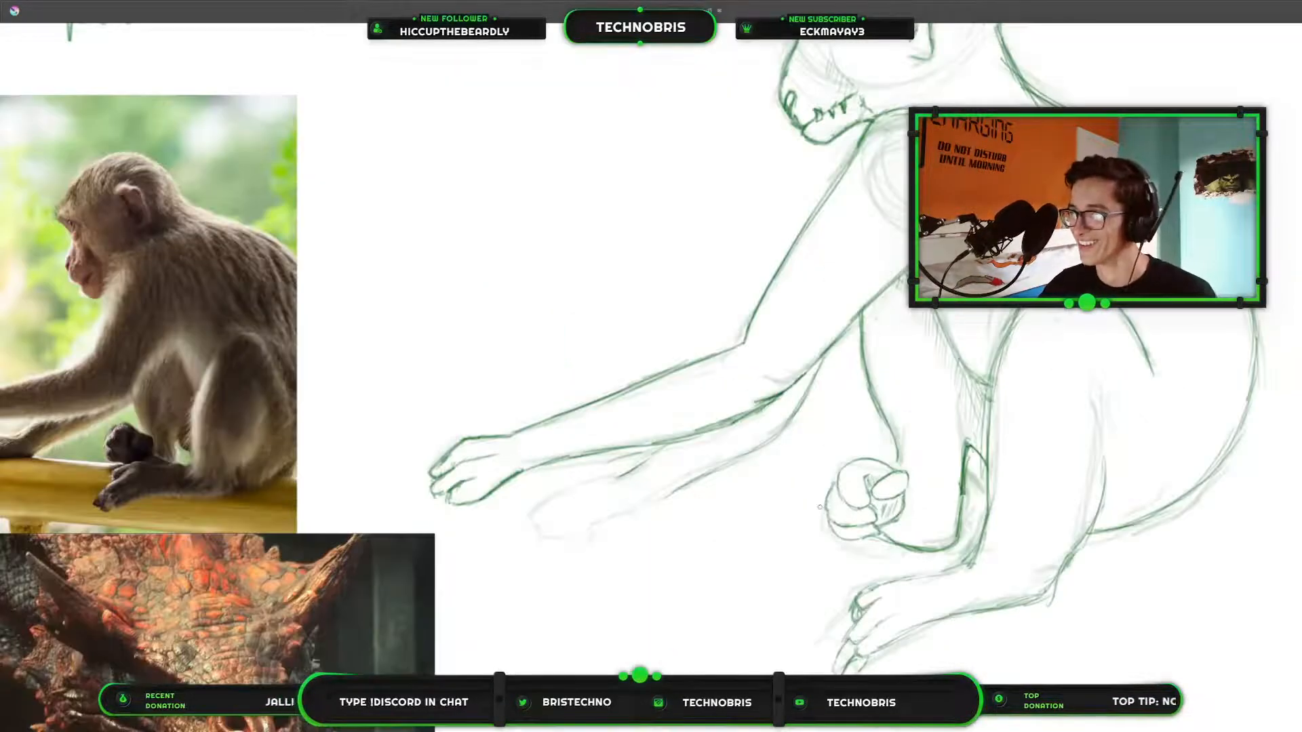
Fit the whole page in view, leave the canvas-only display and hide the Sketch layer.
{"action": "mouse_move", "coordinate": [705, 493]}
{"action": "left_mouse_down"}
{"action": "mouse_move", "coordinate": [834, 471]}
{"action": "mouse_move", "coordinate": [612, 400]}
{"action": "mouse_move", "coordinate": [786, 451]}
{"action": "mouse_move", "coordinate": [988, 450]}
{"action": "mouse_move", "coordinate": [1301, 488]}
{"action": "mouse_move", "coordinate": [881, 503]}
{"action": "mouse_move", "coordinate": [697, 460]}
{"action": "left_mouse_up"}
{"action": "scroll", "coordinate": [787, 451], "scroll_direction": "up", "scroll_amount": 2}
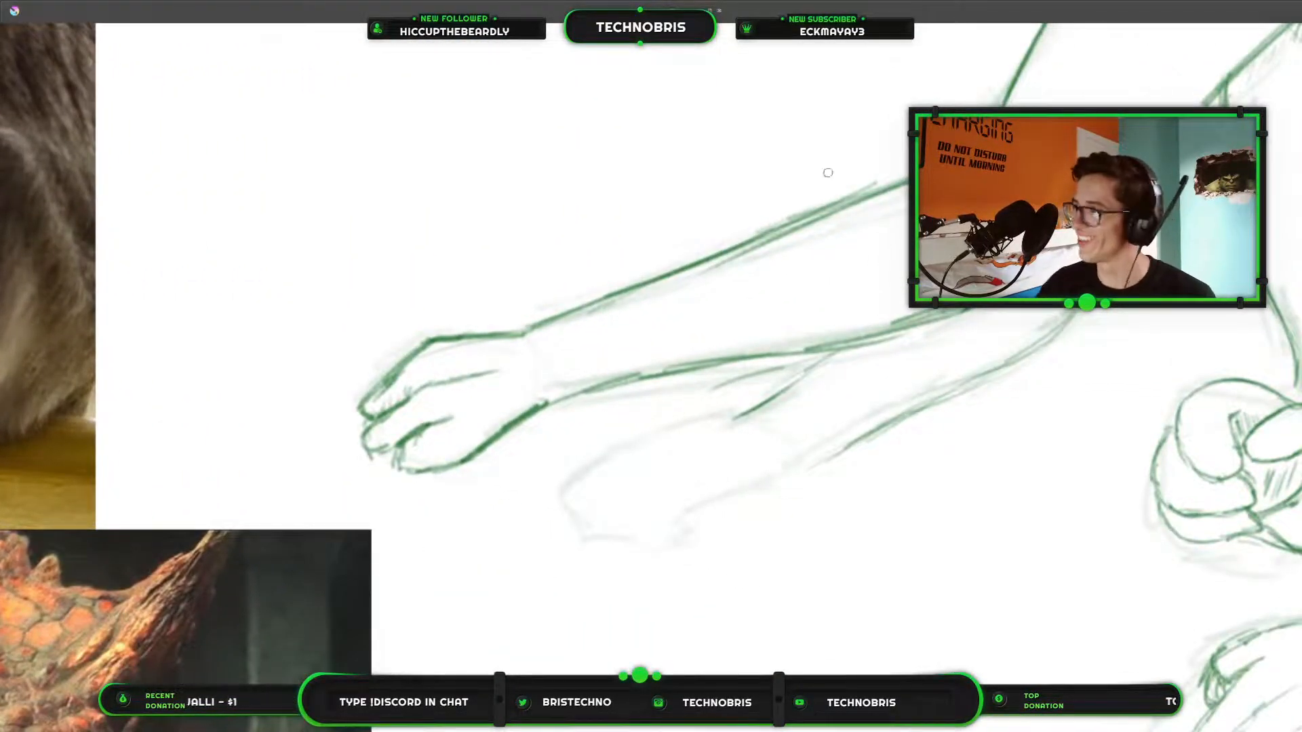
{"action": "key", "text": "ctrl+0"}
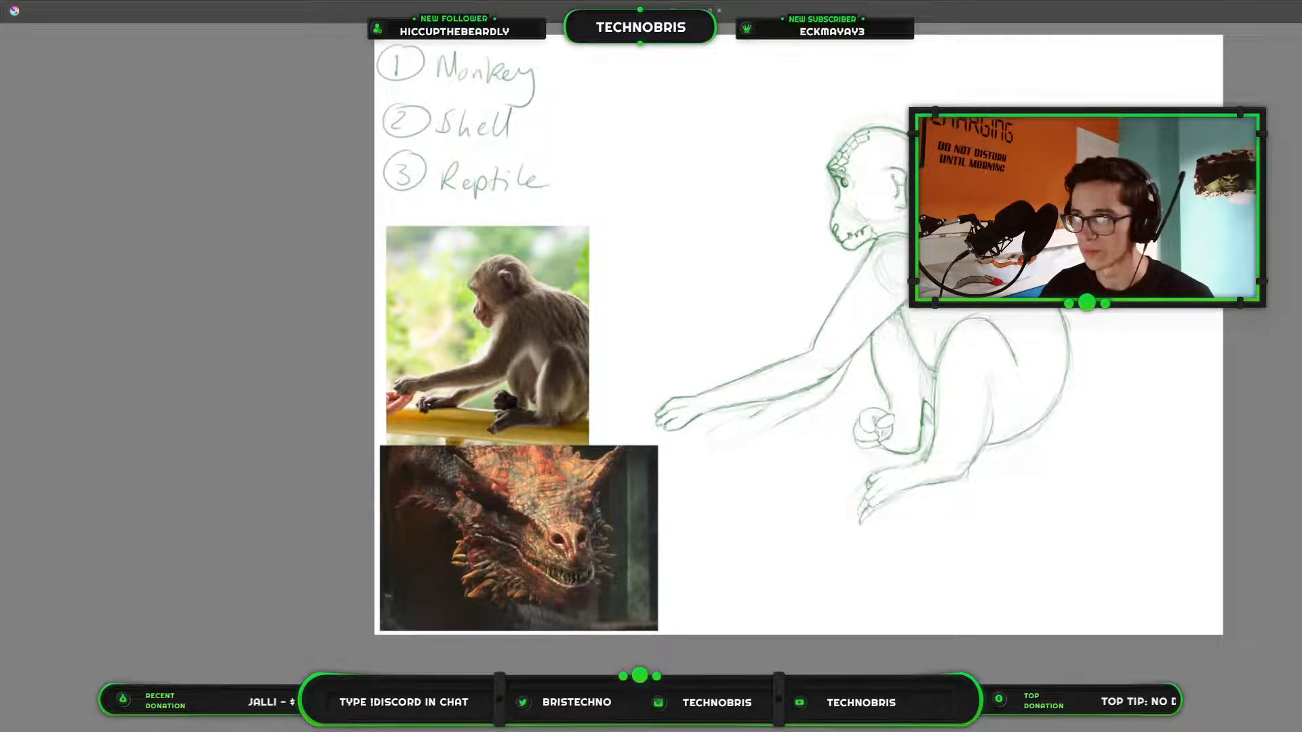
{"action": "key", "text": "Tab"}
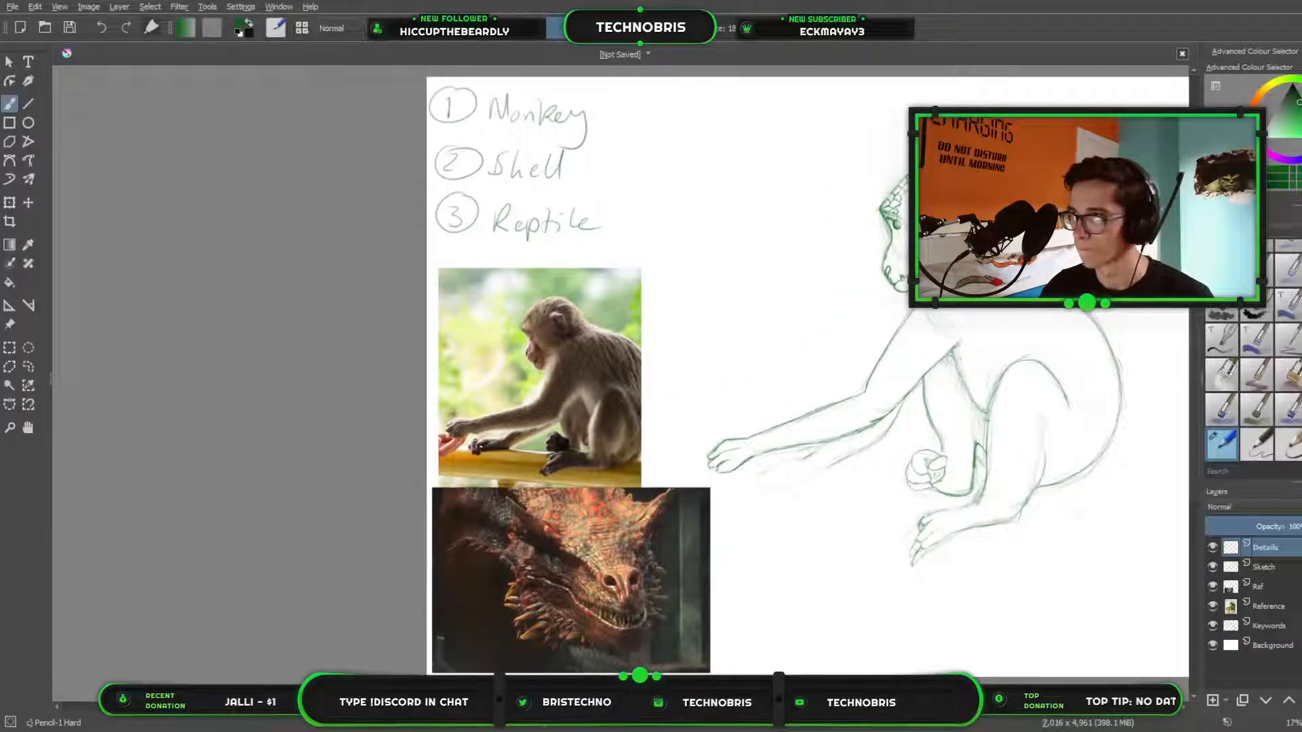
{"action": "left_click", "coordinate": [1212, 567]}
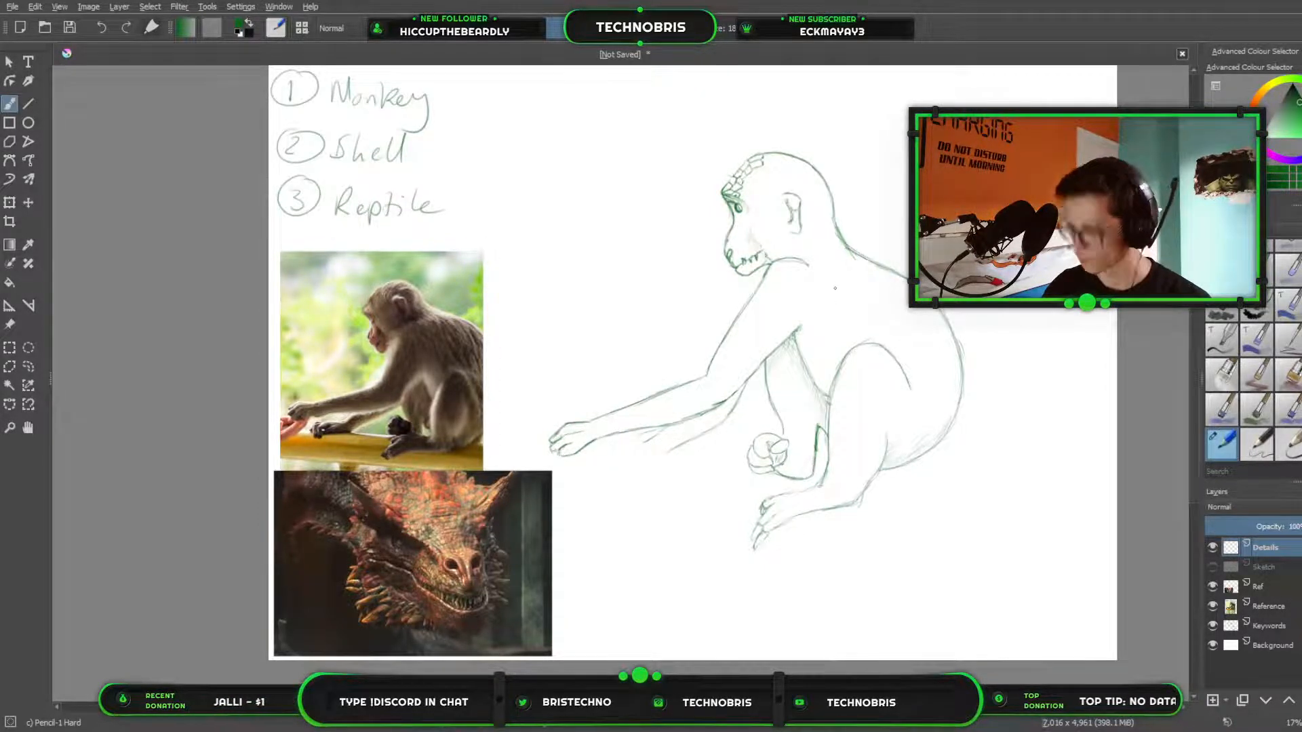
Draw the far hand in pencil, with the back of the hand, the thumb along the palm's lower edge and the fingers.
{"action": "left_click_drag", "start_coordinate": [835, 288], "coordinate": [816, 333]}
{"action": "scroll", "coordinate": [764, 391], "scroll_direction": "up", "scroll_amount": 2}
{"action": "left_click_drag", "start_coordinate": [764, 391], "coordinate": [1073, 214]}
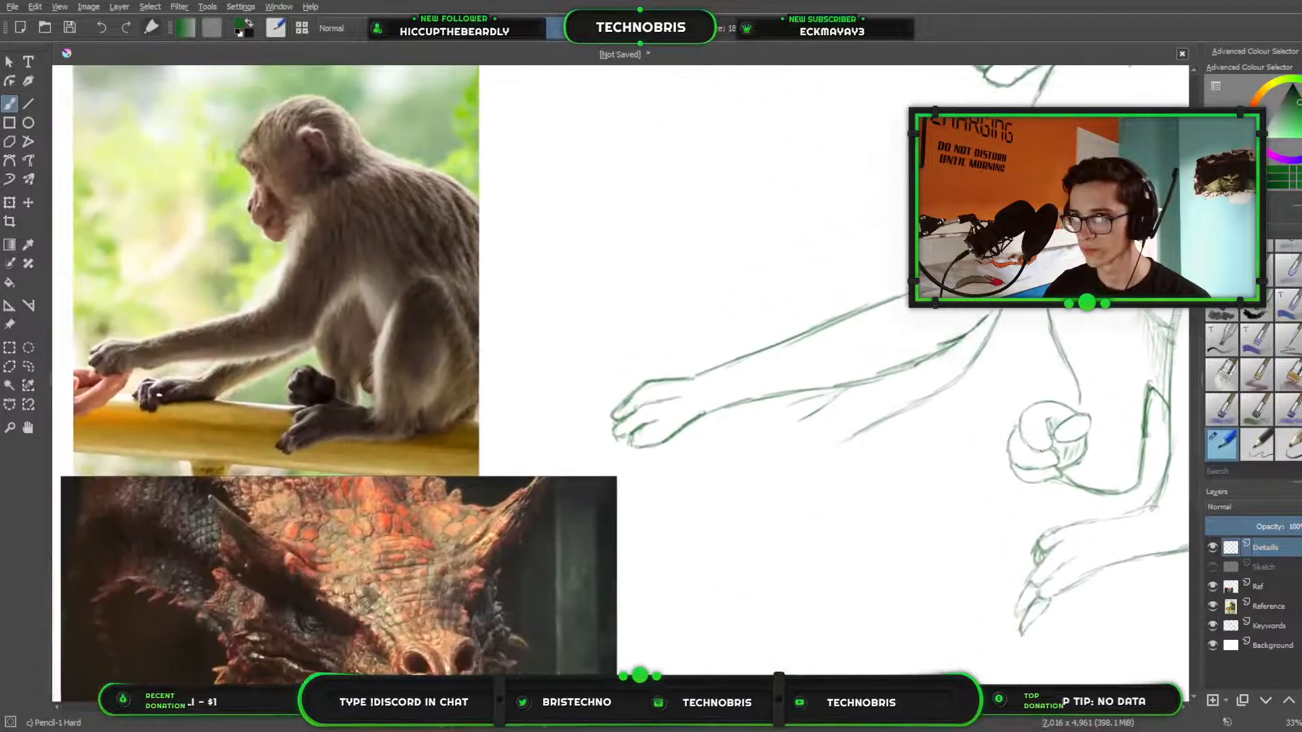
{"action": "scroll", "coordinate": [885, 346], "scroll_direction": "up", "scroll_amount": 1}
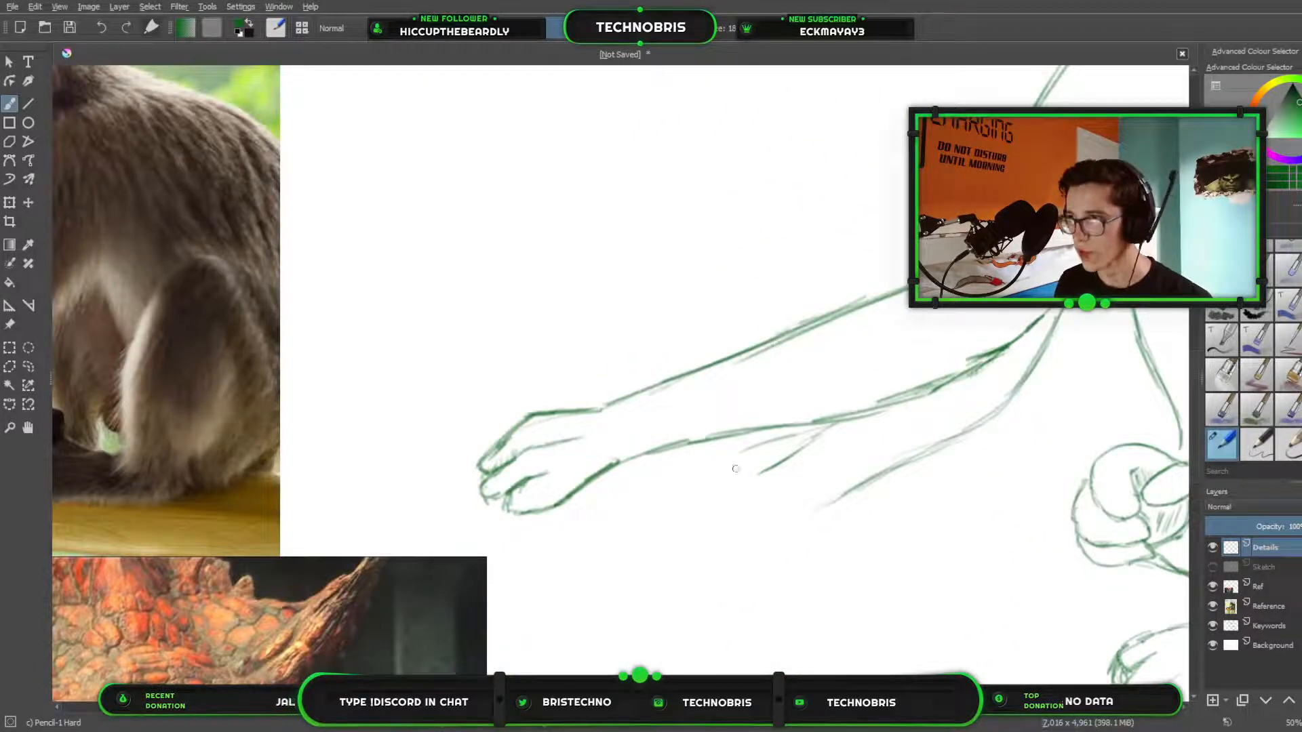
{"action": "mouse_move", "coordinate": [542, 387]}
{"action": "left_mouse_down"}
{"action": "mouse_move", "coordinate": [956, 313]}
{"action": "mouse_move", "coordinate": [872, 328]}
{"action": "mouse_move", "coordinate": [616, 323]}
{"action": "mouse_move", "coordinate": [546, 308]}
{"action": "left_mouse_up"}
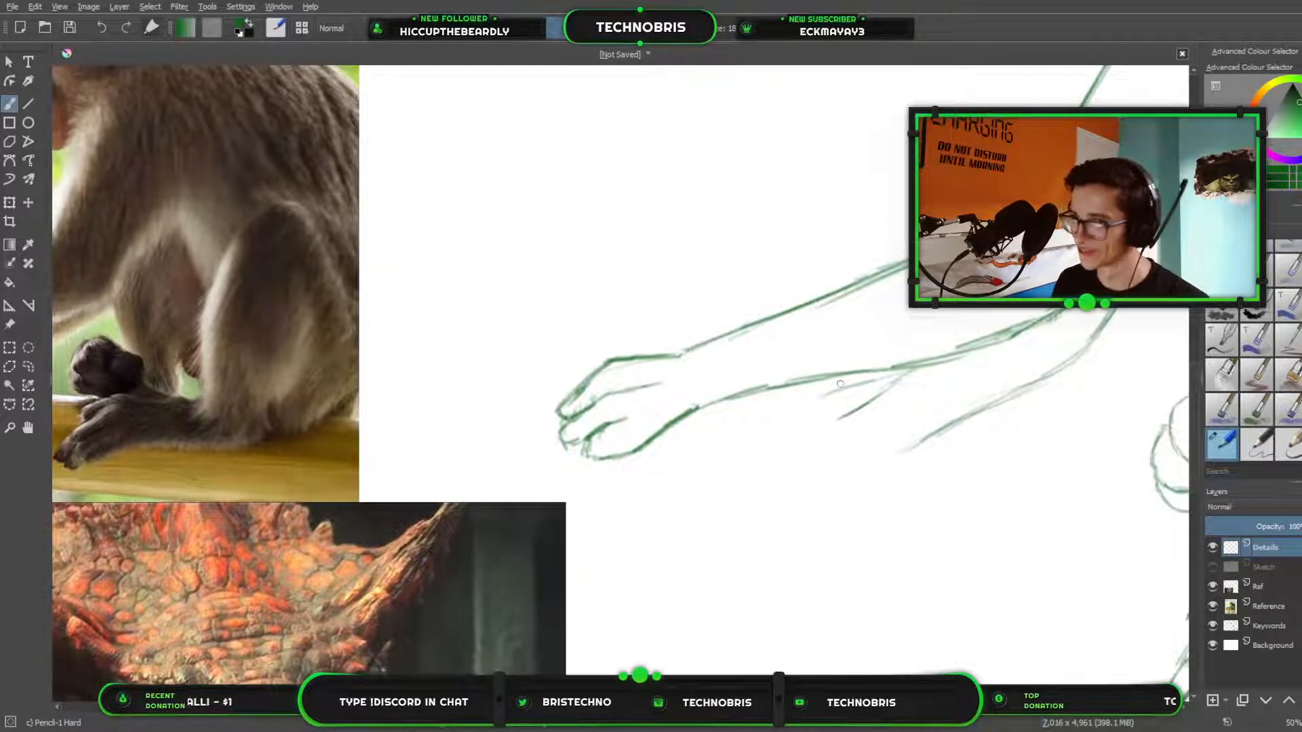
{"action": "mouse_move", "coordinate": [696, 366]}
{"action": "left_mouse_down"}
{"action": "mouse_move", "coordinate": [842, 346]}
{"action": "mouse_move", "coordinate": [958, 305]}
{"action": "mouse_move", "coordinate": [905, 278]}
{"action": "mouse_move", "coordinate": [829, 273]}
{"action": "left_mouse_up"}
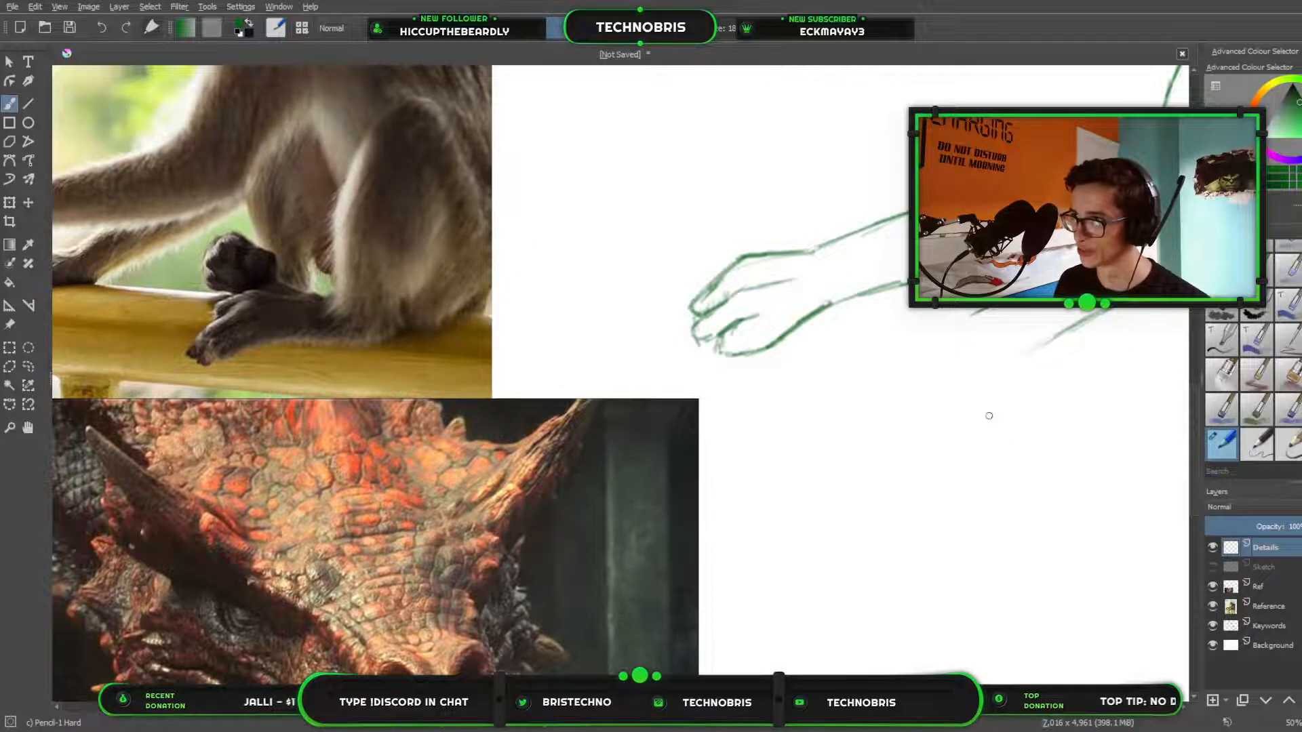
{"action": "mouse_move", "coordinate": [1047, 339]}
{"action": "left_mouse_down"}
{"action": "mouse_move", "coordinate": [992, 376]}
{"action": "mouse_move", "coordinate": [924, 377]}
{"action": "mouse_move", "coordinate": [944, 383]}
{"action": "mouse_move", "coordinate": [924, 366]}
{"action": "mouse_move", "coordinate": [942, 356]}
{"action": "mouse_move", "coordinate": [929, 360]}
{"action": "mouse_move", "coordinate": [969, 356]}
{"action": "mouse_move", "coordinate": [940, 321]}
{"action": "left_mouse_up"}
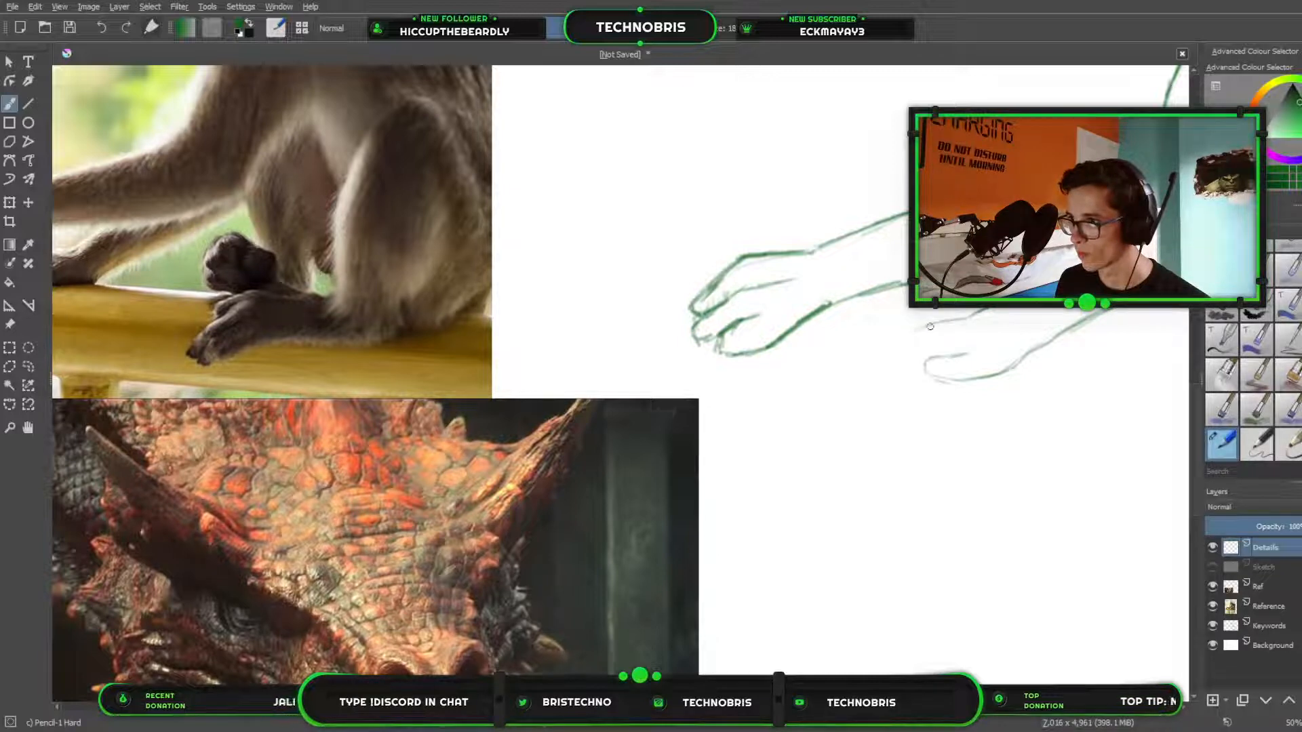
{"action": "mouse_move", "coordinate": [930, 327]}
{"action": "left_mouse_down"}
{"action": "mouse_move", "coordinate": [899, 337]}
{"action": "mouse_move", "coordinate": [881, 372]}
{"action": "mouse_move", "coordinate": [883, 385]}
{"action": "mouse_move", "coordinate": [900, 379]}
{"action": "mouse_move", "coordinate": [918, 347]}
{"action": "mouse_move", "coordinate": [898, 385]}
{"action": "mouse_move", "coordinate": [913, 378]}
{"action": "mouse_move", "coordinate": [937, 344]}
{"action": "mouse_move", "coordinate": [909, 384]}
{"action": "left_mouse_up"}
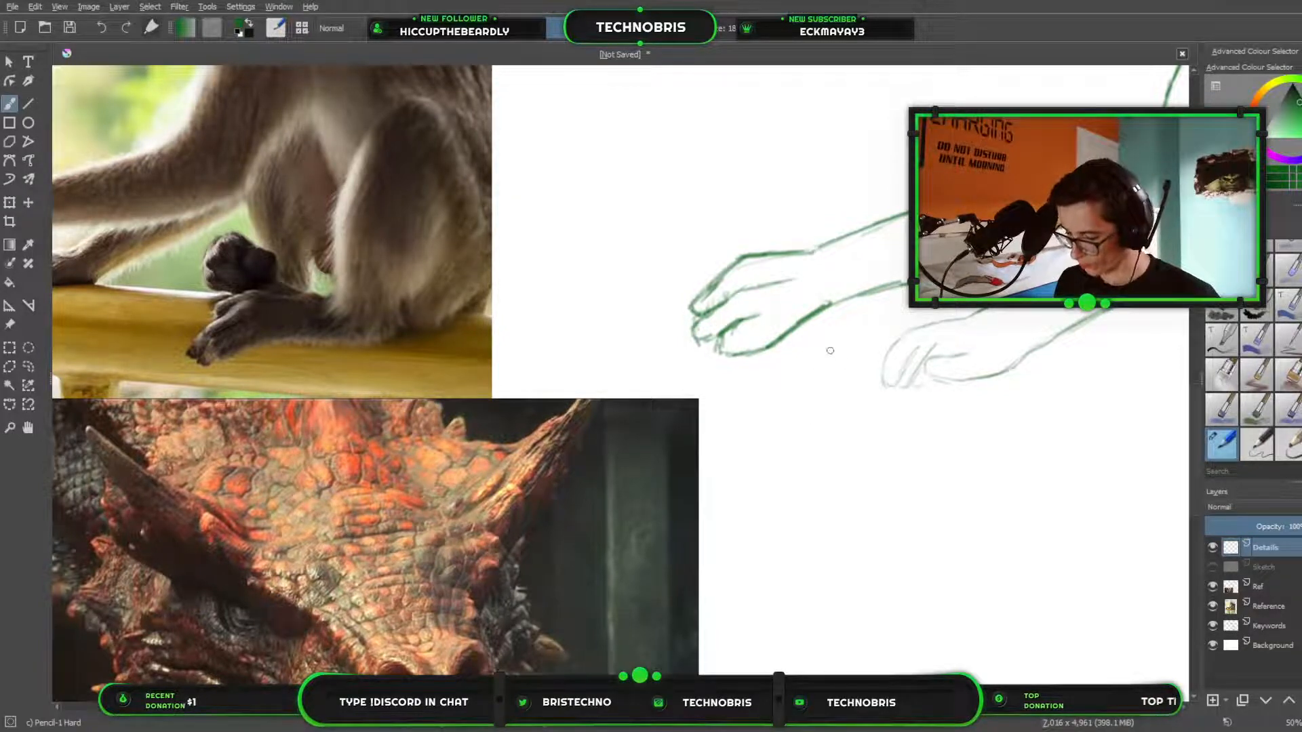
Erase the far hand's fingers and thumb tip, and redraw the thumb as a rounded outline joining the palm's lower edge.
{"action": "key", "text": "e"}
{"action": "mouse_move", "coordinate": [892, 381]}
{"action": "left_mouse_down"}
{"action": "mouse_move", "coordinate": [944, 377]}
{"action": "mouse_move", "coordinate": [938, 343]}
{"action": "mouse_move", "coordinate": [908, 369]}
{"action": "mouse_move", "coordinate": [926, 362]}
{"action": "left_mouse_up"}
{"action": "key", "text": "slash"}
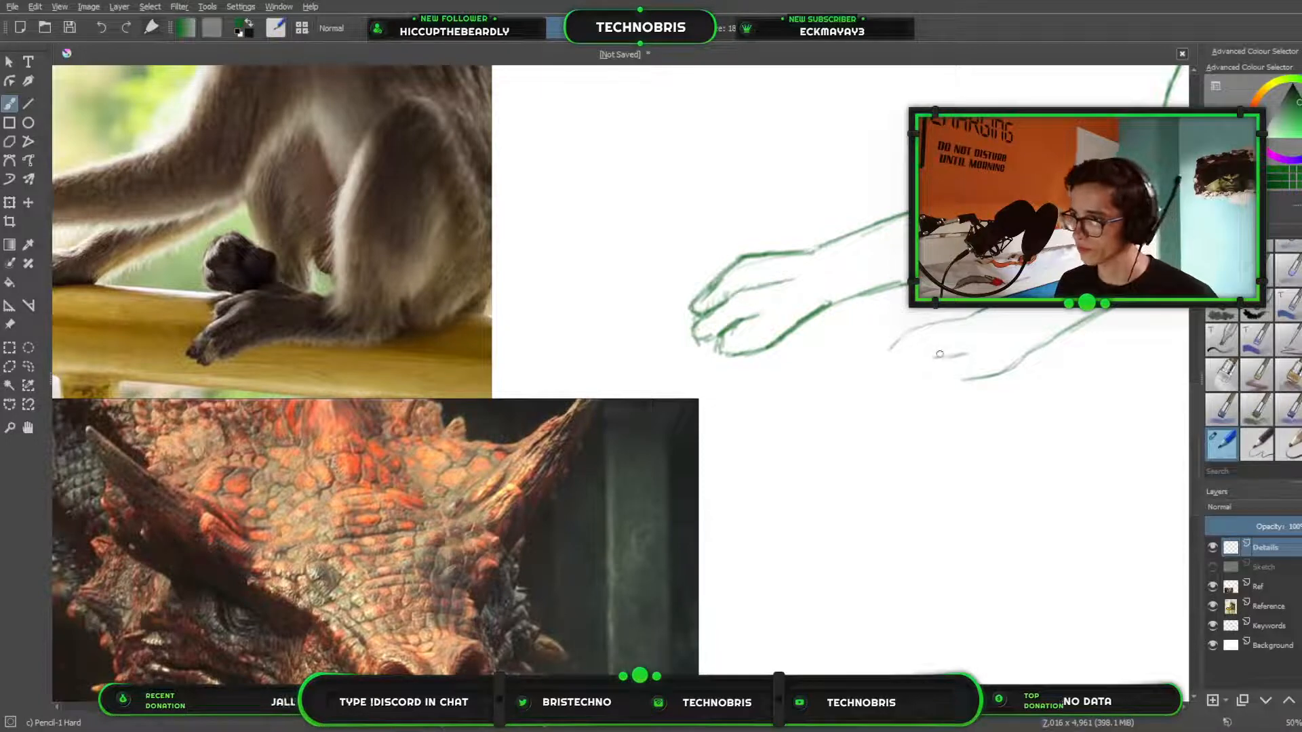
{"action": "mouse_move", "coordinate": [939, 357]}
{"action": "left_mouse_down"}
{"action": "mouse_move", "coordinate": [924, 371]}
{"action": "mouse_move", "coordinate": [963, 381]}
{"action": "left_mouse_up"}
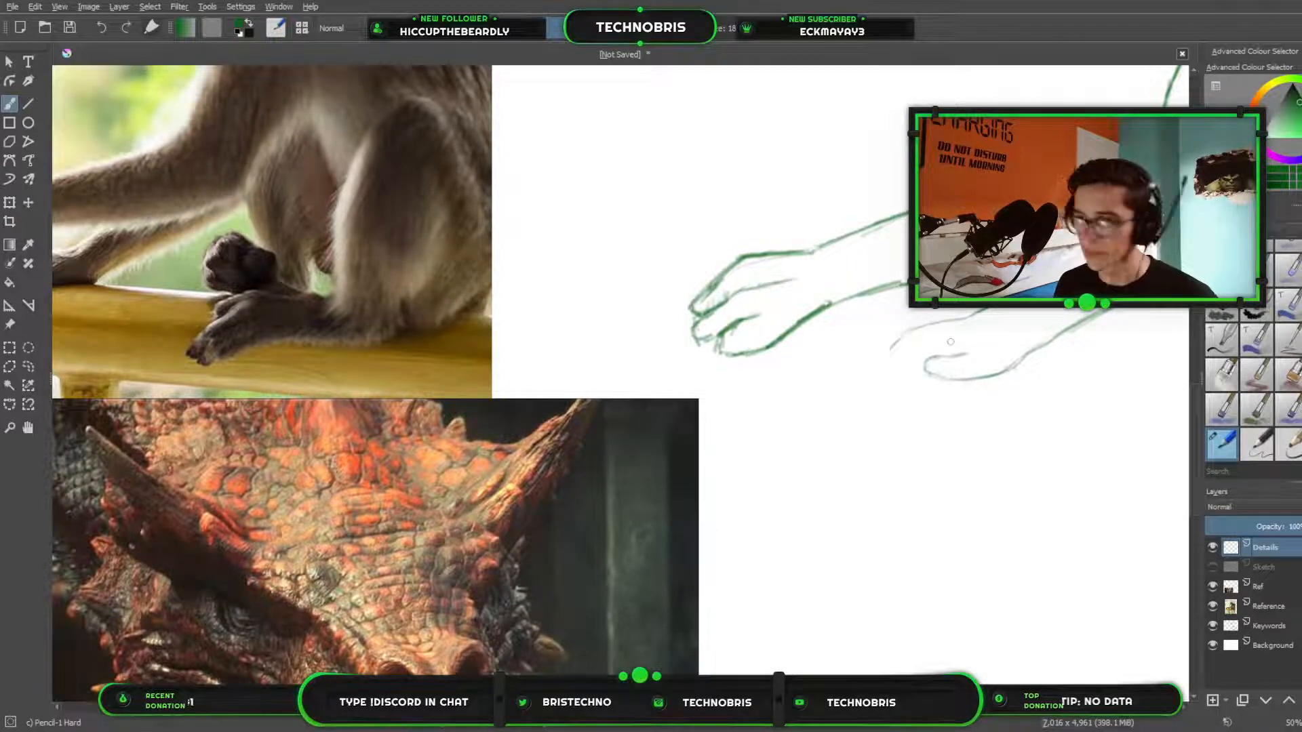
Compare the far hand and the creature's overall pose with the monkey reference photo.
{"action": "left_click_drag", "start_coordinate": [634, 292], "coordinate": [784, 271]}
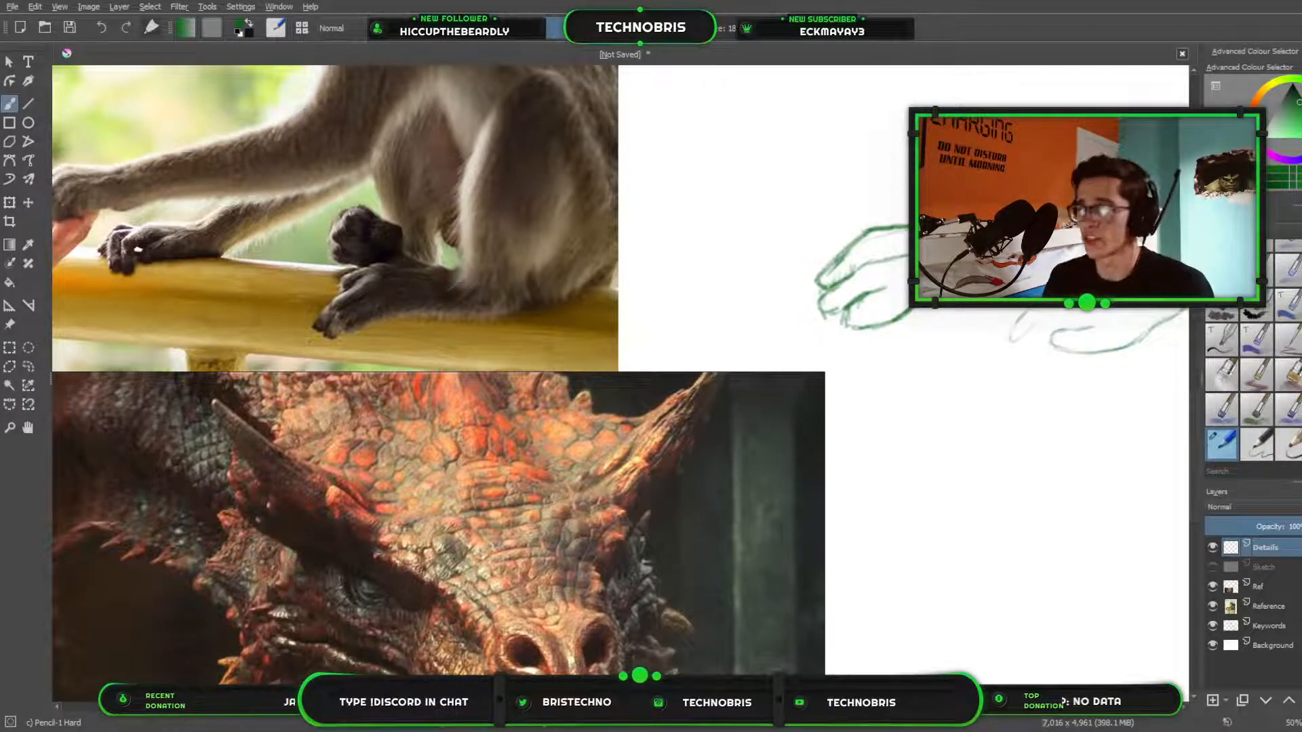
{"action": "left_click_drag", "start_coordinate": [976, 302], "coordinate": [451, 448]}
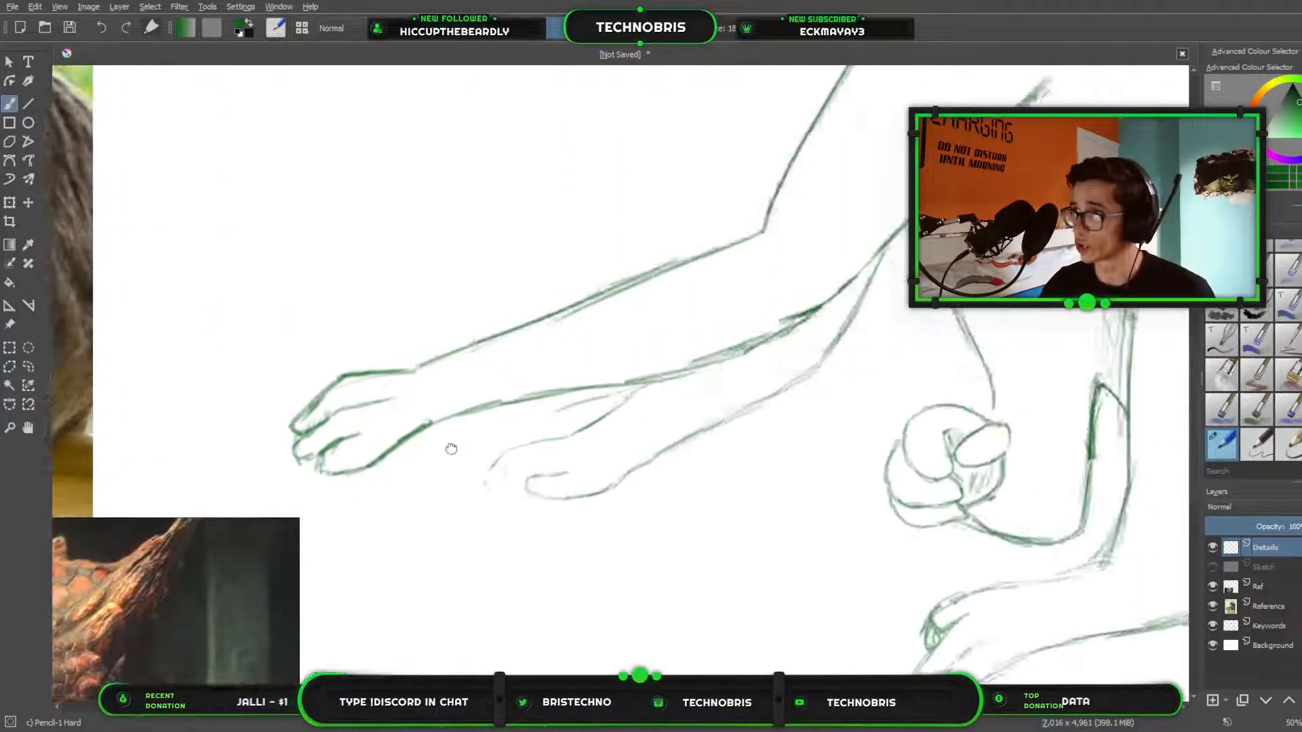
{"action": "scroll", "coordinate": [780, 355], "scroll_direction": "down", "scroll_amount": 2}
{"action": "left_click_drag", "start_coordinate": [880, 115], "coordinate": [751, 406]}
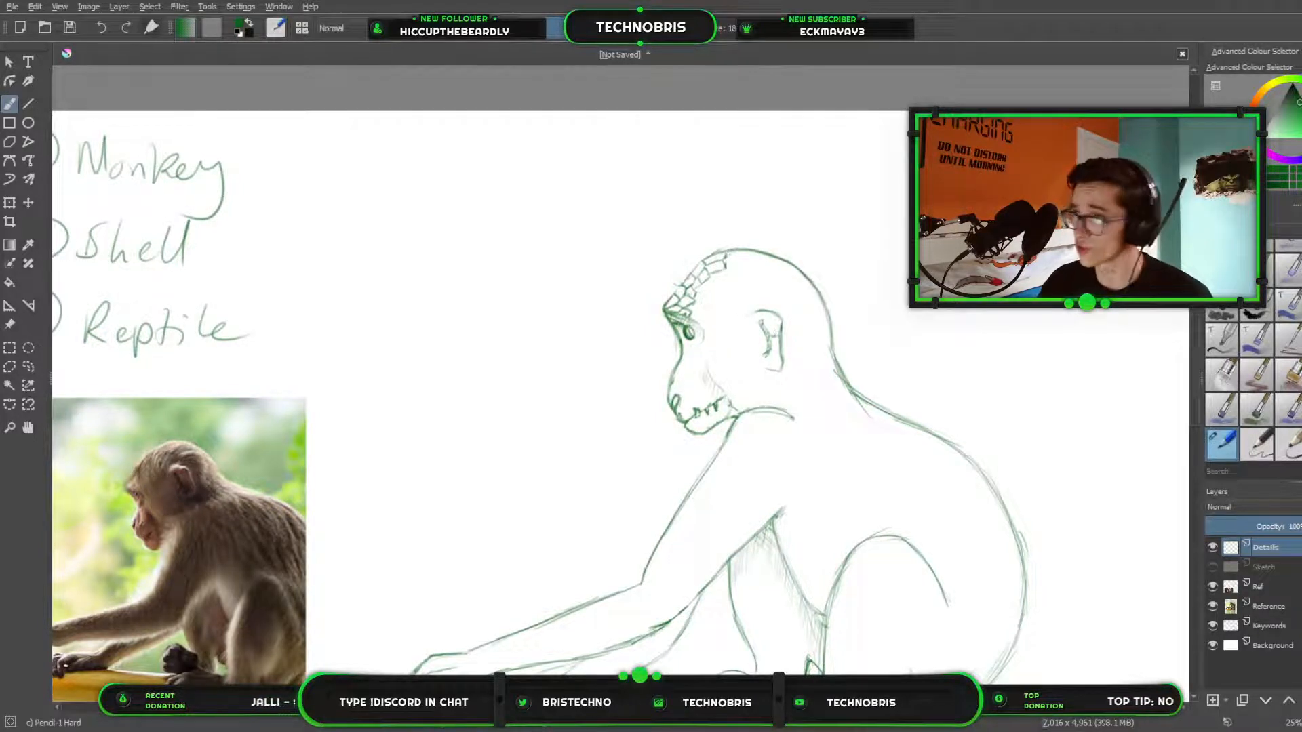
{"action": "left_click_drag", "start_coordinate": [880, 290], "coordinate": [891, 127]}
{"action": "left_click_drag", "start_coordinate": [835, 299], "coordinate": [829, 219]}
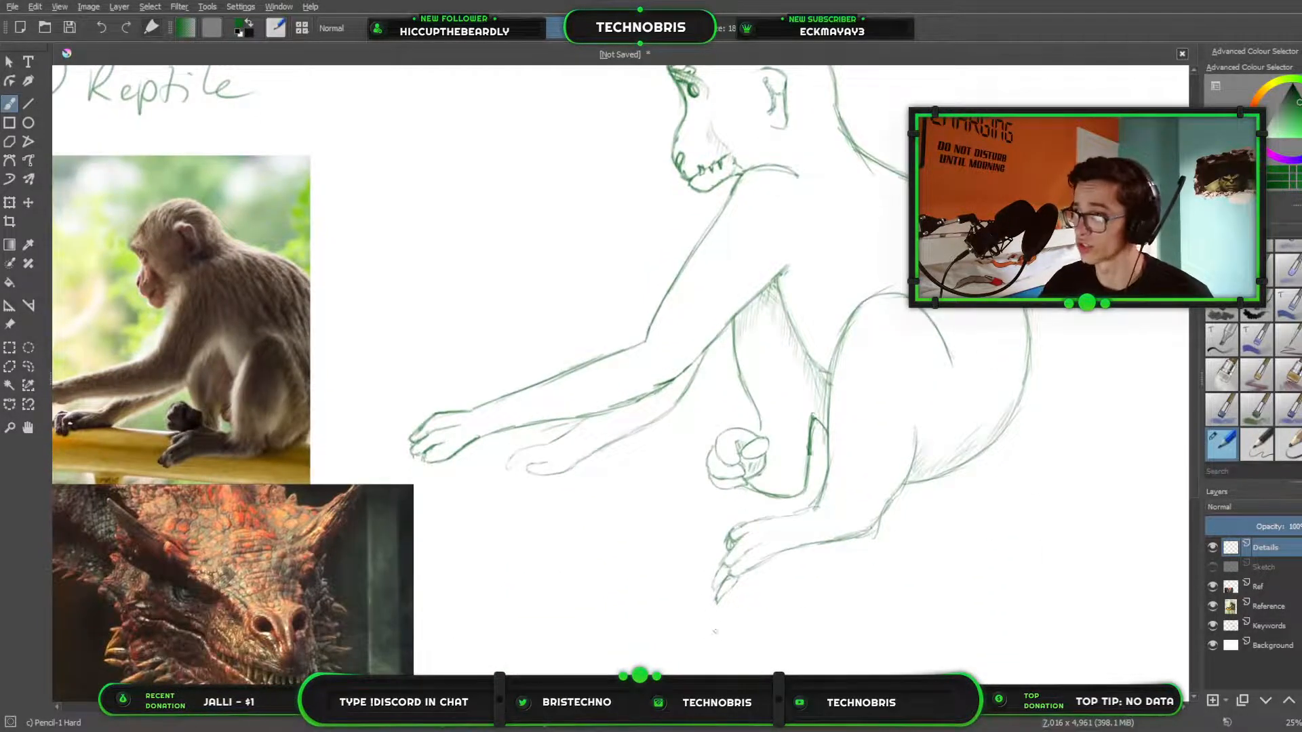
{"action": "left_click_drag", "start_coordinate": [697, 405], "coordinate": [725, 470]}
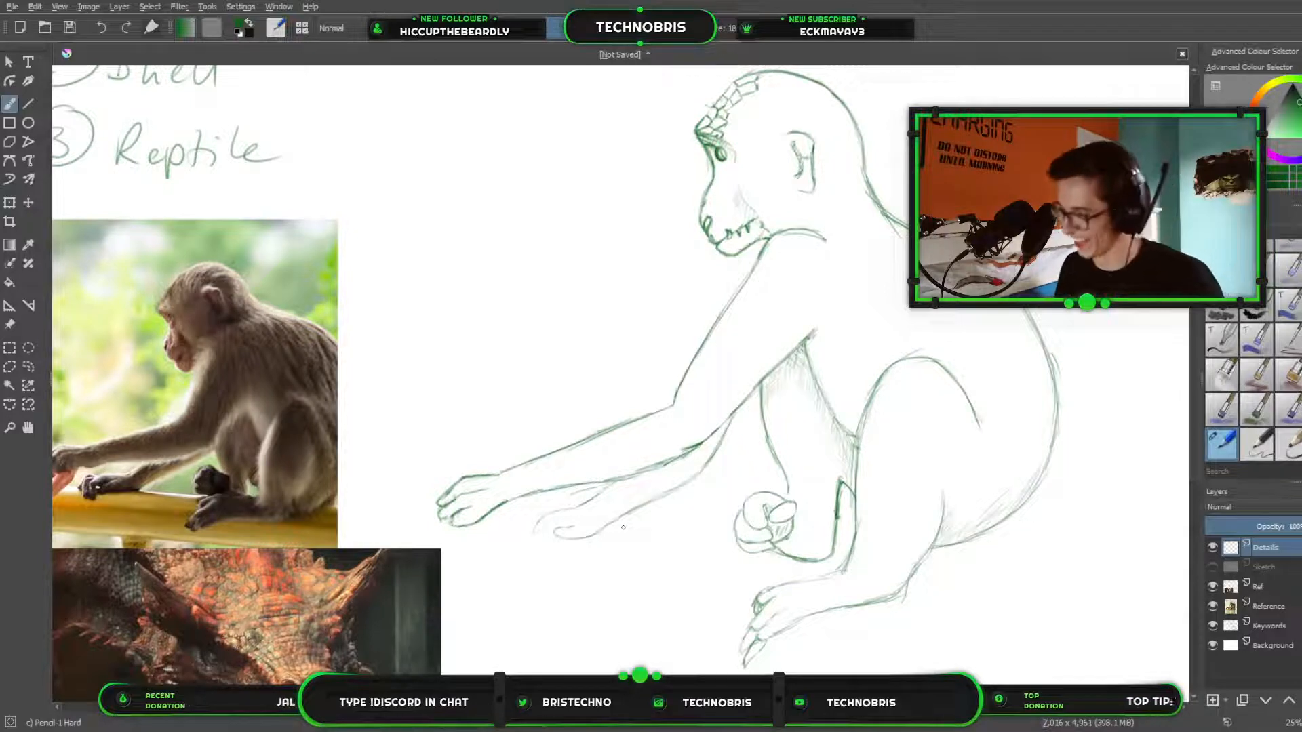
Erase the far hand's unfinished outer finger and draw long fingers curving downward from the knuckles to the thumb.
{"action": "scroll", "coordinate": [585, 276], "scroll_direction": "up", "scroll_amount": 7}
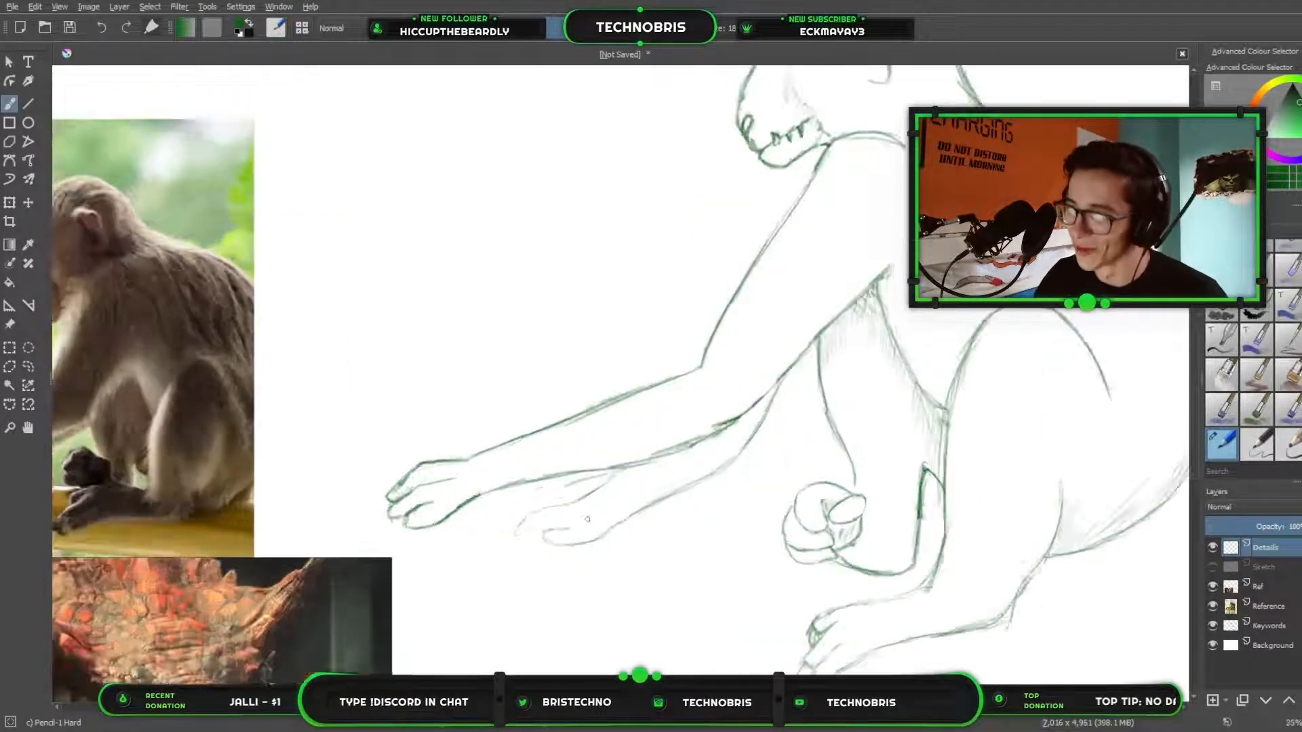
{"action": "scroll", "coordinate": [743, 442], "scroll_direction": "down", "scroll_amount": 1}
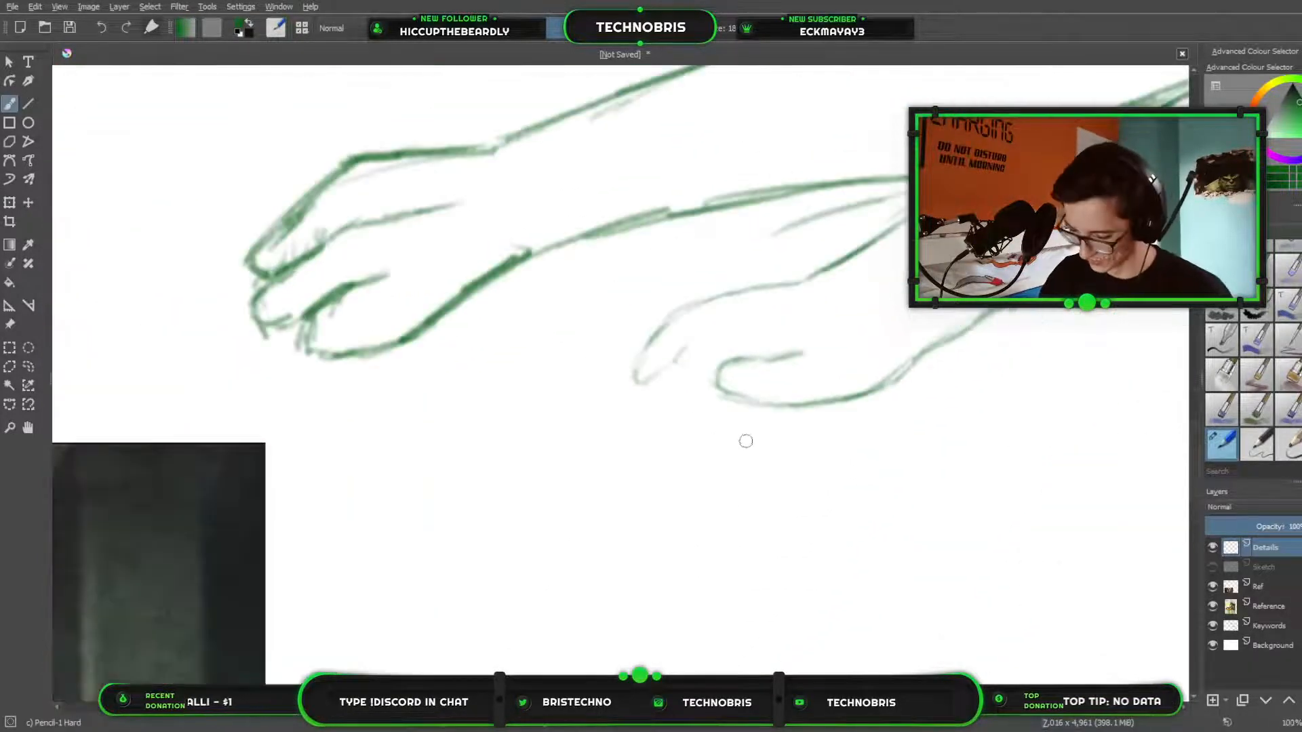
{"action": "left_click_drag", "start_coordinate": [981, 358], "coordinate": [786, 384]}
{"action": "scroll", "coordinate": [786, 385], "scroll_direction": "up", "scroll_amount": 1}
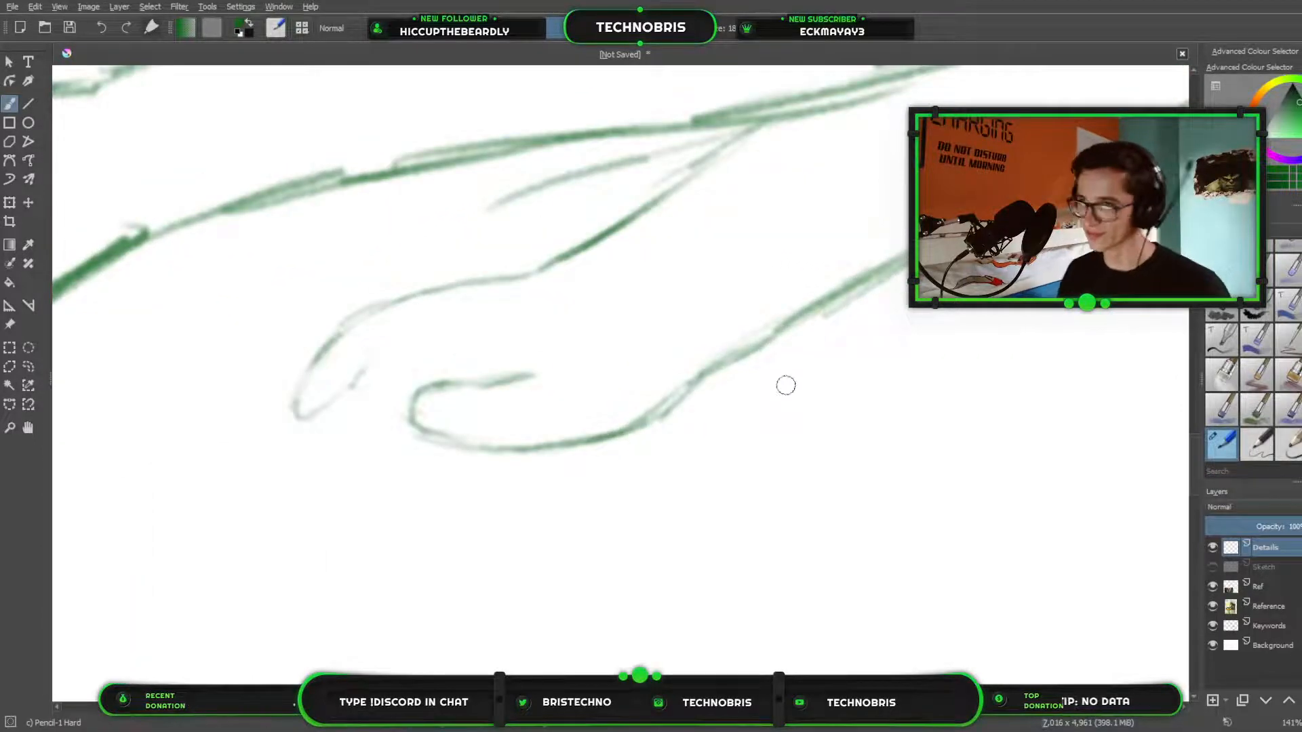
{"action": "scroll", "coordinate": [749, 352], "scroll_direction": "down", "scroll_amount": 1}
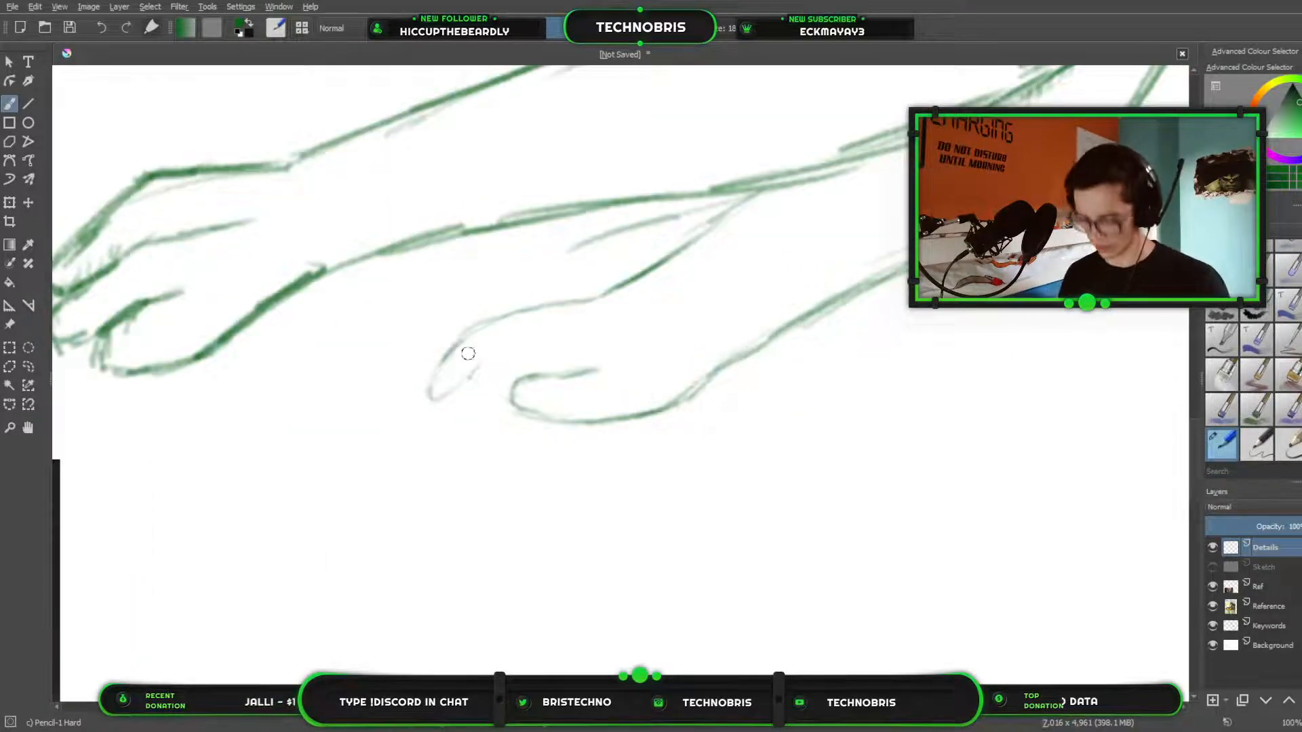
{"action": "key", "text": "e"}
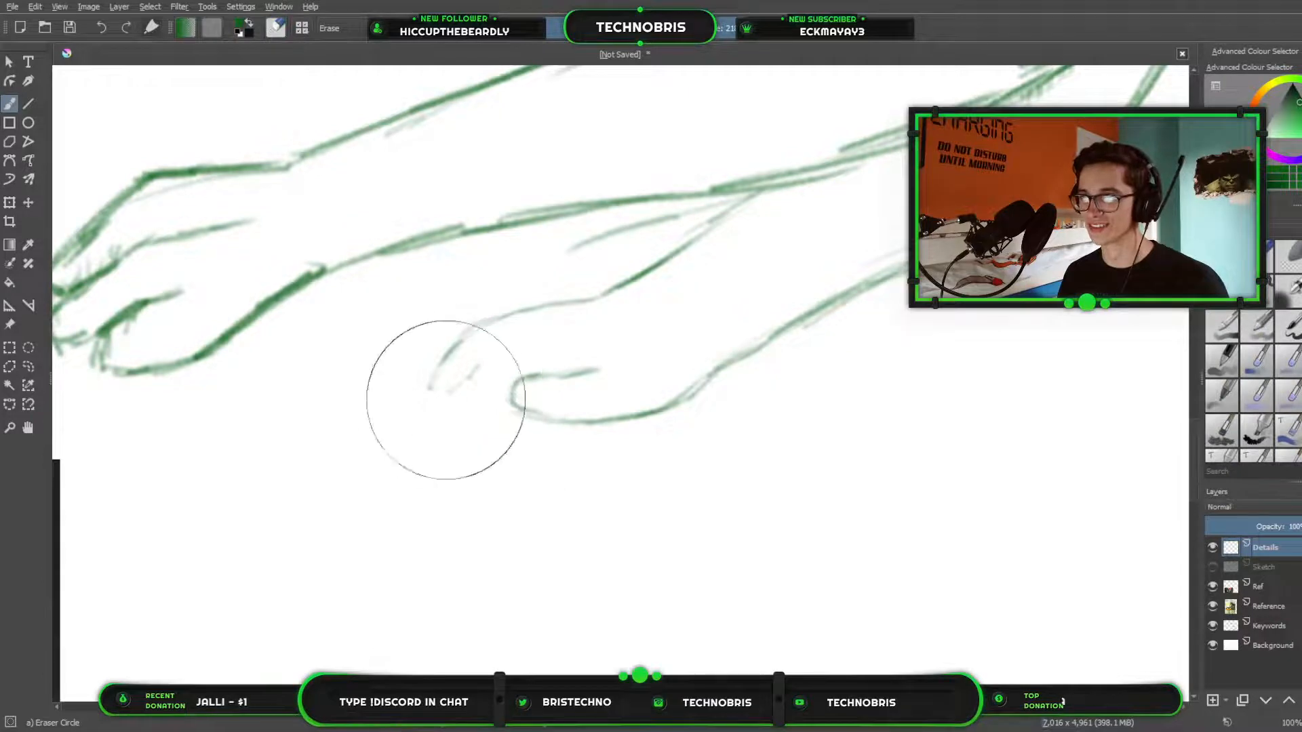
{"action": "mouse_move", "coordinate": [450, 383]}
{"action": "left_mouse_down"}
{"action": "mouse_move", "coordinate": [474, 369]}
{"action": "mouse_move", "coordinate": [450, 392]}
{"action": "mouse_move", "coordinate": [437, 372]}
{"action": "left_mouse_up"}
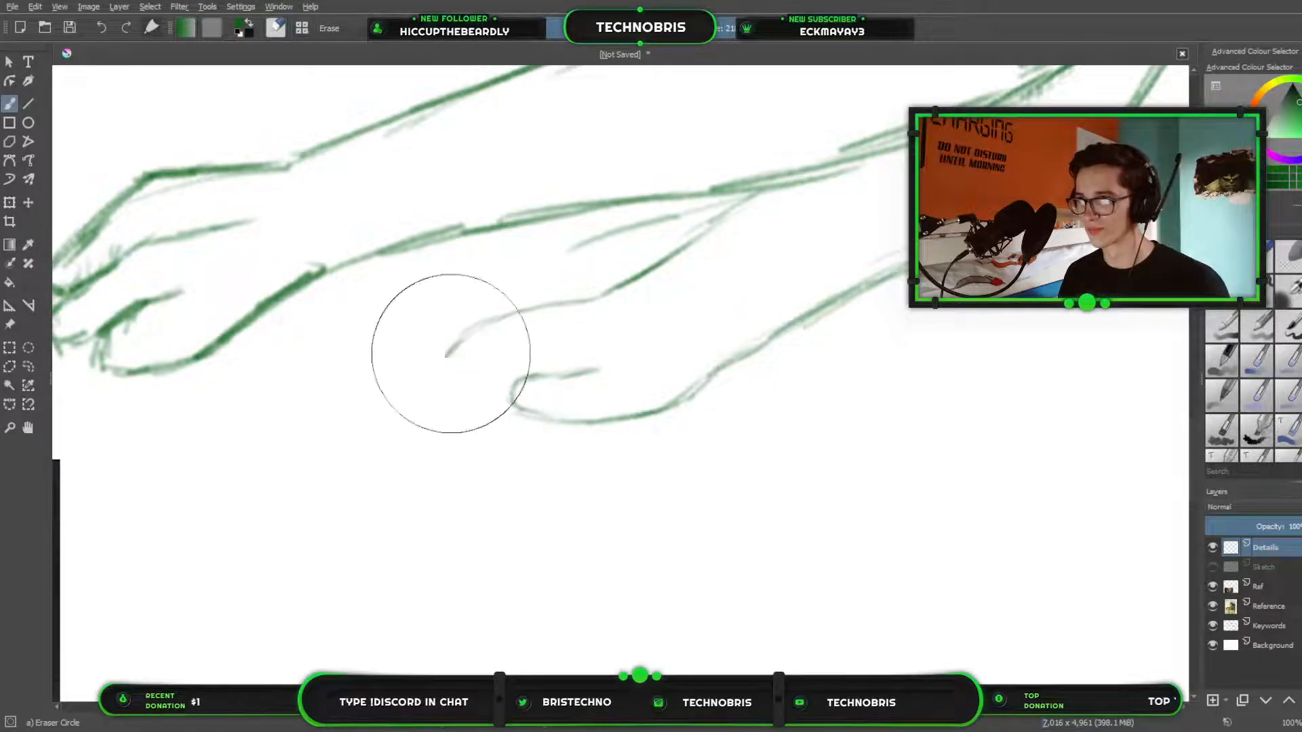
{"action": "key", "text": "slash"}
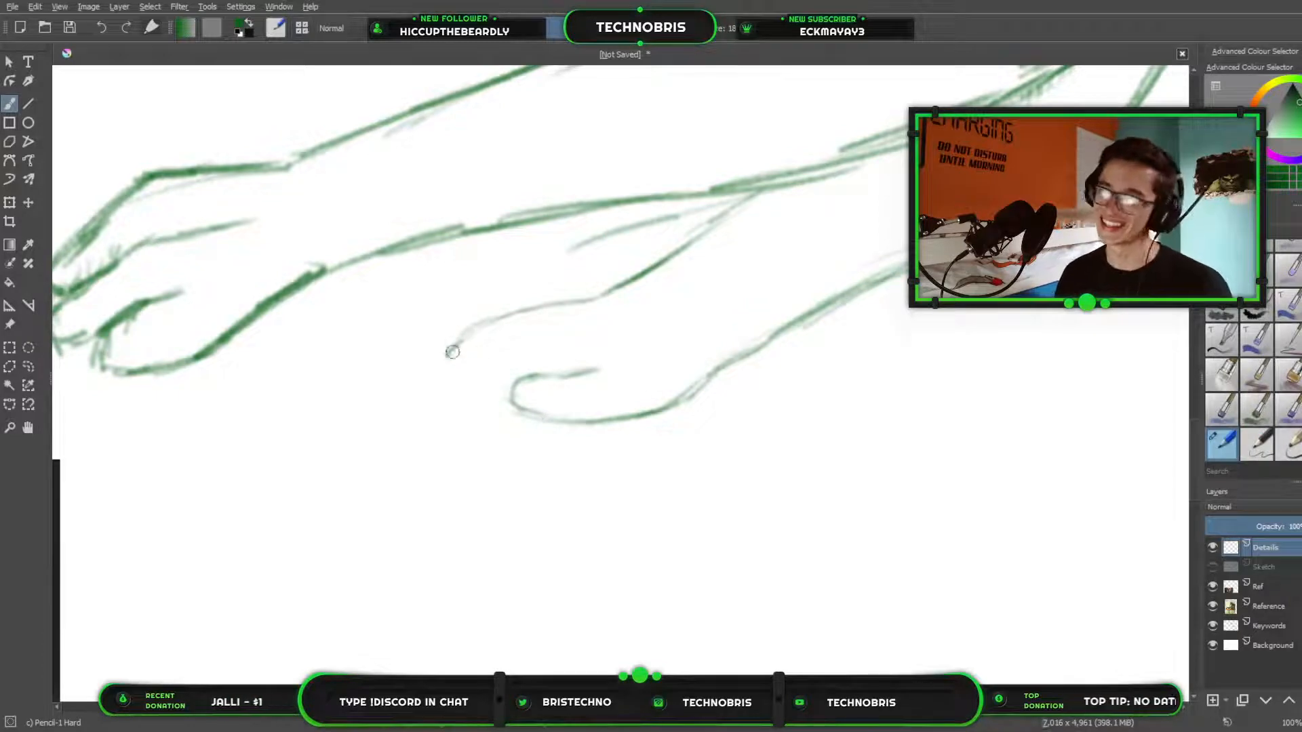
{"action": "mouse_move", "coordinate": [459, 342]}
{"action": "left_mouse_down"}
{"action": "mouse_move", "coordinate": [430, 381]}
{"action": "mouse_move", "coordinate": [421, 432]}
{"action": "mouse_move", "coordinate": [463, 397]}
{"action": "mouse_move", "coordinate": [484, 353]}
{"action": "mouse_move", "coordinate": [459, 389]}
{"action": "mouse_move", "coordinate": [453, 456]}
{"action": "mouse_move", "coordinate": [481, 439]}
{"action": "mouse_move", "coordinate": [502, 369]}
{"action": "mouse_move", "coordinate": [485, 408]}
{"action": "mouse_move", "coordinate": [504, 464]}
{"action": "mouse_move", "coordinate": [484, 437]}
{"action": "mouse_move", "coordinate": [511, 465]}
{"action": "mouse_move", "coordinate": [521, 413]}
{"action": "mouse_move", "coordinate": [511, 467]}
{"action": "mouse_move", "coordinate": [485, 432]}
{"action": "mouse_move", "coordinate": [503, 470]}
{"action": "left_mouse_up"}
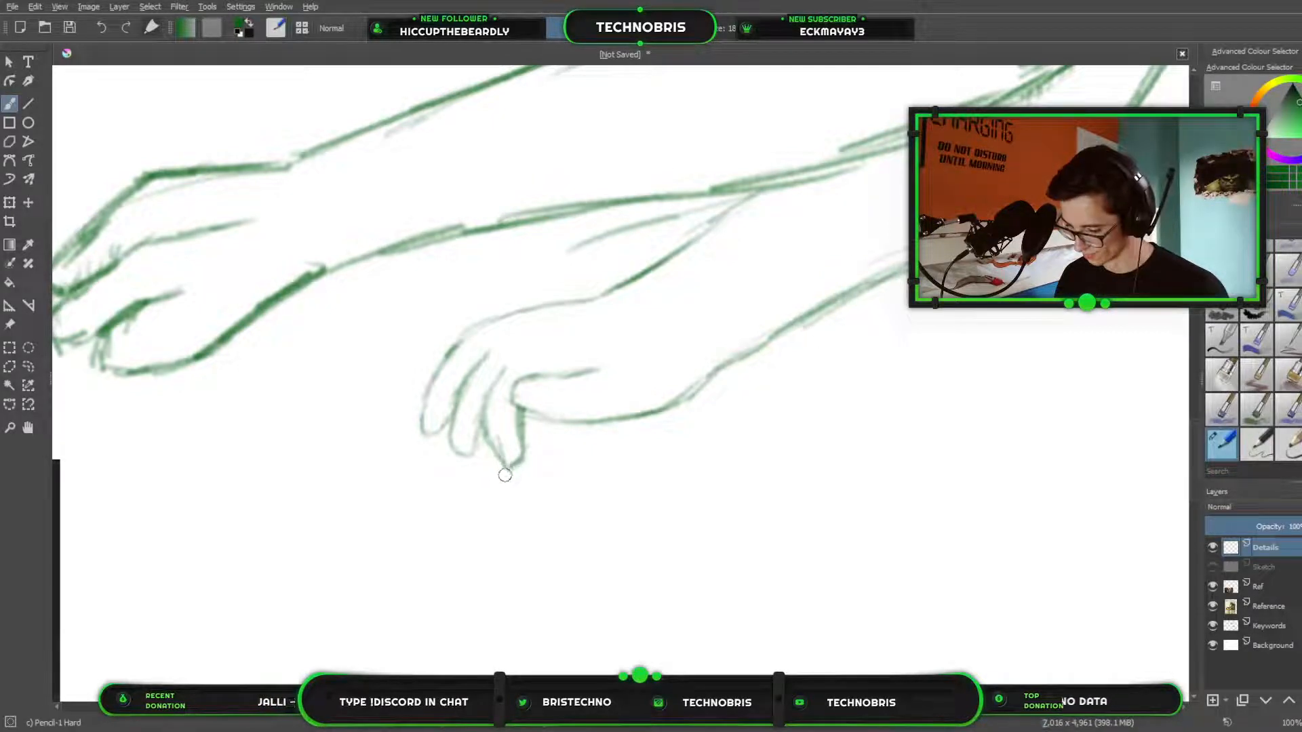
Erase the scale plates from the creature's forehead, between the brow and the top of the skull.
{"action": "key", "text": "3"}
{"action": "scroll", "coordinate": [730, 310], "scroll_direction": "down", "scroll_amount": 2}
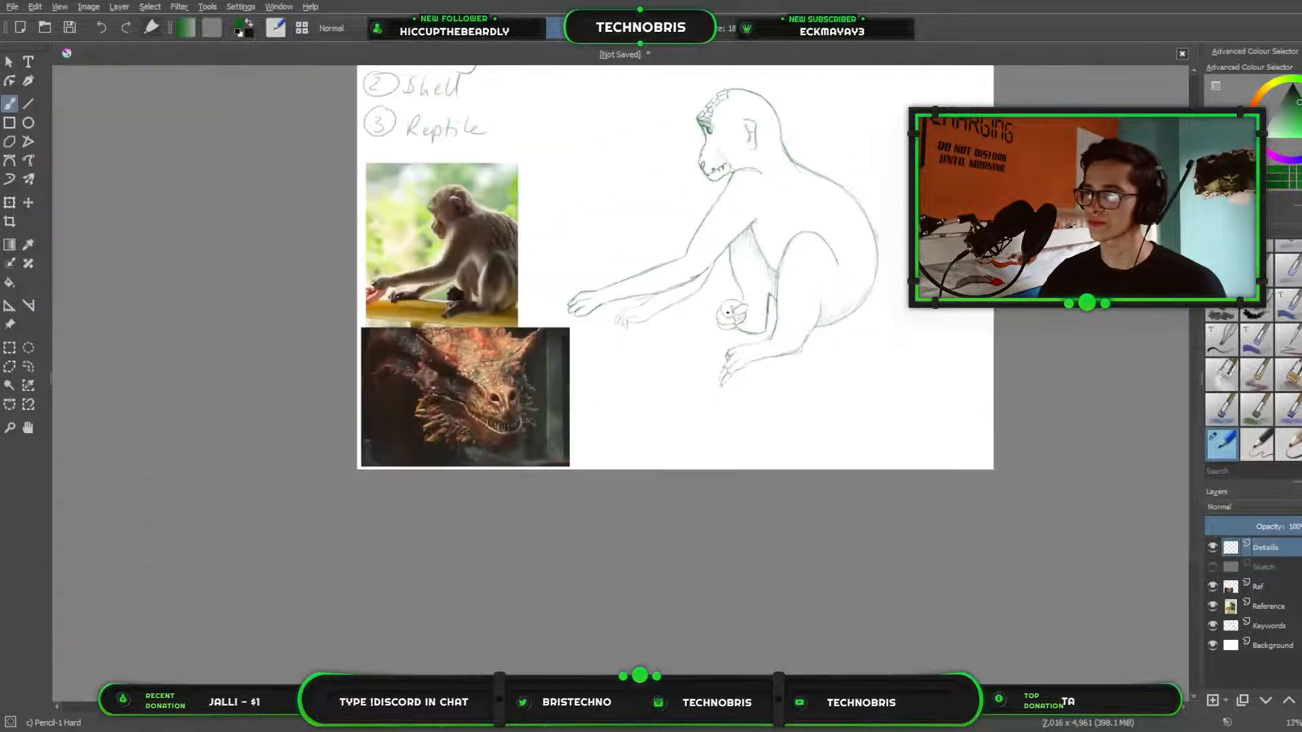
{"action": "left_click_drag", "start_coordinate": [731, 310], "coordinate": [795, 439]}
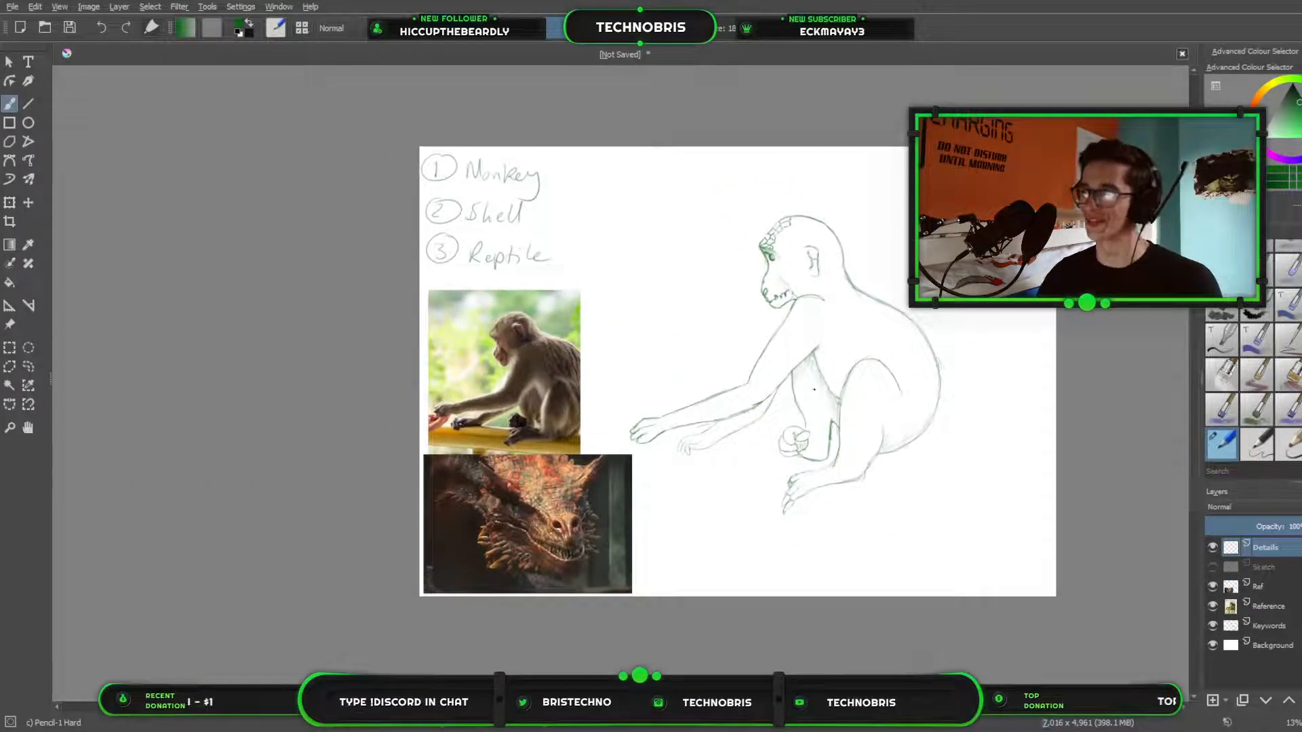
{"action": "scroll", "coordinate": [830, 382], "scroll_direction": "up", "scroll_amount": 1}
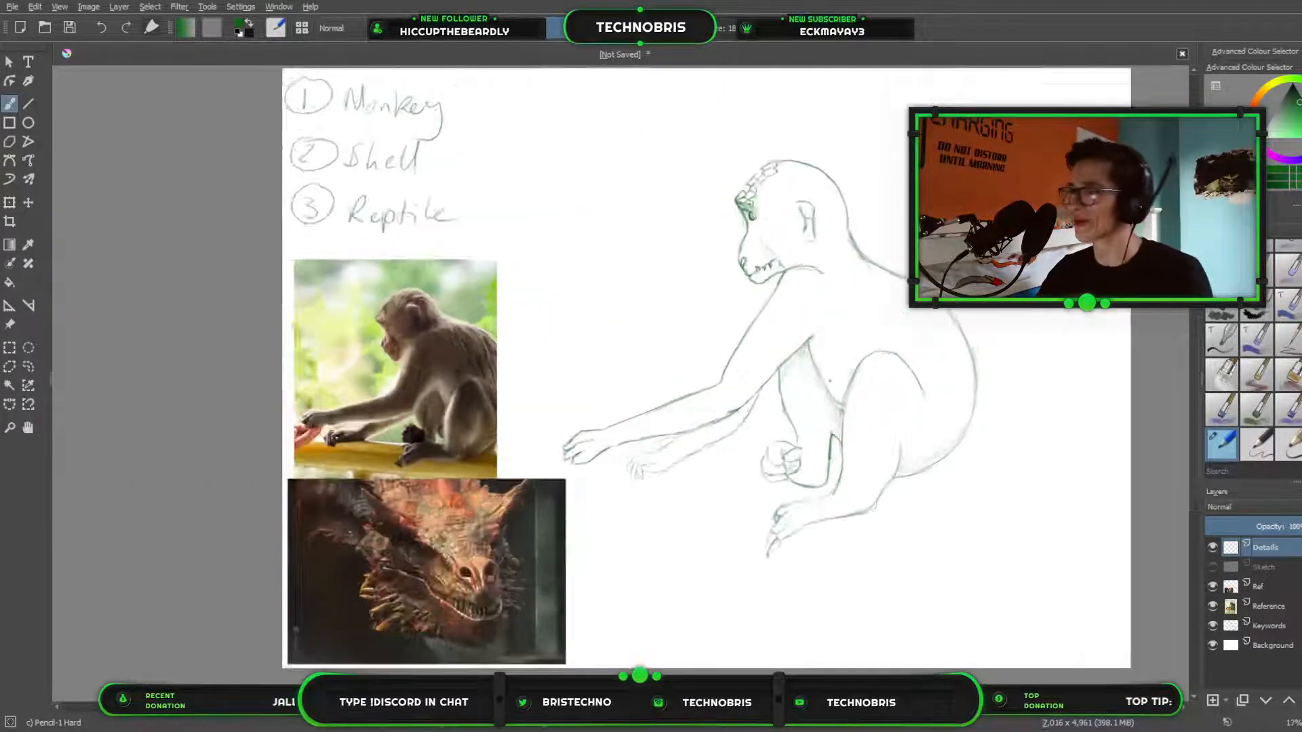
{"action": "scroll", "coordinate": [830, 381], "scroll_direction": "up", "scroll_amount": 1}
{"action": "left_click_drag", "start_coordinate": [829, 157], "coordinate": [850, 248]}
{"action": "scroll", "coordinate": [850, 248], "scroll_direction": "up", "scroll_amount": 1}
{"action": "left_click_drag", "start_coordinate": [807, 175], "coordinate": [857, 294]}
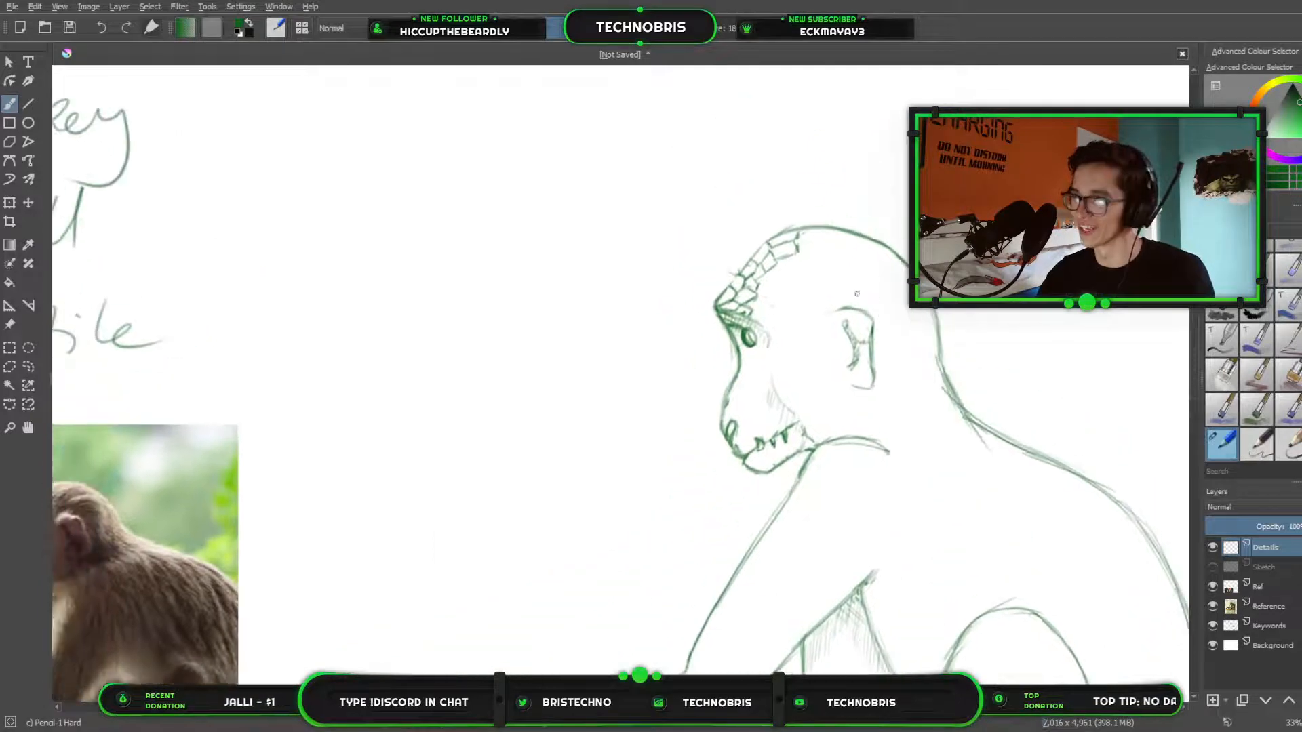
{"action": "scroll", "coordinate": [857, 294], "scroll_direction": "up", "scroll_amount": 3}
{"action": "left_click_drag", "start_coordinate": [764, 276], "coordinate": [764, 344]}
{"action": "key", "text": "e"}
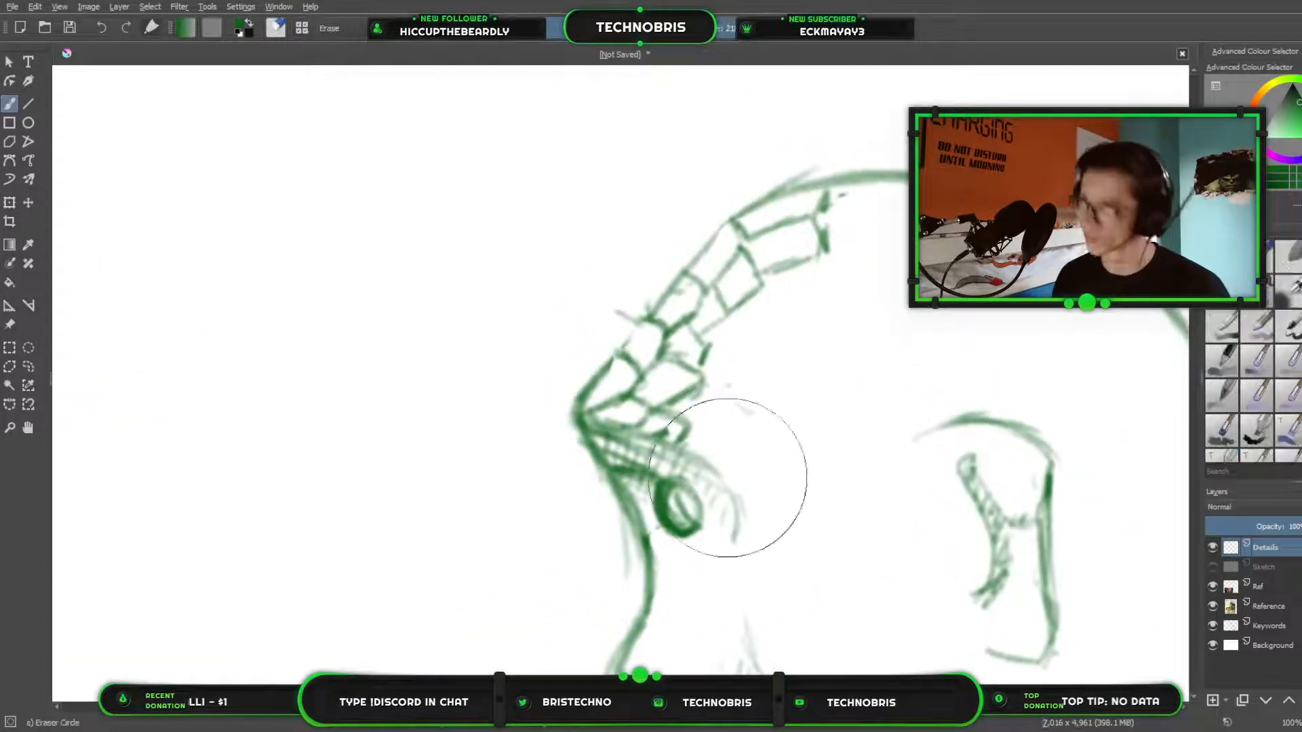
{"action": "mouse_move", "coordinate": [823, 281]}
{"action": "left_mouse_down"}
{"action": "mouse_move", "coordinate": [859, 270]}
{"action": "mouse_move", "coordinate": [786, 306]}
{"action": "mouse_move", "coordinate": [872, 283]}
{"action": "mouse_move", "coordinate": [863, 253]}
{"action": "mouse_move", "coordinate": [822, 238]}
{"action": "mouse_move", "coordinate": [845, 212]}
{"action": "mouse_move", "coordinate": [766, 256]}
{"action": "mouse_move", "coordinate": [770, 240]}
{"action": "mouse_move", "coordinate": [741, 239]}
{"action": "mouse_move", "coordinate": [687, 377]}
{"action": "mouse_move", "coordinate": [767, 401]}
{"action": "mouse_move", "coordinate": [685, 387]}
{"action": "mouse_move", "coordinate": [672, 407]}
{"action": "mouse_move", "coordinate": [633, 386]}
{"action": "mouse_move", "coordinate": [601, 401]}
{"action": "mouse_move", "coordinate": [614, 410]}
{"action": "mouse_move", "coordinate": [677, 377]}
{"action": "mouse_move", "coordinate": [630, 386]}
{"action": "mouse_move", "coordinate": [712, 309]}
{"action": "mouse_move", "coordinate": [705, 301]}
{"action": "left_mouse_up"}
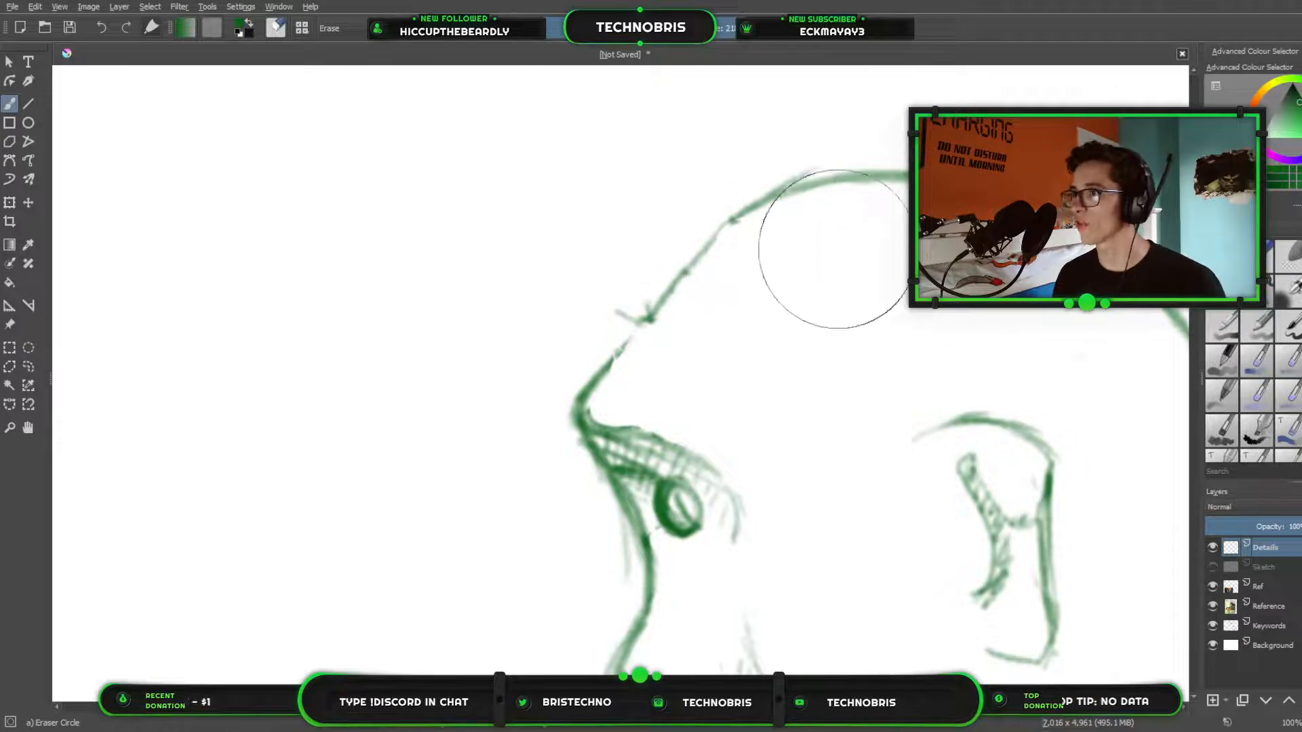
Clean up stray marks outside the forehead outline and close its gap above the brow with a pencil line.
{"action": "mouse_move", "coordinate": [752, 136]}
{"action": "left_mouse_down"}
{"action": "mouse_move", "coordinate": [803, 143]}
{"action": "mouse_move", "coordinate": [753, 159]}
{"action": "mouse_move", "coordinate": [817, 150]}
{"action": "left_mouse_up"}
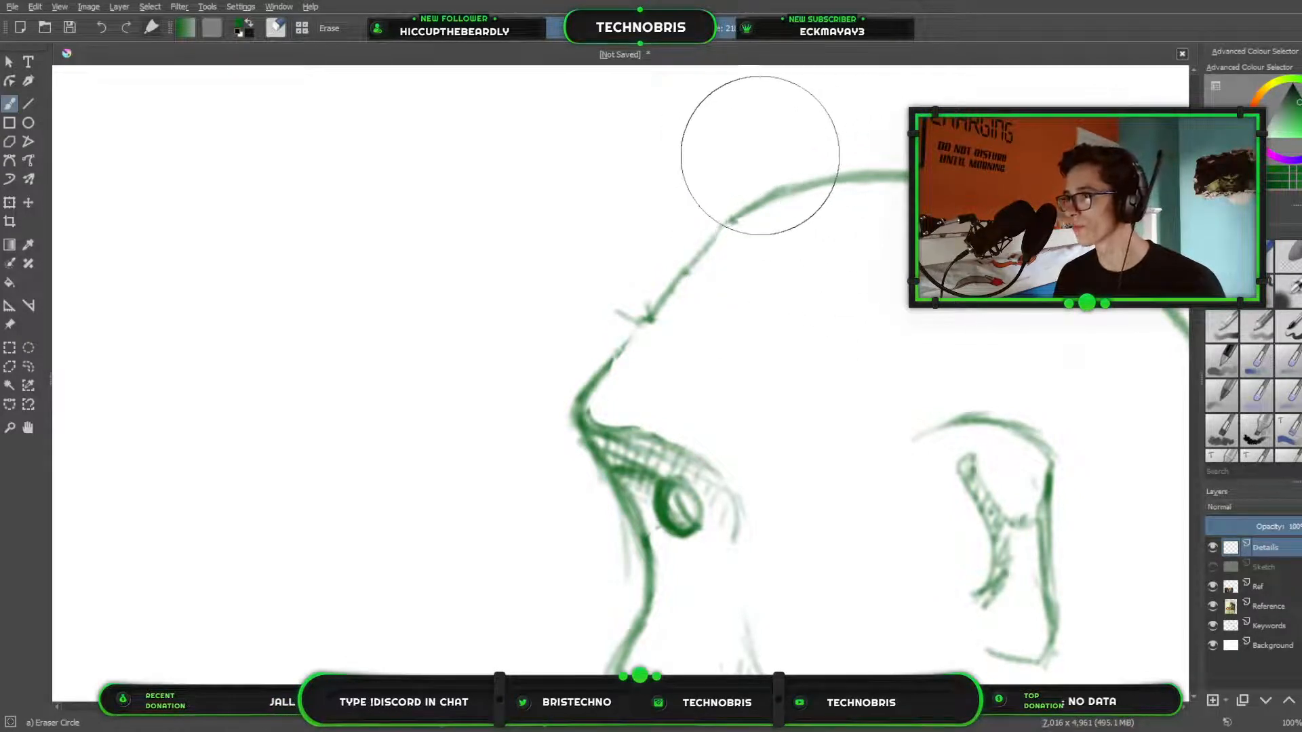
{"action": "mouse_move", "coordinate": [574, 263]}
{"action": "left_mouse_down"}
{"action": "mouse_move", "coordinate": [624, 305]}
{"action": "mouse_move", "coordinate": [616, 347]}
{"action": "mouse_move", "coordinate": [654, 314]}
{"action": "mouse_move", "coordinate": [602, 367]}
{"action": "mouse_move", "coordinate": [654, 314]}
{"action": "left_mouse_up"}
{"action": "key", "text": "slash"}
{"action": "left_click_drag", "start_coordinate": [612, 360], "coordinate": [651, 318]}
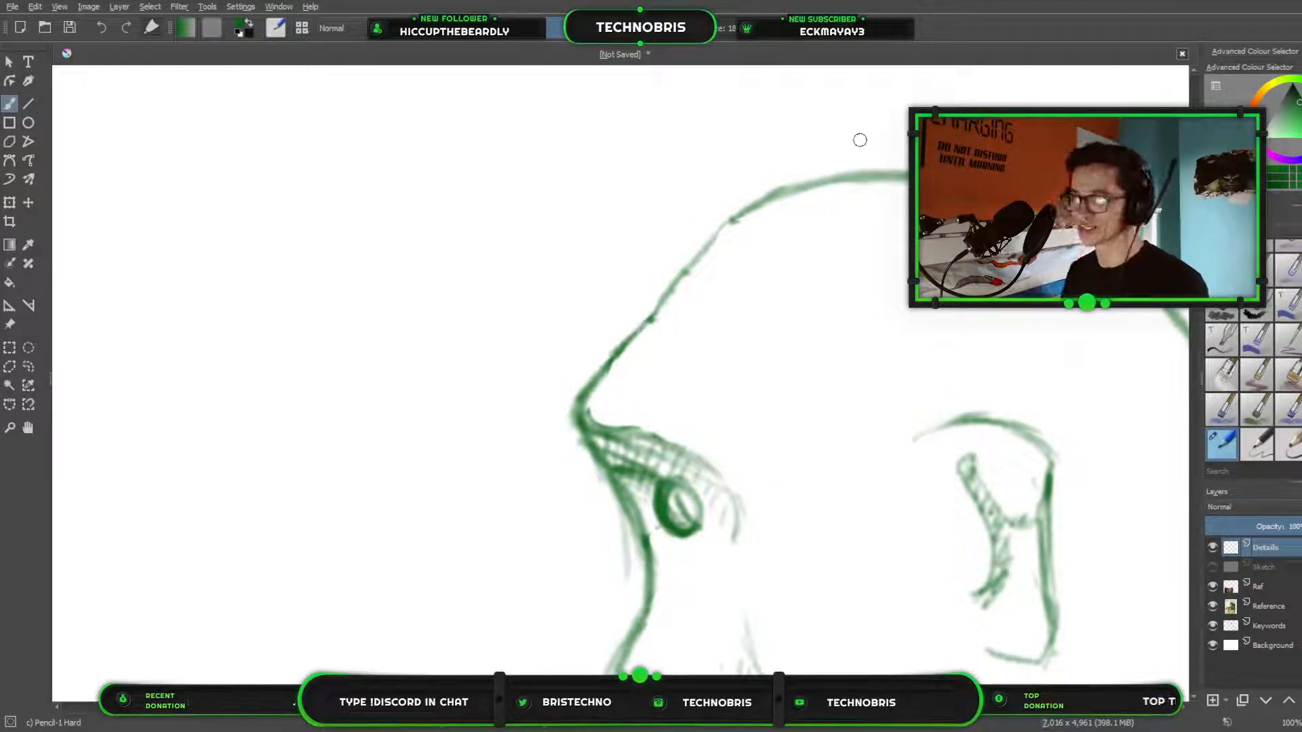
{"action": "scroll", "coordinate": [732, 357], "scroll_direction": "down", "scroll_amount": 2}
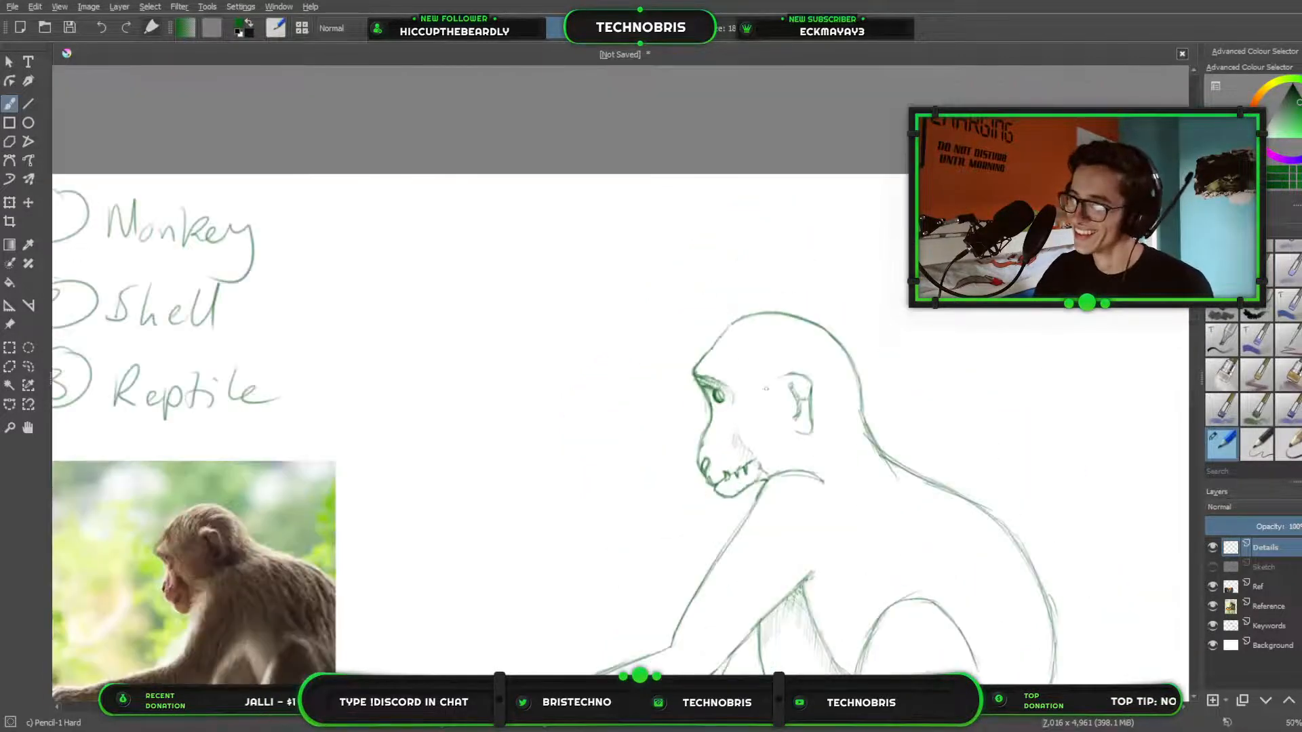
{"action": "left_click_drag", "start_coordinate": [507, 562], "coordinate": [662, 189]}
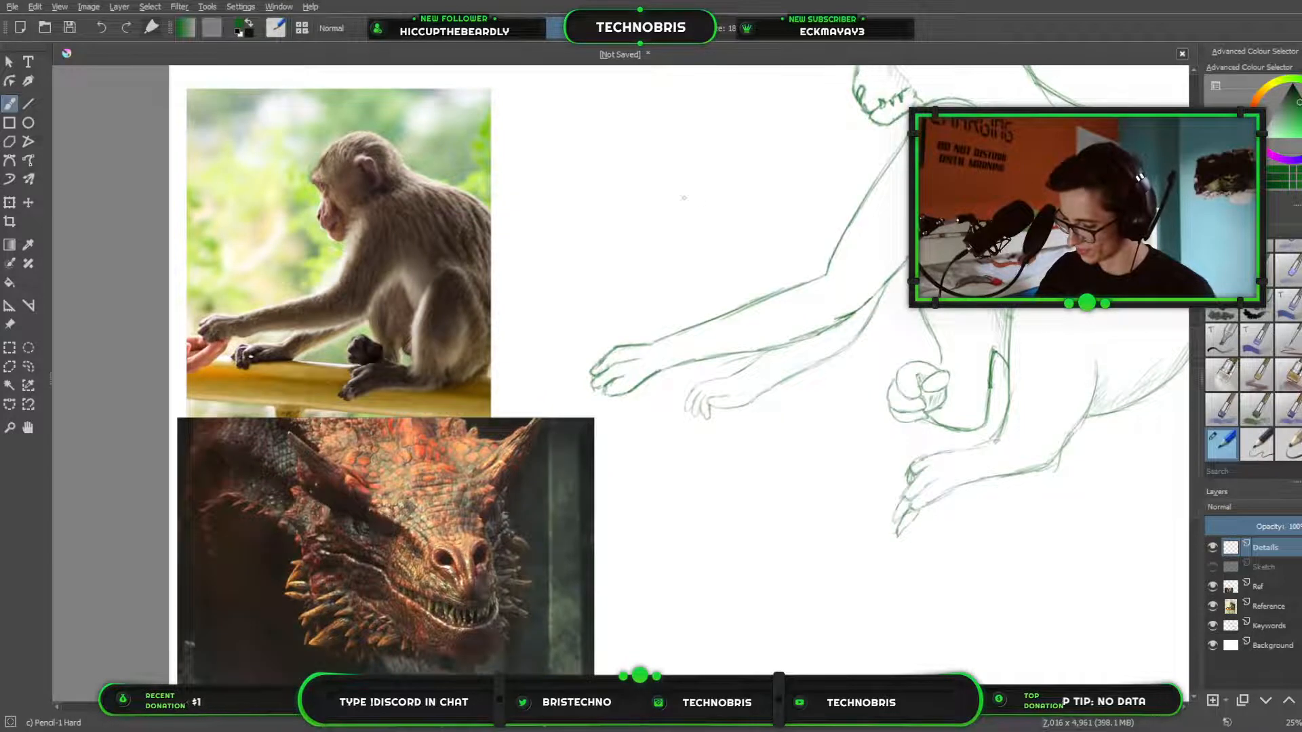
Compare the creature's arms, hands and head with the monkey and dragon reference photos.
{"action": "left_click_drag", "start_coordinate": [760, 217], "coordinate": [997, 276]}
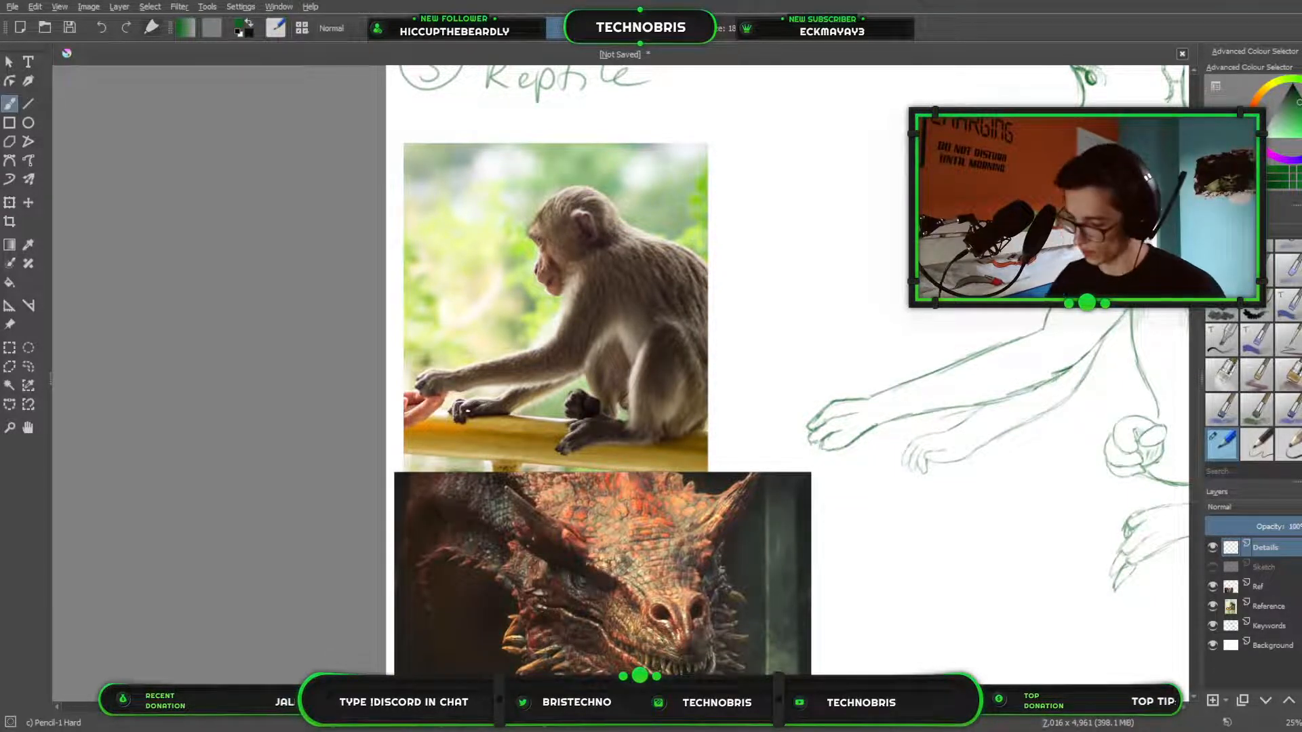
{"action": "left_click_drag", "start_coordinate": [1016, 338], "coordinate": [738, 547]}
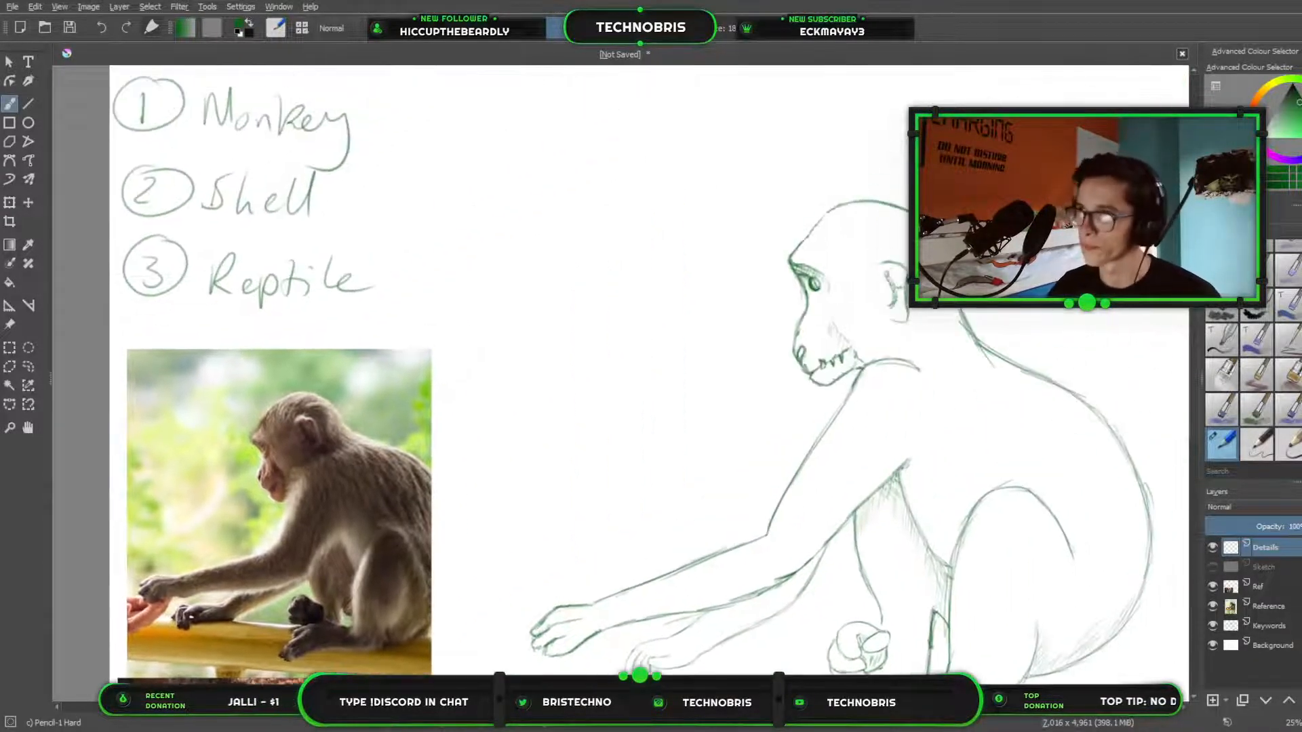
{"action": "left_click_drag", "start_coordinate": [876, 299], "coordinate": [891, 353]}
{"action": "scroll", "coordinate": [793, 326], "scroll_direction": "up", "scroll_amount": 2}
{"action": "left_click_drag", "start_coordinate": [789, 326], "coordinate": [1104, 130]}
{"action": "left_click_drag", "start_coordinate": [927, 515], "coordinate": [1017, 204]}
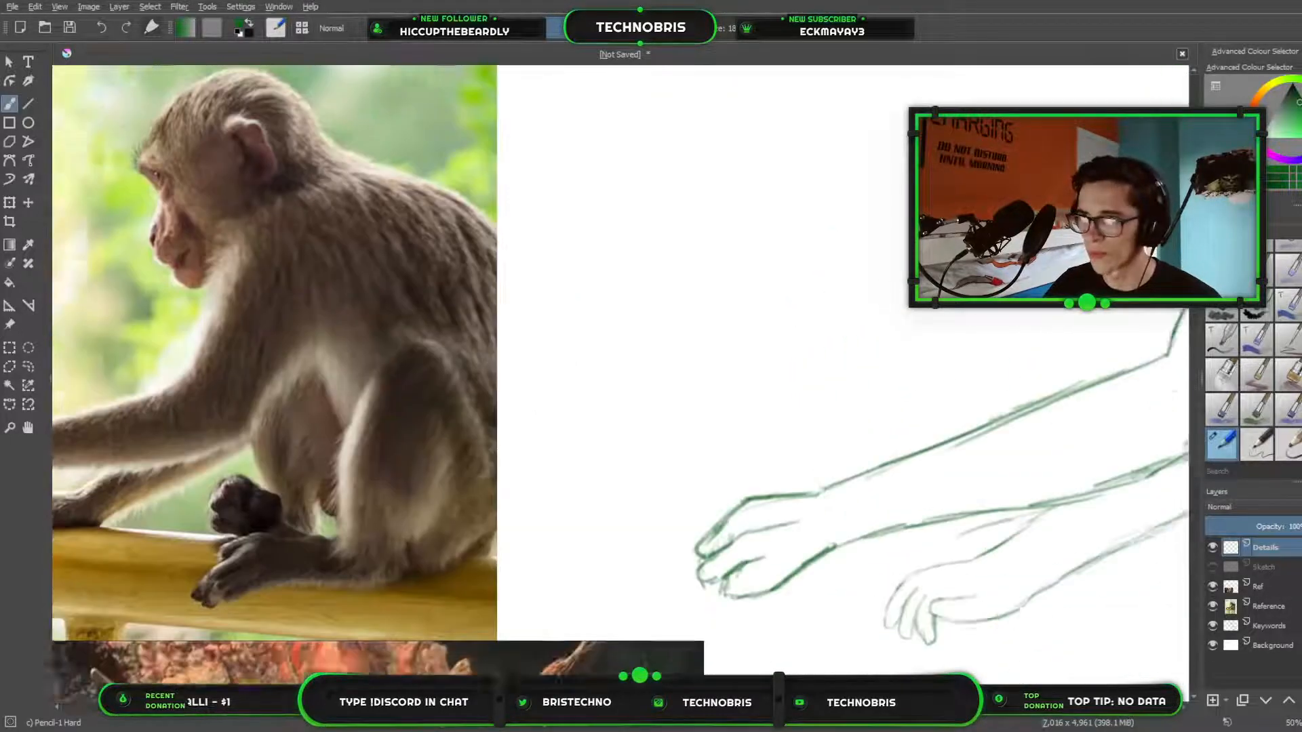
{"action": "mouse_move", "coordinate": [755, 385]}
{"action": "left_mouse_down"}
{"action": "mouse_move", "coordinate": [827, 121]}
{"action": "mouse_move", "coordinate": [470, 378]}
{"action": "left_mouse_up"}
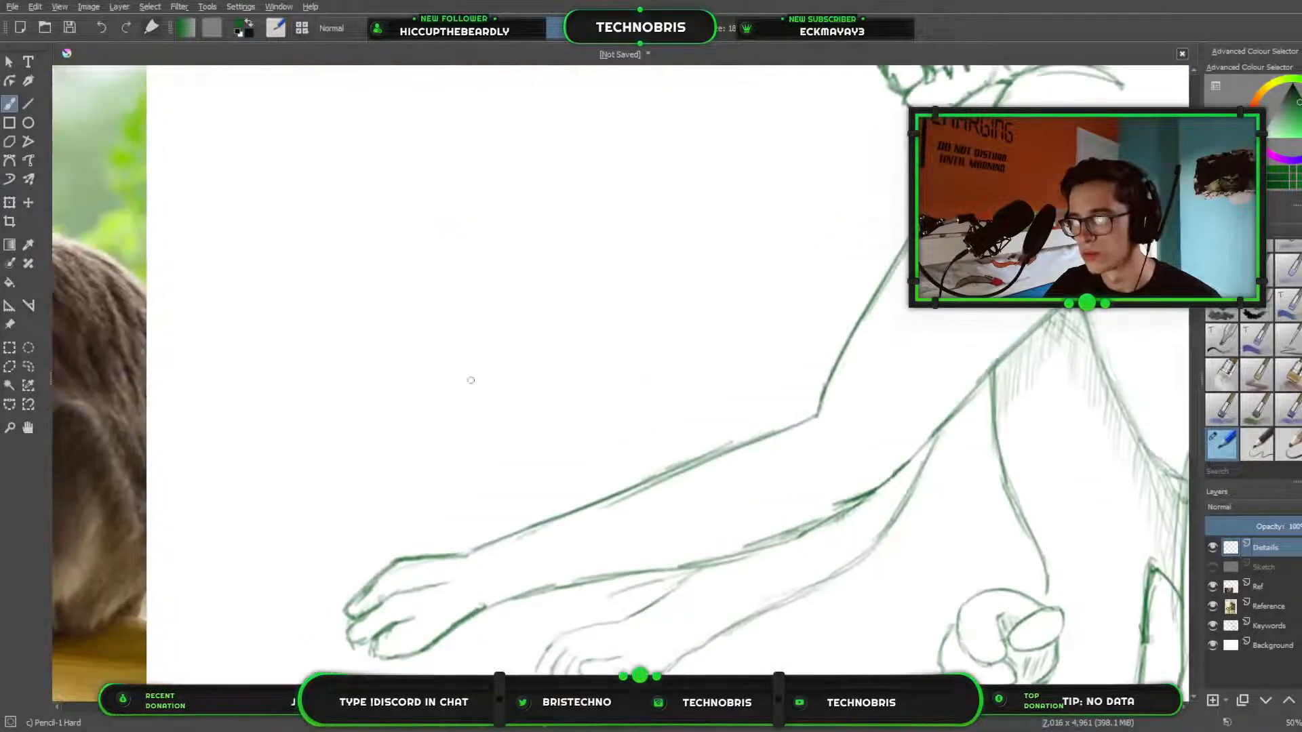
{"action": "left_click_drag", "start_coordinate": [756, 218], "coordinate": [450, 448]}
{"action": "left_click_drag", "start_coordinate": [701, 254], "coordinate": [637, 511]}
{"action": "mouse_move", "coordinate": [667, 449]}
{"action": "left_mouse_down"}
{"action": "mouse_move", "coordinate": [683, 484]}
{"action": "mouse_move", "coordinate": [699, 462]}
{"action": "left_mouse_up"}
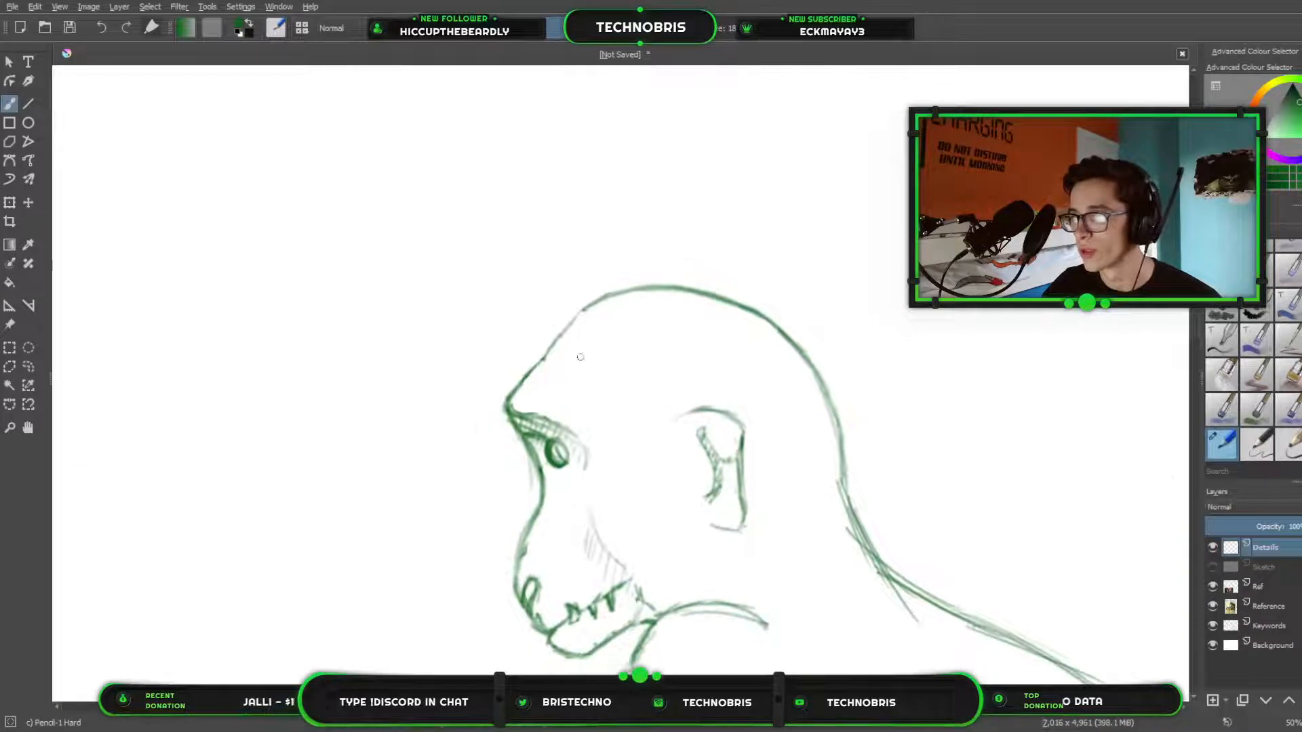
{"action": "scroll", "coordinate": [580, 357], "scroll_direction": "up", "scroll_amount": 1}
{"action": "scroll", "coordinate": [606, 292], "scroll_direction": "up", "scroll_amount": 1}
{"action": "scroll", "coordinate": [608, 295], "scroll_direction": "down", "scroll_amount": 1}
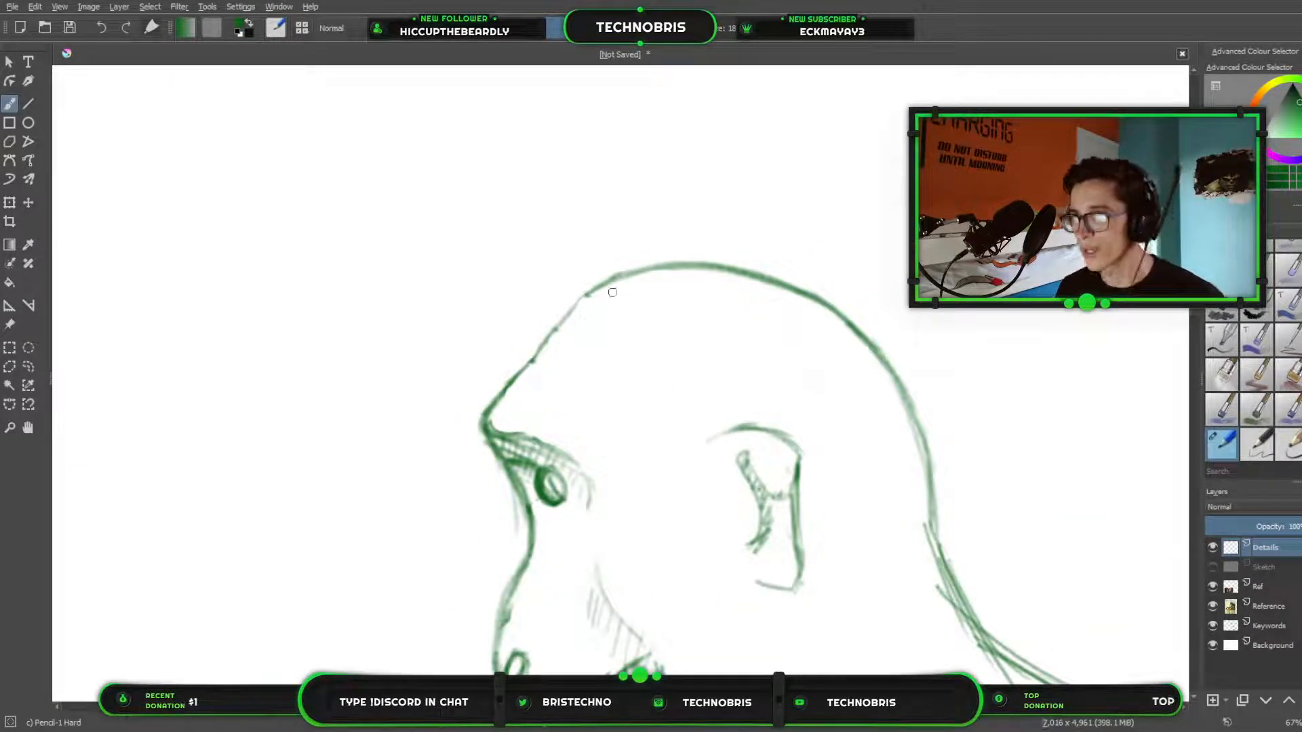
Pencil narrow scale plates along the bridge of the creature's snout, from below the eye to just above the nostril.
{"action": "mouse_move", "coordinate": [603, 475]}
{"action": "left_mouse_down"}
{"action": "mouse_move", "coordinate": [885, 149]}
{"action": "mouse_move", "coordinate": [865, 297]}
{"action": "left_mouse_up"}
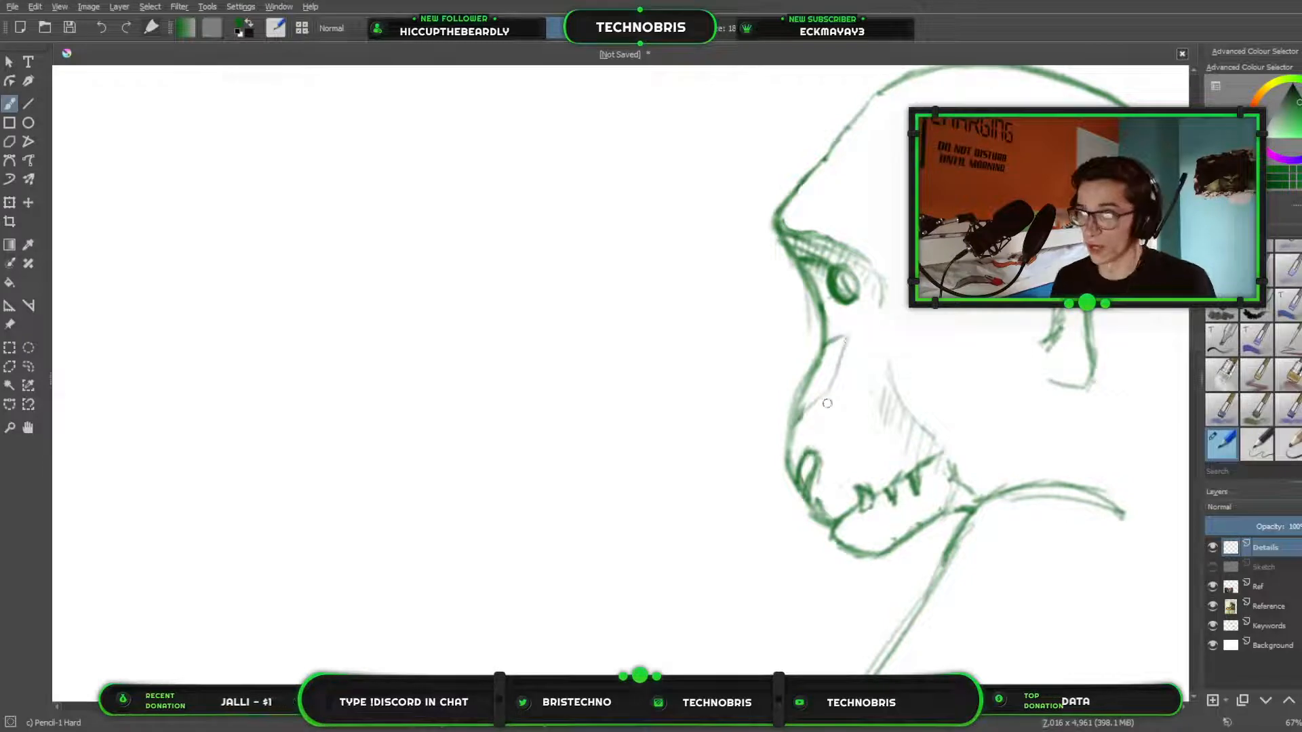
{"action": "mouse_move", "coordinate": [847, 339]}
{"action": "left_mouse_down"}
{"action": "mouse_move", "coordinate": [807, 408]}
{"action": "mouse_move", "coordinate": [847, 337]}
{"action": "mouse_move", "coordinate": [828, 344]}
{"action": "left_mouse_up"}
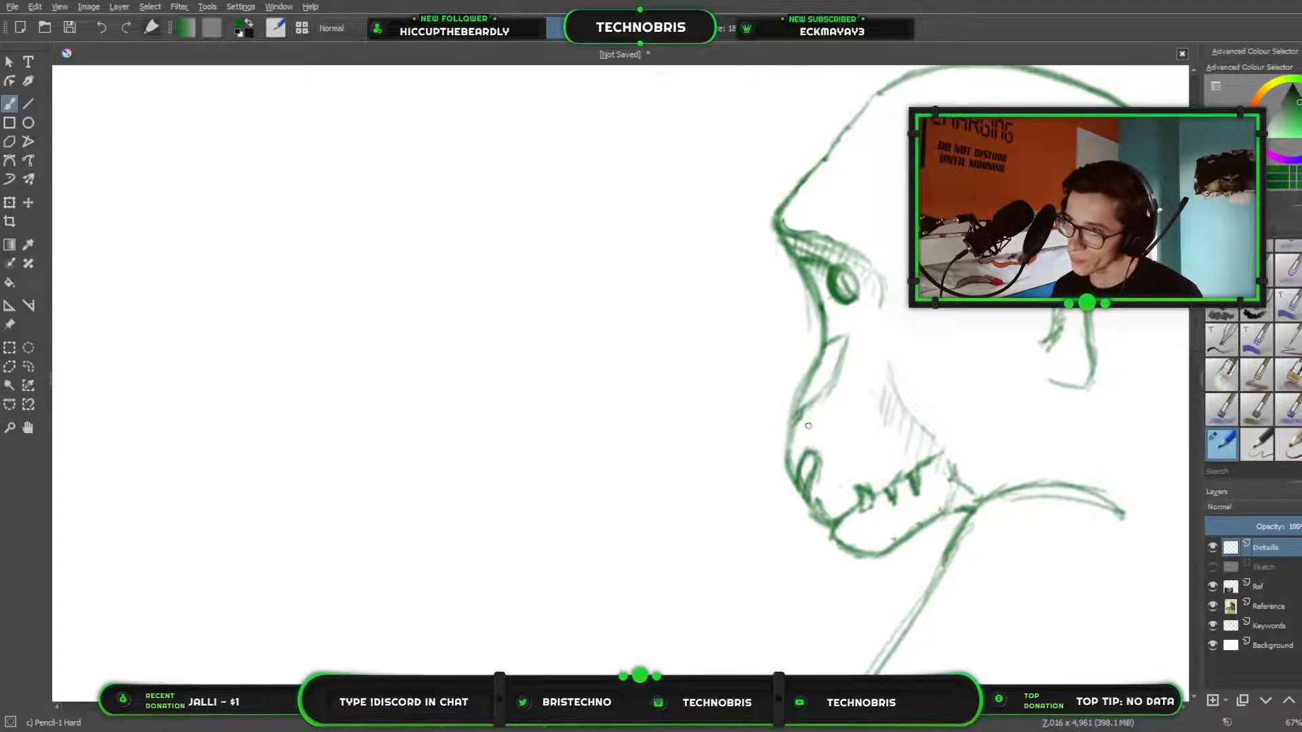
{"action": "mouse_move", "coordinate": [813, 410]}
{"action": "left_mouse_down"}
{"action": "mouse_move", "coordinate": [796, 439]}
{"action": "mouse_move", "coordinate": [816, 411]}
{"action": "mouse_move", "coordinate": [800, 447]}
{"action": "mouse_move", "coordinate": [787, 440]}
{"action": "mouse_move", "coordinate": [809, 427]}
{"action": "mouse_move", "coordinate": [812, 405]}
{"action": "mouse_move", "coordinate": [786, 431]}
{"action": "mouse_move", "coordinate": [815, 408]}
{"action": "mouse_move", "coordinate": [807, 415]}
{"action": "mouse_move", "coordinate": [806, 387]}
{"action": "mouse_move", "coordinate": [841, 338]}
{"action": "mouse_move", "coordinate": [802, 404]}
{"action": "left_mouse_up"}
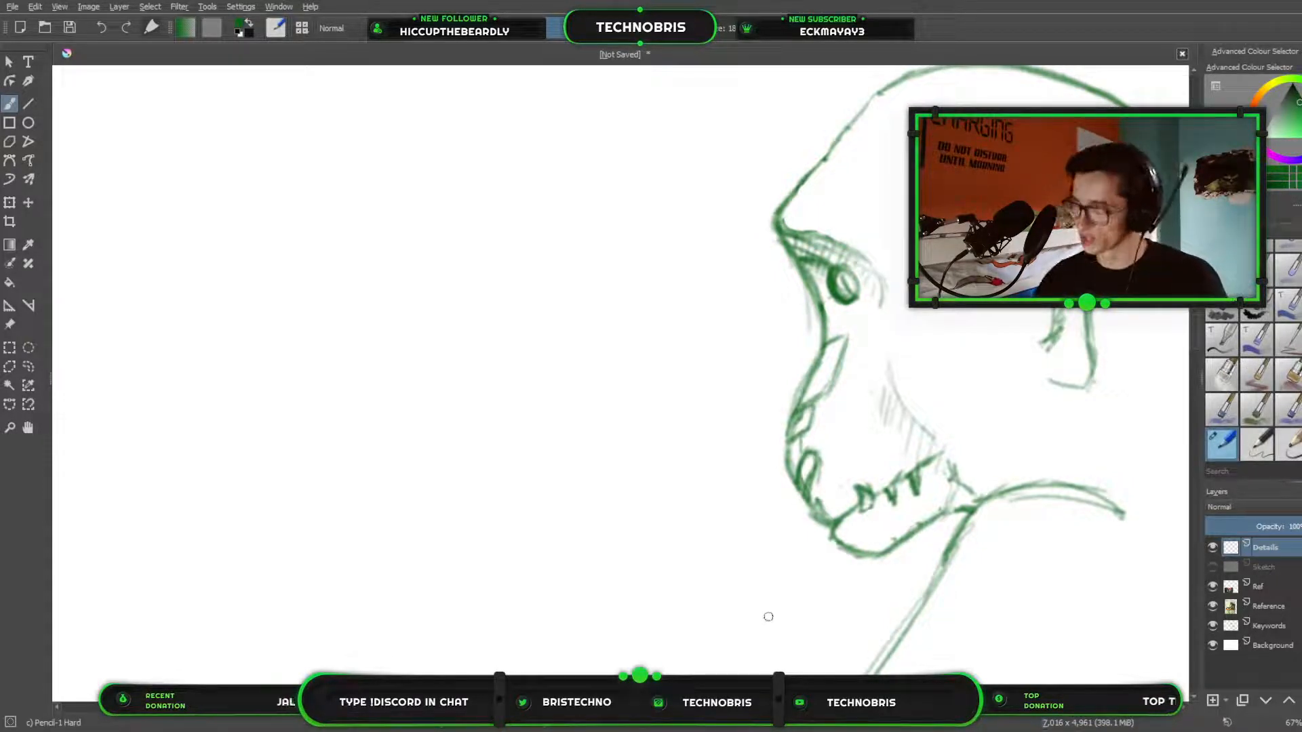
{"action": "left_click_drag", "start_coordinate": [900, 517], "coordinate": [808, 566]}
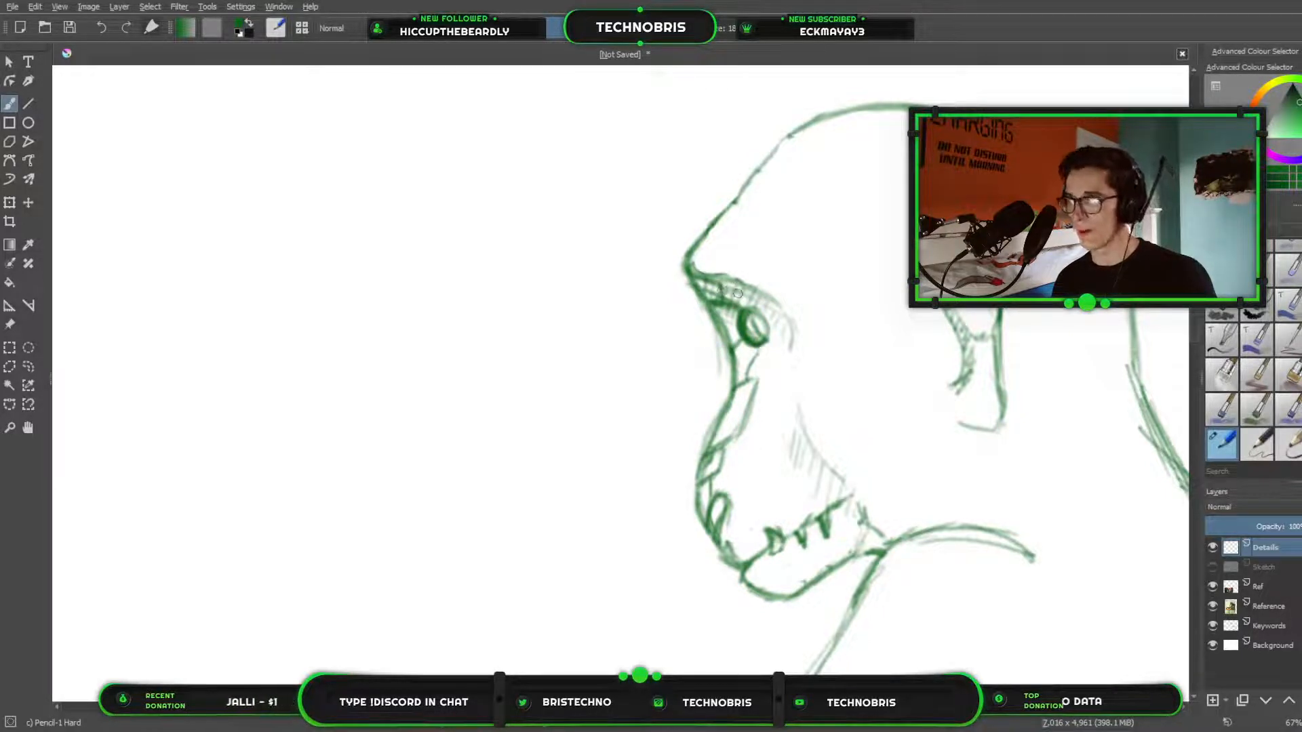
Erase the hatching between the brow ridge and the eye and touch up the eye's upper edge in pencil.
{"action": "key", "text": "e"}
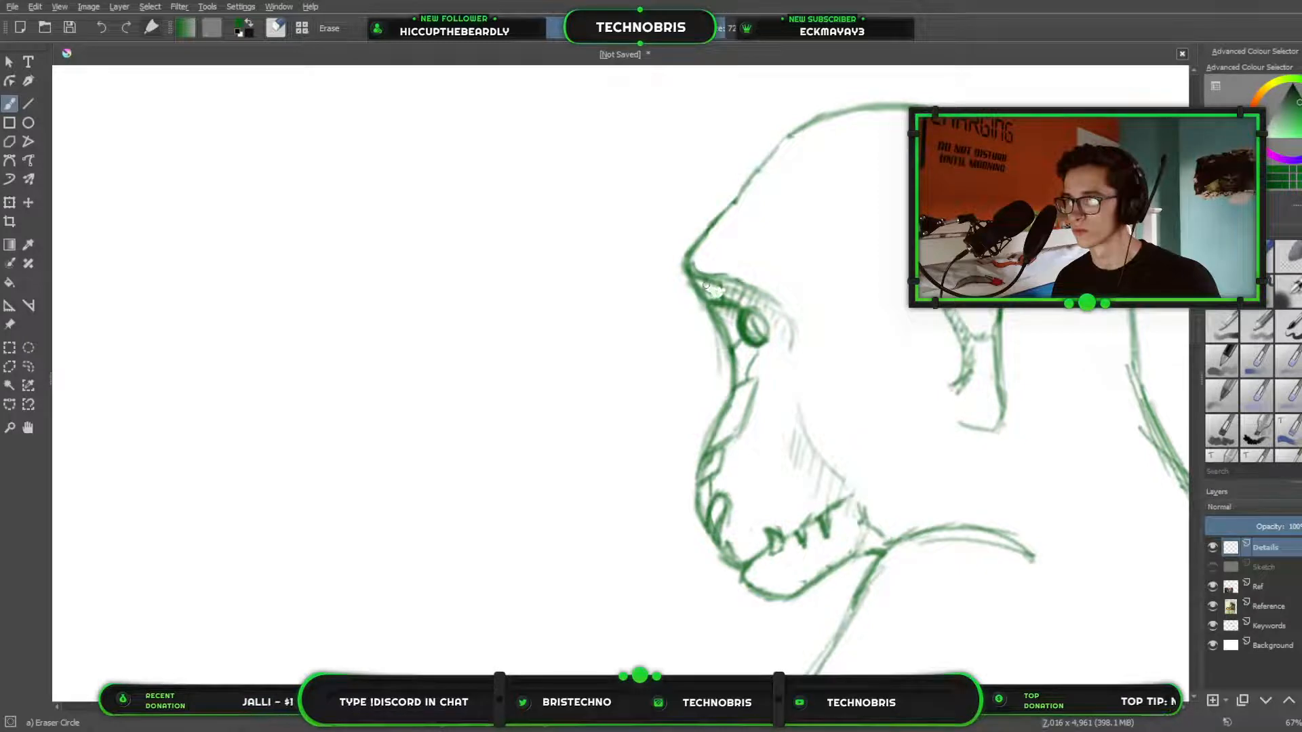
{"action": "mouse_move", "coordinate": [706, 285]}
{"action": "left_mouse_down"}
{"action": "mouse_move", "coordinate": [733, 290]}
{"action": "mouse_move", "coordinate": [714, 301]}
{"action": "mouse_move", "coordinate": [737, 288]}
{"action": "mouse_move", "coordinate": [772, 307]}
{"action": "mouse_move", "coordinate": [772, 293]}
{"action": "mouse_move", "coordinate": [778, 339]}
{"action": "mouse_move", "coordinate": [775, 313]}
{"action": "mouse_move", "coordinate": [747, 293]}
{"action": "left_mouse_up"}
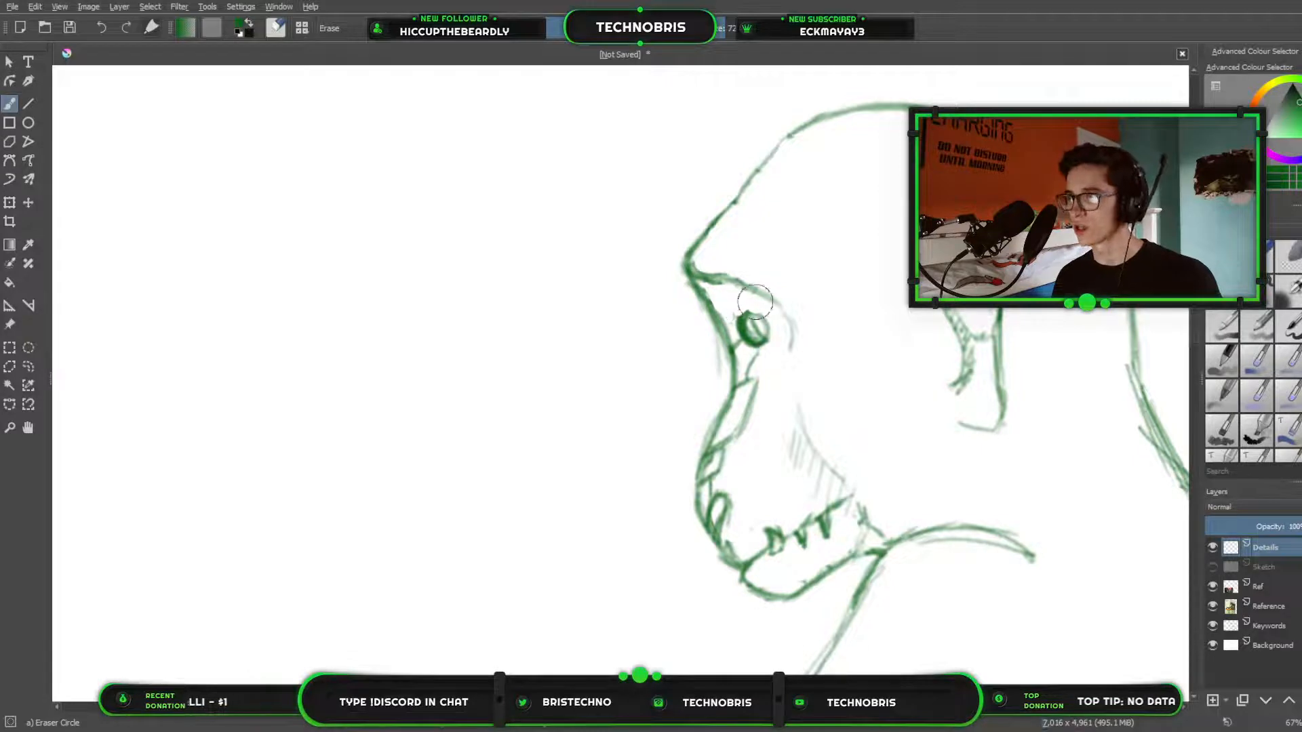
{"action": "key", "text": "e"}
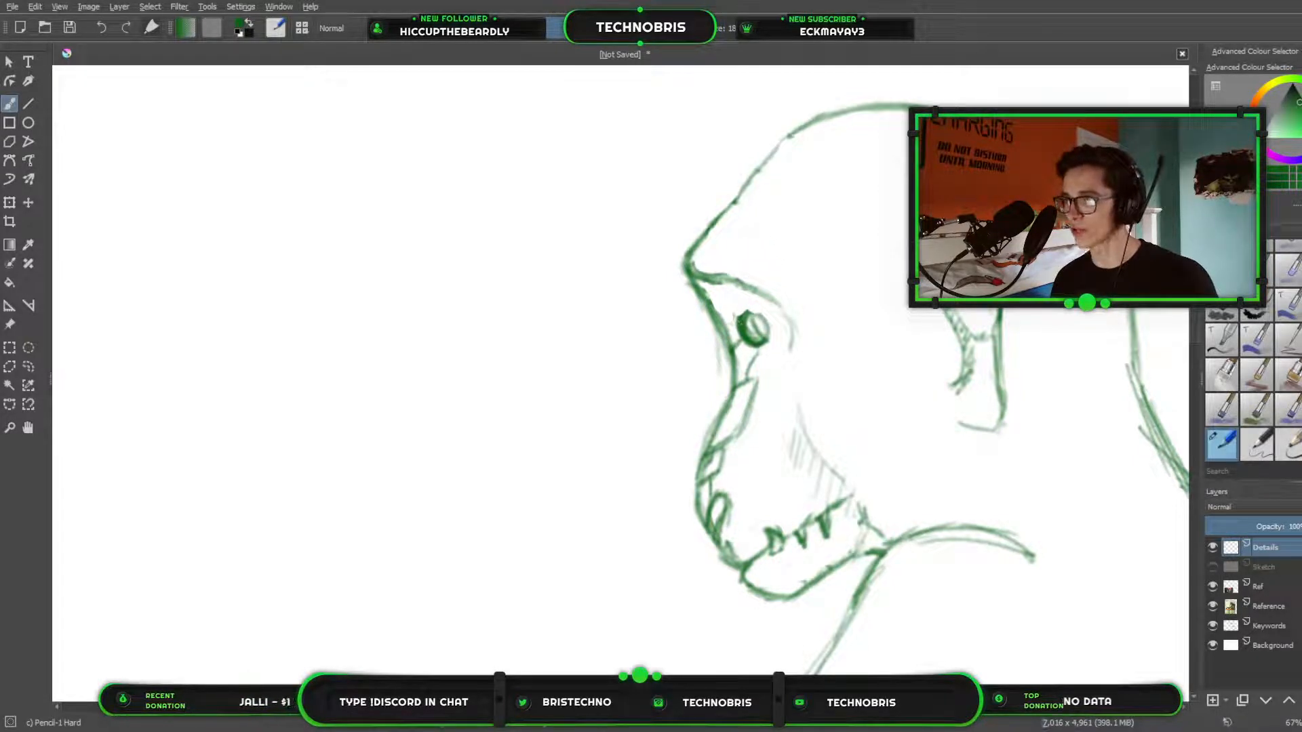
{"action": "left_click_drag", "start_coordinate": [758, 313], "coordinate": [750, 310]}
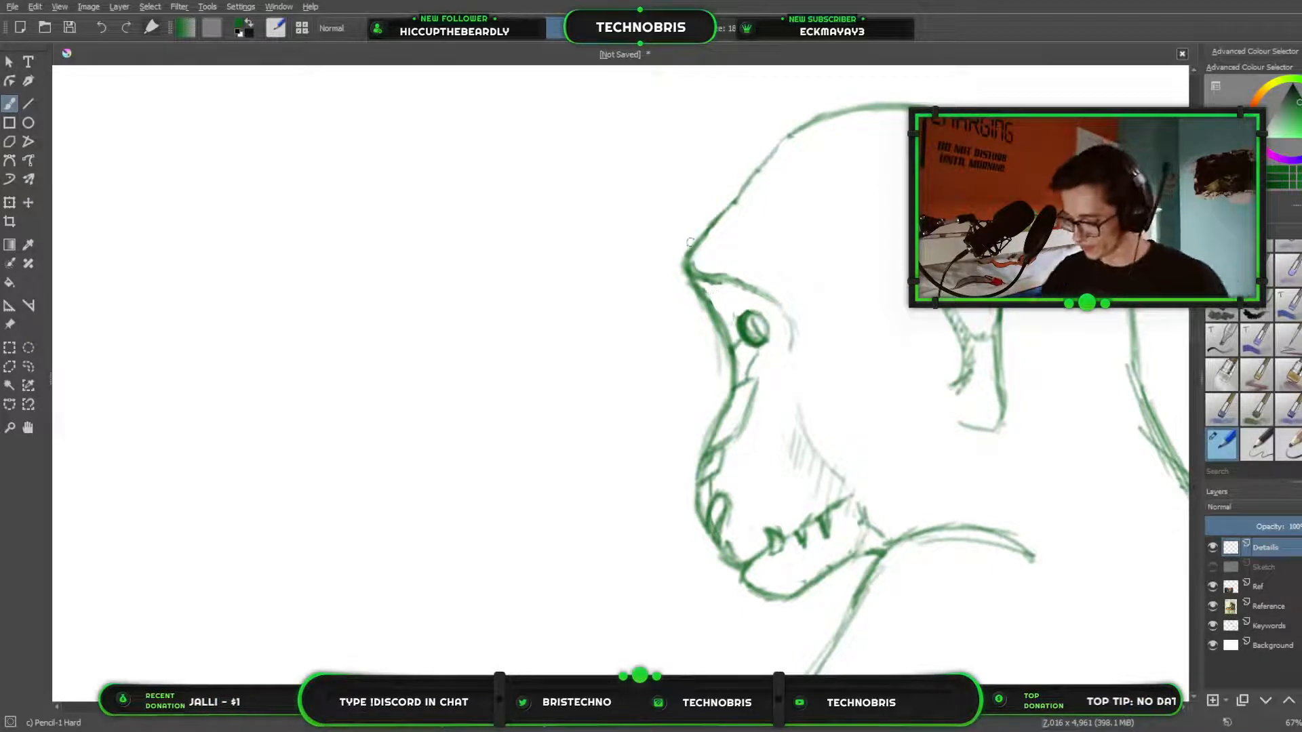
Review the creature's head, arms and back in the full drawing beside the monkey reference photo.
{"action": "scroll", "coordinate": [700, 283], "scroll_direction": "down", "scroll_amount": 4}
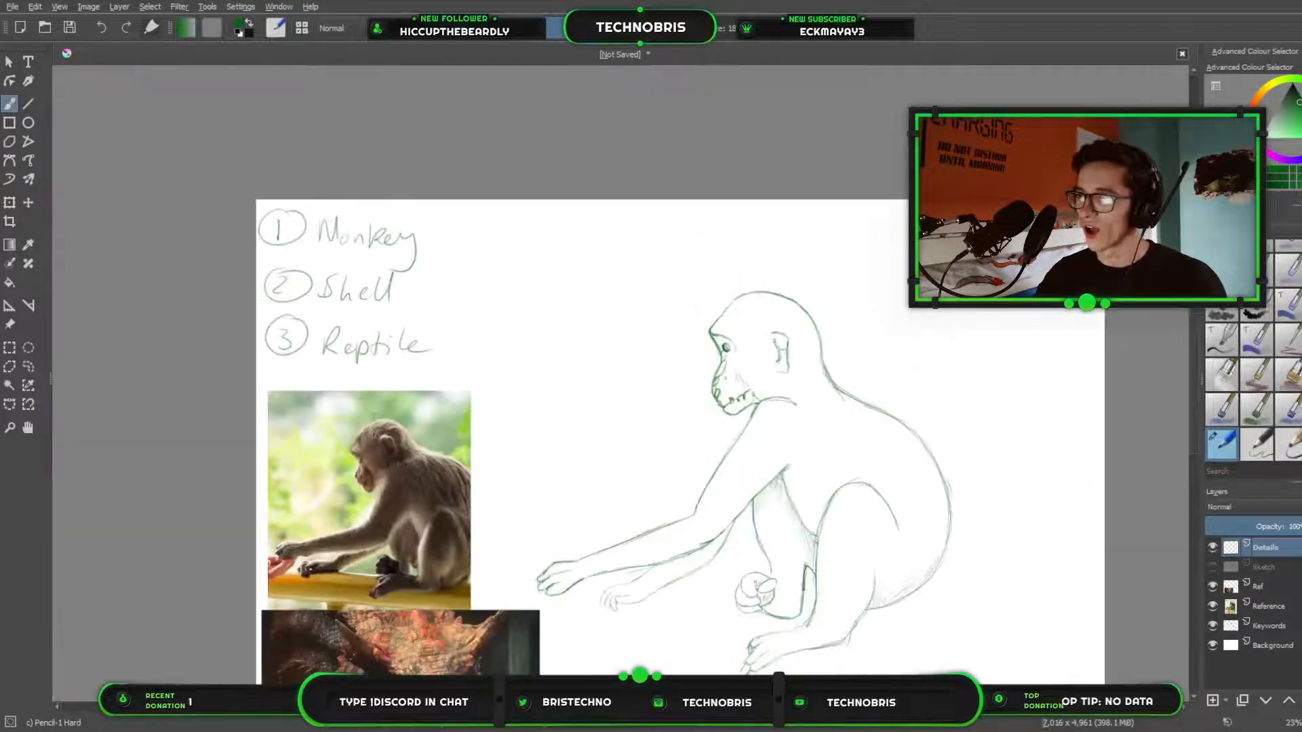
{"action": "mouse_move", "coordinate": [693, 402]}
{"action": "left_mouse_down"}
{"action": "mouse_move", "coordinate": [812, 267]}
{"action": "mouse_move", "coordinate": [811, 193]}
{"action": "mouse_move", "coordinate": [797, 224]}
{"action": "left_mouse_up"}
{"action": "scroll", "coordinate": [811, 266], "scroll_direction": "up", "scroll_amount": 2}
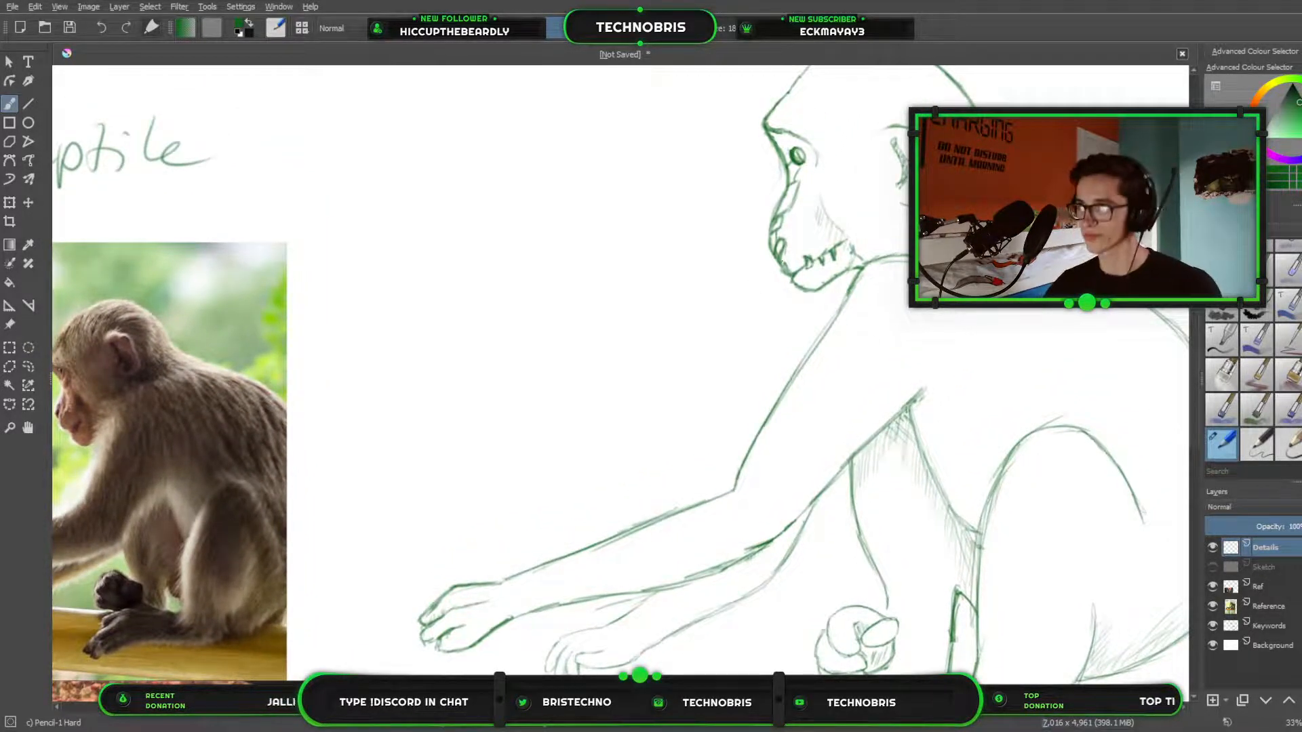
{"action": "left_click_drag", "start_coordinate": [620, 415], "coordinate": [723, 238]}
{"action": "mouse_move", "coordinate": [713, 313]}
{"action": "left_mouse_down"}
{"action": "mouse_move", "coordinate": [773, 165]}
{"action": "mouse_move", "coordinate": [726, 279]}
{"action": "mouse_move", "coordinate": [591, 437]}
{"action": "left_mouse_up"}
{"action": "mouse_move", "coordinate": [798, 281]}
{"action": "left_mouse_down"}
{"action": "mouse_move", "coordinate": [963, 338]}
{"action": "mouse_move", "coordinate": [1041, 321]}
{"action": "left_mouse_up"}
{"action": "left_click_drag", "start_coordinate": [798, 364], "coordinate": [514, 418]}
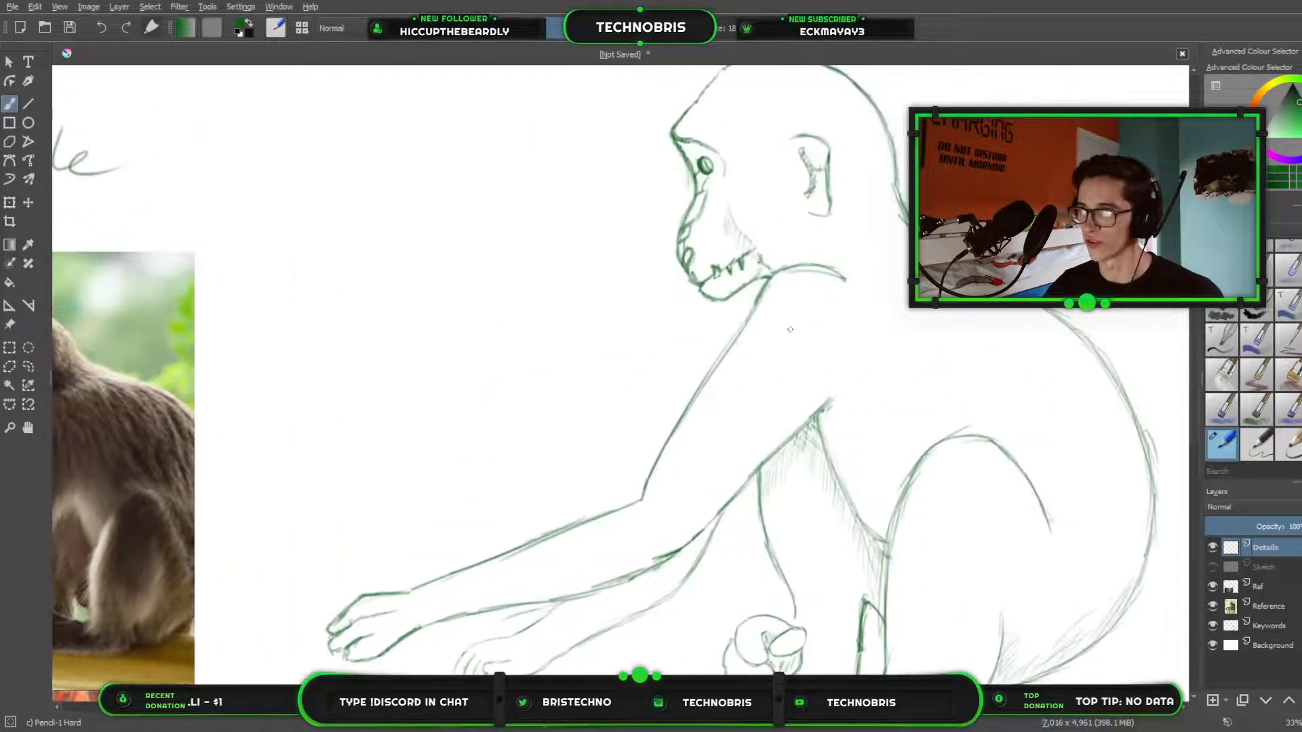
{"action": "mouse_move", "coordinate": [859, 269]}
{"action": "left_mouse_down"}
{"action": "mouse_move", "coordinate": [752, 207]}
{"action": "mouse_move", "coordinate": [809, 308]}
{"action": "mouse_move", "coordinate": [762, 413]}
{"action": "left_mouse_up"}
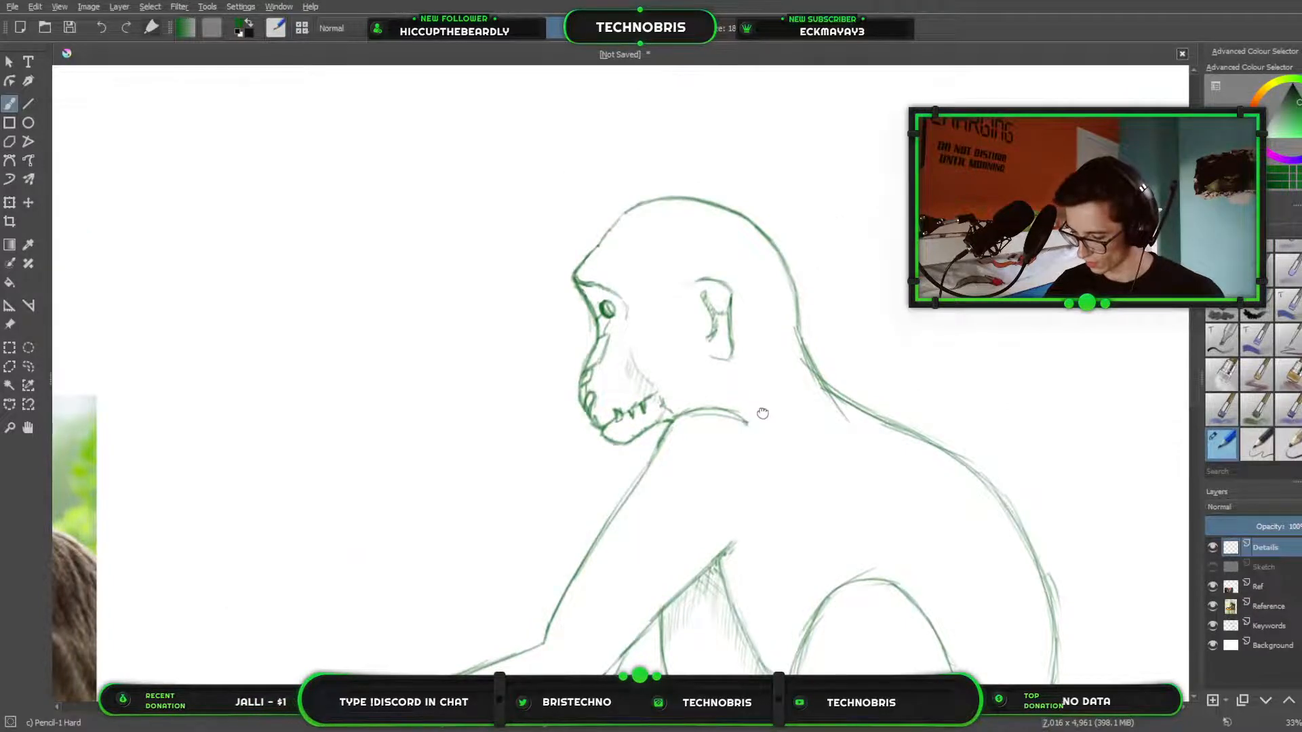
Outline a scale above the eye with pencil lines to the face profile and brow ridge, erasing stray marks inside it.
{"action": "scroll", "coordinate": [762, 413], "scroll_direction": "up", "scroll_amount": 6}
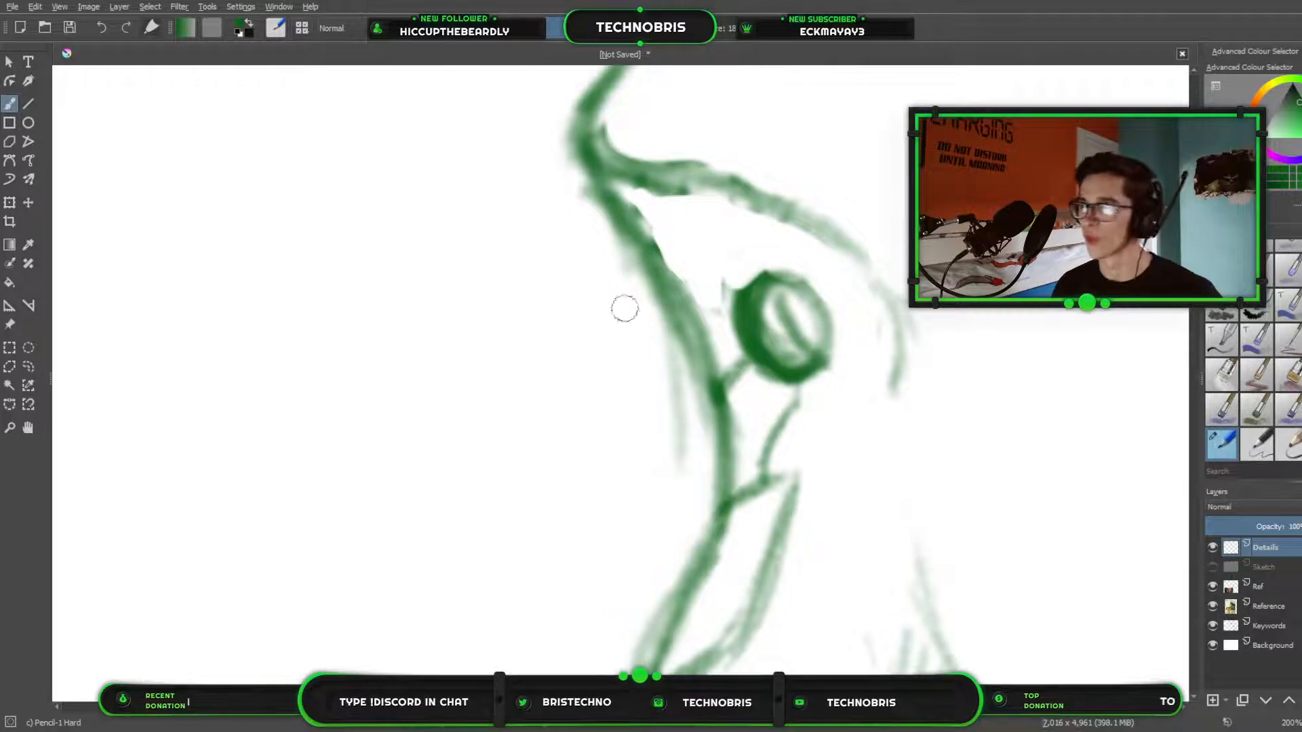
{"action": "mouse_move", "coordinate": [679, 282]}
{"action": "left_mouse_down"}
{"action": "mouse_move", "coordinate": [731, 299]}
{"action": "mouse_move", "coordinate": [719, 295]}
{"action": "mouse_move", "coordinate": [741, 289]}
{"action": "left_mouse_up"}
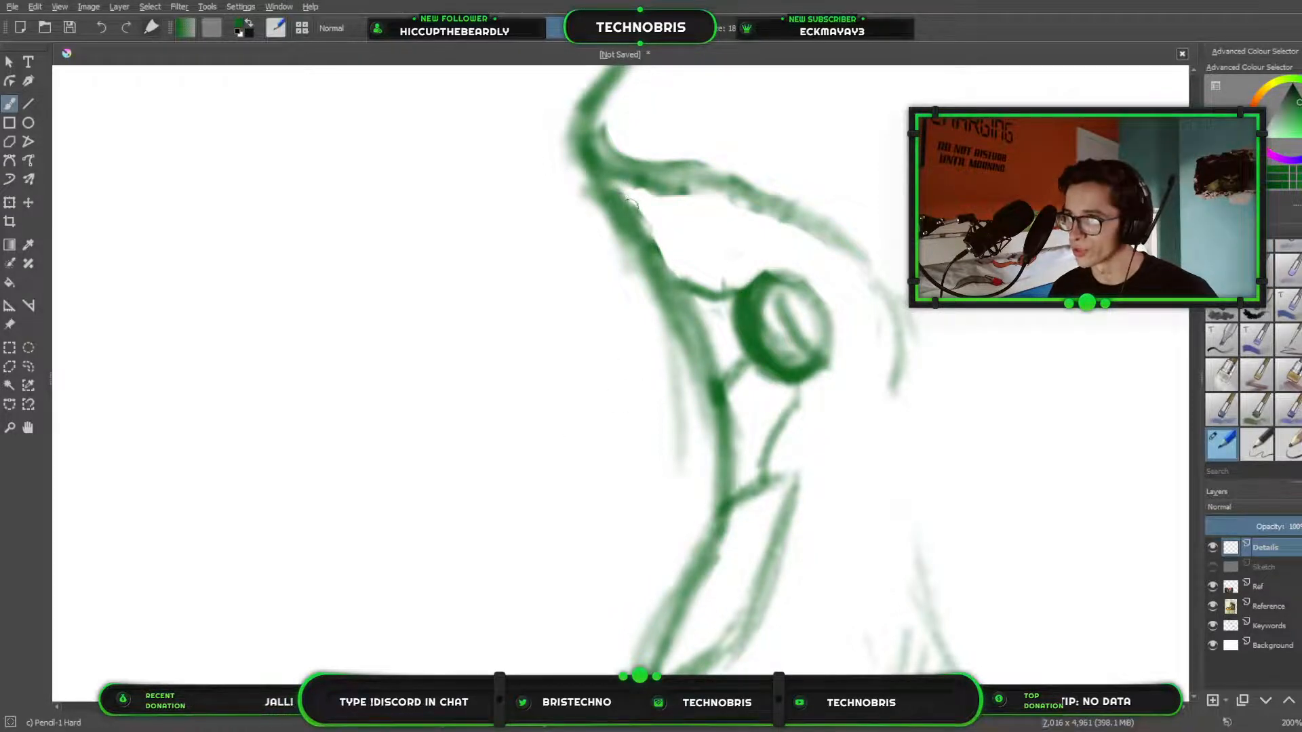
{"action": "left_click_drag", "start_coordinate": [621, 181], "coordinate": [749, 197]}
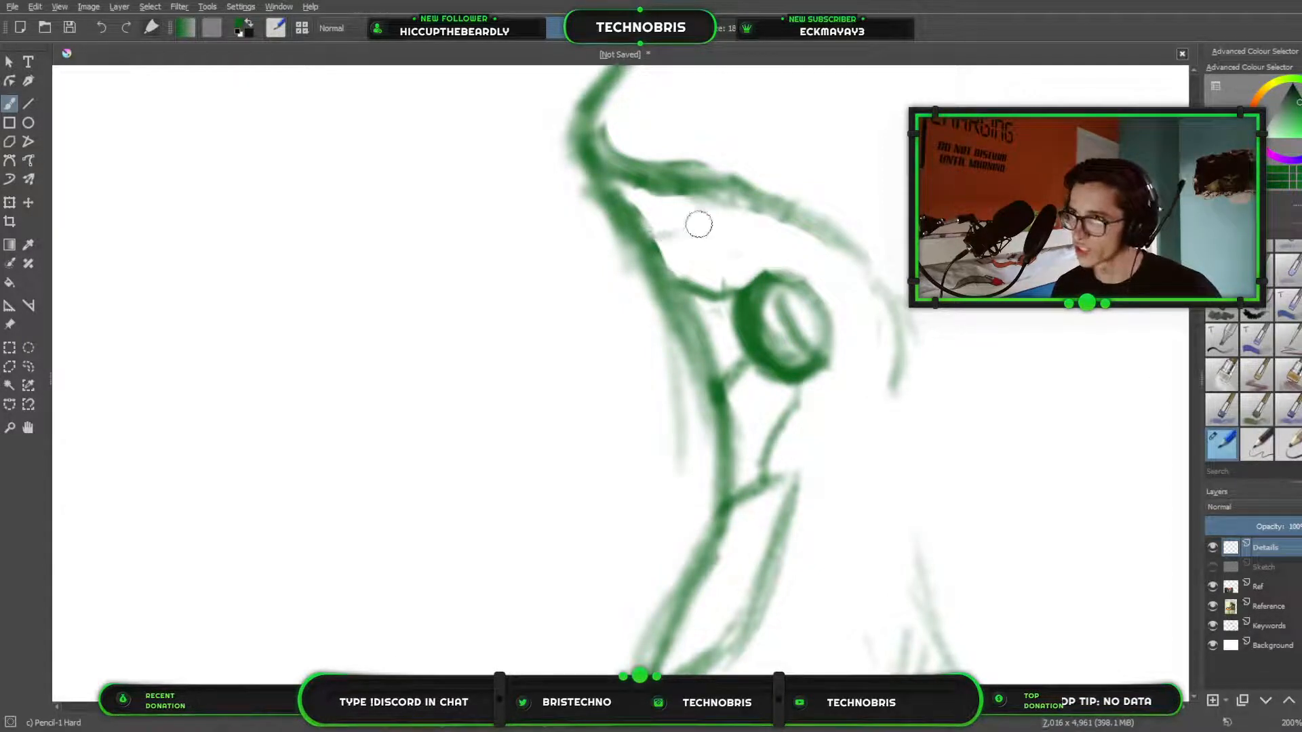
{"action": "mouse_move", "coordinate": [652, 235]}
{"action": "left_mouse_down"}
{"action": "mouse_move", "coordinate": [683, 229]}
{"action": "mouse_move", "coordinate": [659, 237]}
{"action": "mouse_move", "coordinate": [726, 255]}
{"action": "mouse_move", "coordinate": [650, 232]}
{"action": "mouse_move", "coordinate": [763, 262]}
{"action": "mouse_move", "coordinate": [696, 248]}
{"action": "mouse_move", "coordinate": [708, 229]}
{"action": "mouse_move", "coordinate": [769, 264]}
{"action": "mouse_move", "coordinate": [765, 241]}
{"action": "mouse_move", "coordinate": [710, 249]}
{"action": "mouse_move", "coordinate": [723, 236]}
{"action": "mouse_move", "coordinate": [761, 251]}
{"action": "mouse_move", "coordinate": [721, 242]}
{"action": "left_mouse_up"}
{"action": "key", "text": "e"}
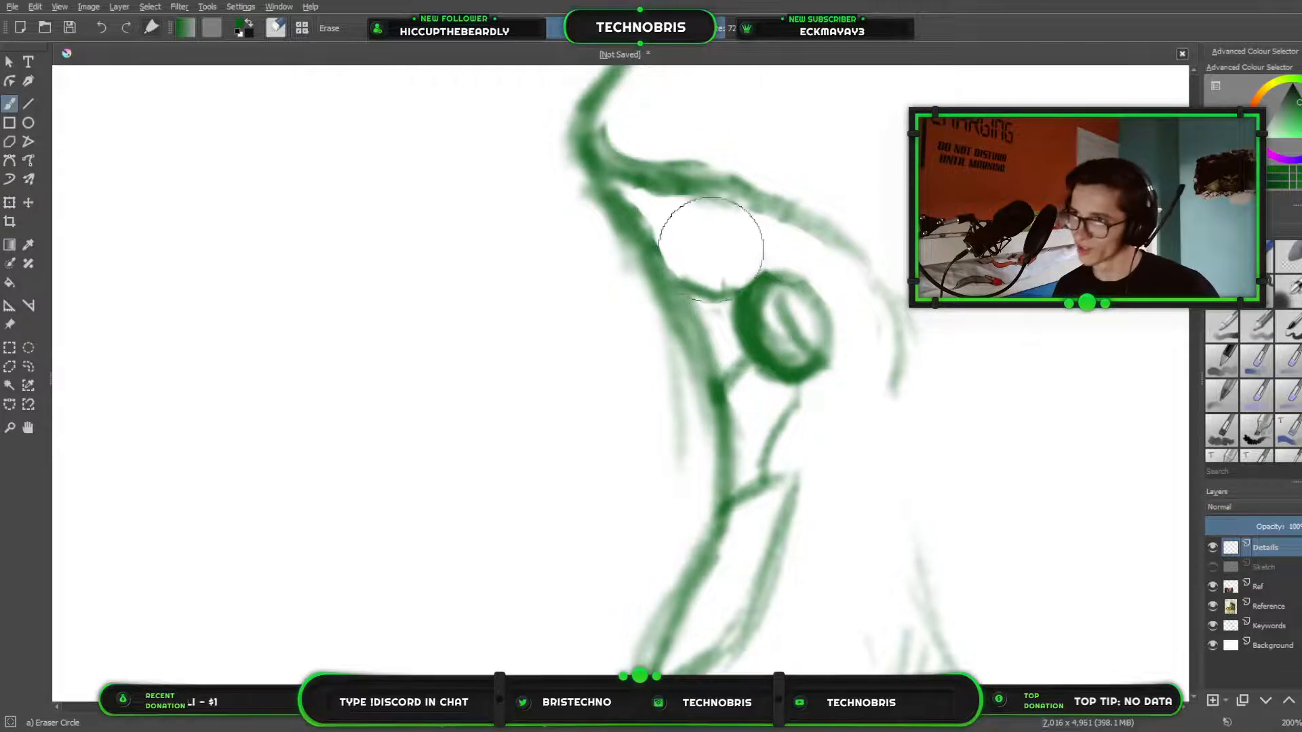
{"action": "key", "text": "e"}
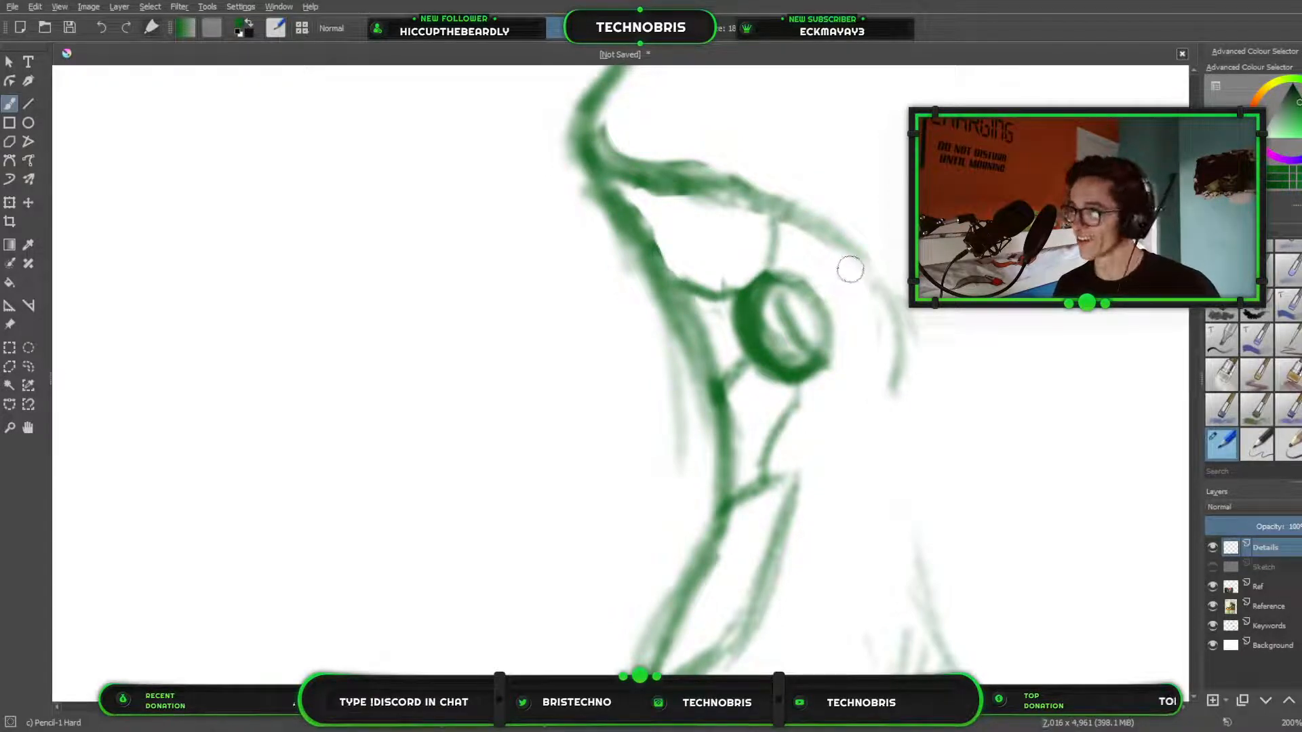
Pencil scale divisions behind the eye, joining it to the rear and lower end of the brow ridge.
{"action": "mouse_move", "coordinate": [845, 262]}
{"action": "left_mouse_down"}
{"action": "mouse_move", "coordinate": [831, 313]}
{"action": "mouse_move", "coordinate": [842, 261]}
{"action": "mouse_move", "coordinate": [866, 290]}
{"action": "left_mouse_up"}
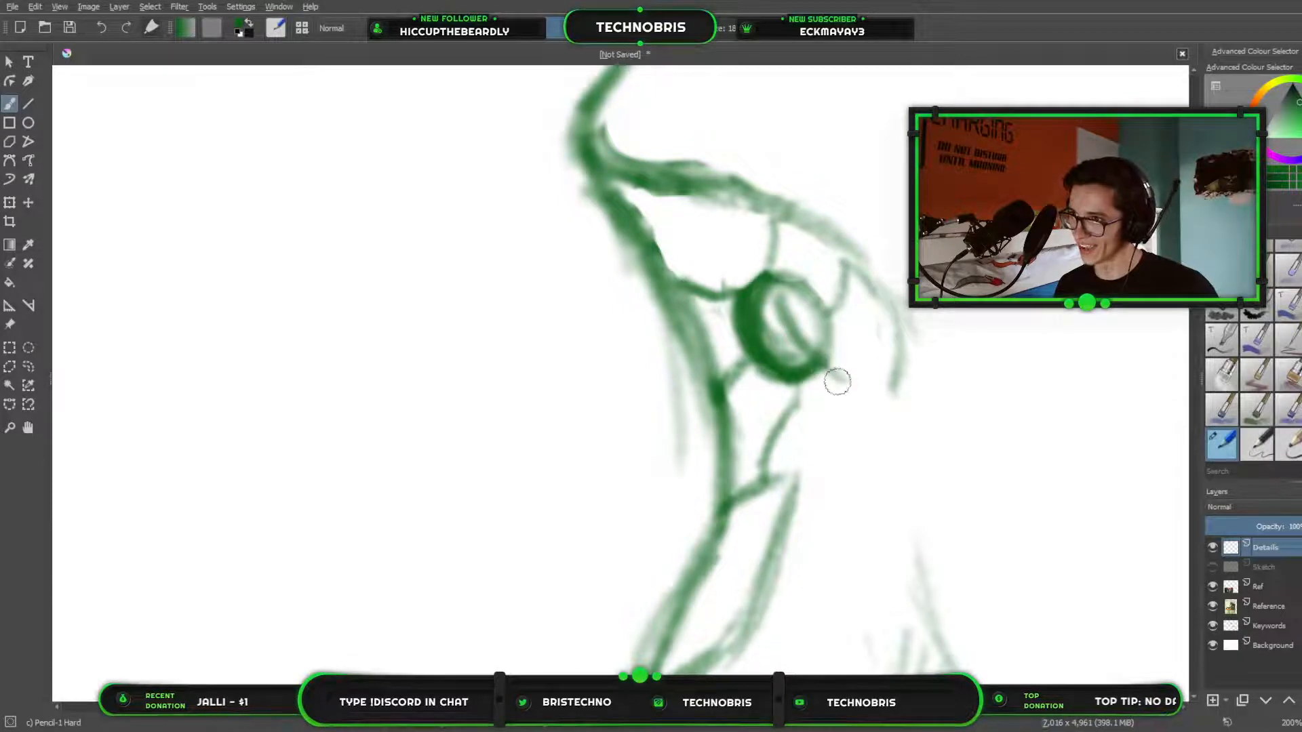
{"action": "left_click_drag", "start_coordinate": [825, 370], "coordinate": [866, 385]}
{"action": "left_click_drag", "start_coordinate": [881, 402], "coordinate": [905, 391]}
Draw curved scale lines around the creature's nostril at the tip of the snout.
{"action": "scroll", "coordinate": [833, 391], "scroll_direction": "down", "scroll_amount": 3}
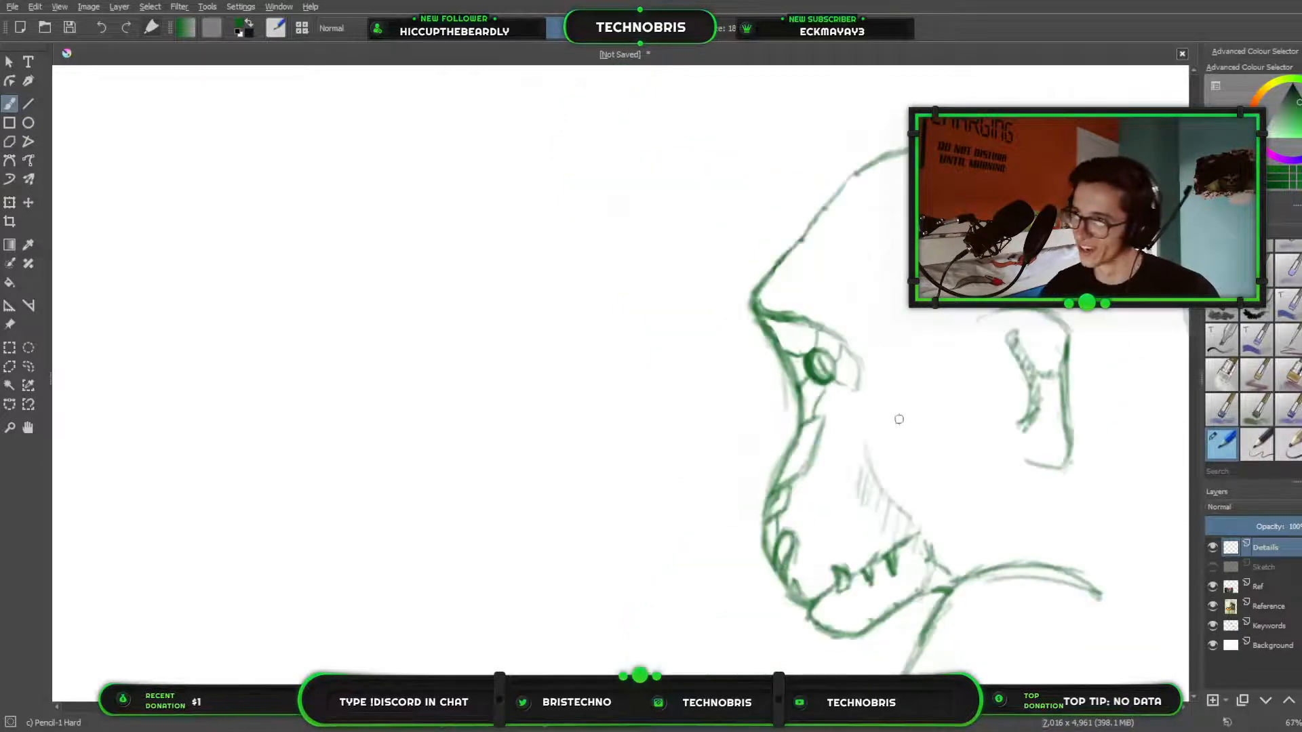
{"action": "left_click_drag", "start_coordinate": [776, 440], "coordinate": [702, 364]}
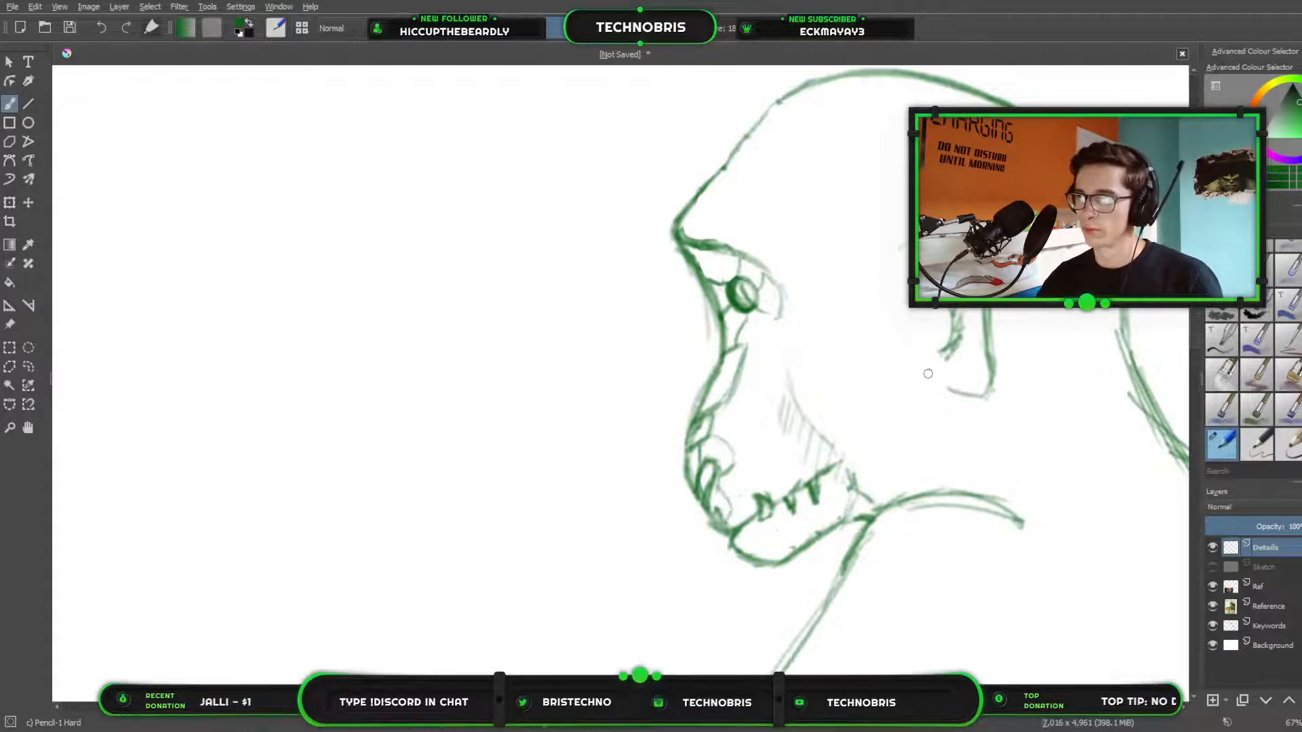
{"action": "left_click_drag", "start_coordinate": [928, 374], "coordinate": [439, 394]}
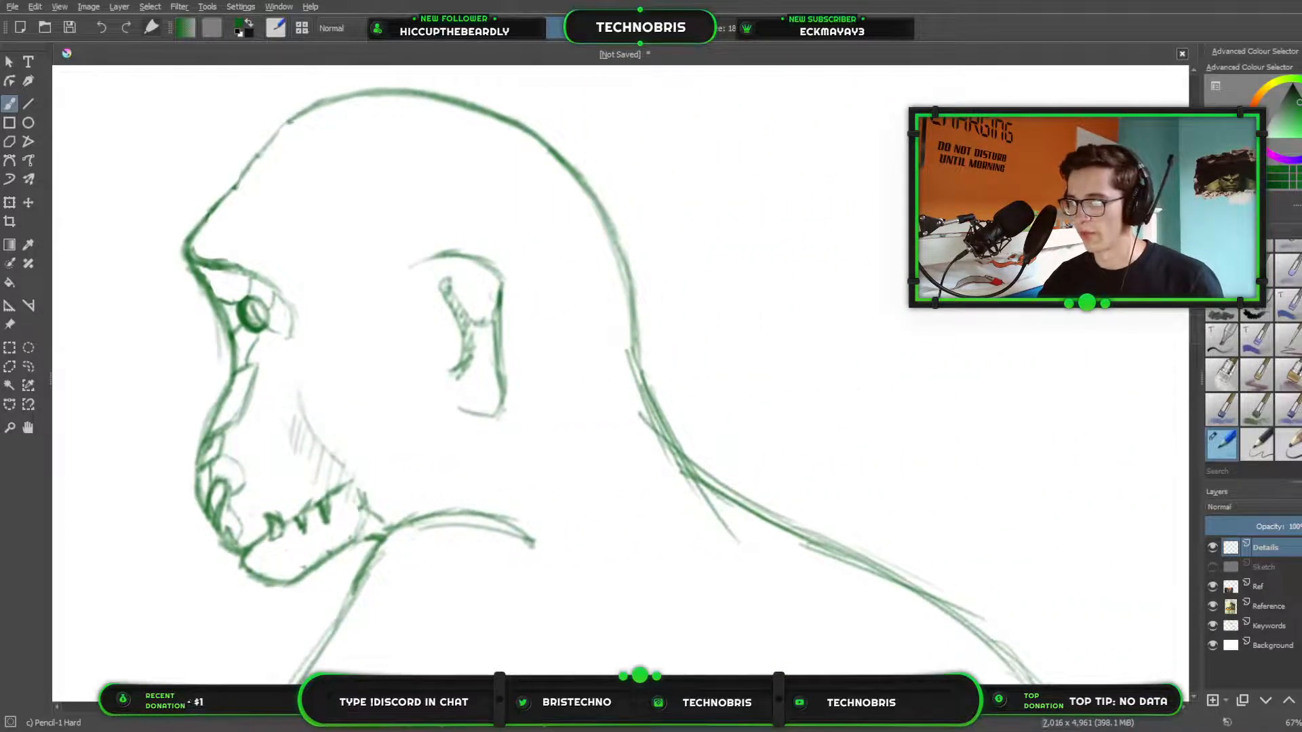
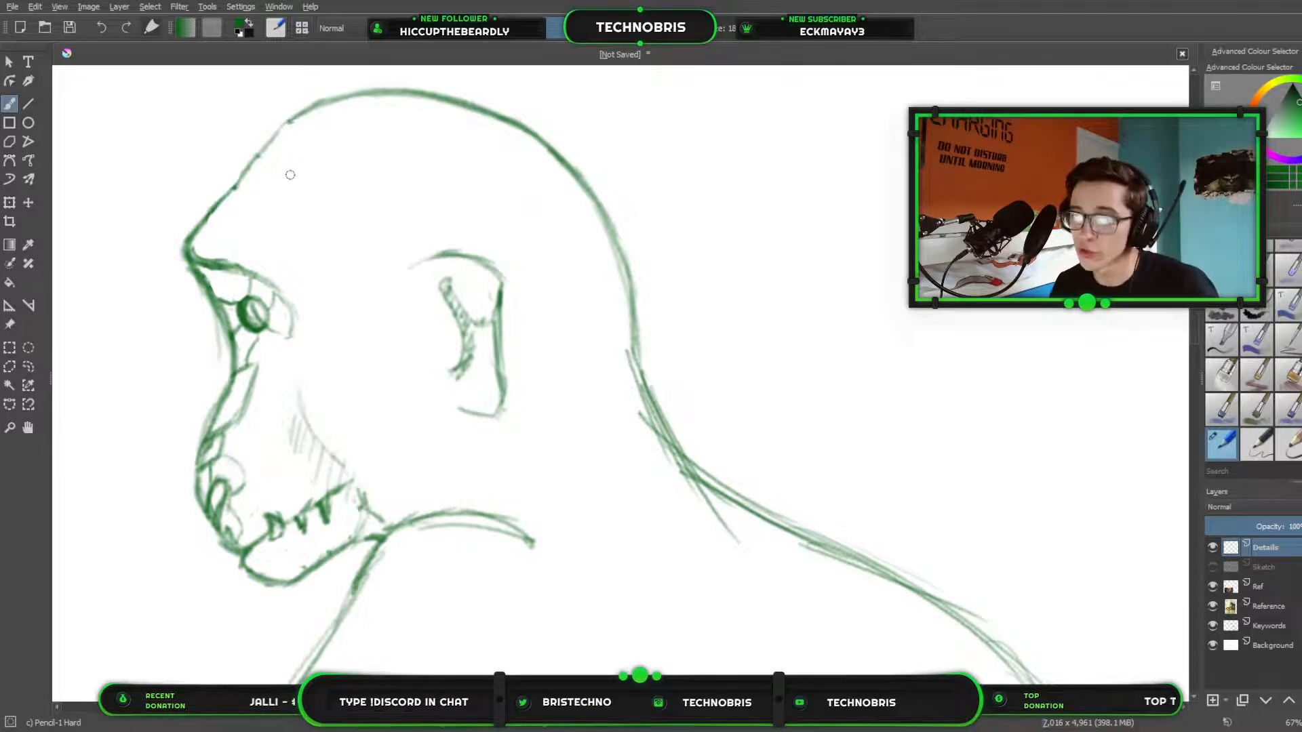
Outline the scale below the eye and darken the brow ridge line from its front tip to its rear end.
{"action": "mouse_move", "coordinate": [573, 317]}
{"action": "left_mouse_down"}
{"action": "mouse_move", "coordinate": [794, 359]}
{"action": "mouse_move", "coordinate": [874, 359]}
{"action": "left_mouse_up"}
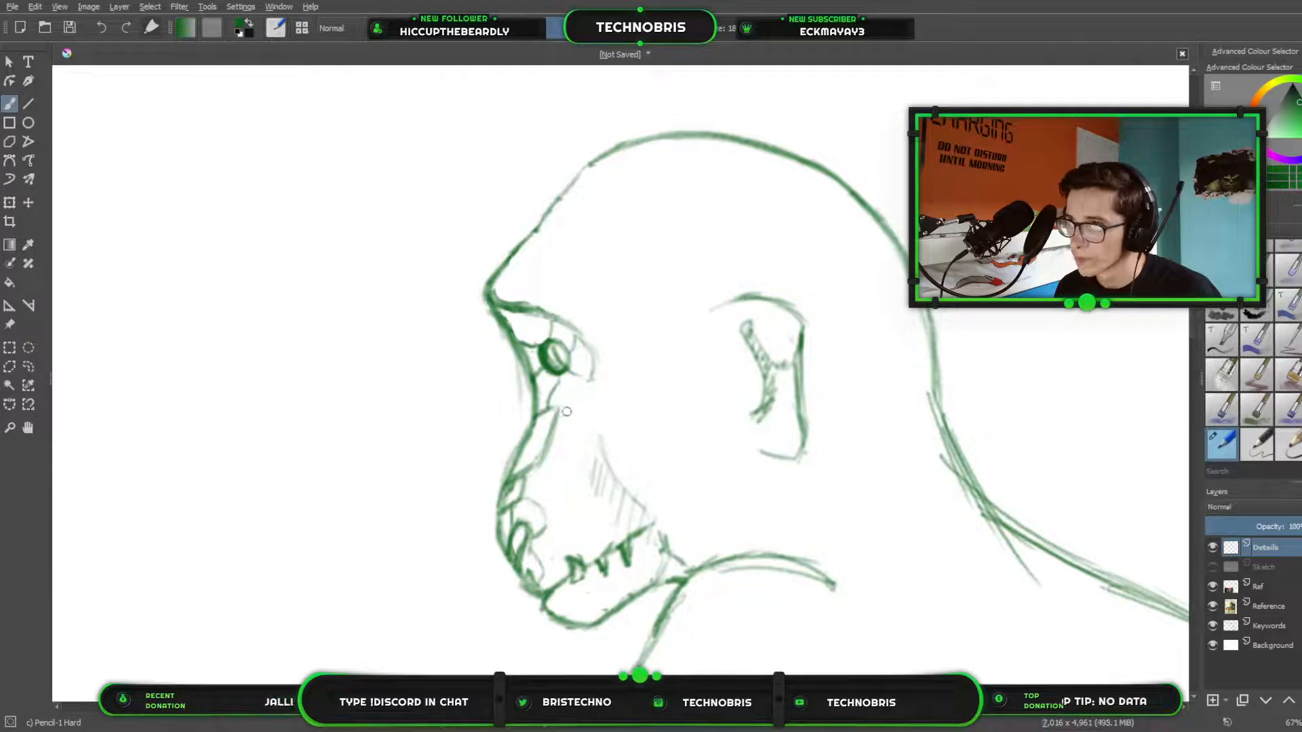
{"action": "mouse_move", "coordinate": [588, 387]}
{"action": "left_mouse_down"}
{"action": "mouse_move", "coordinate": [551, 411]}
{"action": "mouse_move", "coordinate": [559, 377]}
{"action": "mouse_move", "coordinate": [587, 381]}
{"action": "left_mouse_up"}
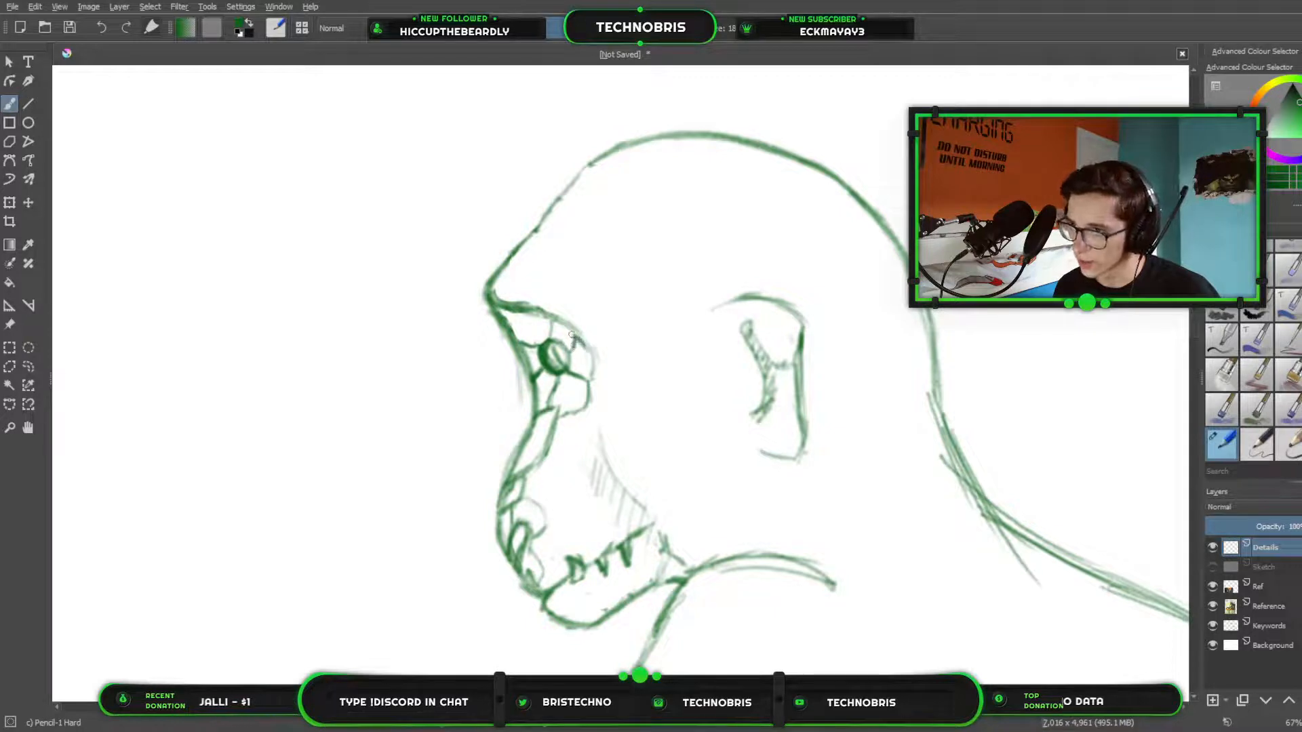
{"action": "mouse_move", "coordinate": [570, 328]}
{"action": "left_mouse_down"}
{"action": "mouse_move", "coordinate": [595, 356]}
{"action": "mouse_move", "coordinate": [581, 331]}
{"action": "left_mouse_up"}
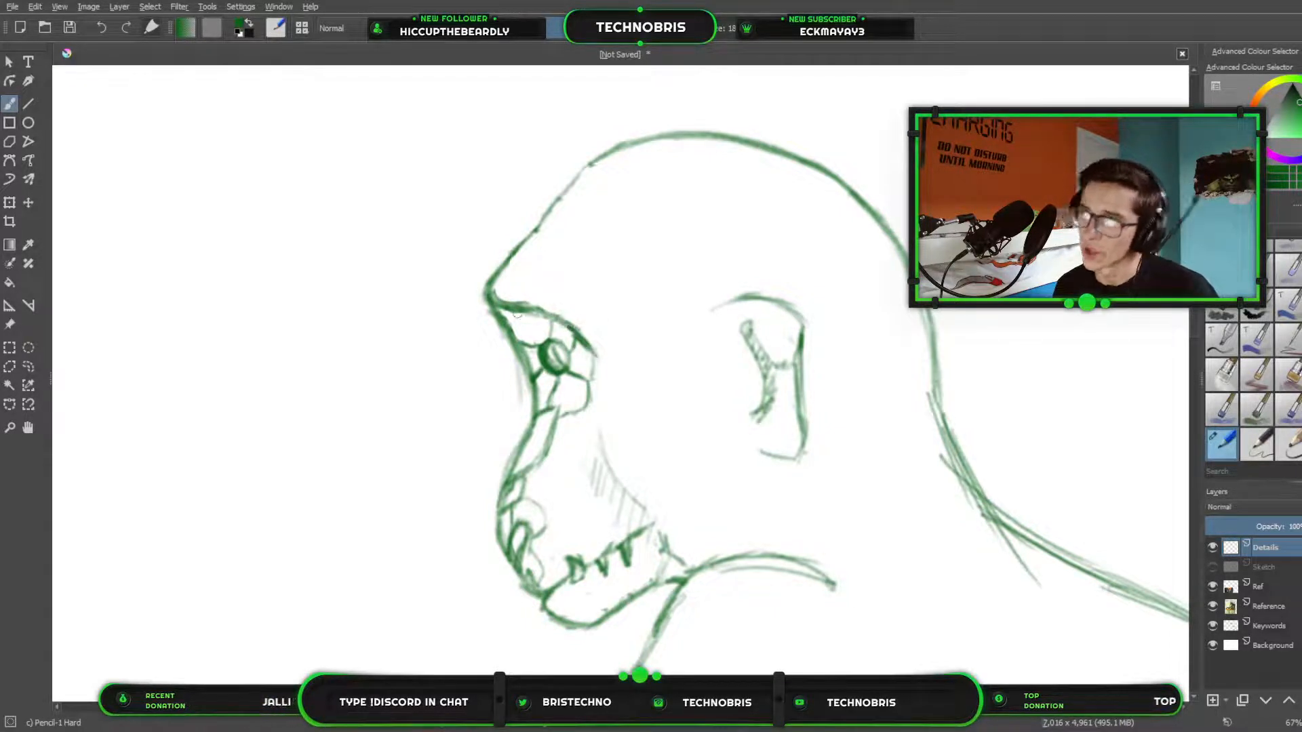
{"action": "left_click_drag", "start_coordinate": [490, 289], "coordinate": [561, 320]}
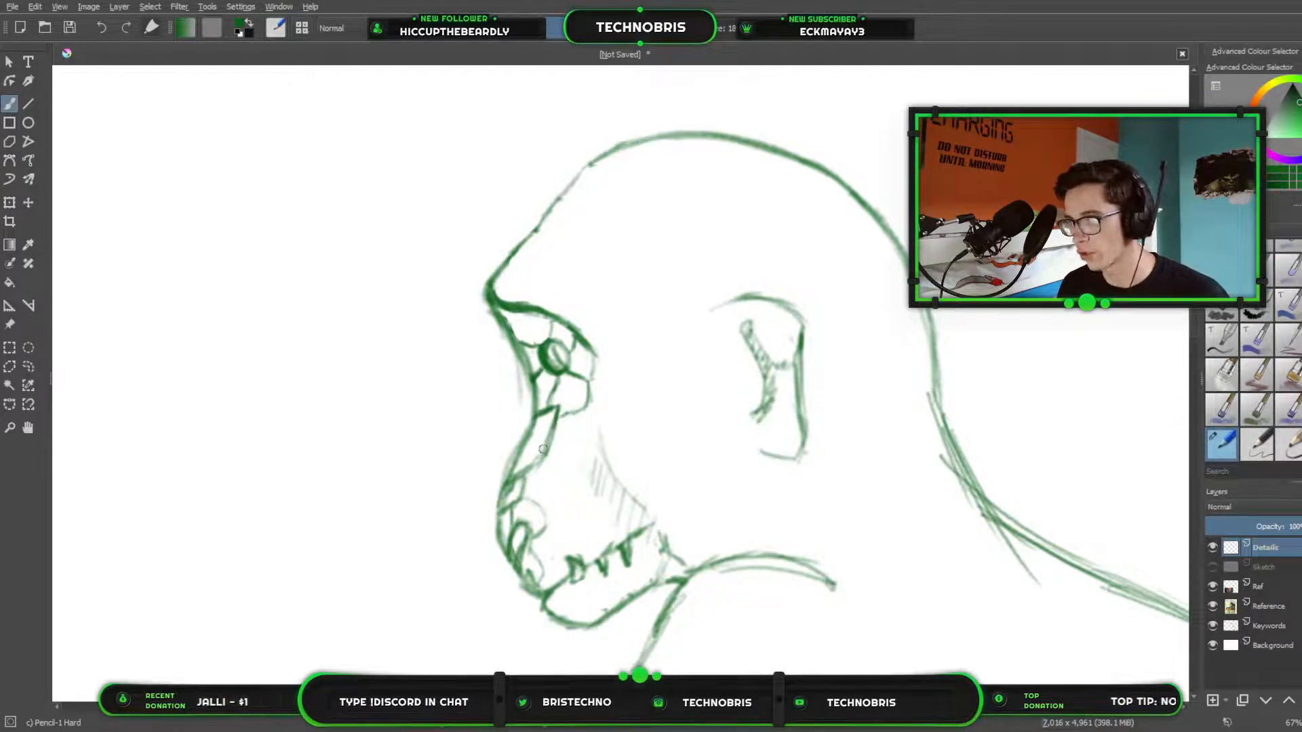
Darken the edges of the scales along the front of the snout, down to the nostril.
{"action": "mouse_move", "coordinate": [515, 473]}
{"action": "left_mouse_down"}
{"action": "mouse_move", "coordinate": [538, 495]}
{"action": "mouse_move", "coordinate": [512, 509]}
{"action": "left_mouse_up"}
{"action": "mouse_move", "coordinate": [512, 508]}
{"action": "left_mouse_down"}
{"action": "mouse_move", "coordinate": [513, 521]}
{"action": "mouse_move", "coordinate": [524, 501]}
{"action": "left_mouse_up"}
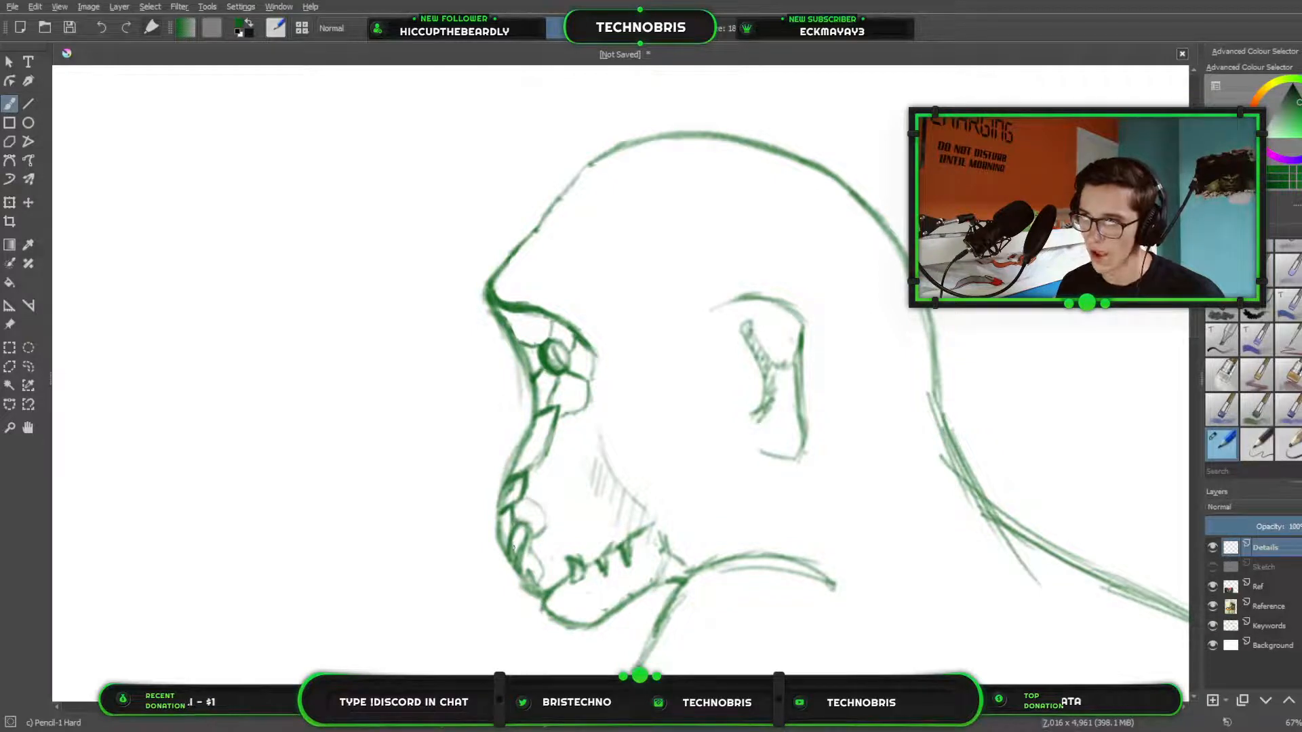
{"action": "left_click_drag", "start_coordinate": [516, 542], "coordinate": [523, 532]}
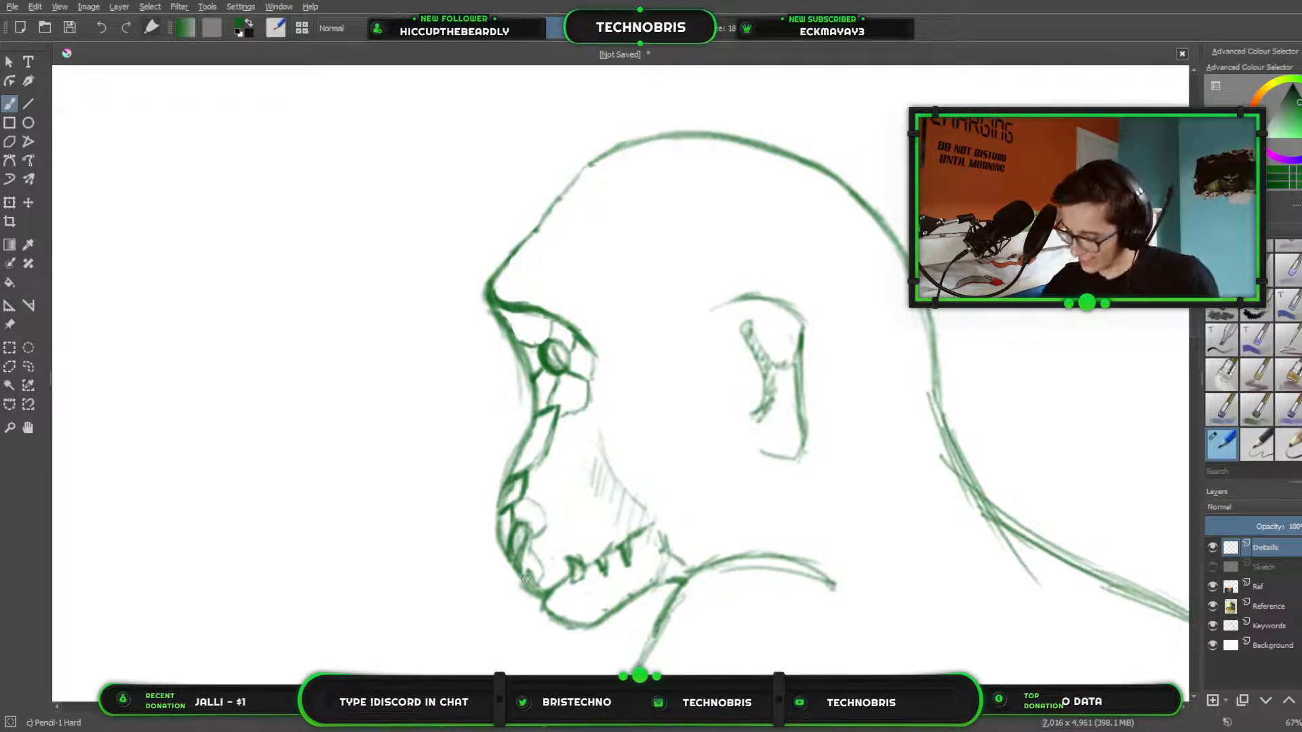
Review the creature's arms, hands, feet and overall pose beside the monkey and dragon reference photos.
{"action": "scroll", "coordinate": [561, 630], "scroll_direction": "down", "scroll_amount": 3}
{"action": "left_click_drag", "start_coordinate": [656, 378], "coordinate": [822, 23]}
{"action": "left_click_drag", "start_coordinate": [610, 407], "coordinate": [717, 301]}
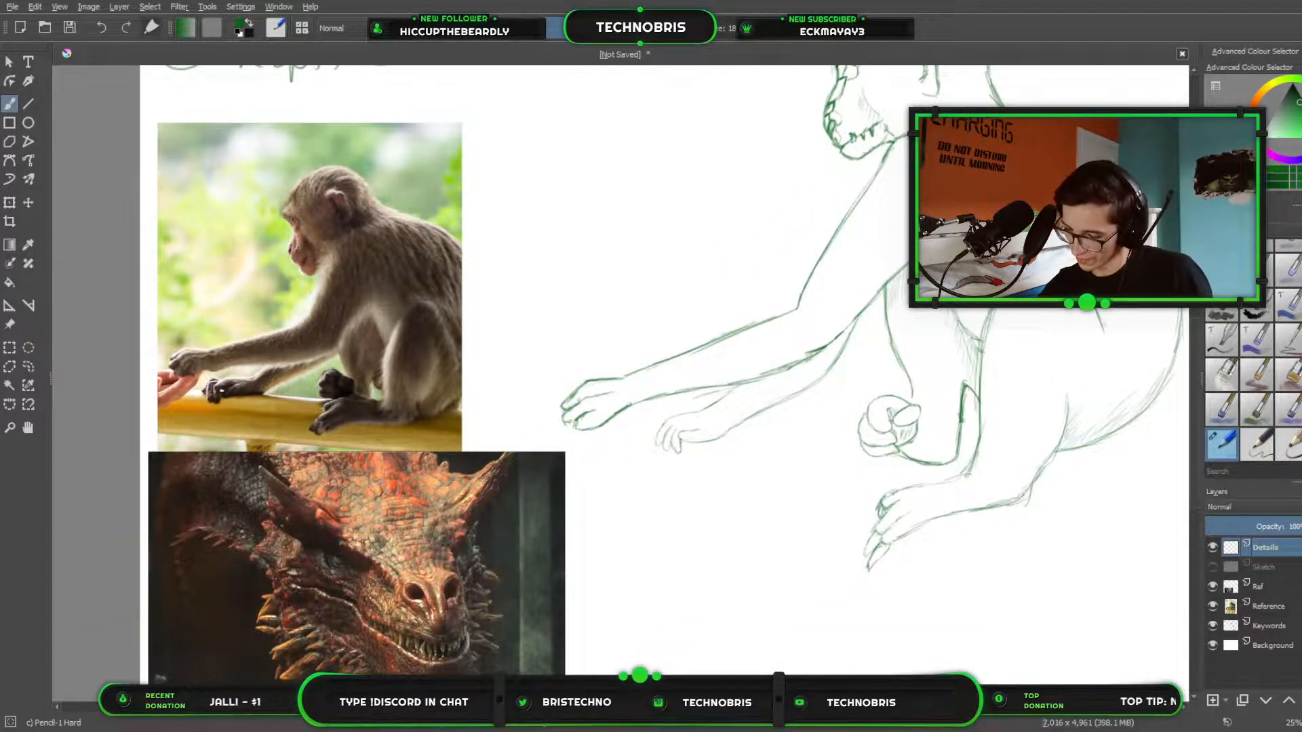
{"action": "scroll", "coordinate": [996, 448], "scroll_direction": "up", "scroll_amount": 3}
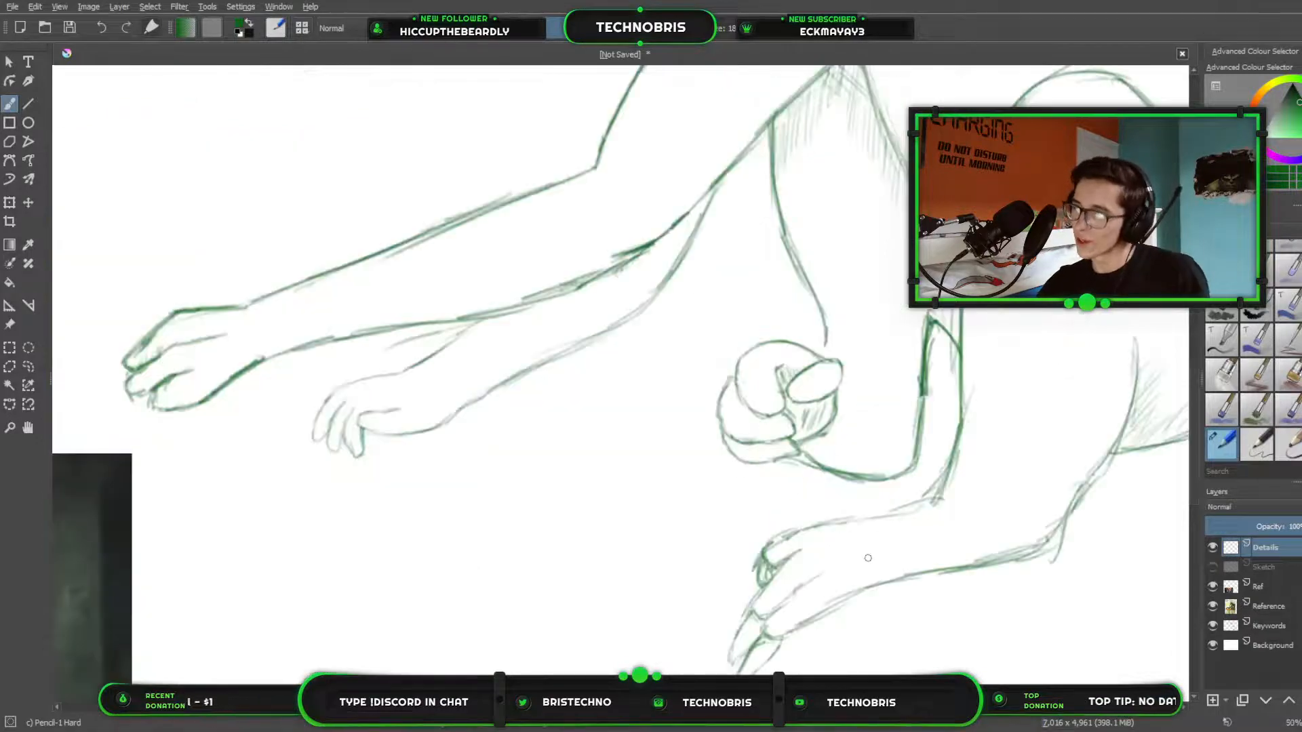
{"action": "left_click_drag", "start_coordinate": [275, 521], "coordinate": [791, 367]}
{"action": "mouse_move", "coordinate": [583, 466]}
{"action": "left_mouse_down"}
{"action": "mouse_move", "coordinate": [750, 522]}
{"action": "mouse_move", "coordinate": [820, 625]}
{"action": "left_mouse_up"}
{"action": "scroll", "coordinate": [610, 406], "scroll_direction": "down", "scroll_amount": 4}
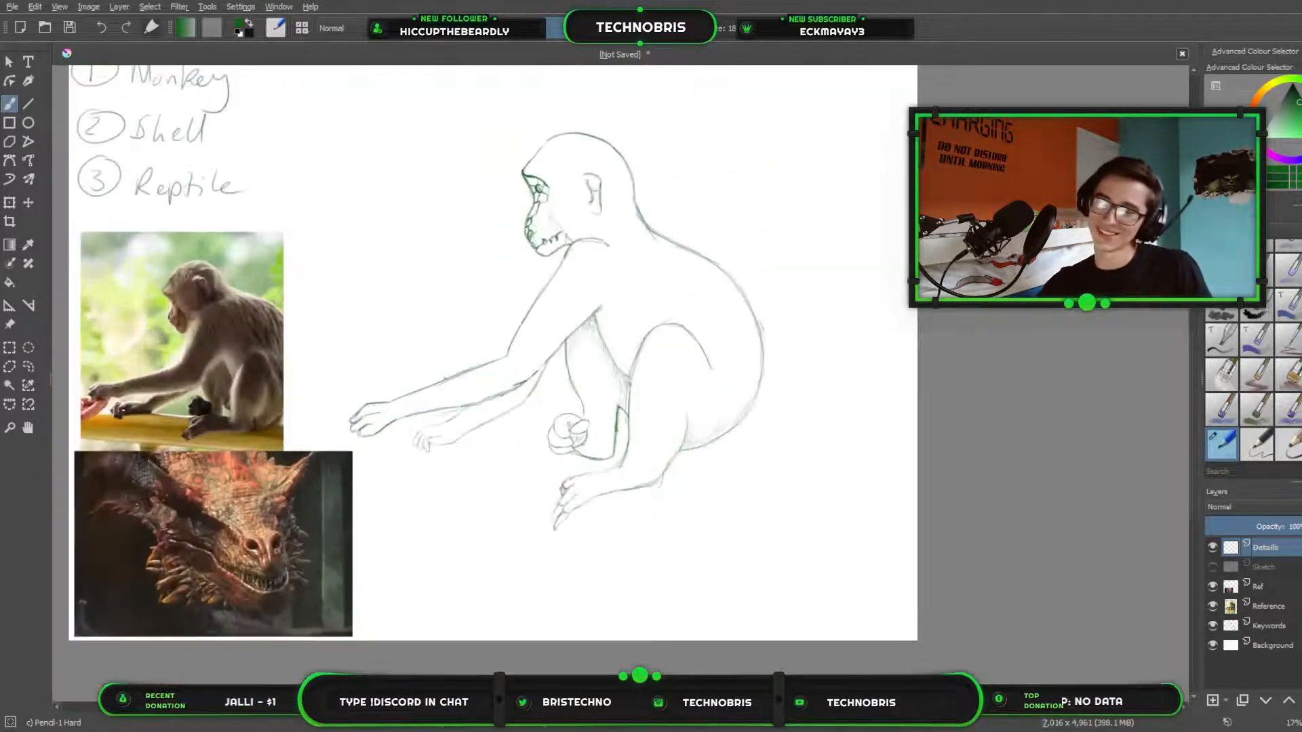
{"action": "mouse_move", "coordinate": [606, 457]}
{"action": "left_mouse_down"}
{"action": "mouse_move", "coordinate": [642, 512]}
{"action": "mouse_move", "coordinate": [719, 498]}
{"action": "mouse_move", "coordinate": [718, 456]}
{"action": "left_mouse_up"}
{"action": "scroll", "coordinate": [753, 369], "scroll_direction": "up", "scroll_amount": 2}
{"action": "left_click_drag", "start_coordinate": [765, 313], "coordinate": [893, 529]}
{"action": "mouse_move", "coordinate": [579, 305]}
{"action": "left_mouse_down"}
{"action": "mouse_move", "coordinate": [799, 375]}
{"action": "mouse_move", "coordinate": [889, 421]}
{"action": "mouse_move", "coordinate": [523, 291]}
{"action": "left_mouse_up"}
{"action": "mouse_move", "coordinate": [814, 319]}
{"action": "left_mouse_down"}
{"action": "mouse_move", "coordinate": [523, 253]}
{"action": "mouse_move", "coordinate": [619, 264]}
{"action": "mouse_move", "coordinate": [794, 101]}
{"action": "left_mouse_up"}
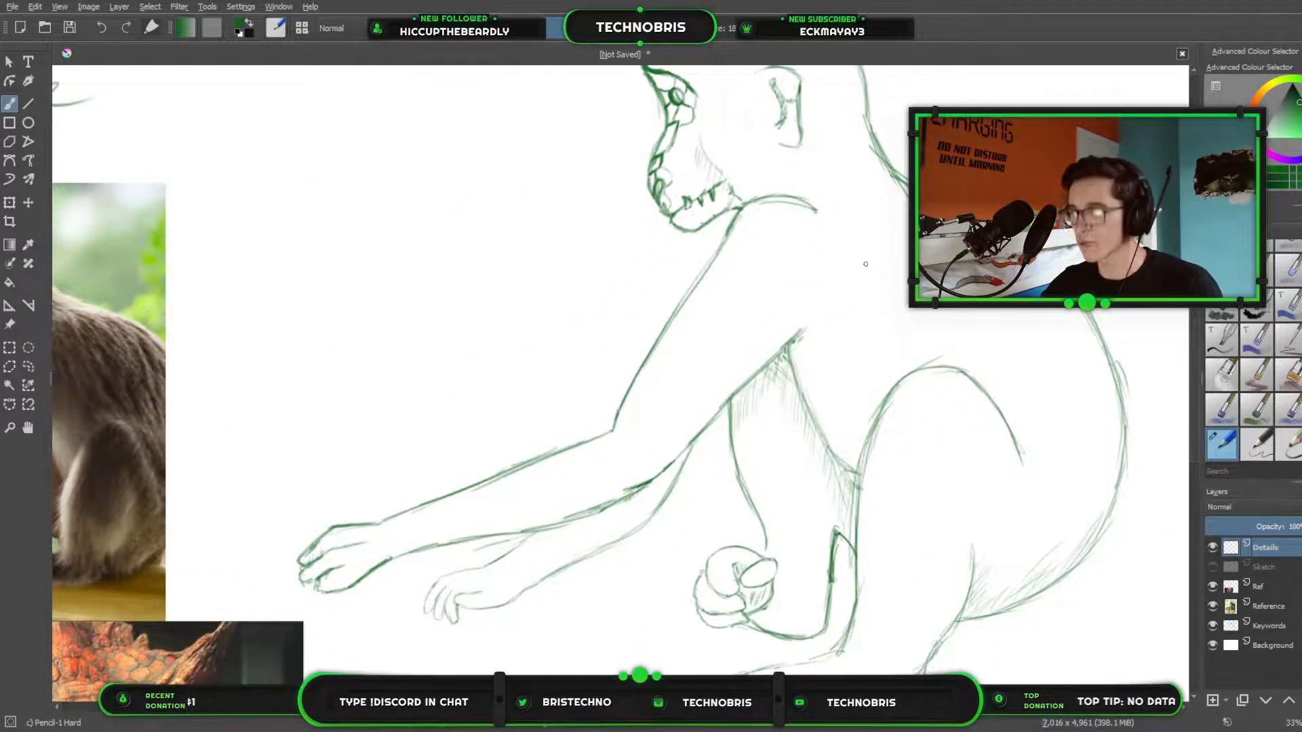
{"action": "left_click_drag", "start_coordinate": [703, 358], "coordinate": [541, 530]}
{"action": "left_click_drag", "start_coordinate": [371, 331], "coordinate": [615, 435]}
Pencil a second row of curved scales down the muzzle, from the scale below the eye towards the nostril.
{"action": "scroll", "coordinate": [690, 454], "scroll_direction": "up", "scroll_amount": 5}
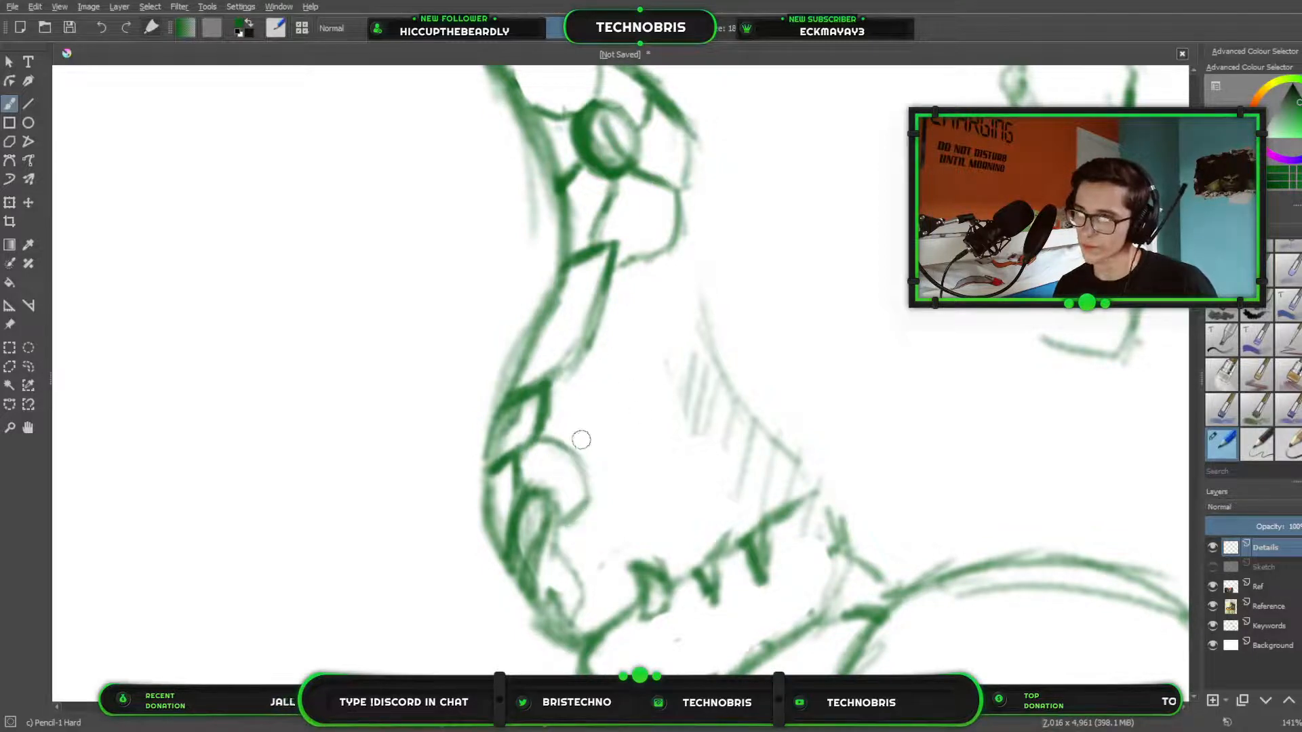
{"action": "mouse_move", "coordinate": [586, 359]}
{"action": "left_mouse_down"}
{"action": "mouse_move", "coordinate": [608, 389]}
{"action": "mouse_move", "coordinate": [583, 457]}
{"action": "mouse_move", "coordinate": [588, 362]}
{"action": "left_mouse_up"}
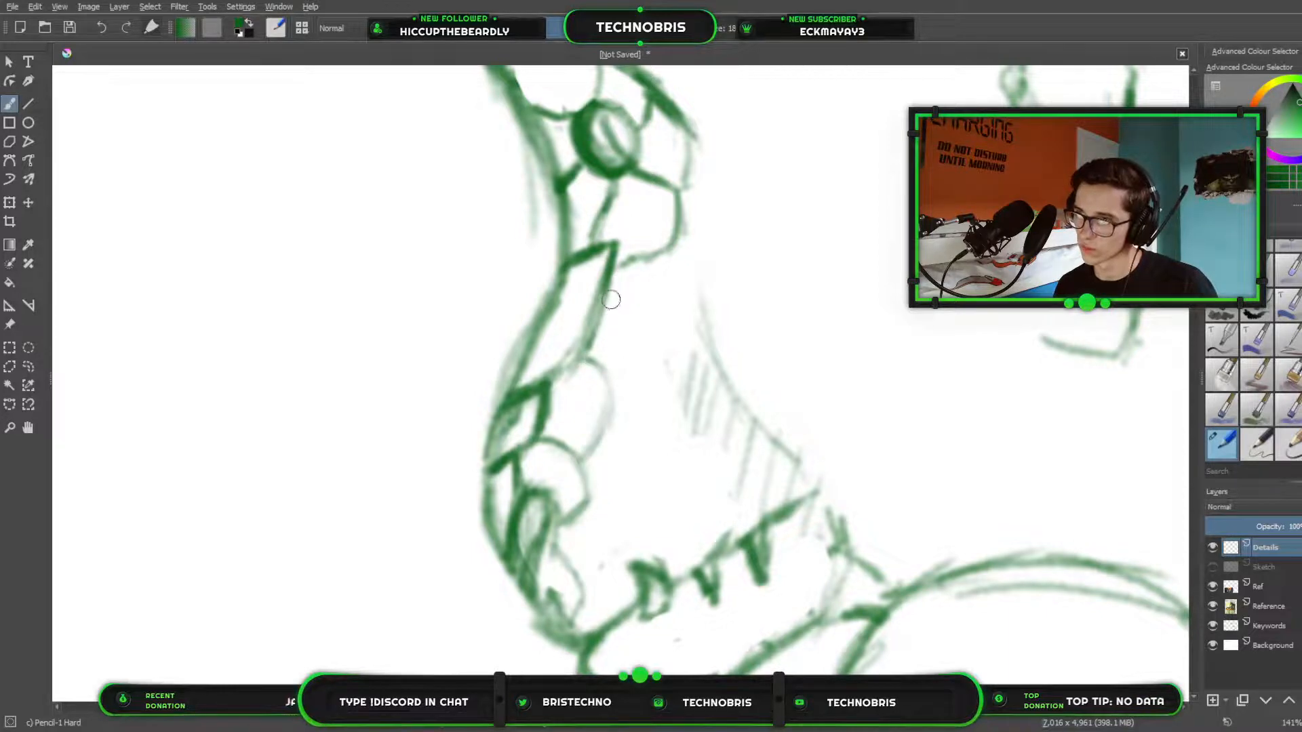
{"action": "mouse_move", "coordinate": [610, 299]}
{"action": "left_mouse_down"}
{"action": "mouse_move", "coordinate": [646, 338]}
{"action": "mouse_move", "coordinate": [610, 307]}
{"action": "mouse_move", "coordinate": [637, 349]}
{"action": "mouse_move", "coordinate": [613, 398]}
{"action": "left_mouse_up"}
{"action": "left_click_drag", "start_coordinate": [668, 257], "coordinate": [636, 332]}
Strengthen the nostril outline and pencil the edge of a scale running from behind it down to the mouth line.
{"action": "scroll", "coordinate": [651, 318], "scroll_direction": "down", "scroll_amount": 3}
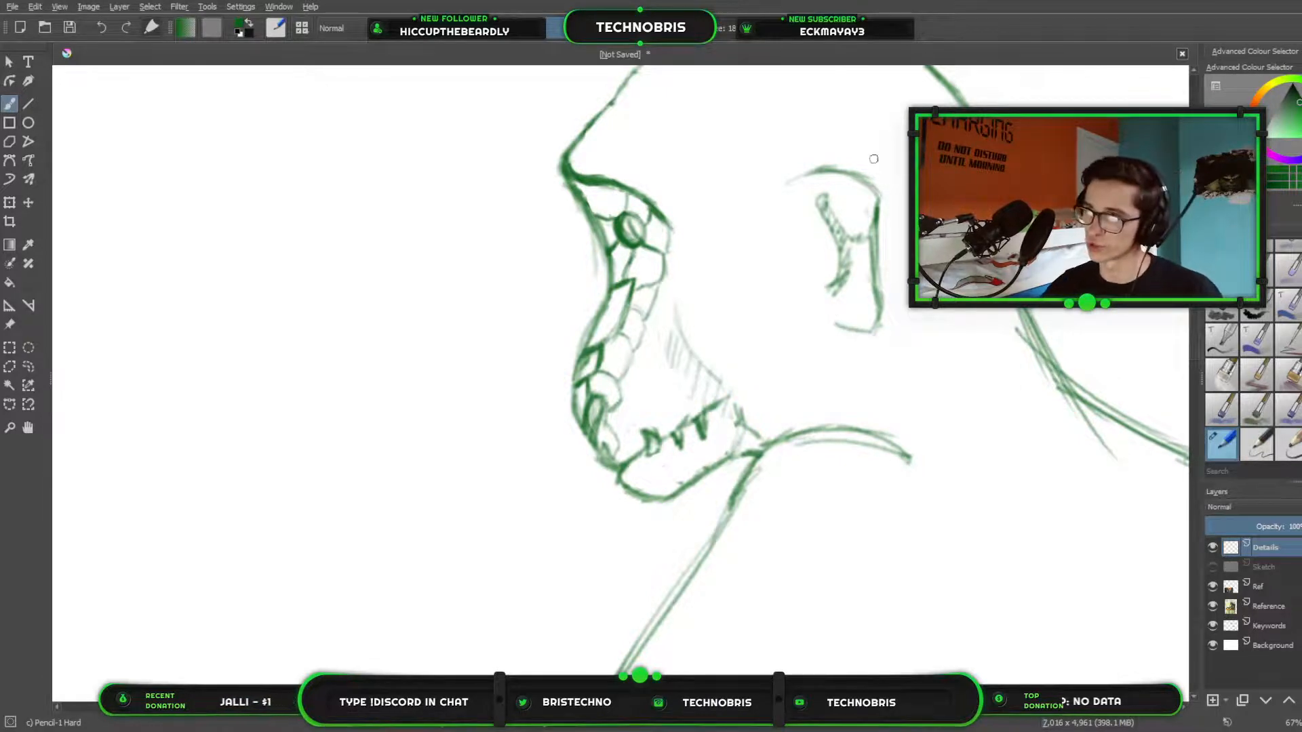
{"action": "left_click_drag", "start_coordinate": [814, 311], "coordinate": [853, 499]}
{"action": "scroll", "coordinate": [802, 500], "scroll_direction": "up", "scroll_amount": 2}
{"action": "left_click_drag", "start_coordinate": [704, 497], "coordinate": [691, 290]}
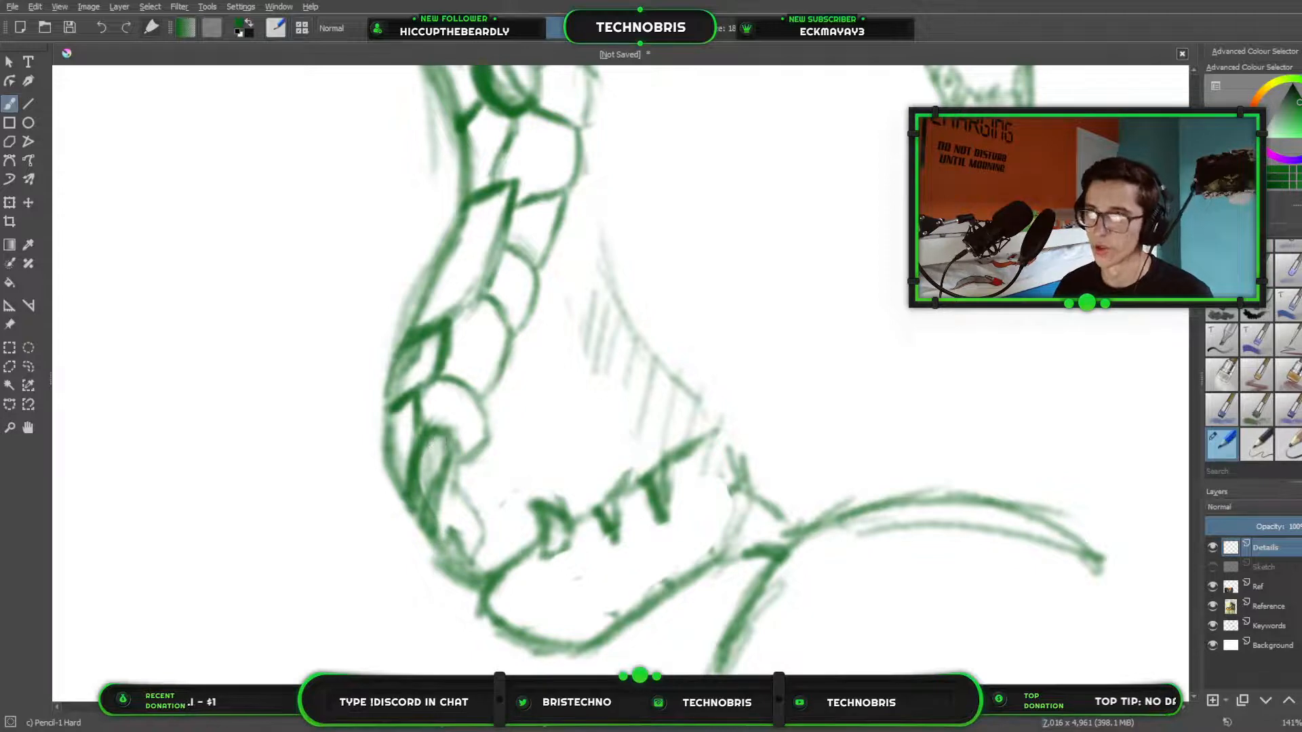
{"action": "left_click_drag", "start_coordinate": [446, 429], "coordinate": [447, 467]}
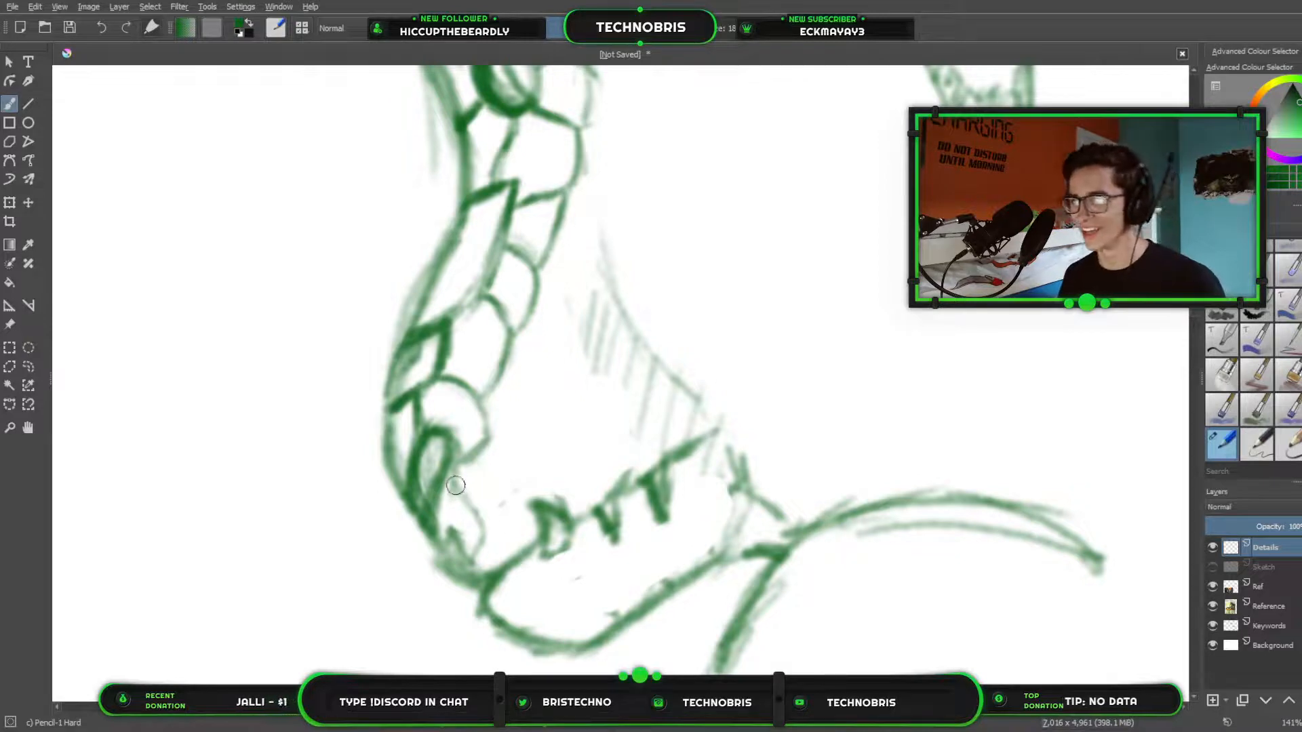
{"action": "left_click_drag", "start_coordinate": [454, 476], "coordinate": [481, 547]}
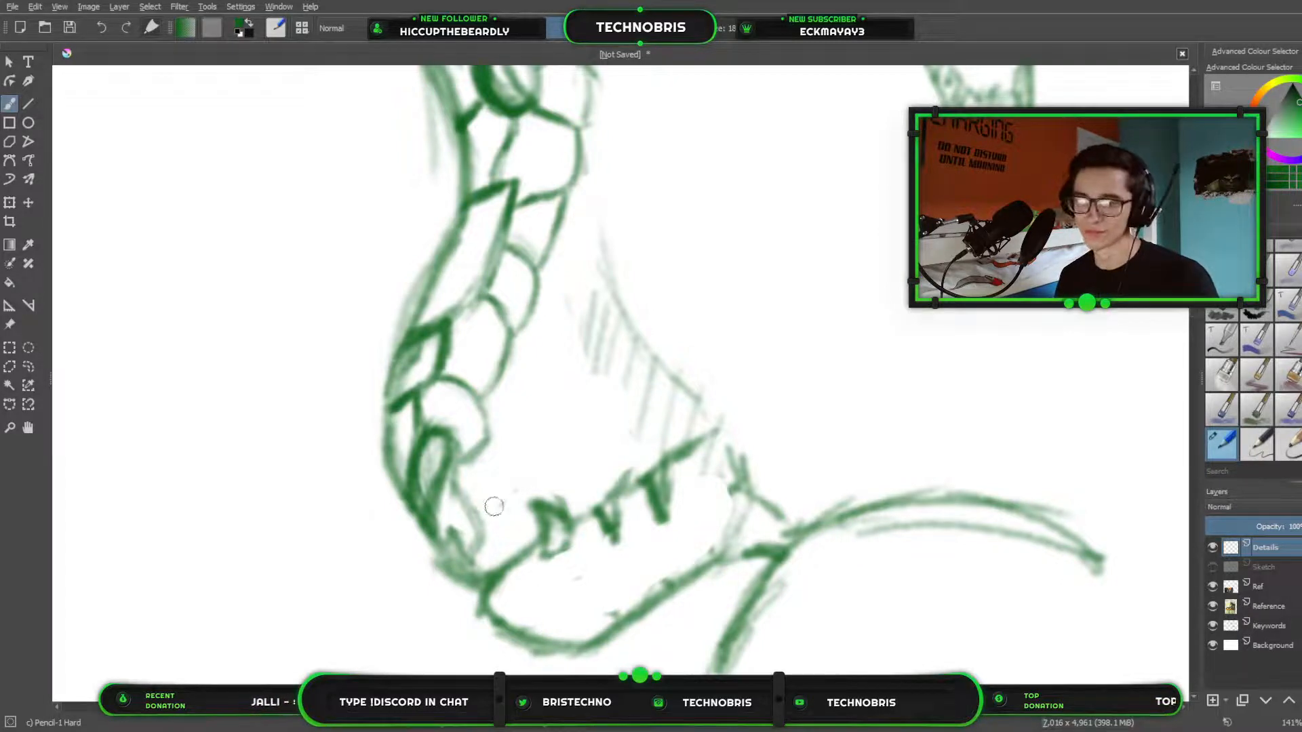
{"action": "left_click_drag", "start_coordinate": [453, 489], "coordinate": [476, 566]}
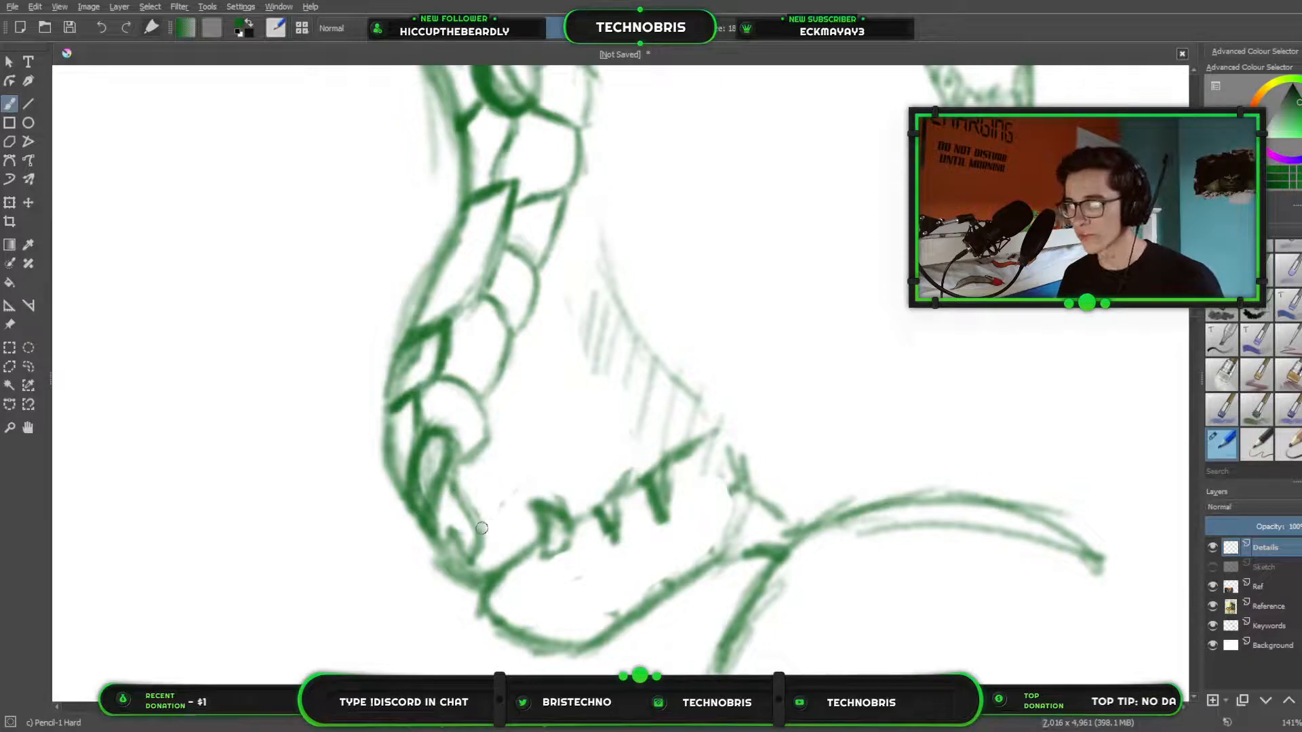
{"action": "left_click_drag", "start_coordinate": [482, 530], "coordinate": [506, 560]}
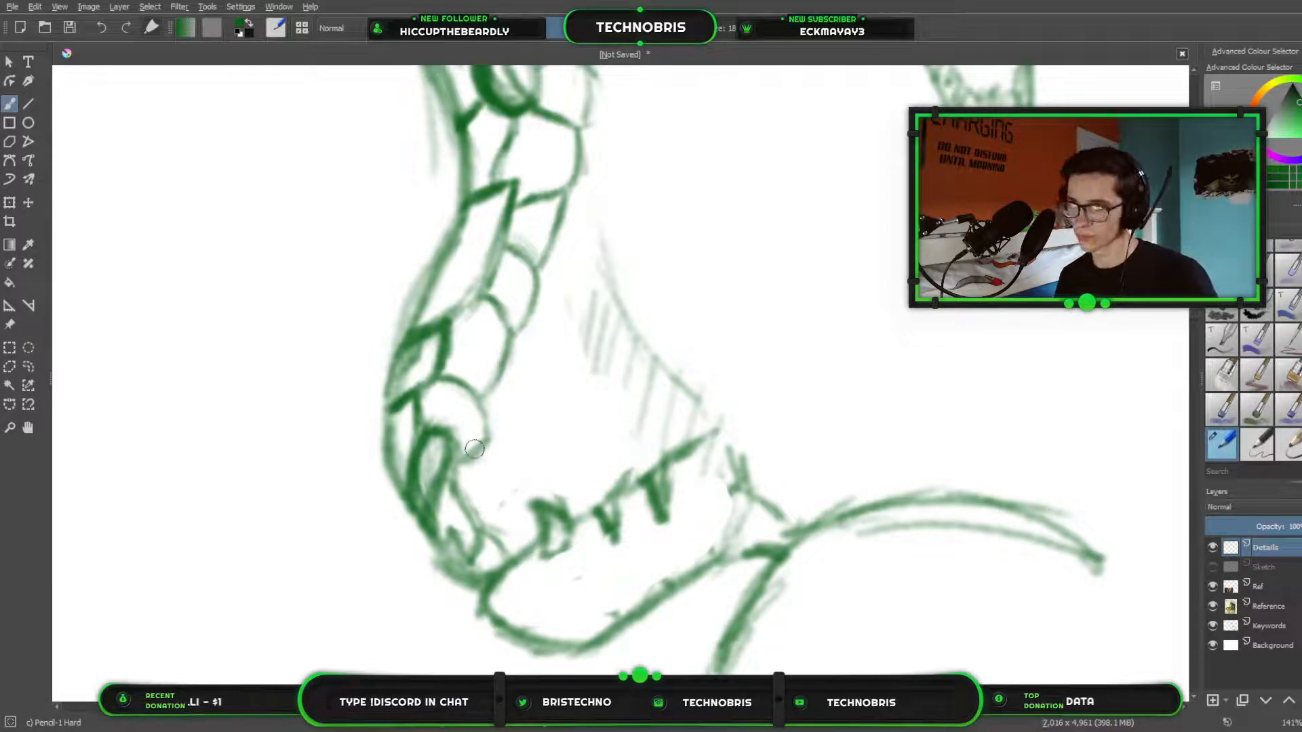
Examine the scaled face within the full creature drawing beside the monkey reference photo.
{"action": "scroll", "coordinate": [568, 303], "scroll_direction": "down", "scroll_amount": 3}
{"action": "scroll", "coordinate": [764, 300], "scroll_direction": "down", "scroll_amount": 2}
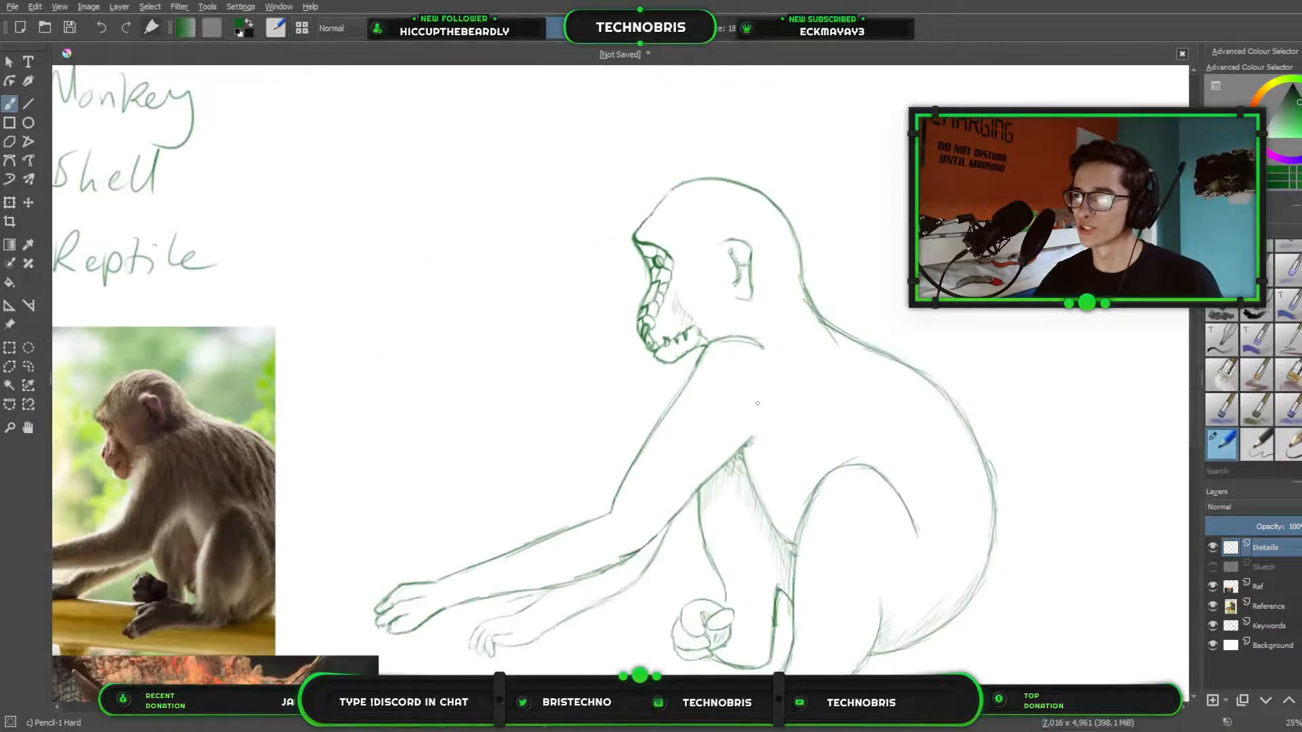
{"action": "left_click_drag", "start_coordinate": [758, 403], "coordinate": [835, 281]}
{"action": "left_click_drag", "start_coordinate": [672, 306], "coordinate": [789, 369]}
{"action": "mouse_move", "coordinate": [679, 356]}
{"action": "left_mouse_down"}
{"action": "mouse_move", "coordinate": [601, 325]}
{"action": "mouse_move", "coordinate": [581, 348]}
{"action": "left_mouse_up"}
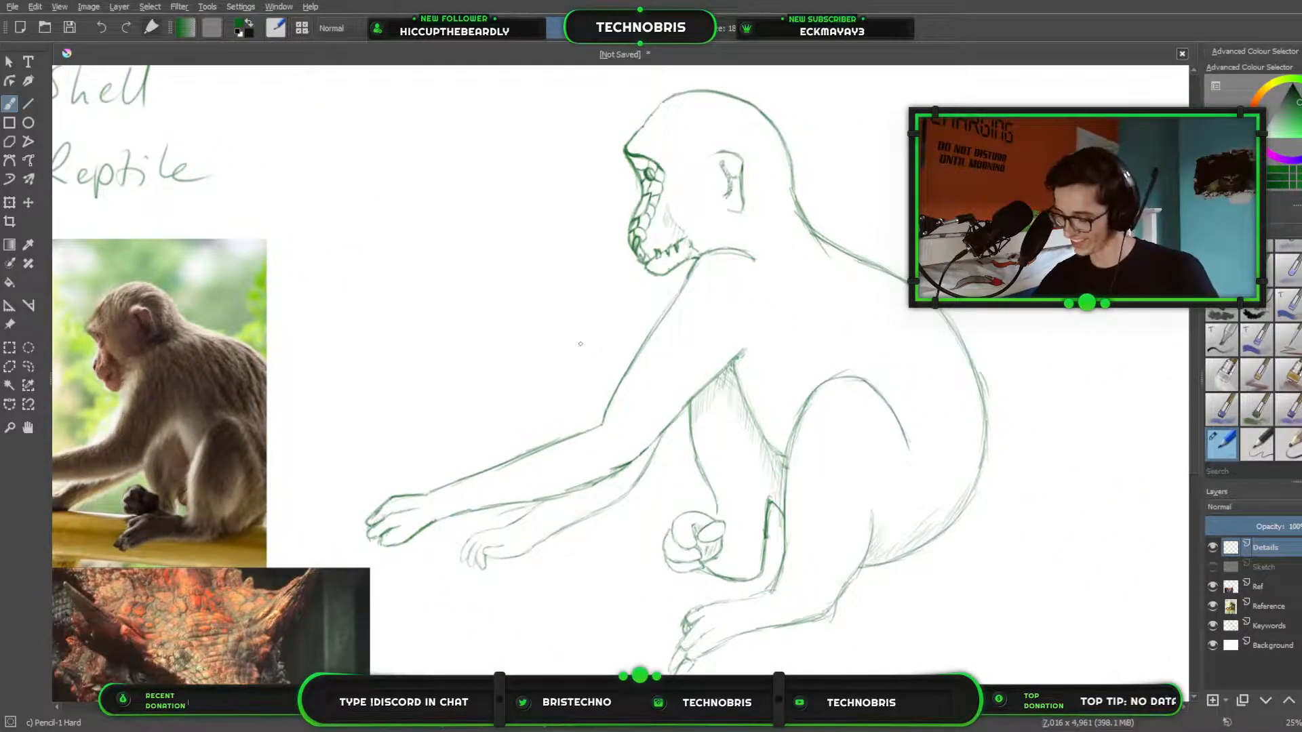
{"action": "left_click_drag", "start_coordinate": [318, 353], "coordinate": [378, 392]}
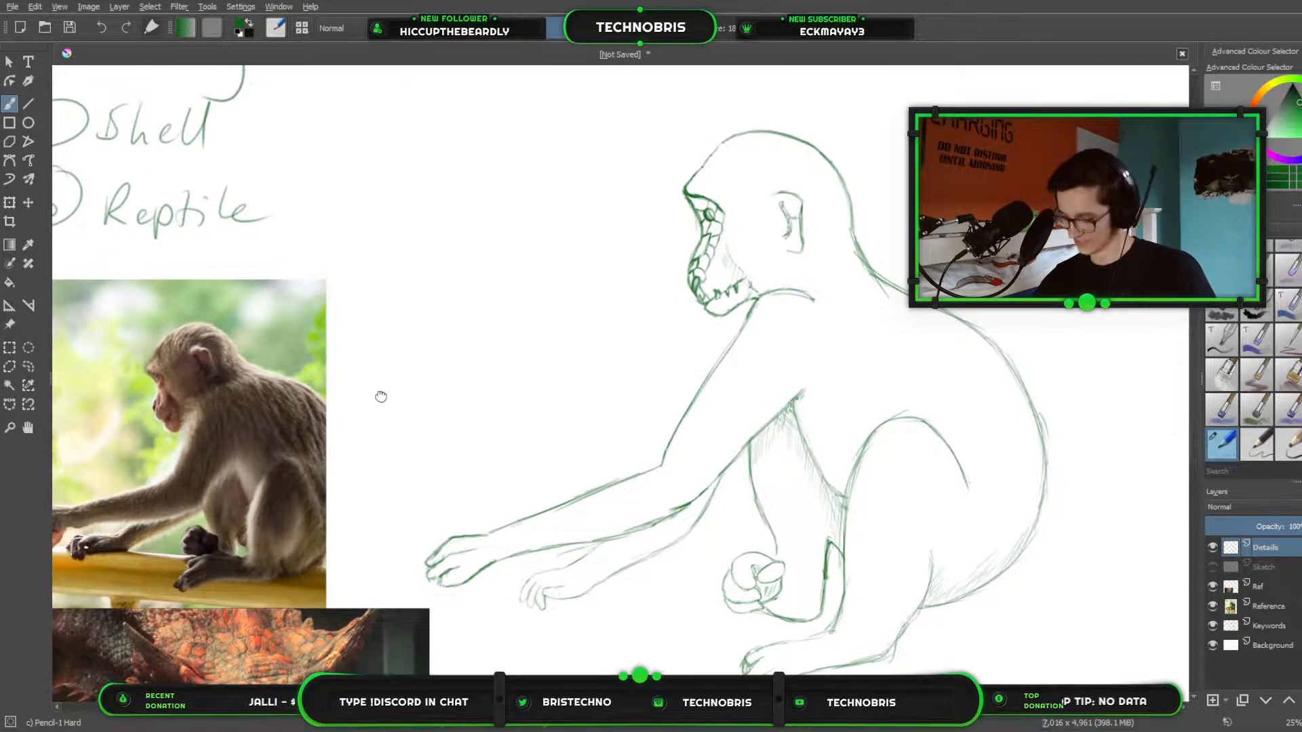
Pencil more overlapping scales behind the nostril and another row up the muzzle towards the eye.
{"action": "scroll", "coordinate": [581, 339], "scroll_direction": "up", "scroll_amount": 3}
{"action": "left_click_drag", "start_coordinate": [904, 219], "coordinate": [530, 518]}
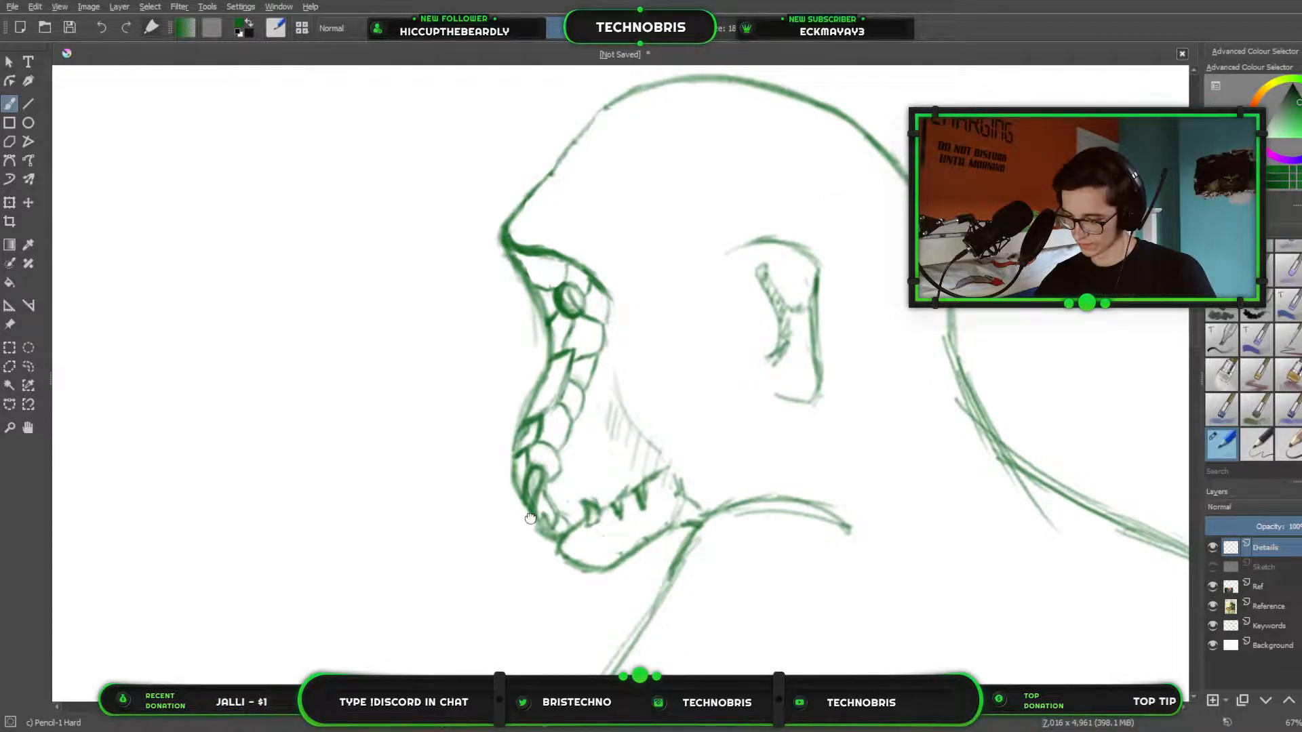
{"action": "mouse_move", "coordinate": [530, 519]}
{"action": "left_mouse_down"}
{"action": "mouse_move", "coordinate": [388, 489]}
{"action": "mouse_move", "coordinate": [361, 542]}
{"action": "mouse_move", "coordinate": [477, 503]}
{"action": "mouse_move", "coordinate": [469, 522]}
{"action": "mouse_move", "coordinate": [415, 547]}
{"action": "mouse_move", "coordinate": [500, 494]}
{"action": "mouse_move", "coordinate": [490, 513]}
{"action": "left_mouse_up"}
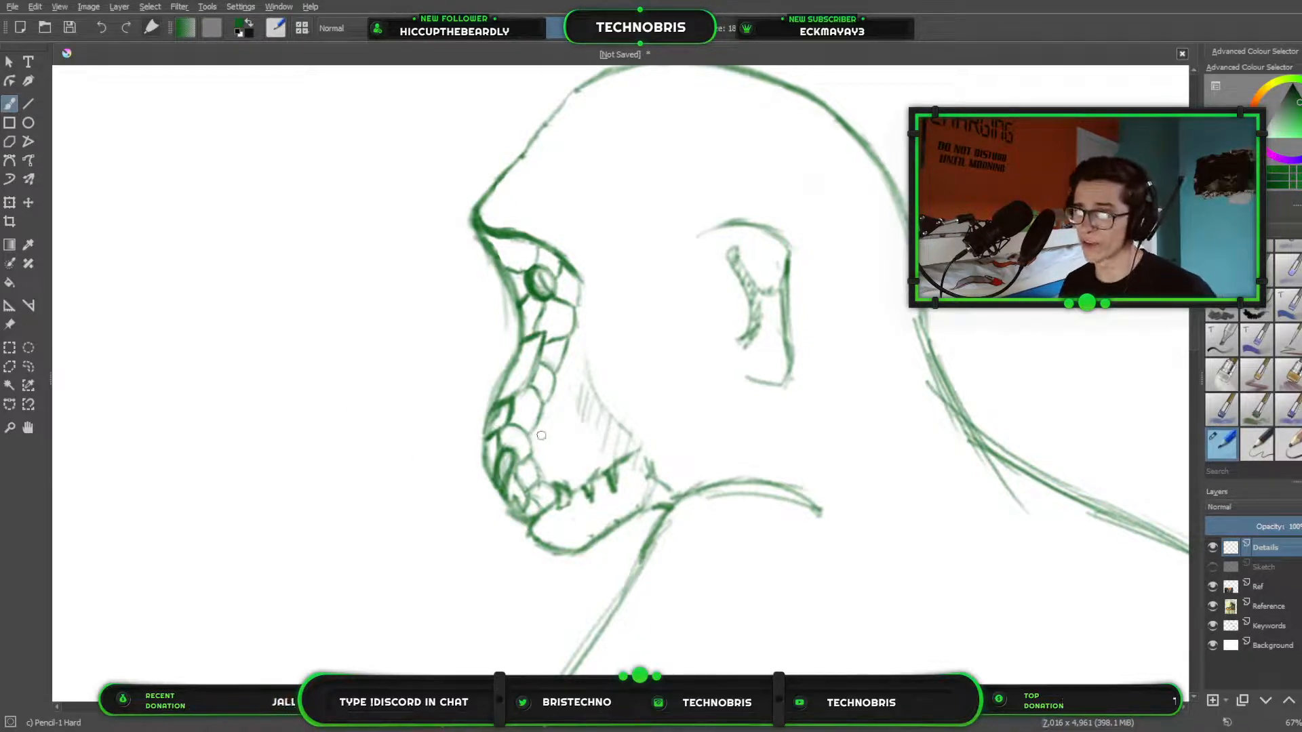
{"action": "mouse_move", "coordinate": [544, 416]}
{"action": "left_mouse_down"}
{"action": "mouse_move", "coordinate": [552, 454]}
{"action": "mouse_move", "coordinate": [539, 457]}
{"action": "mouse_move", "coordinate": [554, 447]}
{"action": "mouse_move", "coordinate": [540, 461]}
{"action": "left_mouse_up"}
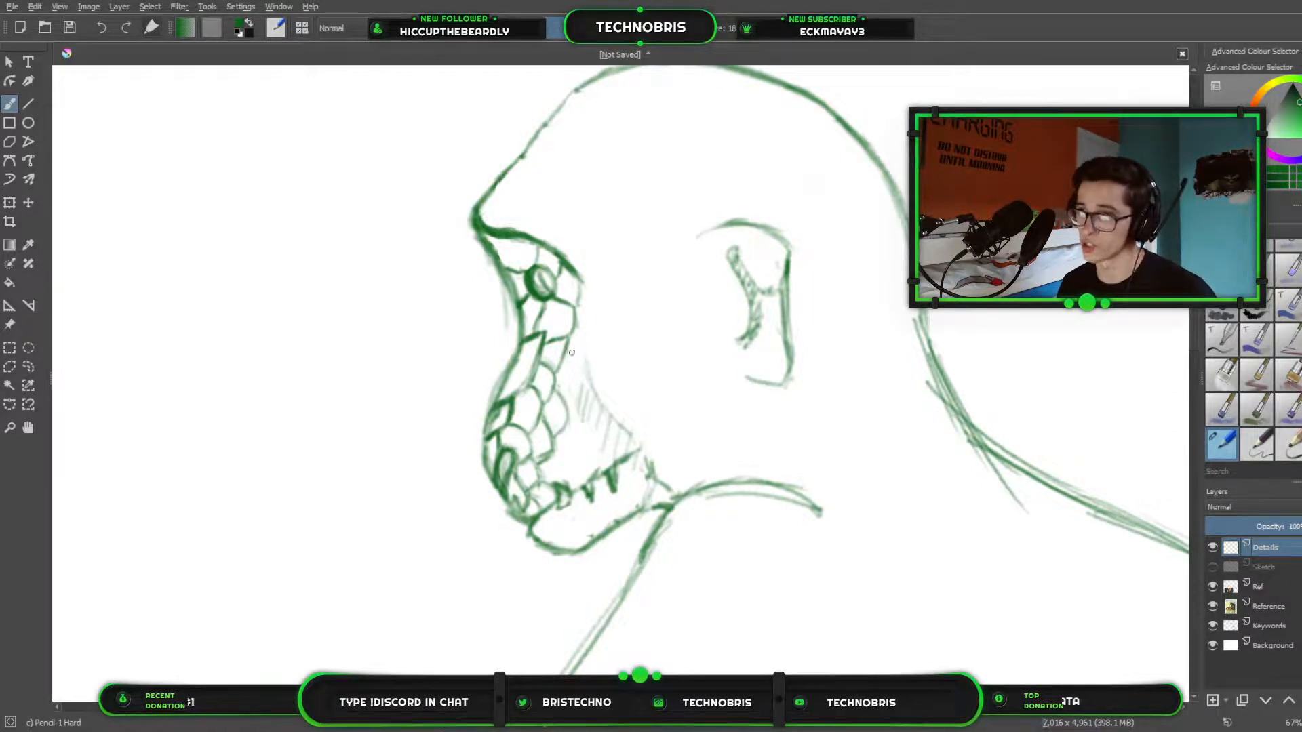
{"action": "mouse_move", "coordinate": [568, 357]}
{"action": "left_mouse_down"}
{"action": "mouse_move", "coordinate": [578, 372]}
{"action": "mouse_move", "coordinate": [566, 393]}
{"action": "mouse_move", "coordinate": [580, 342]}
{"action": "left_mouse_up"}
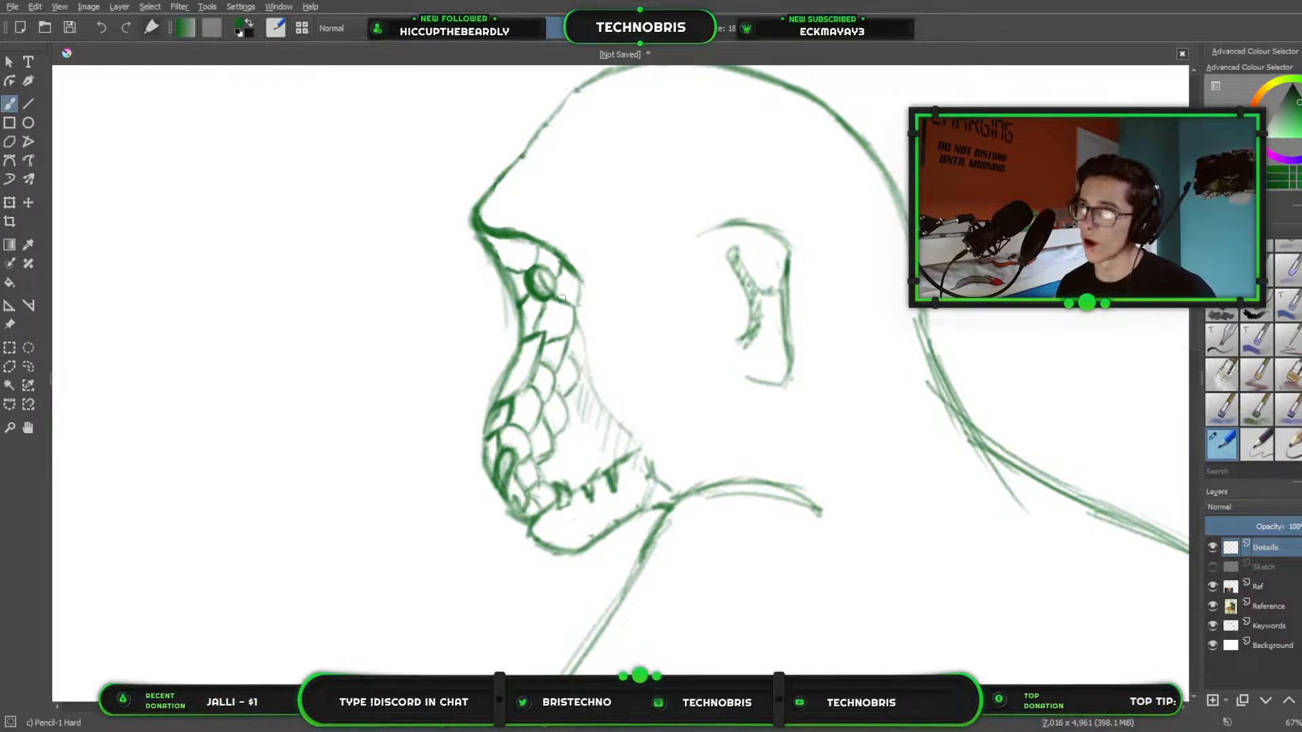
Extend the brow ridge line down behind the eye and fill the cheek with overlapping scales down to the upper teeth.
{"action": "left_click_drag", "start_coordinate": [584, 288], "coordinate": [586, 349]}
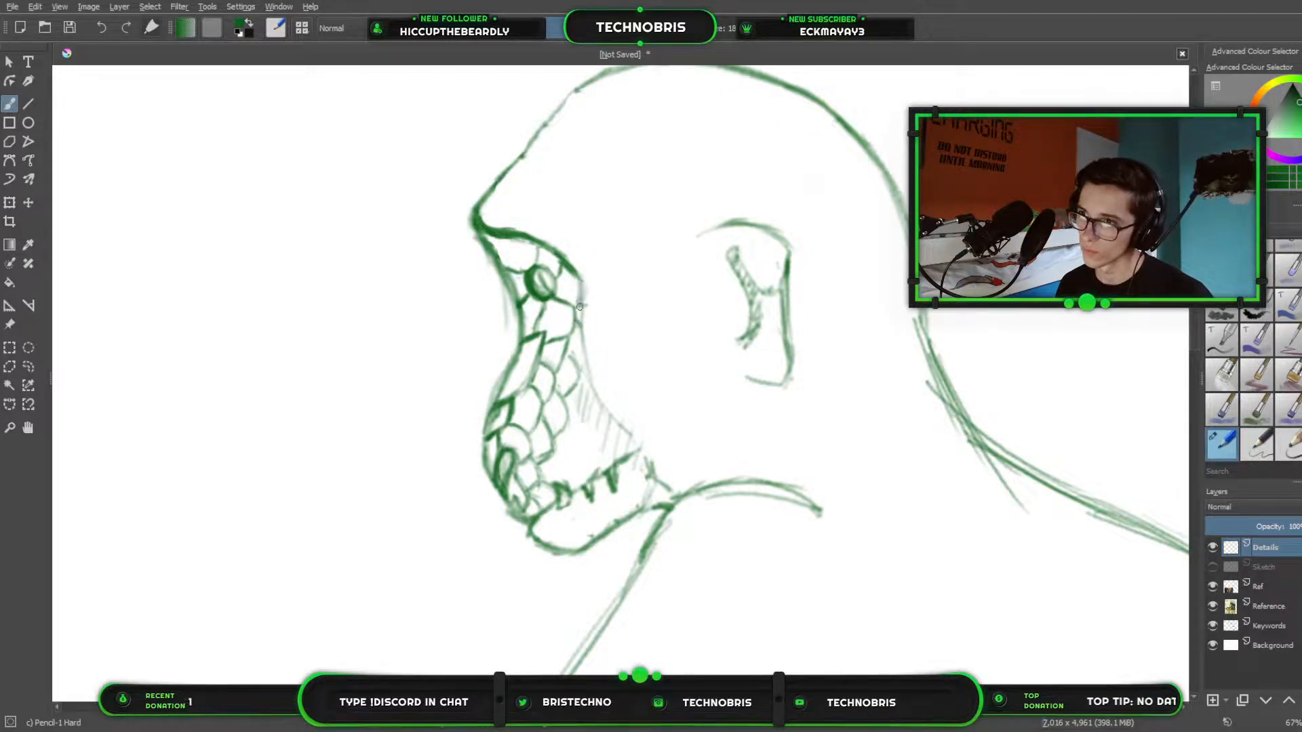
{"action": "left_click_drag", "start_coordinate": [581, 282], "coordinate": [584, 330]}
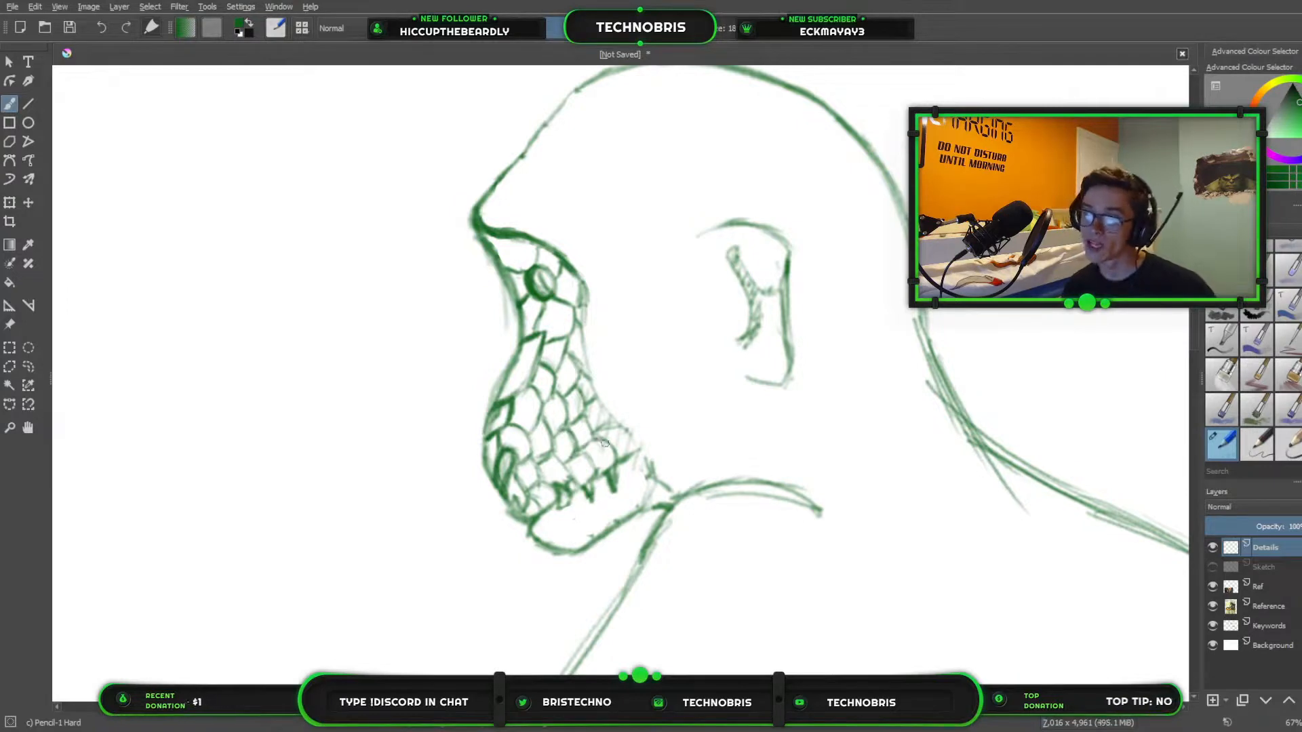
{"action": "mouse_move", "coordinate": [605, 443]}
{"action": "left_mouse_down"}
{"action": "mouse_move", "coordinate": [574, 458]}
{"action": "mouse_move", "coordinate": [597, 478]}
{"action": "left_mouse_up"}
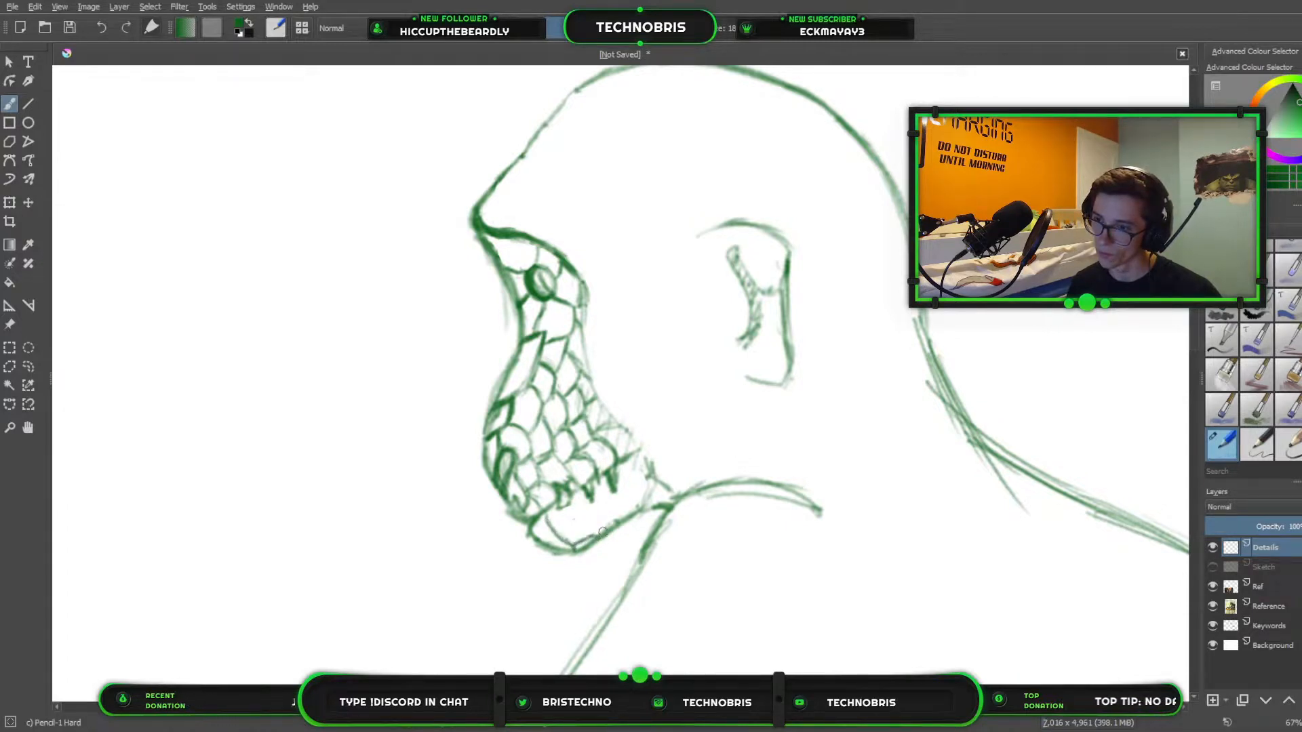
Divide the front of the lower jaw into pencil scales and darken the outlines of the teeth above them.
{"action": "mouse_move", "coordinate": [596, 533]}
{"action": "left_mouse_down"}
{"action": "mouse_move", "coordinate": [638, 512]}
{"action": "mouse_move", "coordinate": [570, 508]}
{"action": "left_mouse_up"}
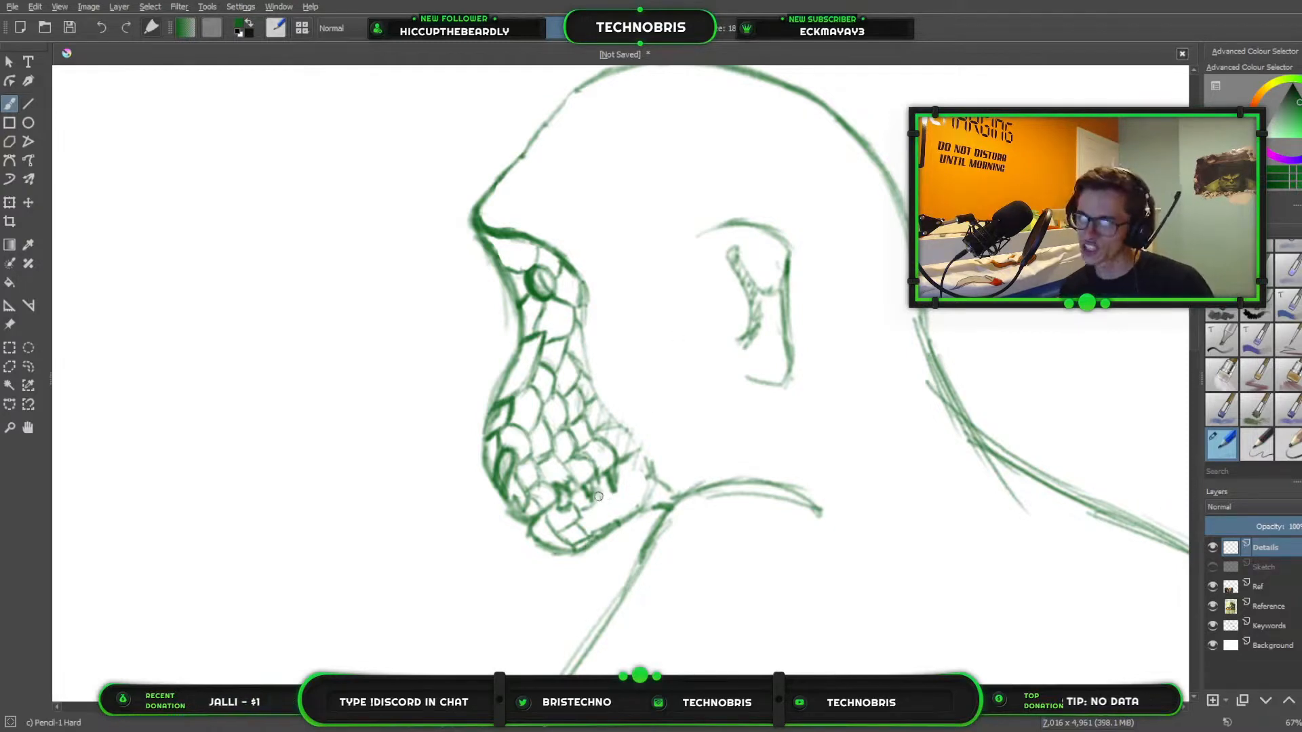
{"action": "left_click_drag", "start_coordinate": [599, 482], "coordinate": [601, 501]}
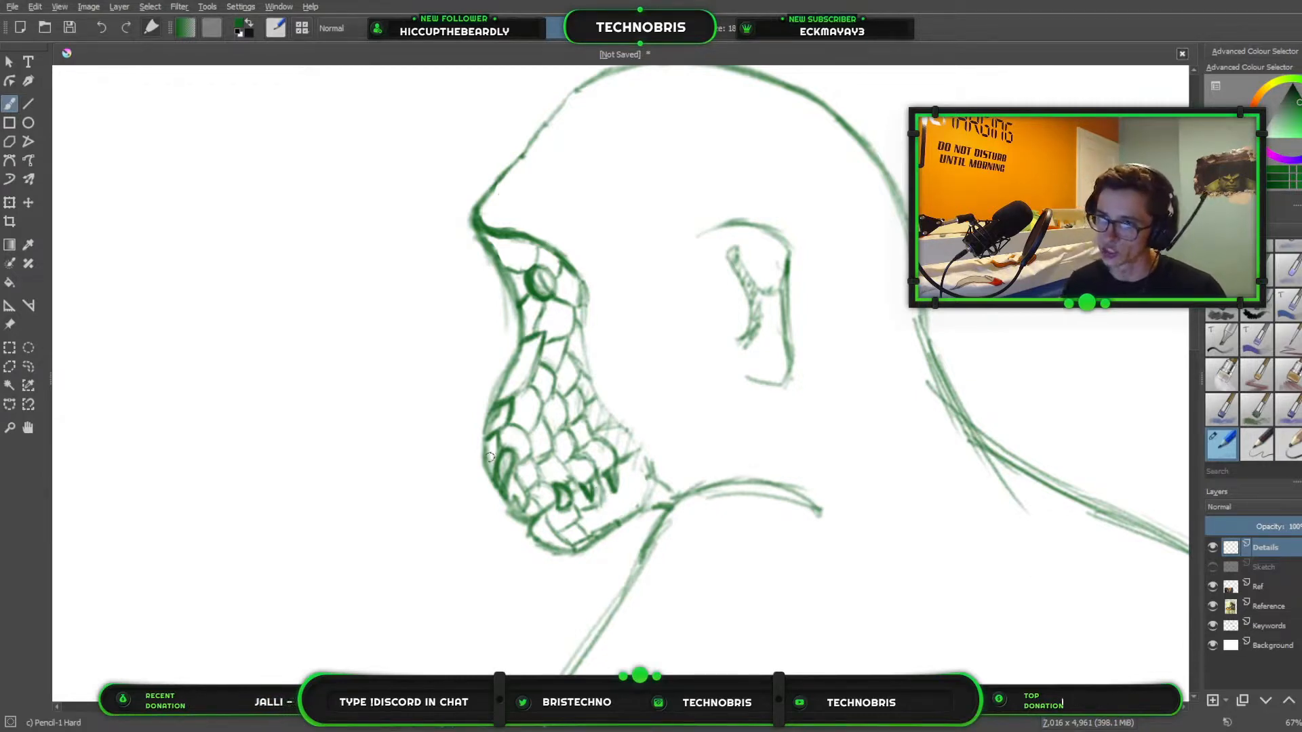
{"action": "scroll", "coordinate": [651, 332], "scroll_direction": "down", "scroll_amount": 4}
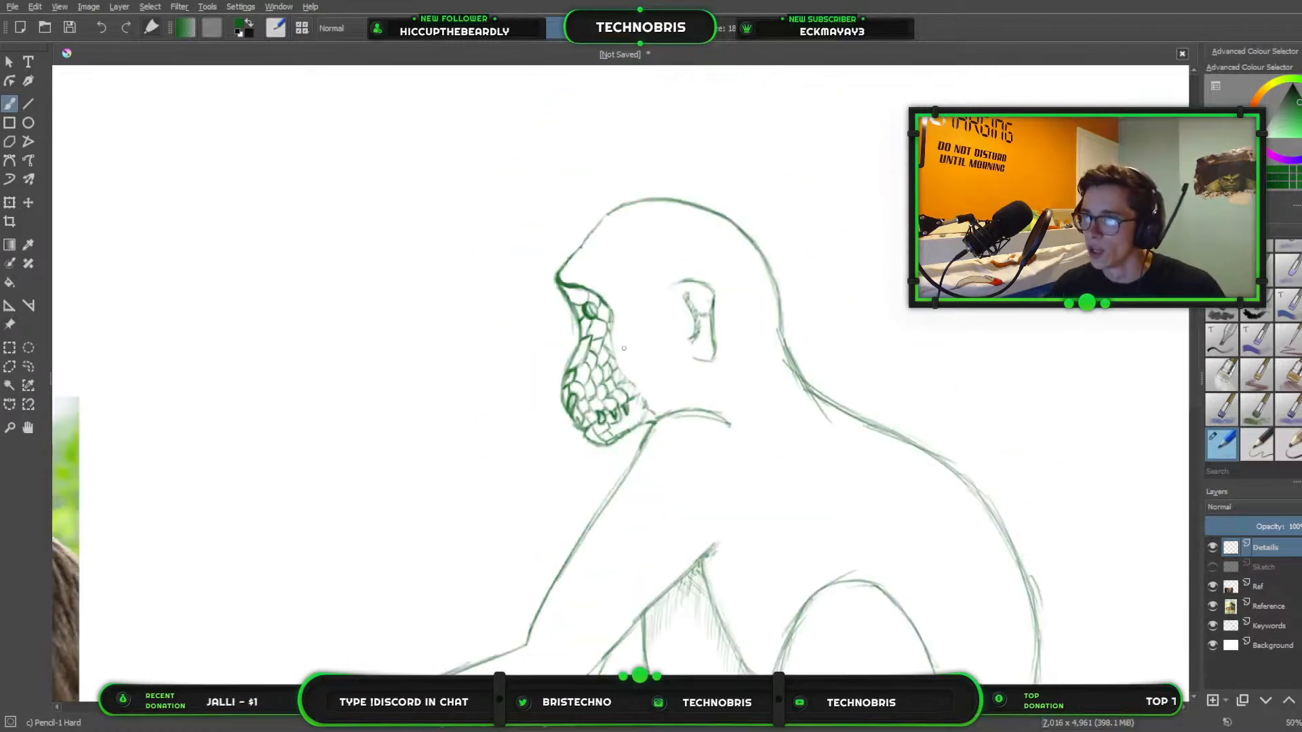
{"action": "scroll", "coordinate": [749, 413], "scroll_direction": "up", "scroll_amount": 6}
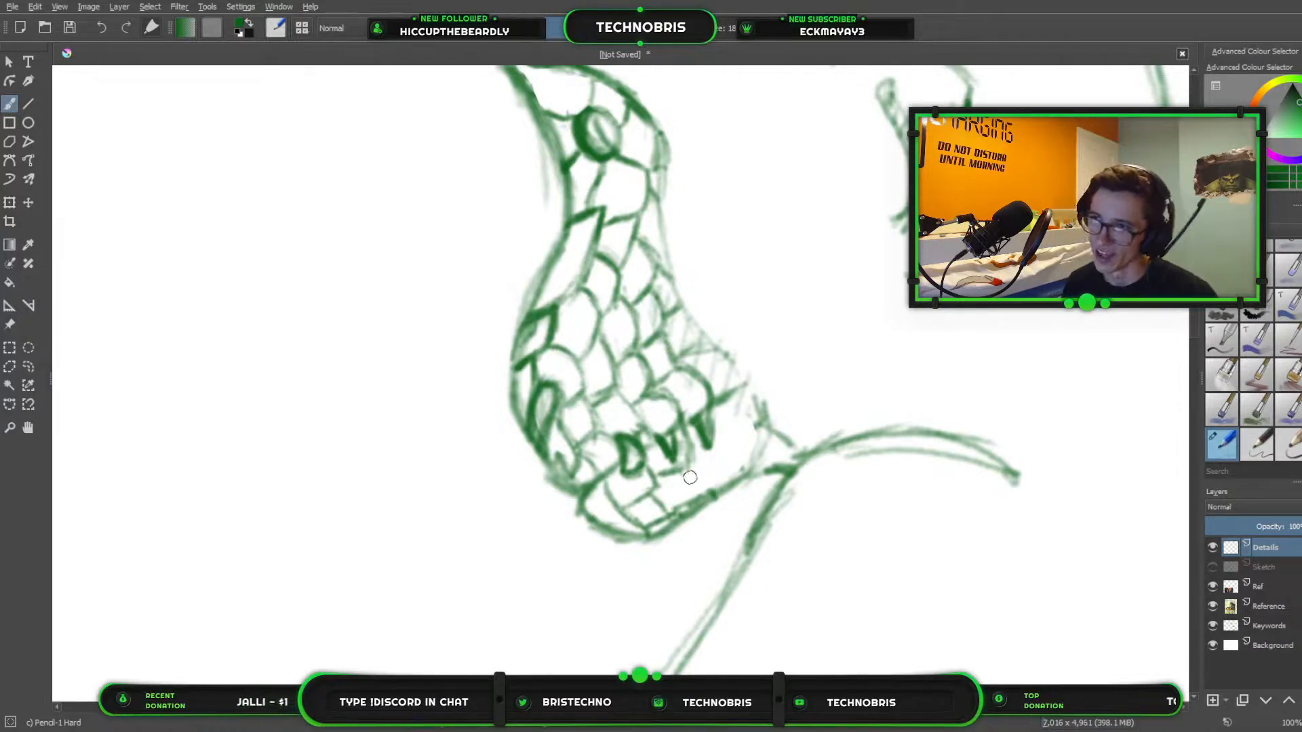
{"action": "left_click_drag", "start_coordinate": [686, 467], "coordinate": [694, 498]}
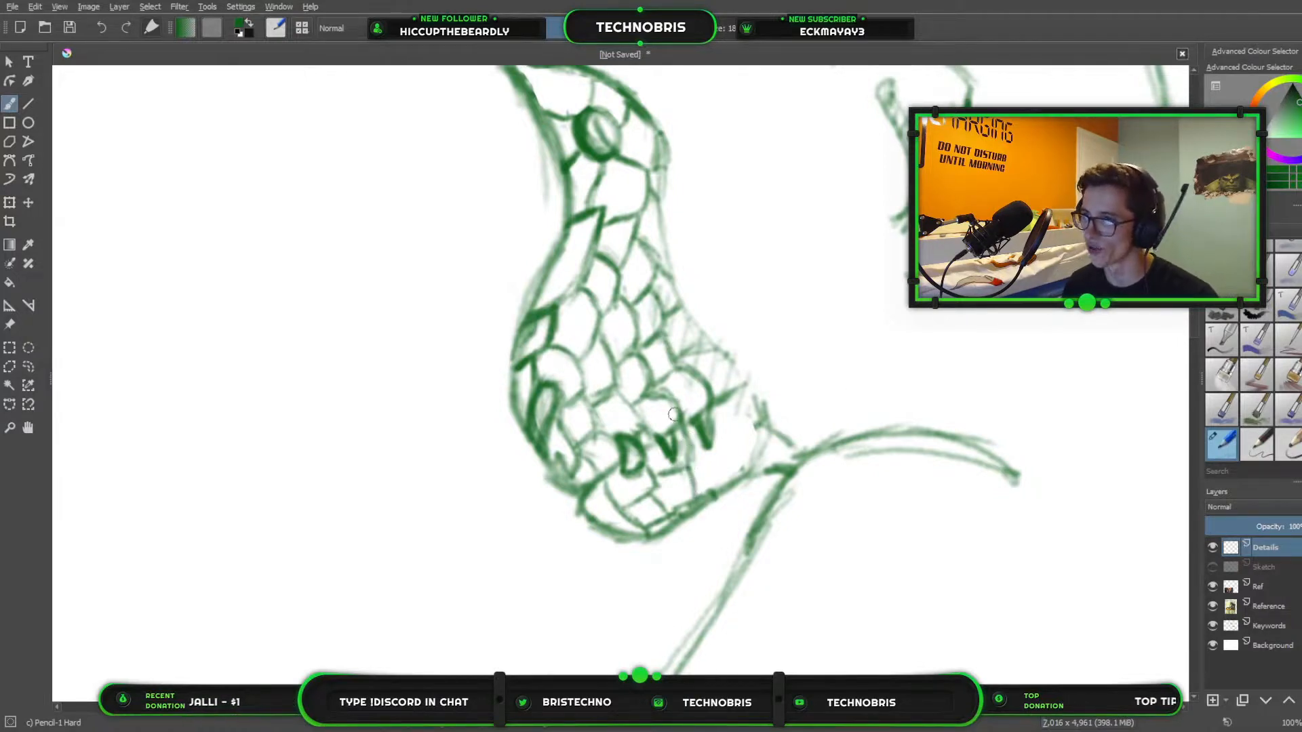
Sketch a small seated monkey in front of the creature's face, with a round head, curved back and outstretched near arm.
{"action": "mouse_move", "coordinate": [288, 187]}
{"action": "left_mouse_down"}
{"action": "mouse_move", "coordinate": [273, 225]}
{"action": "mouse_move", "coordinate": [264, 180]}
{"action": "mouse_move", "coordinate": [296, 168]}
{"action": "mouse_move", "coordinate": [331, 206]}
{"action": "mouse_move", "coordinate": [326, 220]}
{"action": "mouse_move", "coordinate": [274, 186]}
{"action": "mouse_move", "coordinate": [266, 206]}
{"action": "mouse_move", "coordinate": [306, 171]}
{"action": "mouse_move", "coordinate": [285, 175]}
{"action": "mouse_move", "coordinate": [312, 229]}
{"action": "mouse_move", "coordinate": [268, 215]}
{"action": "mouse_move", "coordinate": [263, 238]}
{"action": "mouse_move", "coordinate": [285, 264]}
{"action": "mouse_move", "coordinate": [320, 245]}
{"action": "mouse_move", "coordinate": [316, 209]}
{"action": "mouse_move", "coordinate": [334, 226]}
{"action": "mouse_move", "coordinate": [405, 368]}
{"action": "mouse_move", "coordinate": [392, 411]}
{"action": "left_mouse_up"}
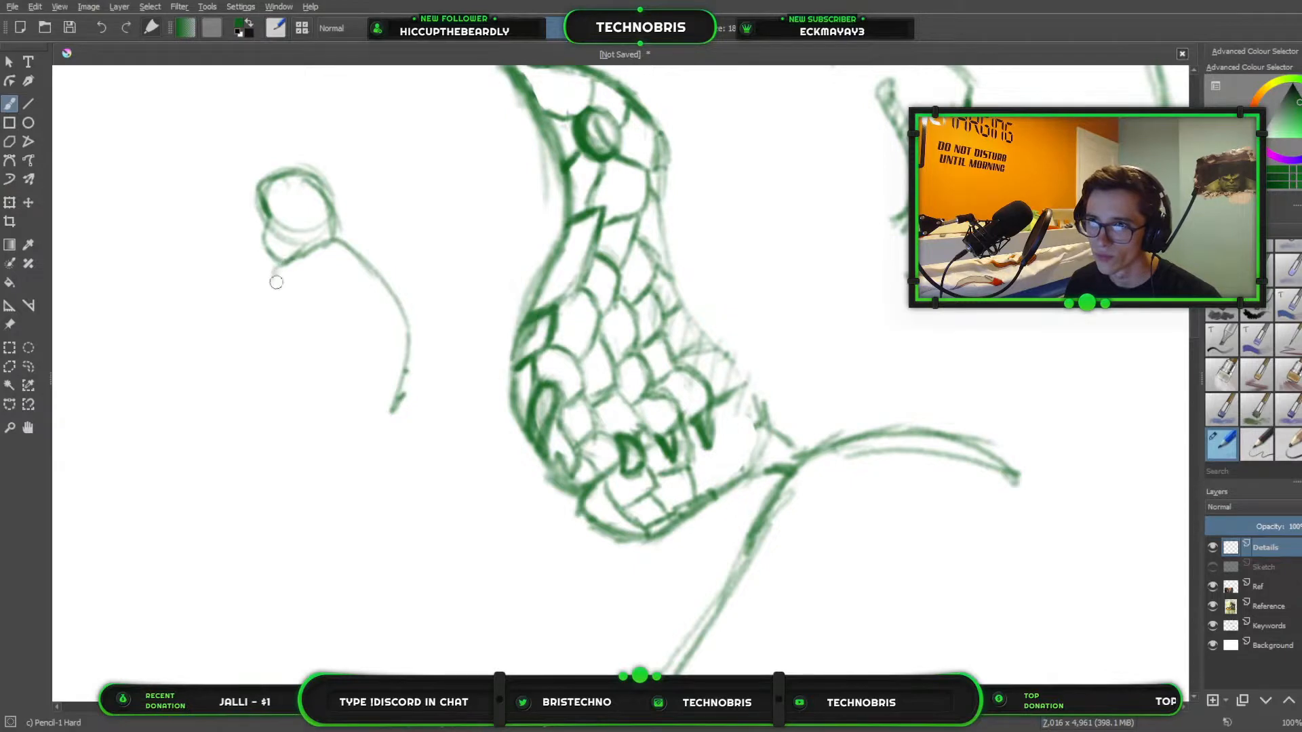
{"action": "mouse_move", "coordinate": [286, 259]}
{"action": "left_mouse_down"}
{"action": "mouse_move", "coordinate": [323, 270]}
{"action": "mouse_move", "coordinate": [273, 293]}
{"action": "mouse_move", "coordinate": [207, 356]}
{"action": "mouse_move", "coordinate": [168, 366]}
{"action": "mouse_move", "coordinate": [181, 394]}
{"action": "mouse_move", "coordinate": [210, 372]}
{"action": "mouse_move", "coordinate": [204, 384]}
{"action": "mouse_move", "coordinate": [261, 366]}
{"action": "left_mouse_up"}
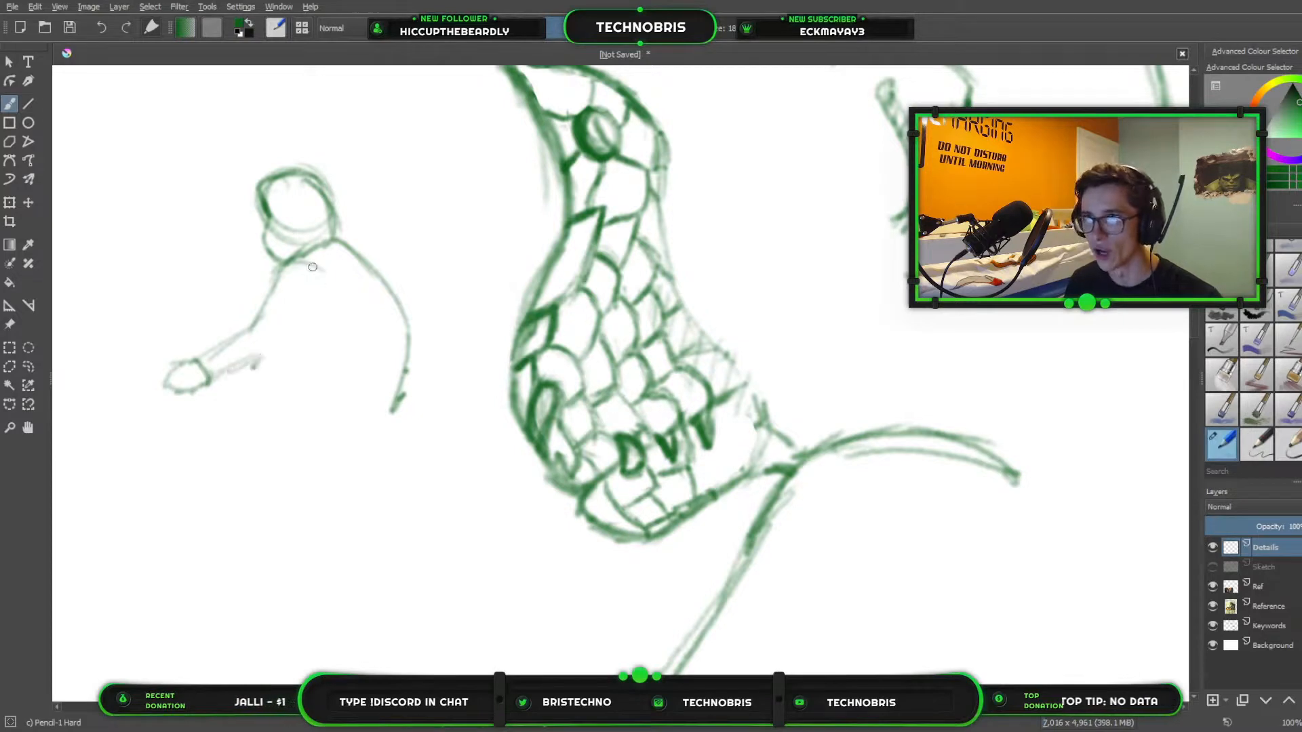
{"action": "mouse_move", "coordinate": [318, 265]}
{"action": "left_mouse_down"}
{"action": "mouse_move", "coordinate": [324, 303]}
{"action": "mouse_move", "coordinate": [297, 345]}
{"action": "mouse_move", "coordinate": [261, 372]}
{"action": "mouse_move", "coordinate": [276, 366]}
{"action": "mouse_move", "coordinate": [215, 378]}
{"action": "left_mouse_up"}
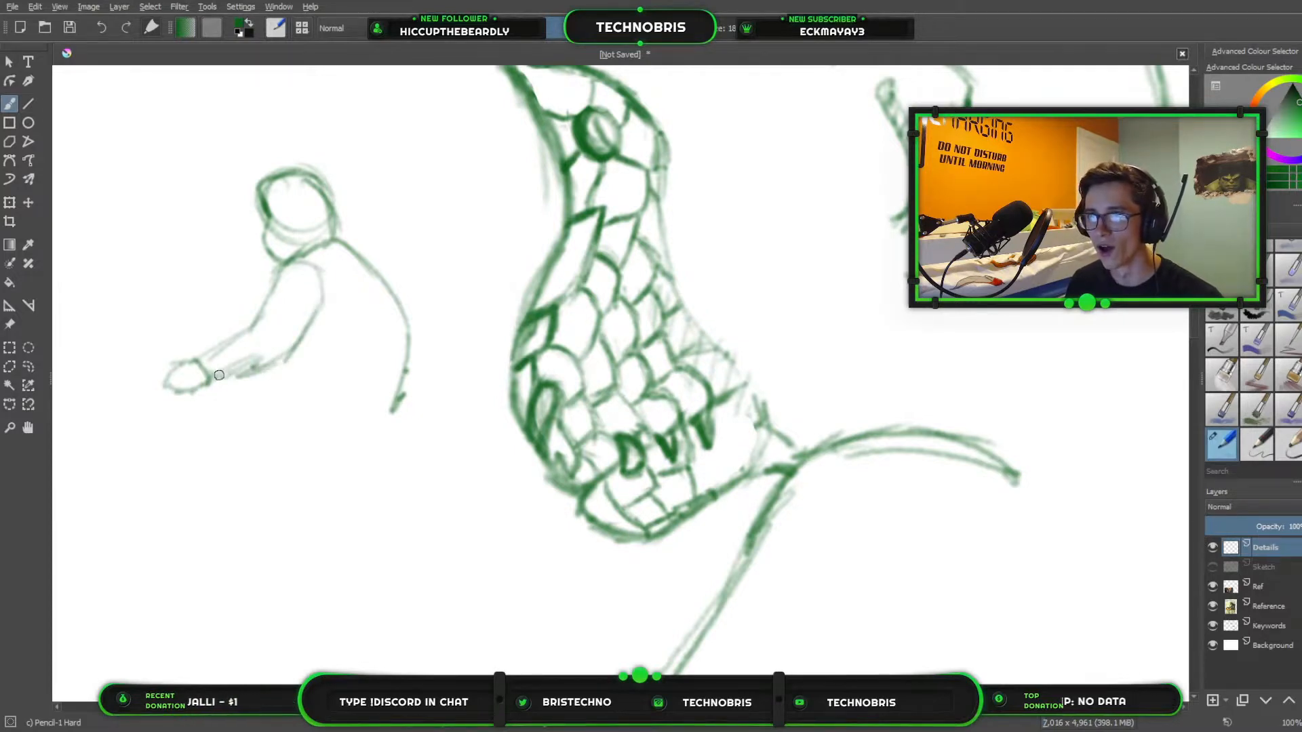
{"action": "left_click", "coordinate": [287, 371]}
Add the small figure's bent near leg with a raised knee, and close its lower back behind the thigh.
{"action": "mouse_move", "coordinate": [315, 377]}
{"action": "left_mouse_down"}
{"action": "mouse_move", "coordinate": [344, 340]}
{"action": "mouse_move", "coordinate": [375, 375]}
{"action": "mouse_move", "coordinate": [313, 371]}
{"action": "mouse_move", "coordinate": [297, 442]}
{"action": "left_mouse_up"}
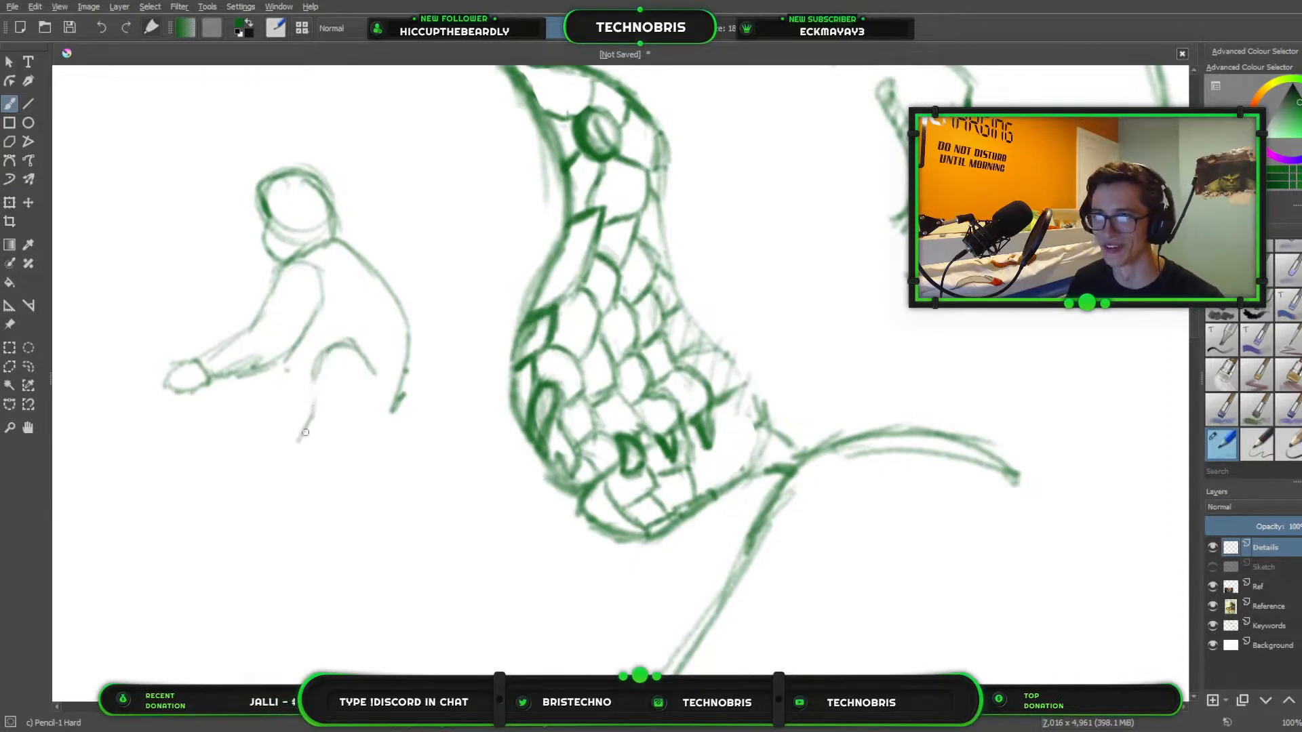
{"action": "left_click_drag", "start_coordinate": [397, 393], "coordinate": [382, 418]}
{"action": "mouse_move", "coordinate": [364, 362]}
{"action": "left_mouse_down"}
{"action": "mouse_move", "coordinate": [381, 424]}
{"action": "mouse_move", "coordinate": [370, 382]}
{"action": "mouse_move", "coordinate": [361, 436]}
{"action": "mouse_move", "coordinate": [314, 466]}
{"action": "left_mouse_up"}
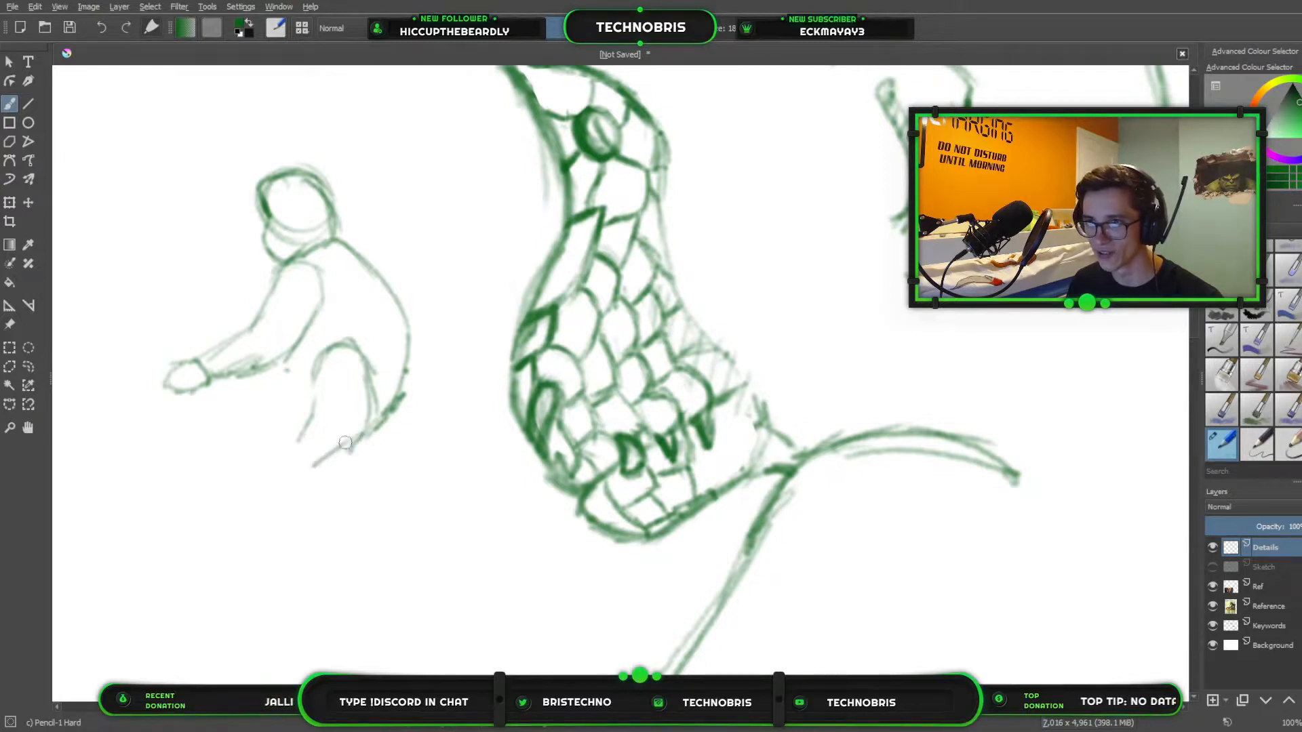
{"action": "mouse_move", "coordinate": [365, 413]}
{"action": "left_mouse_down"}
{"action": "mouse_move", "coordinate": [344, 468]}
{"action": "mouse_move", "coordinate": [313, 465]}
{"action": "left_mouse_up"}
{"action": "left_click_drag", "start_coordinate": [309, 416], "coordinate": [307, 463]}
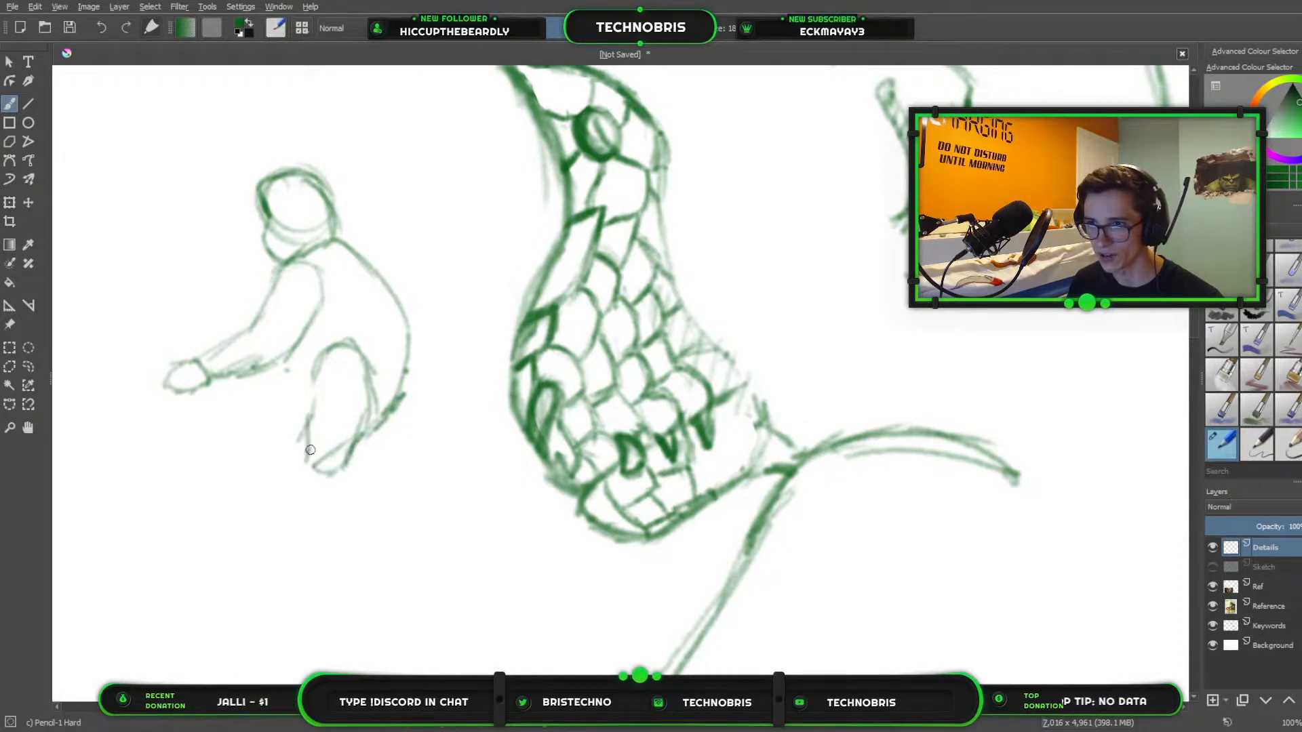
{"action": "mouse_move", "coordinate": [310, 415]}
{"action": "left_mouse_down"}
{"action": "mouse_move", "coordinate": [294, 430]}
{"action": "mouse_move", "coordinate": [307, 435]}
{"action": "left_mouse_up"}
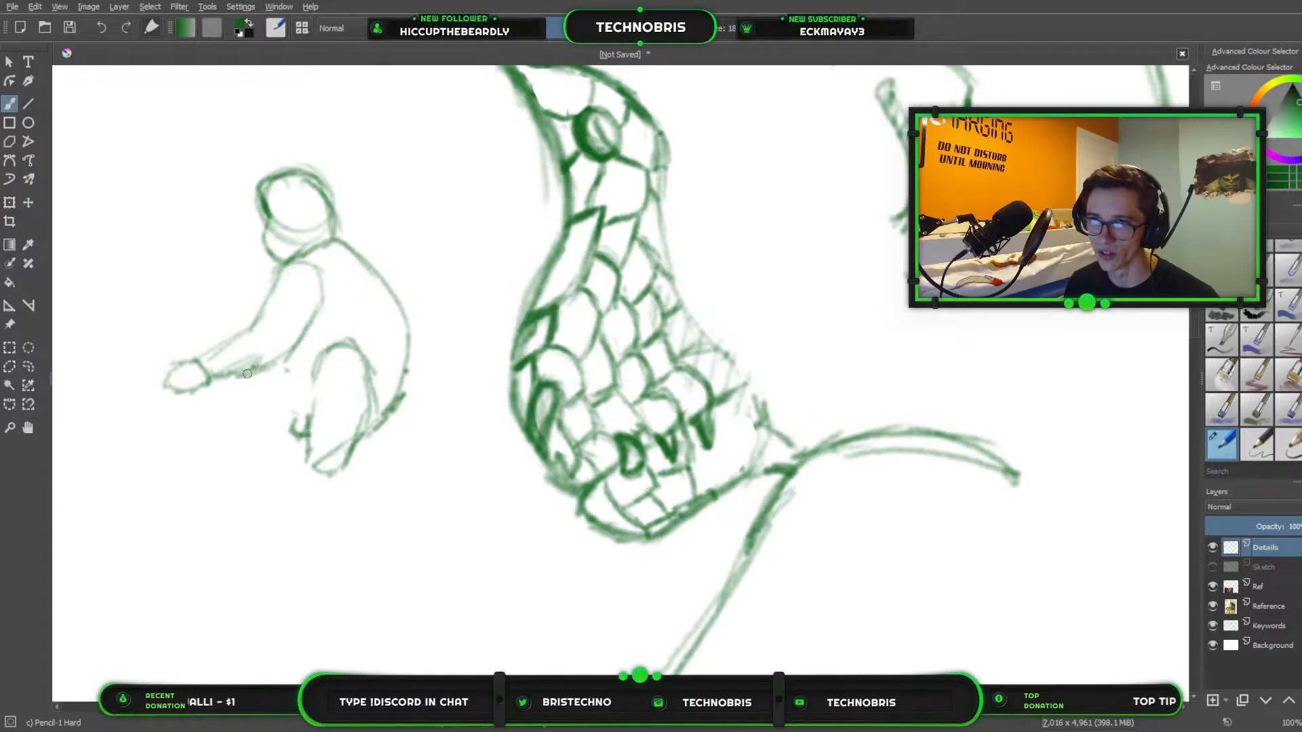
Sketch the small figure's far arm below the near one and add its belly line, far leg and feet.
{"action": "mouse_move", "coordinate": [247, 373]}
{"action": "left_mouse_down"}
{"action": "mouse_move", "coordinate": [168, 425]}
{"action": "mouse_move", "coordinate": [236, 405]}
{"action": "left_mouse_up"}
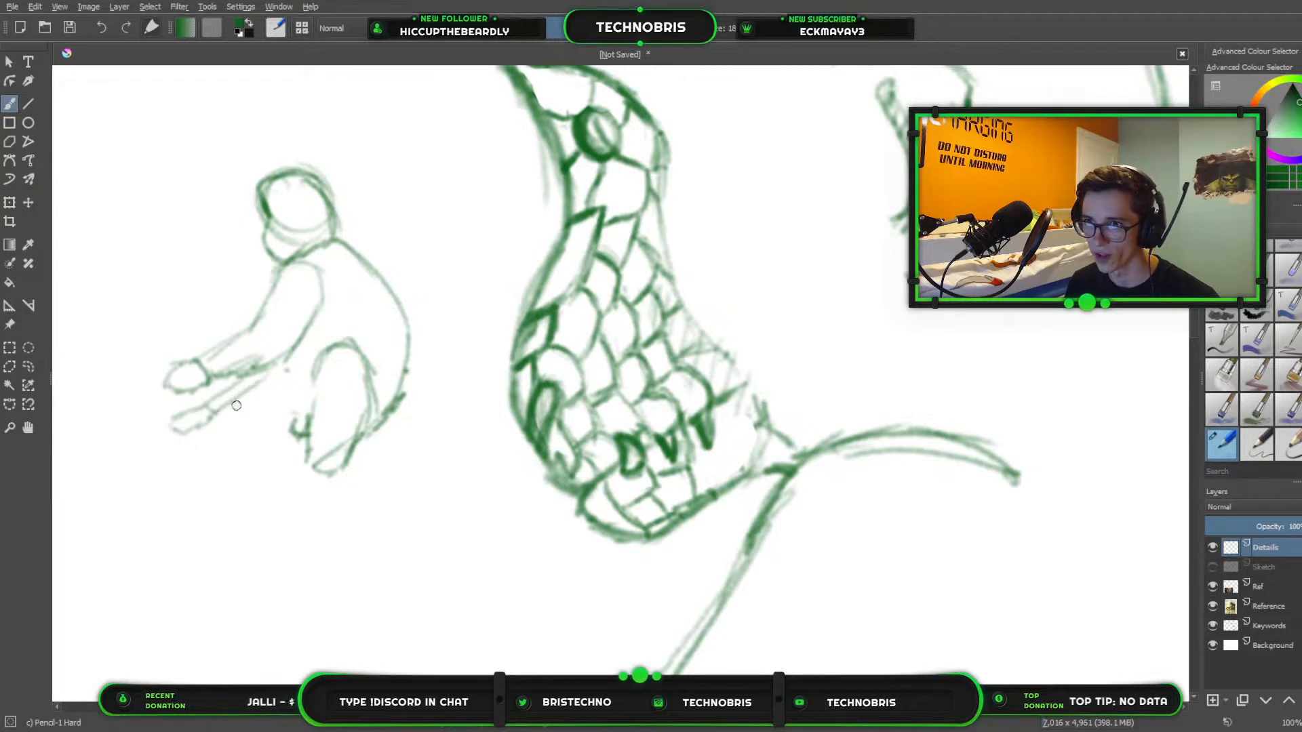
{"action": "left_click_drag", "start_coordinate": [278, 366], "coordinate": [204, 425]}
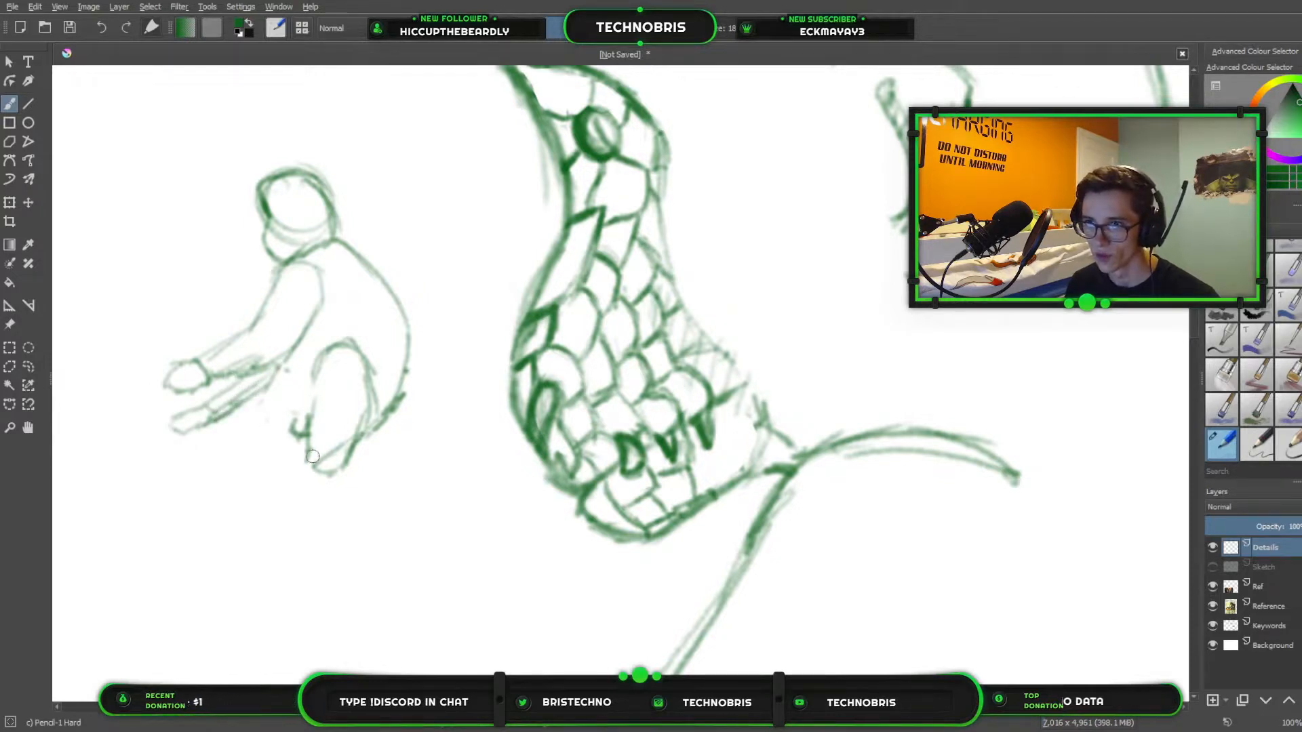
{"action": "mouse_move", "coordinate": [313, 457]}
{"action": "left_mouse_down"}
{"action": "mouse_move", "coordinate": [242, 486]}
{"action": "mouse_move", "coordinate": [285, 502]}
{"action": "mouse_move", "coordinate": [324, 486]}
{"action": "left_mouse_up"}
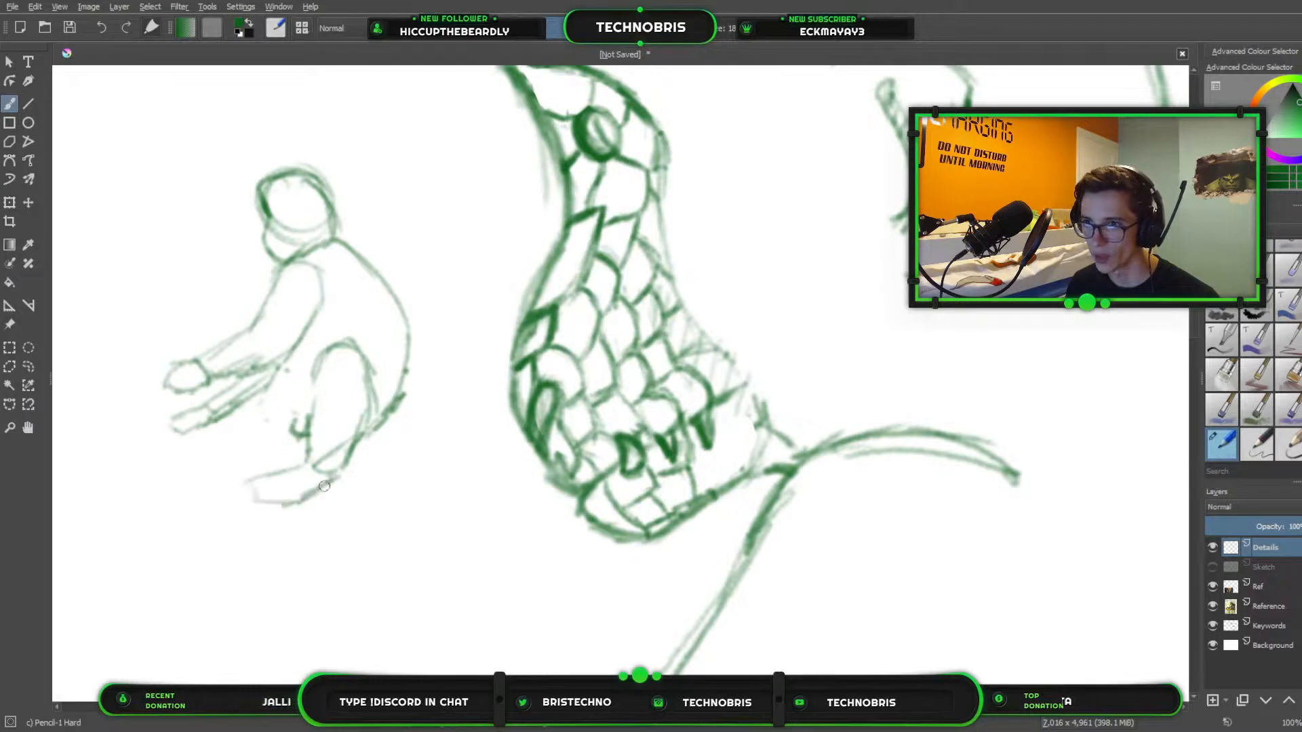
{"action": "mouse_move", "coordinate": [260, 435]}
{"action": "left_mouse_down"}
{"action": "mouse_move", "coordinate": [243, 461]}
{"action": "mouse_move", "coordinate": [274, 461]}
{"action": "mouse_move", "coordinate": [261, 434]}
{"action": "mouse_move", "coordinate": [268, 462]}
{"action": "mouse_move", "coordinate": [272, 379]}
{"action": "mouse_move", "coordinate": [278, 368]}
{"action": "mouse_move", "coordinate": [284, 434]}
{"action": "mouse_move", "coordinate": [299, 338]}
{"action": "mouse_move", "coordinate": [311, 373]}
{"action": "left_mouse_up"}
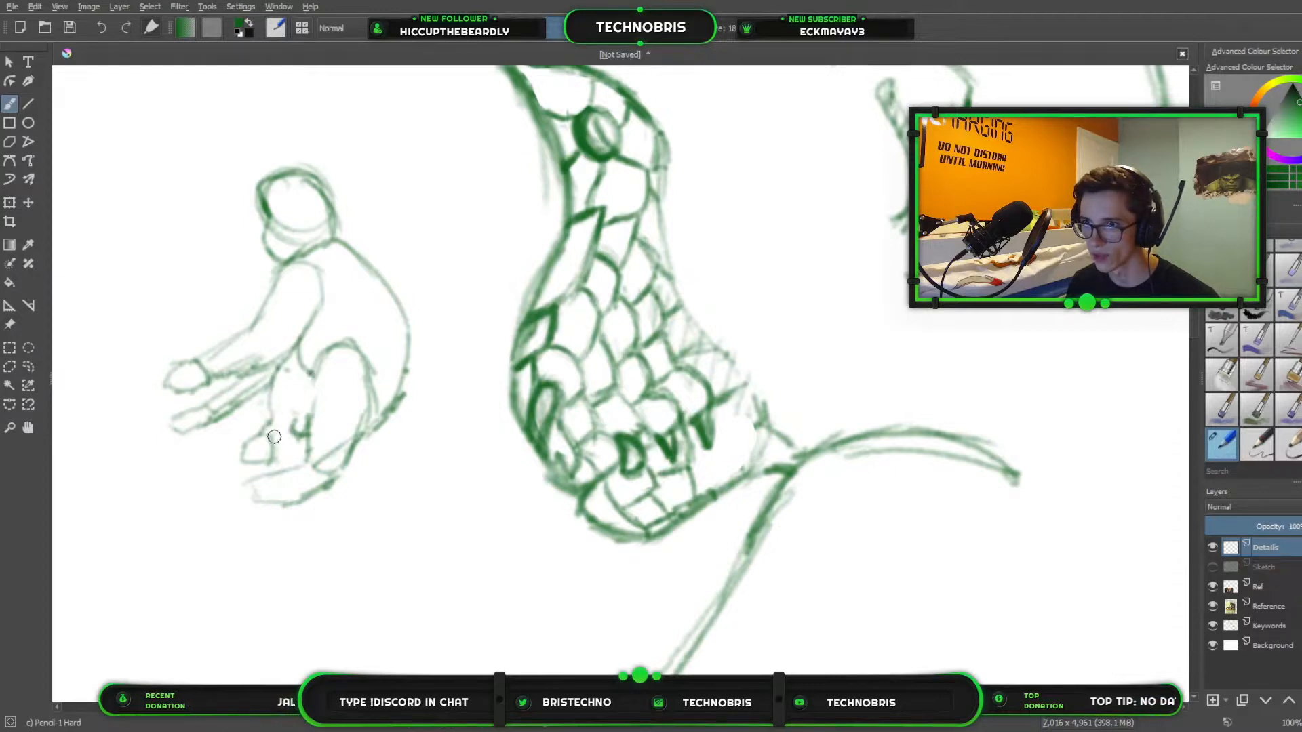
{"action": "mouse_move", "coordinate": [276, 457]}
{"action": "left_mouse_down"}
{"action": "mouse_move", "coordinate": [300, 408]}
{"action": "mouse_move", "coordinate": [308, 422]}
{"action": "left_mouse_up"}
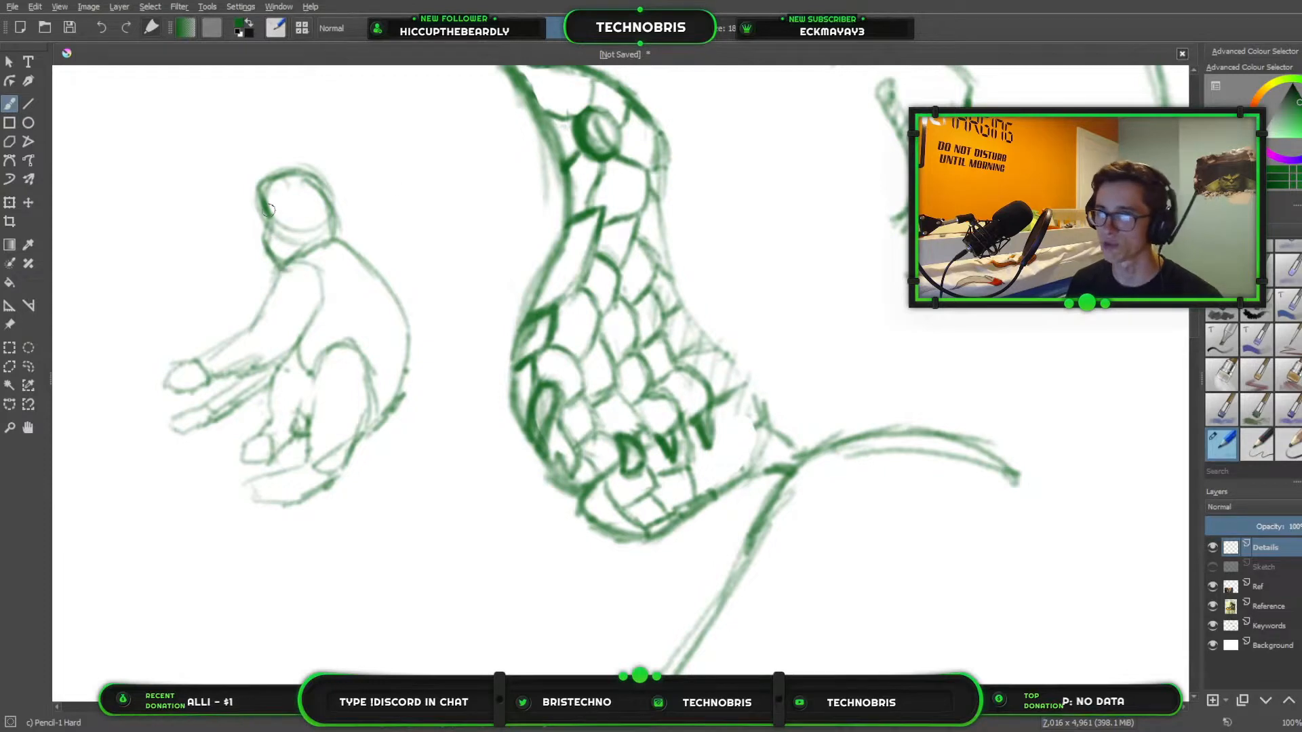
Mark rough facial features on the small figure and attach a rounded, banded shell behind its lower back.
{"action": "mouse_move", "coordinate": [273, 232]}
{"action": "left_mouse_down"}
{"action": "mouse_move", "coordinate": [278, 249]}
{"action": "mouse_move", "coordinate": [287, 232]}
{"action": "mouse_move", "coordinate": [297, 244]}
{"action": "left_mouse_up"}
{"action": "mouse_move", "coordinate": [265, 189]}
{"action": "left_mouse_down"}
{"action": "mouse_move", "coordinate": [279, 208]}
{"action": "mouse_move", "coordinate": [314, 202]}
{"action": "mouse_move", "coordinate": [310, 231]}
{"action": "left_mouse_up"}
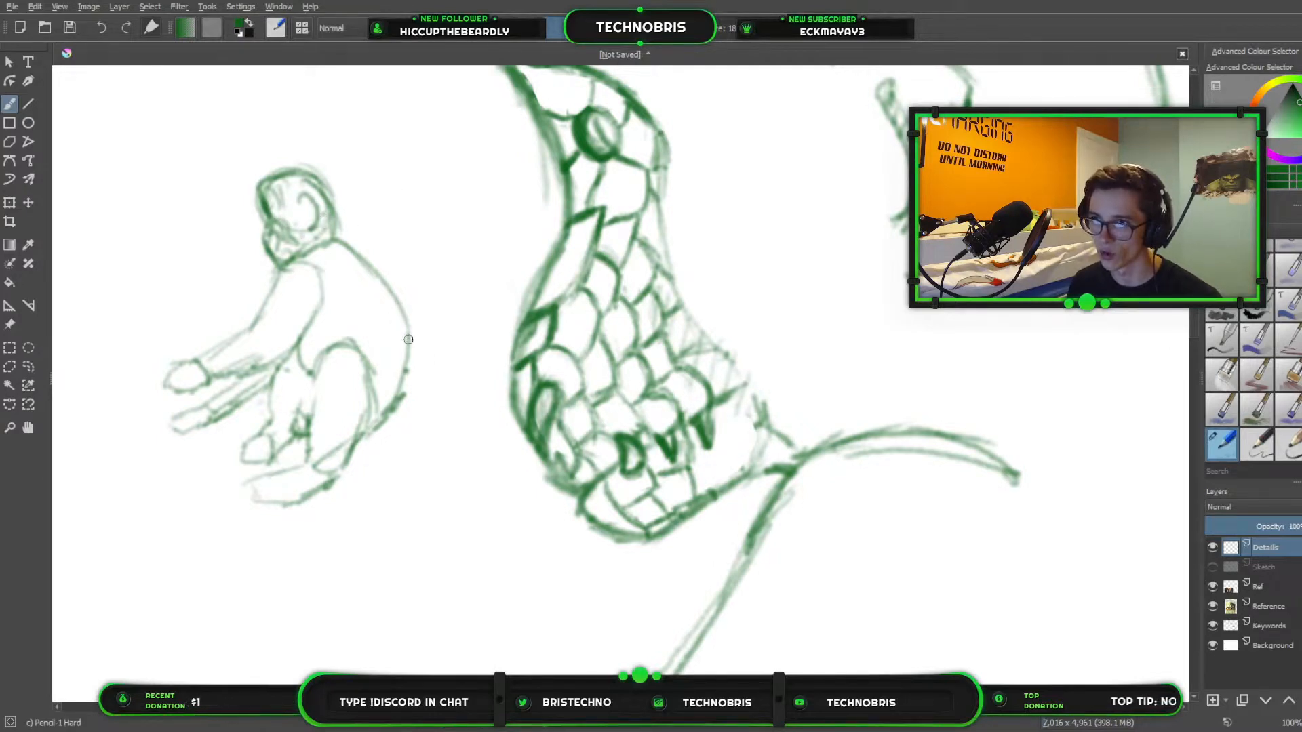
{"action": "mouse_move", "coordinate": [409, 336]}
{"action": "left_mouse_down"}
{"action": "mouse_move", "coordinate": [450, 356]}
{"action": "mouse_move", "coordinate": [471, 386]}
{"action": "mouse_move", "coordinate": [448, 429]}
{"action": "mouse_move", "coordinate": [356, 465]}
{"action": "mouse_move", "coordinate": [451, 410]}
{"action": "left_mouse_up"}
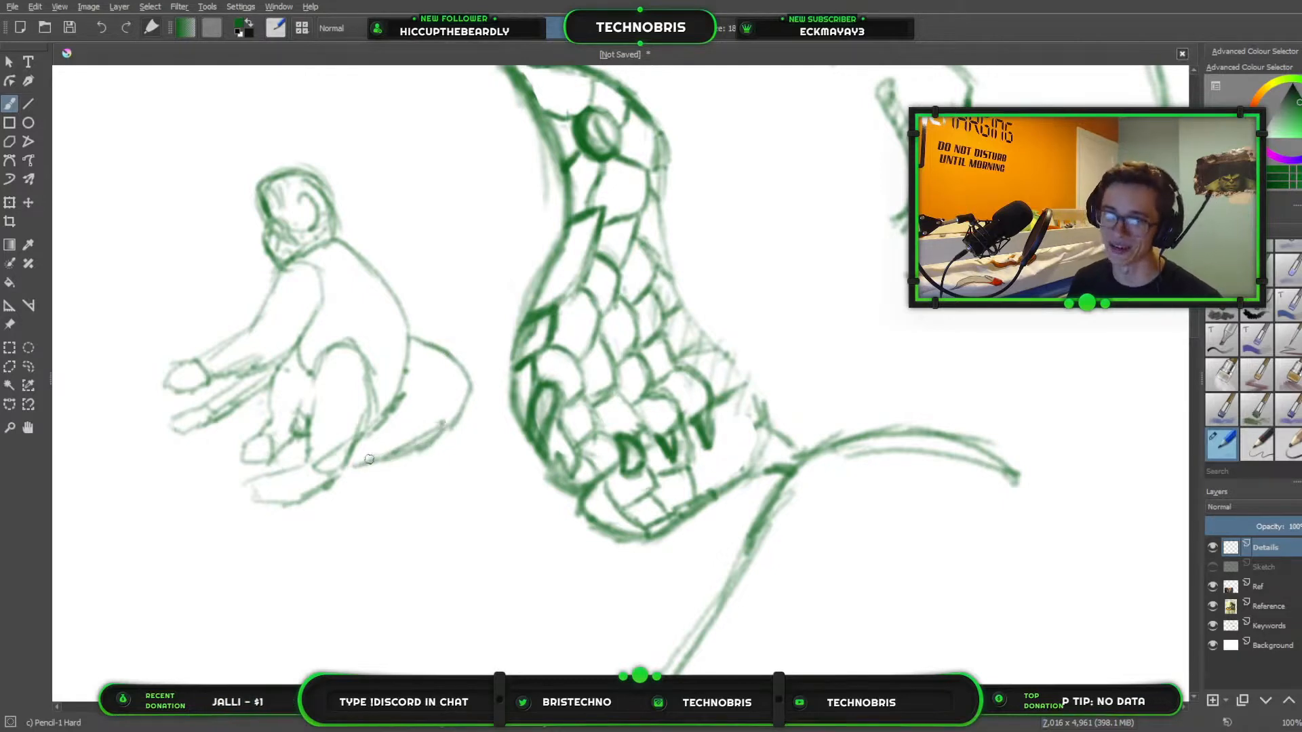
{"action": "mouse_move", "coordinate": [354, 466]}
{"action": "left_mouse_down"}
{"action": "mouse_move", "coordinate": [440, 433]}
{"action": "mouse_move", "coordinate": [469, 401]}
{"action": "mouse_move", "coordinate": [405, 352]}
{"action": "mouse_move", "coordinate": [439, 378]}
{"action": "mouse_move", "coordinate": [397, 384]}
{"action": "mouse_move", "coordinate": [445, 349]}
{"action": "left_mouse_up"}
{"action": "left_click_drag", "start_coordinate": [396, 411], "coordinate": [459, 372]}
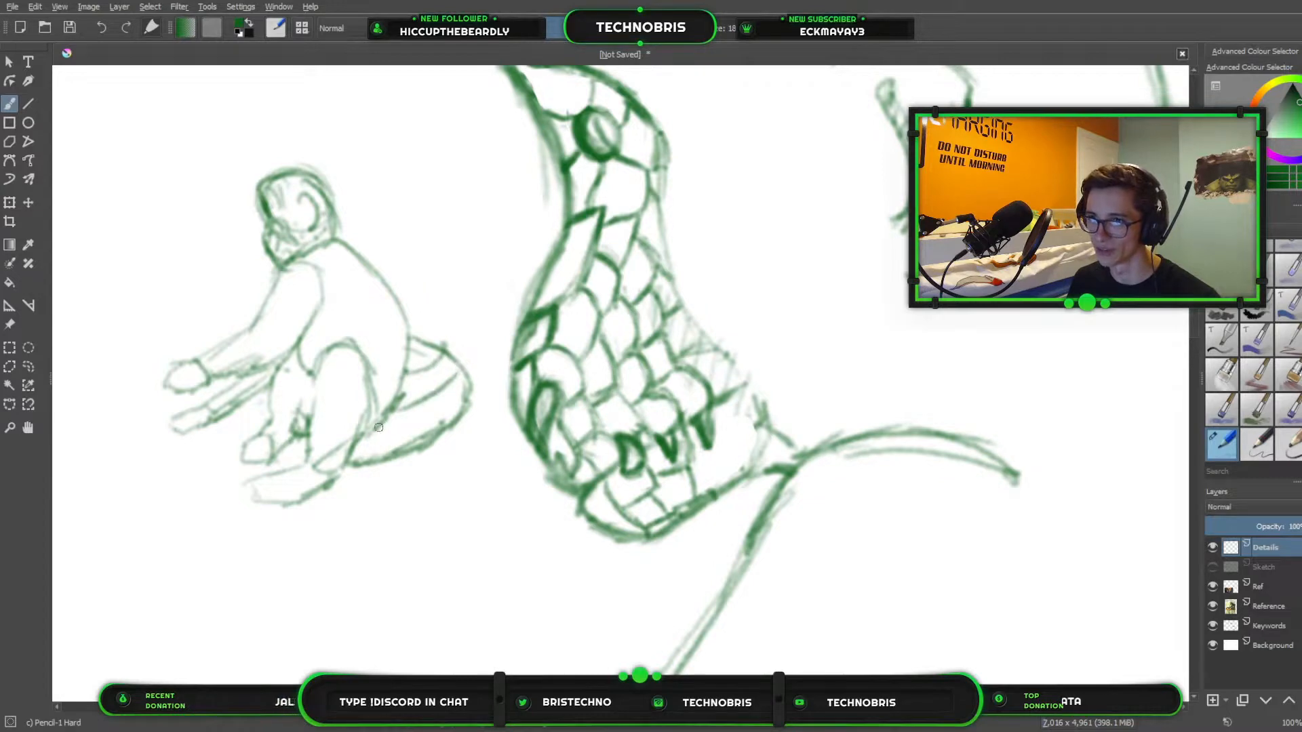
{"action": "mouse_move", "coordinate": [378, 430]}
{"action": "left_mouse_down"}
{"action": "mouse_move", "coordinate": [439, 423]}
{"action": "mouse_move", "coordinate": [398, 454]}
{"action": "left_mouse_up"}
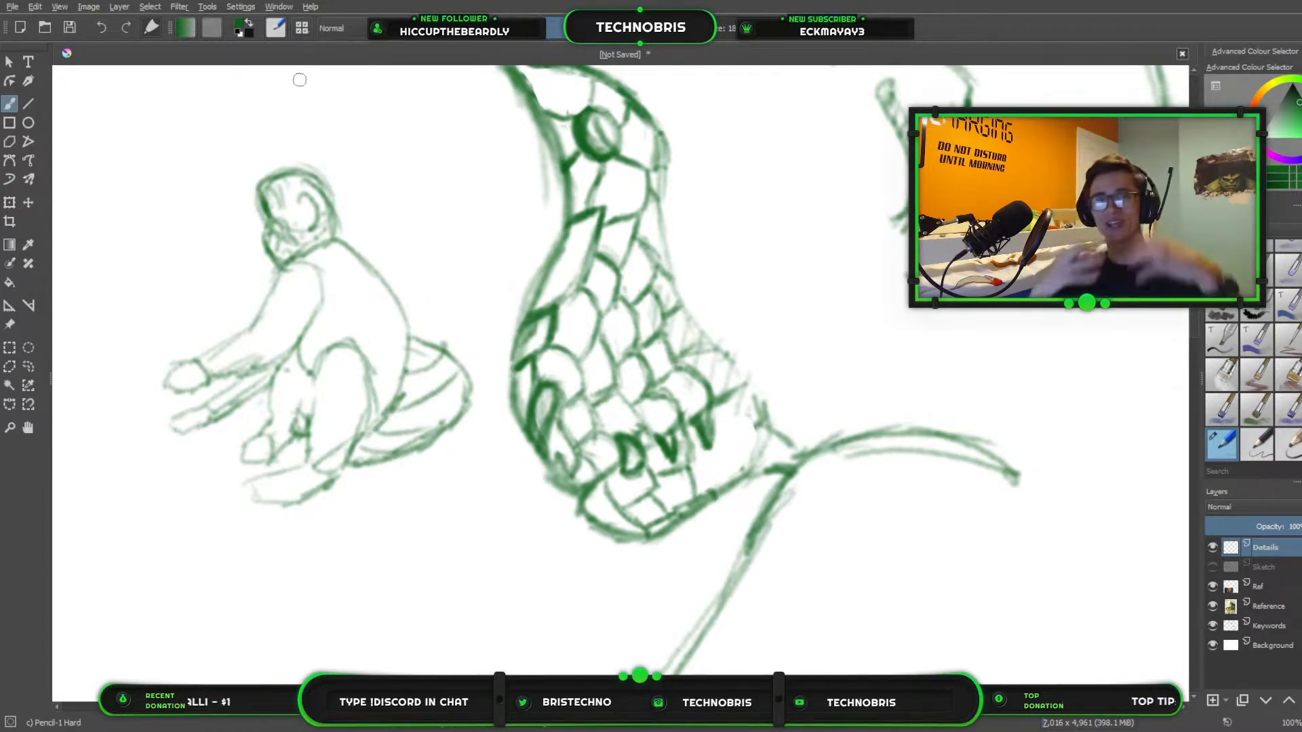
Erase the small pose study in front of the creature's face.
{"action": "scroll", "coordinate": [236, 83], "scroll_direction": "down", "scroll_amount": 3}
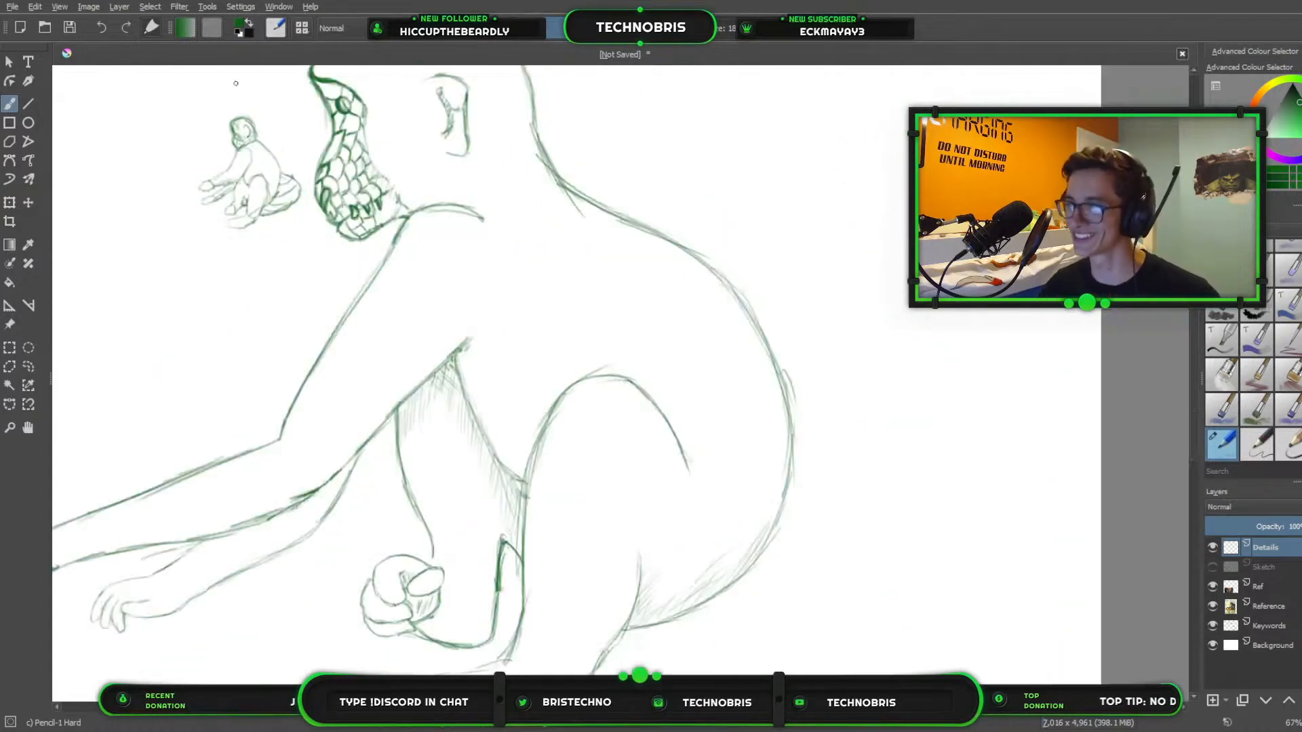
{"action": "scroll", "coordinate": [236, 84], "scroll_direction": "down", "scroll_amount": 3}
{"action": "scroll", "coordinate": [674, 241], "scroll_direction": "down", "scroll_amount": 2}
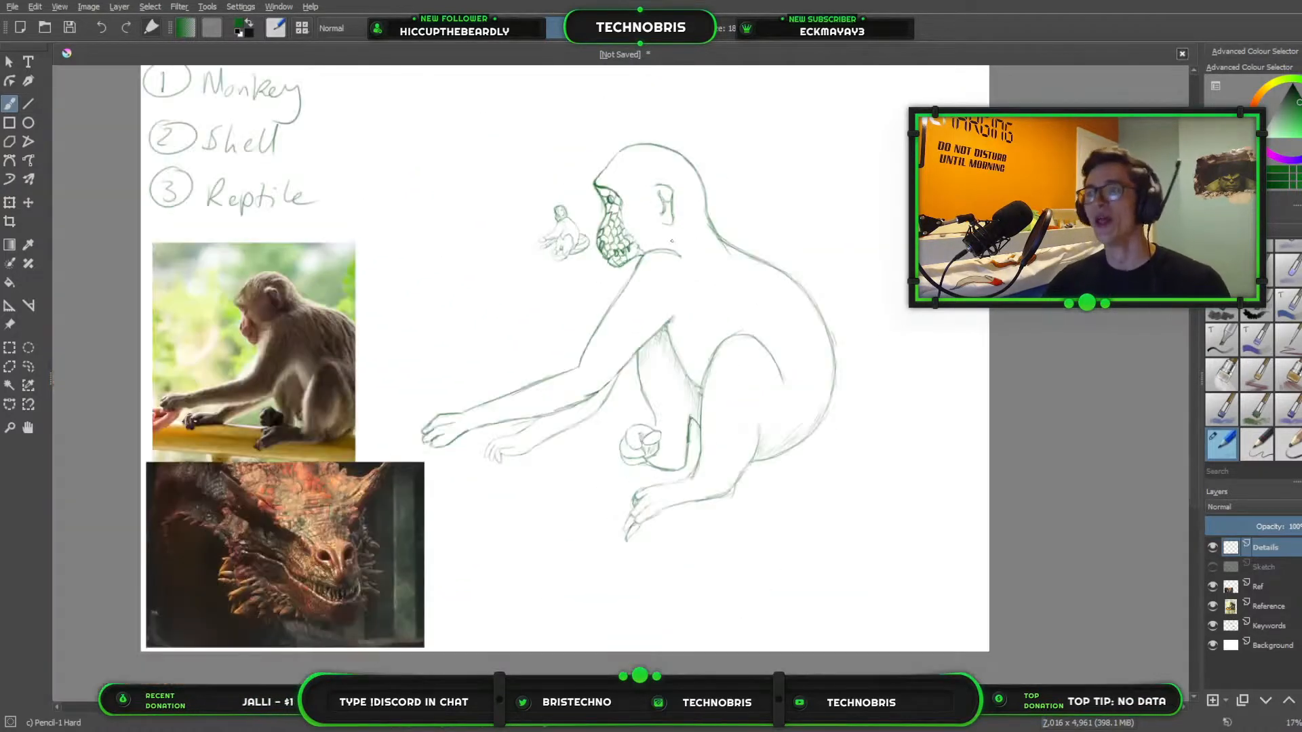
{"action": "scroll", "coordinate": [698, 337], "scroll_direction": "up", "scroll_amount": 4}
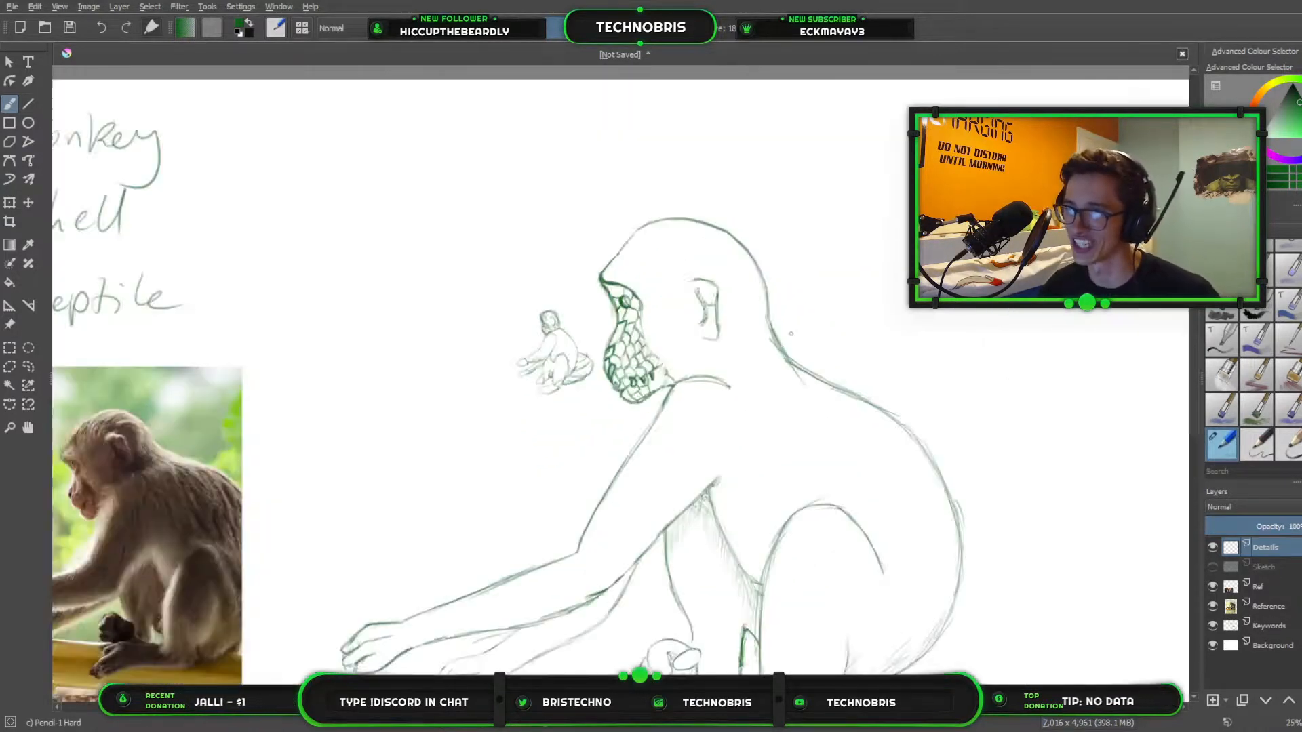
{"action": "scroll", "coordinate": [402, 357], "scroll_direction": "up", "scroll_amount": 2}
{"action": "left_click_drag", "start_coordinate": [309, 355], "coordinate": [582, 347]}
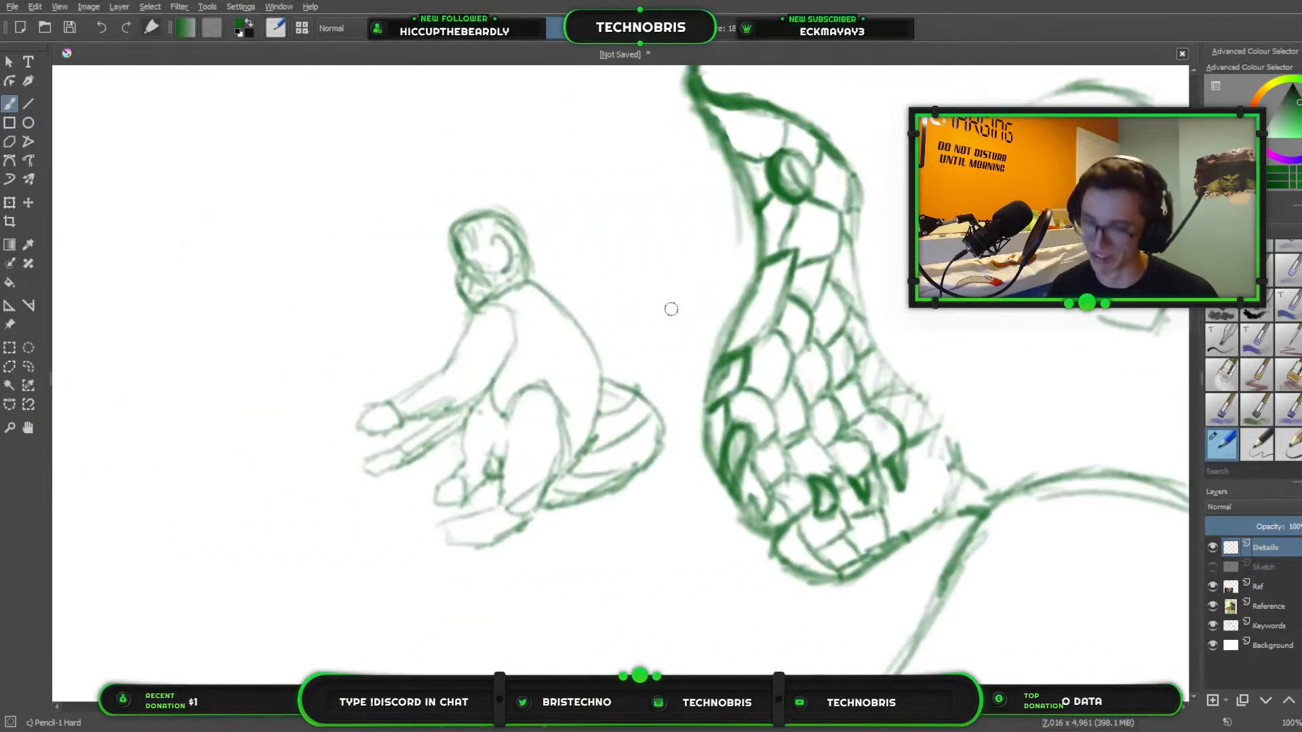
{"action": "key", "text": "slash"}
{"action": "left_click_drag", "start_coordinate": [380, 401], "coordinate": [500, 537]}
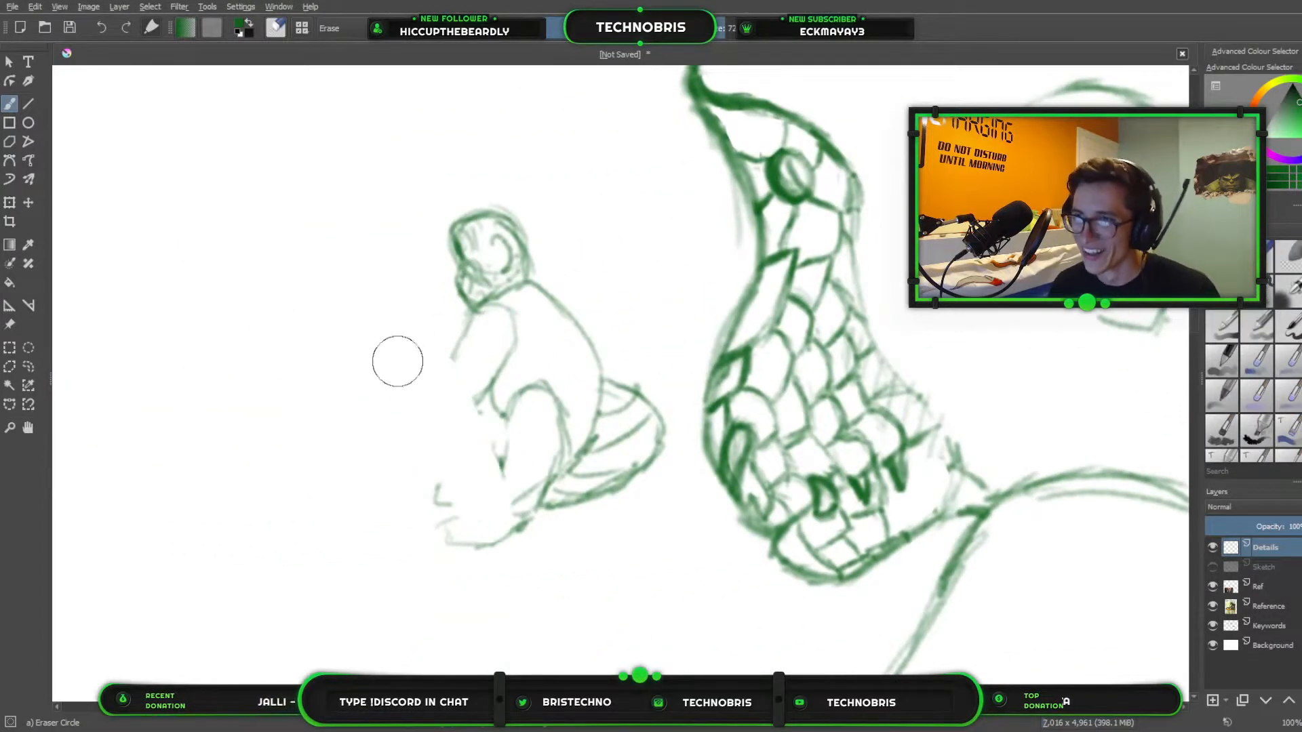
{"action": "mouse_move", "coordinate": [448, 347]}
{"action": "left_mouse_down"}
{"action": "mouse_move", "coordinate": [525, 480]}
{"action": "mouse_move", "coordinate": [533, 453]}
{"action": "mouse_move", "coordinate": [489, 234]}
{"action": "mouse_move", "coordinate": [460, 307]}
{"action": "mouse_move", "coordinate": [466, 225]}
{"action": "mouse_move", "coordinate": [498, 466]}
{"action": "mouse_move", "coordinate": [563, 518]}
{"action": "mouse_move", "coordinate": [540, 479]}
{"action": "mouse_move", "coordinate": [513, 485]}
{"action": "mouse_move", "coordinate": [527, 478]}
{"action": "mouse_move", "coordinate": [590, 517]}
{"action": "mouse_move", "coordinate": [632, 439]}
{"action": "mouse_move", "coordinate": [628, 489]}
{"action": "mouse_move", "coordinate": [658, 410]}
{"action": "mouse_move", "coordinate": [539, 282]}
{"action": "mouse_move", "coordinate": [480, 252]}
{"action": "mouse_move", "coordinate": [493, 372]}
{"action": "mouse_move", "coordinate": [516, 343]}
{"action": "mouse_move", "coordinate": [507, 309]}
{"action": "mouse_move", "coordinate": [530, 348]}
{"action": "left_mouse_up"}
Pencil scales across the rear of the lower jaw, from behind the teeth to the jaw's back edge.
{"action": "key", "text": "slash"}
{"action": "mouse_move", "coordinate": [944, 519]}
{"action": "left_mouse_down"}
{"action": "mouse_move", "coordinate": [897, 509]}
{"action": "mouse_move", "coordinate": [917, 496]}
{"action": "mouse_move", "coordinate": [900, 503]}
{"action": "mouse_move", "coordinate": [923, 514]}
{"action": "mouse_move", "coordinate": [919, 466]}
{"action": "mouse_move", "coordinate": [915, 488]}
{"action": "mouse_move", "coordinate": [941, 473]}
{"action": "left_mouse_up"}
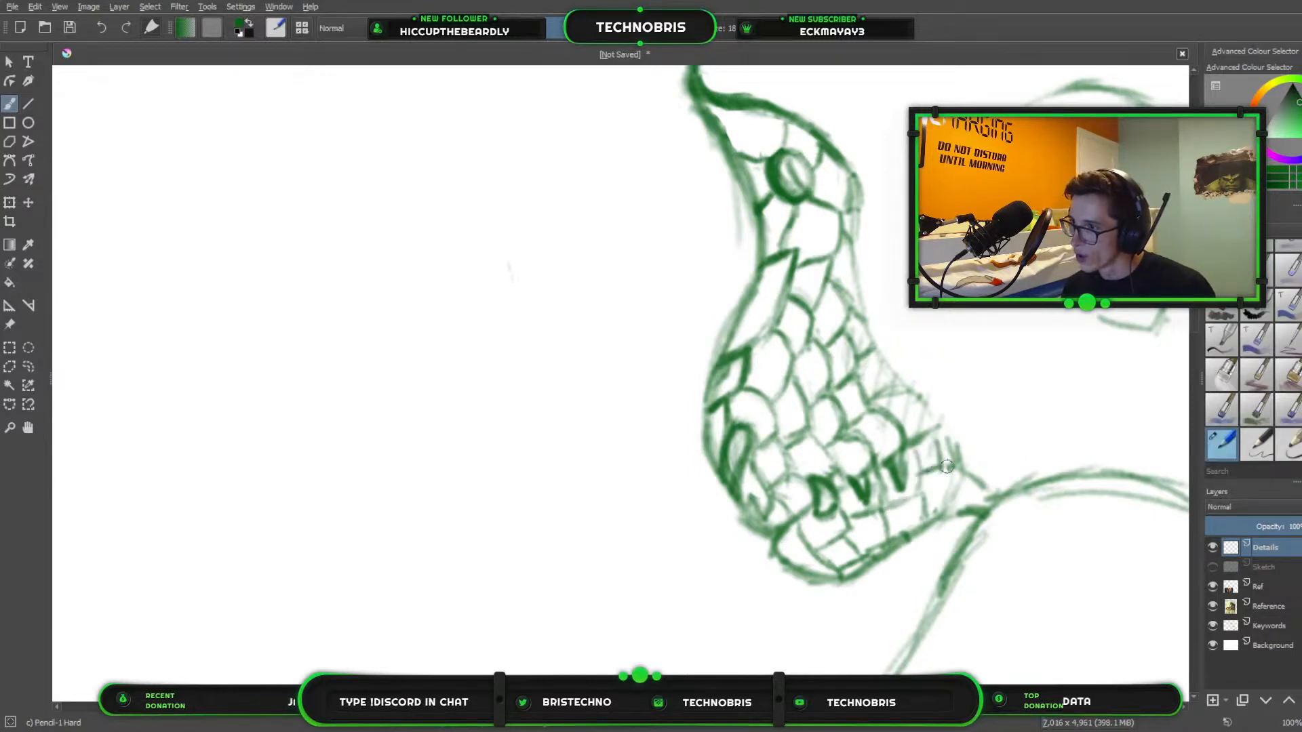
{"action": "scroll", "coordinate": [757, 309], "scroll_direction": "down", "scroll_amount": 4}
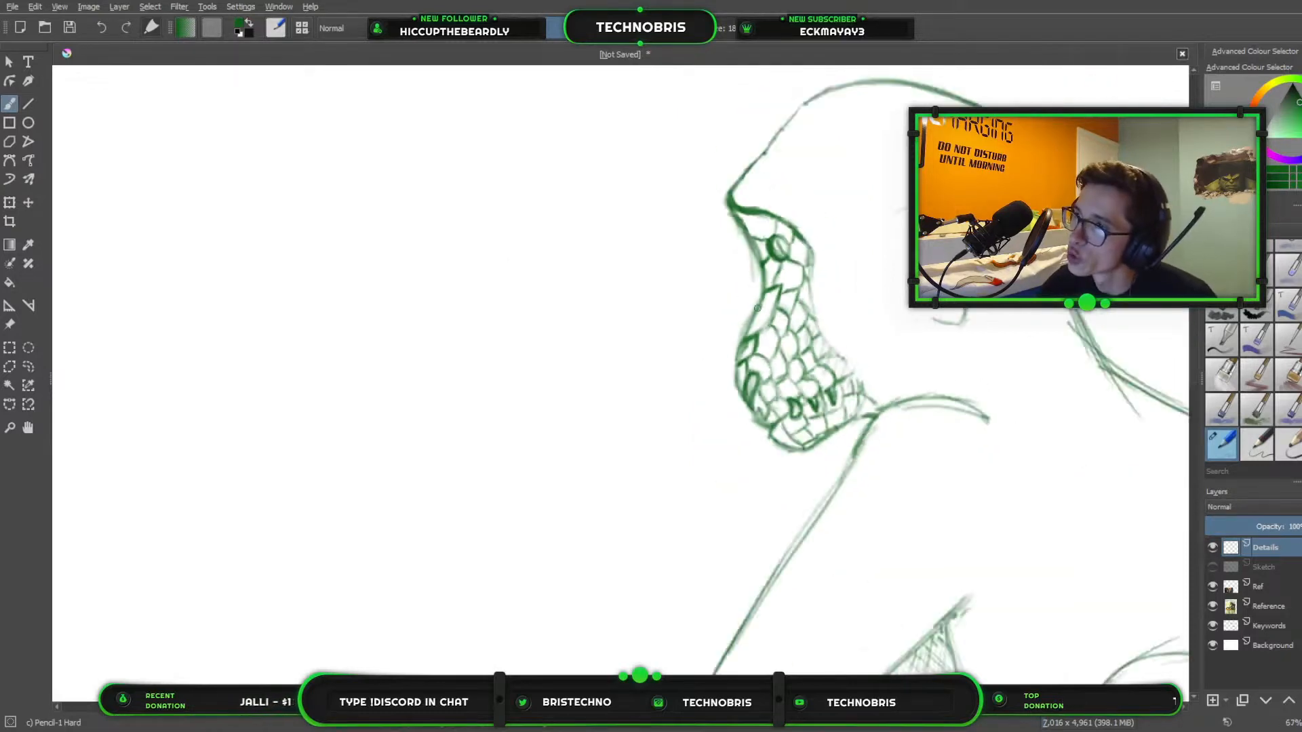
{"action": "left_click_drag", "start_coordinate": [842, 520], "coordinate": [547, 343]}
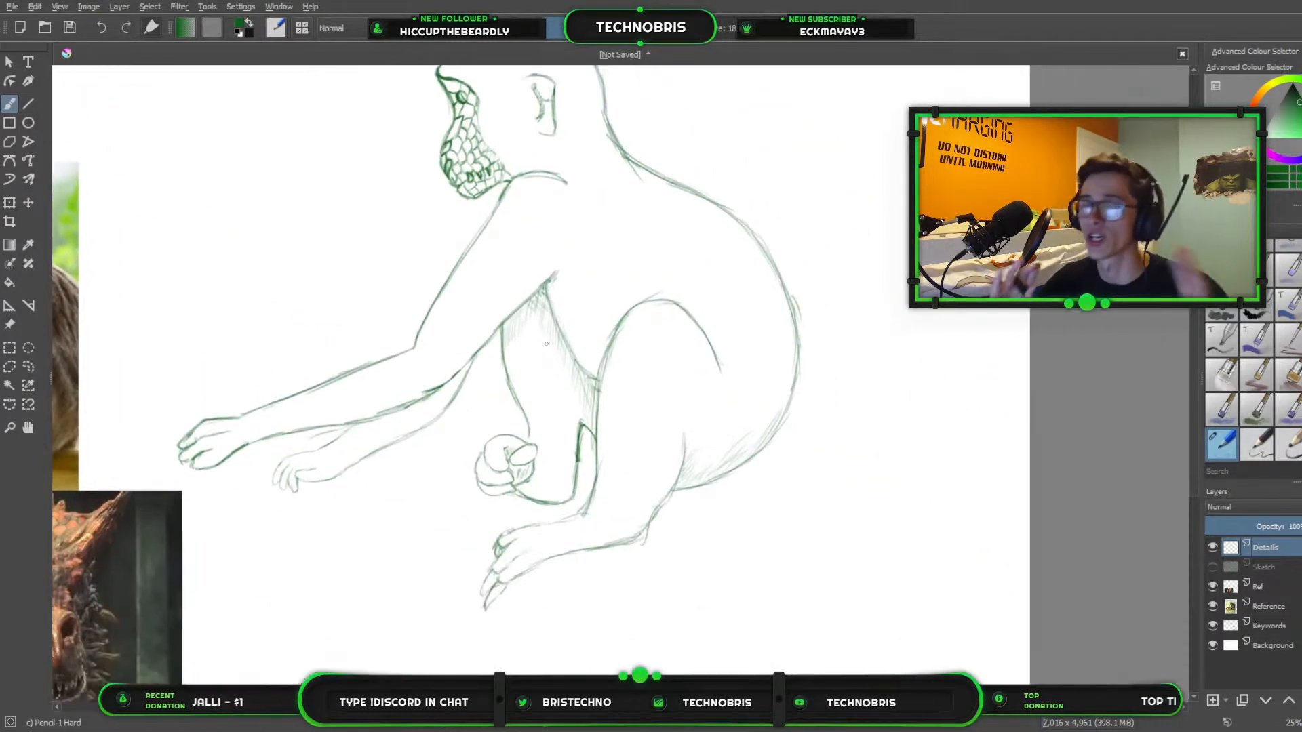
{"action": "left_click_drag", "start_coordinate": [743, 467], "coordinate": [854, 549]}
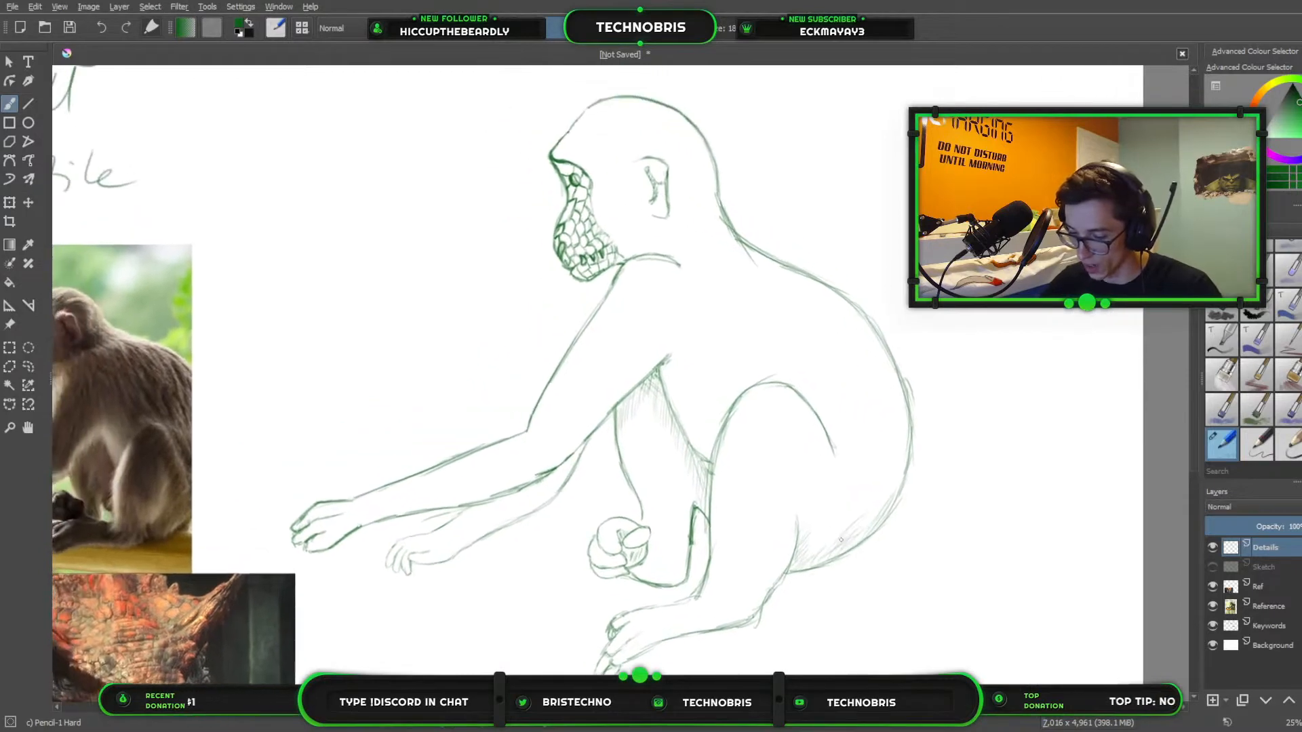